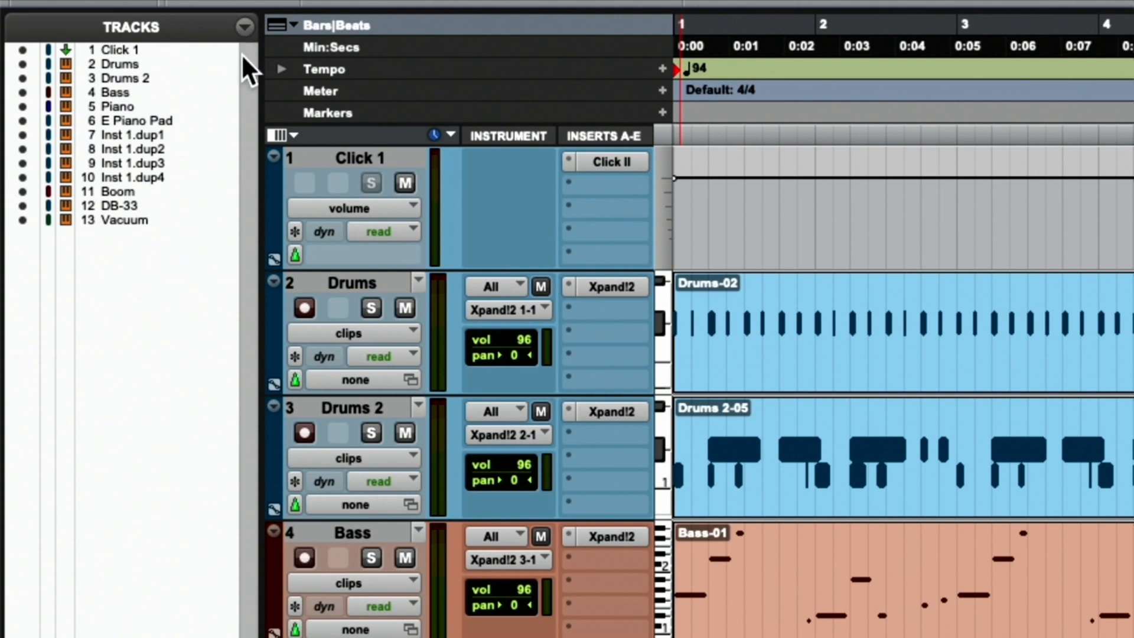
Narrow the Tracks list beside the Edit window's track controls.
{"action": "left_click_drag", "start_coordinate": [253, 80], "coordinate": [174, 81]}
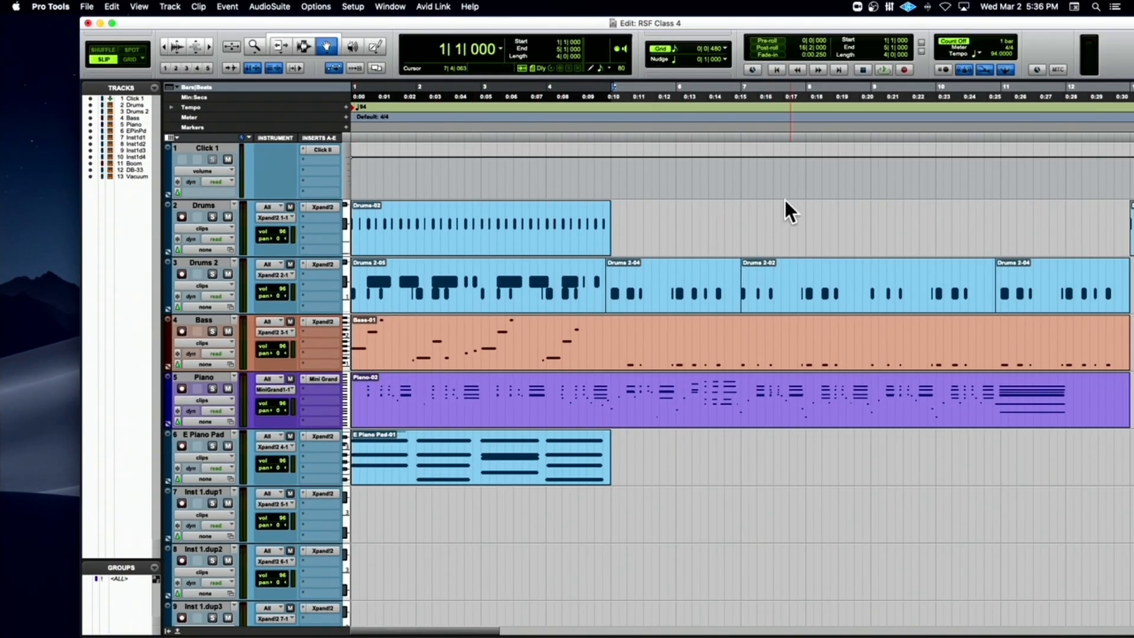
Show the I/O column in the Edit window and hide it again.
{"action": "left_click", "coordinate": [177, 138]}
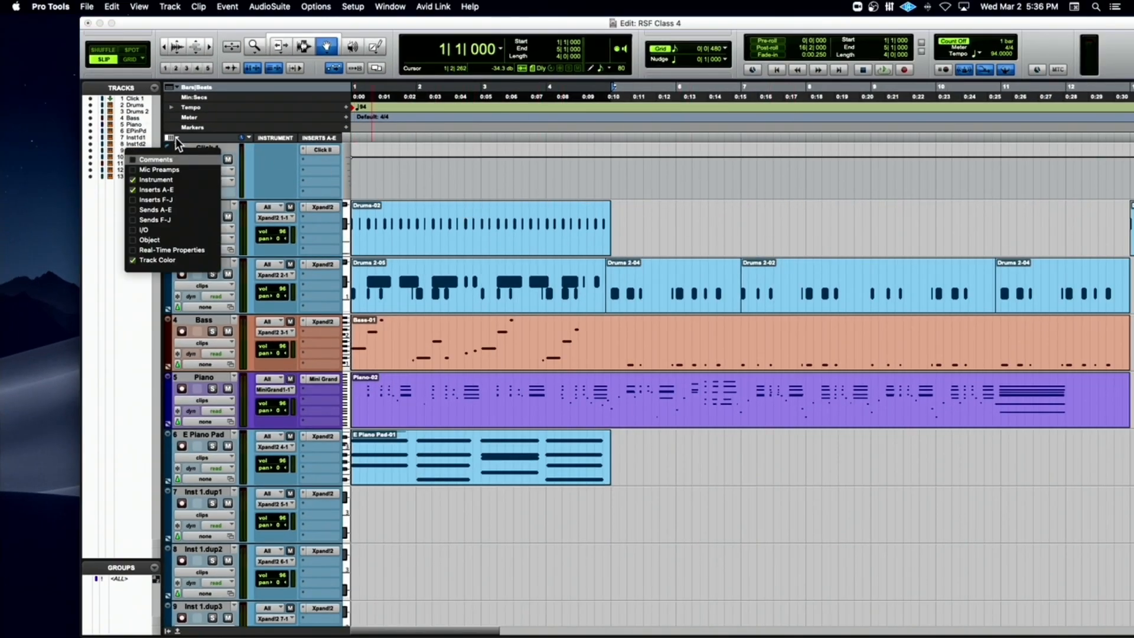
{"action": "left_click", "coordinate": [132, 232]}
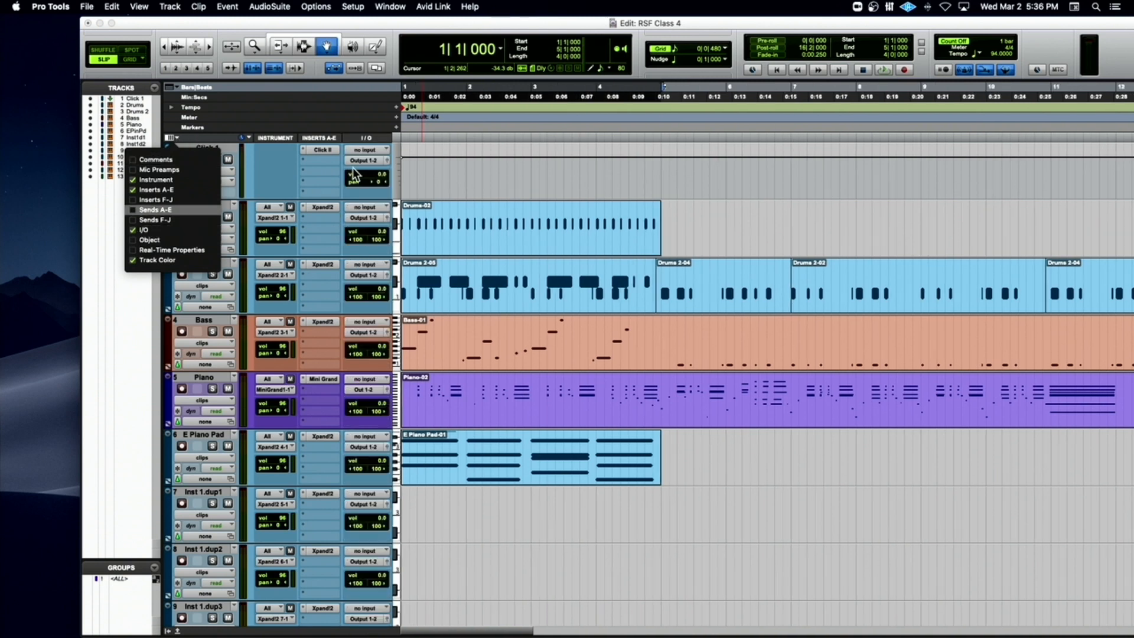
{"action": "left_click", "coordinate": [133, 229]}
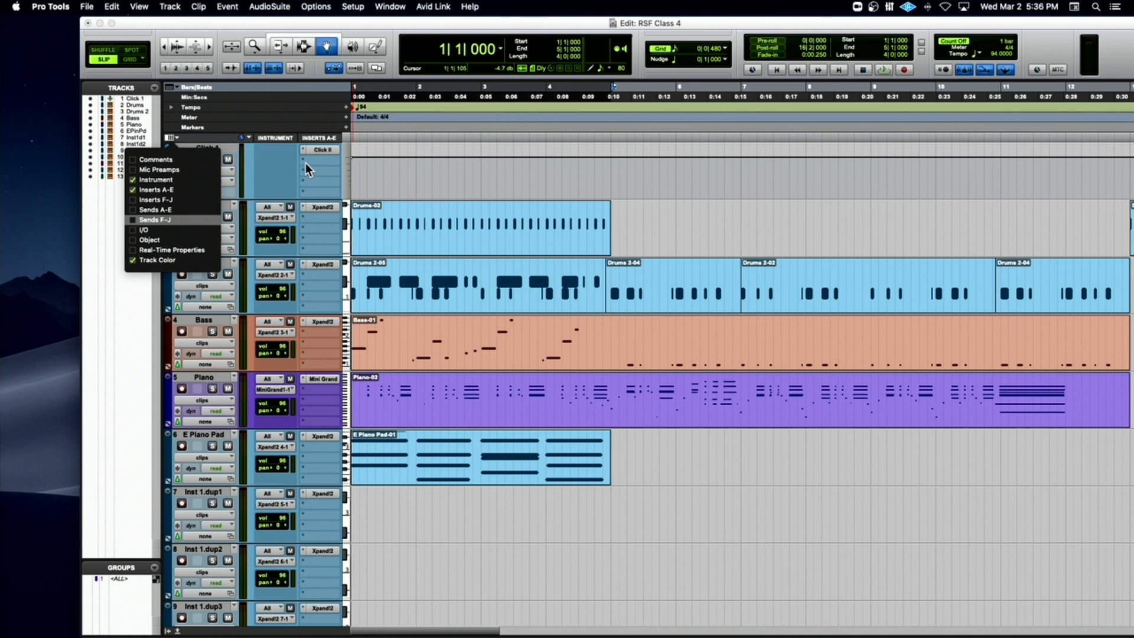
{"action": "left_click", "coordinate": [273, 175]}
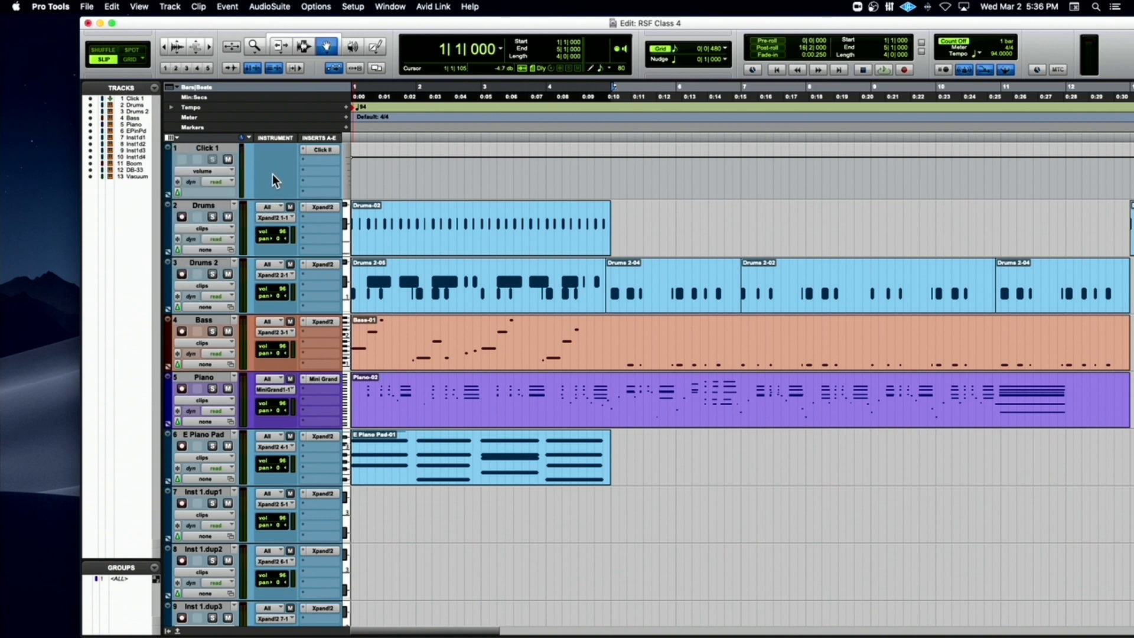
View the colour palette for the Click 1 track, and switch the Track Color column off and back on.
{"action": "double_click", "coordinate": [166, 175]}
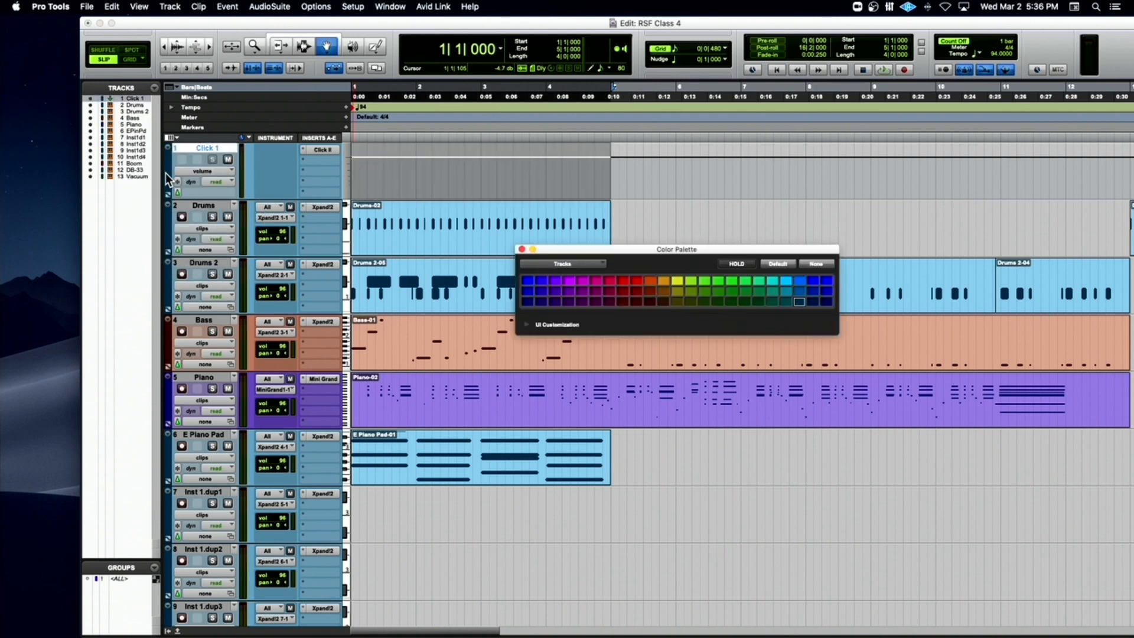
{"action": "left_click", "coordinate": [522, 249]}
{"action": "left_click", "coordinate": [176, 137]}
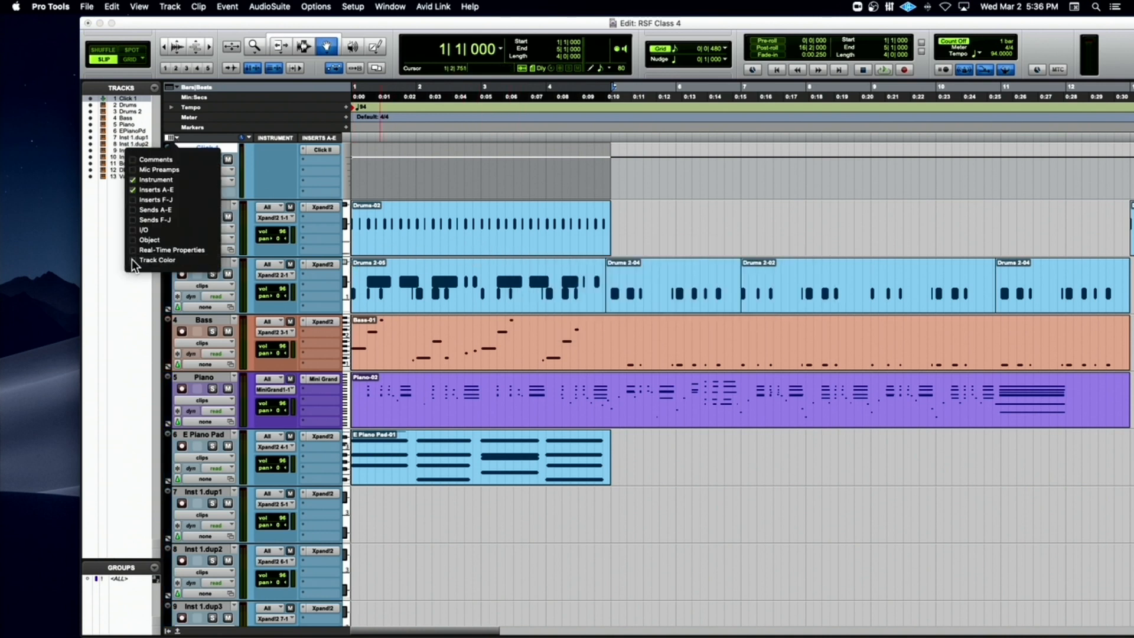
{"action": "left_click", "coordinate": [132, 260]}
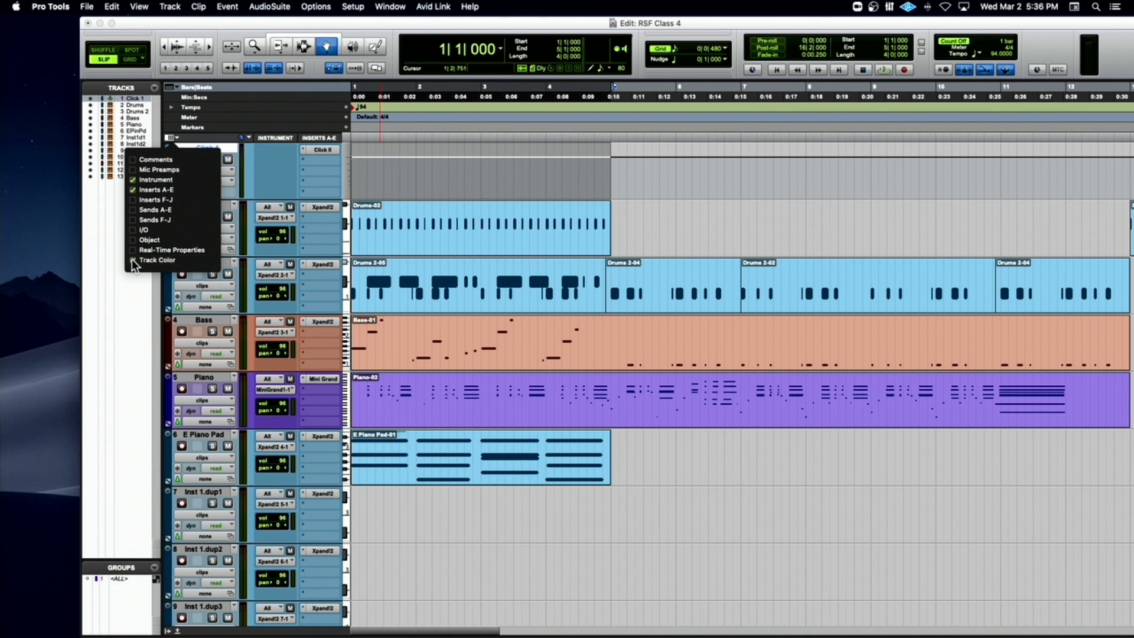
{"action": "left_click", "coordinate": [303, 104]}
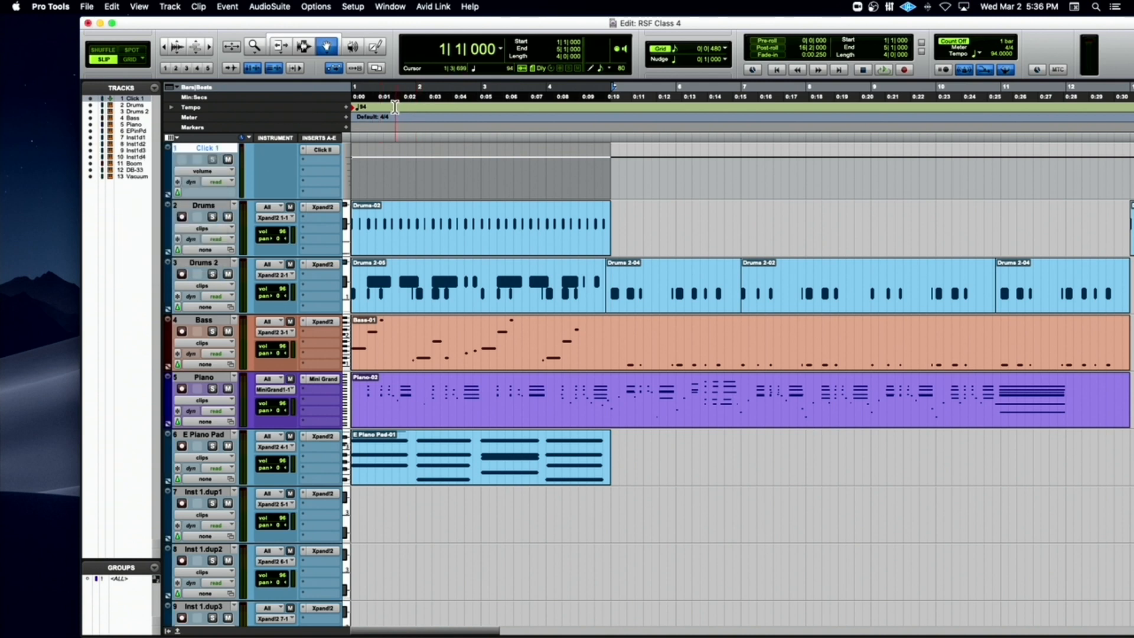
Return the edit cursor to the session start and zoom out to look over the whole arrangement.
{"action": "left_click", "coordinate": [429, 138]}
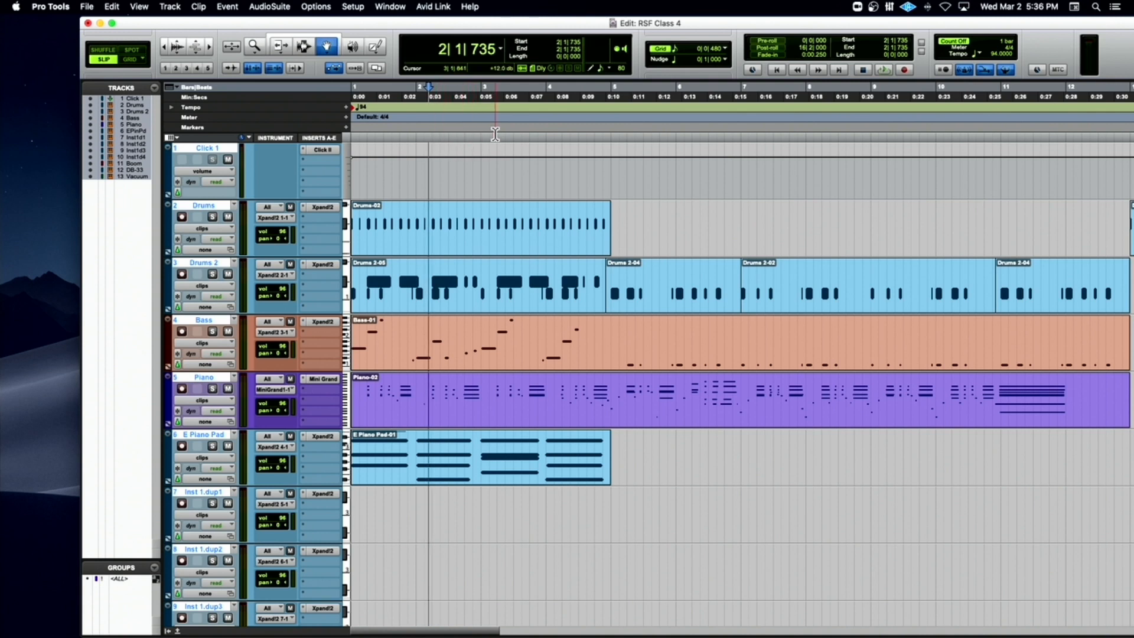
{"action": "key", "text": "Return"}
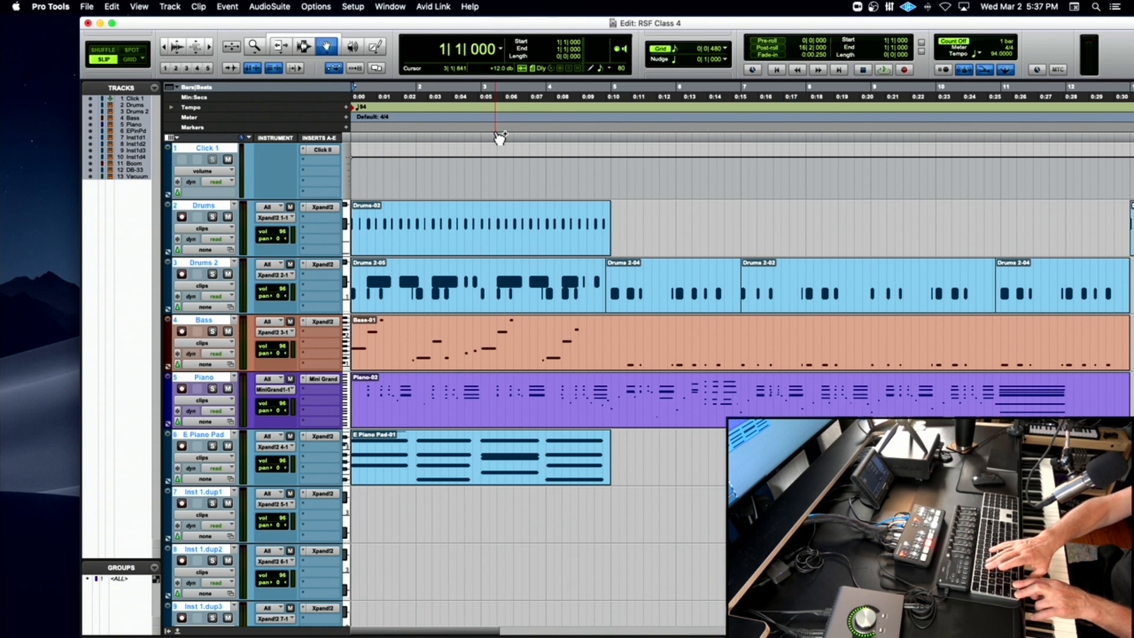
{"action": "key", "text": "alt+a"}
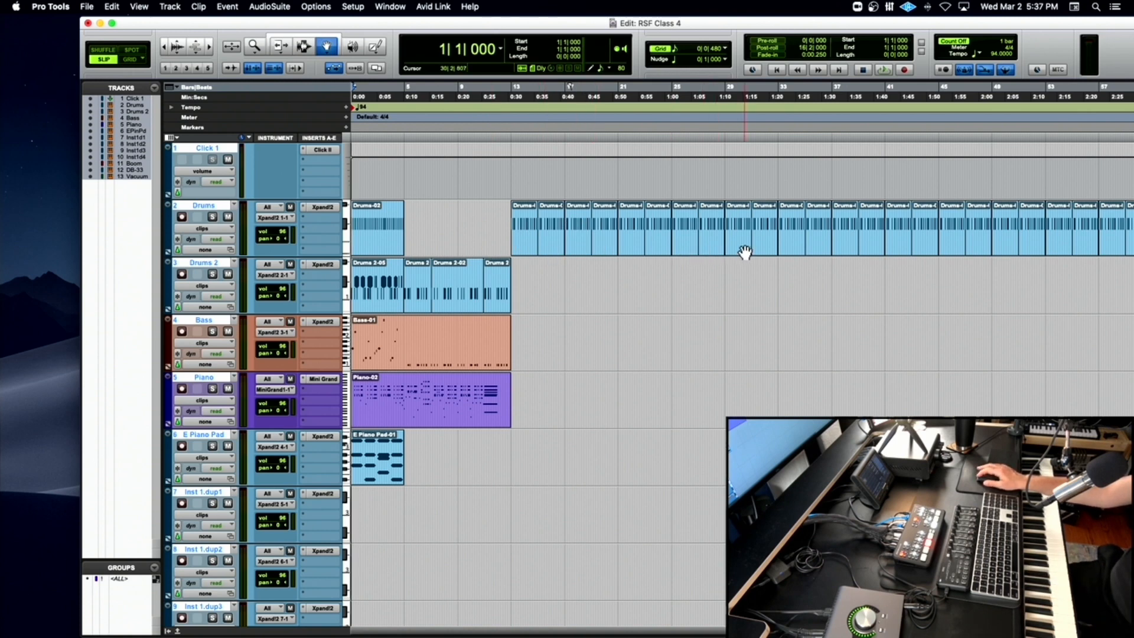
{"action": "scroll", "coordinate": [745, 253], "scroll_direction": "right", "scroll_amount": 3}
{"action": "scroll", "coordinate": [745, 253], "scroll_direction": "left", "scroll_amount": 3}
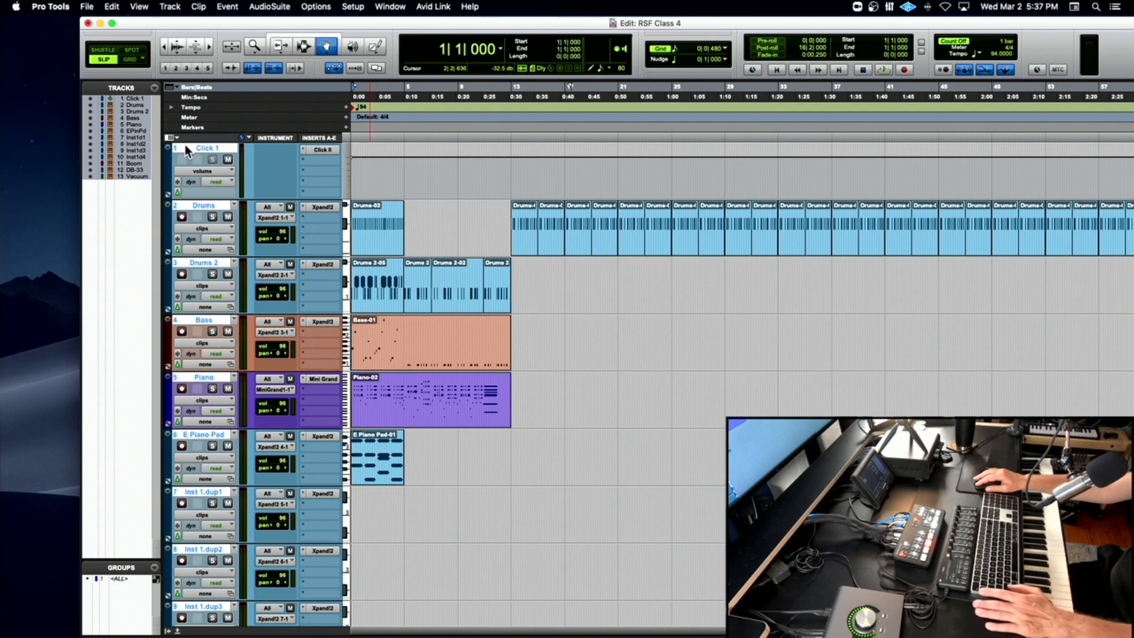
{"action": "scroll", "coordinate": [193, 148], "scroll_direction": "down", "scroll_amount": 5}
{"action": "scroll", "coordinate": [194, 147], "scroll_direction": "up", "scroll_amount": 5}
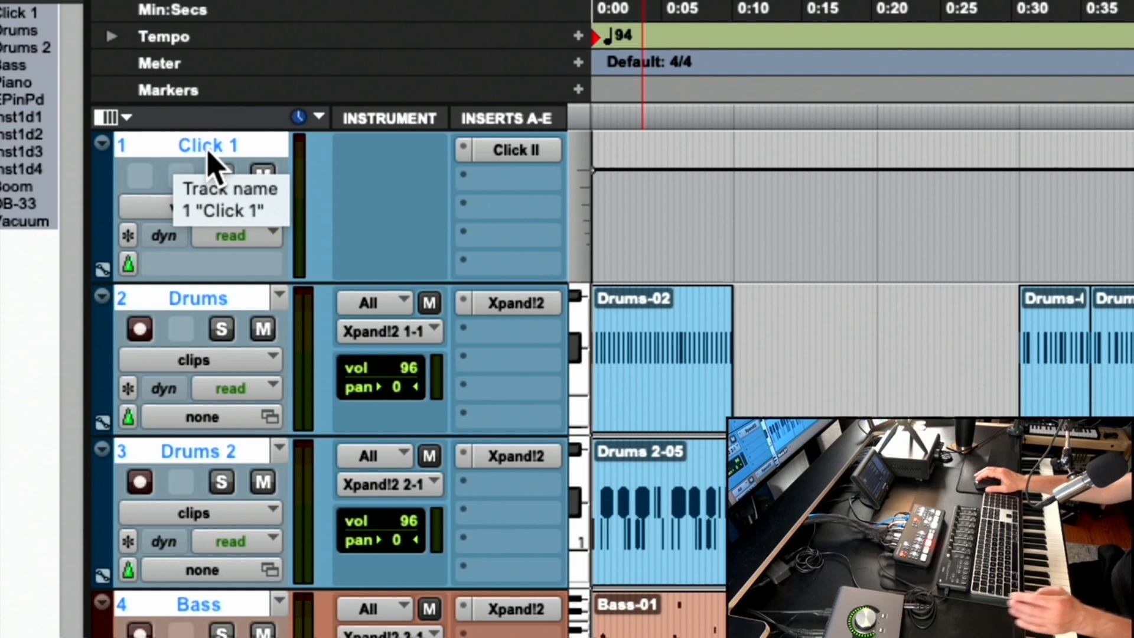
Deselect all tracks and shift the Edit window so more of the timeline fits on the screen.
{"action": "left_click", "coordinate": [211, 148], "text": "alt"}
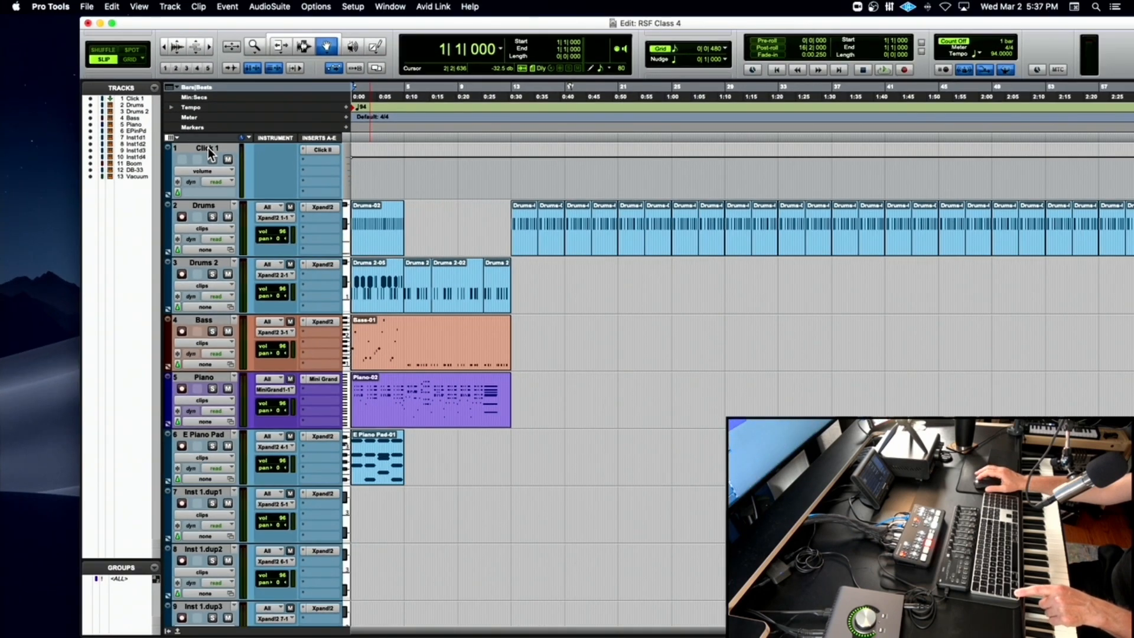
{"action": "left_click_drag", "start_coordinate": [295, 24], "coordinate": [225, 20]}
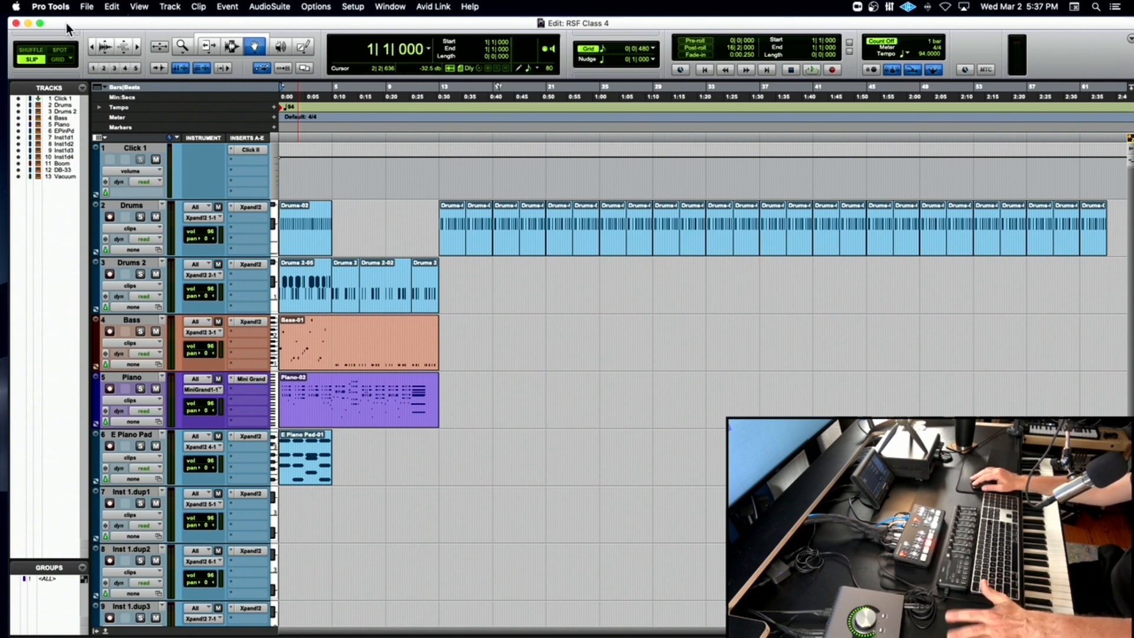
Close the Edit window, examine which commands are available without it, and bring the Edit window back.
{"action": "left_click", "coordinate": [16, 23]}
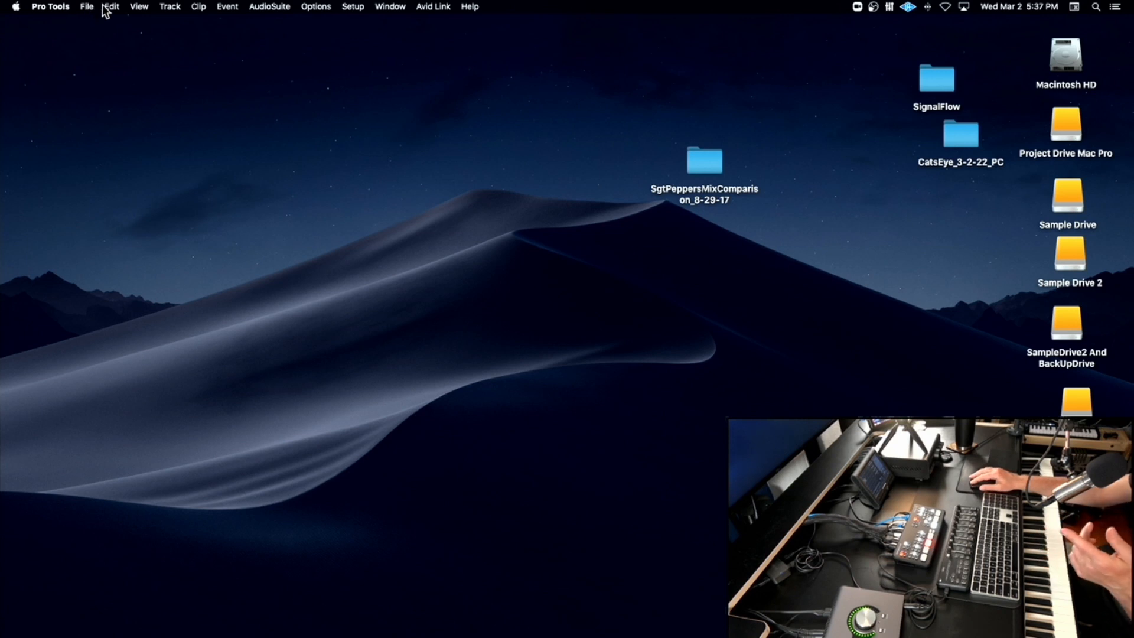
{"action": "left_click", "coordinate": [141, 8]}
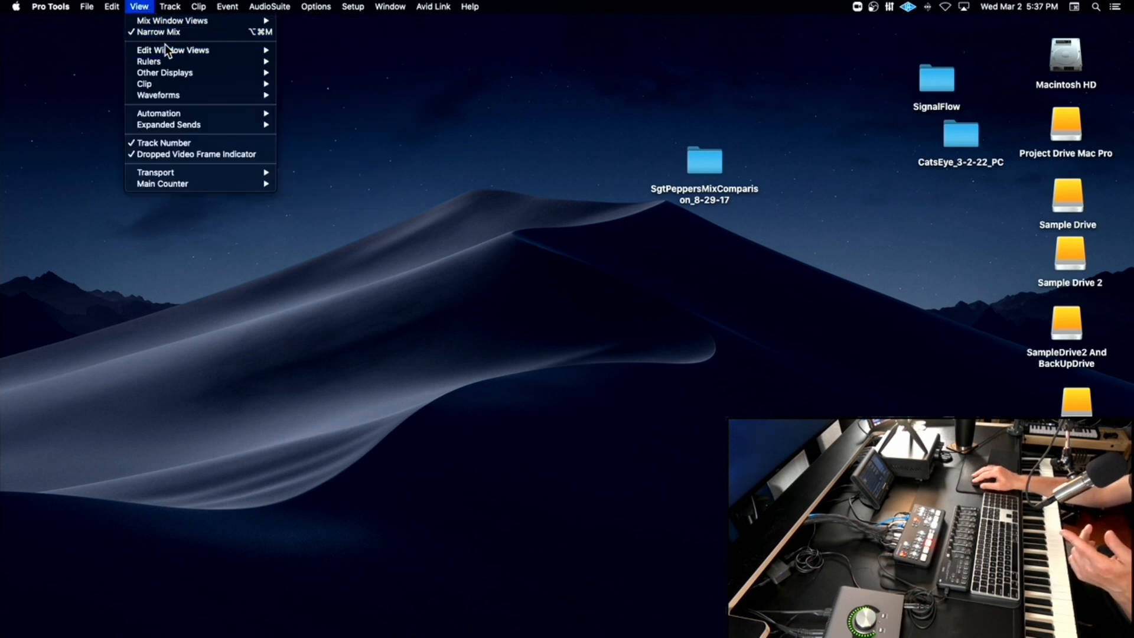
{"action": "mouse_move", "coordinate": [167, 24]}
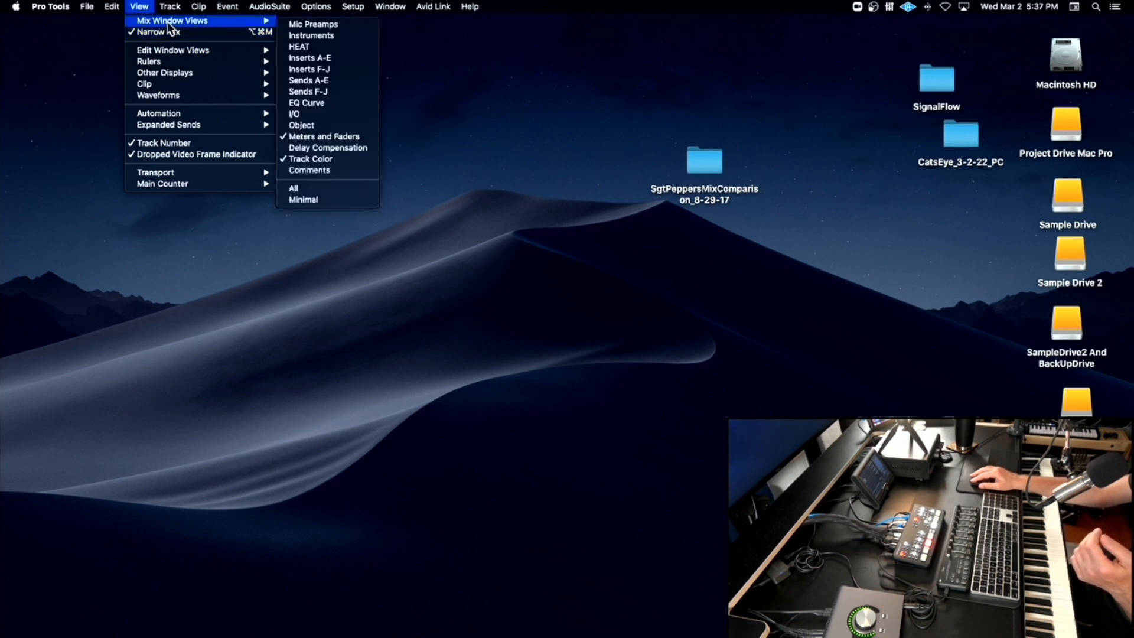
{"action": "left_click", "coordinate": [65, 45]}
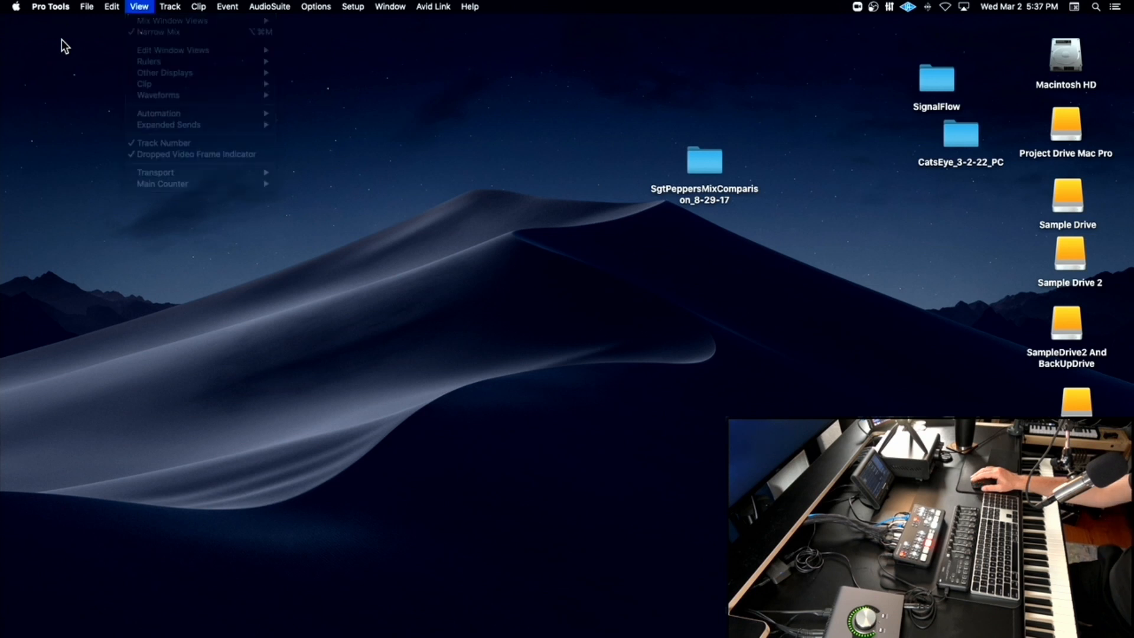
{"action": "left_click", "coordinate": [400, 7]}
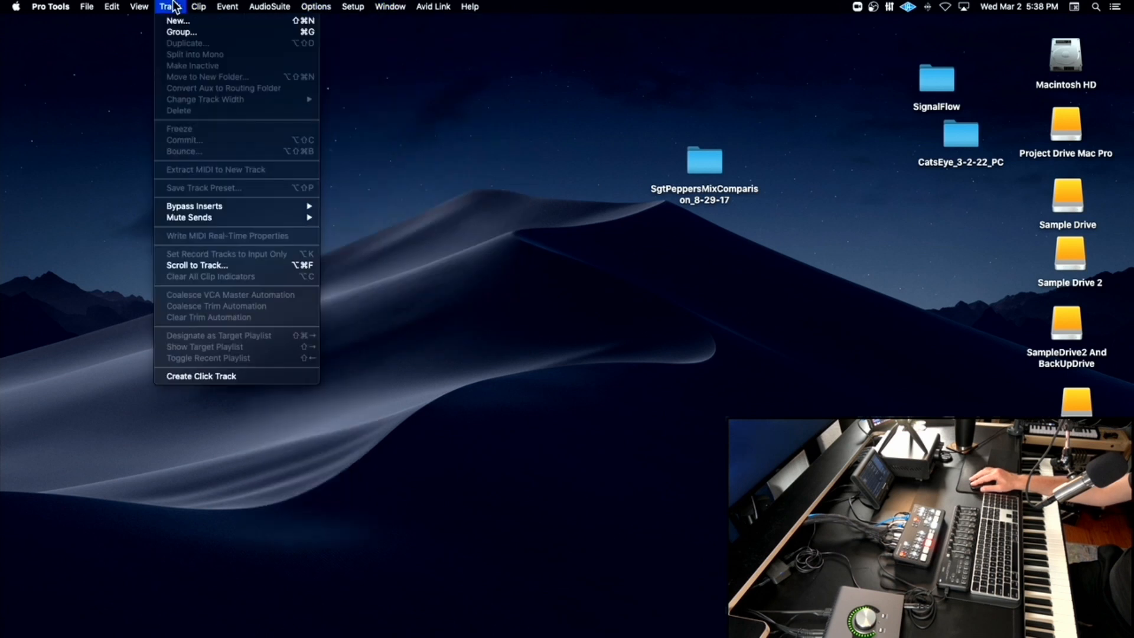
{"action": "mouse_move", "coordinate": [134, 7]}
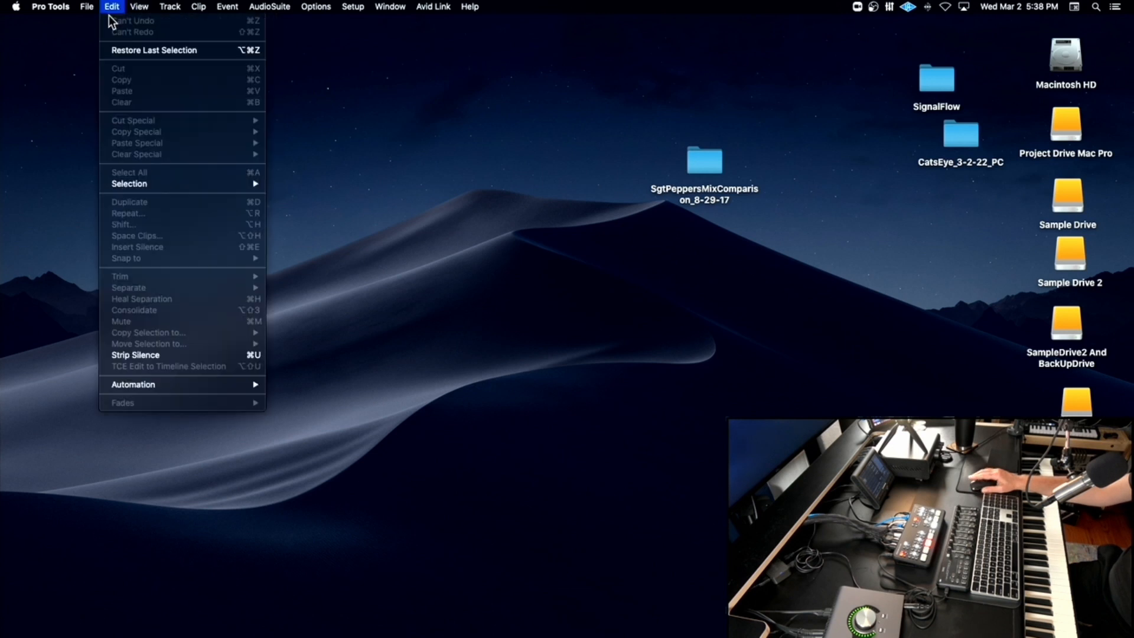
{"action": "left_click", "coordinate": [78, 57]}
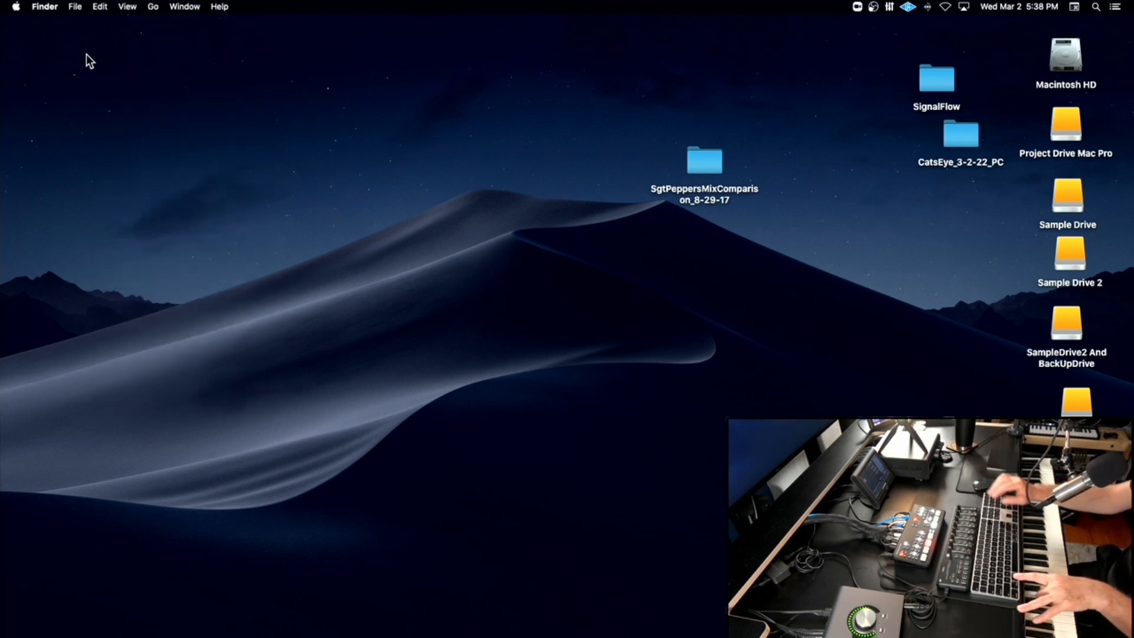
{"action": "key", "text": "super+equal"}
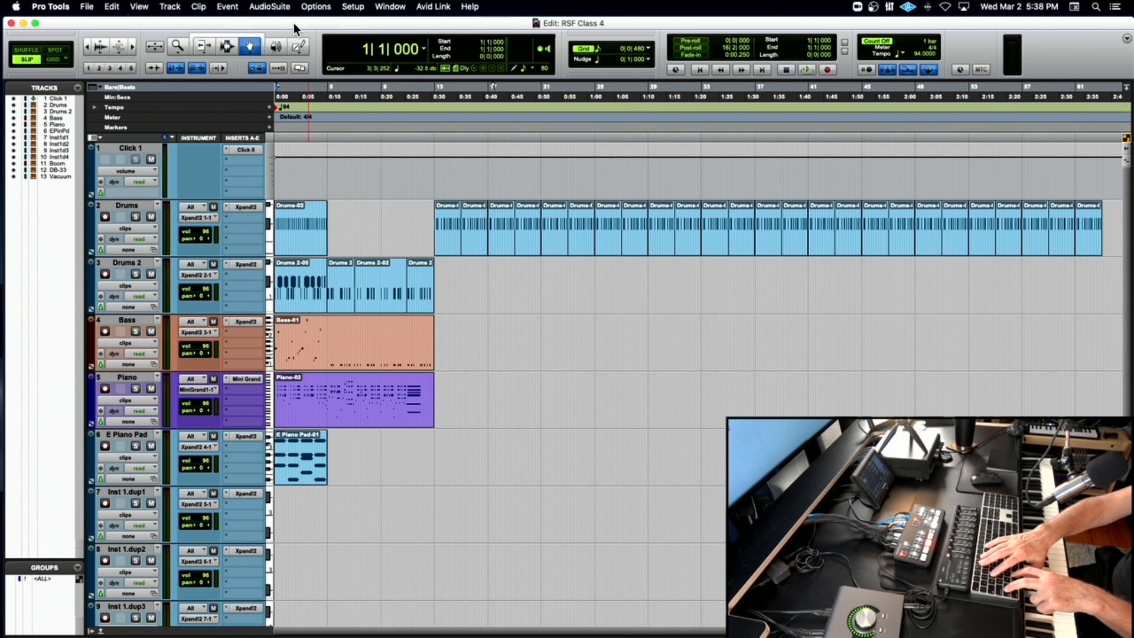
Save and close the session, and reopen the recent session RSF Class 4.
{"action": "key", "text": "super+s"}
{"action": "key", "text": "shift+super+w"}
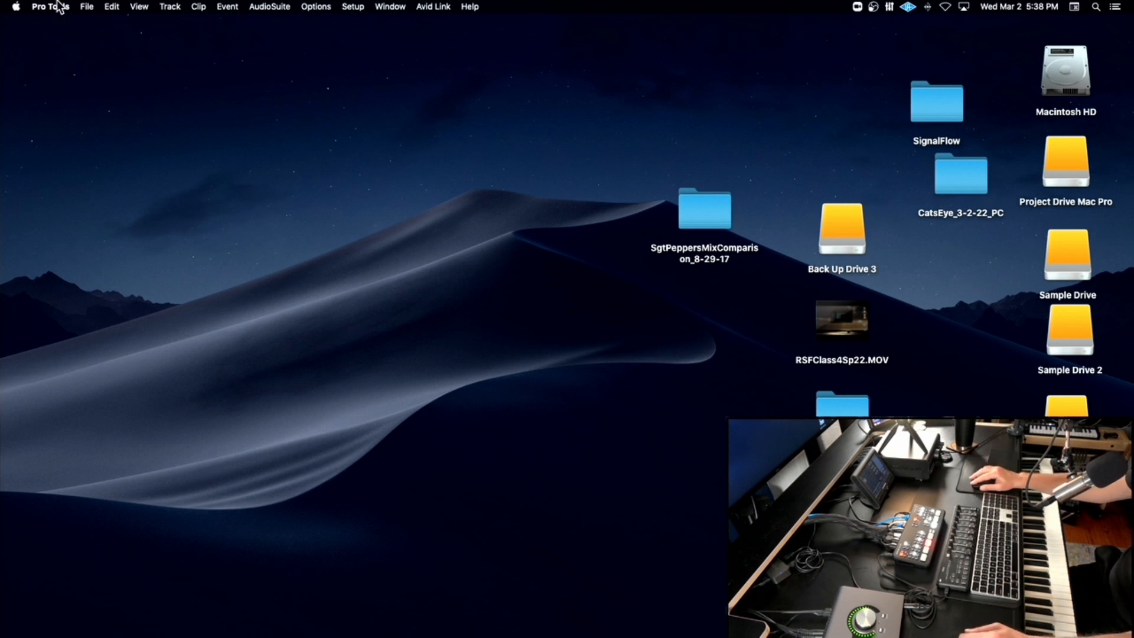
{"action": "left_click", "coordinate": [86, 7]}
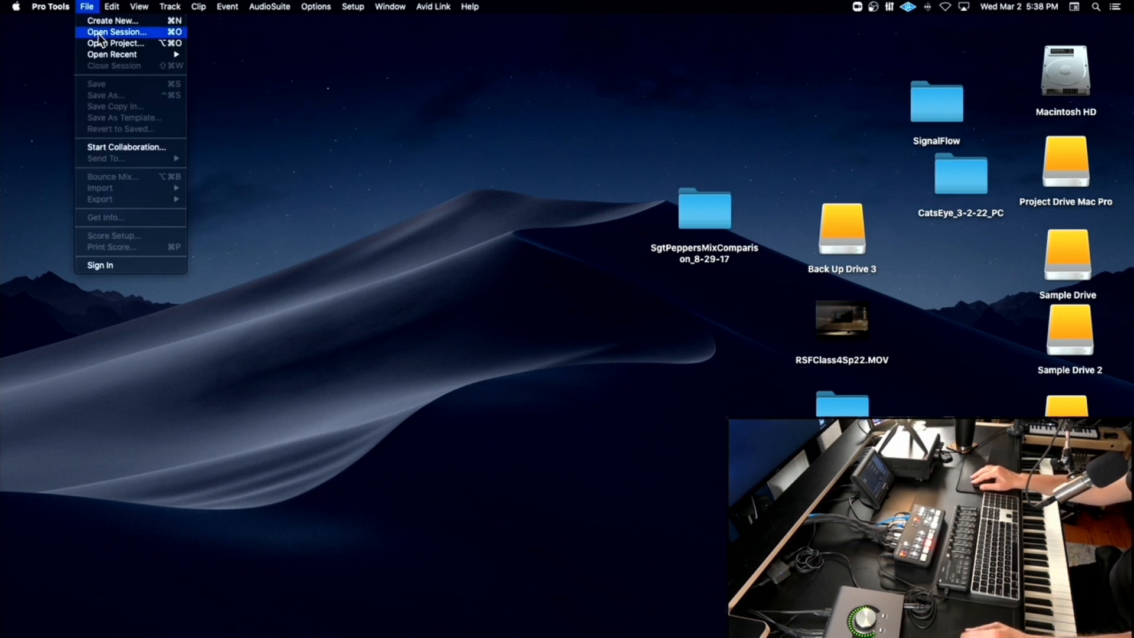
{"action": "mouse_move", "coordinate": [118, 55]}
{"action": "left_click", "coordinate": [235, 56]}
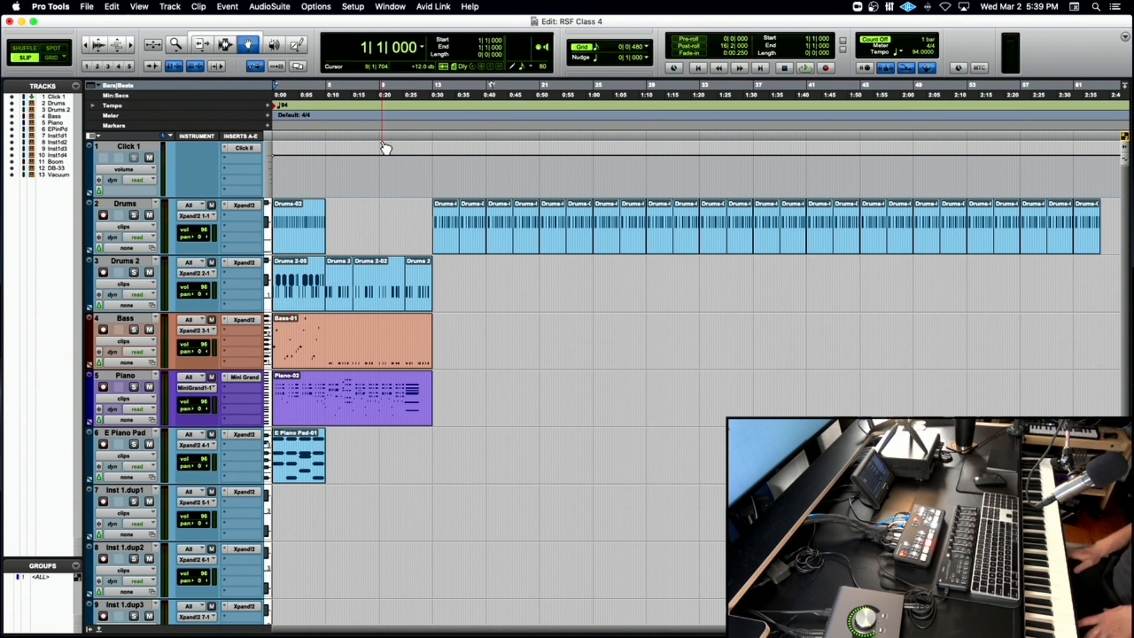
Play the session from the start with the timeline zoomed in on the first bars, and stop playback.
{"action": "key", "text": "super+bracketright"}
{"action": "key", "text": "super+bracketright"}
{"action": "key", "text": "super+bracketright"}
{"action": "key", "text": "super+bracketright"}
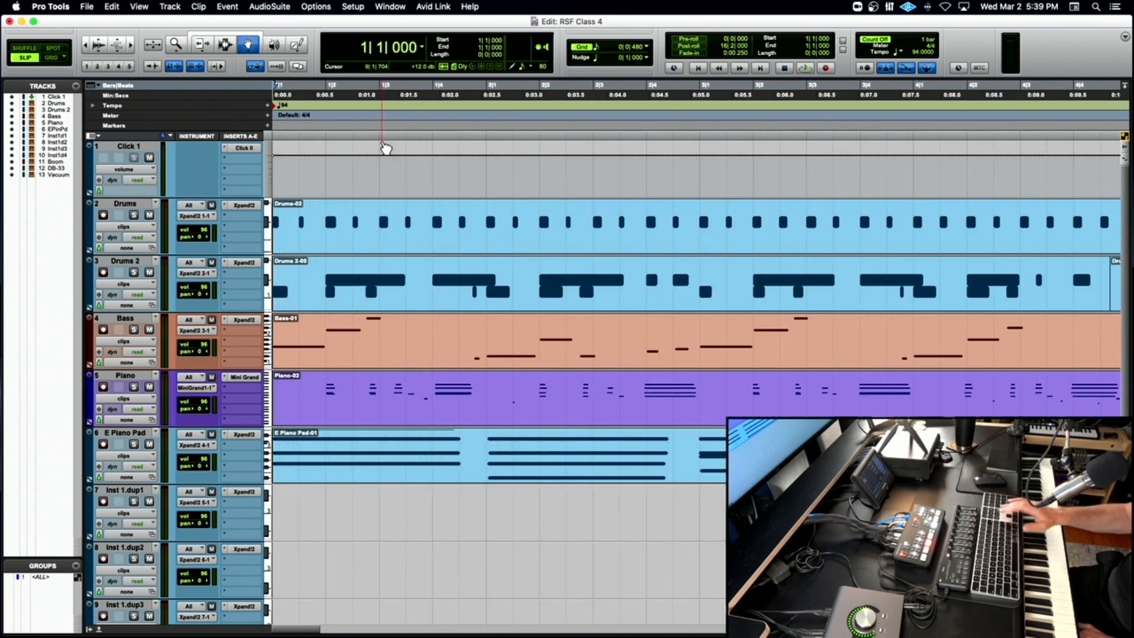
{"action": "key", "text": "space"}
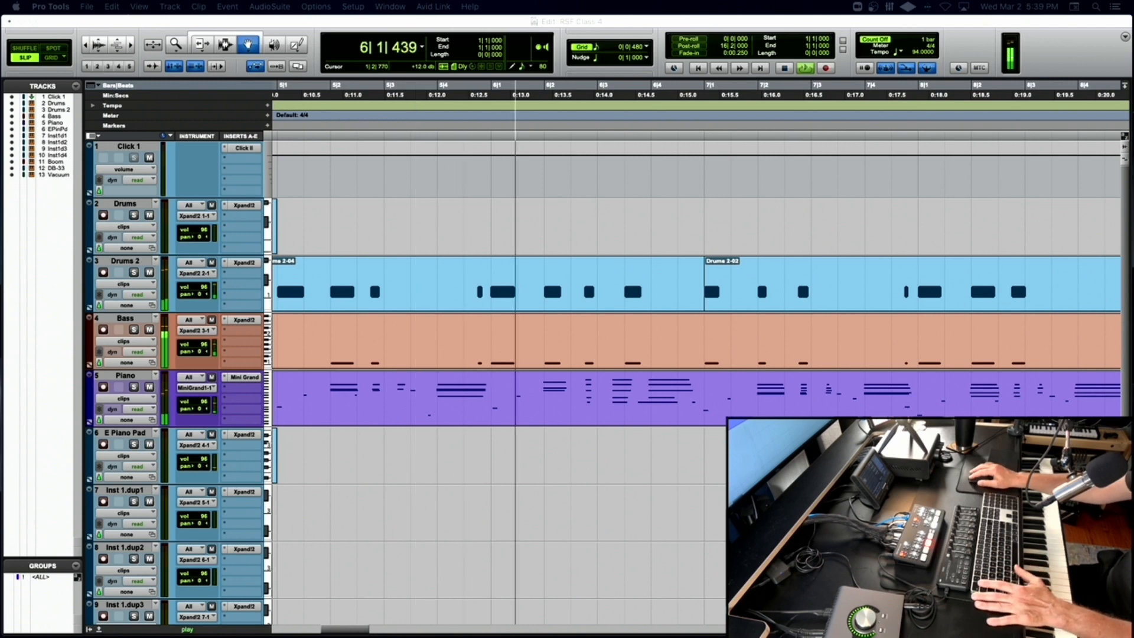
{"action": "left_click", "coordinate": [270, 25]}
{"action": "key", "text": "space"}
{"action": "key", "text": "space"}
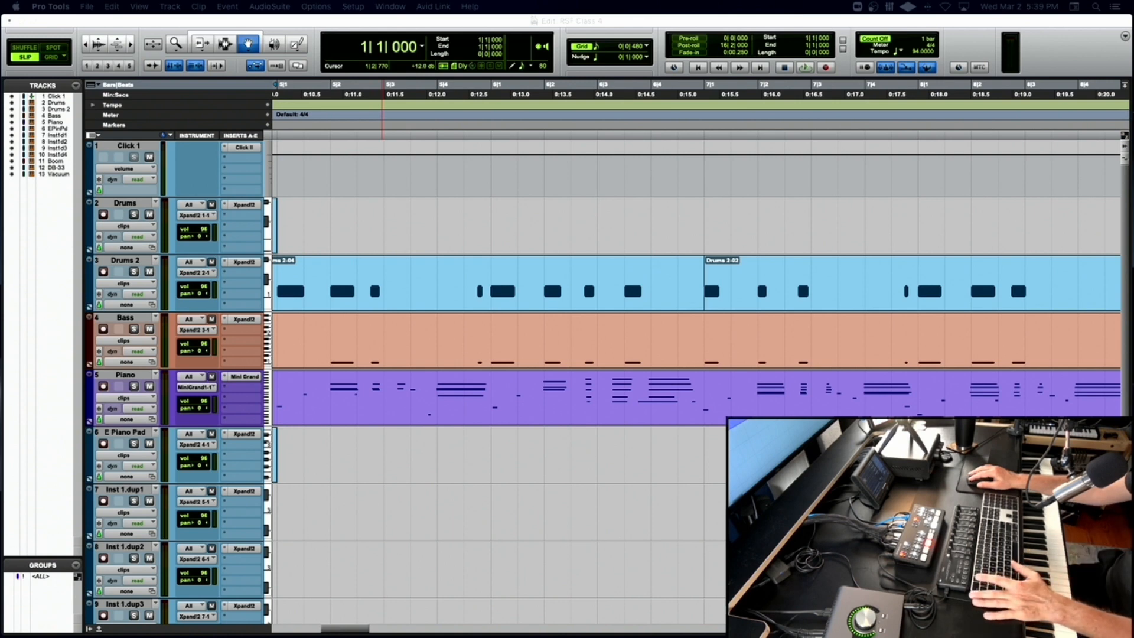
Go back to bar 1 and listen to the opening bars once more.
{"action": "scroll", "coordinate": [378, 242], "scroll_direction": "left", "scroll_amount": 10}
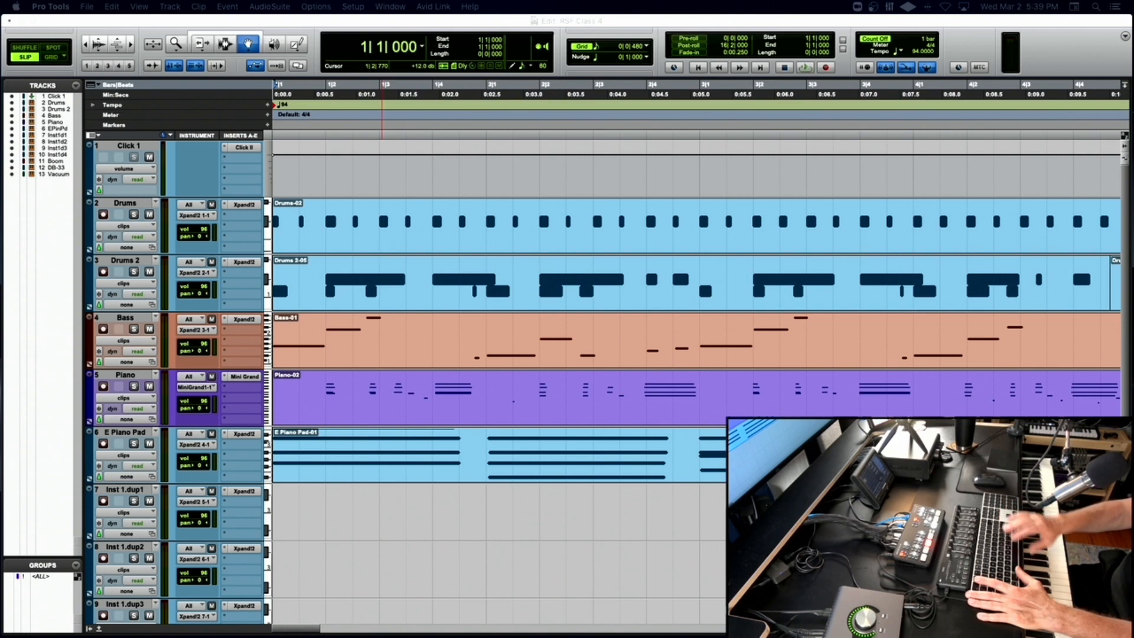
{"action": "left_click", "coordinate": [464, 22]}
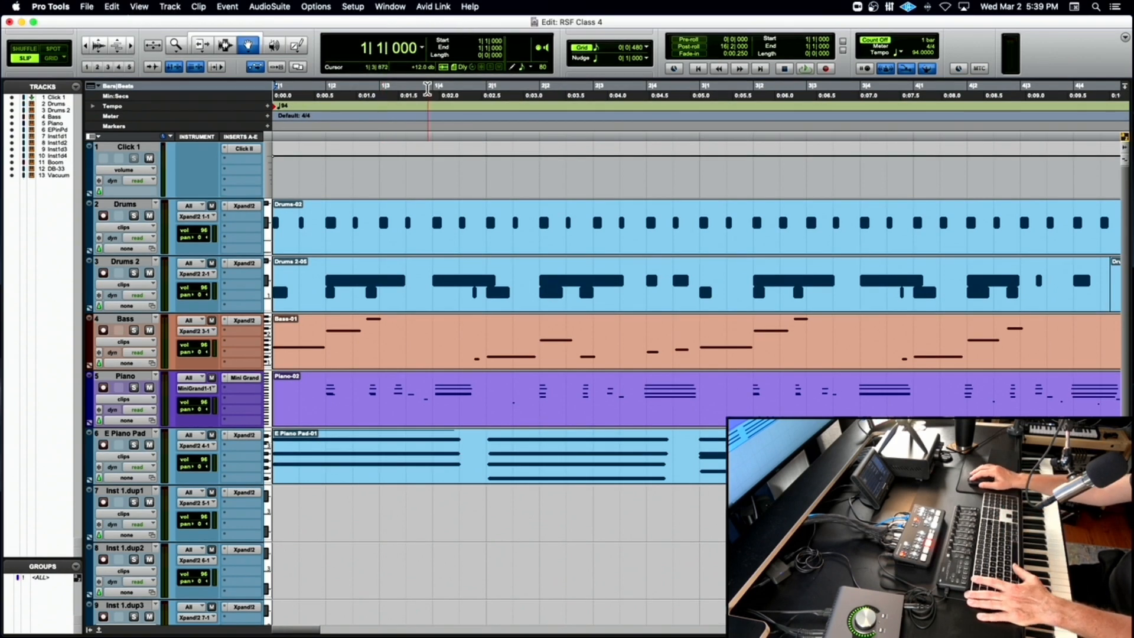
{"action": "key", "text": "space"}
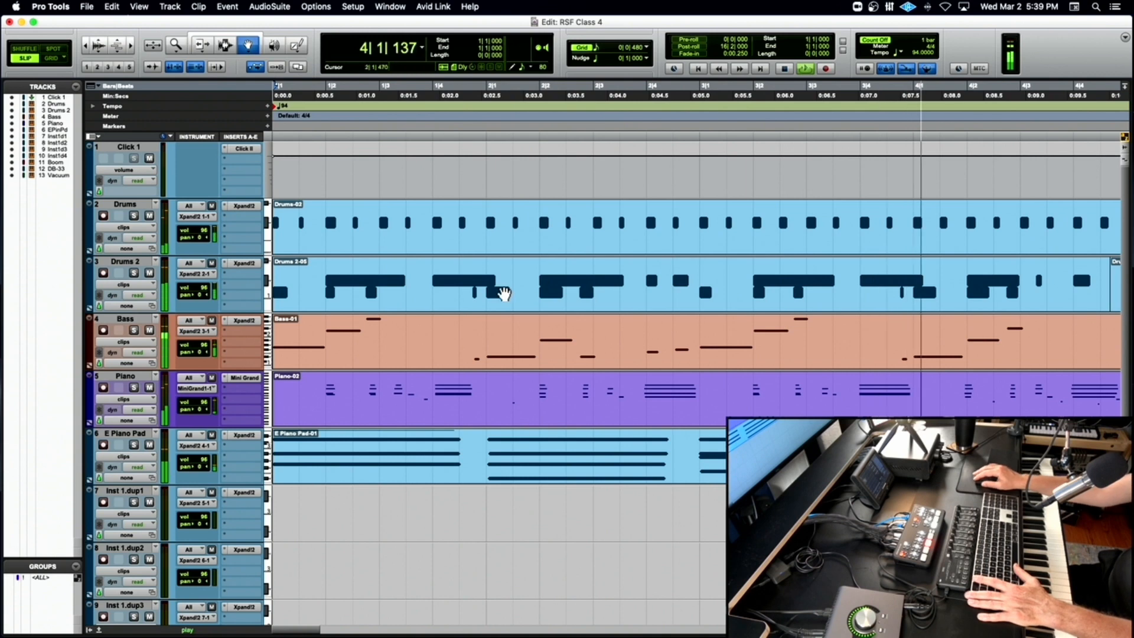
{"action": "key", "text": "space"}
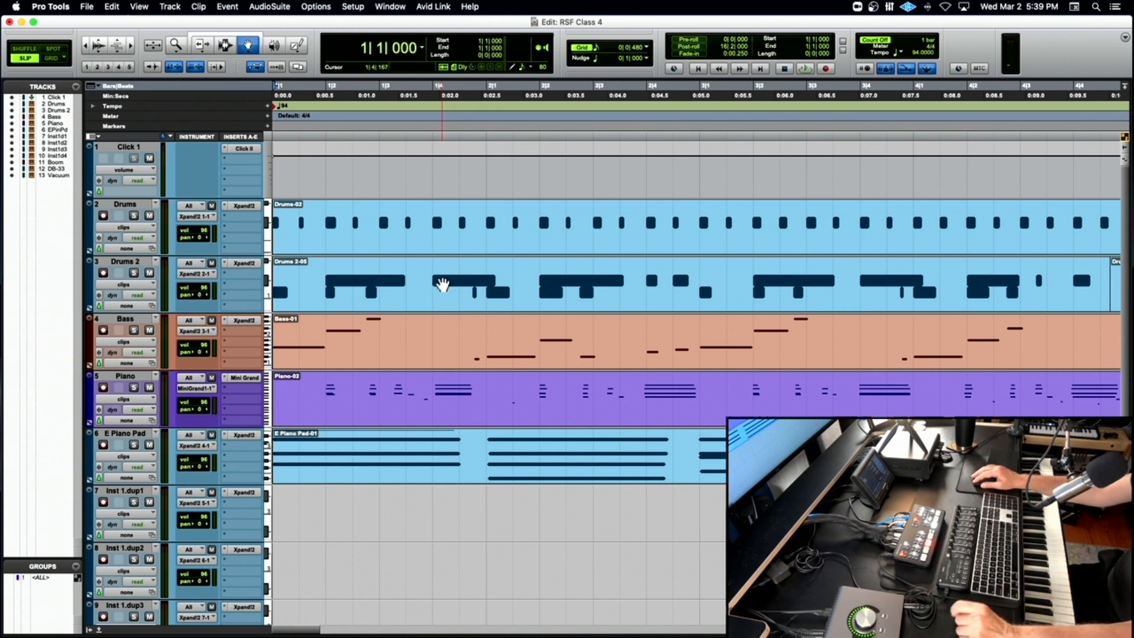
Select the first Drums 2 clip, show it in the docked MIDI editor, and select all of the track's notes.
{"action": "left_click", "coordinate": [441, 285]}
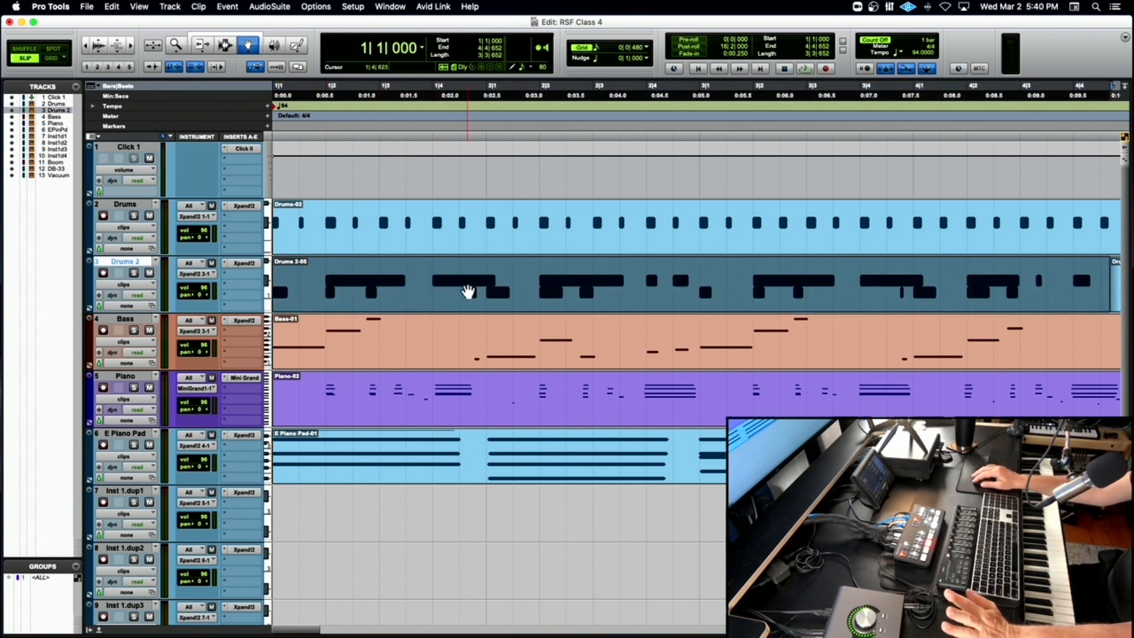
{"action": "left_click", "coordinate": [99, 630]}
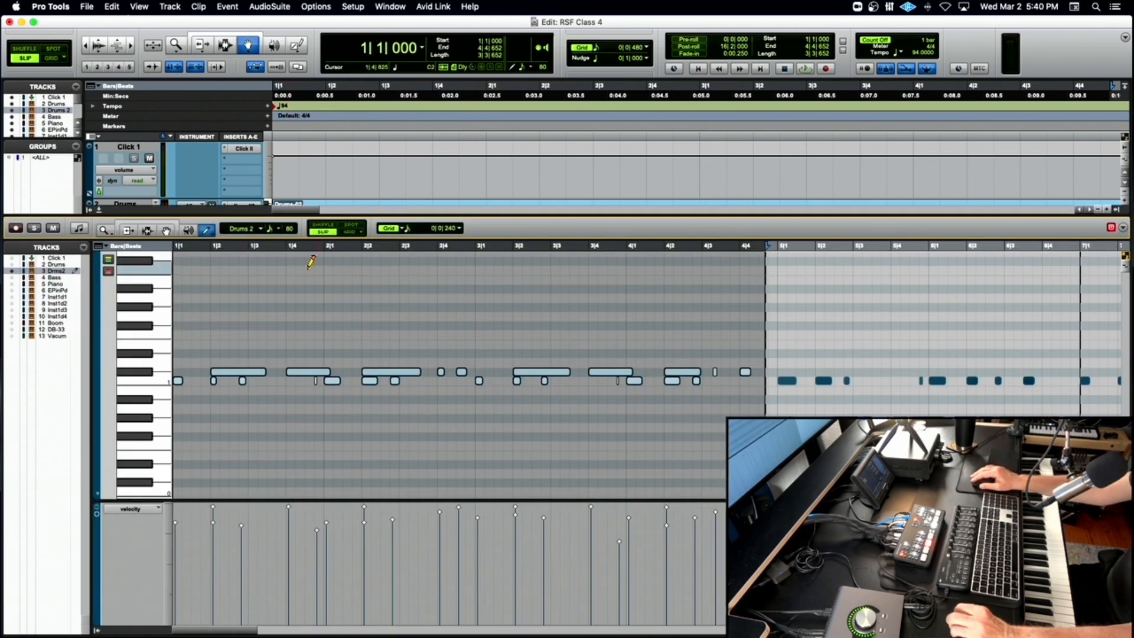
{"action": "left_click", "coordinate": [280, 248]}
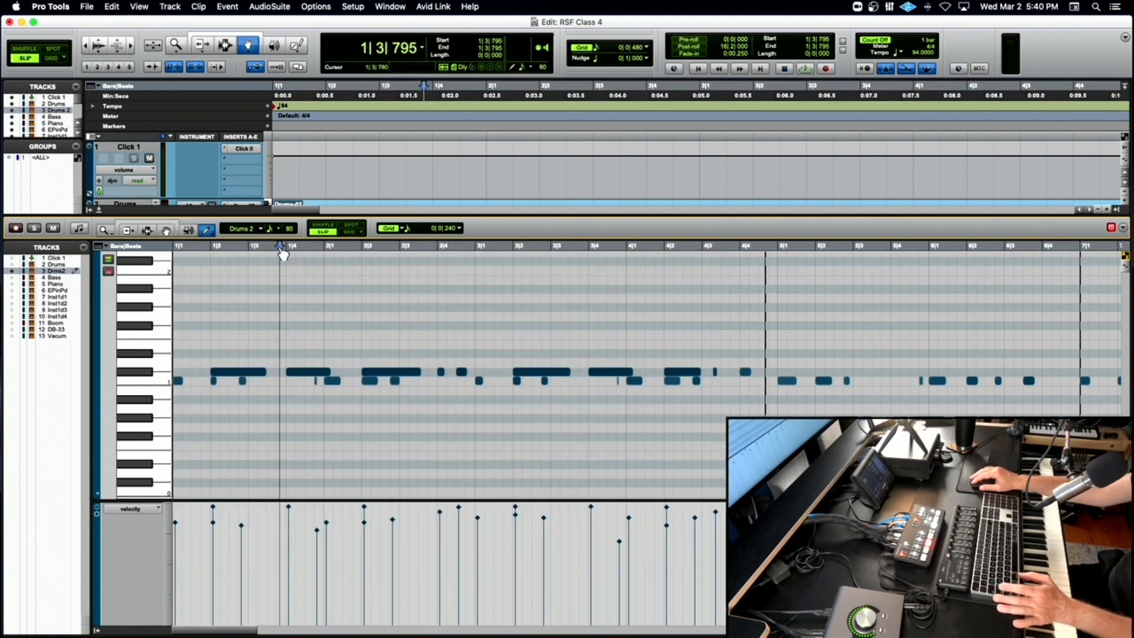
{"action": "key", "text": "super+a"}
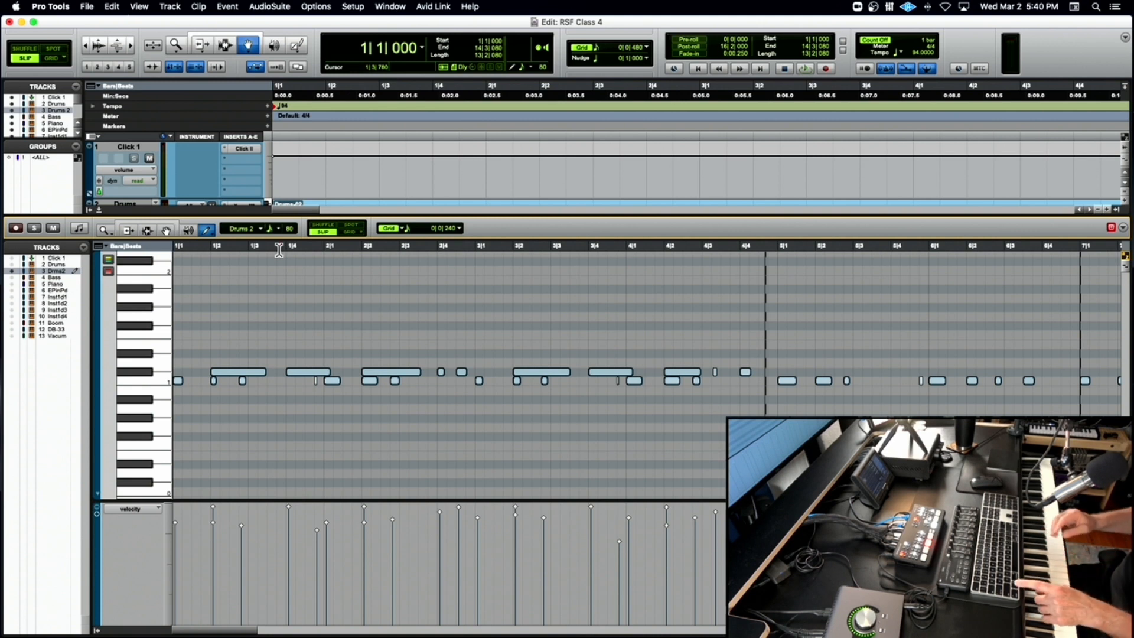
Open the Change Duration event operation and define Set all to as 0|240.
{"action": "key", "text": "alt+0"}
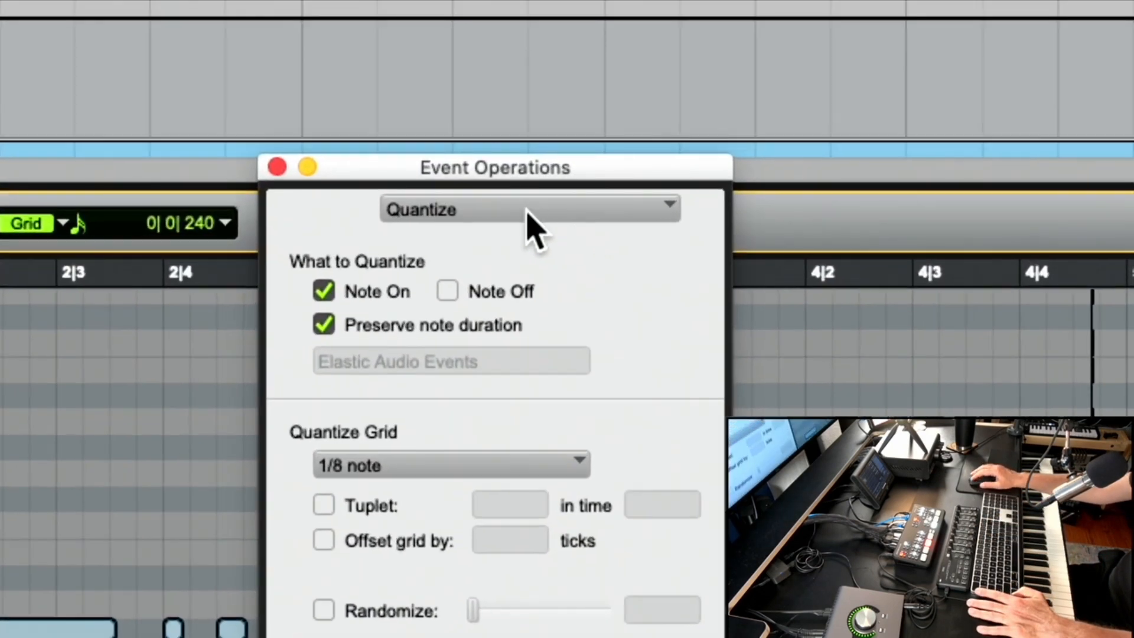
{"action": "left_click", "coordinate": [470, 207]}
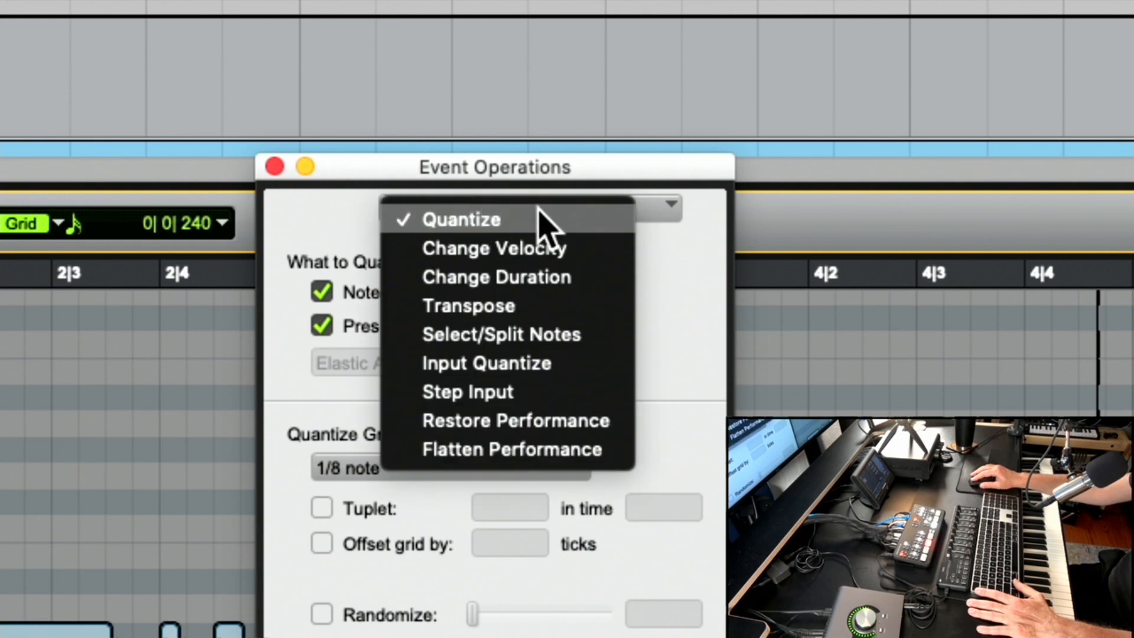
{"action": "left_click", "coordinate": [564, 278]}
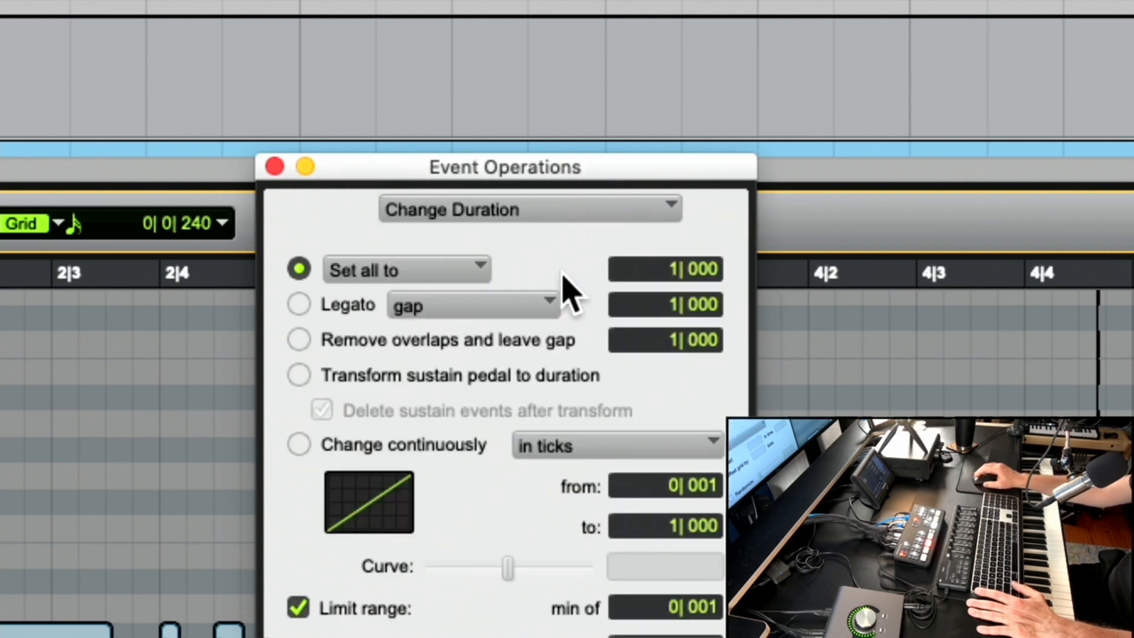
{"action": "left_click", "coordinate": [665, 270]}
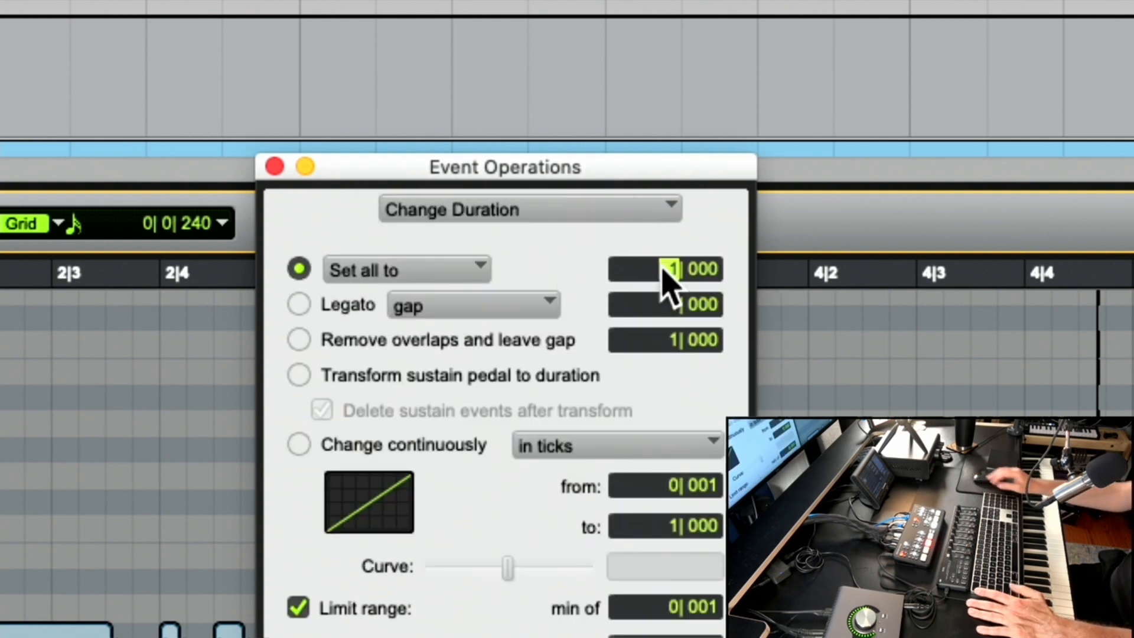
{"action": "left_click", "coordinate": [687, 270]}
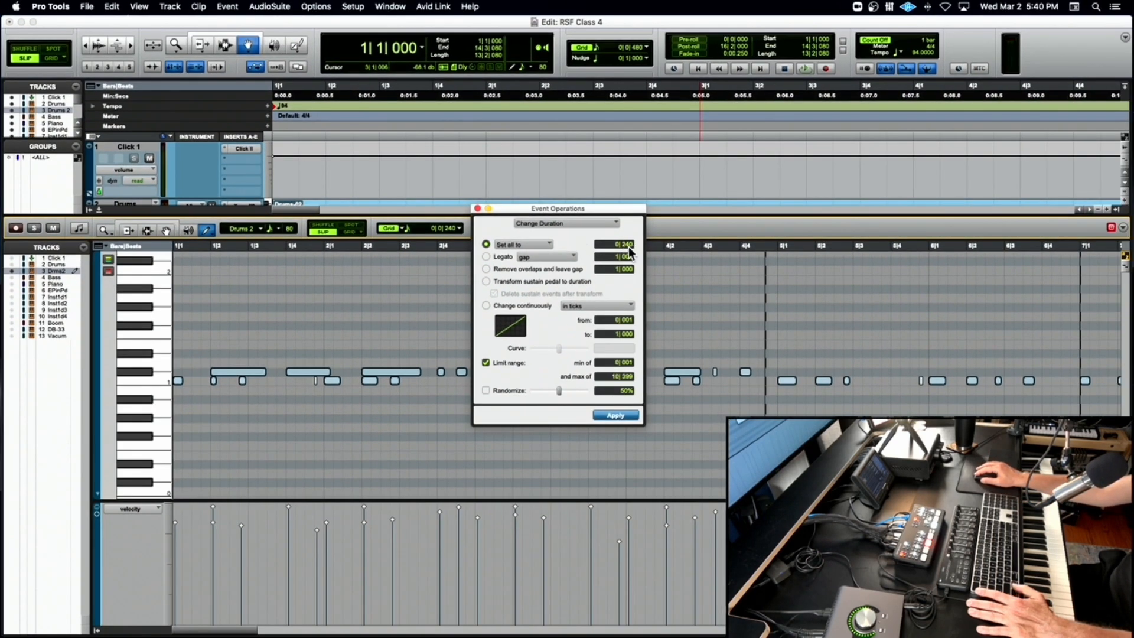
Turn off Limit range, apply the duration change to the selected Drums 2 notes, and close Event Operations.
{"action": "left_click", "coordinate": [599, 417]}
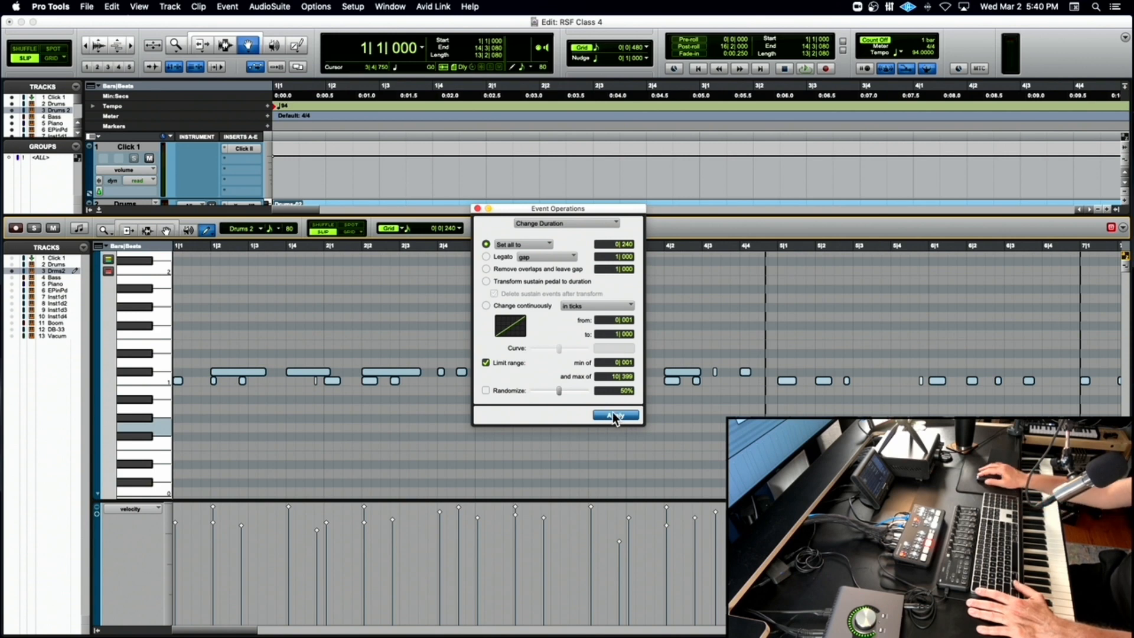
{"action": "left_click", "coordinate": [486, 363]}
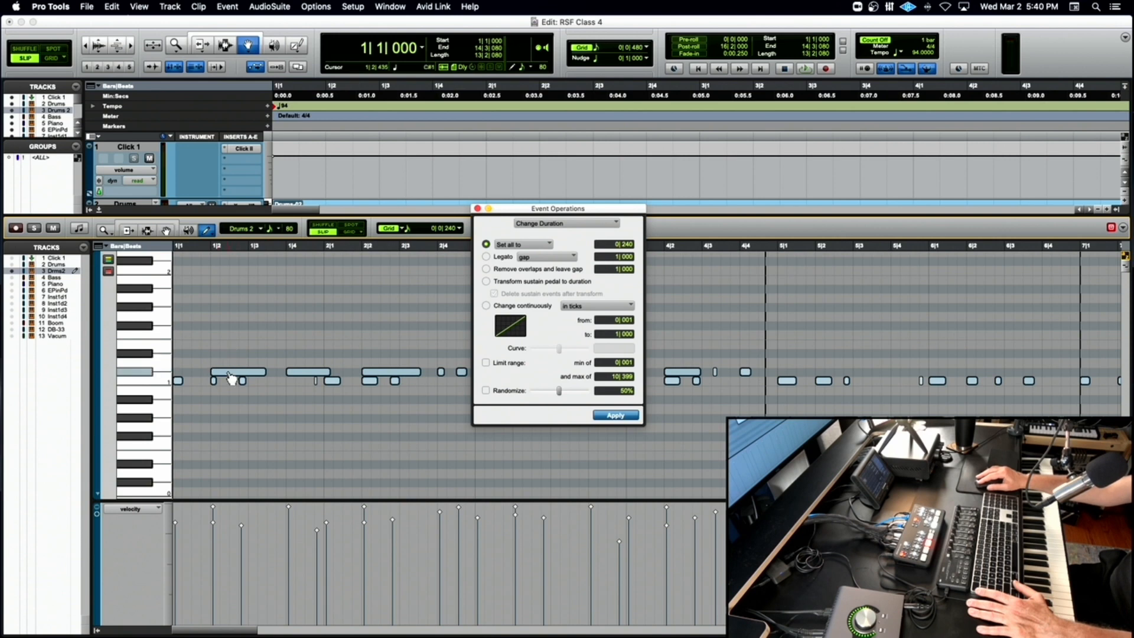
{"action": "left_click", "coordinate": [625, 415]}
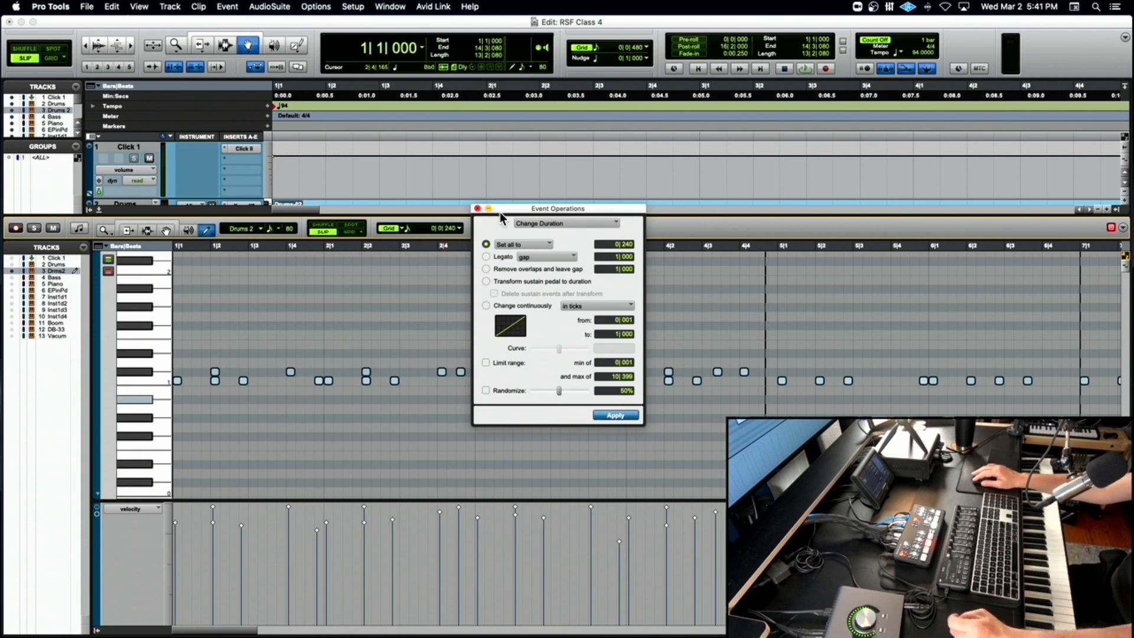
{"action": "left_click", "coordinate": [477, 209]}
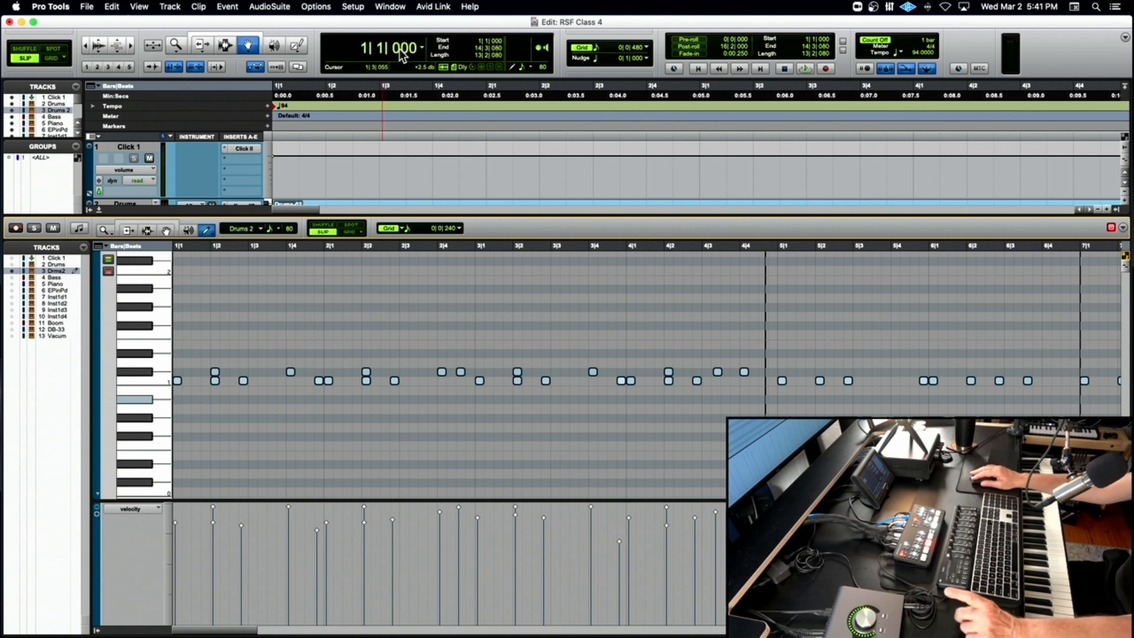
Show the Big Counter, place it over the upper track area, and enlarge it to more than twice its width.
{"action": "left_click", "coordinate": [390, 6]}
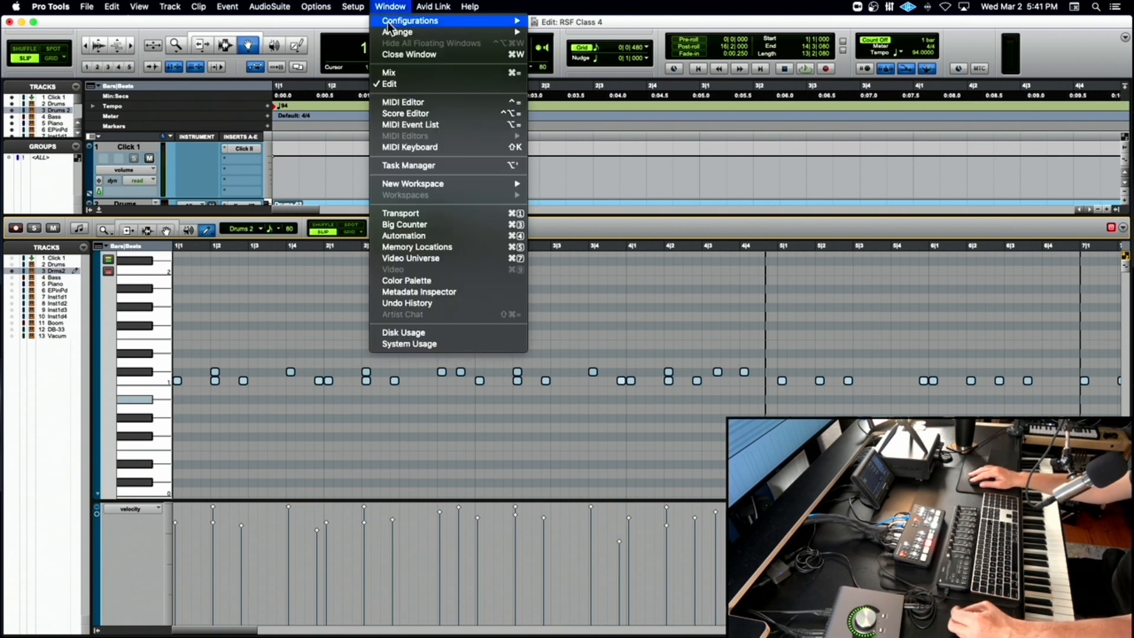
{"action": "left_click", "coordinate": [414, 225]}
{"action": "left_click_drag", "start_coordinate": [427, 235], "coordinate": [380, 108]}
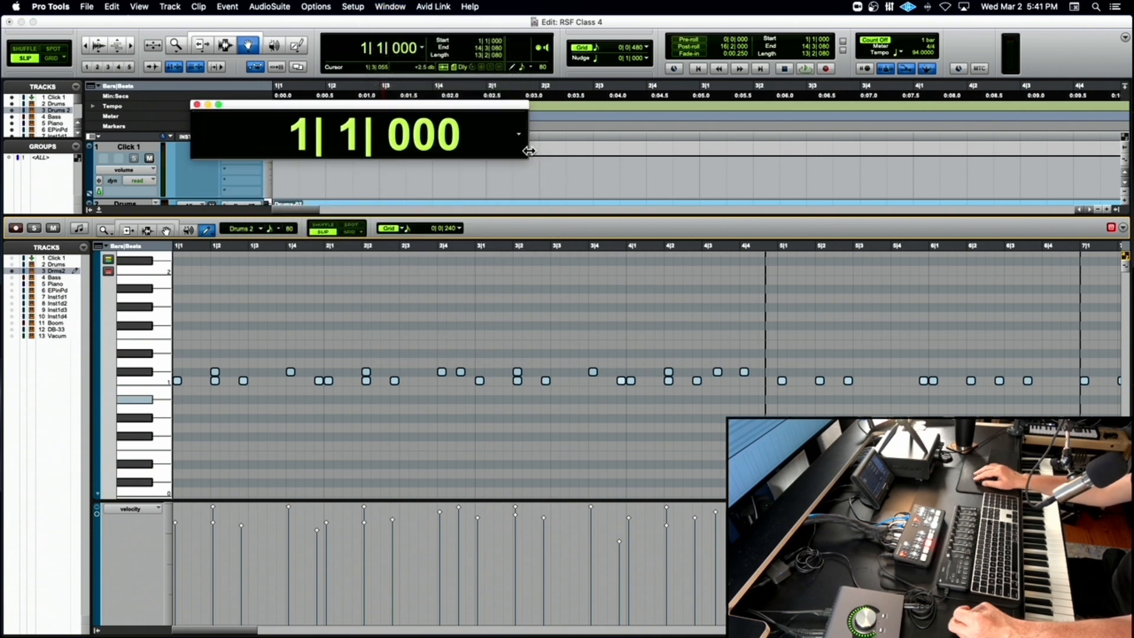
{"action": "left_click_drag", "start_coordinate": [527, 154], "coordinate": [986, 228]}
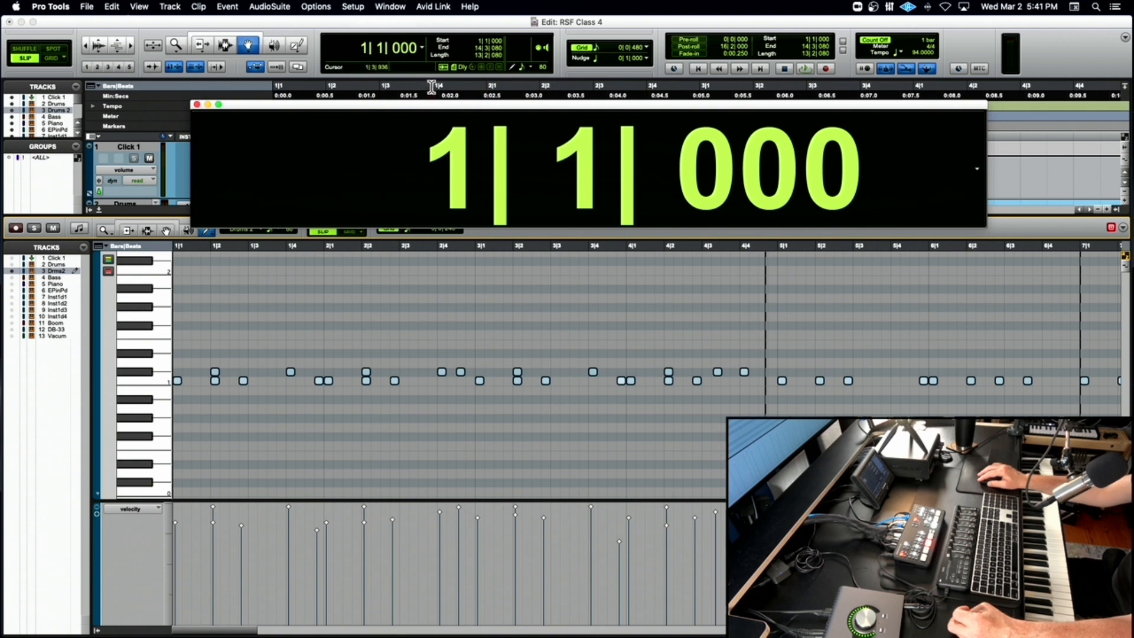
Reposition the Big Counter above the notes, widen it across most of the Edit window, and check its time format options.
{"action": "left_click_drag", "start_coordinate": [440, 111], "coordinate": [345, 203]}
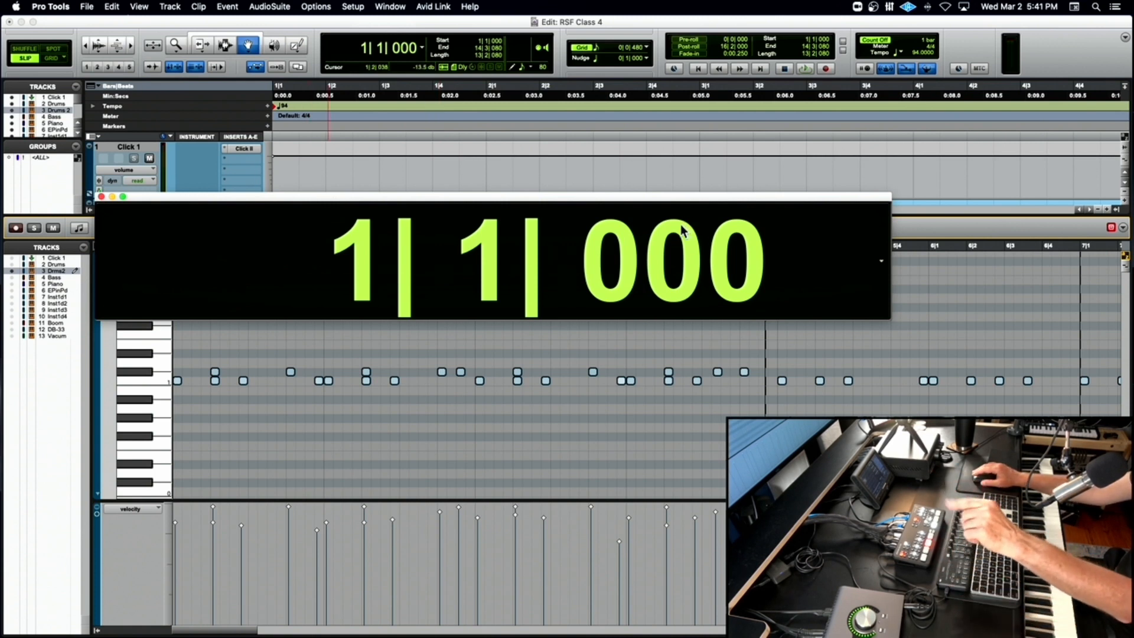
{"action": "left_click_drag", "start_coordinate": [510, 202], "coordinate": [531, 178]}
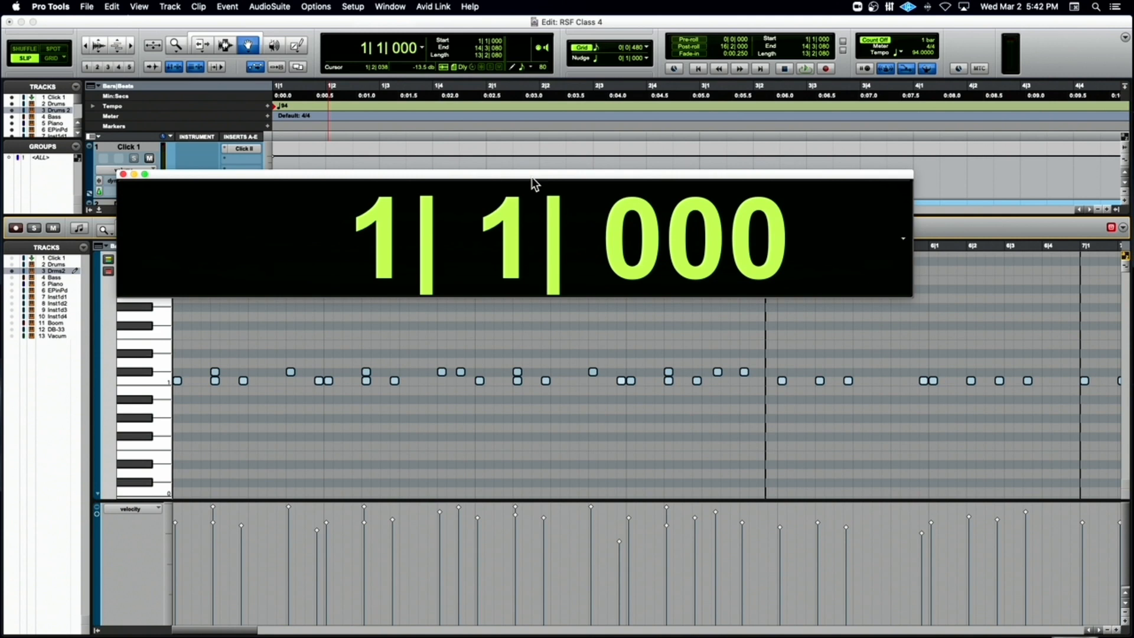
{"action": "left_click_drag", "start_coordinate": [532, 177], "coordinate": [503, 127]}
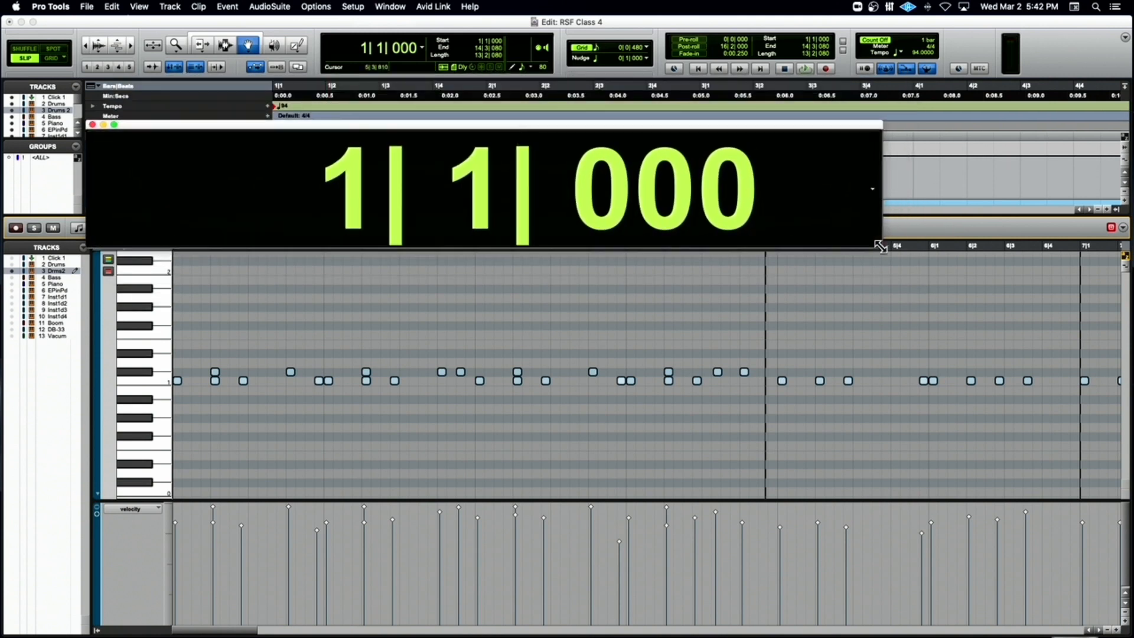
{"action": "left_click_drag", "start_coordinate": [880, 246], "coordinate": [1102, 281]}
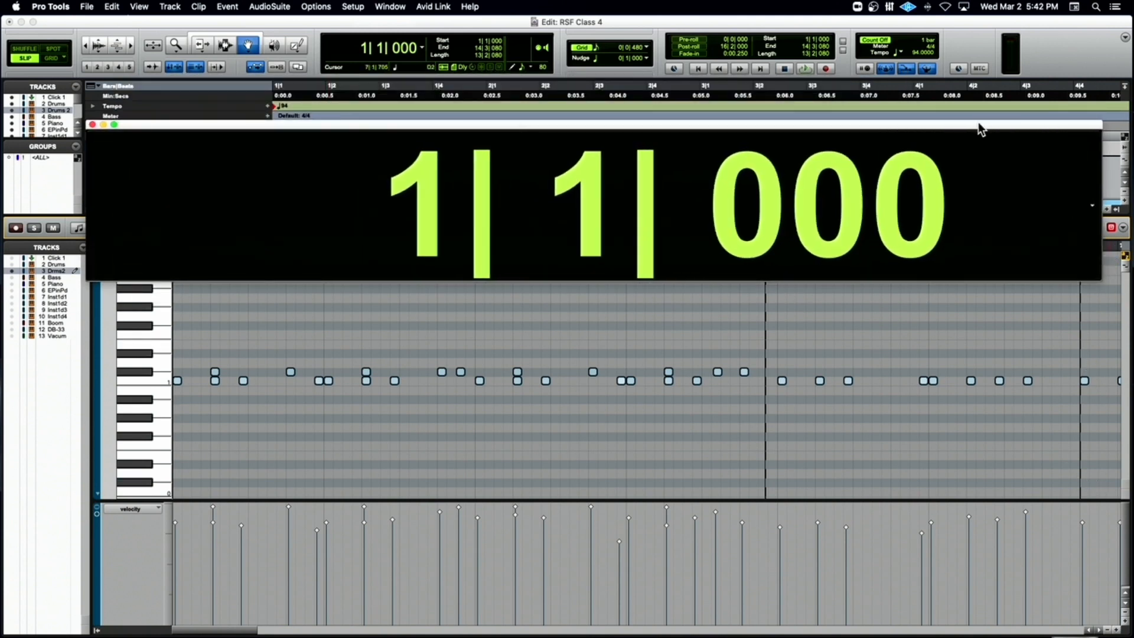
{"action": "left_click_drag", "start_coordinate": [979, 125], "coordinate": [917, 116]}
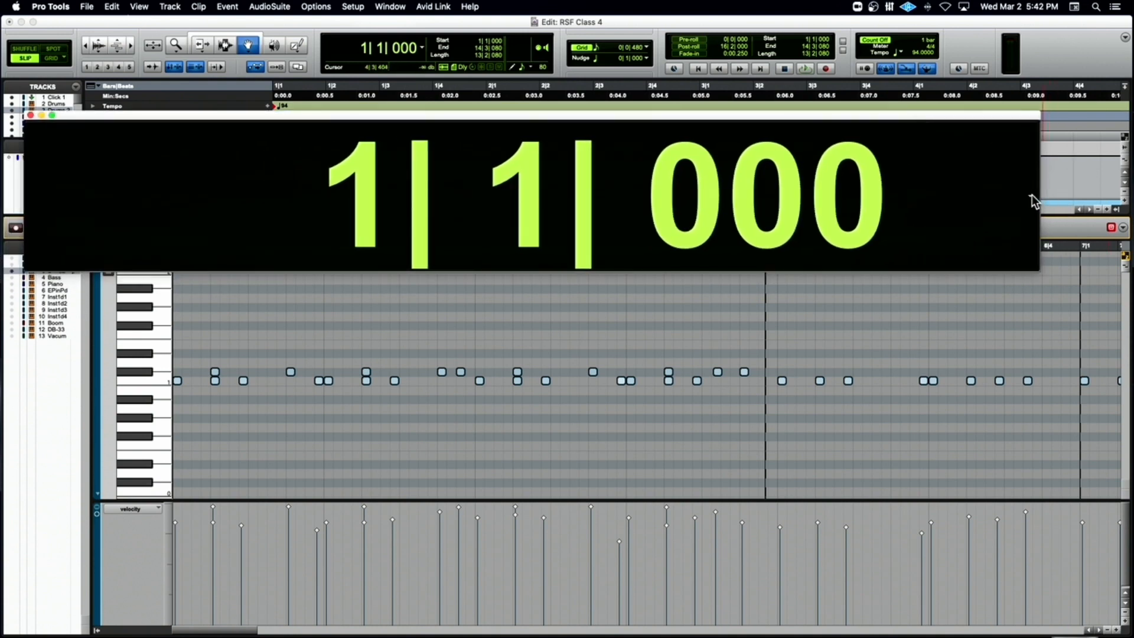
{"action": "right_click", "coordinate": [1032, 195]}
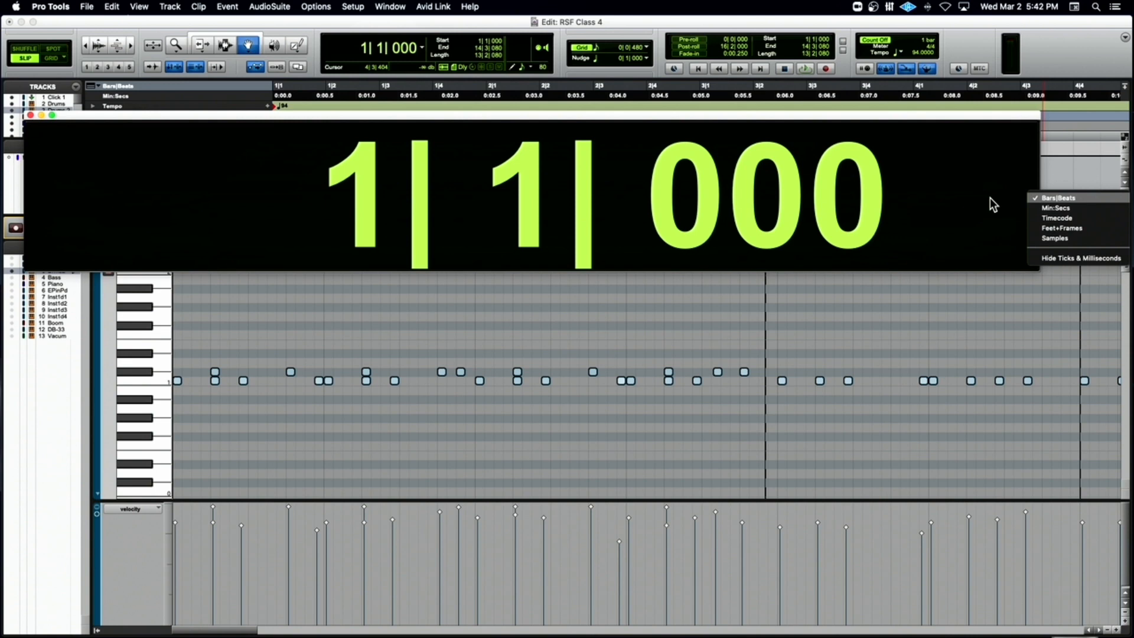
{"action": "left_click", "coordinate": [985, 182]}
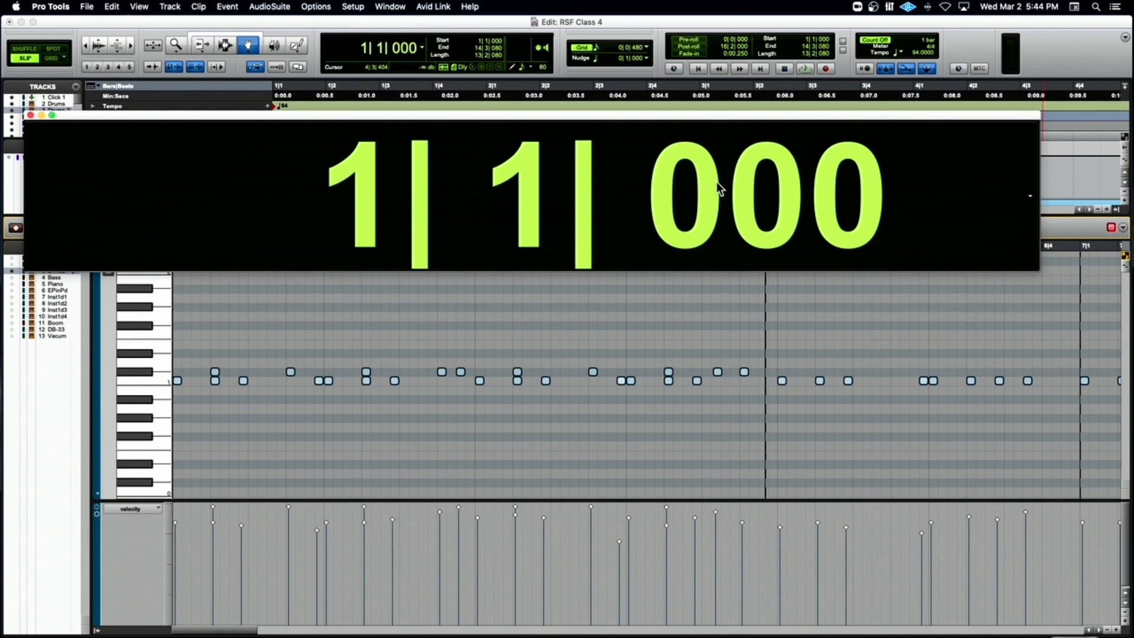
Raise the Big Counter's tick value to 001 and bring it back to 000.
{"action": "left_click", "coordinate": [829, 190]}
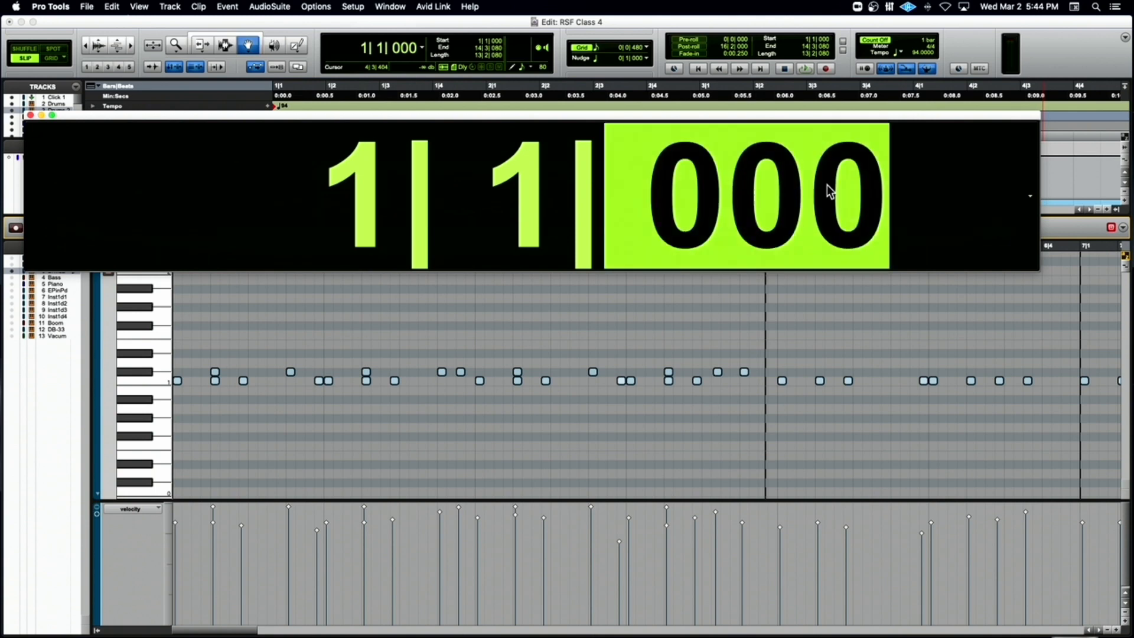
{"action": "type", "text": "1"}
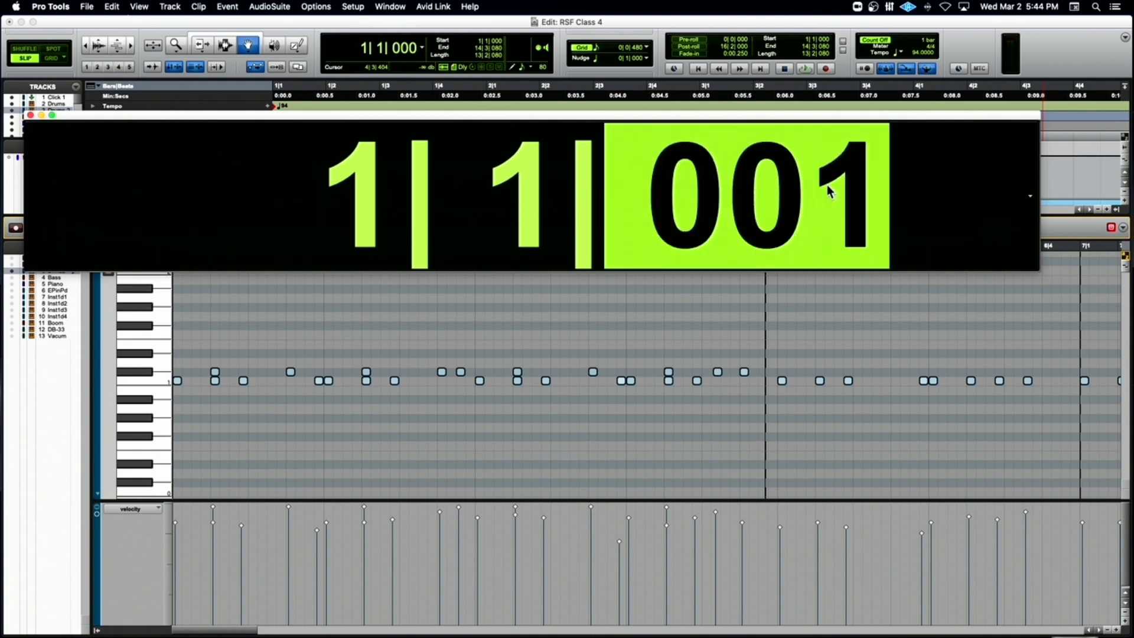
{"action": "key", "text": "Down"}
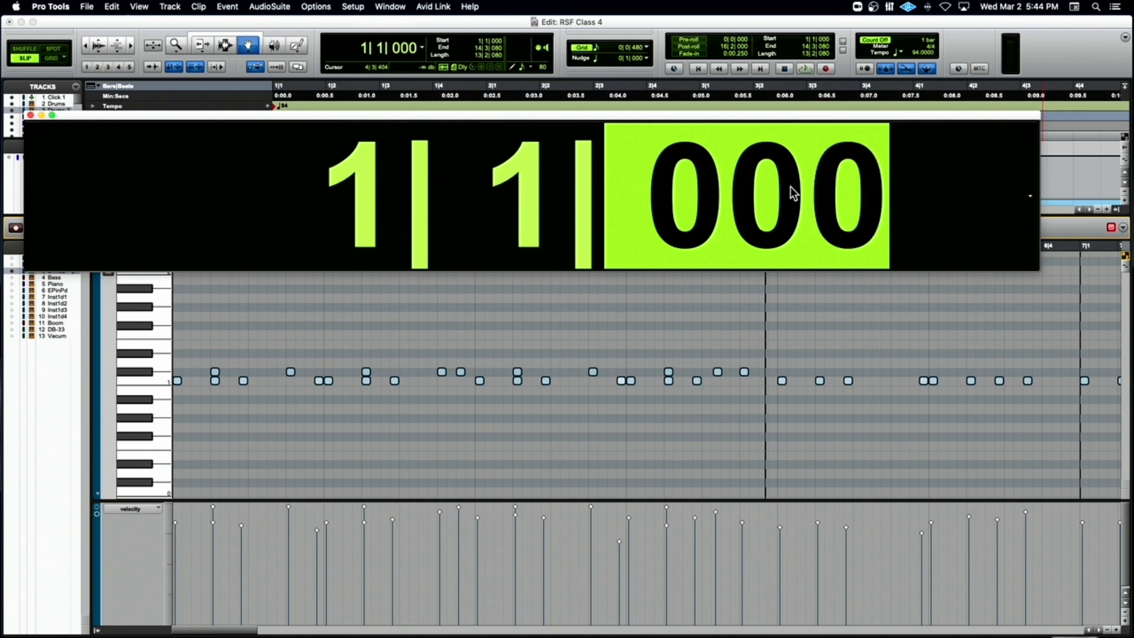
Use the Big Counter's beat value to move the playback position to 1|2|000 and on to 1|3|000.
{"action": "left_click", "coordinate": [528, 169]}
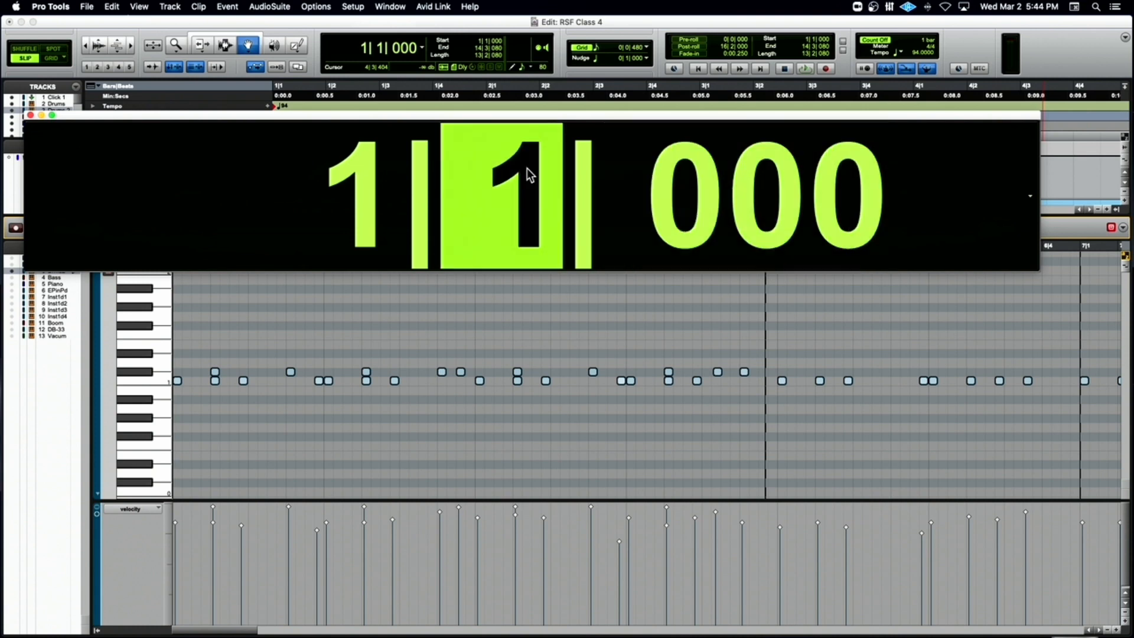
{"action": "type", "text": "2"}
{"action": "key", "text": "Return"}
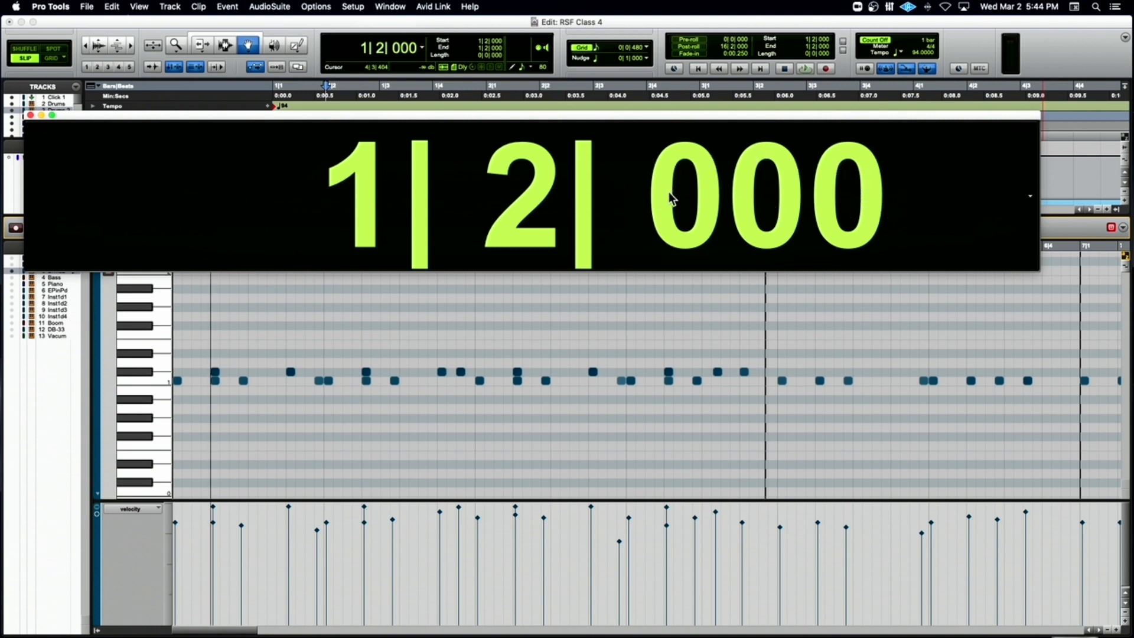
{"action": "left_click", "coordinate": [540, 190]}
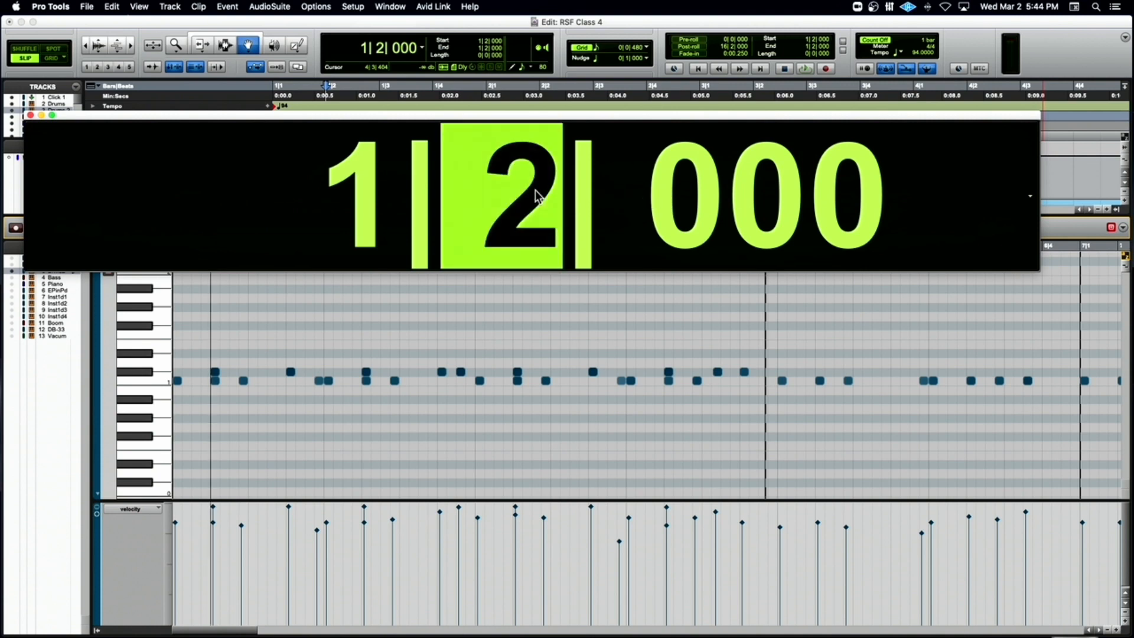
{"action": "type", "text": "3"}
{"action": "key", "text": "Return"}
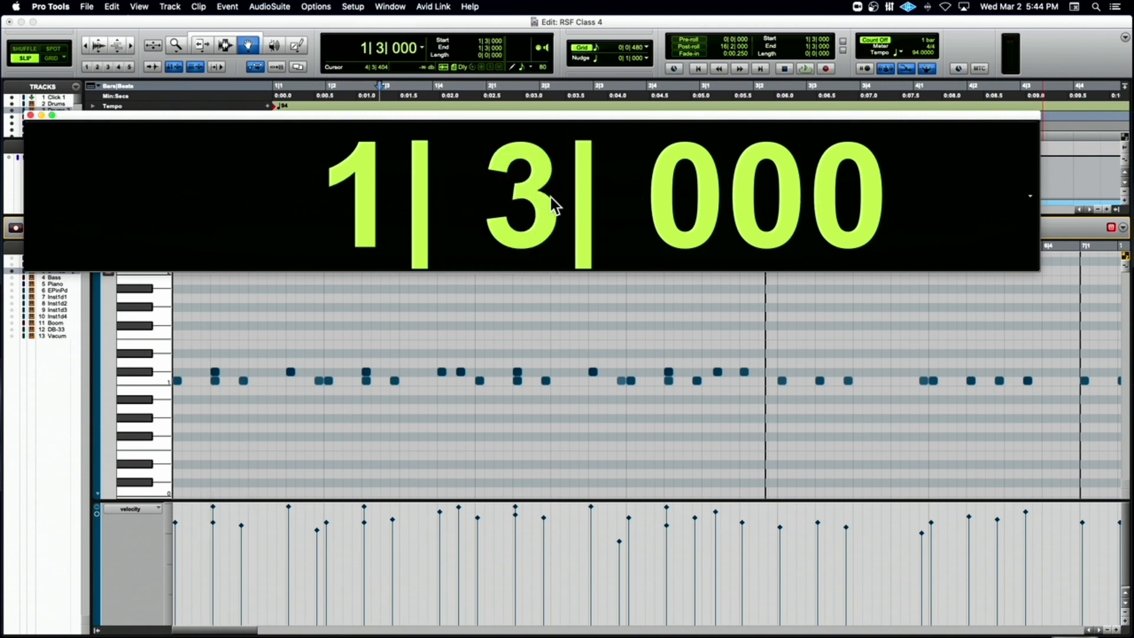
Return the Big Counter to beat 1 and set its ticks to 480, placing the playback position at 1|1|480.
{"action": "left_click", "coordinate": [526, 198]}
{"action": "type", "text": "1"}
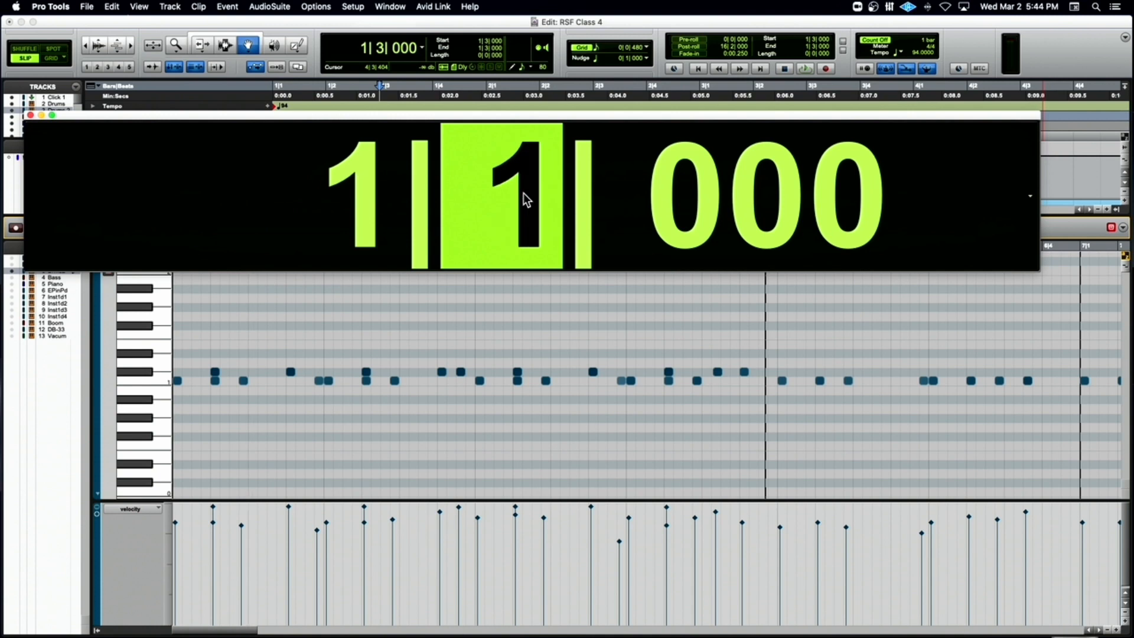
{"action": "key", "text": "Return"}
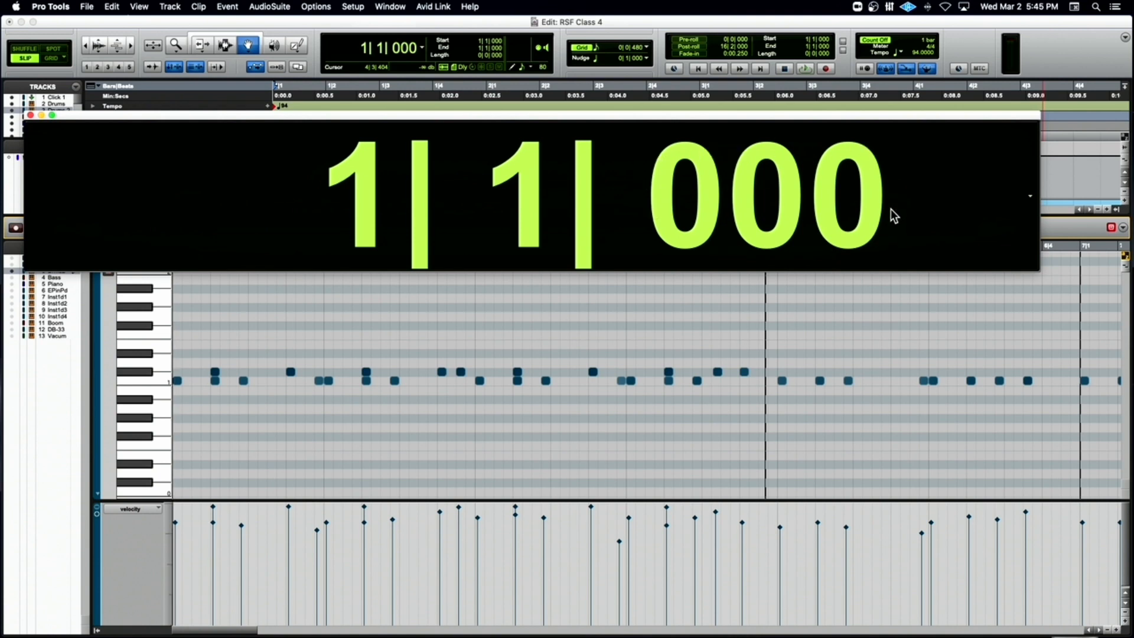
{"action": "left_click", "coordinate": [684, 196]}
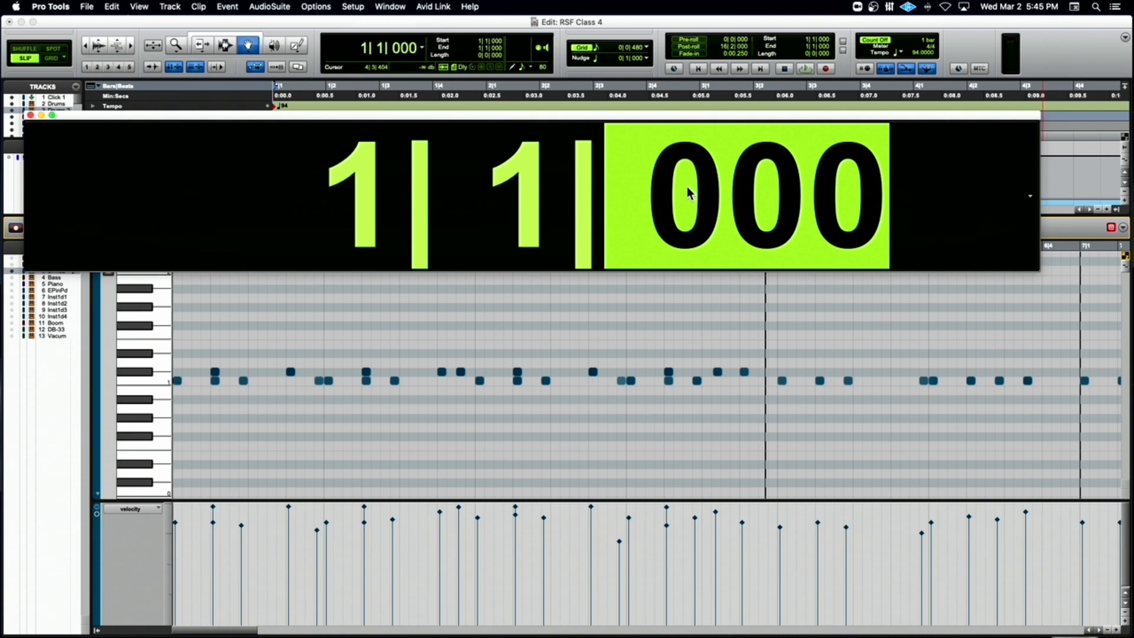
{"action": "type", "text": "480"}
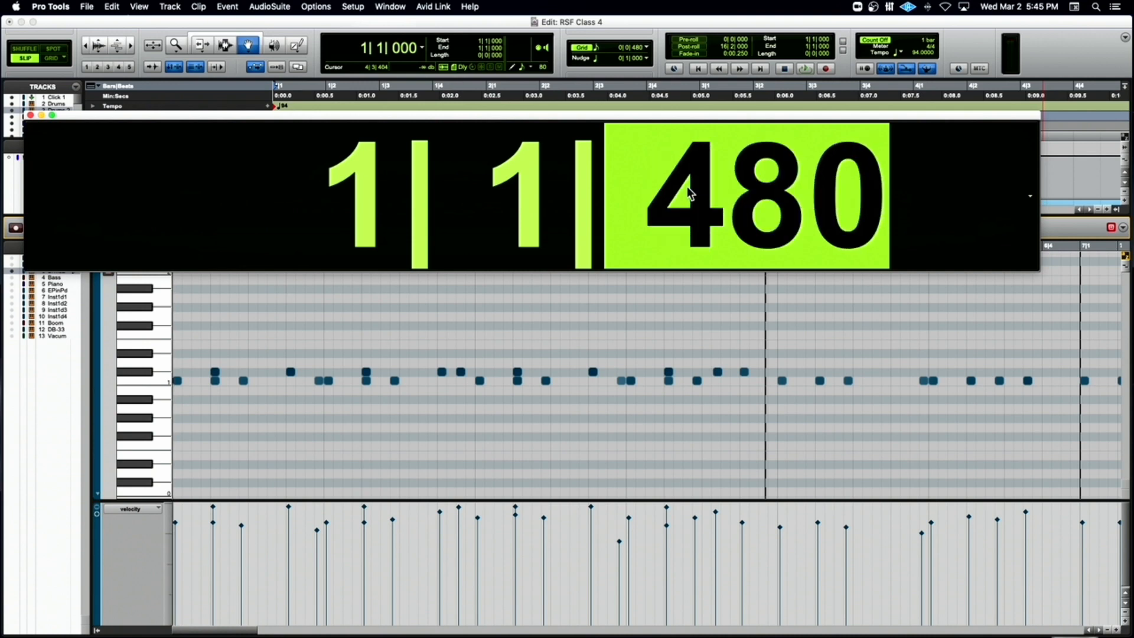
{"action": "key", "text": "Return"}
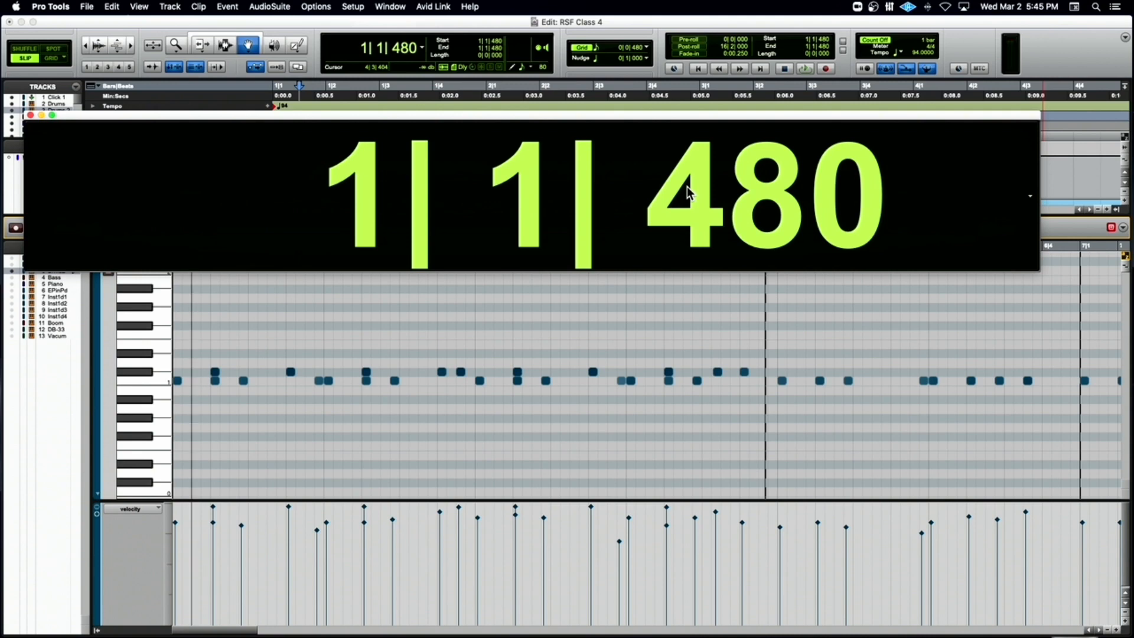
Move the Big Counter below the Drums 2 notes and zoom the MIDI editor timeline until its ruler shows tick values.
{"action": "left_click_drag", "start_coordinate": [279, 115], "coordinate": [367, 371]}
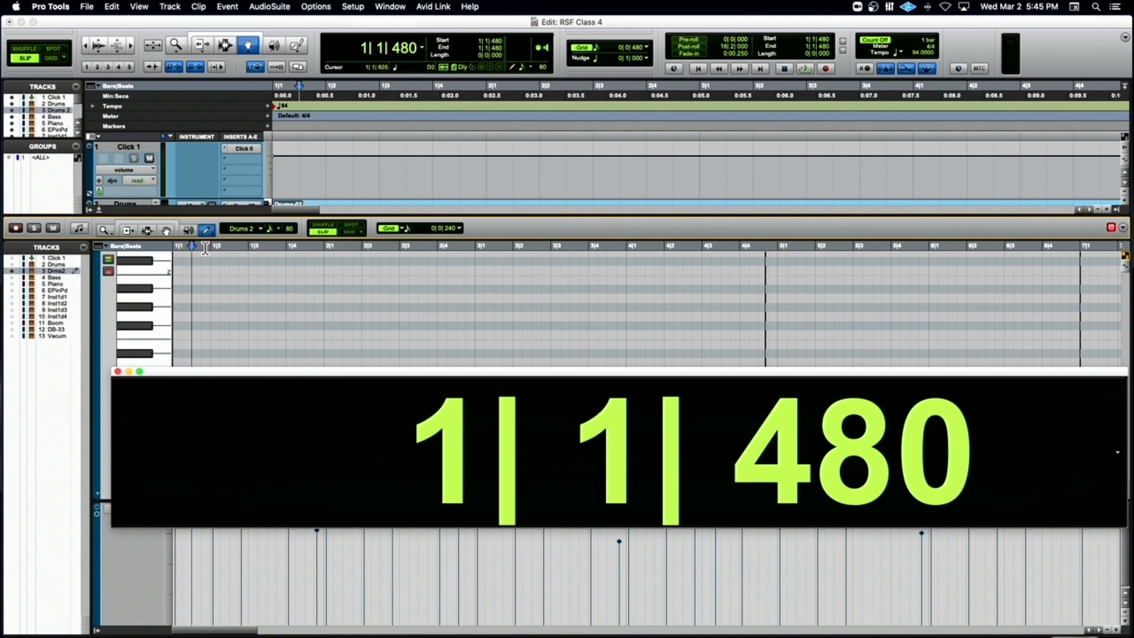
{"action": "left_click", "coordinate": [223, 201]}
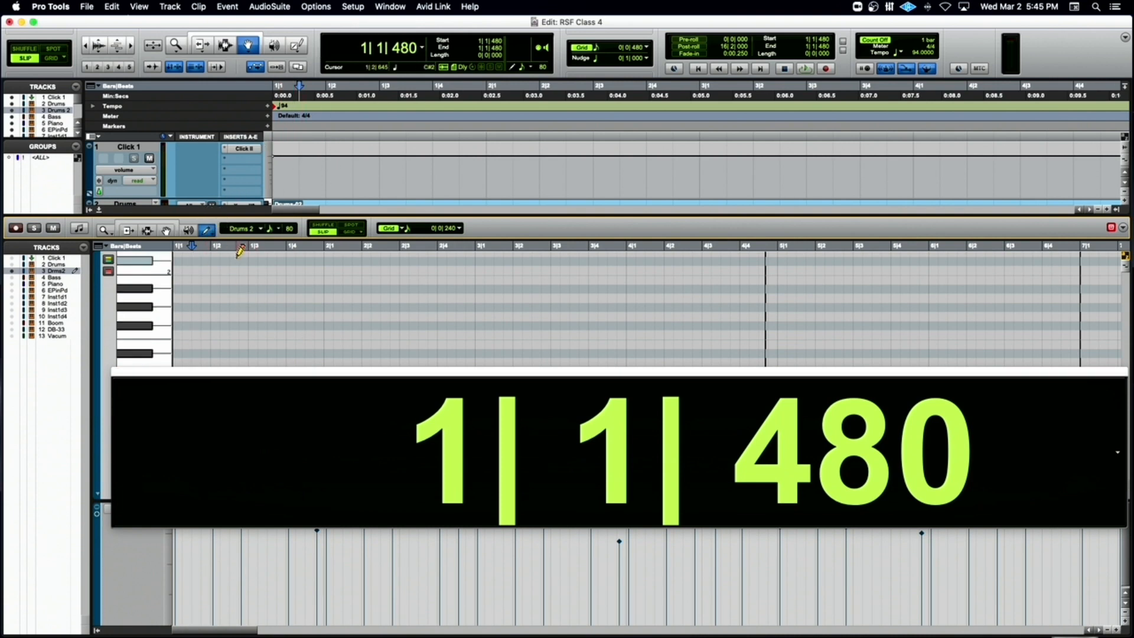
{"action": "key", "text": "t"}
{"action": "key", "text": "t"}
{"action": "key", "text": "t"}
{"action": "key", "text": "t"}
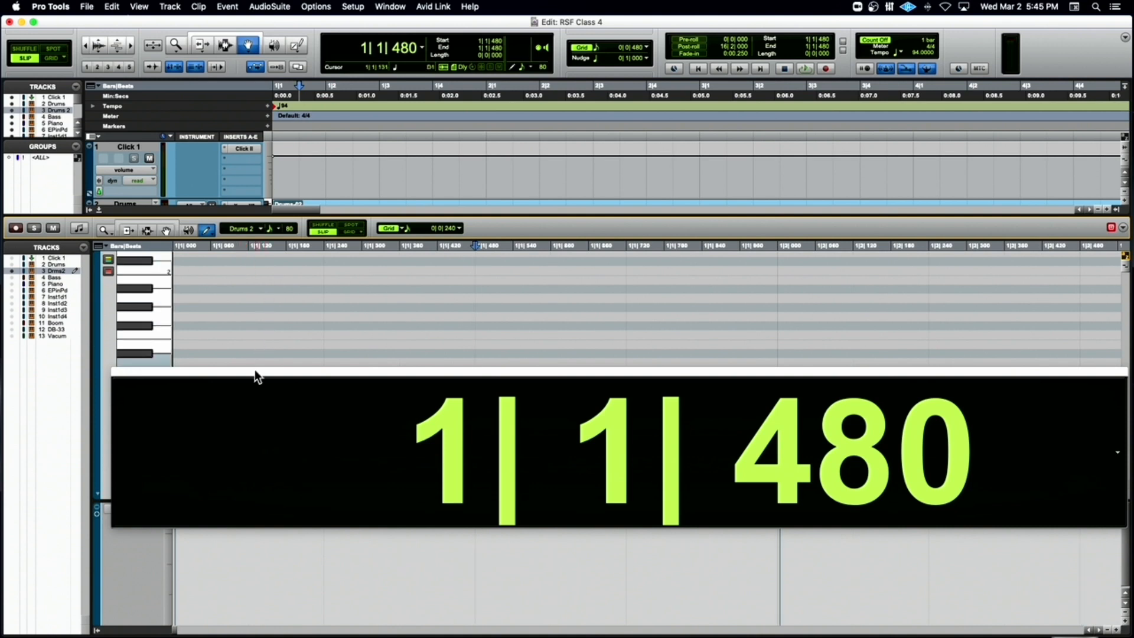
{"action": "left_click_drag", "start_coordinate": [257, 370], "coordinate": [236, 530]}
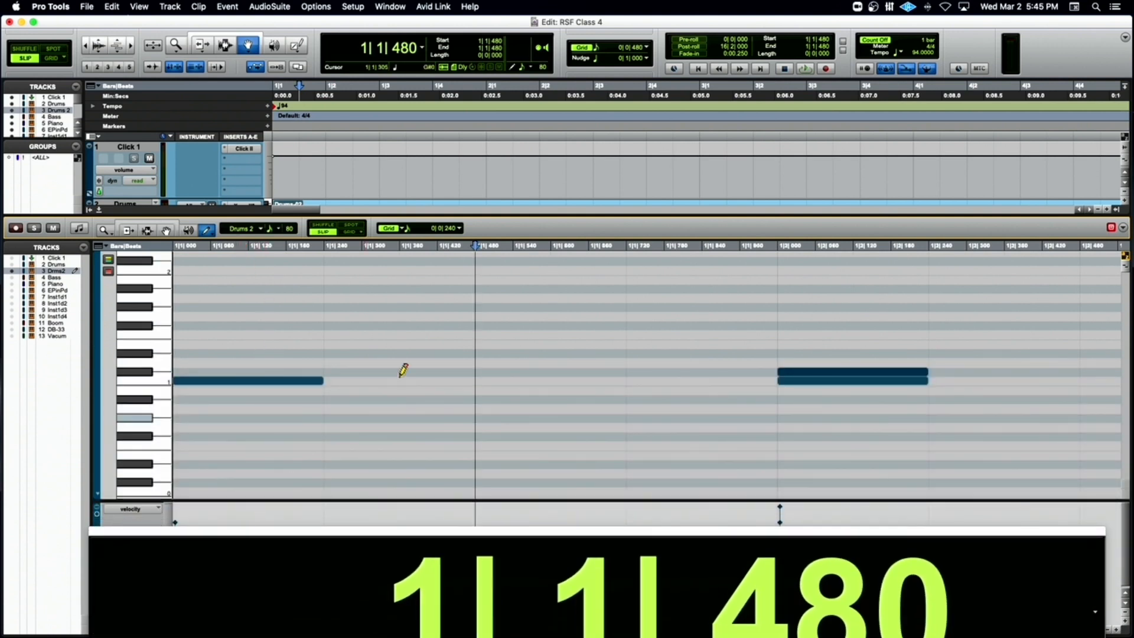
{"action": "key", "text": "r"}
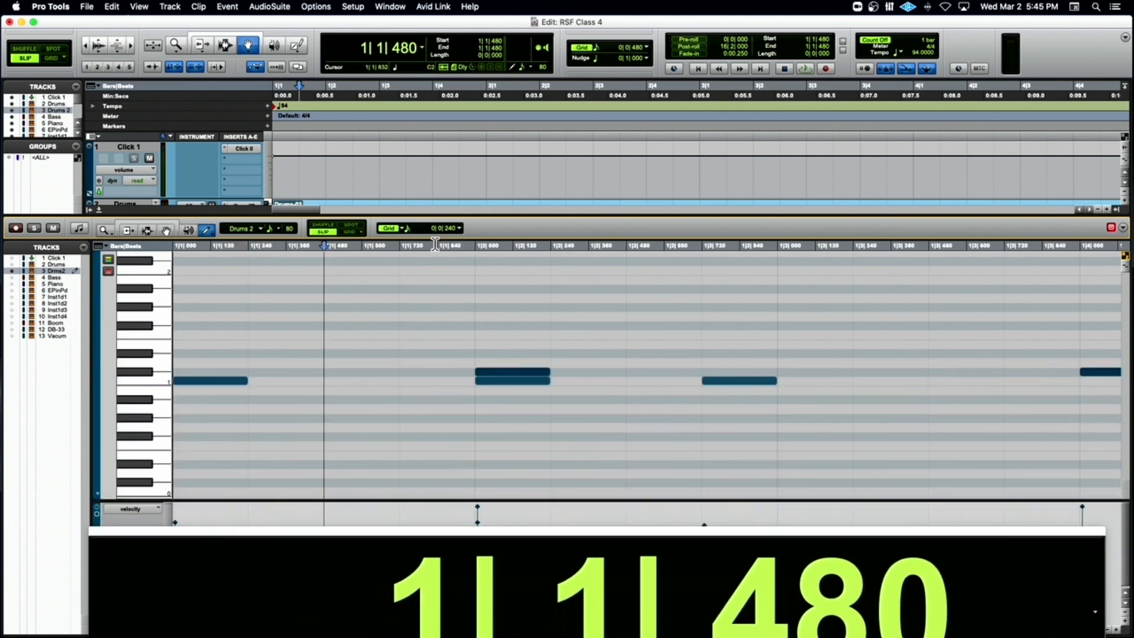
{"action": "key", "text": "r"}
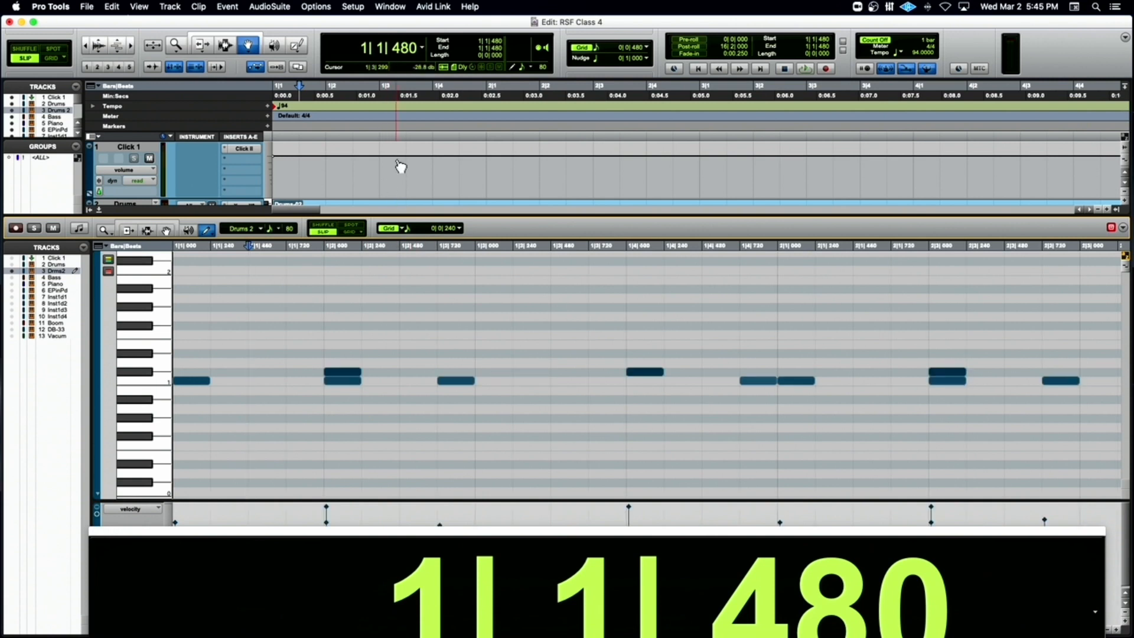
{"action": "left_click_drag", "start_coordinate": [392, 20], "coordinate": [500, 21]}
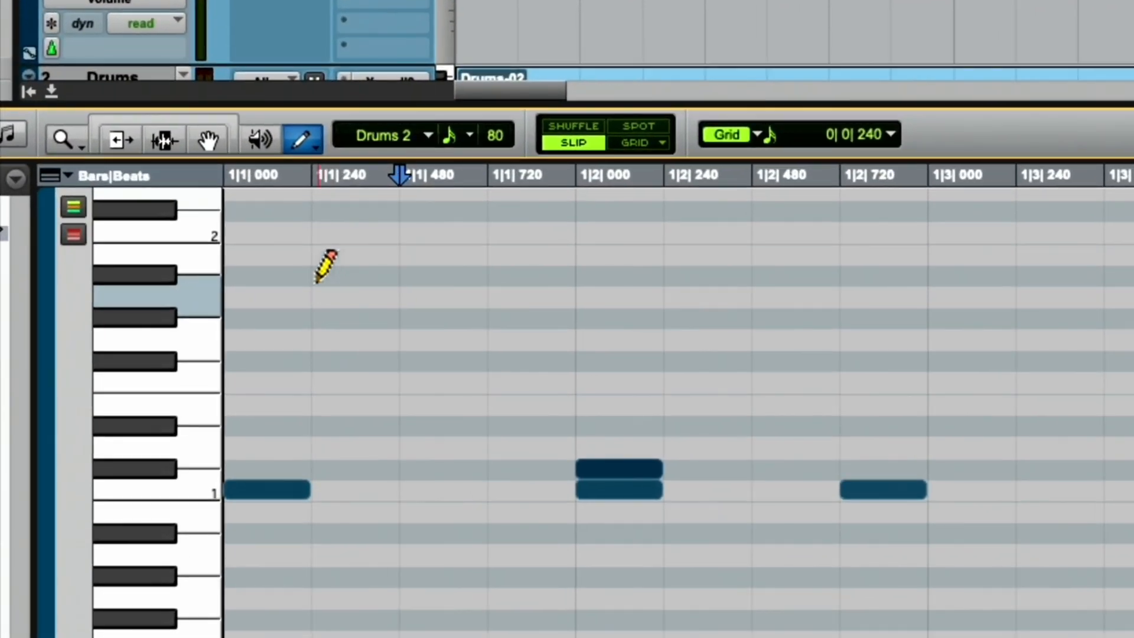
In the MIDI editor's ruler, place the playback position near 1|1|000 and slightly past 1|2|000 in Slip mode.
{"action": "left_click", "coordinate": [232, 177]}
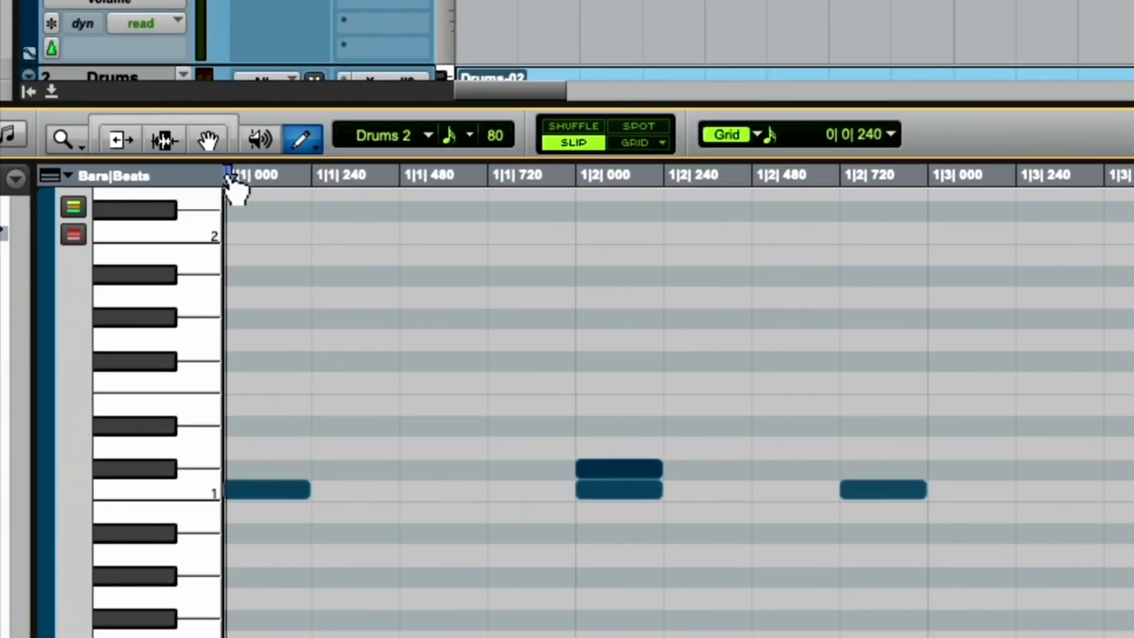
{"action": "left_click", "coordinate": [244, 177]}
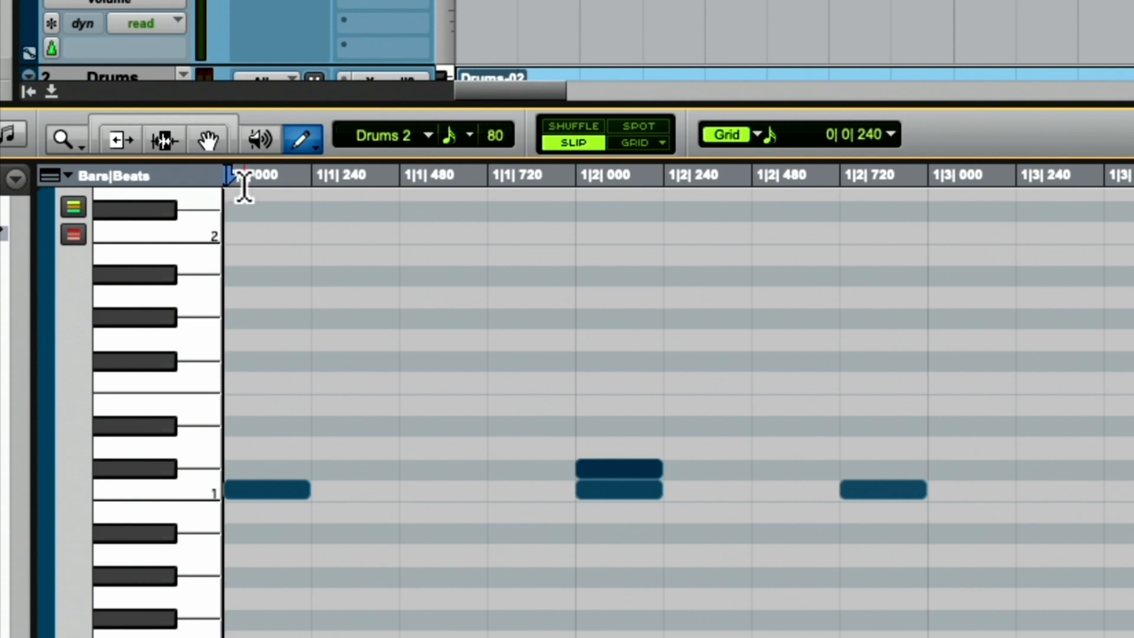
{"action": "left_click", "coordinate": [580, 177]}
{"action": "left_click", "coordinate": [598, 178]}
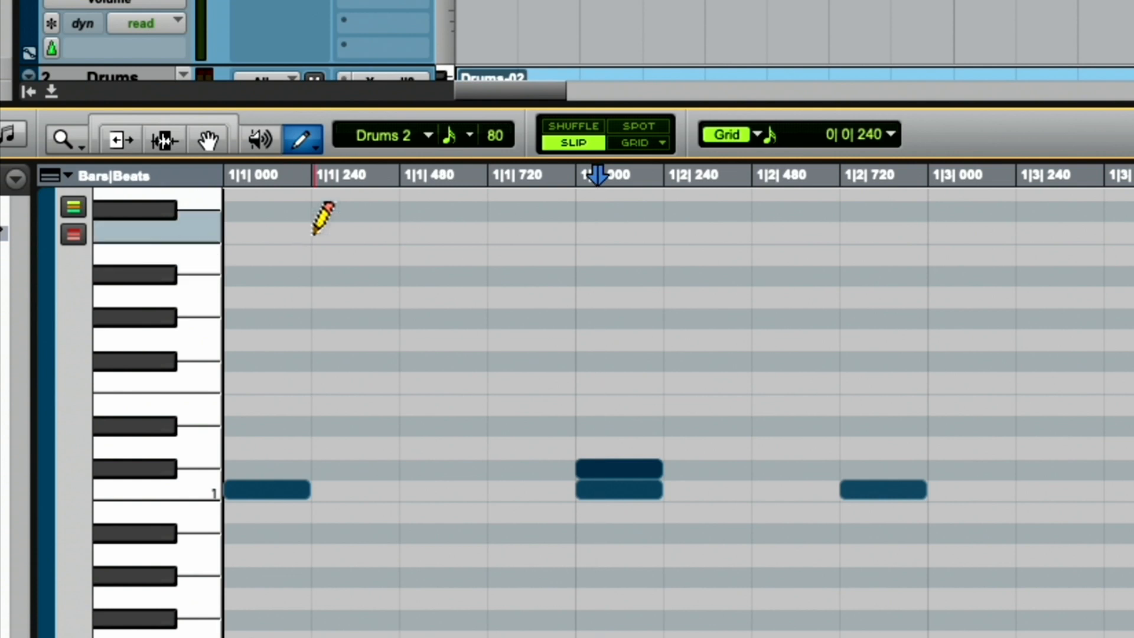
Switch the MIDI editor to Grid mode with the playback position at 1|1|480, and check the grid value options.
{"action": "left_click", "coordinate": [636, 142]}
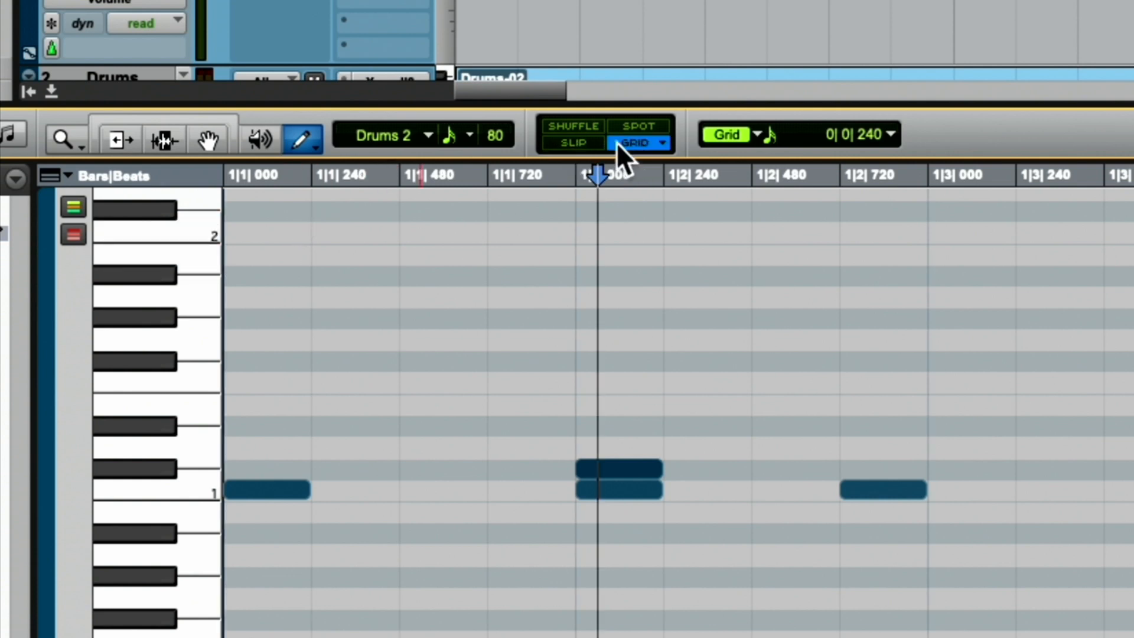
{"action": "left_click", "coordinate": [400, 176]}
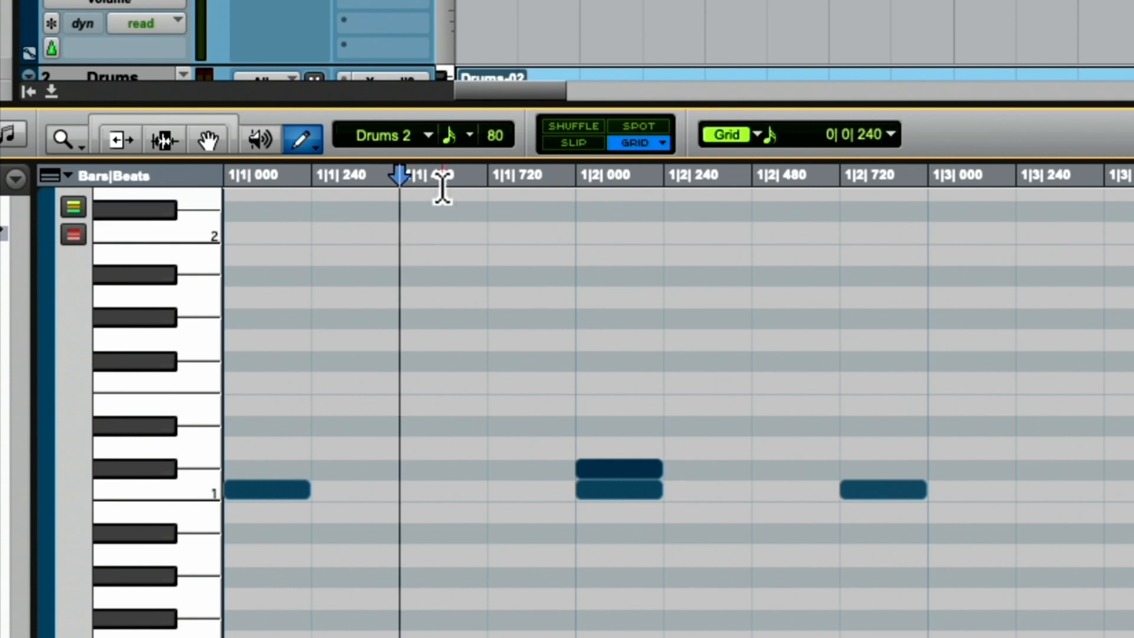
{"action": "left_click", "coordinate": [890, 135]}
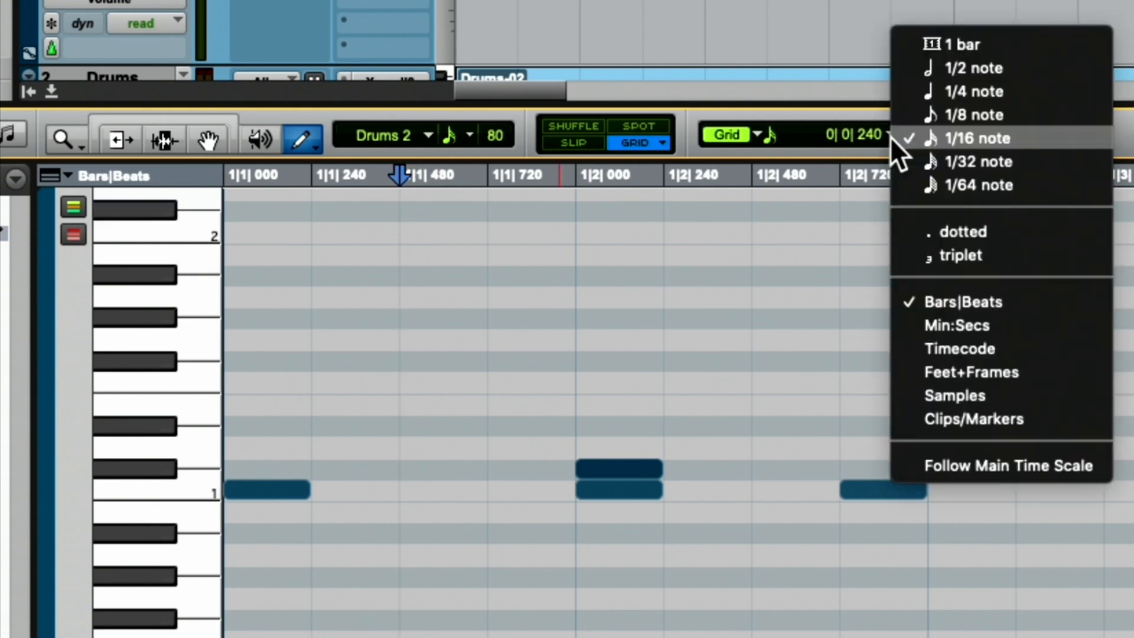
{"action": "left_click", "coordinate": [890, 137]}
{"action": "left_click", "coordinate": [890, 137]}
{"action": "left_click", "coordinate": [890, 136]}
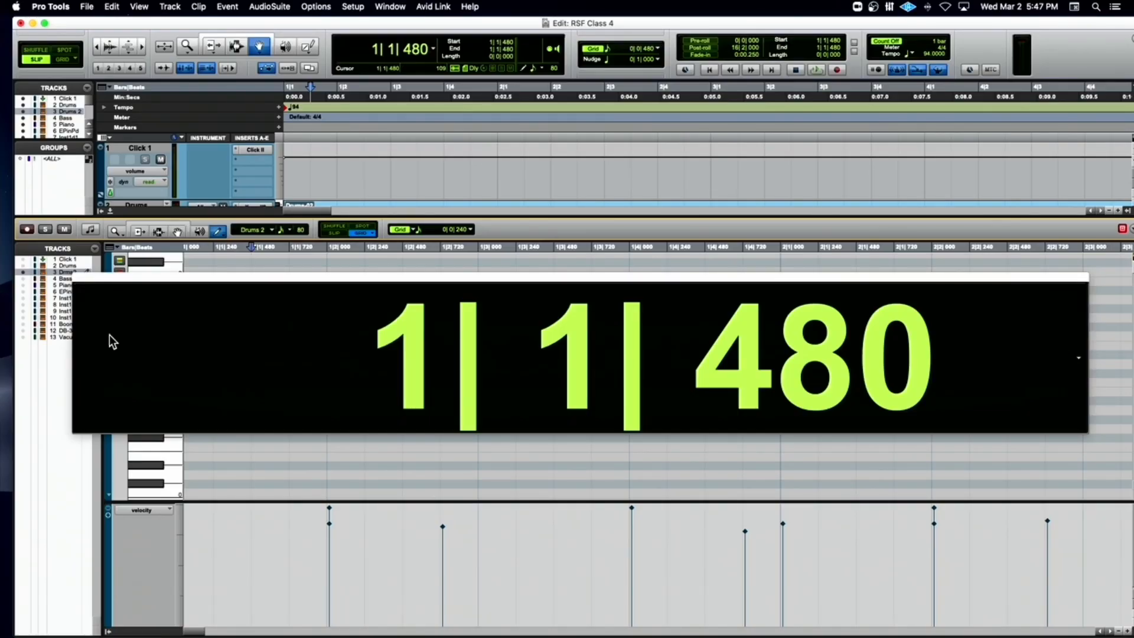
Close the Big Counter and select the Drums 2 note starting at 1|2|720 to inspect its length against the grid.
{"action": "left_click", "coordinate": [79, 277]}
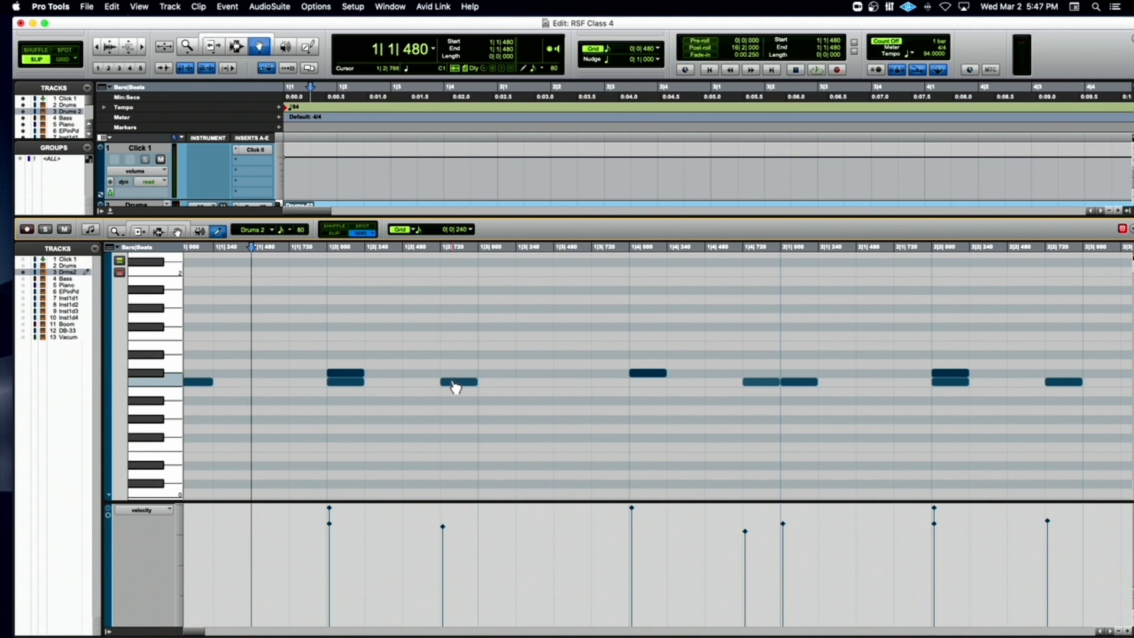
{"action": "left_click", "coordinate": [455, 384]}
{"action": "key", "text": "t"}
{"action": "key", "text": "t"}
{"action": "key", "text": "t"}
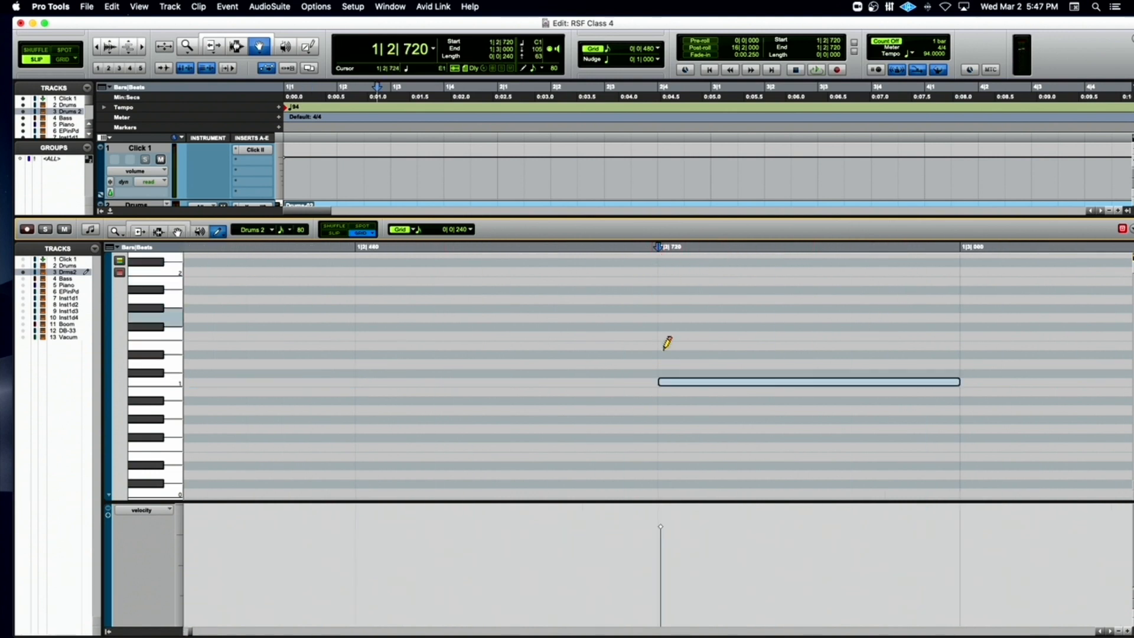
{"action": "key", "text": "r"}
{"action": "key", "text": "r"}
{"action": "key", "text": "r"}
{"action": "key", "text": "r"}
{"action": "key", "text": "r"}
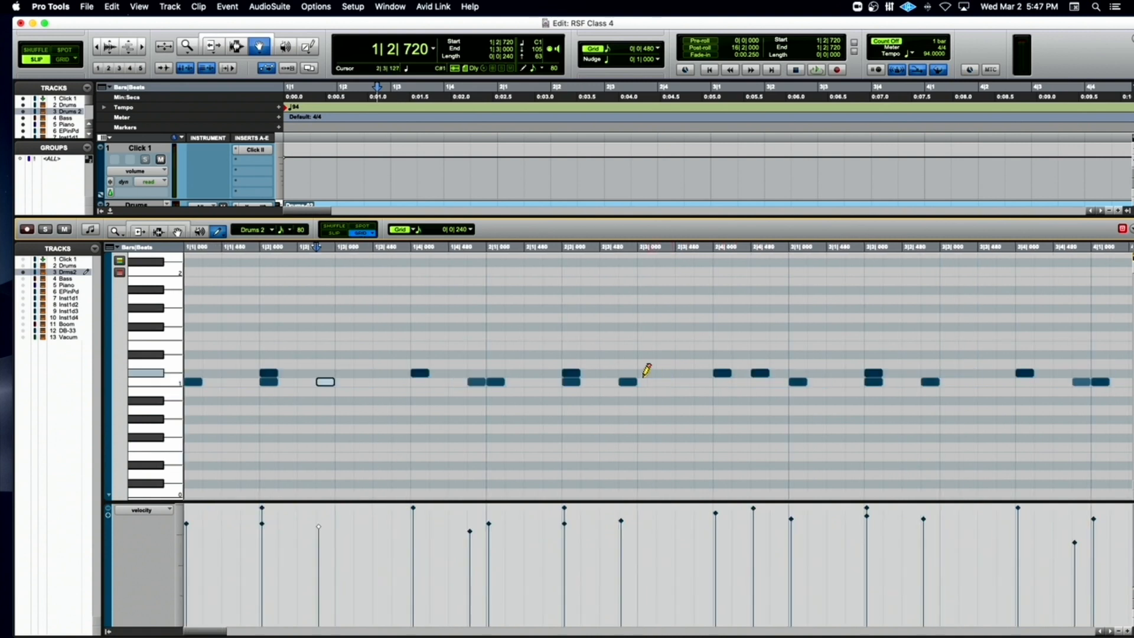
Return to the start of the session, play the full arrangement briefly and stop playback.
{"action": "key", "text": "Return"}
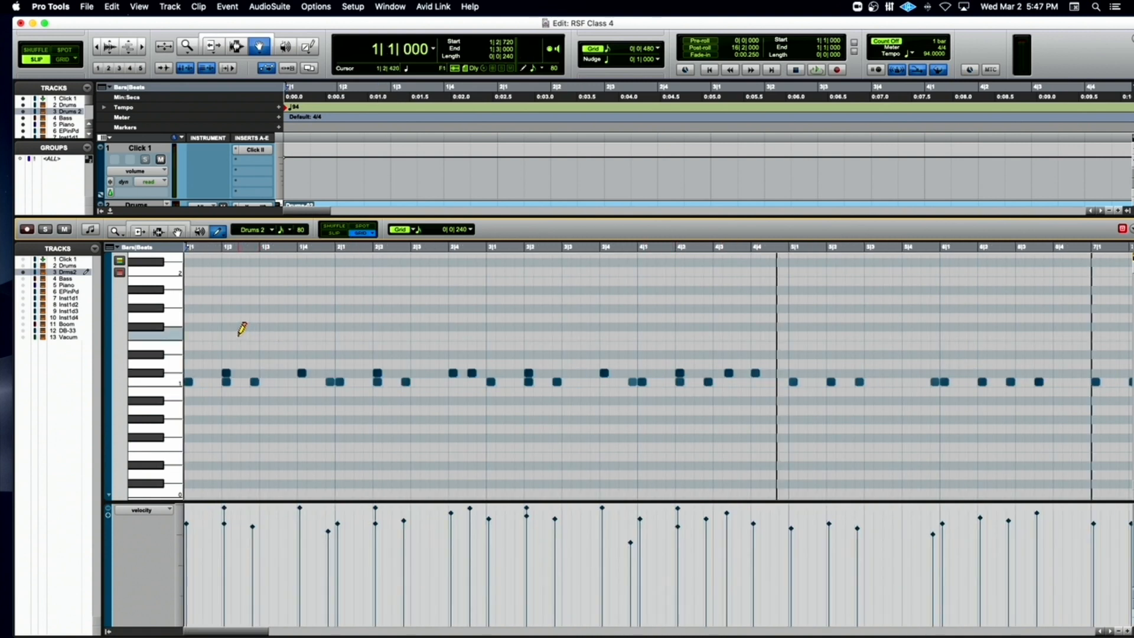
{"action": "key", "text": "space"}
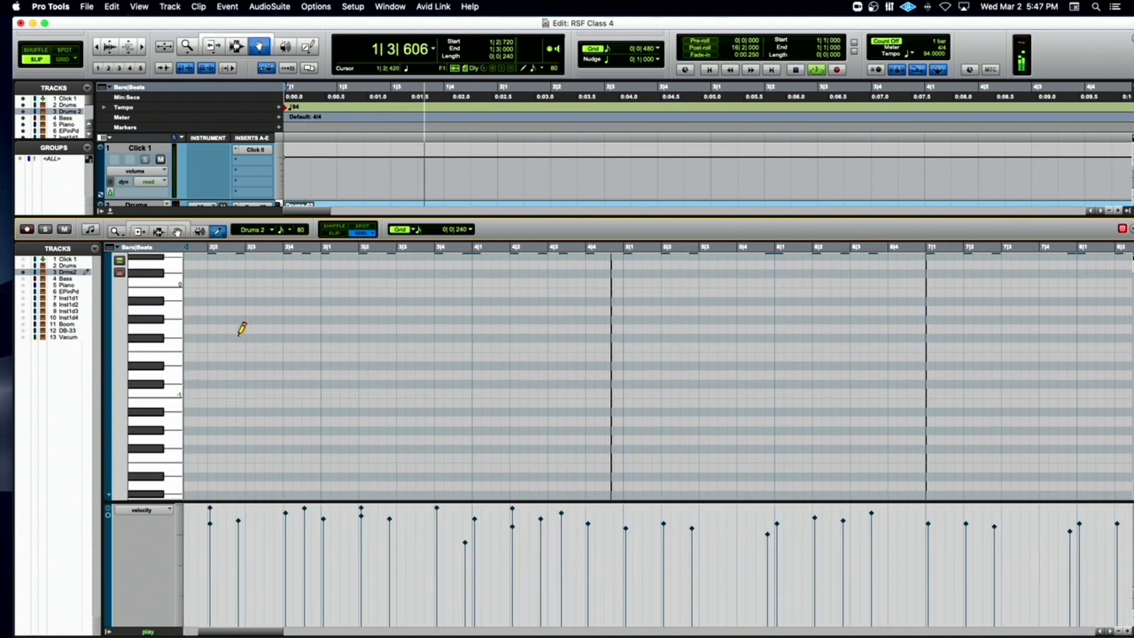
{"action": "scroll", "coordinate": [247, 337], "scroll_direction": "up", "scroll_amount": 2}
{"action": "key", "text": "space"}
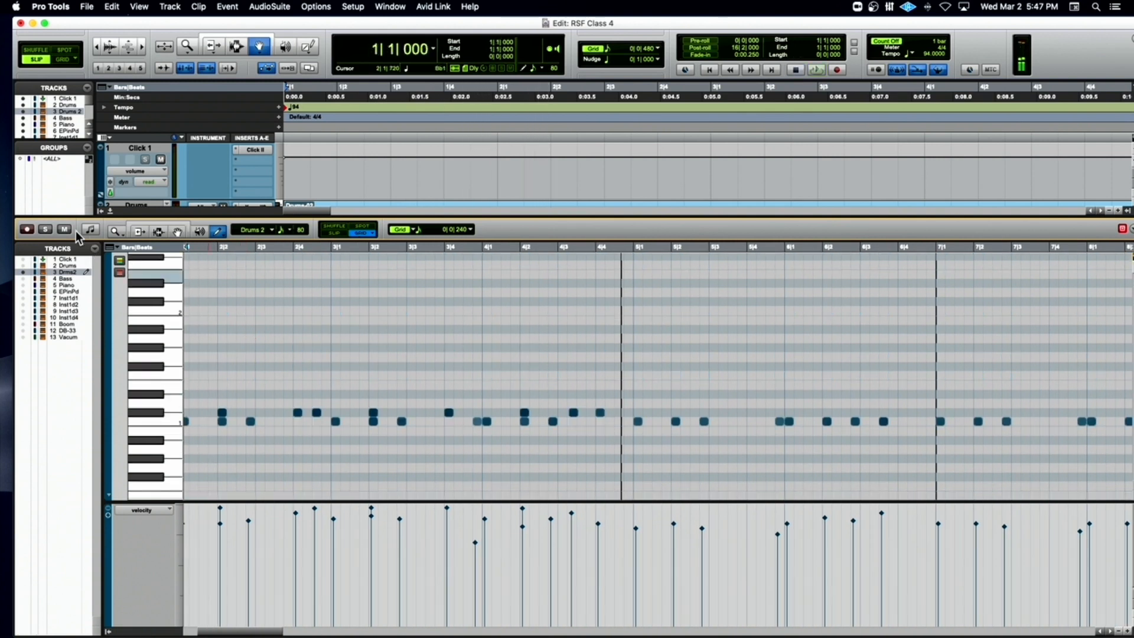
Solo the Drums 2 track and play it from the start of the session.
{"action": "left_click", "coordinate": [44, 231]}
{"action": "key", "text": "space"}
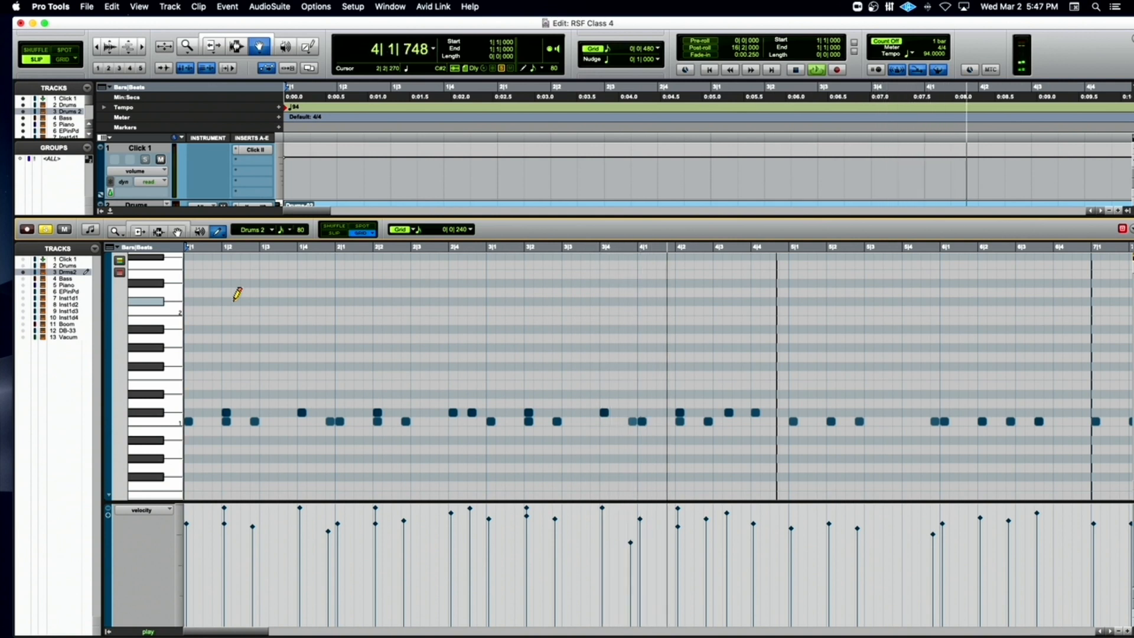
{"action": "key", "text": "space"}
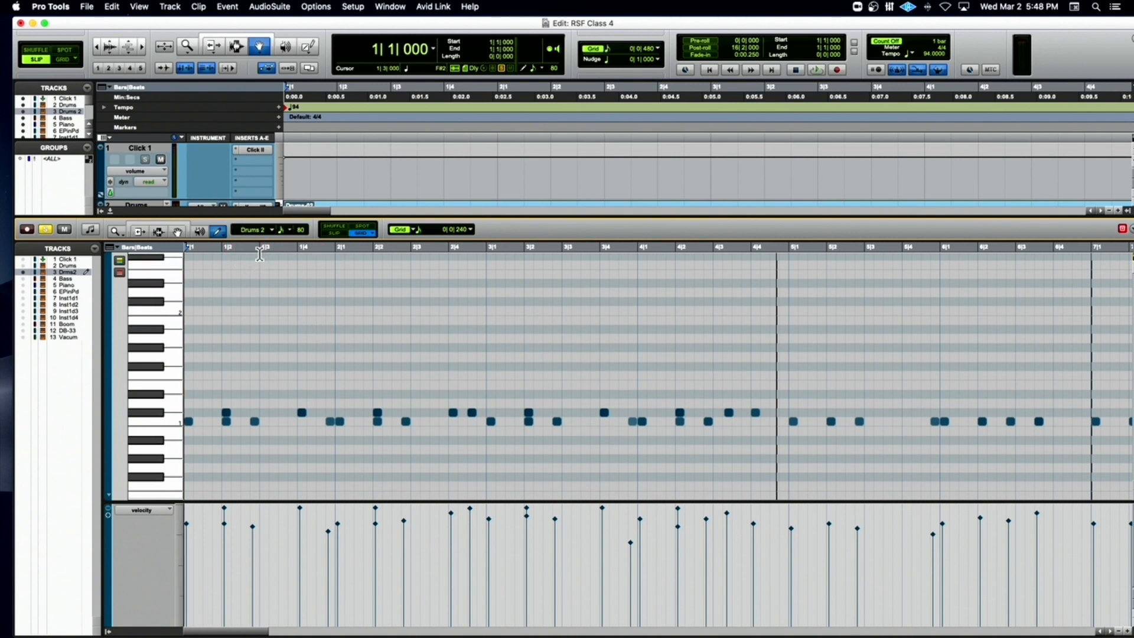
Close the docked MIDI editor, solo the Bass track together with Drums 2, and play both from the start.
{"action": "key", "text": "r"}
{"action": "key", "text": "r"}
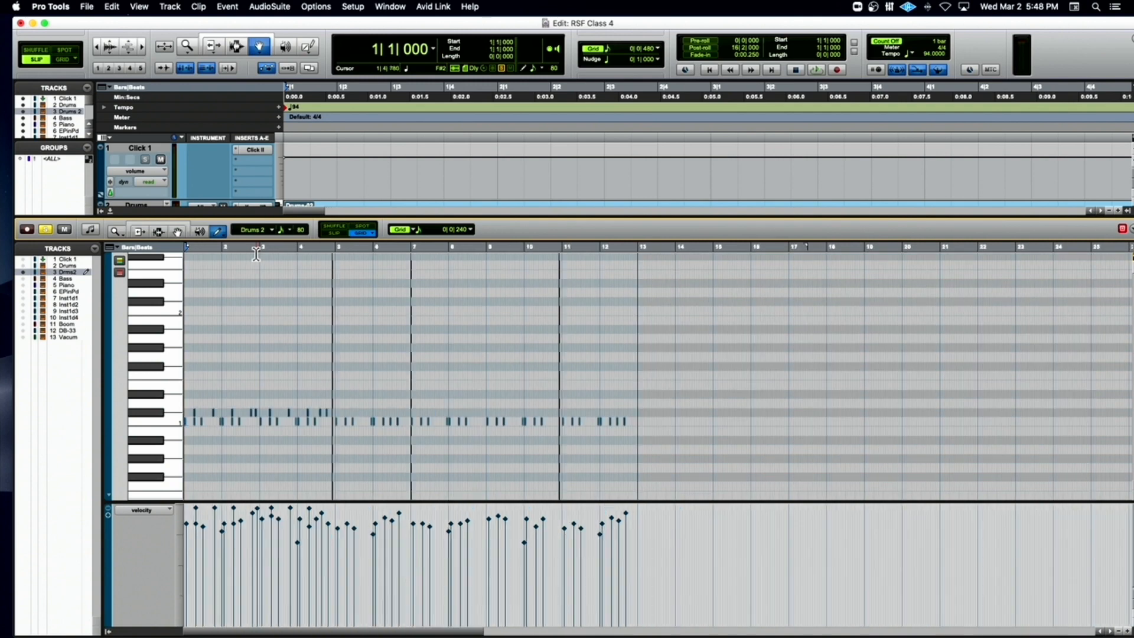
{"action": "key", "text": "t"}
{"action": "key", "text": "t"}
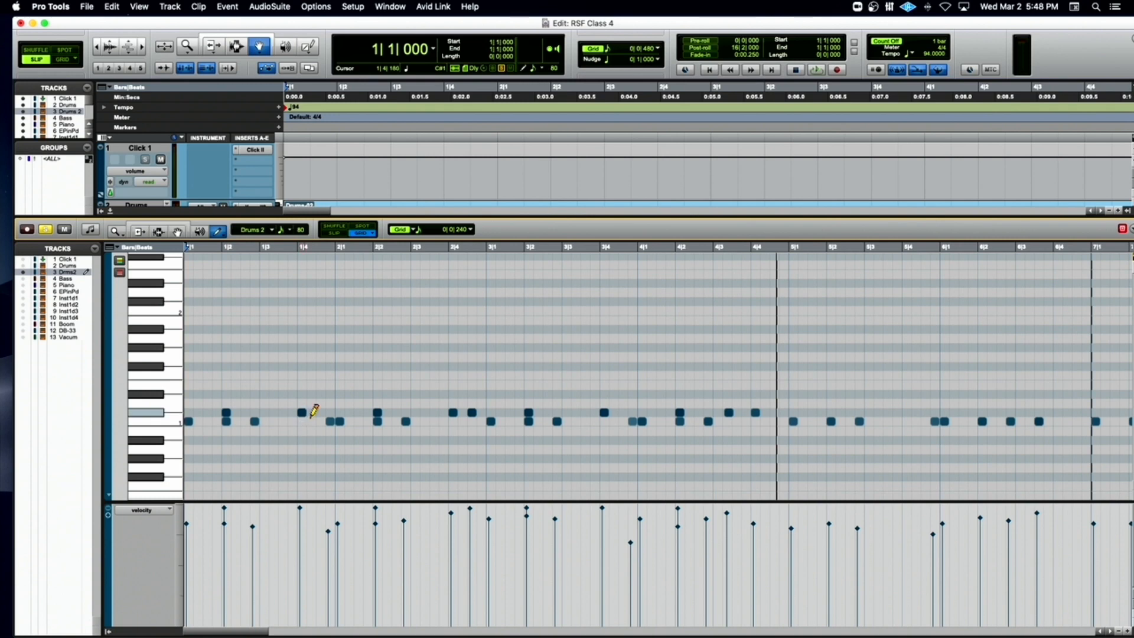
{"action": "left_click", "coordinate": [109, 214]}
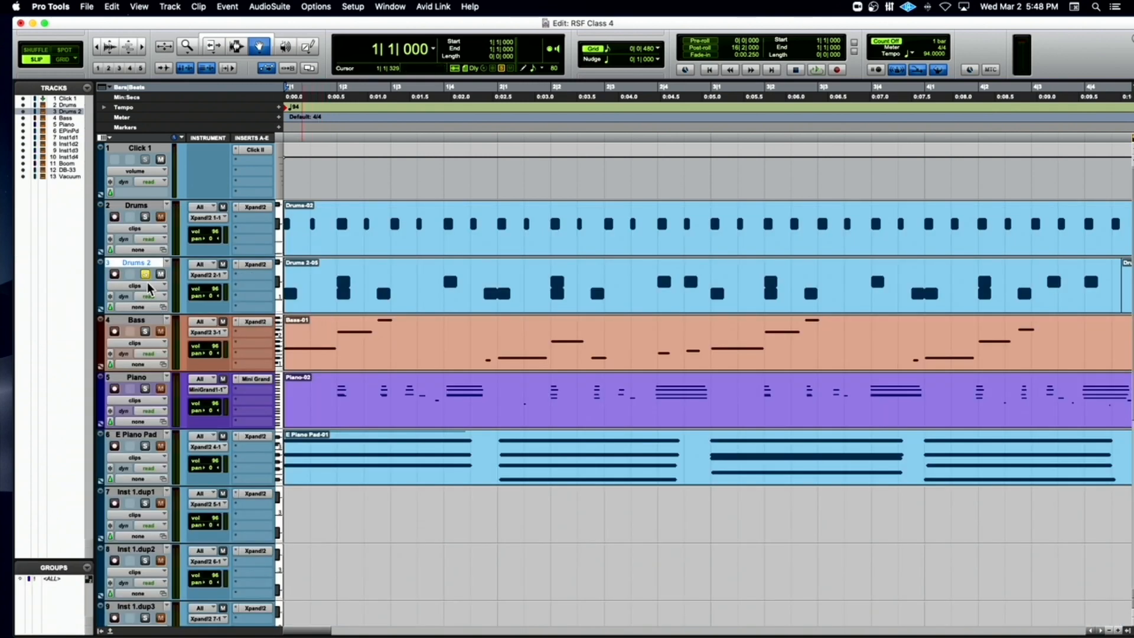
{"action": "left_click", "coordinate": [145, 332]}
{"action": "key", "text": "space"}
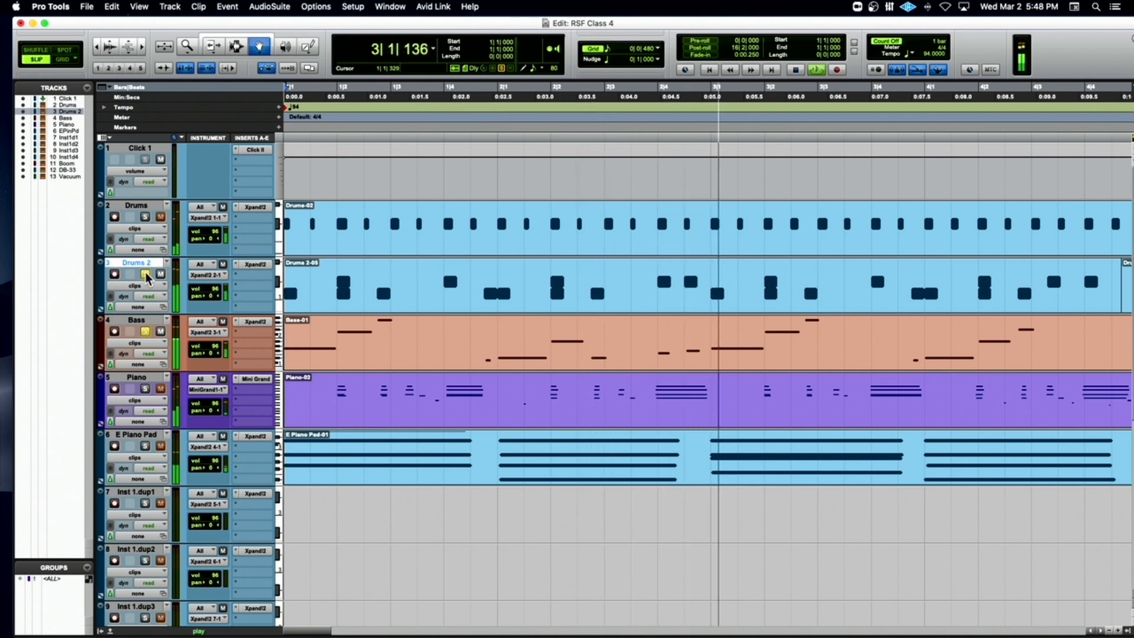
{"action": "key", "text": "space"}
Play the soloed Drums 2 and Bass tracks again in a closer timeline view, then stop playback.
{"action": "key", "text": "t"}
{"action": "key", "text": "t"}
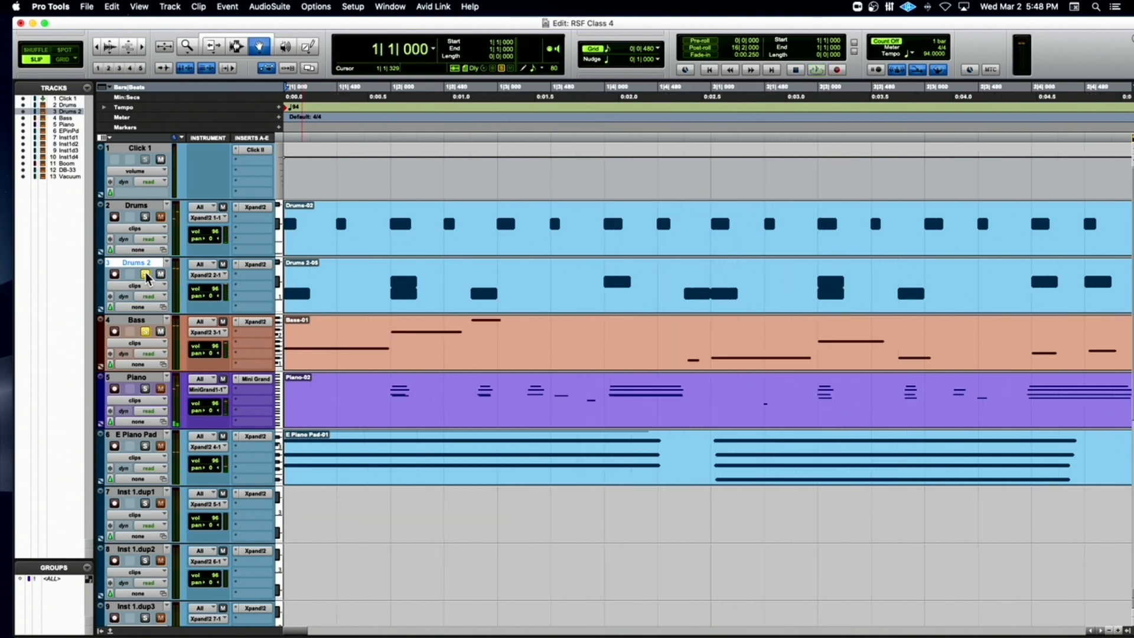
{"action": "key", "text": "r"}
{"action": "key", "text": "space"}
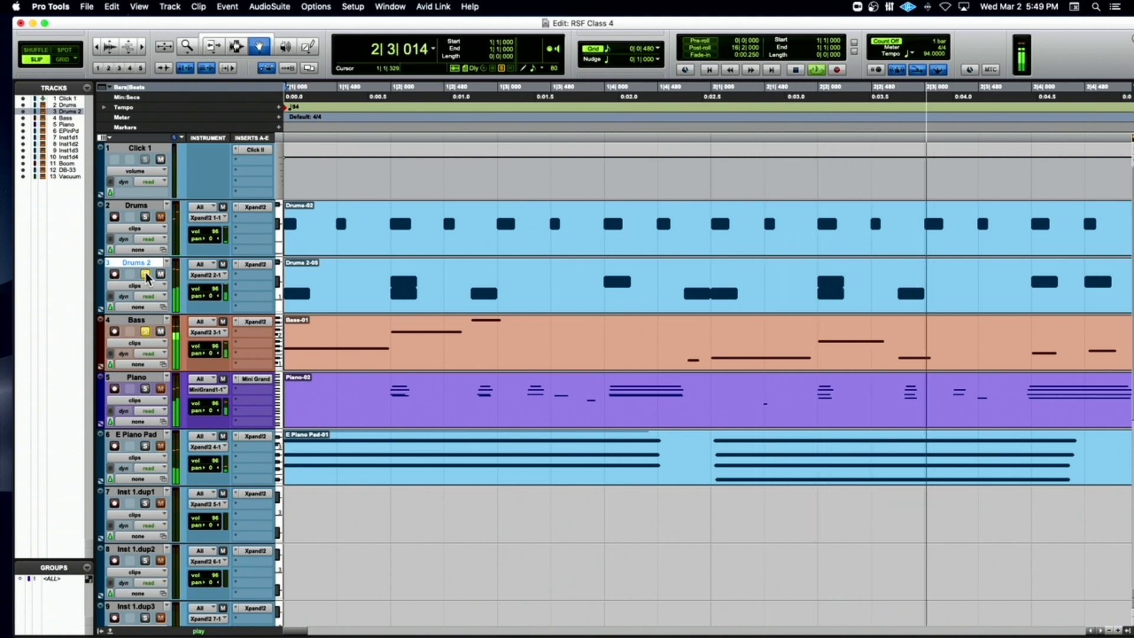
{"action": "key", "text": "space"}
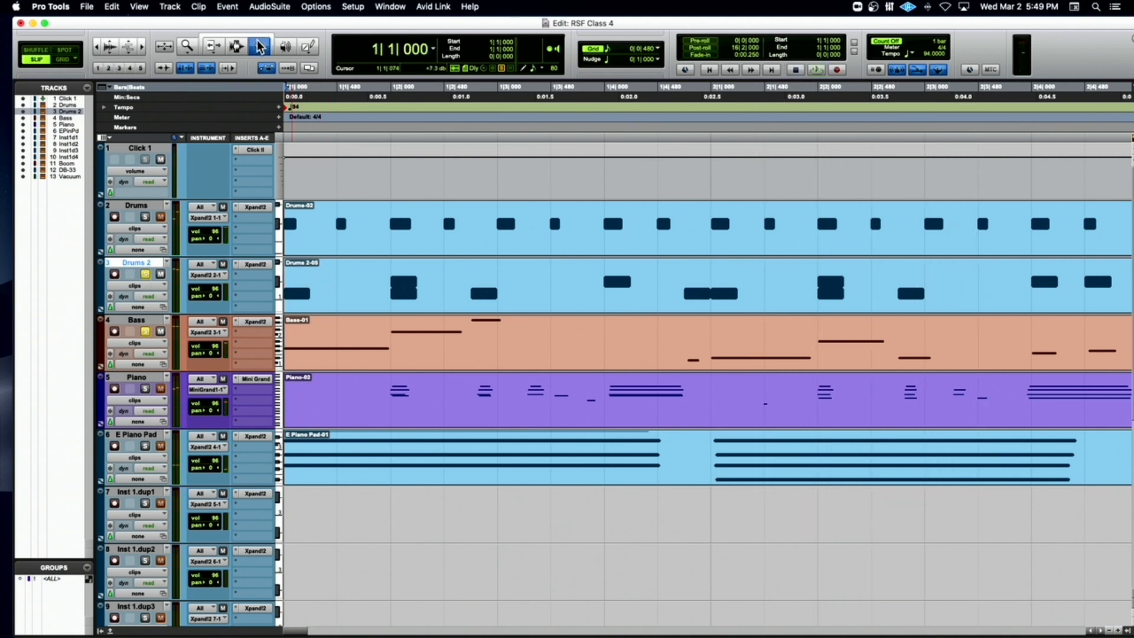
Open the Bass clip's notes in the docked MIDI editor using the Grabber tool.
{"action": "left_click", "coordinate": [260, 46]}
{"action": "left_click", "coordinate": [381, 339]}
{"action": "double_click", "coordinate": [407, 339]}
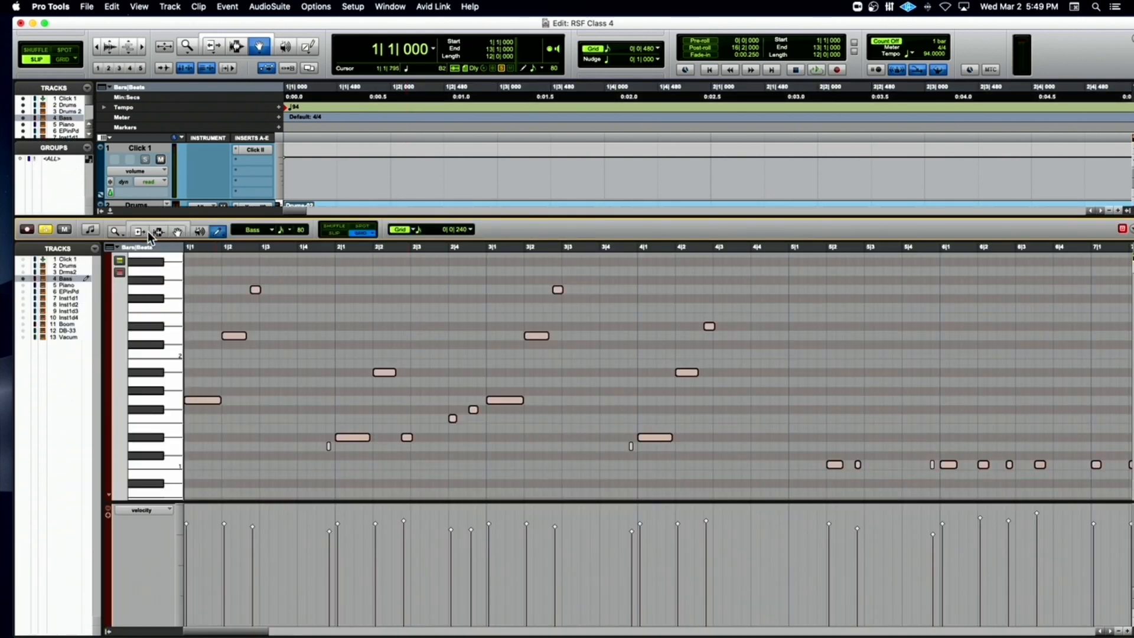
Lengthen the Bass note starting at 1|2|720 with the Trim tool so it ends at 1|4|000, and play from the start.
{"action": "left_click", "coordinate": [284, 261]}
{"action": "left_click", "coordinate": [255, 289]}
{"action": "left_click_drag", "start_coordinate": [256, 290], "coordinate": [295, 293]}
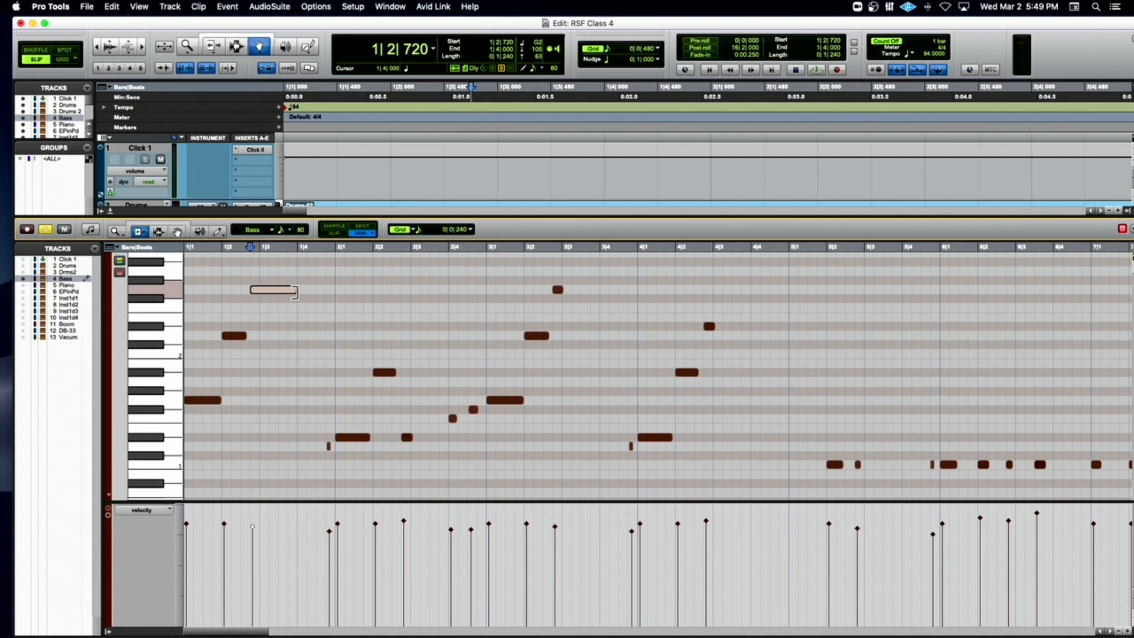
{"action": "key", "text": "Return"}
{"action": "key", "text": "space"}
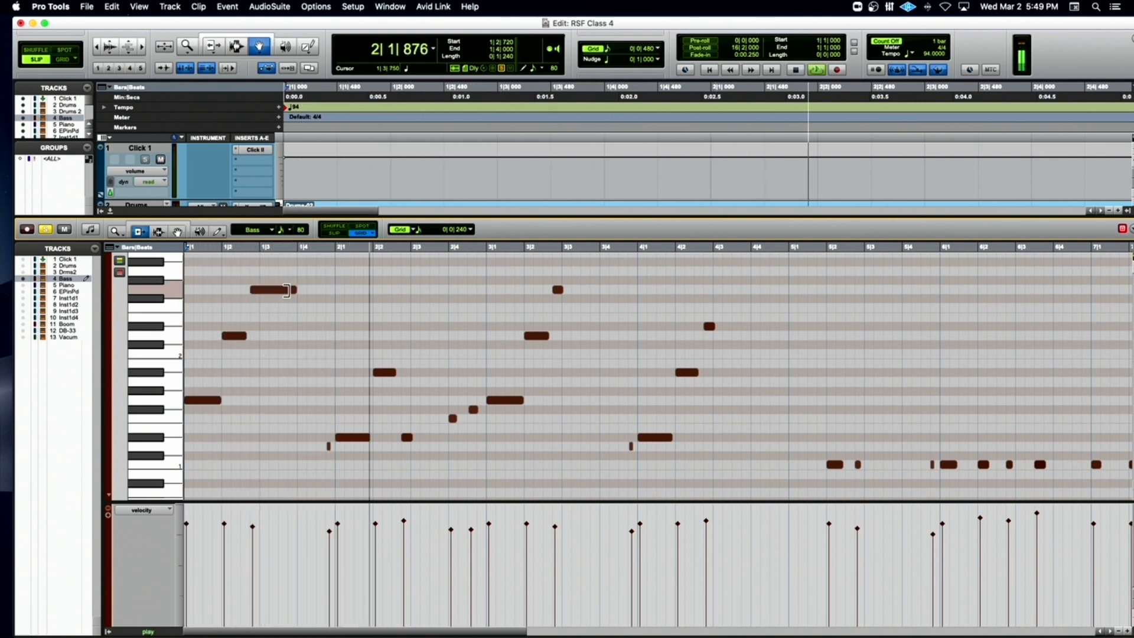
{"action": "key", "text": "space"}
Shorten the Bass note starting at 1|2|720 so it ends at 1|3|000, and play the result from the start.
{"action": "left_click_drag", "start_coordinate": [287, 291], "coordinate": [270, 289]}
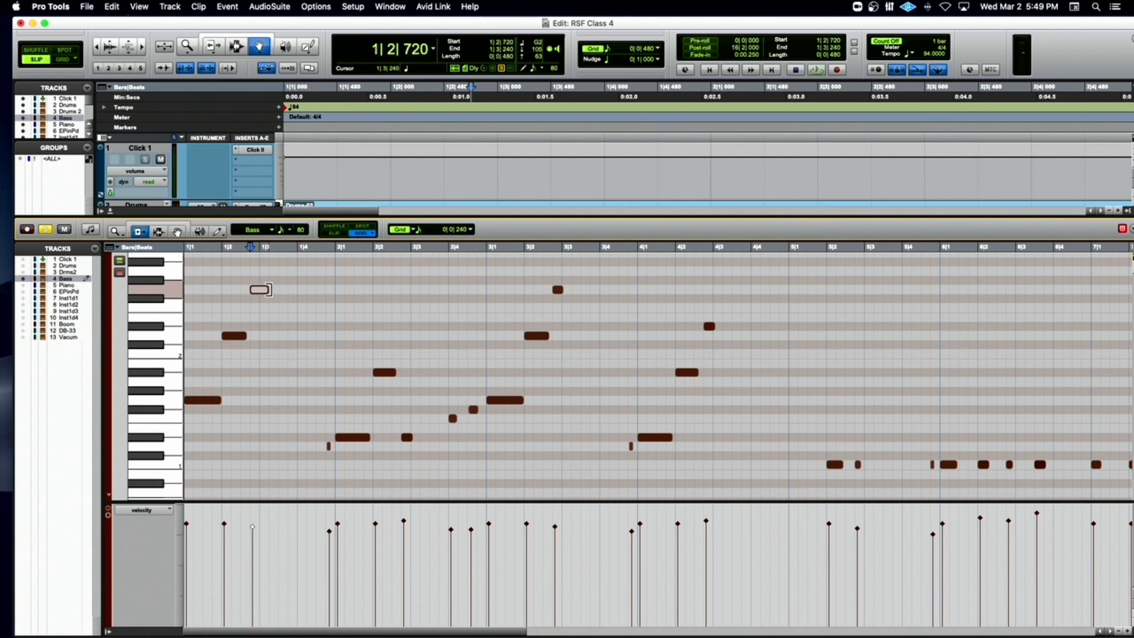
{"action": "key", "text": "Return"}
{"action": "key", "text": "space"}
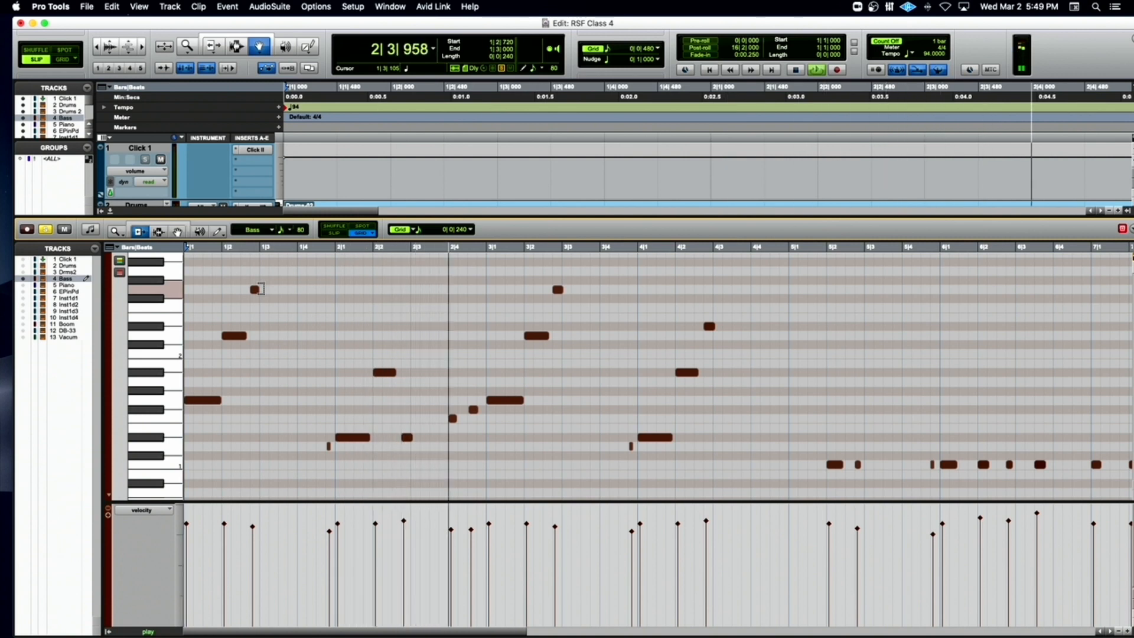
{"action": "key", "text": "space"}
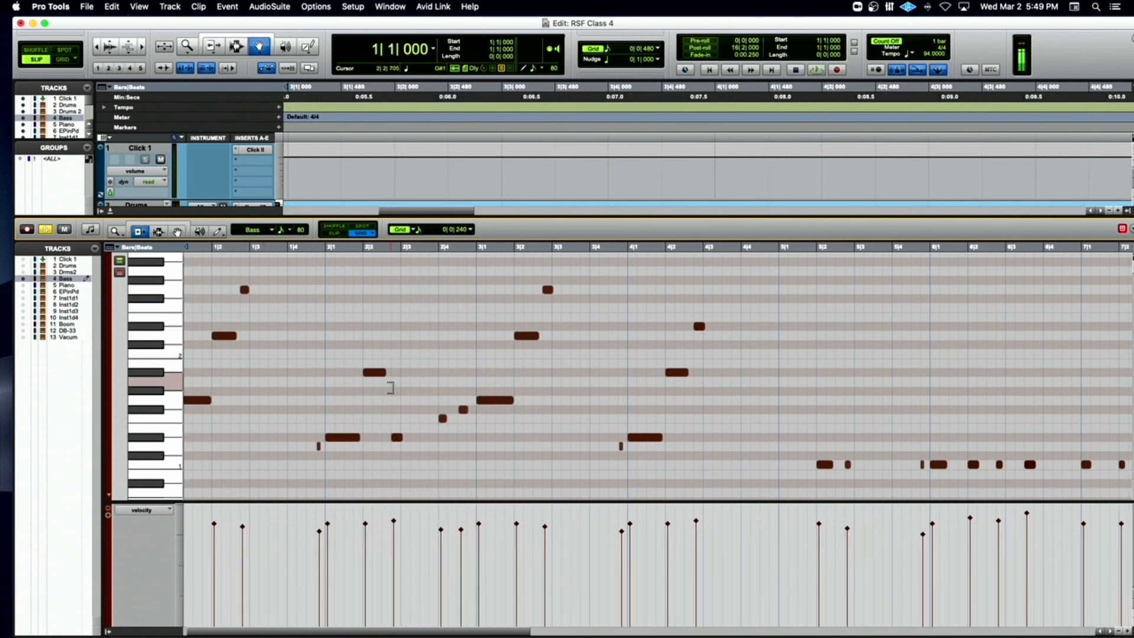
Play from 2|4|000, lengthen the Bass note starting at 2|4|509 so it ends at 3|1|000, and play the passage again.
{"action": "left_click", "coordinate": [440, 248]}
{"action": "key", "text": "space"}
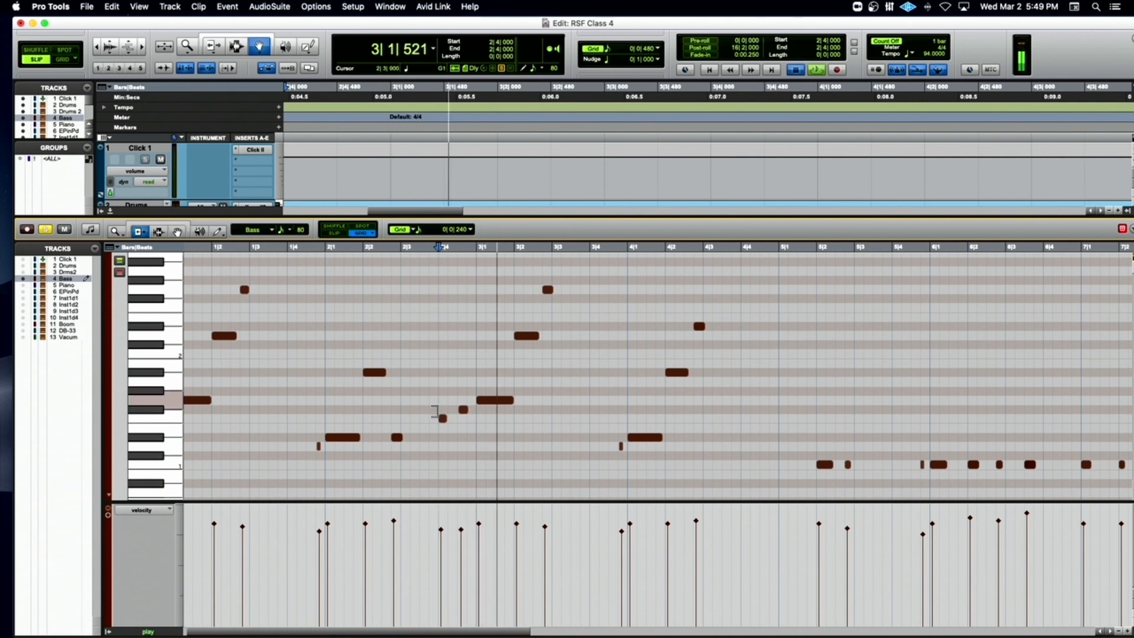
{"action": "key", "text": "space"}
{"action": "left_click", "coordinate": [442, 417]}
{"action": "left_click_drag", "start_coordinate": [468, 409], "coordinate": [476, 410]}
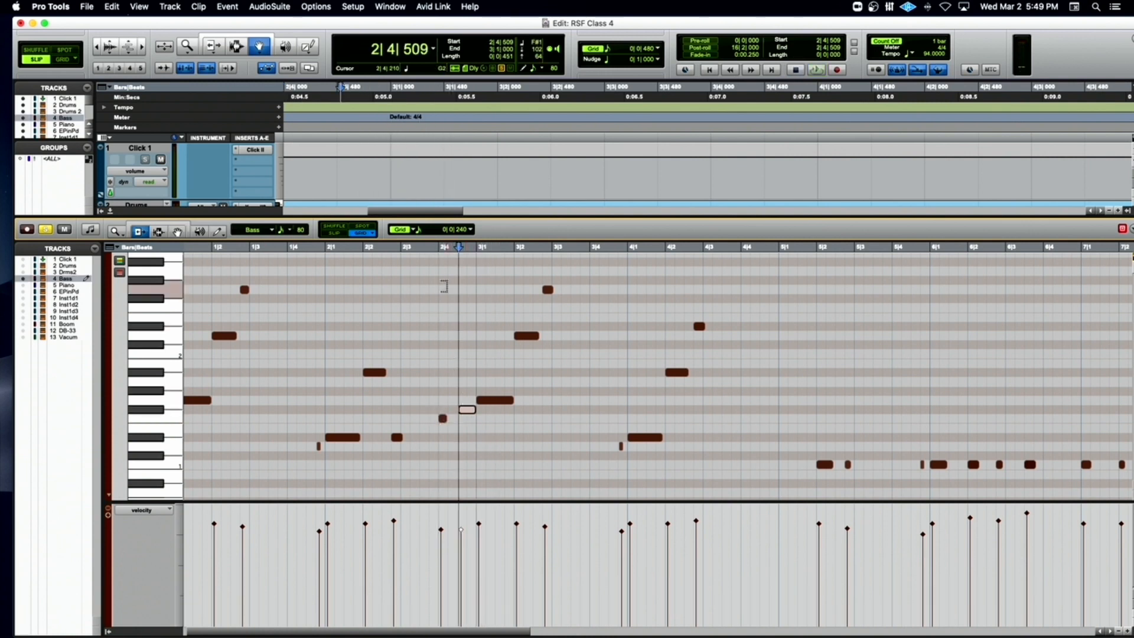
{"action": "left_click", "coordinate": [441, 253]}
{"action": "key", "text": "space"}
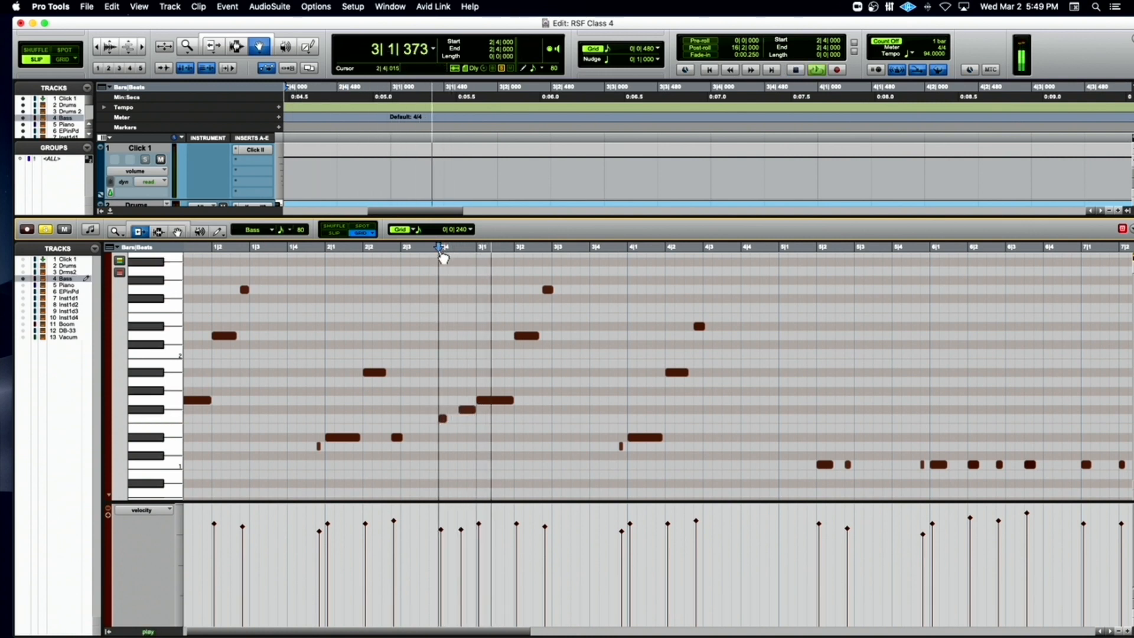
{"action": "key", "text": "space"}
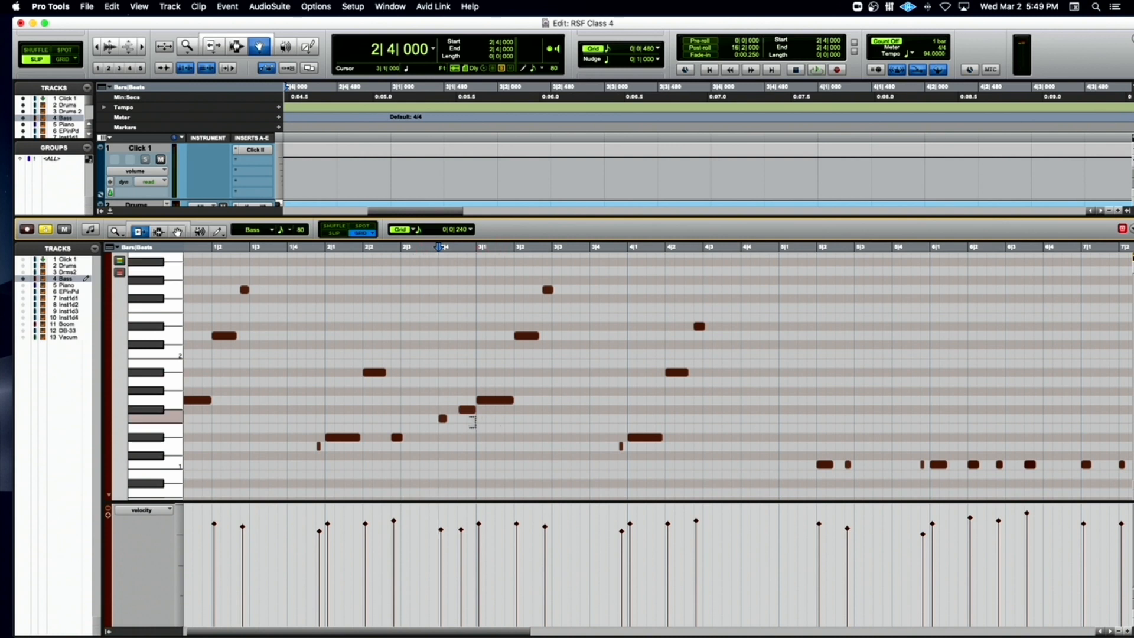
Shorten the Bass note starting at 2|4|509 so it ends at 2|4|720, and play the result from 2|4|000.
{"action": "left_click", "coordinate": [463, 408]}
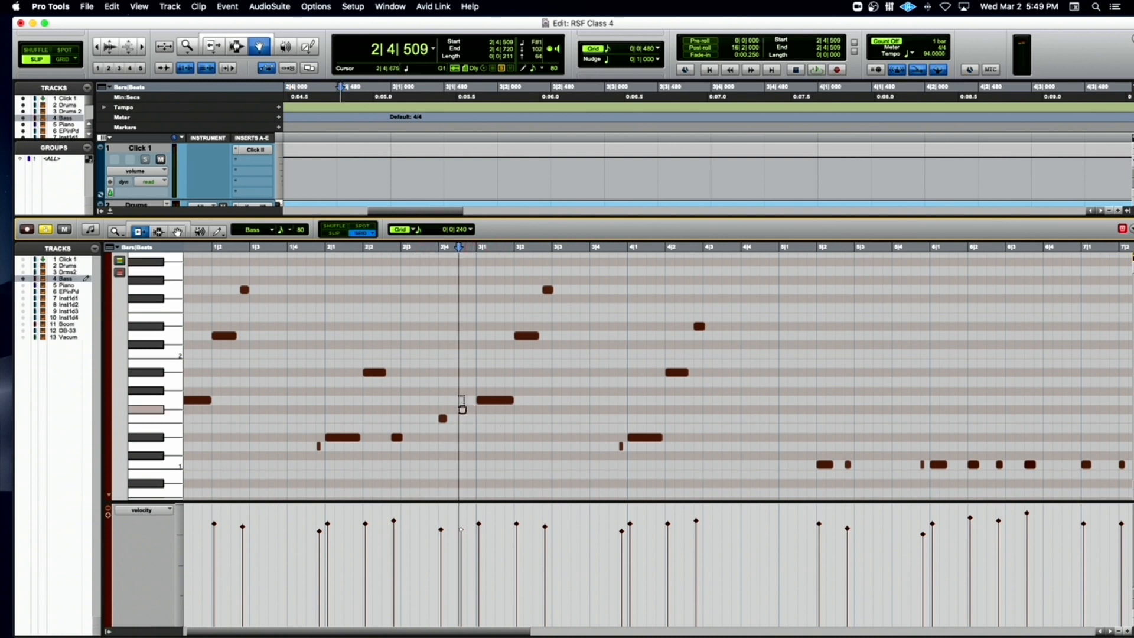
{"action": "left_click", "coordinate": [441, 250]}
{"action": "key", "text": "t"}
{"action": "key", "text": "t"}
{"action": "key", "text": "t"}
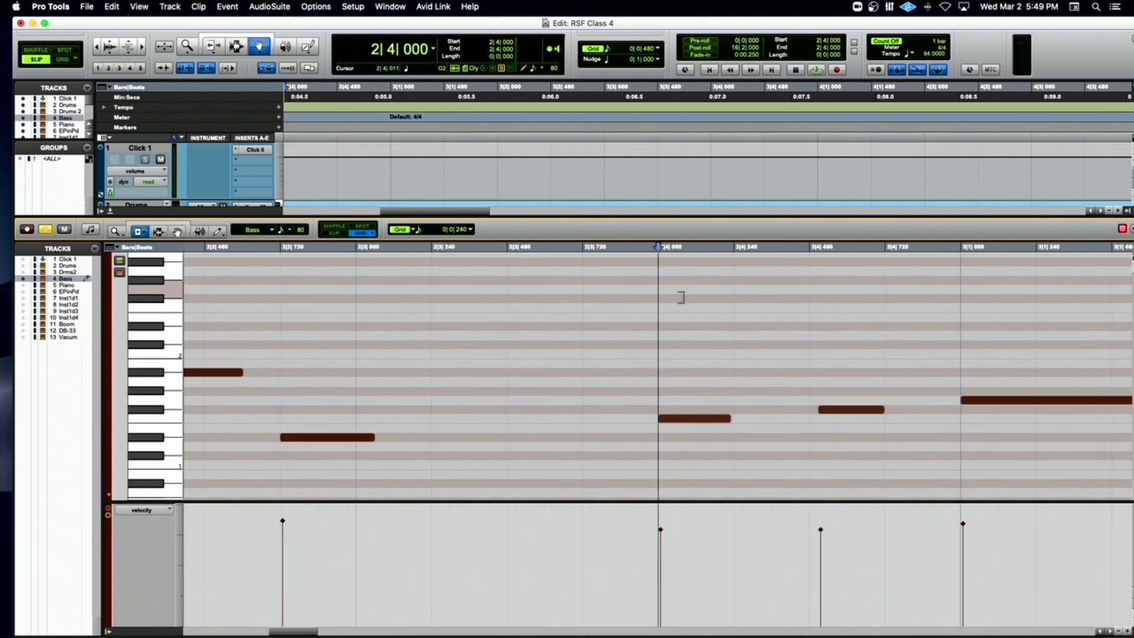
{"action": "key", "text": "space"}
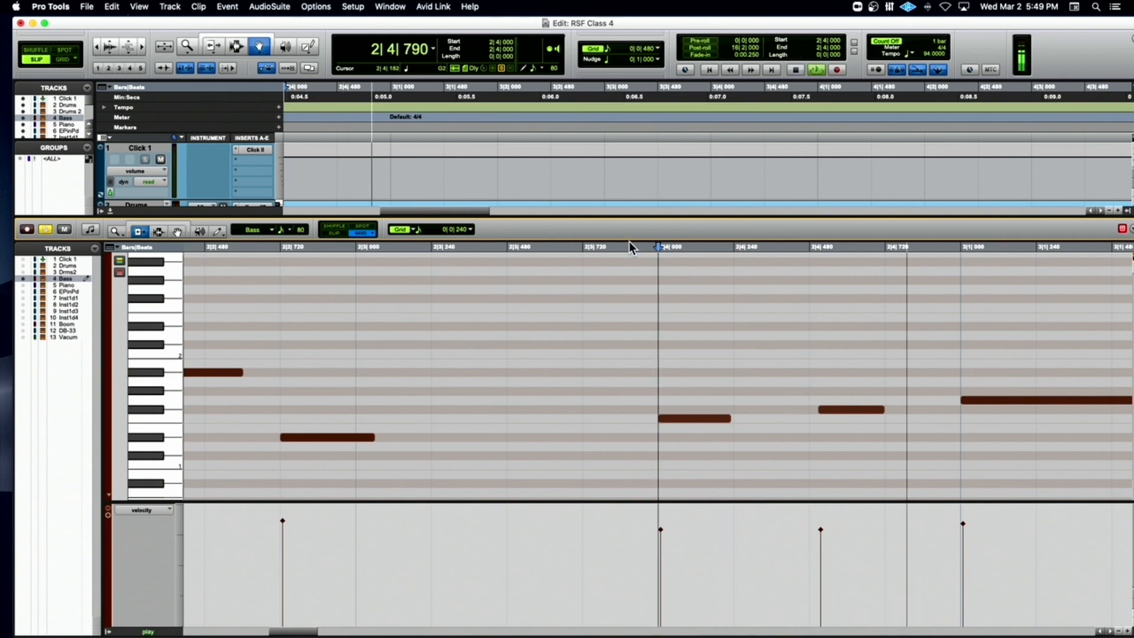
{"action": "key", "text": "space"}
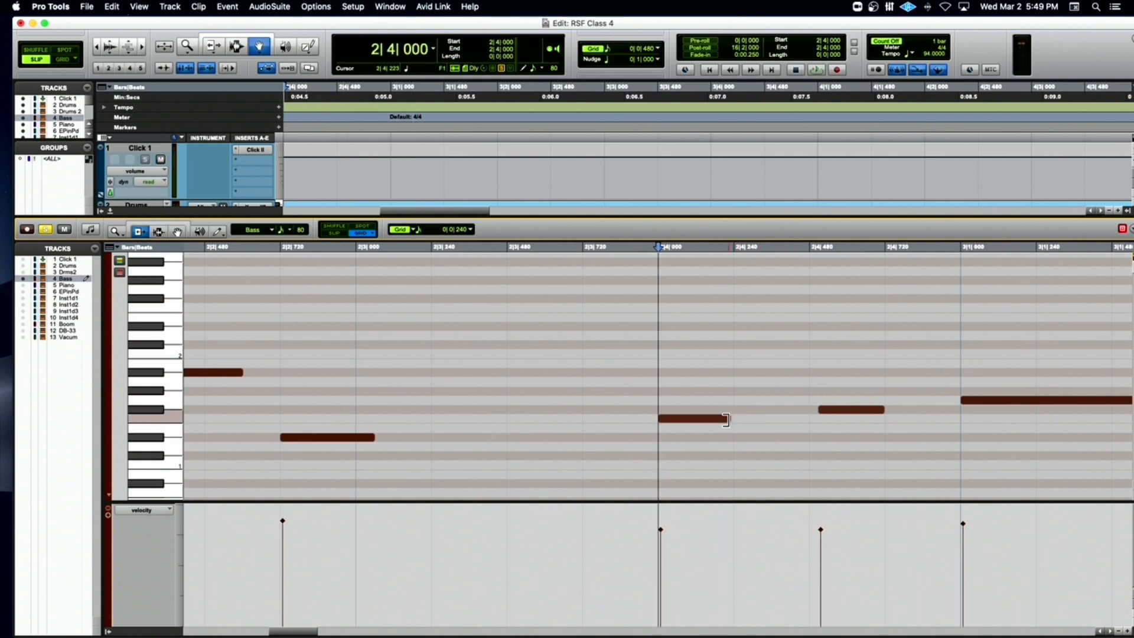
Extend the Bass note starting at 2|4|509 back to 3|1|000, and play the result from 2|3|720.
{"action": "left_click_drag", "start_coordinate": [882, 409], "coordinate": [939, 409]}
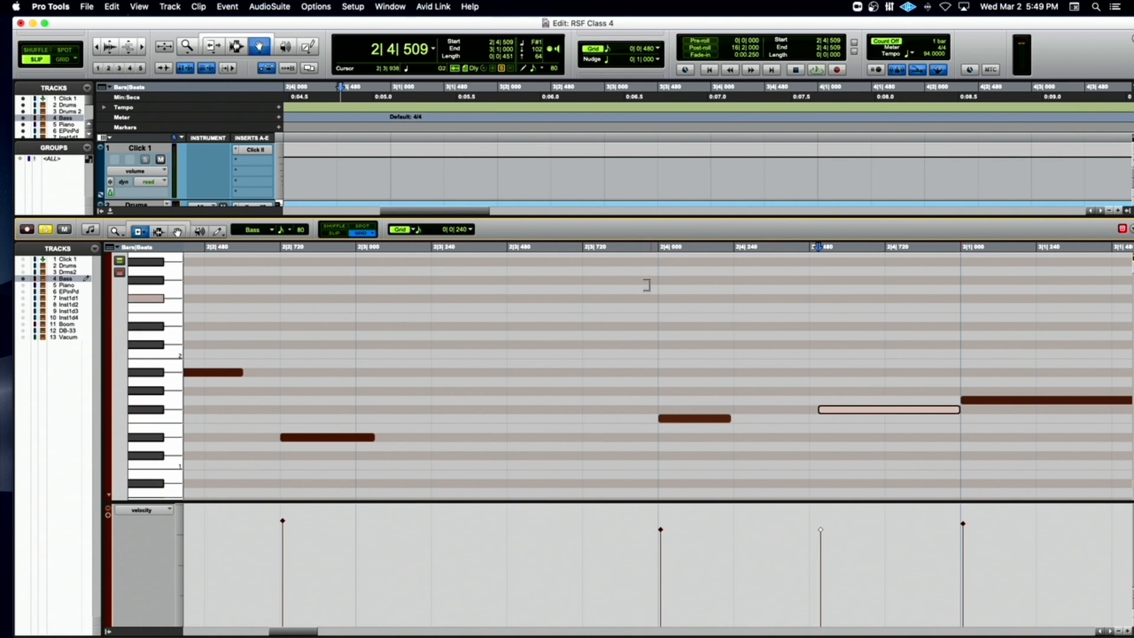
{"action": "left_click", "coordinate": [569, 251]}
{"action": "key", "text": "space"}
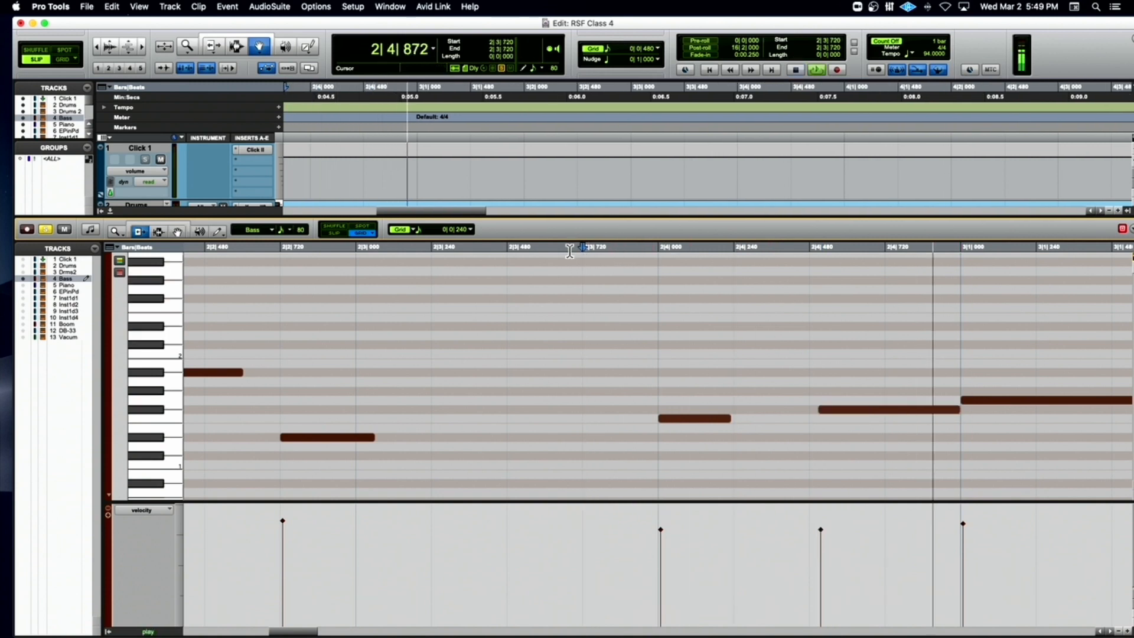
{"action": "key", "text": "space"}
Lengthen the Bass note starting at 2|4|000 so it ends at 2|4|480, and play the result from 2|3|720.
{"action": "key", "text": "r"}
{"action": "key", "text": "r"}
{"action": "key", "text": "r"}
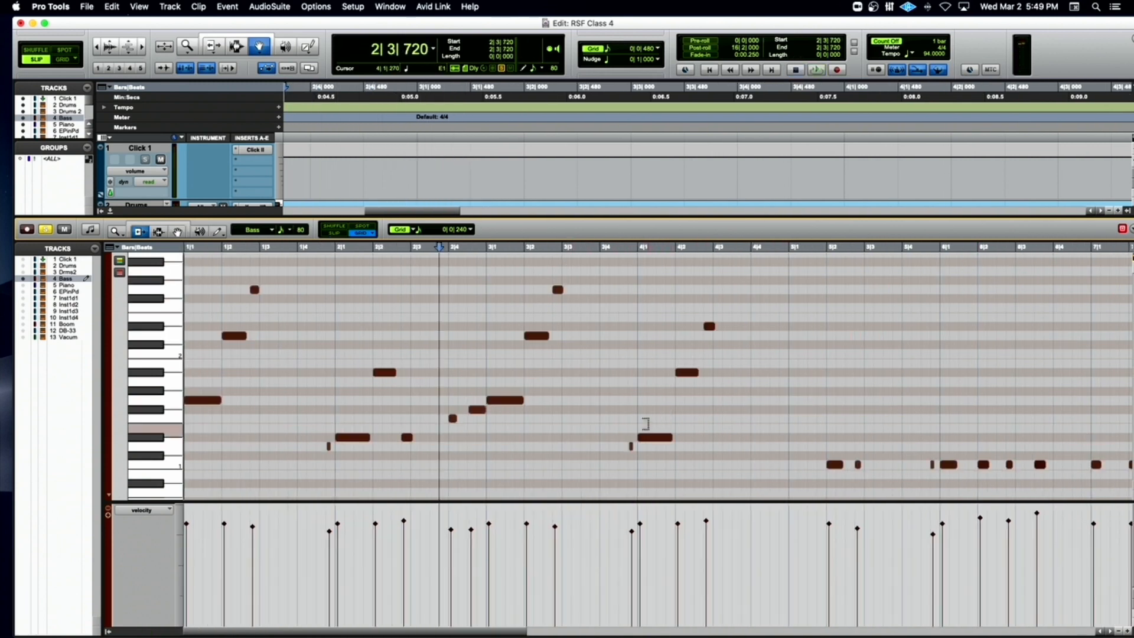
{"action": "key", "text": "r"}
{"action": "key", "text": "t"}
{"action": "key", "text": "t"}
{"action": "key", "text": "t"}
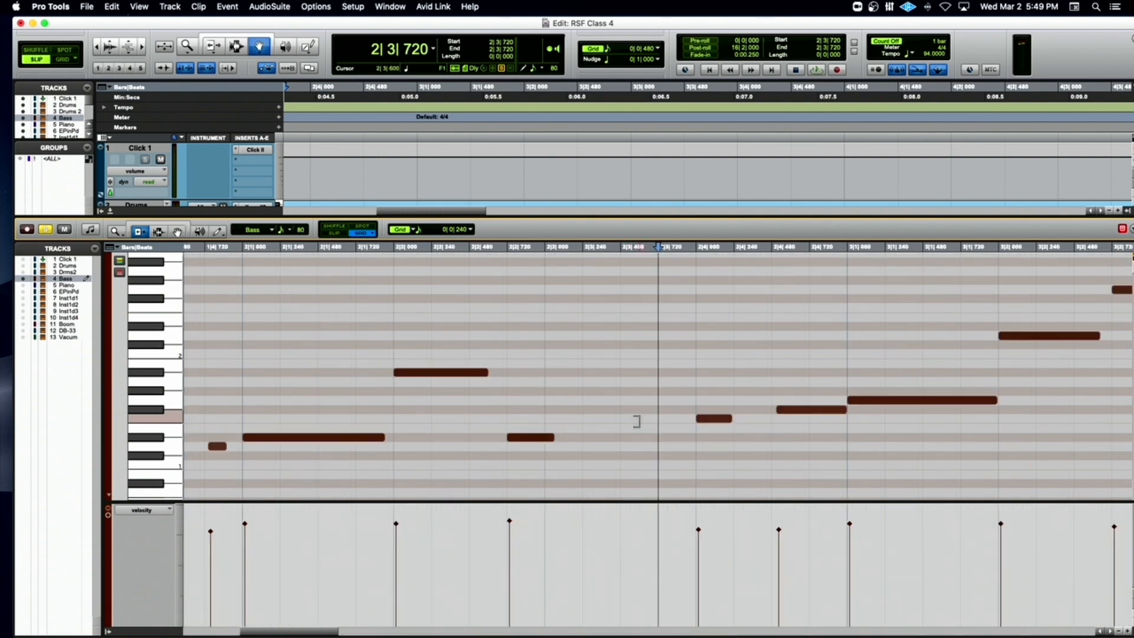
{"action": "scroll", "coordinate": [653, 423], "scroll_direction": "right", "scroll_amount": 3}
{"action": "left_click_drag", "start_coordinate": [663, 421], "coordinate": [702, 421]}
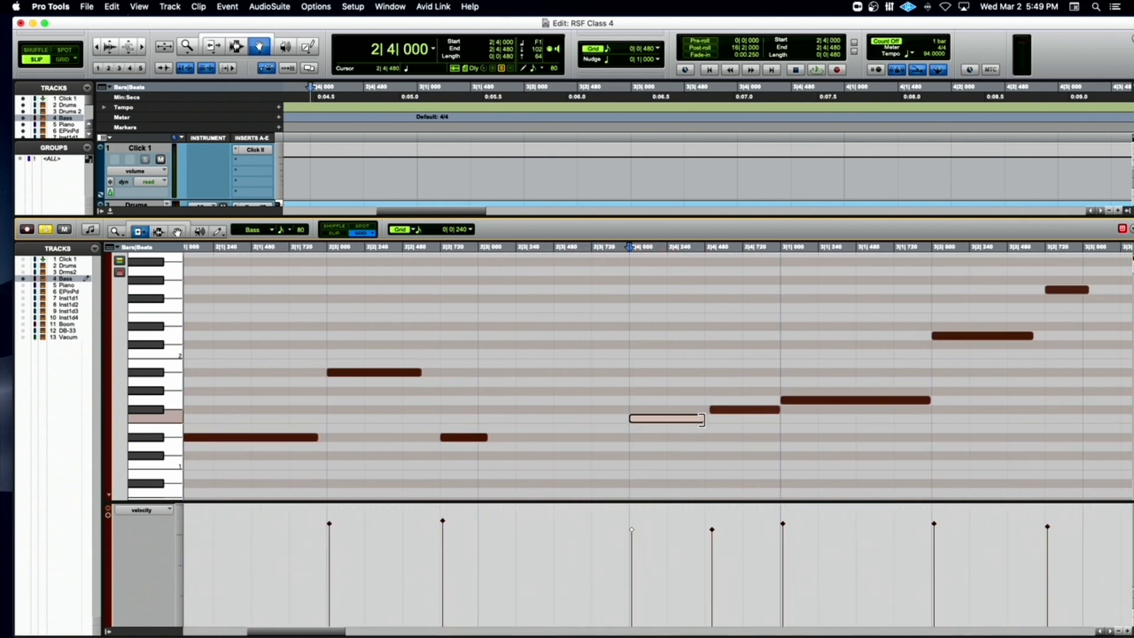
{"action": "left_click", "coordinate": [593, 248]}
{"action": "key", "text": "space"}
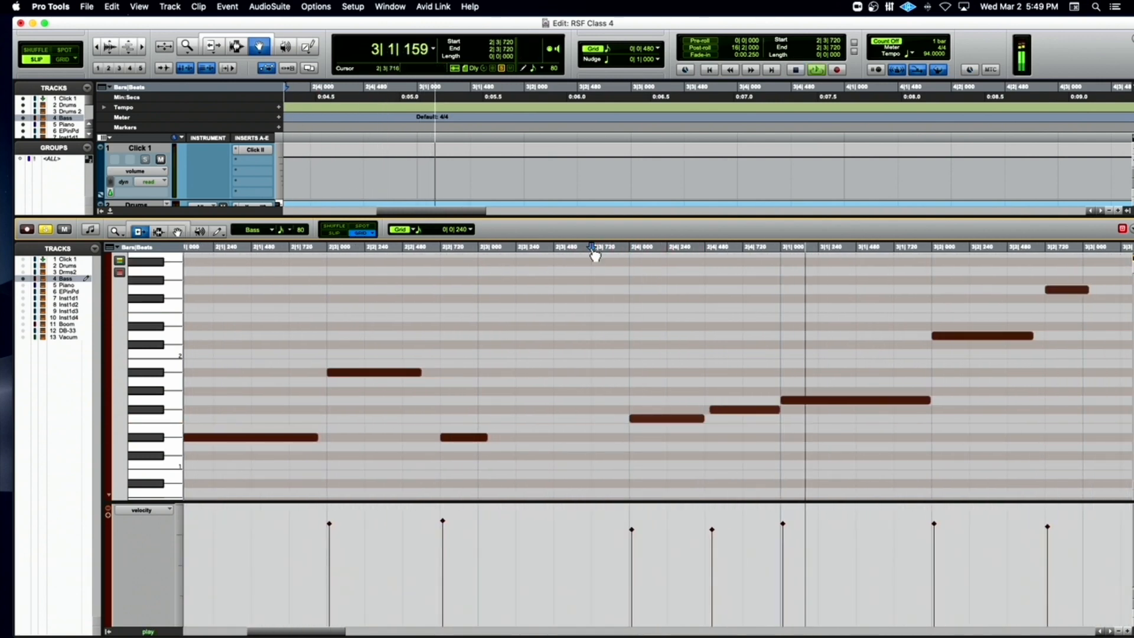
{"action": "key", "text": "space"}
Shorten the Bass note starting at 2|4|000 so it ends at 2|4|240, and play the bass line from 3|1|000.
{"action": "left_click_drag", "start_coordinate": [701, 420], "coordinate": [672, 419]}
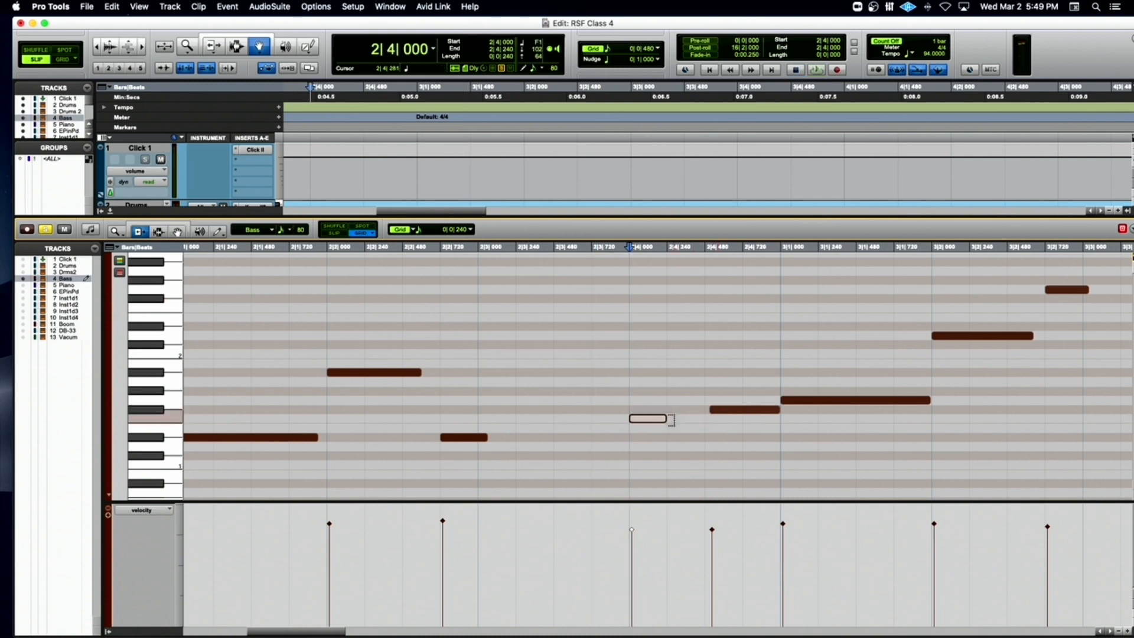
{"action": "key", "text": "r"}
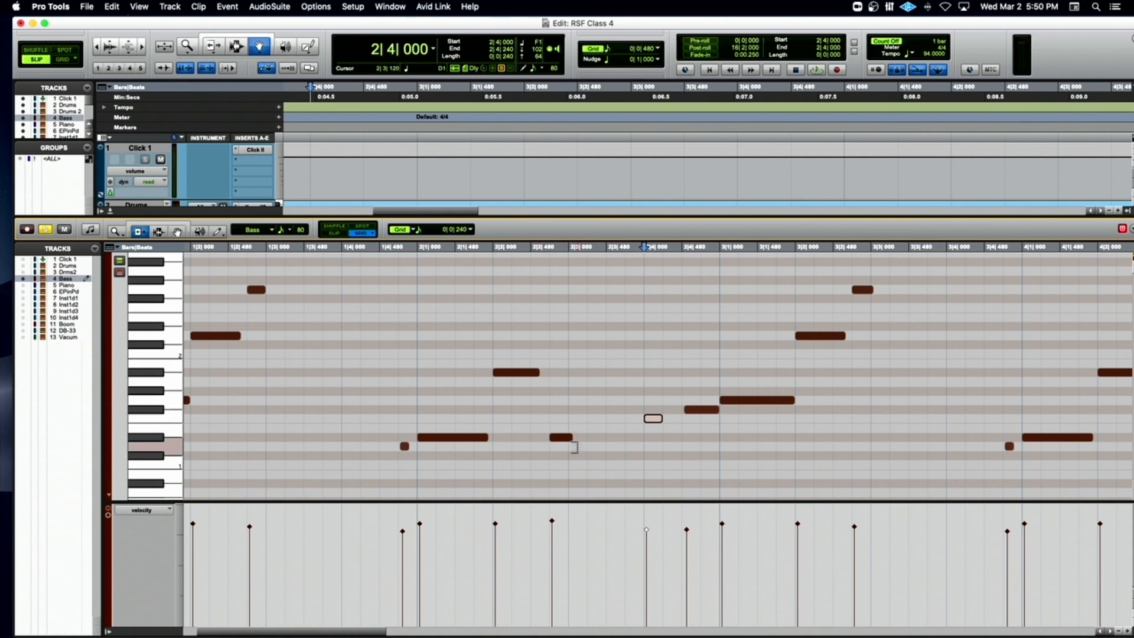
{"action": "scroll", "coordinate": [573, 446], "scroll_direction": "left", "scroll_amount": 1}
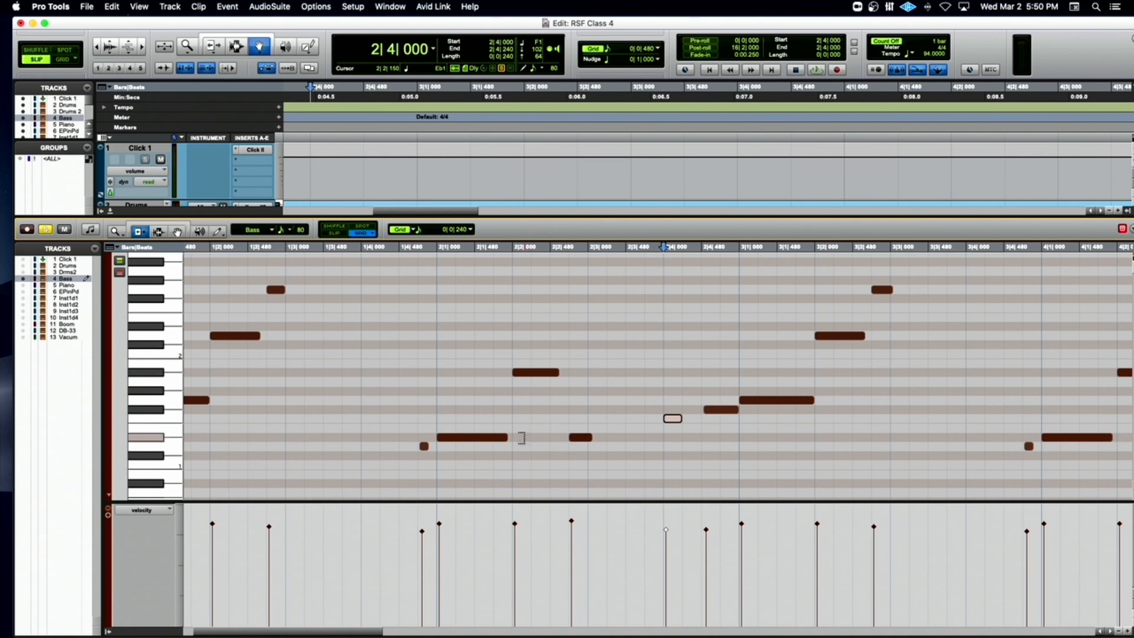
{"action": "scroll", "coordinate": [522, 438], "scroll_direction": "right", "scroll_amount": 10}
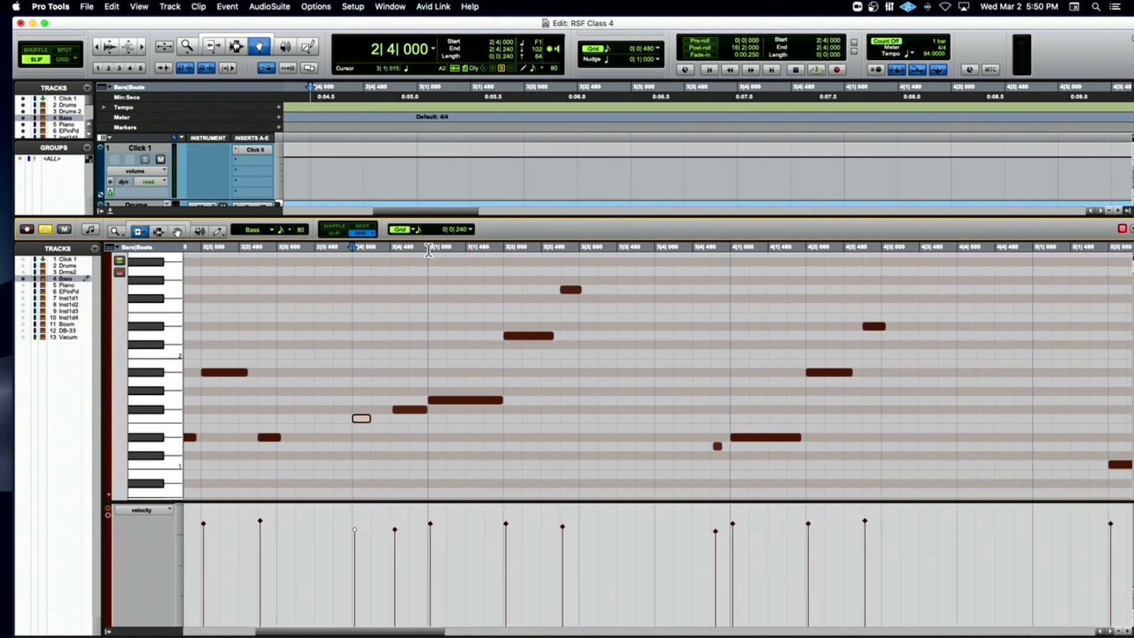
{"action": "left_click", "coordinate": [428, 249]}
{"action": "key", "text": "space"}
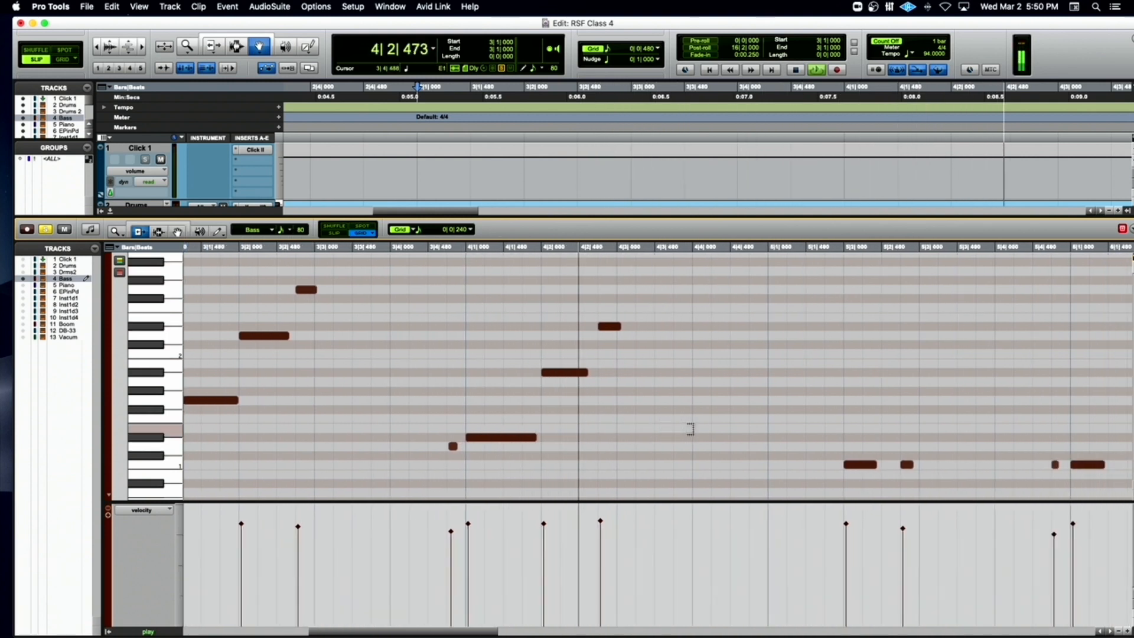
{"action": "key", "text": "space"}
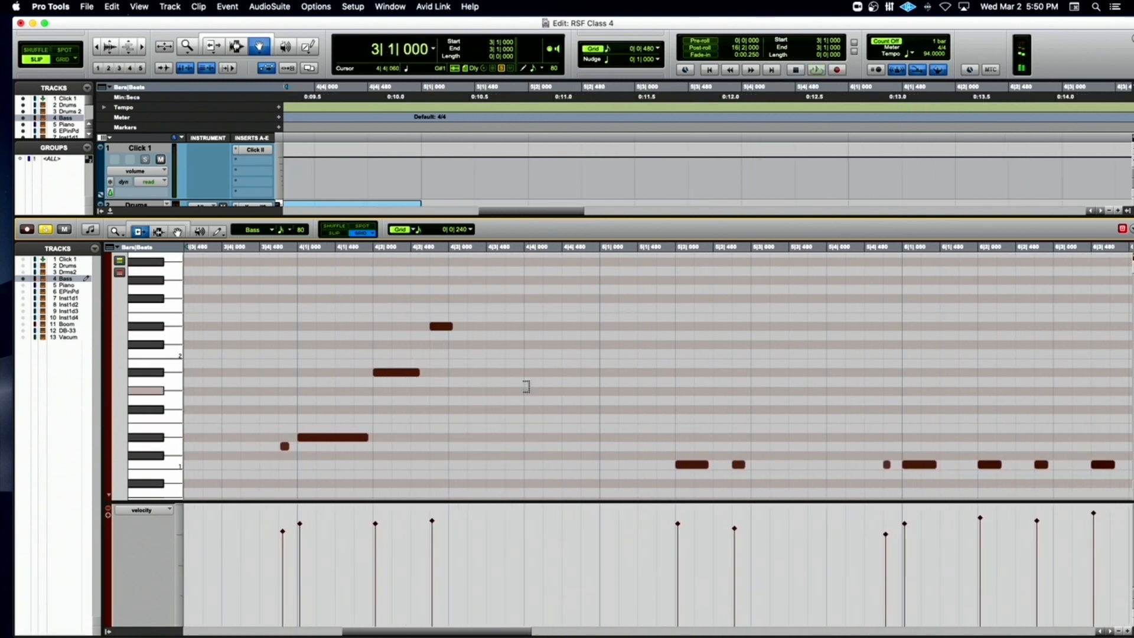
Close the docked MIDI editor and play the session from the start with the Drums-02 clip selected.
{"action": "left_click", "coordinate": [109, 210]}
{"action": "scroll", "coordinate": [413, 275], "scroll_direction": "left", "scroll_amount": 15}
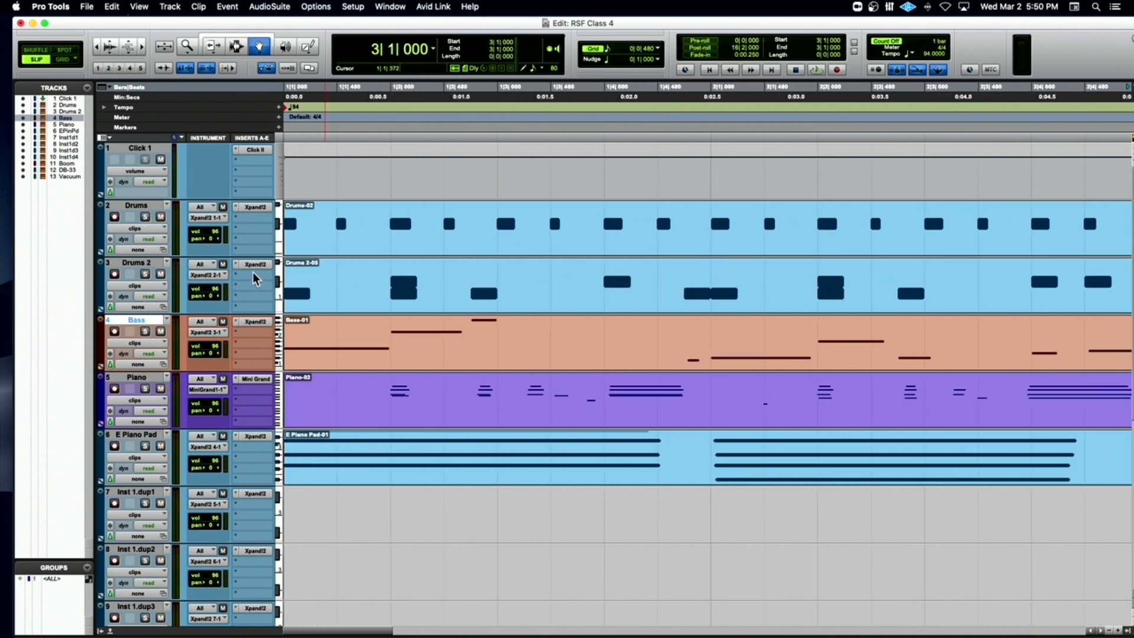
{"action": "left_click", "coordinate": [346, 230]}
{"action": "key", "text": "space"}
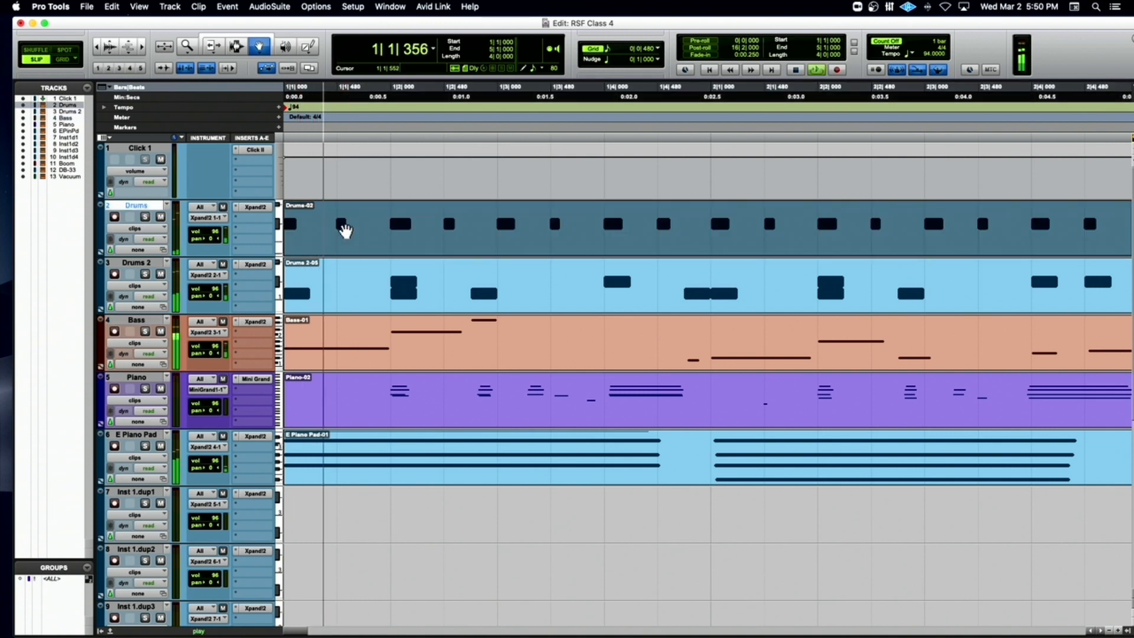
{"action": "key", "text": "space"}
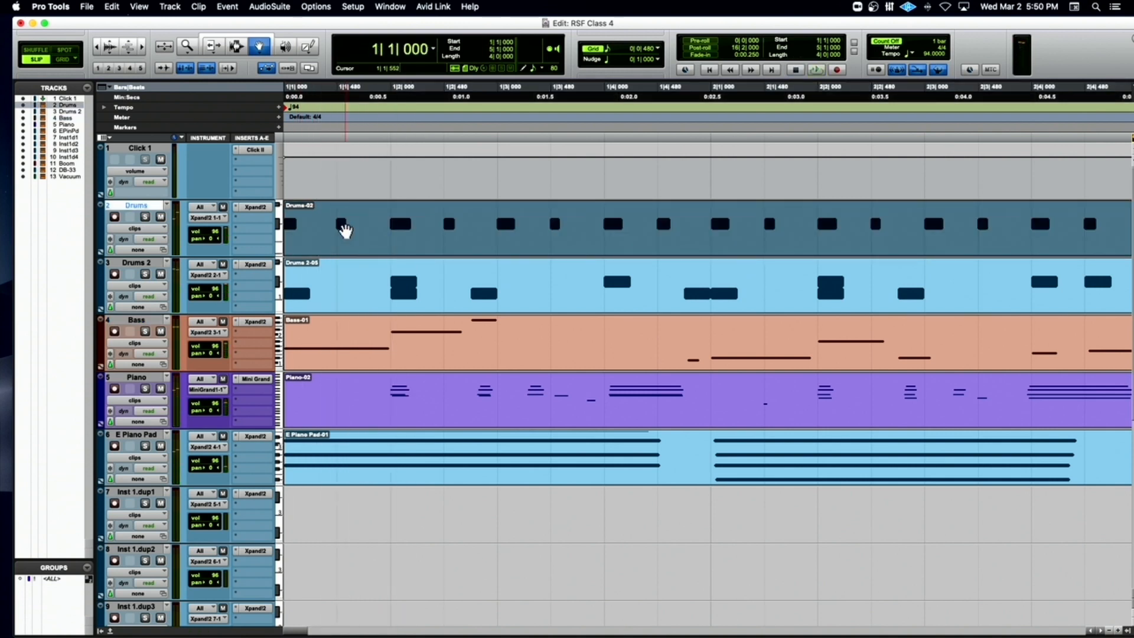
{"action": "scroll", "coordinate": [348, 226], "scroll_direction": "down", "scroll_amount": 1}
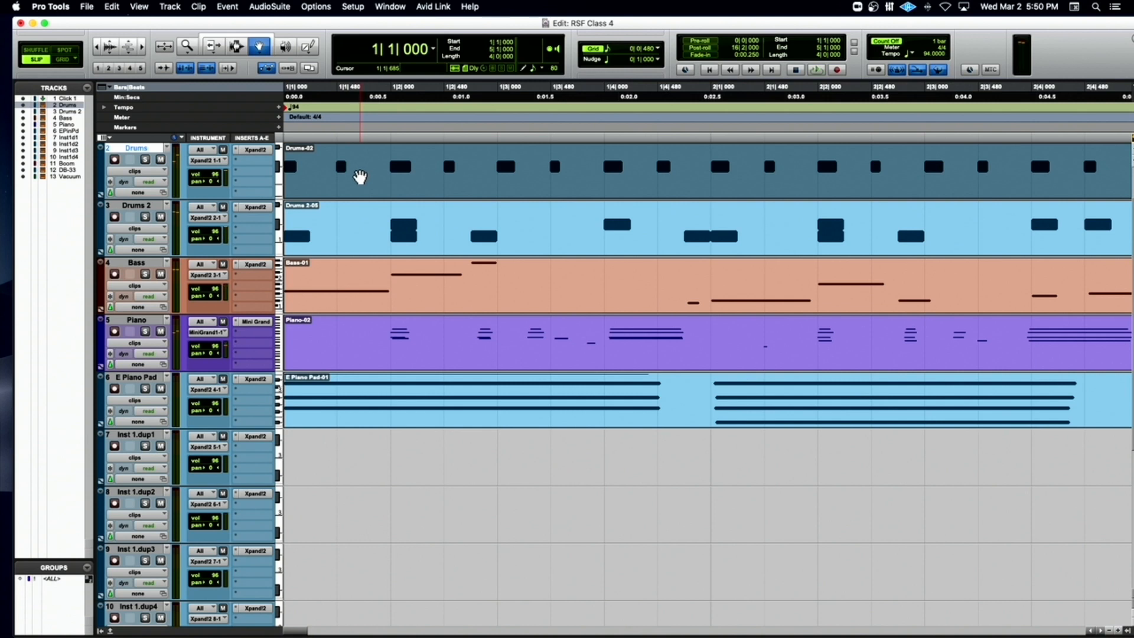
{"action": "scroll", "coordinate": [360, 177], "scroll_direction": "up", "scroll_amount": 1}
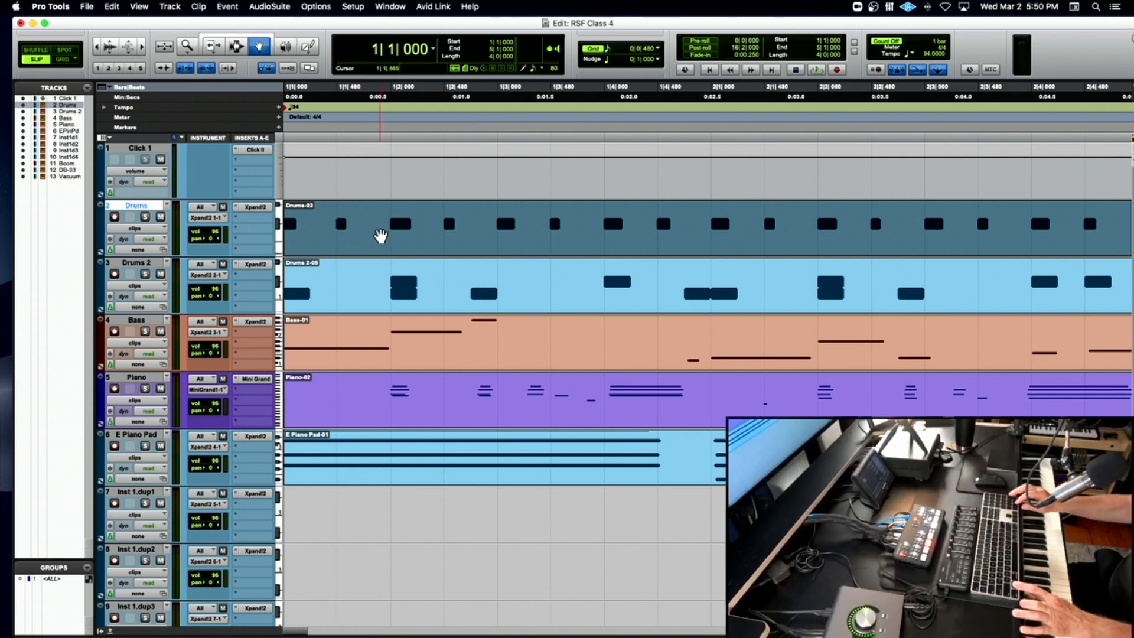
Set all note durations in the Drums-02 clip to 0|240 using the Change Duration event operation, and close its window.
{"action": "key", "text": "alt+0"}
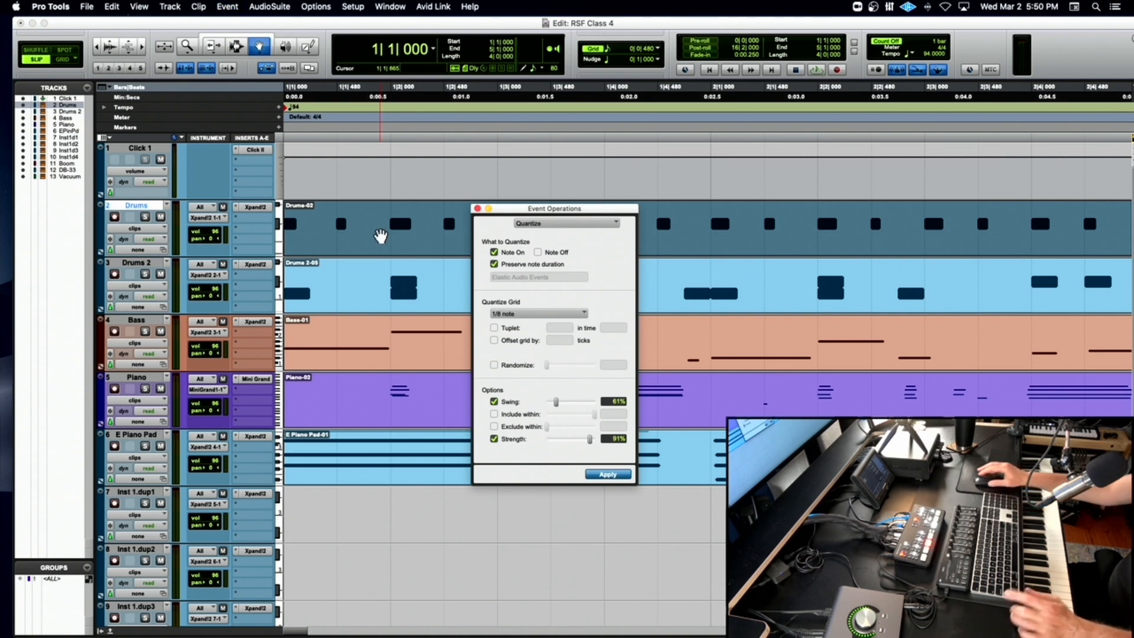
{"action": "left_click", "coordinate": [544, 225]}
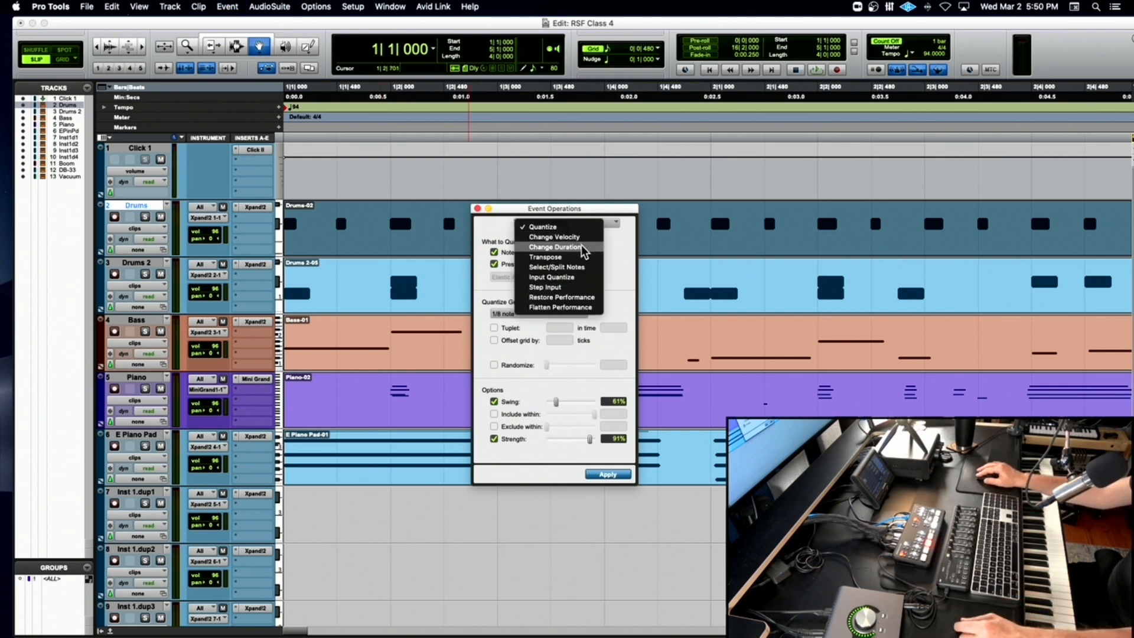
{"action": "left_click", "coordinate": [573, 246]}
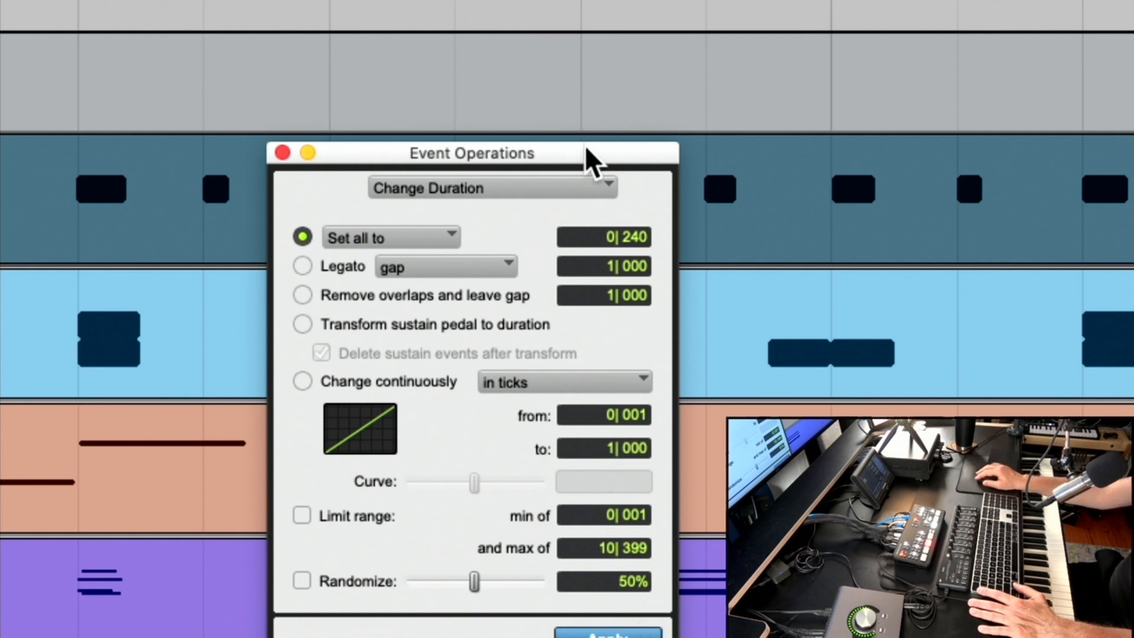
{"action": "left_click_drag", "start_coordinate": [587, 153], "coordinate": [575, 36]}
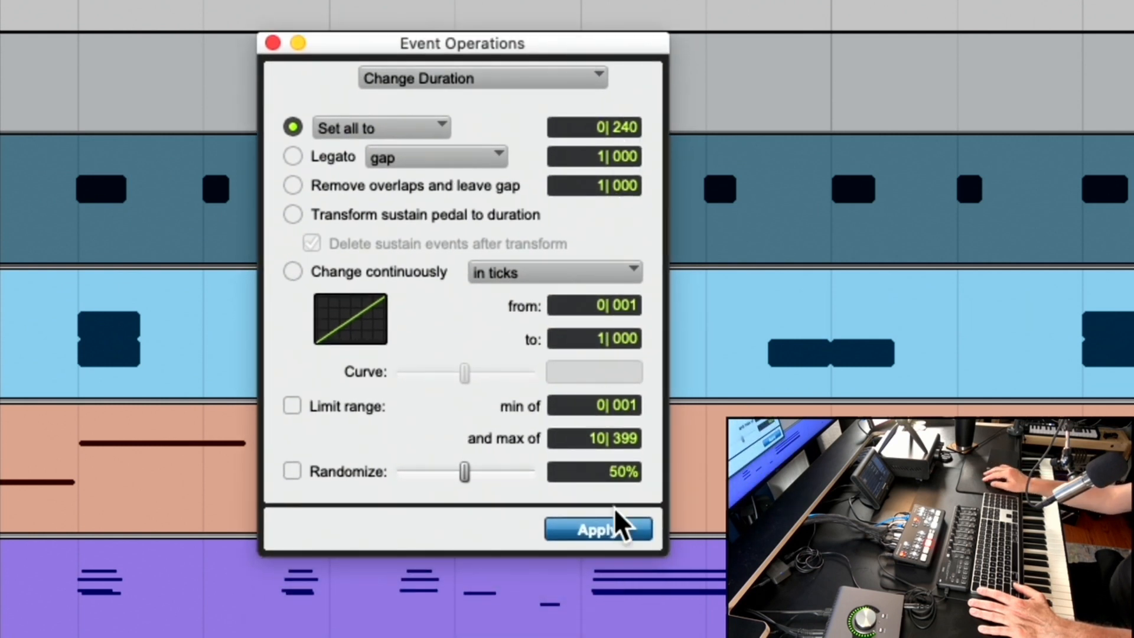
{"action": "left_click", "coordinate": [611, 534]}
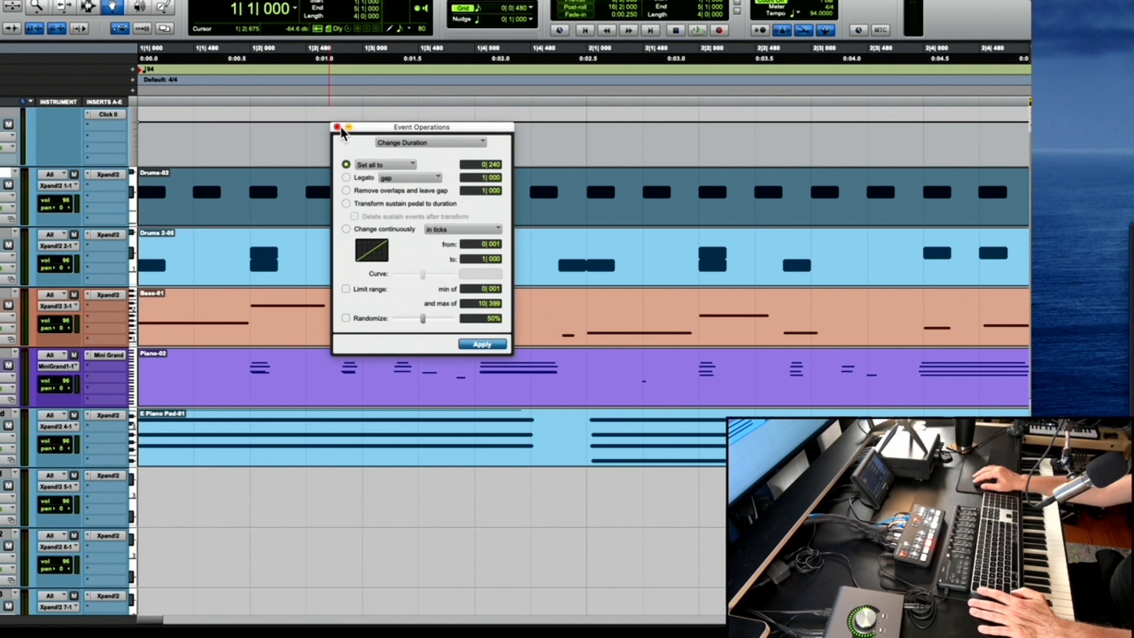
{"action": "left_click", "coordinate": [337, 129]}
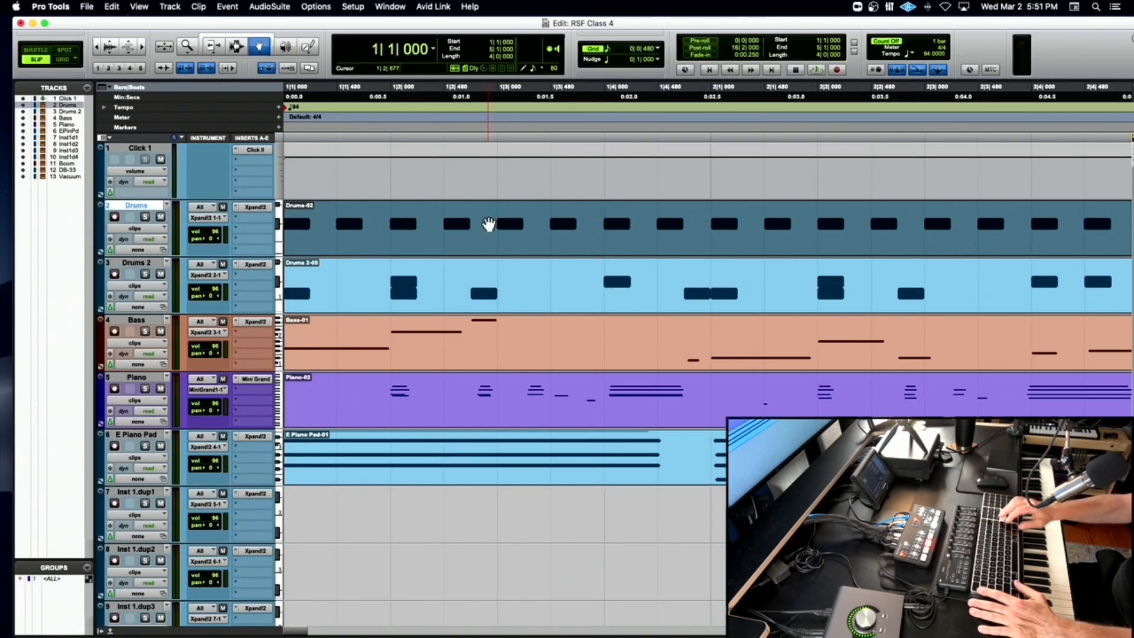
Play the session from the start to hear the changed Drums notes, and stop playback.
{"action": "key", "text": "Return"}
{"action": "key", "text": "space"}
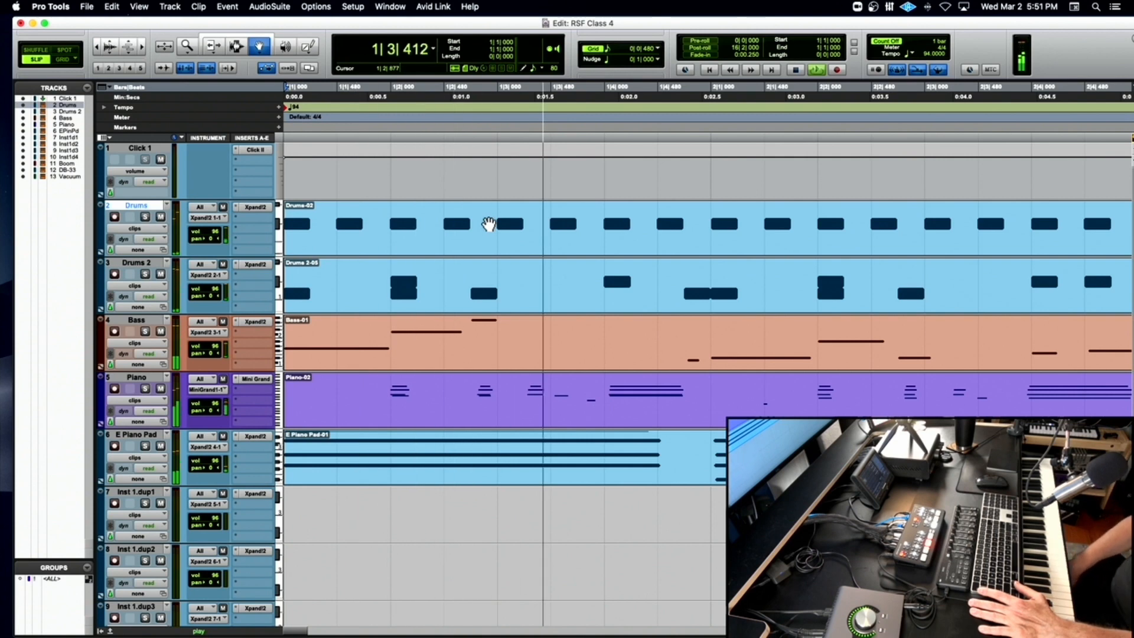
{"action": "key", "text": "space"}
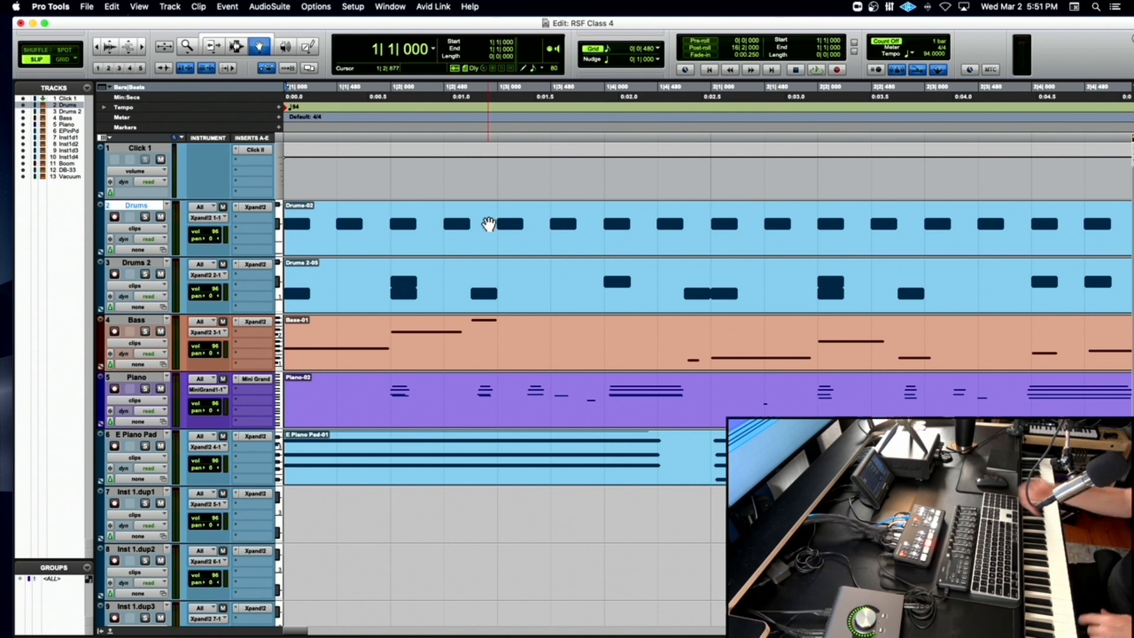
Record-enable the Piano track.
{"action": "scroll", "coordinate": [493, 228], "scroll_direction": "right", "scroll_amount": 2}
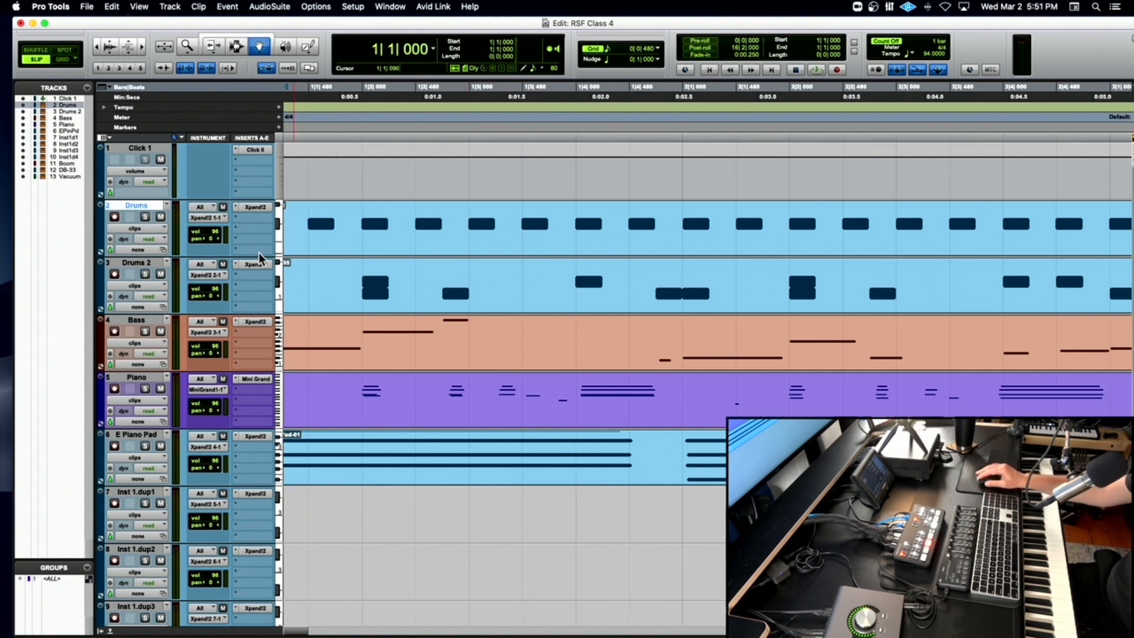
{"action": "left_click", "coordinate": [115, 274]}
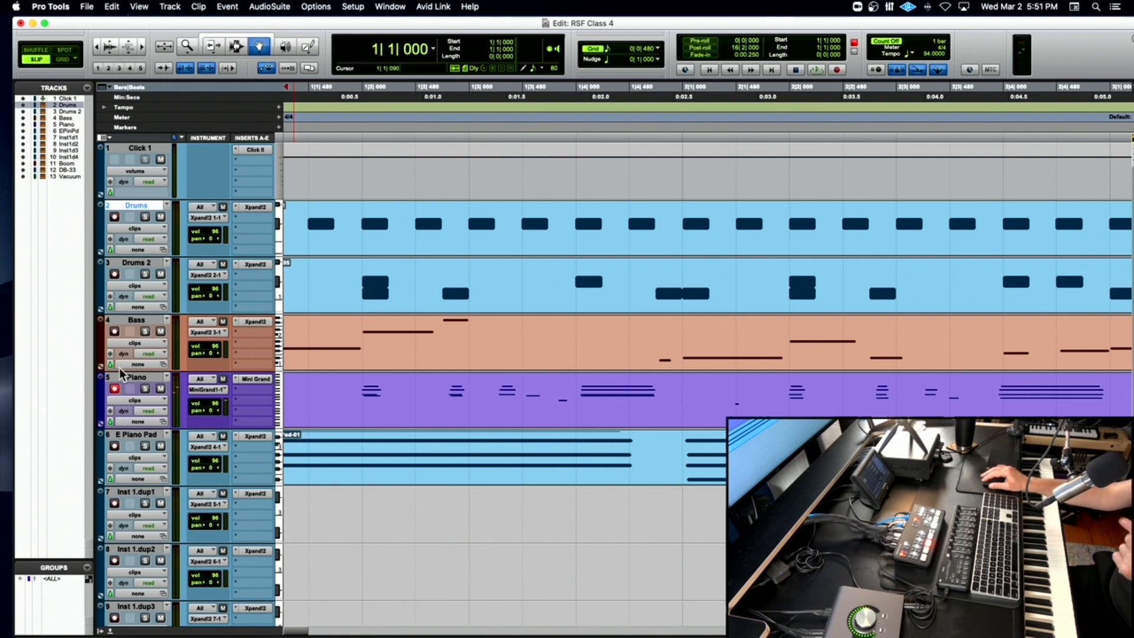
Record-enable the Bass track, and switch record-enable from it to the Drums 2 track.
{"action": "left_click", "coordinate": [114, 332]}
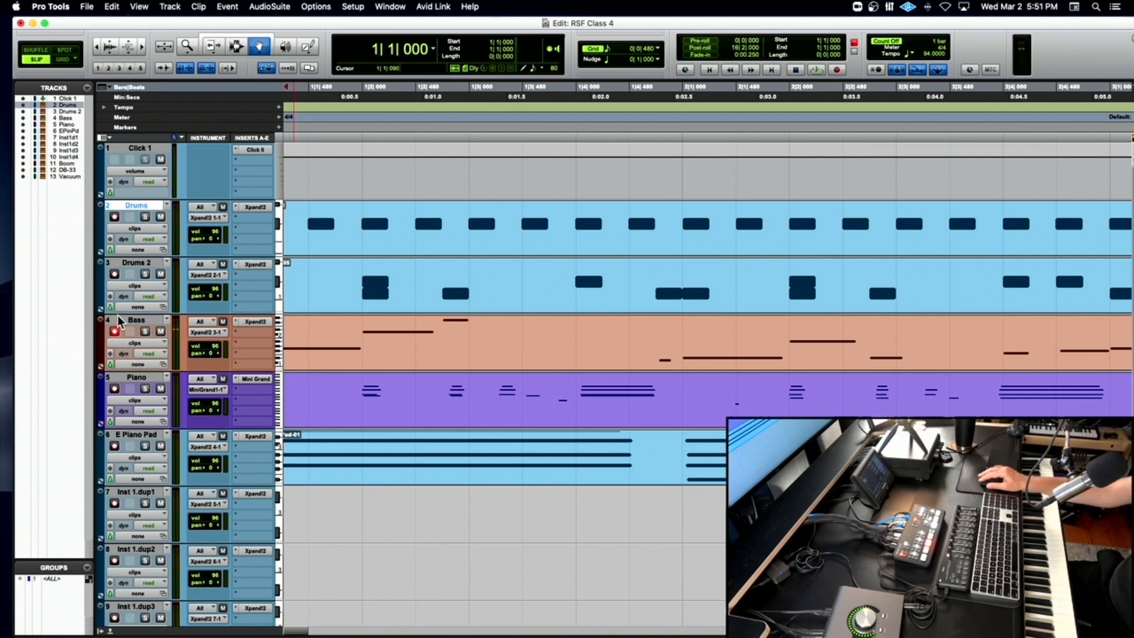
{"action": "left_click", "coordinate": [114, 274]}
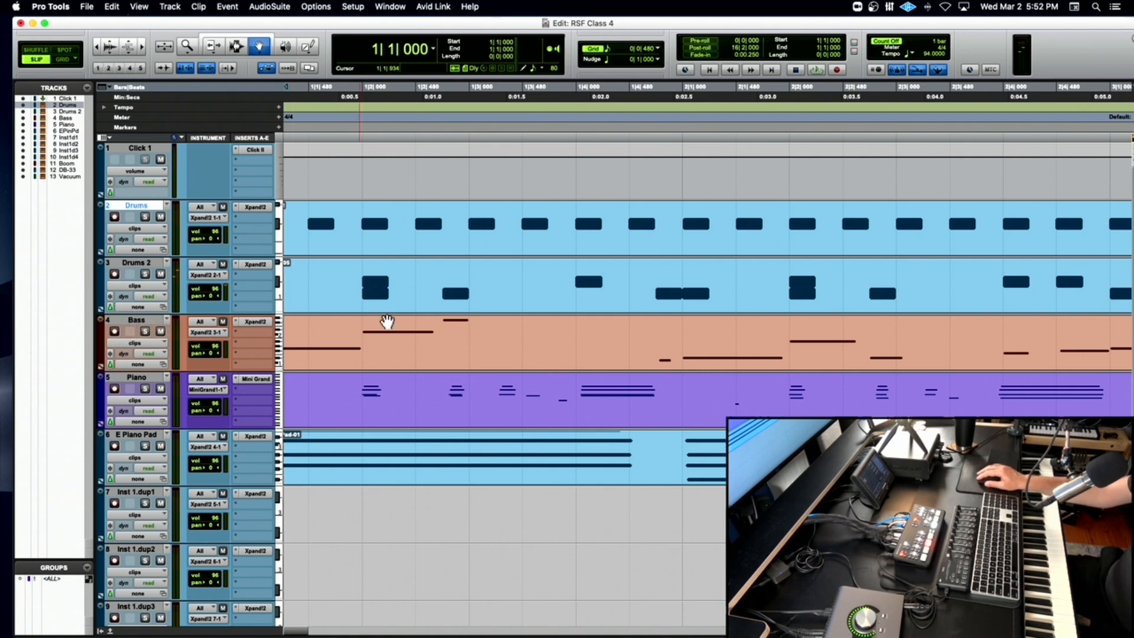
Play the session from the start past bar 6 in a wider timeline view, and stop playback.
{"action": "key", "text": "super+bracketleft"}
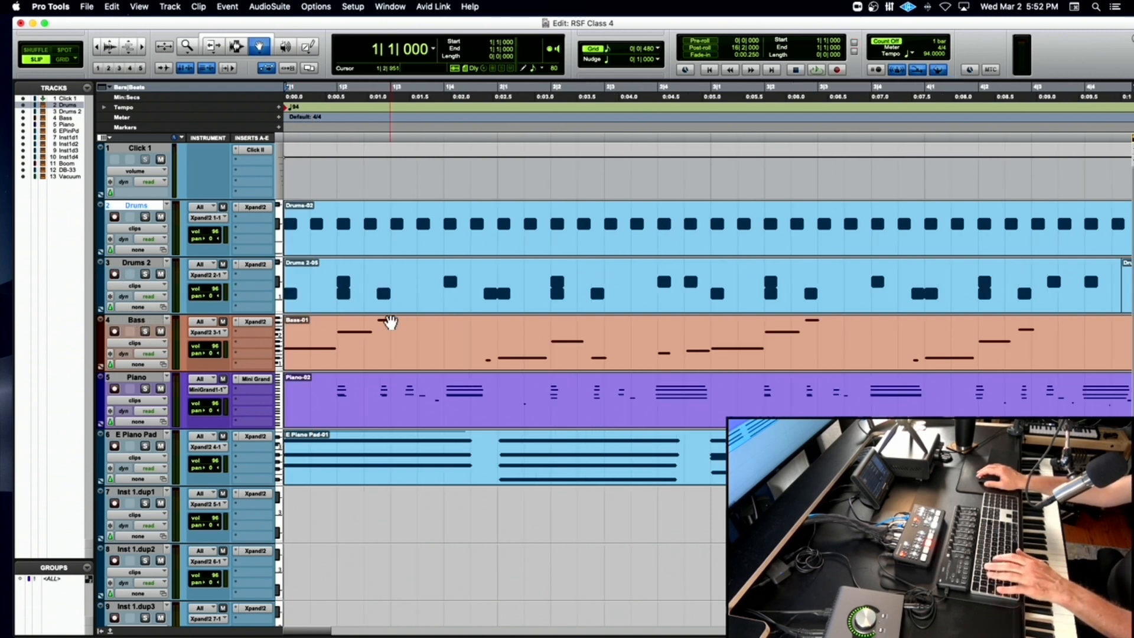
{"action": "key", "text": "super+bracketleft"}
{"action": "key", "text": "space"}
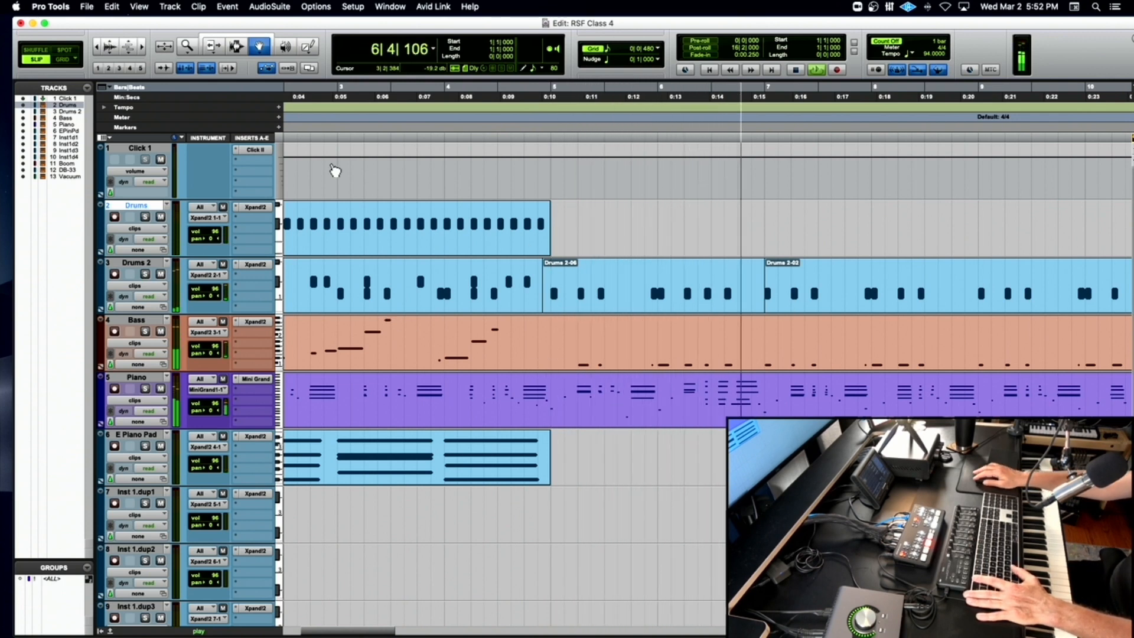
{"action": "key", "text": "space"}
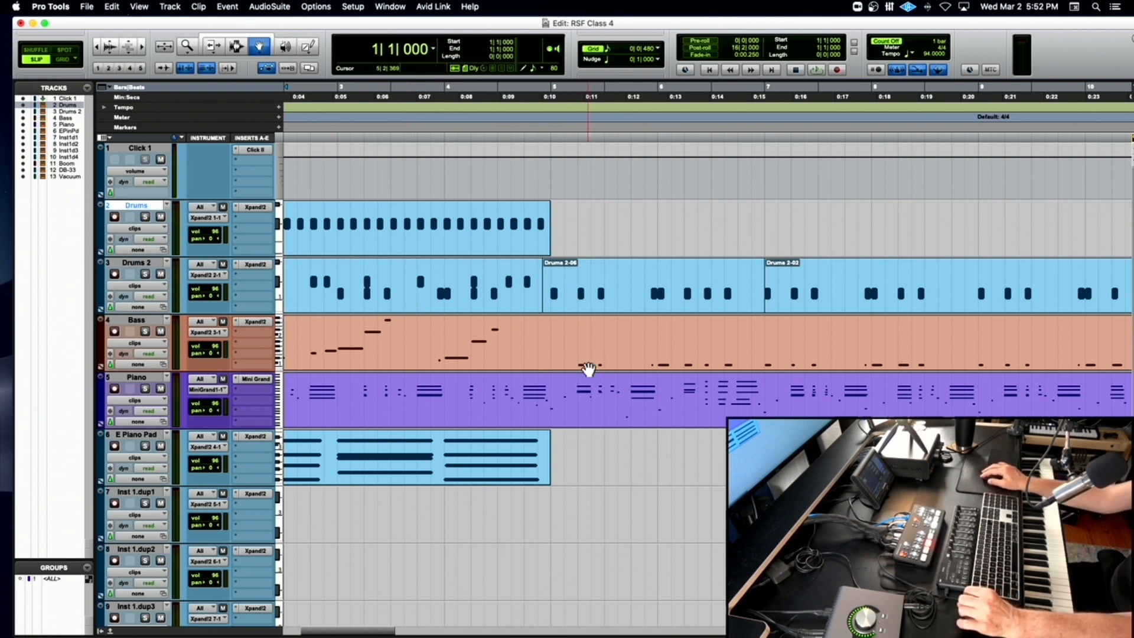
Switch to the Selector tool and Grid mode, and copy a selection around the first note of the Drums 2-06 clip.
{"action": "left_click", "coordinate": [579, 347]}
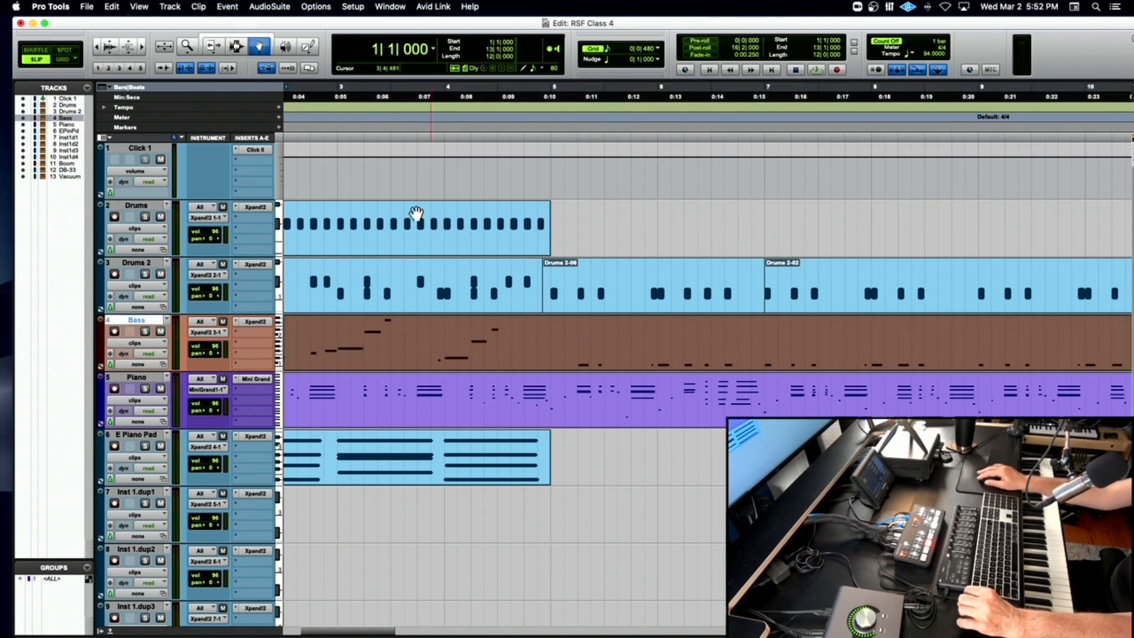
{"action": "key", "text": "F7"}
{"action": "left_click", "coordinate": [64, 60]}
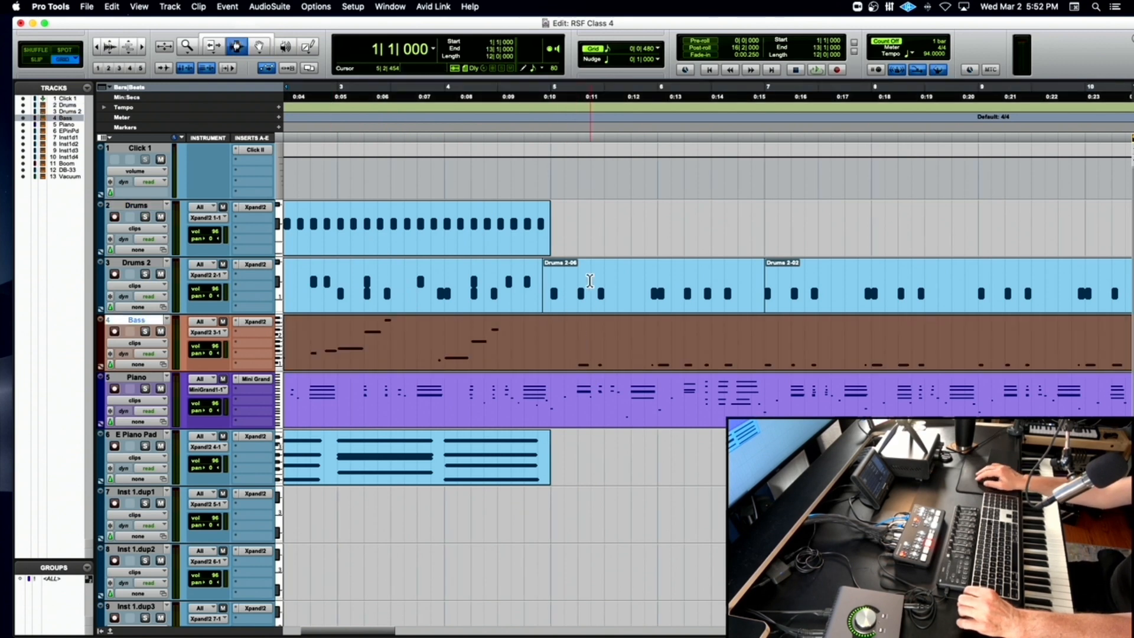
{"action": "left_click", "coordinate": [546, 296]}
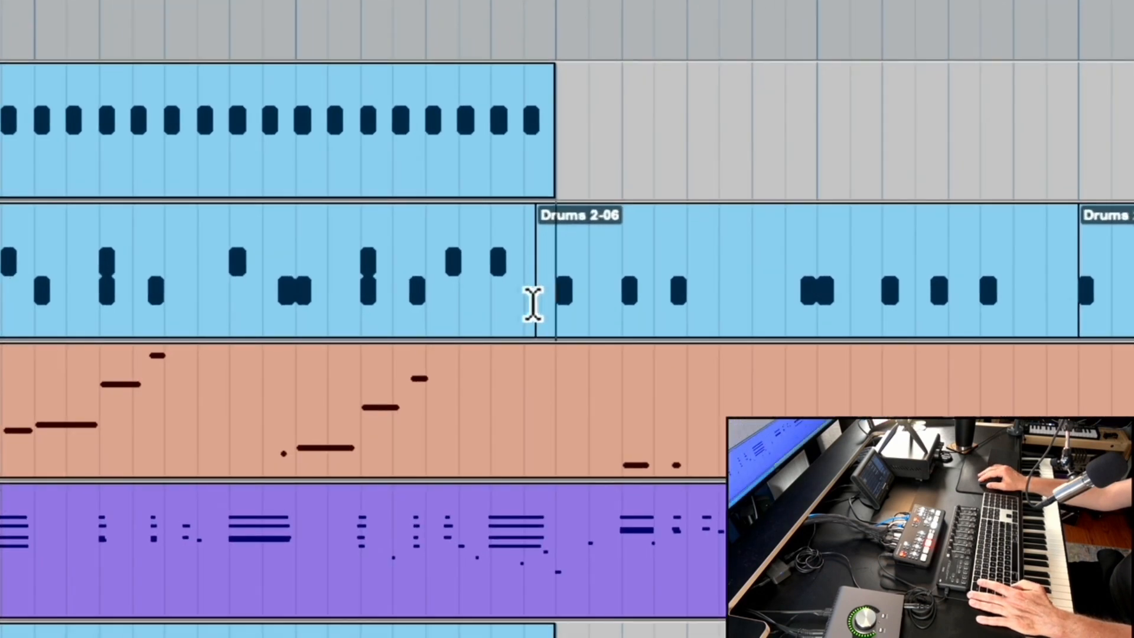
{"action": "left_click_drag", "start_coordinate": [533, 305], "coordinate": [579, 305]}
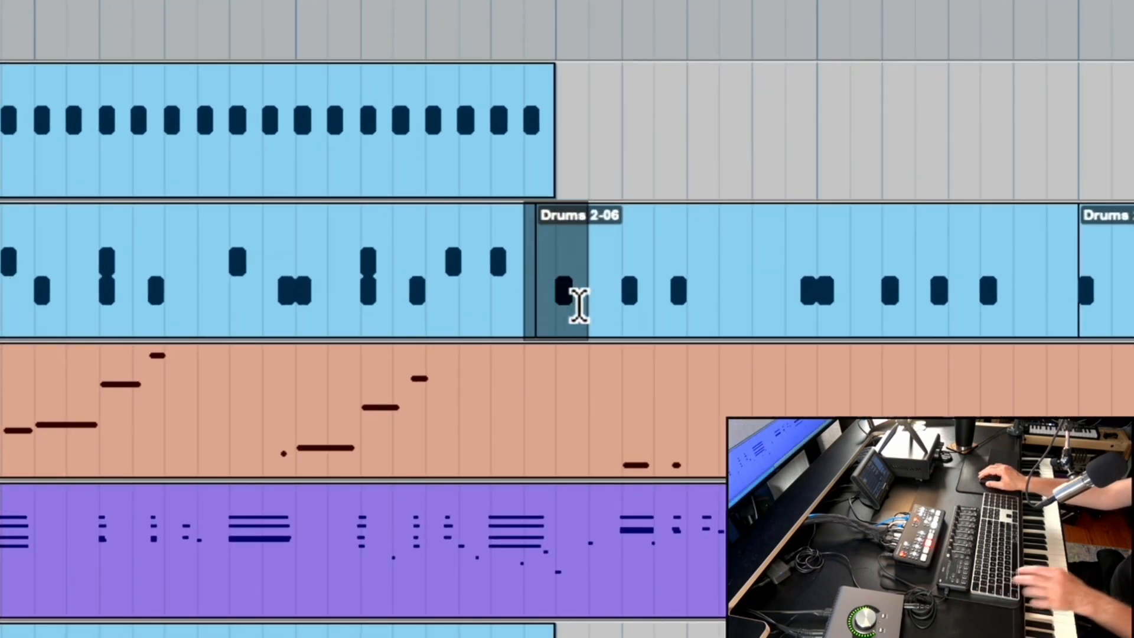
Merge-paste the copied Drums 2 note into the Bass track at 4|4|480 and play it back.
{"action": "left_click", "coordinate": [525, 409]}
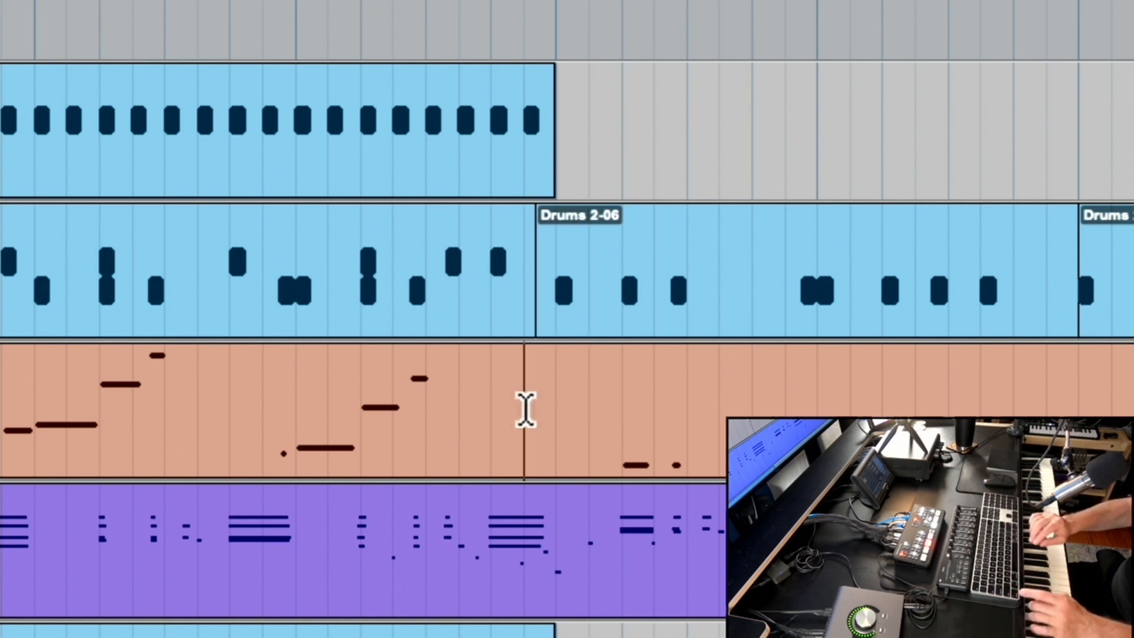
{"action": "key", "text": "alt+m"}
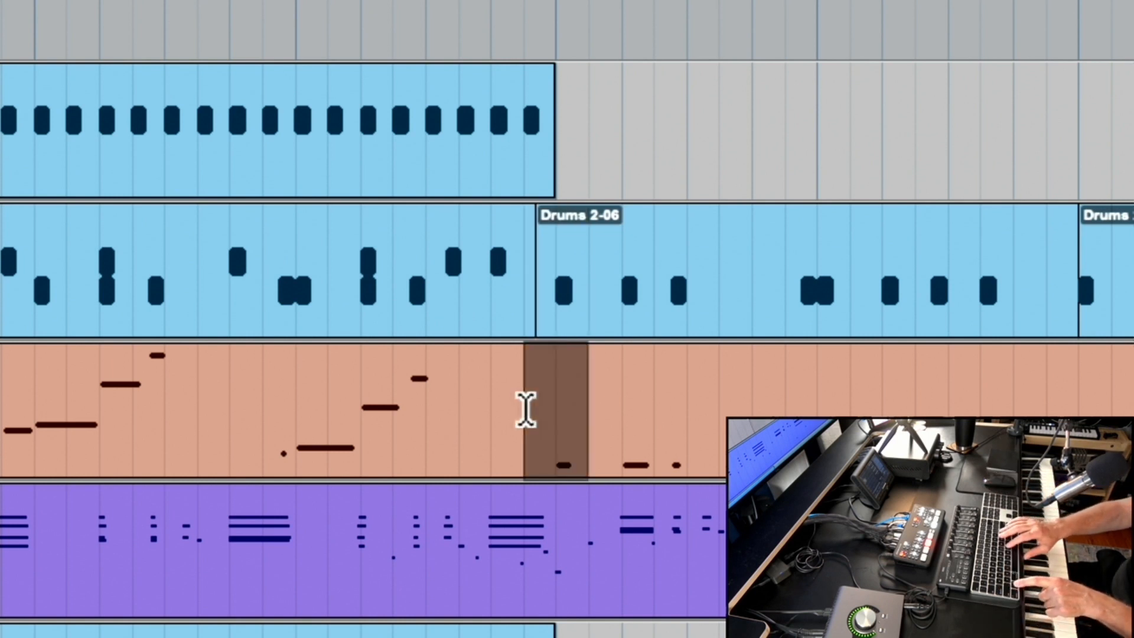
{"action": "key", "text": "space"}
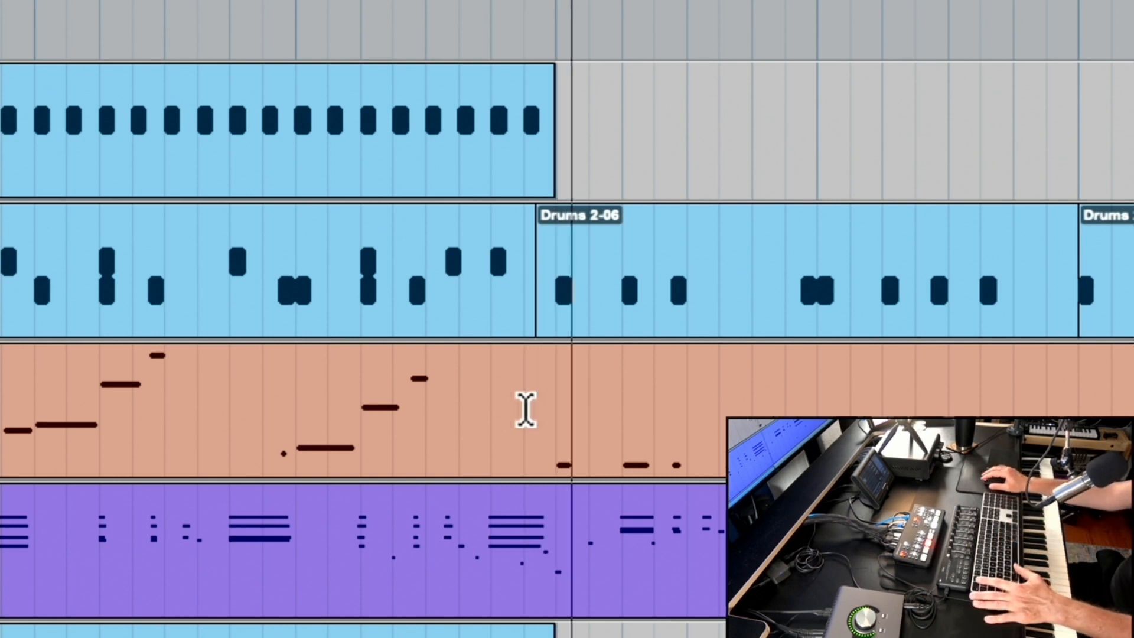
{"action": "key", "text": "space"}
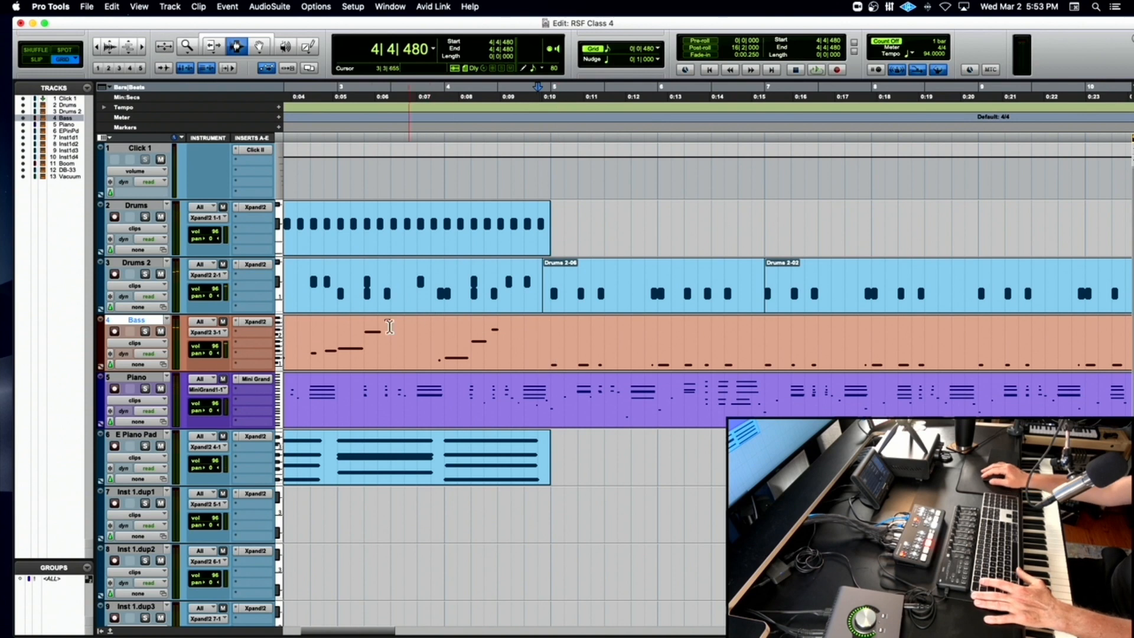
Open the Piano clip in the docked MIDI editor and place the playback cursor at 4|4|720.
{"action": "key", "text": "F8"}
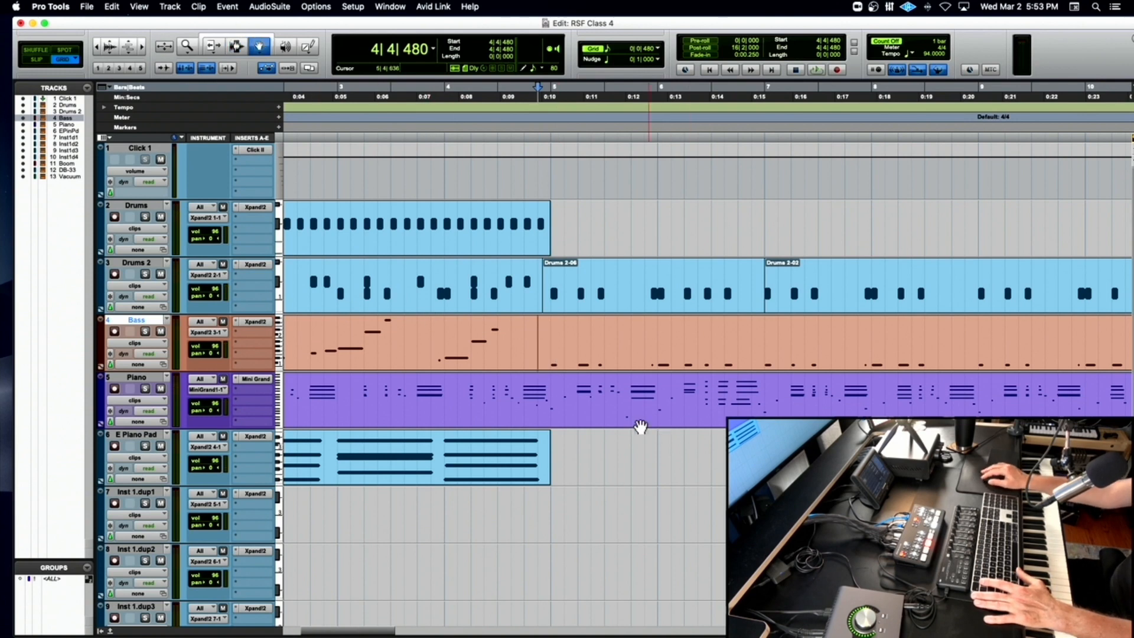
{"action": "left_click", "coordinate": [615, 417]}
{"action": "double_click", "coordinate": [615, 417]}
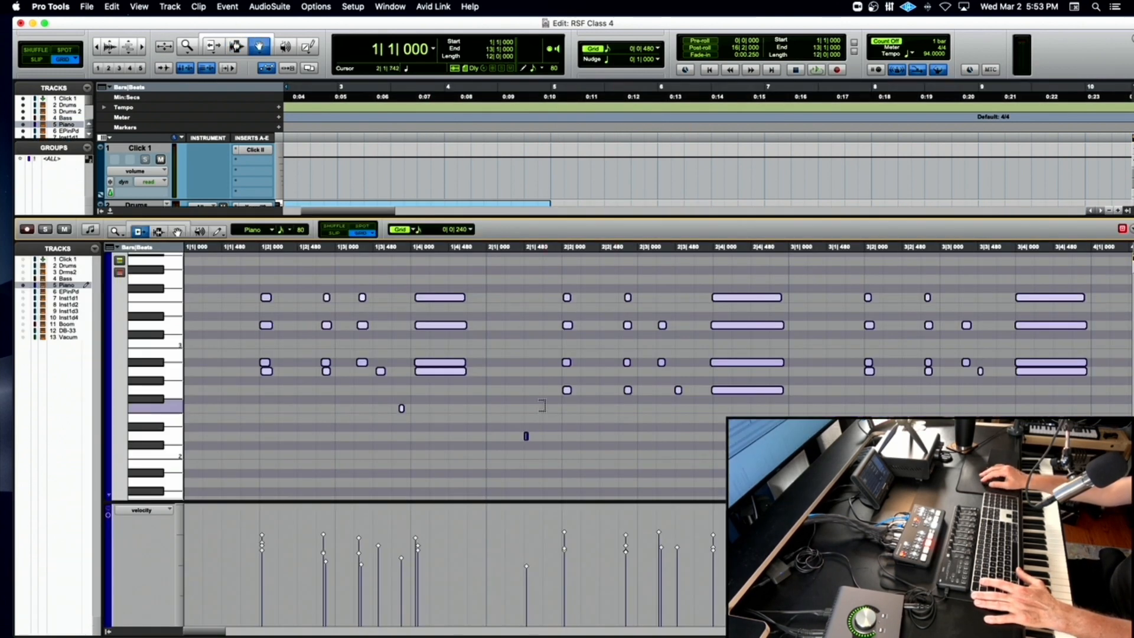
{"action": "scroll", "coordinate": [739, 258], "scroll_direction": "right", "scroll_amount": 5}
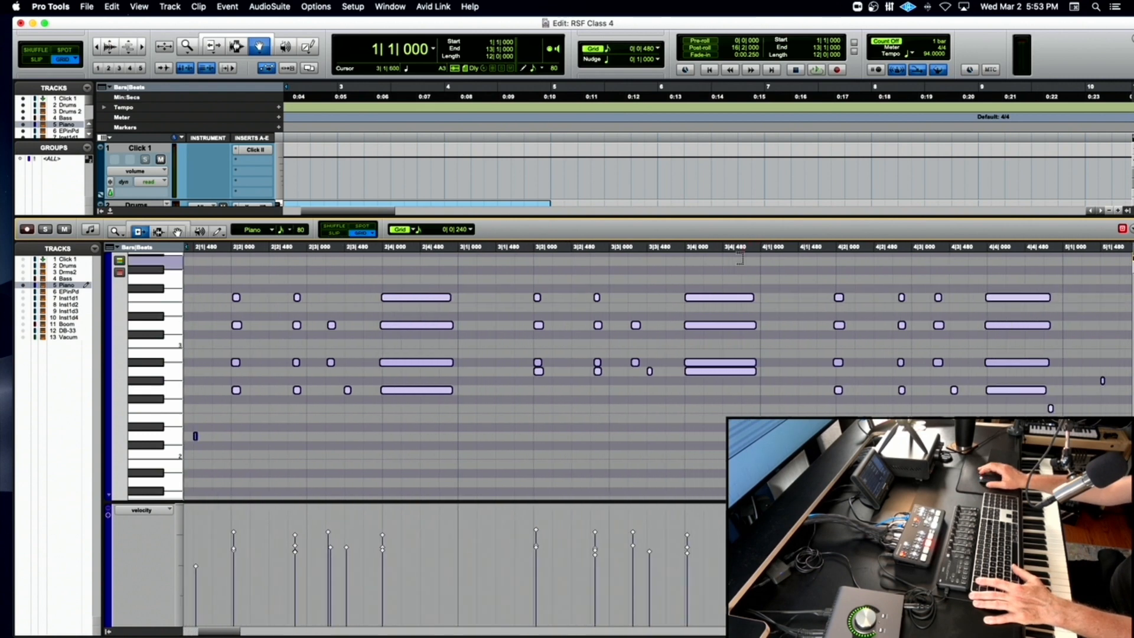
{"action": "scroll", "coordinate": [739, 258], "scroll_direction": "right", "scroll_amount": 5}
{"action": "left_click", "coordinate": [591, 247]}
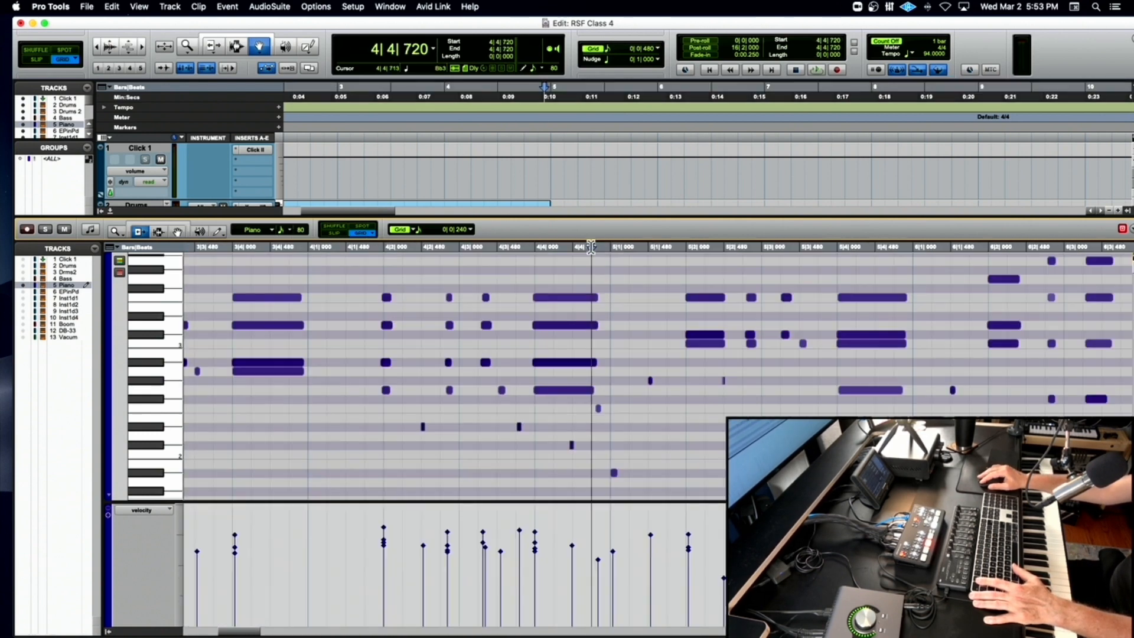
Play the passage from 4|4|720, solo the Piano track, and play the passage again.
{"action": "key", "text": "space"}
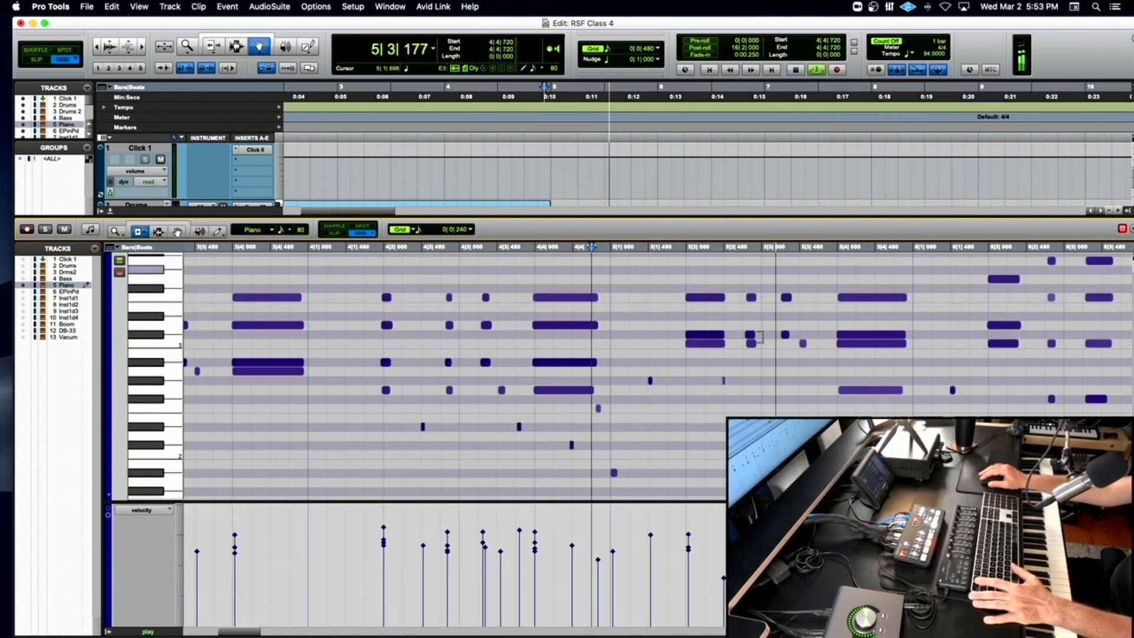
{"action": "scroll", "coordinate": [455, 378], "scroll_direction": "down", "scroll_amount": 3}
{"action": "key", "text": "space"}
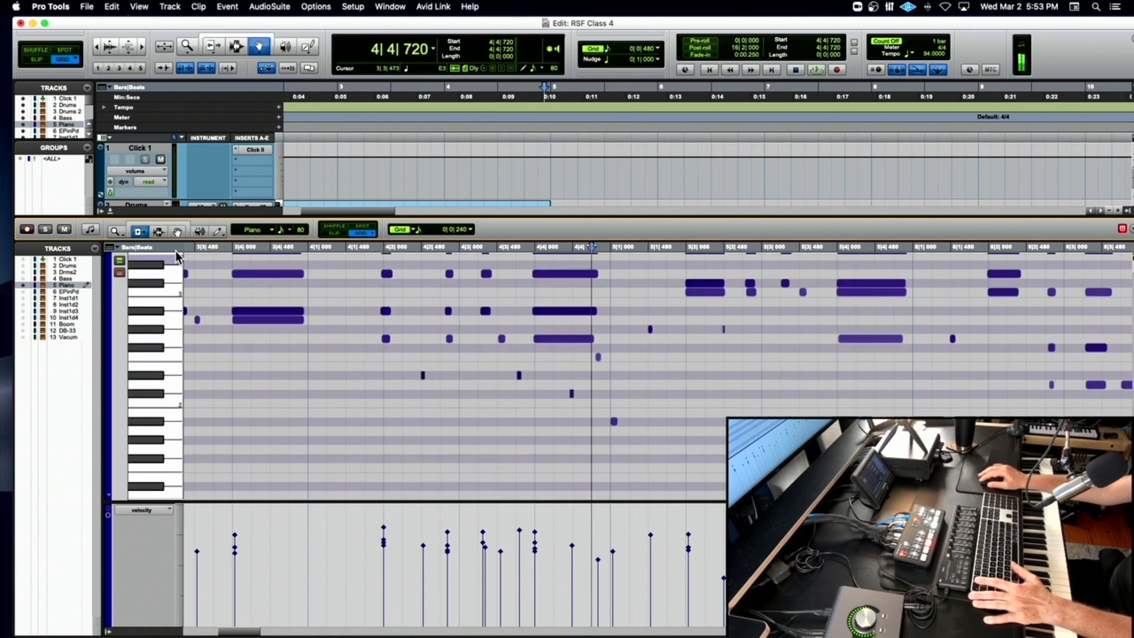
{"action": "left_click", "coordinate": [46, 229]}
{"action": "key", "text": "space"}
{"action": "key", "text": "space"}
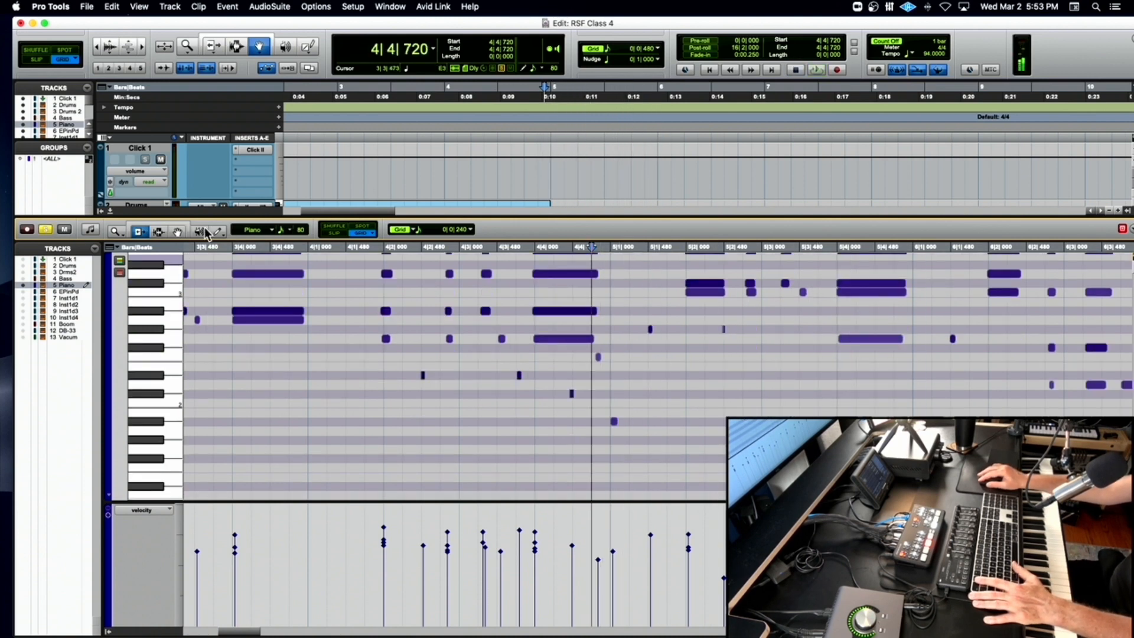
Audition the low Piano notes around bar 5 with the Grabber tool, and play from the note at 5|3|796.
{"action": "left_click", "coordinate": [177, 232]}
{"action": "left_click", "coordinate": [614, 421]}
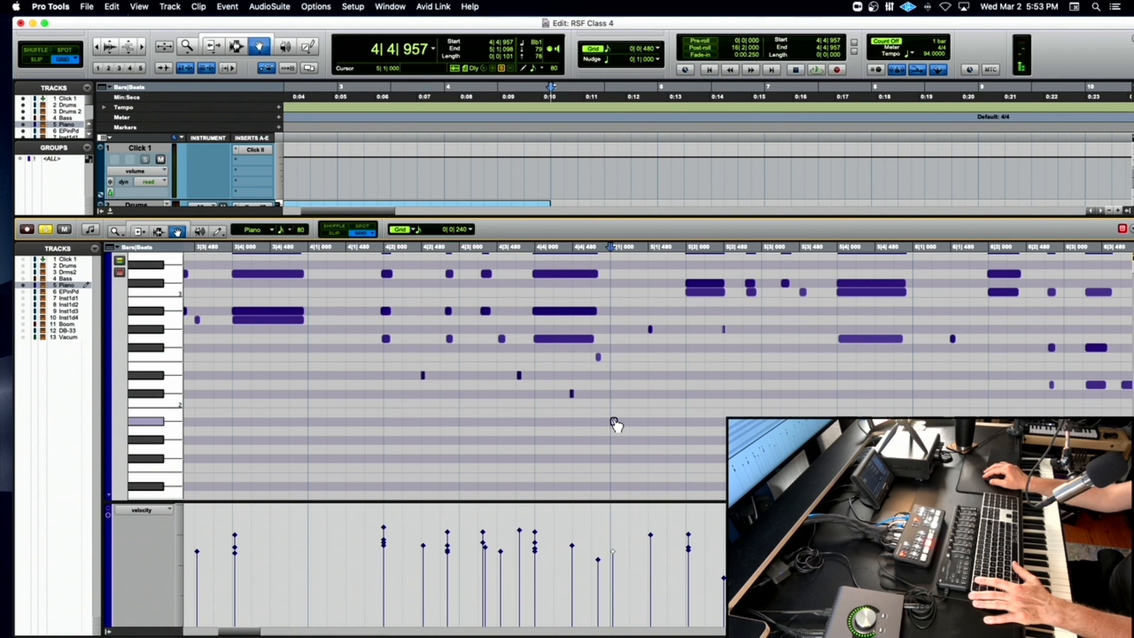
{"action": "left_click", "coordinate": [825, 465]}
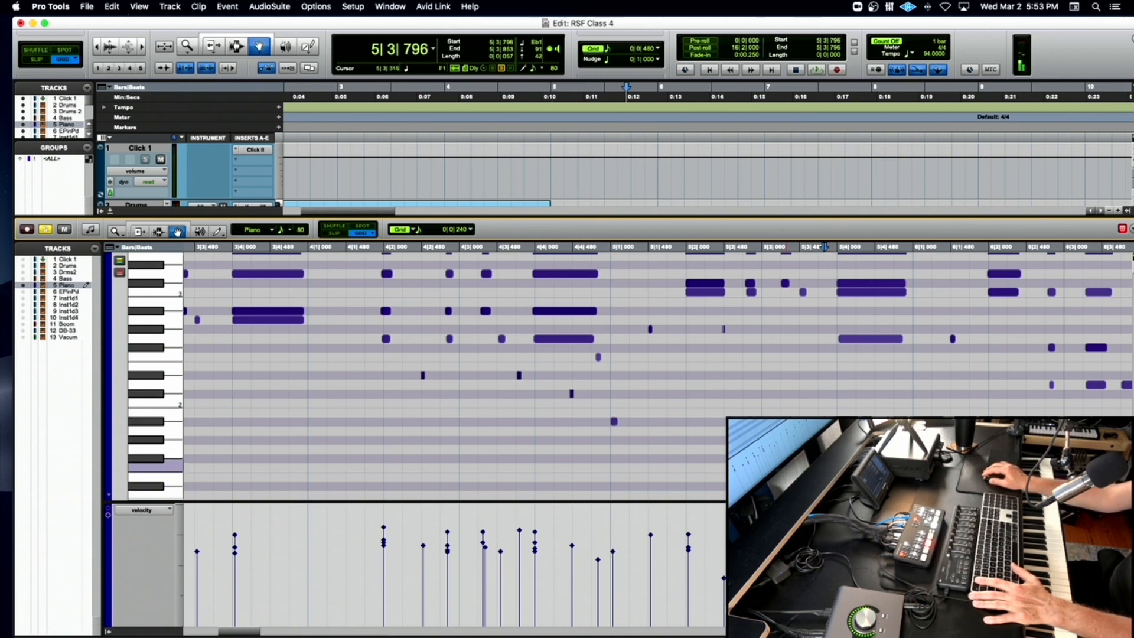
{"action": "key", "text": "space"}
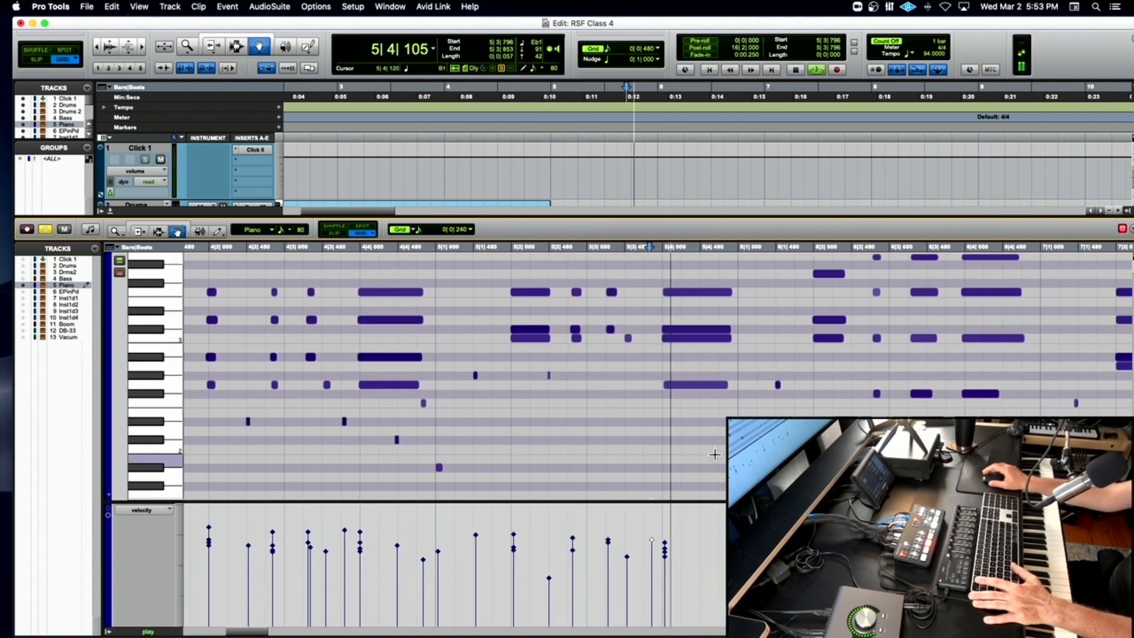
{"action": "key", "text": "space"}
Audition the low Piano notes at 6|1|039 and 6|2|775, and play from the one at 6|2|775.
{"action": "left_click", "coordinate": [606, 478]}
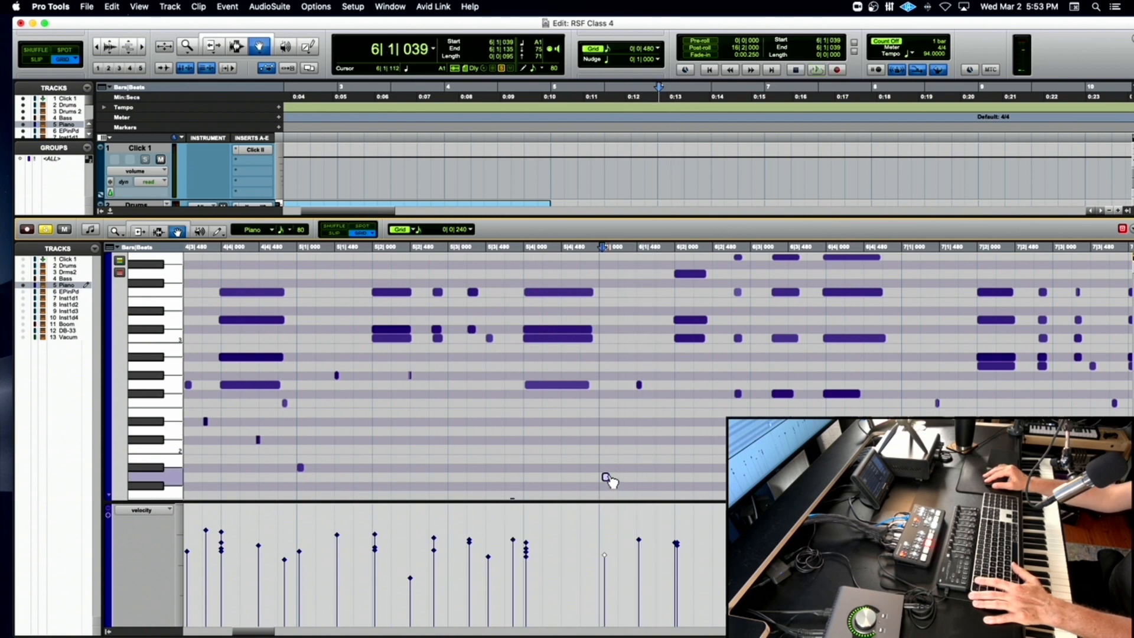
{"action": "scroll", "coordinate": [608, 478], "scroll_direction": "down", "scroll_amount": 3}
{"action": "scroll", "coordinate": [489, 435], "scroll_direction": "down", "scroll_amount": 1}
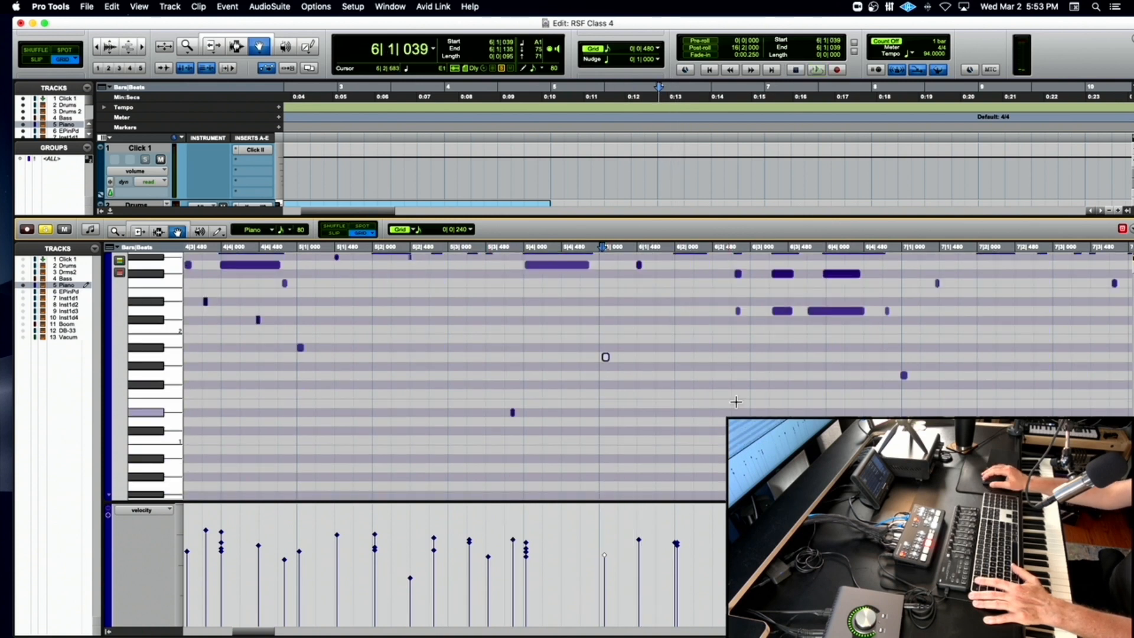
{"action": "left_click", "coordinate": [738, 311]}
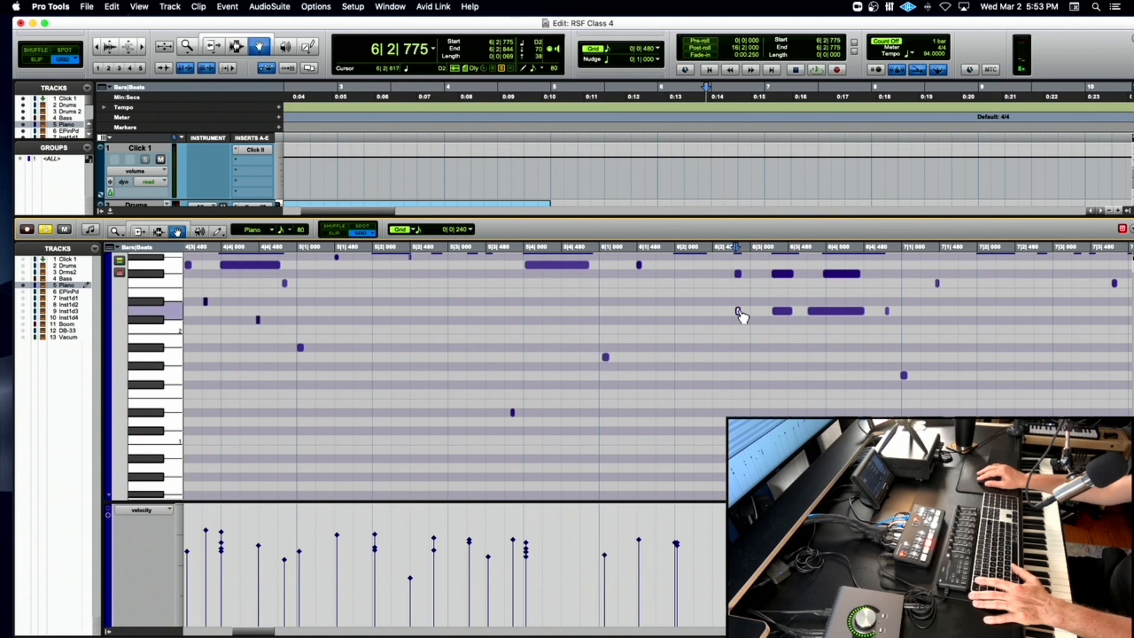
{"action": "key", "text": "space"}
{"action": "key", "text": "space"}
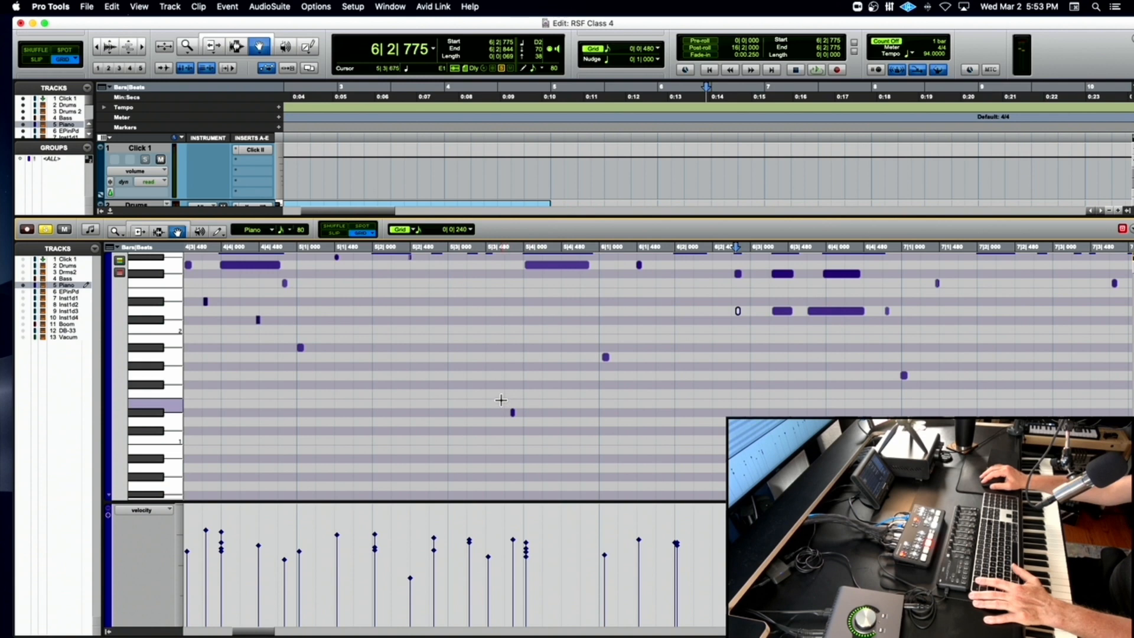
Close the Piano notes in the docked MIDI editor, and open and close the Bass clip there.
{"action": "left_click", "coordinate": [110, 214]}
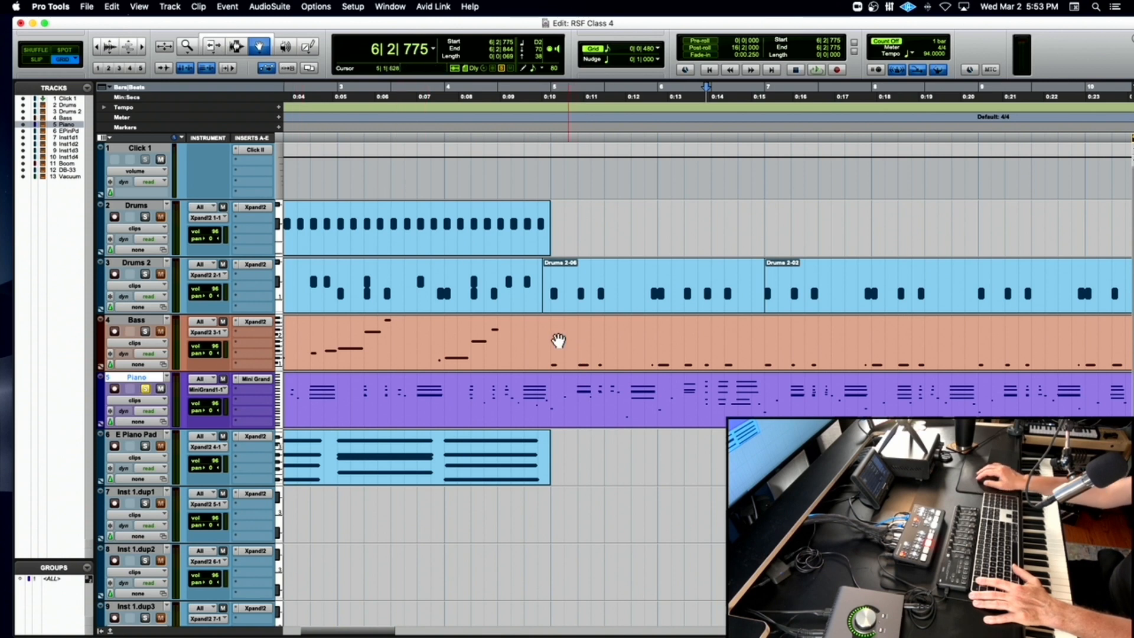
{"action": "key", "text": "super+bracketright"}
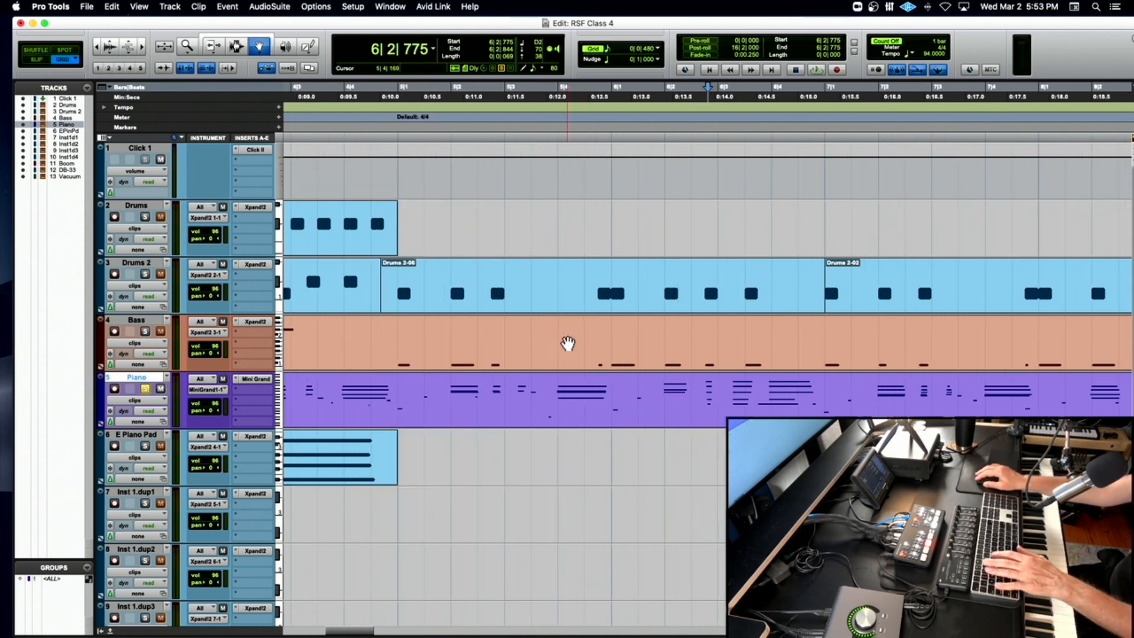
{"action": "double_click", "coordinate": [436, 344]}
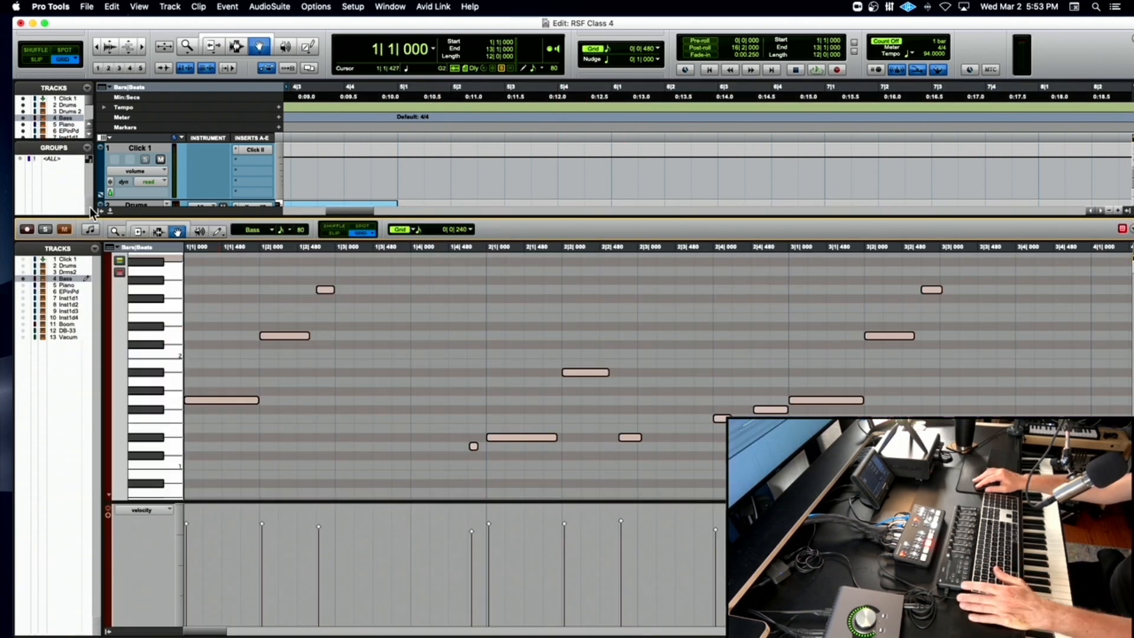
{"action": "key", "text": "ctrl+alt+equal"}
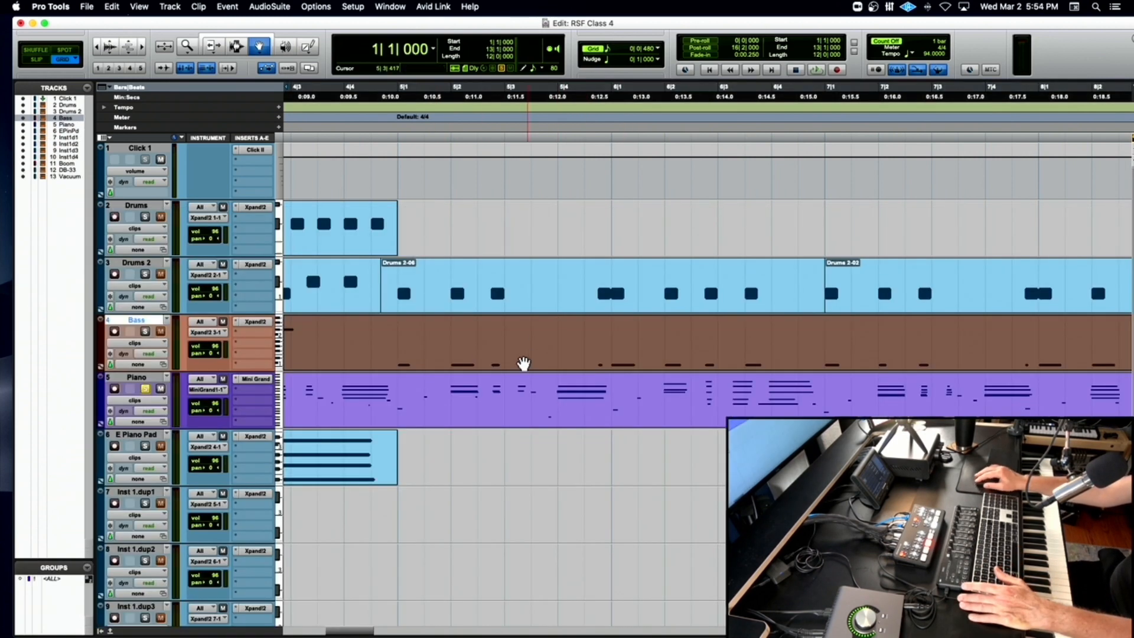
Separate the Bass clip at 4|4|480 with the Selector tool, and place the cursor at 4|4|000 on the Bass track.
{"action": "left_click", "coordinate": [236, 47]}
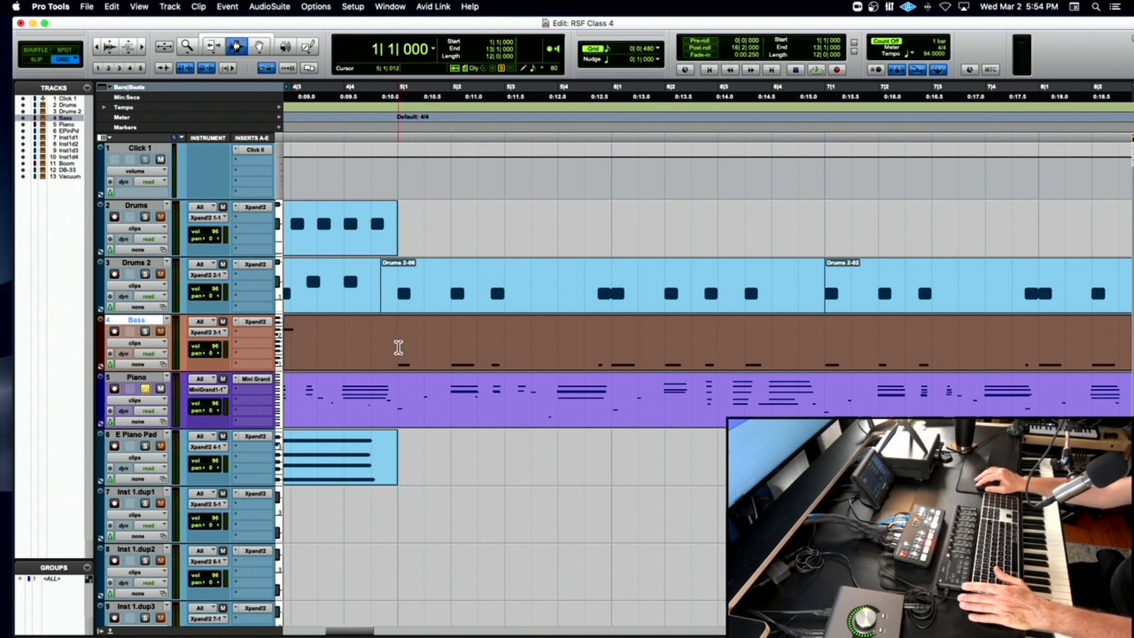
{"action": "left_click", "coordinate": [369, 352]}
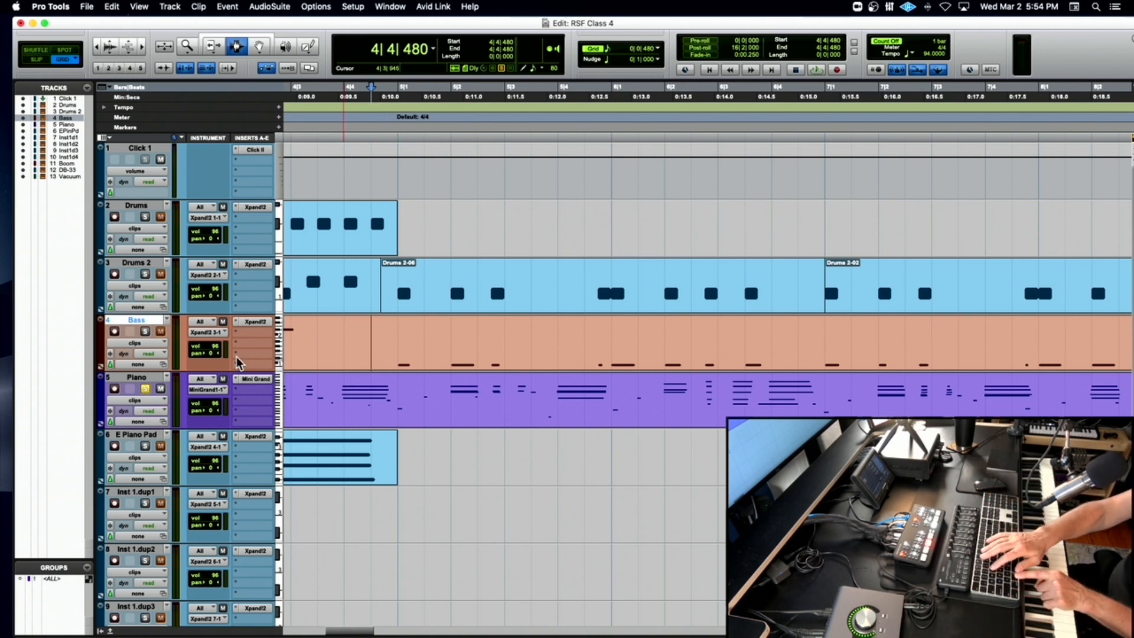
{"action": "key", "text": "super+e"}
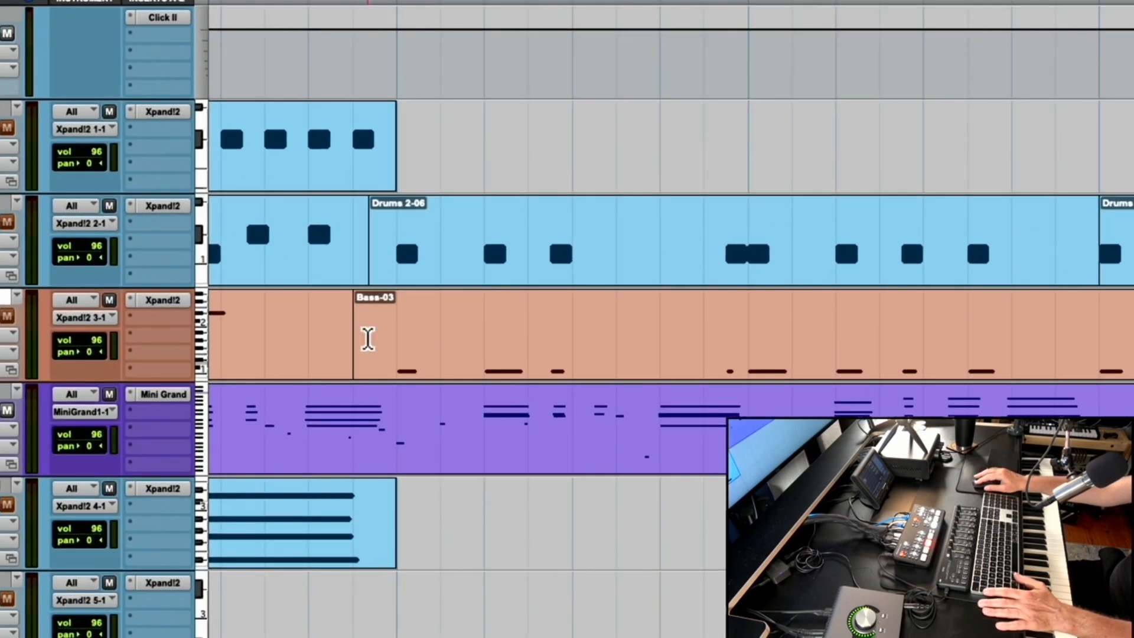
{"action": "left_click", "coordinate": [335, 340]}
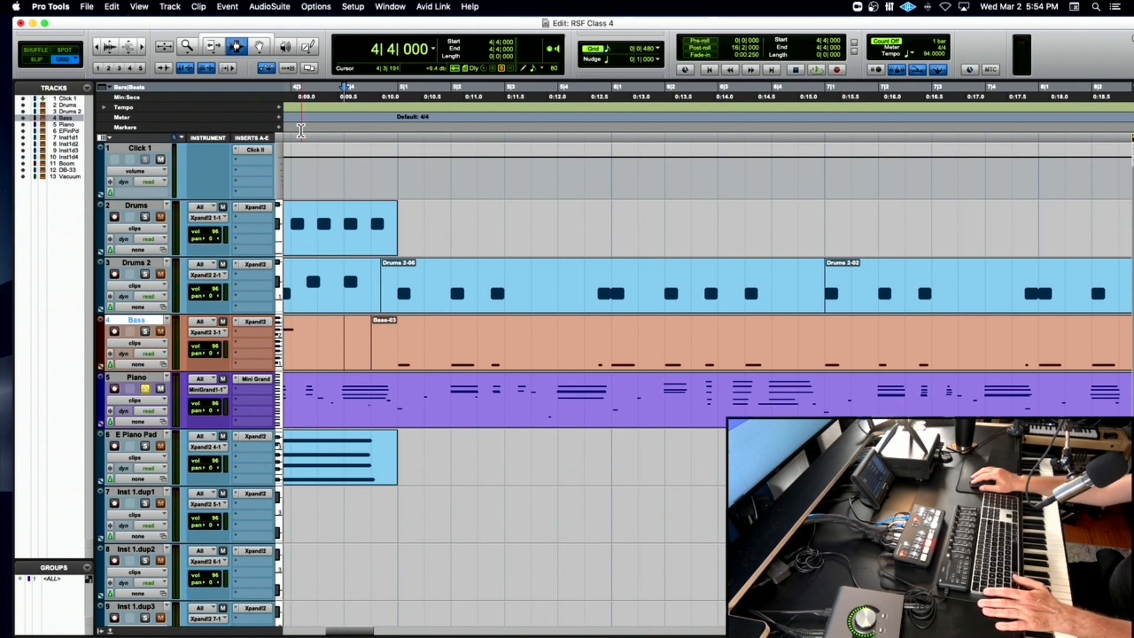
Open the Bass clip after the split in the MIDI editor, raise its note at 5|1|000 to Bb1, and play it with Bass soloed.
{"action": "left_click", "coordinate": [265, 56]}
{"action": "double_click", "coordinate": [413, 362]}
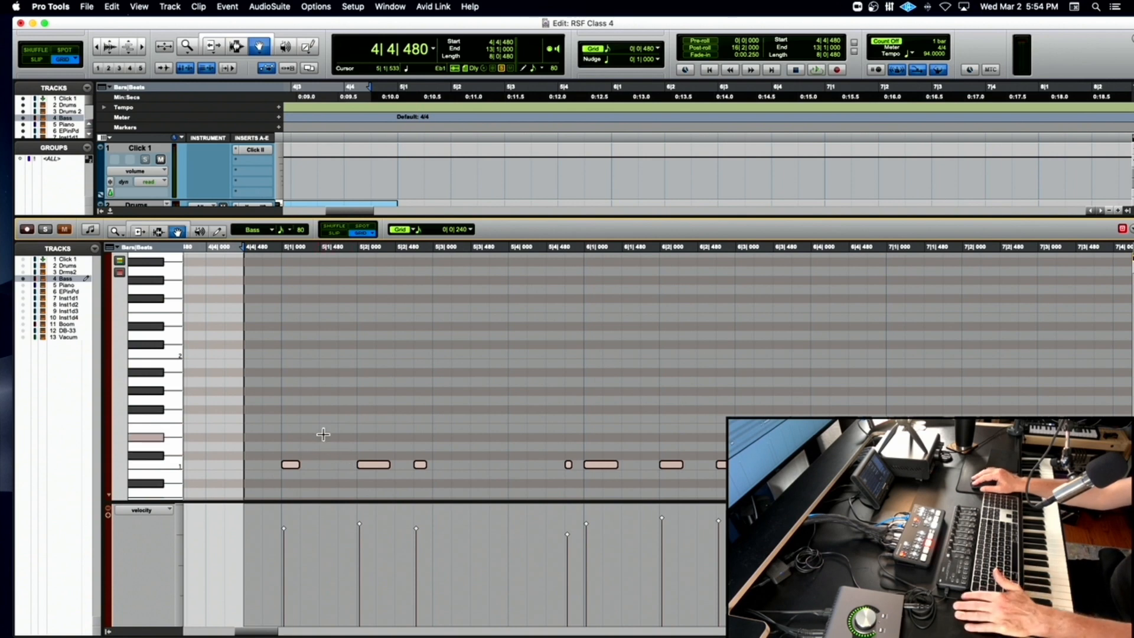
{"action": "left_click", "coordinate": [321, 435]}
{"action": "left_click", "coordinate": [289, 465]}
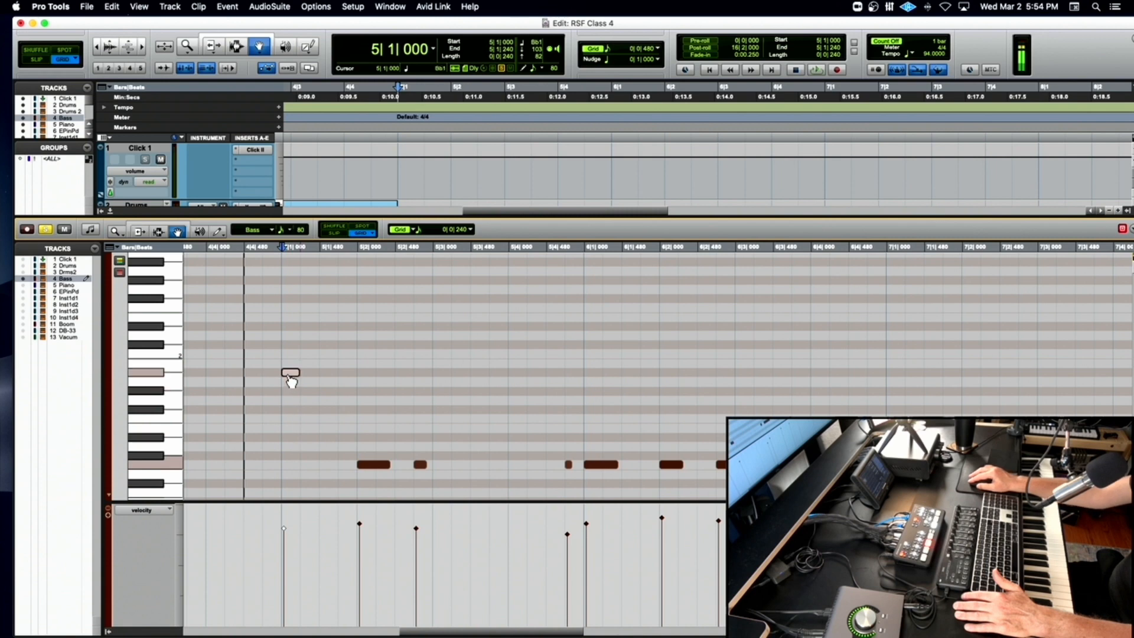
{"action": "key", "text": "space"}
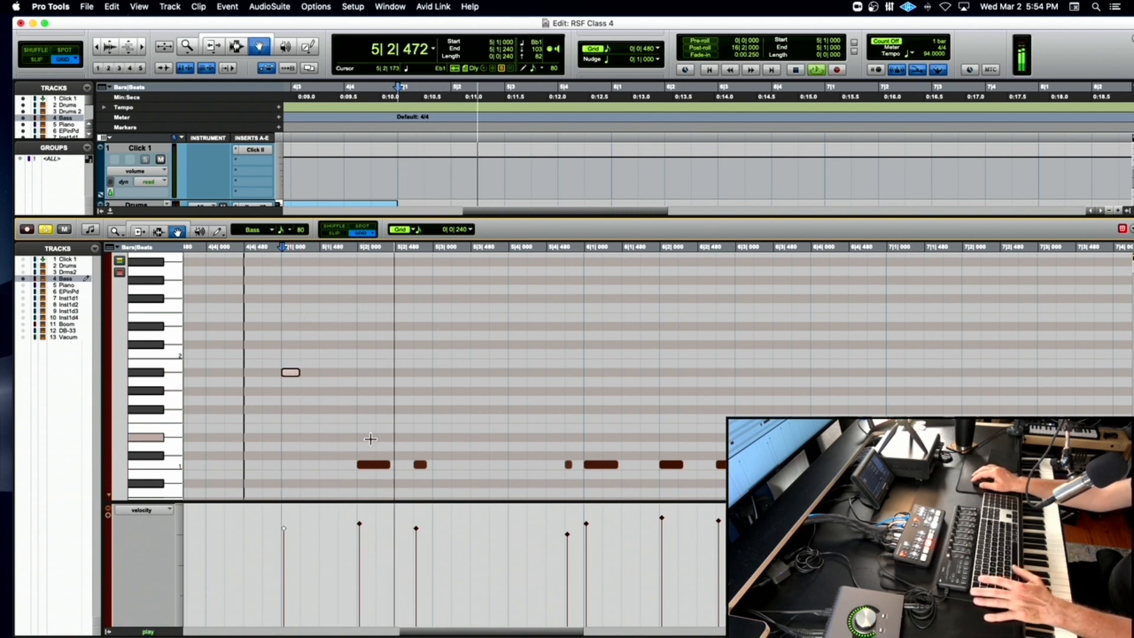
{"action": "key", "text": "space"}
Raise the two Bass notes at 5|2|000 and 5|2|720 to Bb1, and audition from 5|1|000.
{"action": "left_click_drag", "start_coordinate": [354, 443], "coordinate": [452, 476]}
{"action": "left_click_drag", "start_coordinate": [382, 451], "coordinate": [384, 386]}
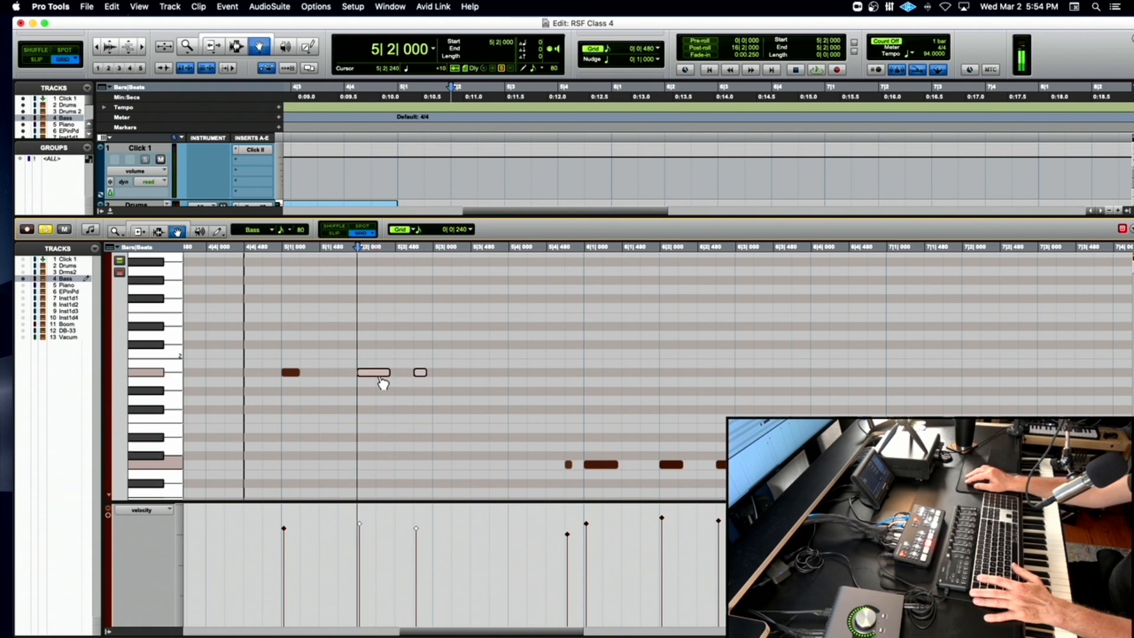
{"action": "left_click", "coordinate": [280, 248]}
{"action": "key", "text": "space"}
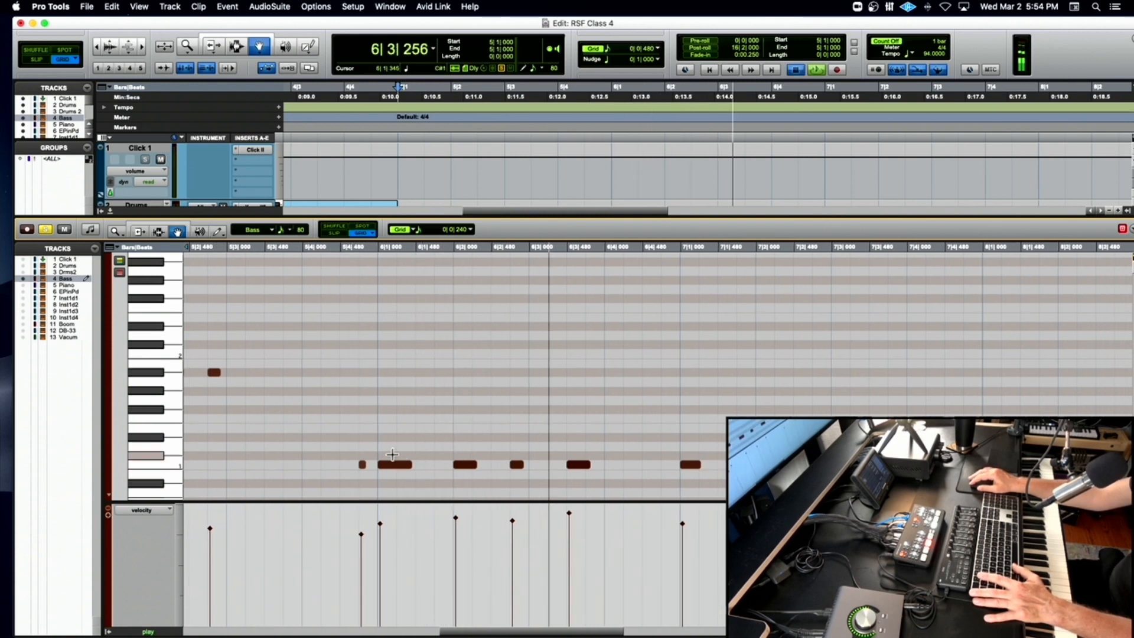
{"action": "key", "text": "space"}
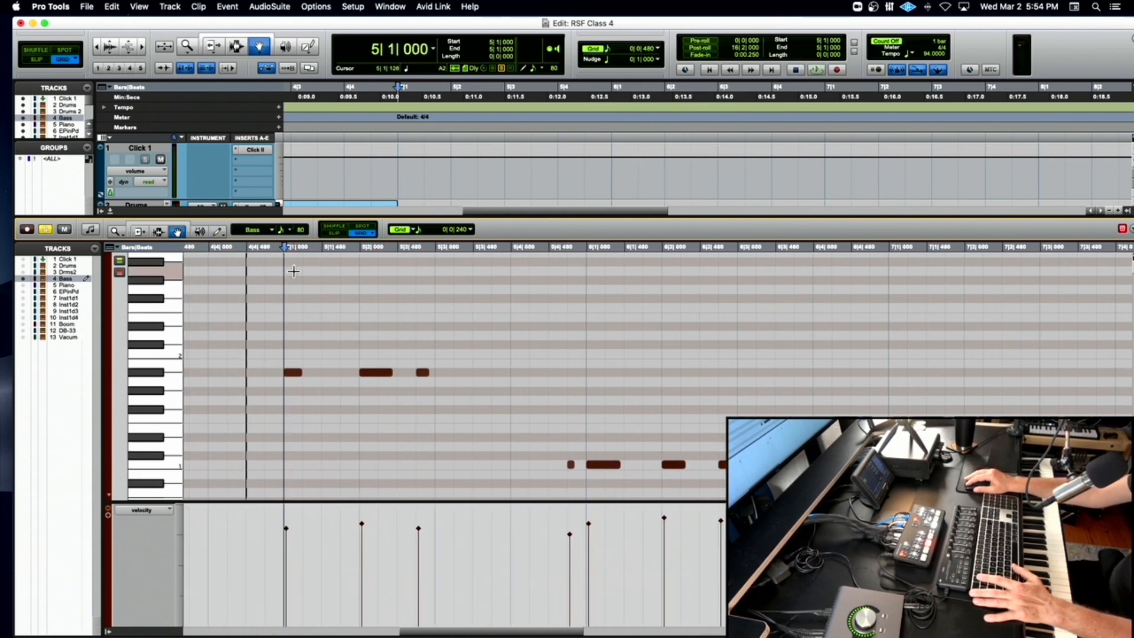
{"action": "key", "text": "space"}
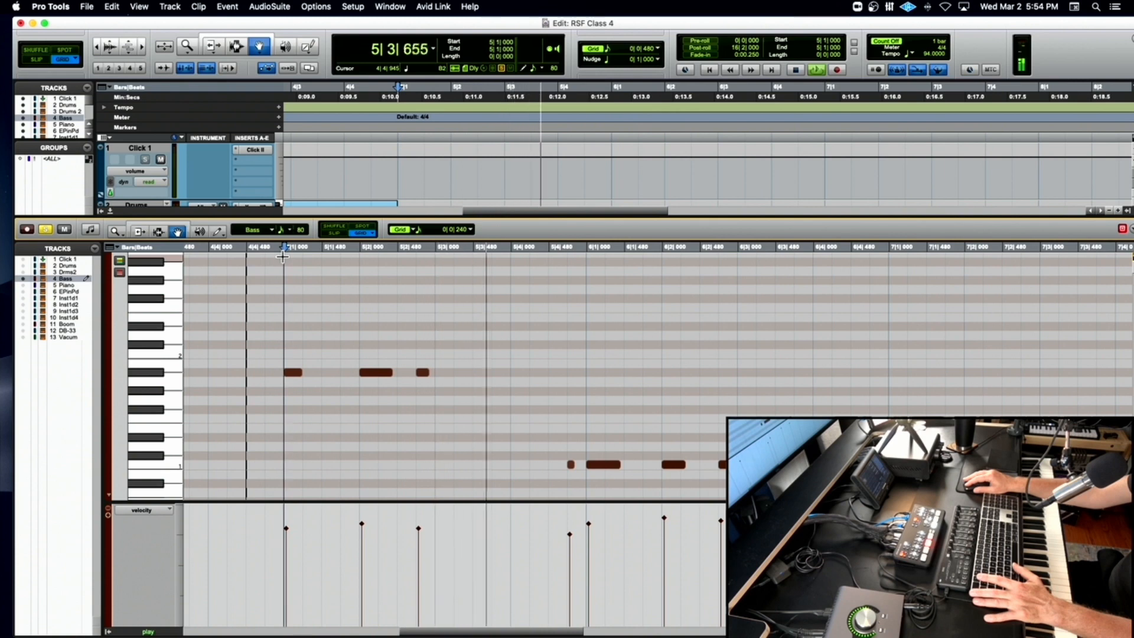
{"action": "key", "text": "space"}
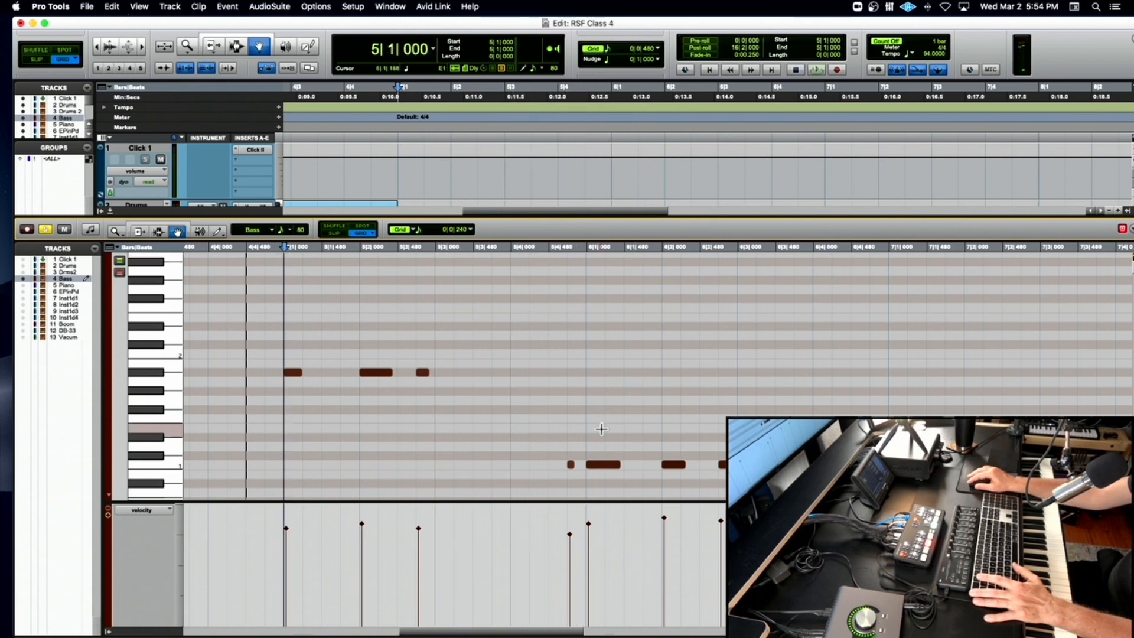
Raise the two Bass notes on beats 1 and 2 of bar 6 to A1, and play from there.
{"action": "left_click_drag", "start_coordinate": [601, 429], "coordinate": [709, 475]}
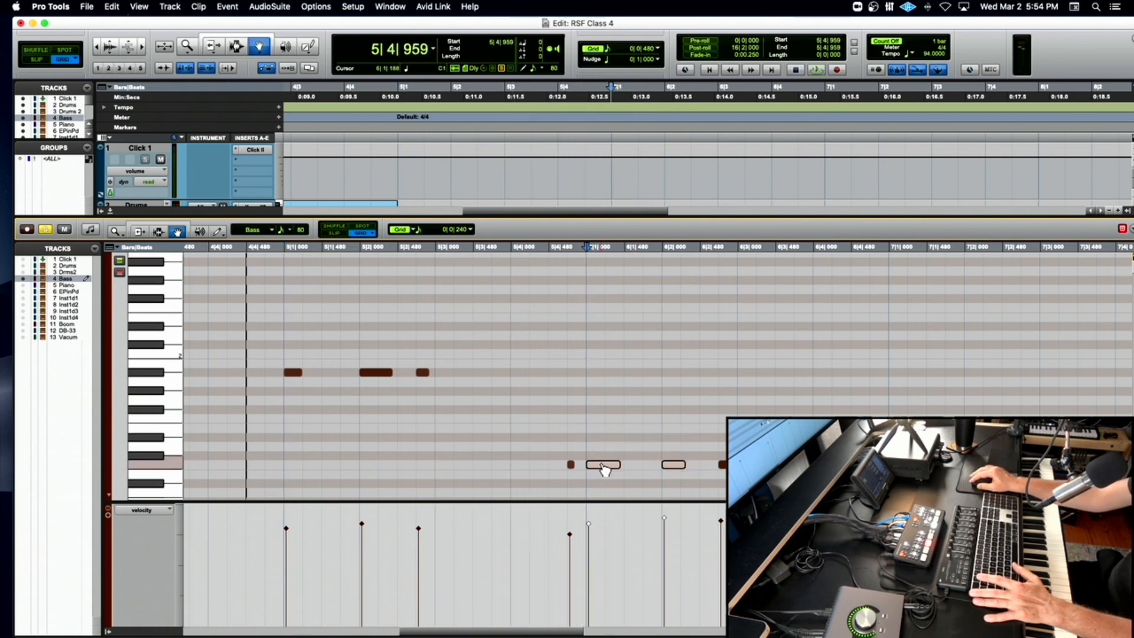
{"action": "left_click_drag", "start_coordinate": [601, 425], "coordinate": [601, 397]}
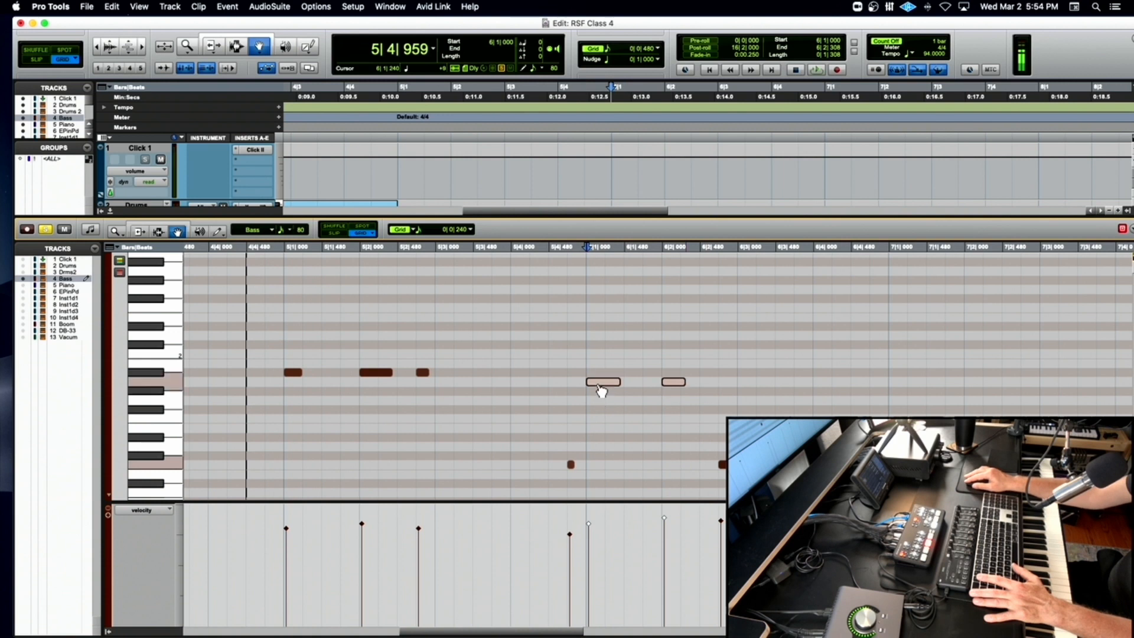
{"action": "key", "text": "space"}
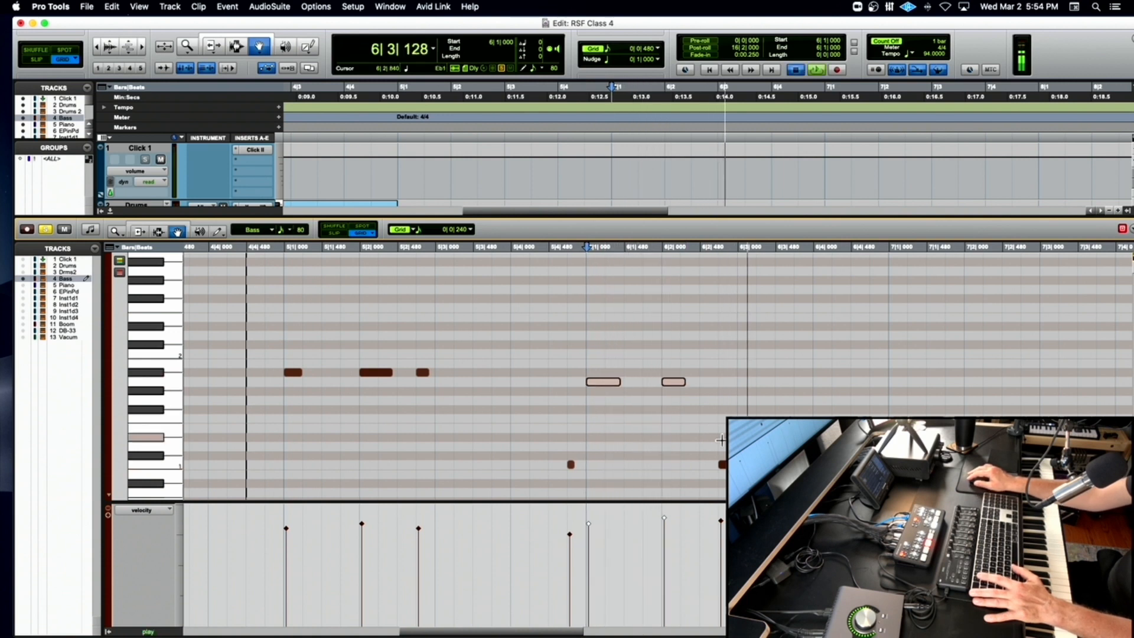
{"action": "key", "text": "space"}
Raise the group of Bass notes from 6|2|720 into bar 7 by two semitones, and play from there.
{"action": "left_click_drag", "start_coordinate": [707, 440], "coordinate": [830, 484]}
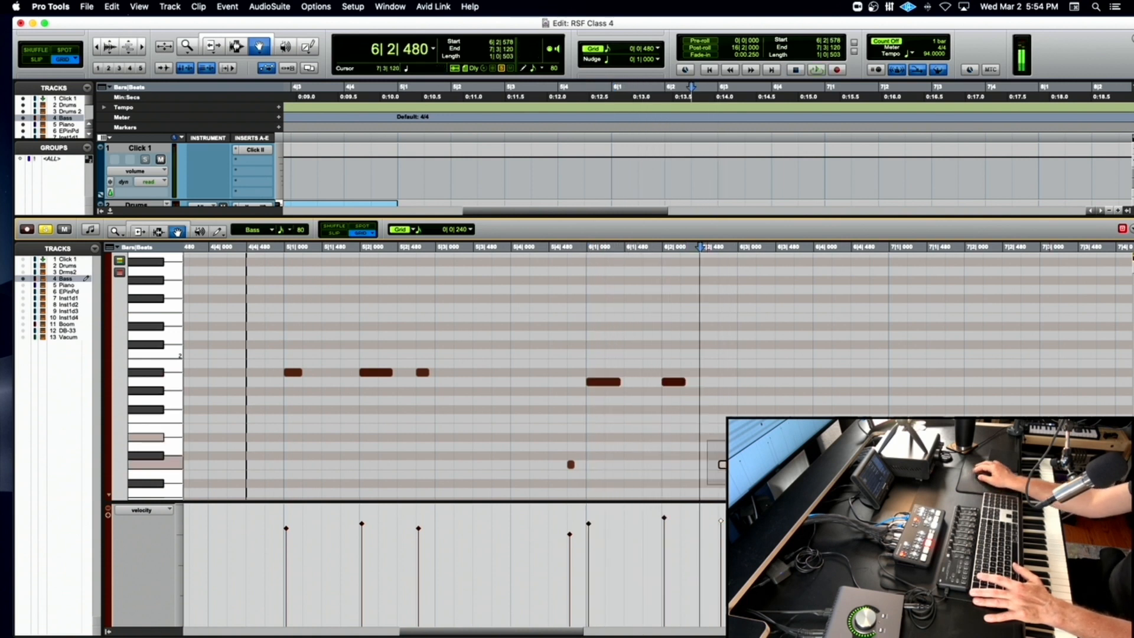
{"action": "left_click_drag", "start_coordinate": [1049, 484], "coordinate": [1049, 481]}
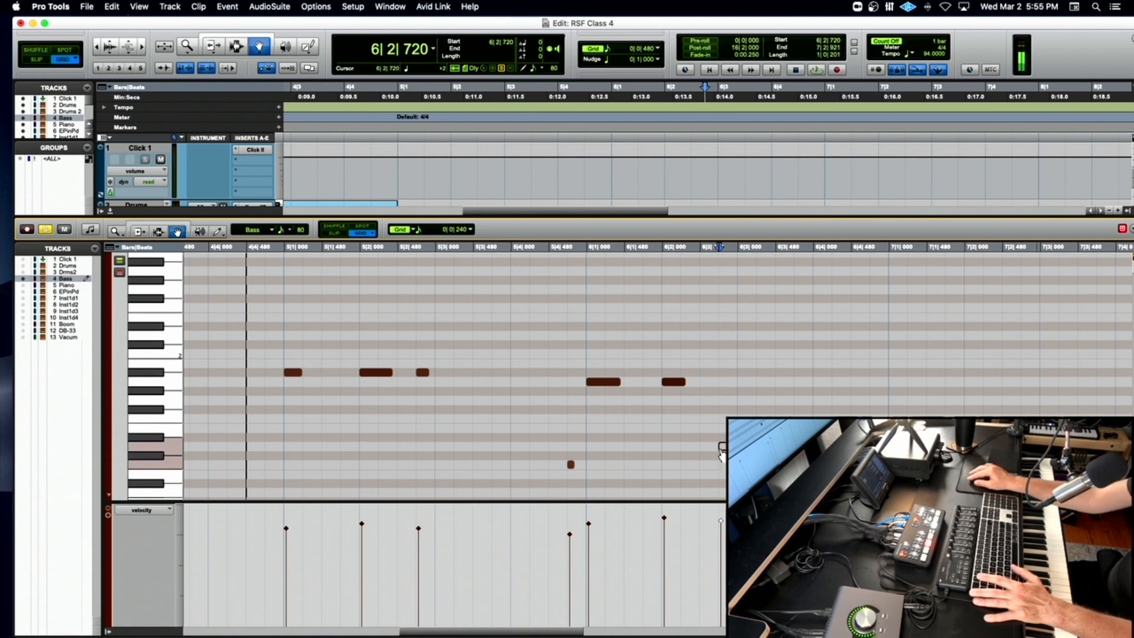
{"action": "key", "text": "space"}
{"action": "key", "text": "space"}
Raise the short Bass note at 5|4|720 to Eb1, and audition the line from 5|1|000.
{"action": "left_click", "coordinate": [570, 464]}
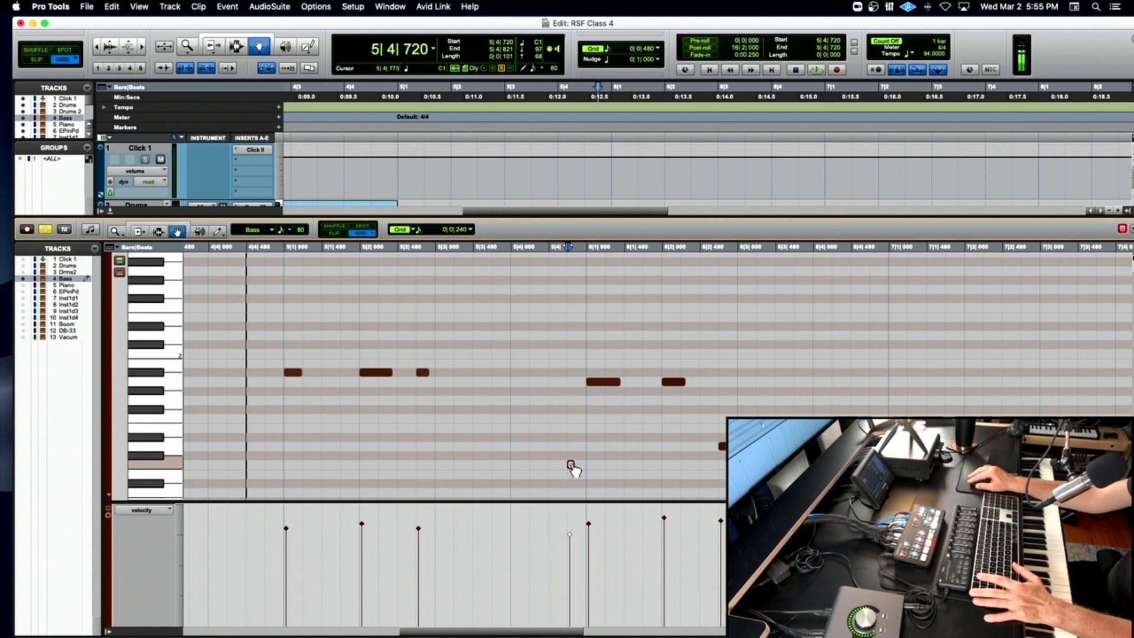
{"action": "key", "text": "space"}
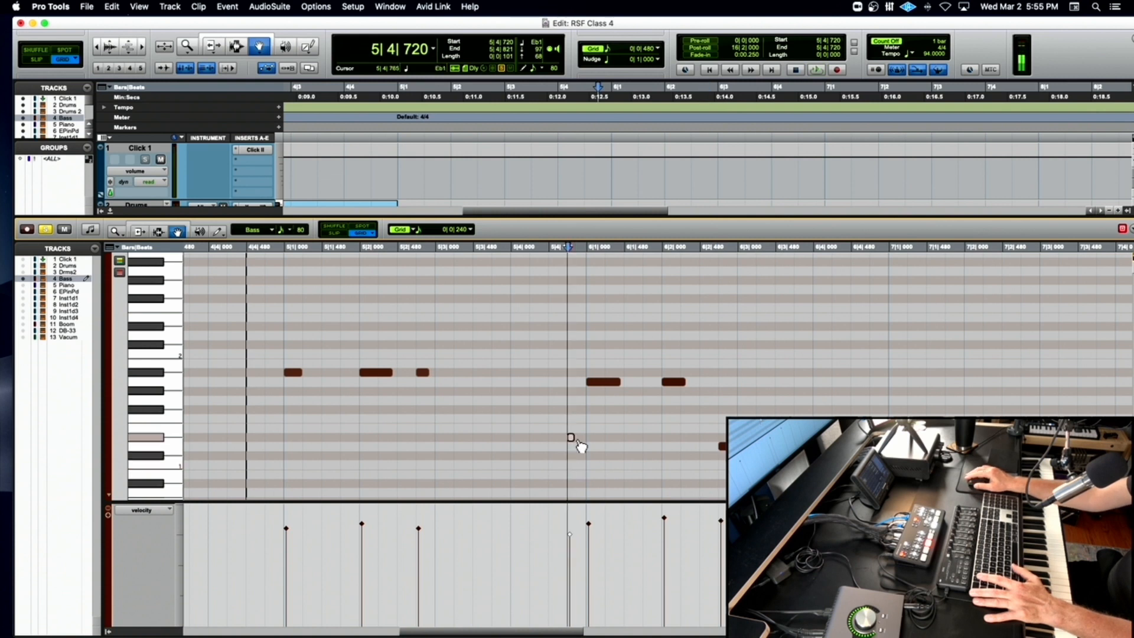
{"action": "key", "text": "space"}
{"action": "left_click", "coordinate": [281, 247]}
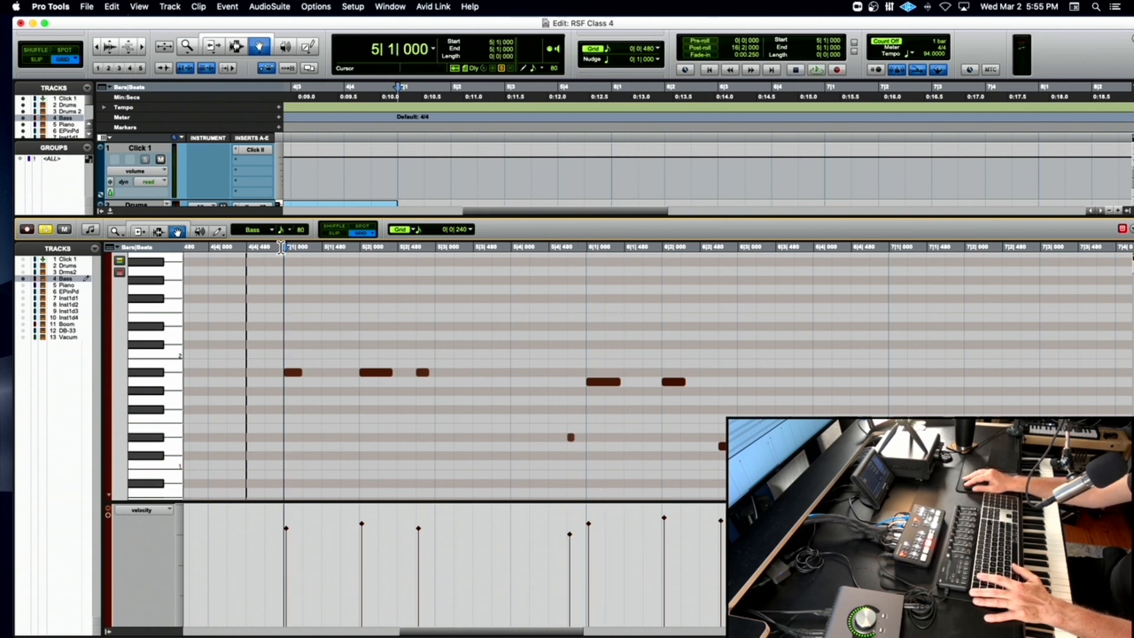
{"action": "key", "text": "space"}
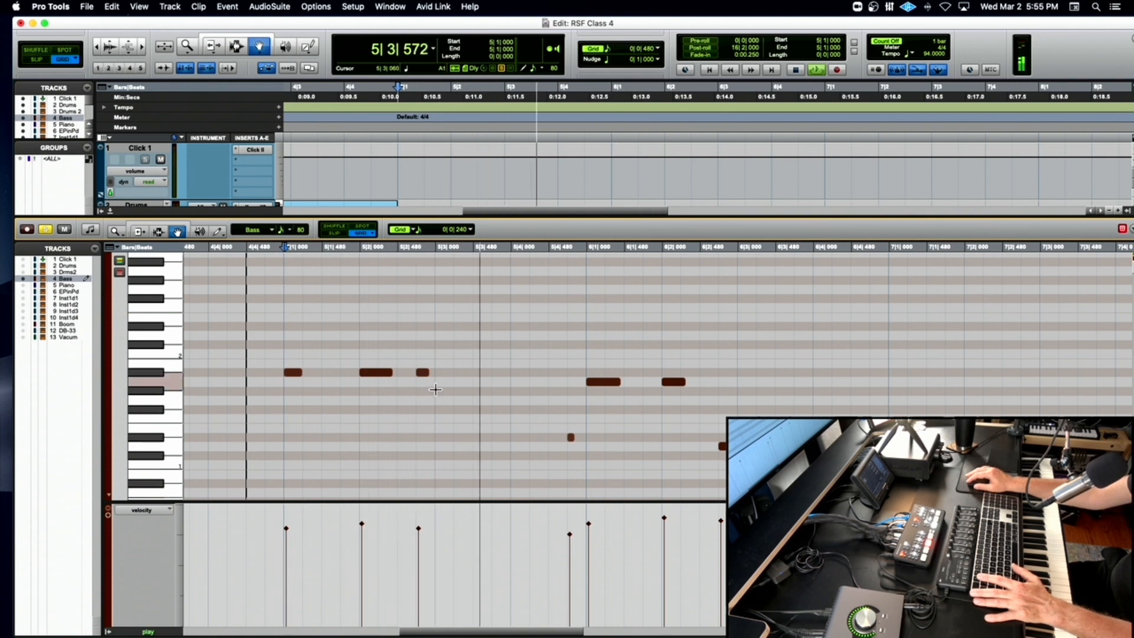
{"action": "key", "text": "space"}
Lower the Bass note at 5|2|720 to E1, extend its end to 5|3|480 with the Trim tool, and play from 5|1|000.
{"action": "left_click", "coordinate": [423, 372]}
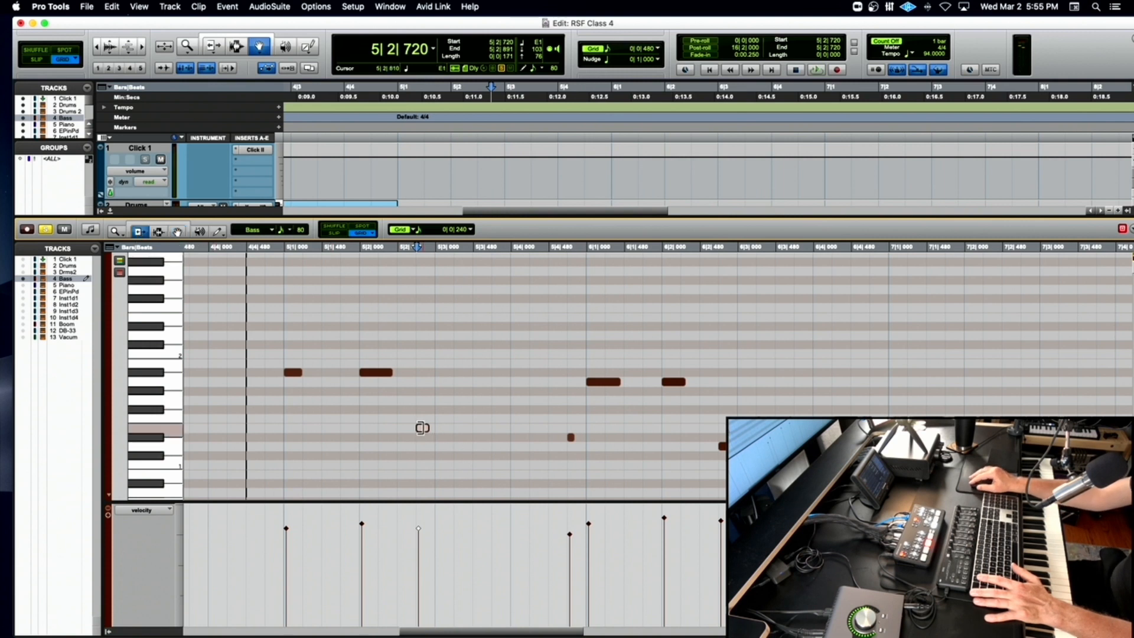
{"action": "left_click", "coordinate": [282, 251]}
{"action": "key", "text": "space"}
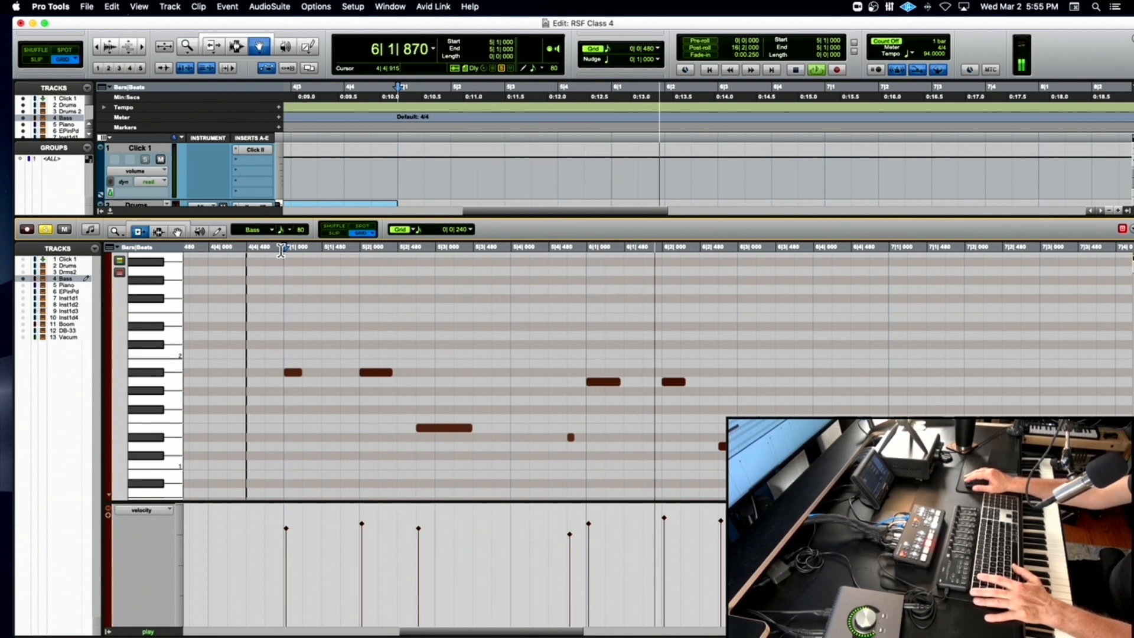
{"action": "key", "text": "space"}
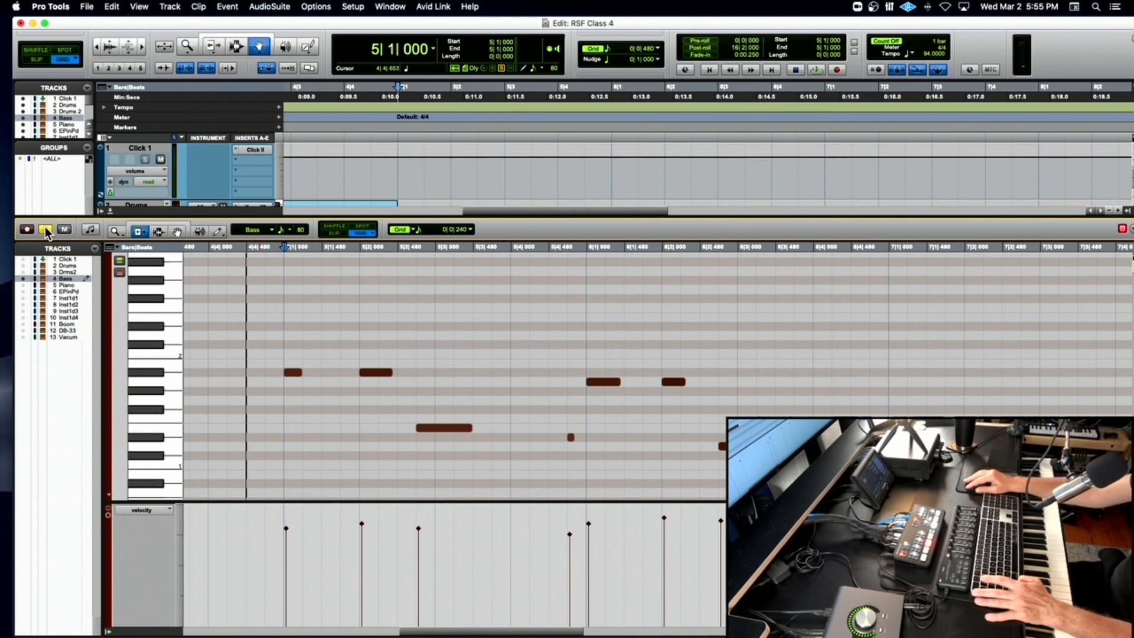
Unsolo the Bass track and play it together with the other tracks from 4|4|720.
{"action": "key", "text": "space"}
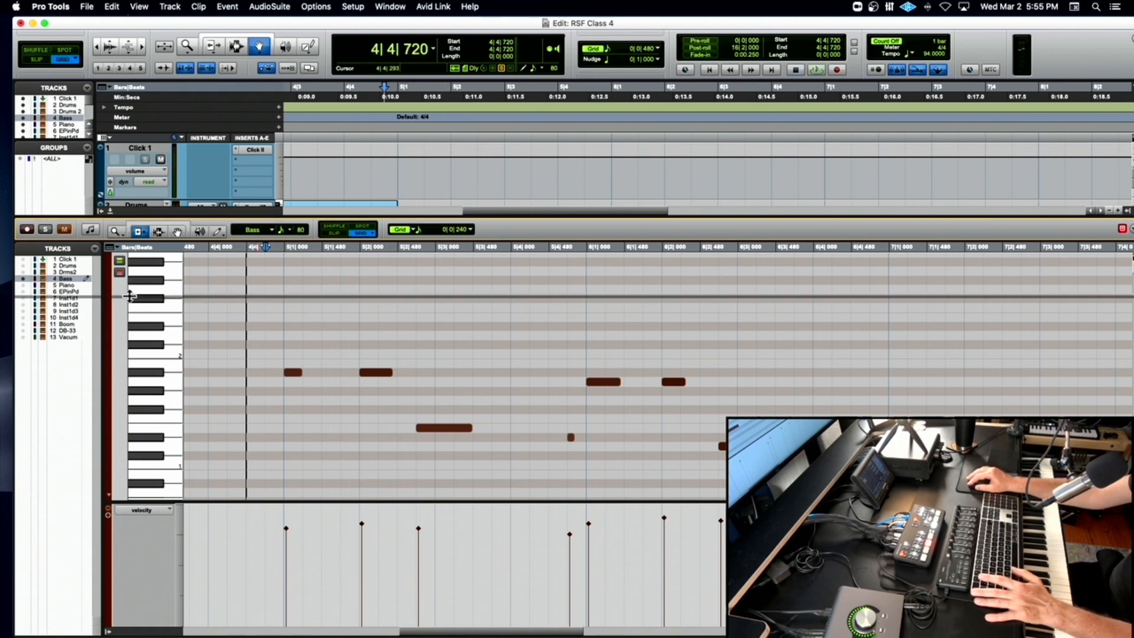
{"action": "left_click_drag", "start_coordinate": [119, 214], "coordinate": [119, 296]}
{"action": "scroll", "coordinate": [137, 272], "scroll_direction": "down", "scroll_amount": 3}
{"action": "key", "text": "space"}
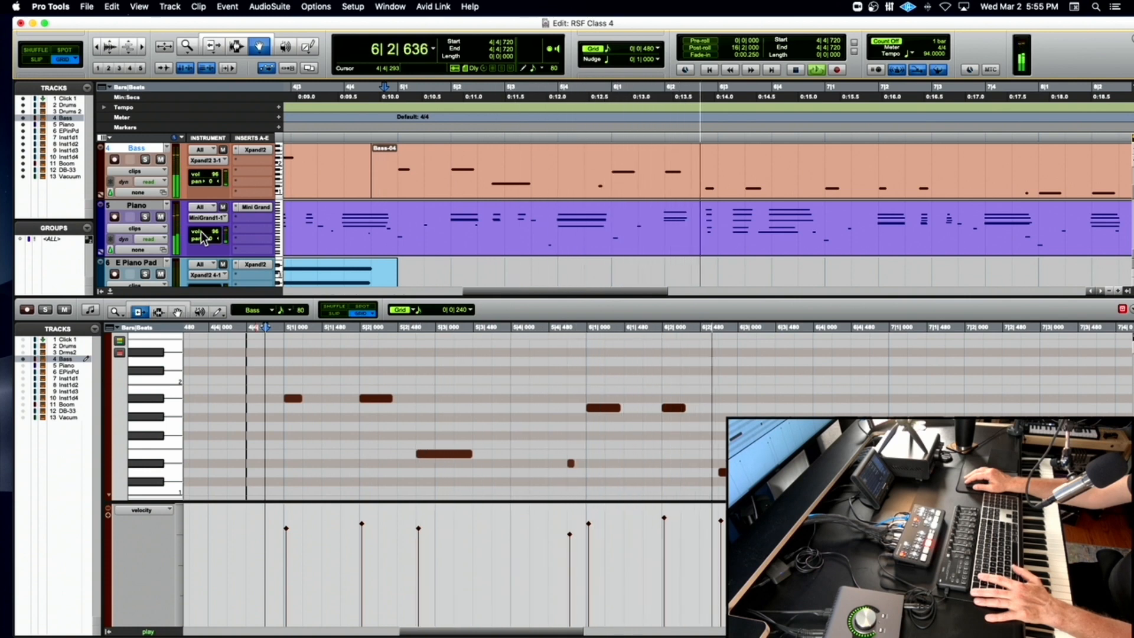
{"action": "key", "text": "space"}
{"action": "key", "text": "space"}
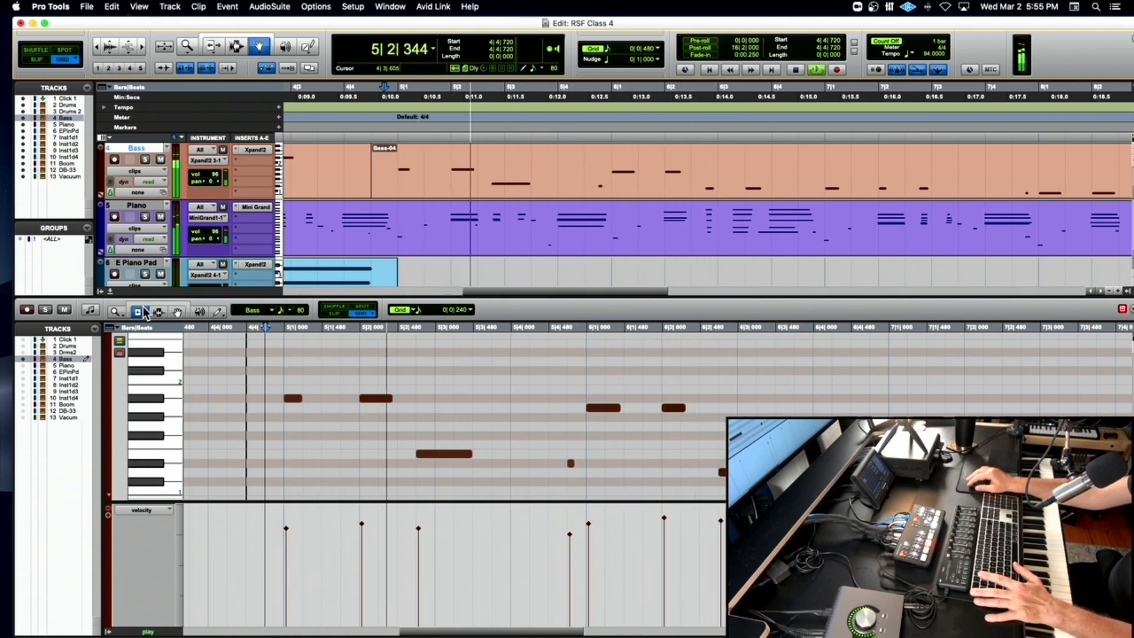
{"action": "key", "text": "space"}
Extend the Bass note at 5|1|000 to end at 5|1|480, and play from its start.
{"action": "left_click_drag", "start_coordinate": [294, 400], "coordinate": [317, 402]}
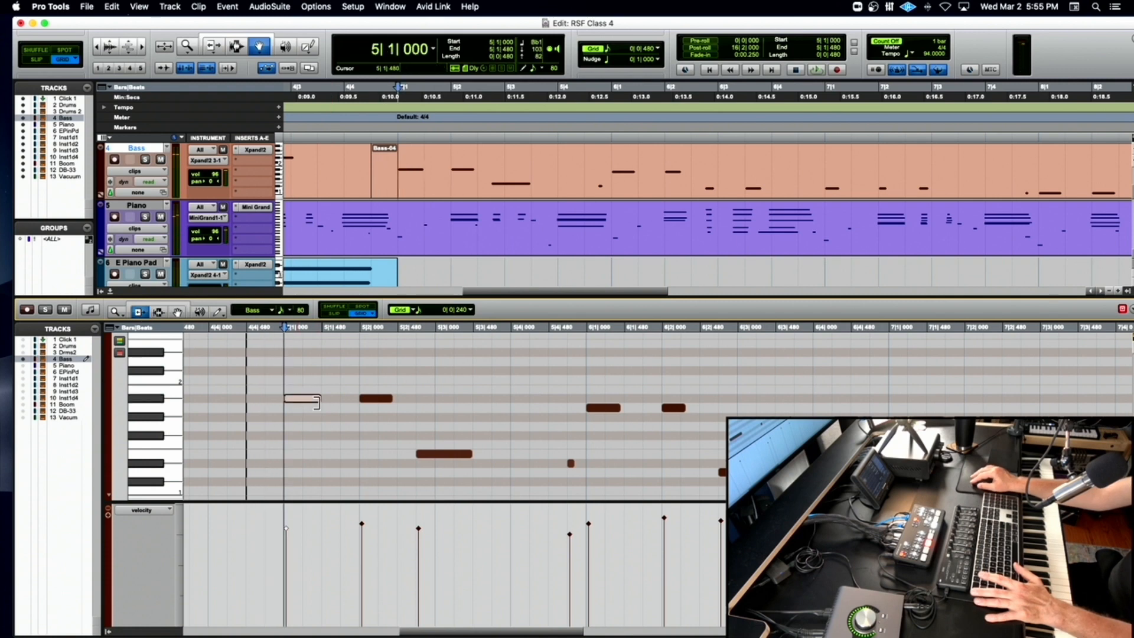
{"action": "key", "text": "space"}
{"action": "key", "text": "space"}
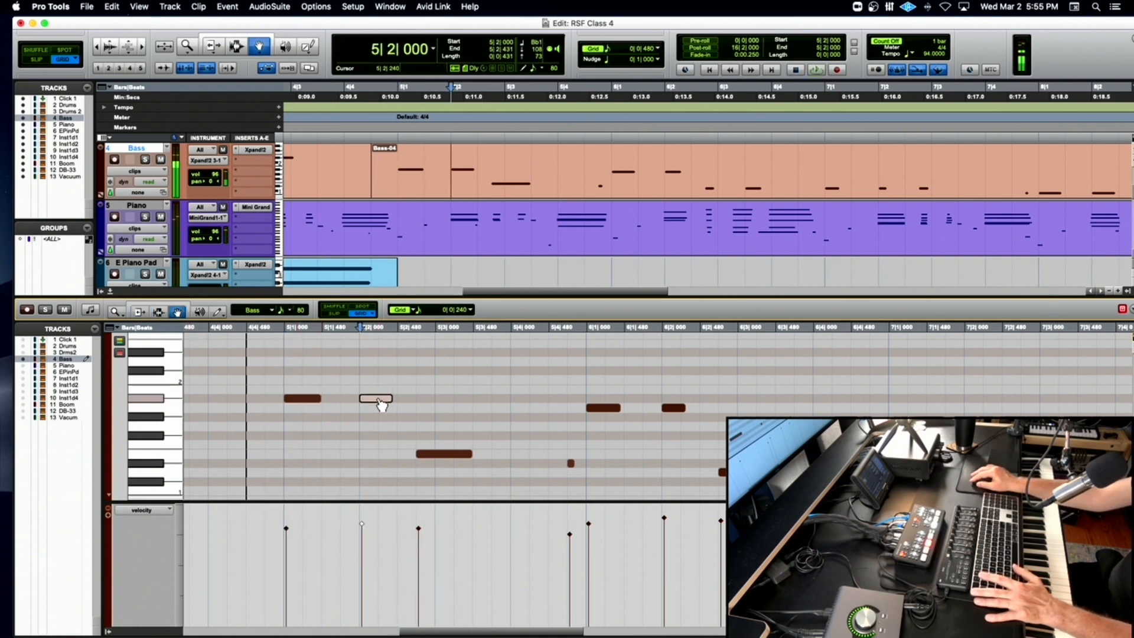
Raise the Bass note at 5|2|000 to F2 in semitone steps, and audition from 5|1|000.
{"action": "key", "text": "Up"}
{"action": "key", "text": "Up"}
{"action": "key", "text": "Up"}
{"action": "key", "text": "Up"}
{"action": "key", "text": "Up"}
{"action": "key", "text": "Up"}
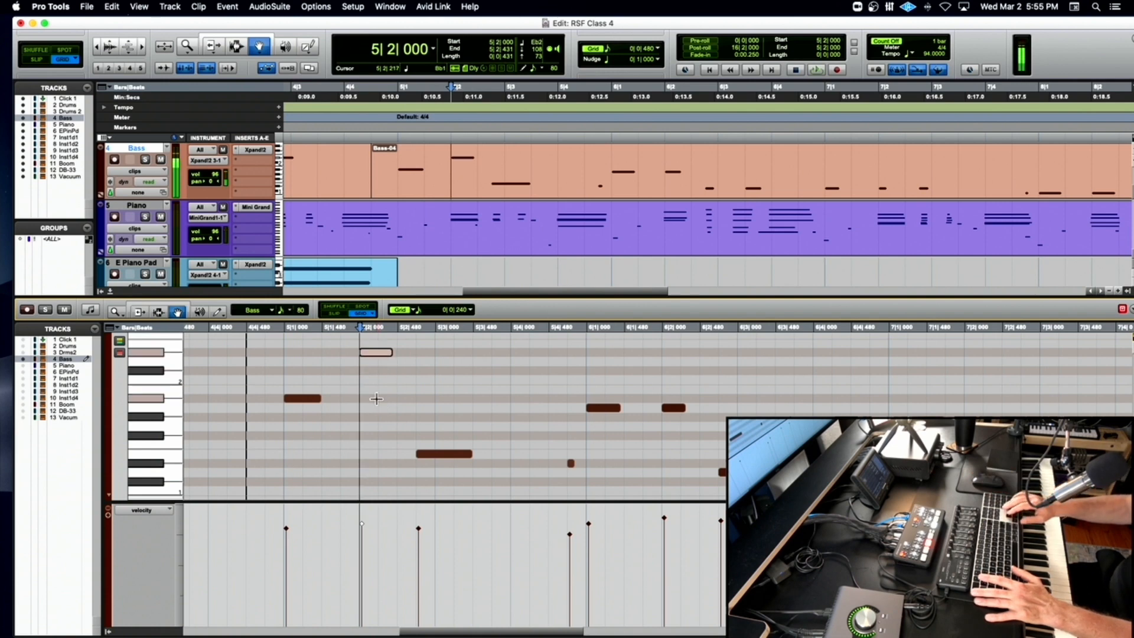
{"action": "key", "text": "Up"}
{"action": "scroll", "coordinate": [376, 390], "scroll_direction": "up", "scroll_amount": 5}
{"action": "scroll", "coordinate": [376, 378], "scroll_direction": "left", "scroll_amount": 3}
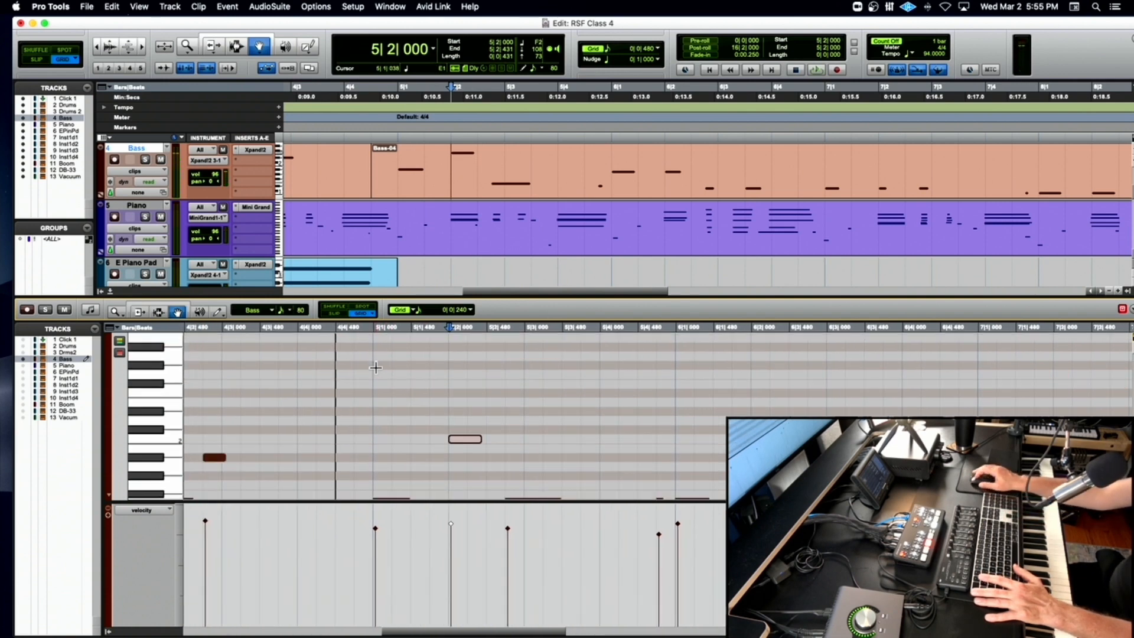
{"action": "scroll", "coordinate": [376, 367], "scroll_direction": "down", "scroll_amount": 4}
{"action": "left_click", "coordinate": [378, 332]}
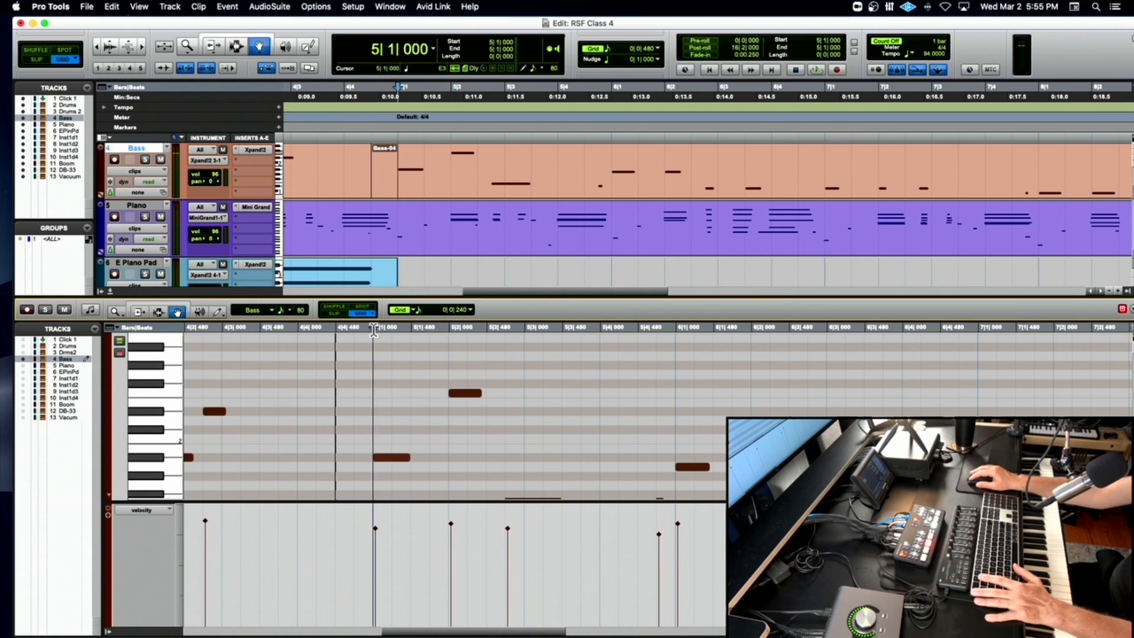
{"action": "key", "text": "space"}
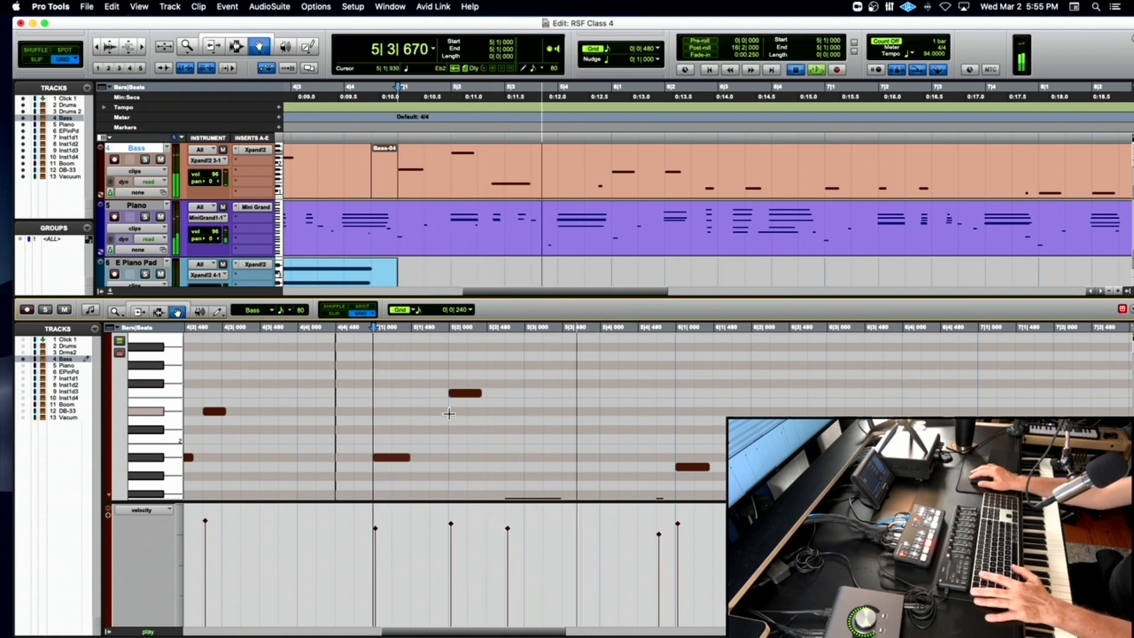
{"action": "key", "text": "space"}
Lower the long Bass note at 5|2|720 to Eb1, and play from 5|1|000.
{"action": "scroll", "coordinate": [525, 484], "scroll_direction": "down", "scroll_amount": 2}
{"action": "left_click", "coordinate": [524, 476]}
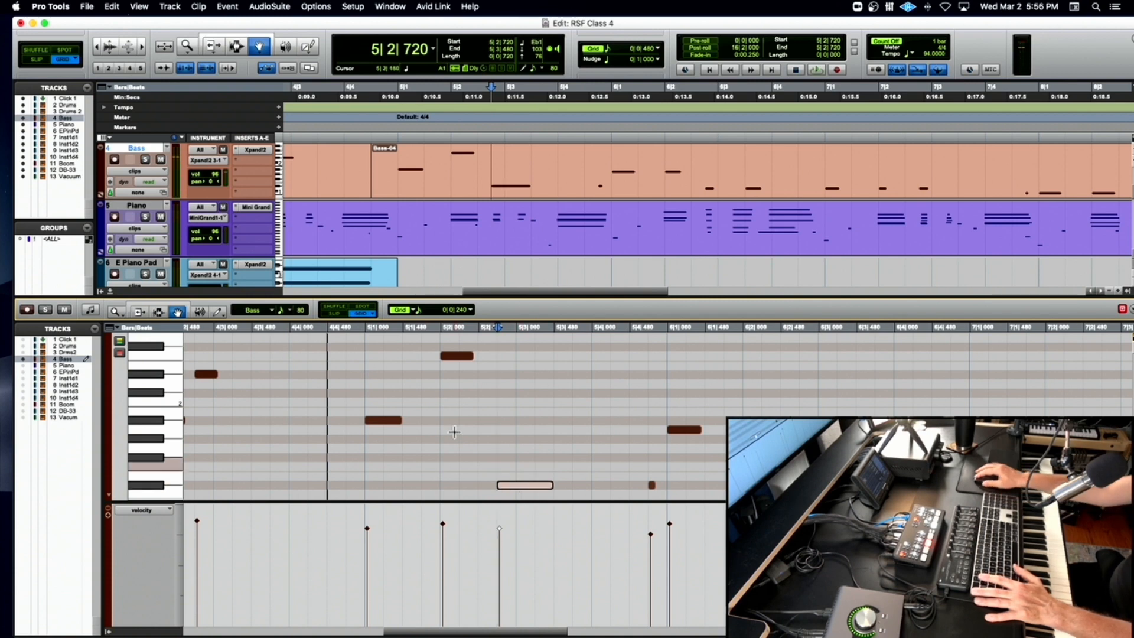
{"action": "left_click", "coordinate": [365, 327]}
{"action": "key", "text": "space"}
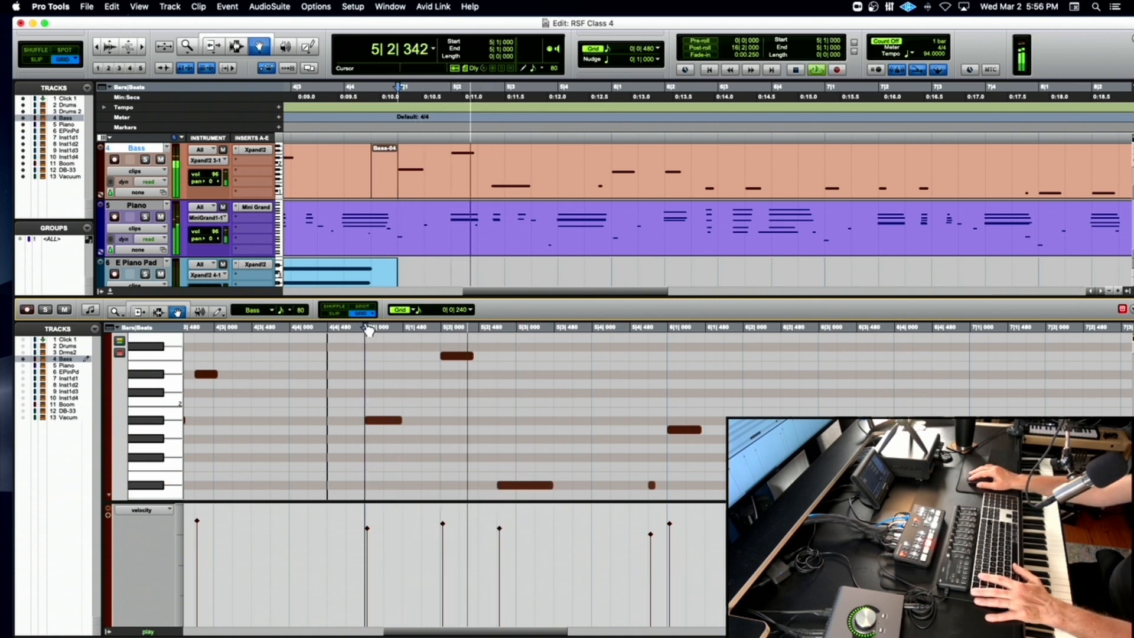
{"action": "key", "text": "space"}
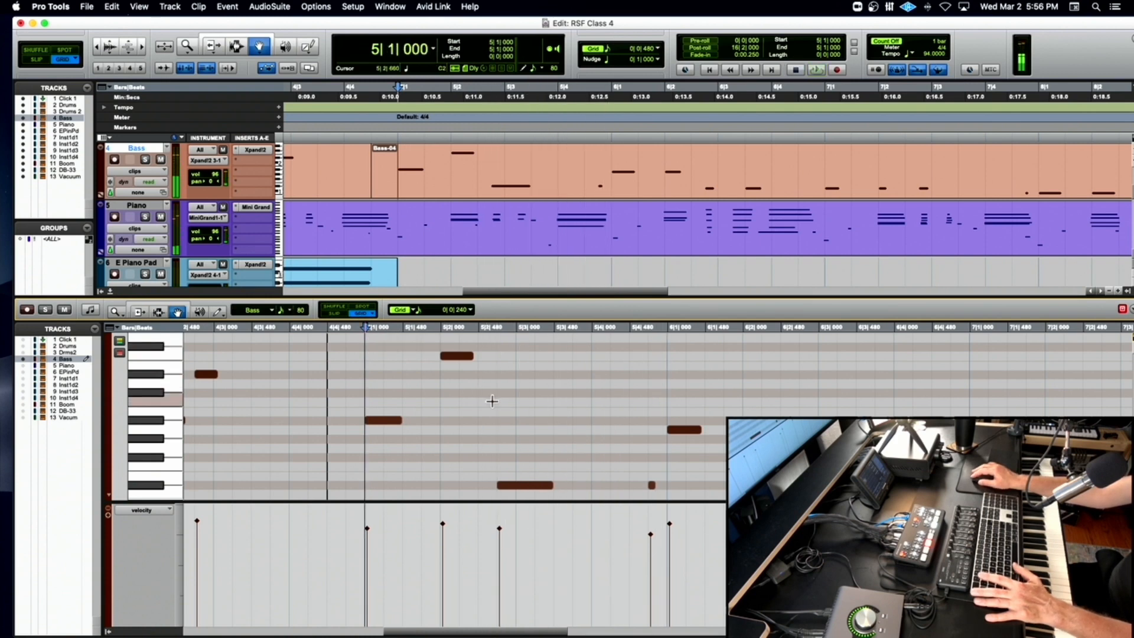
Replay from 5|1|000, and extend the F2 Bass note at 5|2|000 to end at 5|2|720 with the Trim tool.
{"action": "key", "text": "space"}
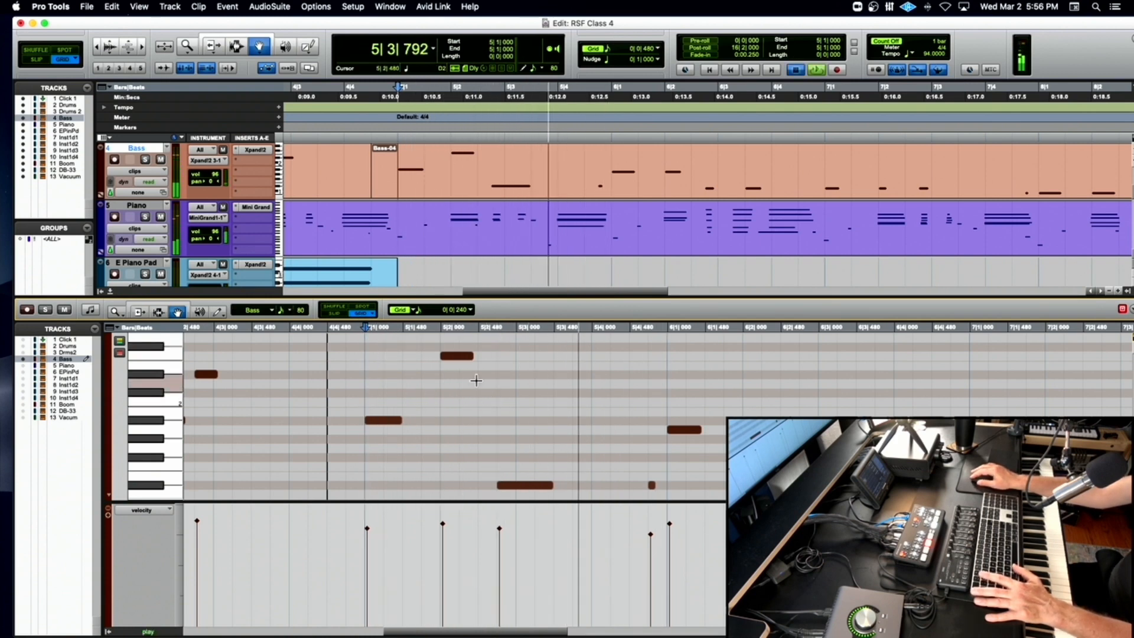
{"action": "key", "text": "space"}
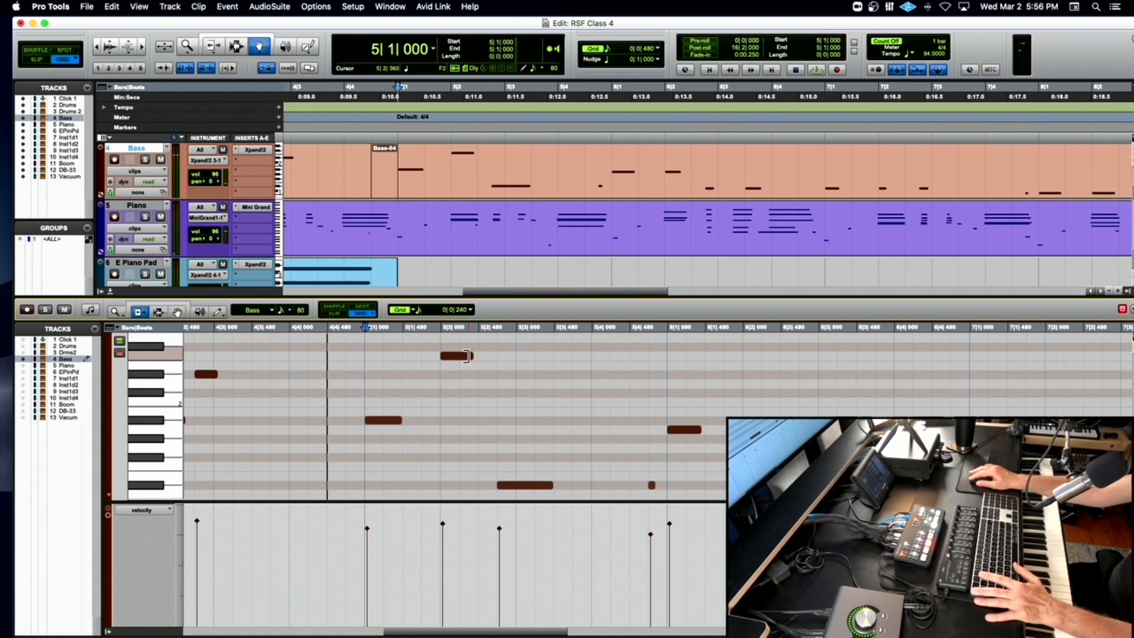
{"action": "left_click_drag", "start_coordinate": [466, 355], "coordinate": [493, 359]}
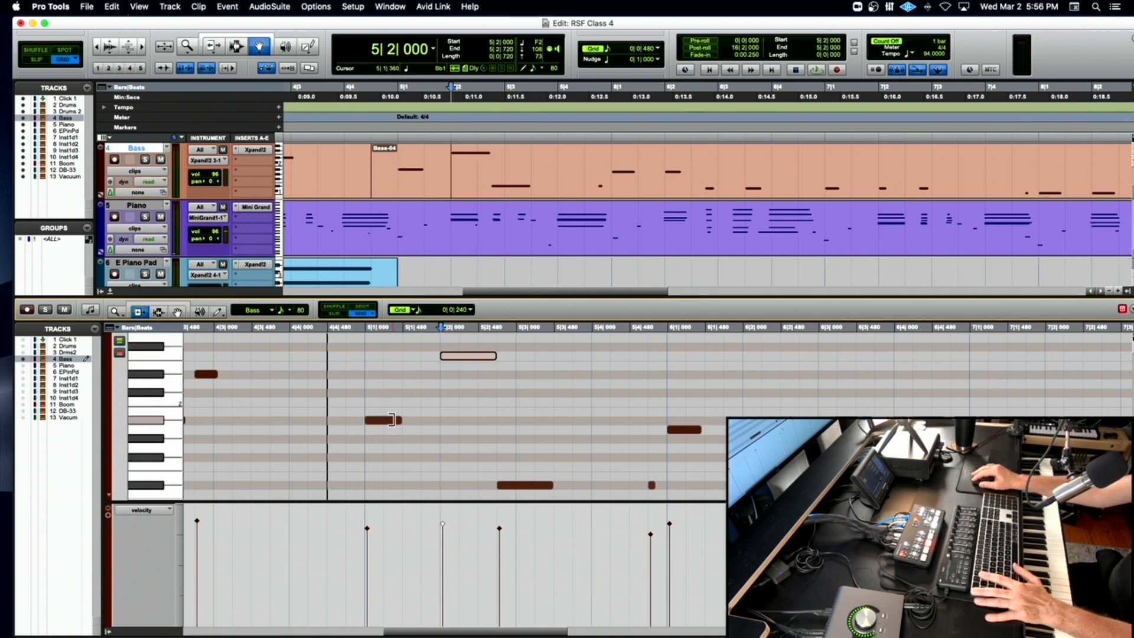
Play the bass line from 4|4|720, and lower the Bass note at 6|2|000 to Eb1 in semitone steps.
{"action": "left_click", "coordinate": [347, 334]}
{"action": "key", "text": "space"}
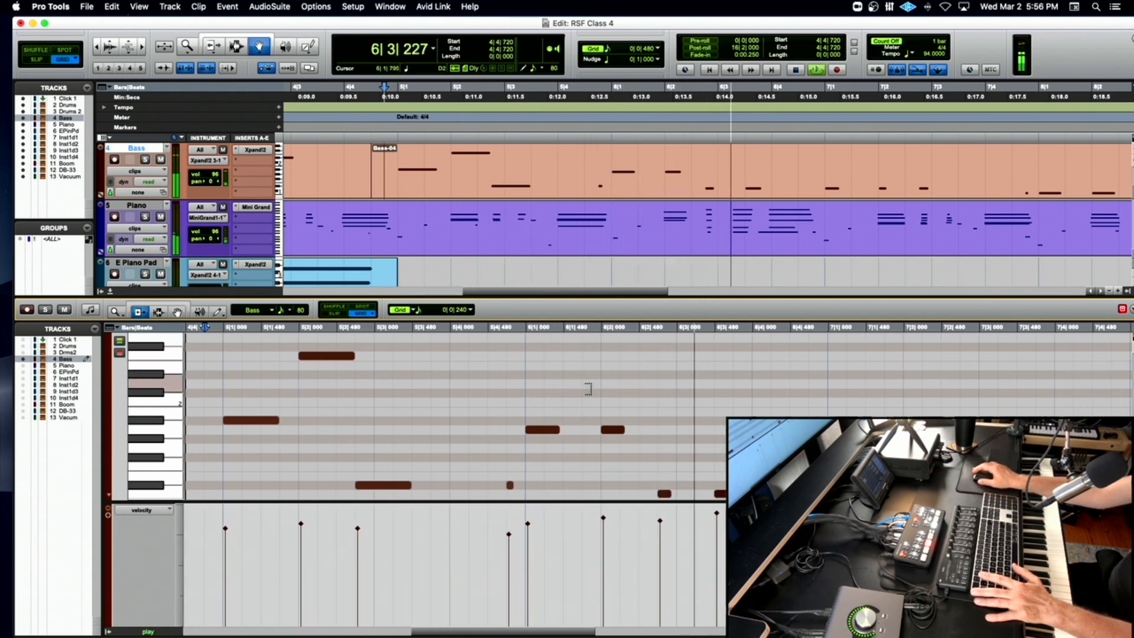
{"action": "key", "text": "space"}
{"action": "left_click", "coordinate": [616, 432]}
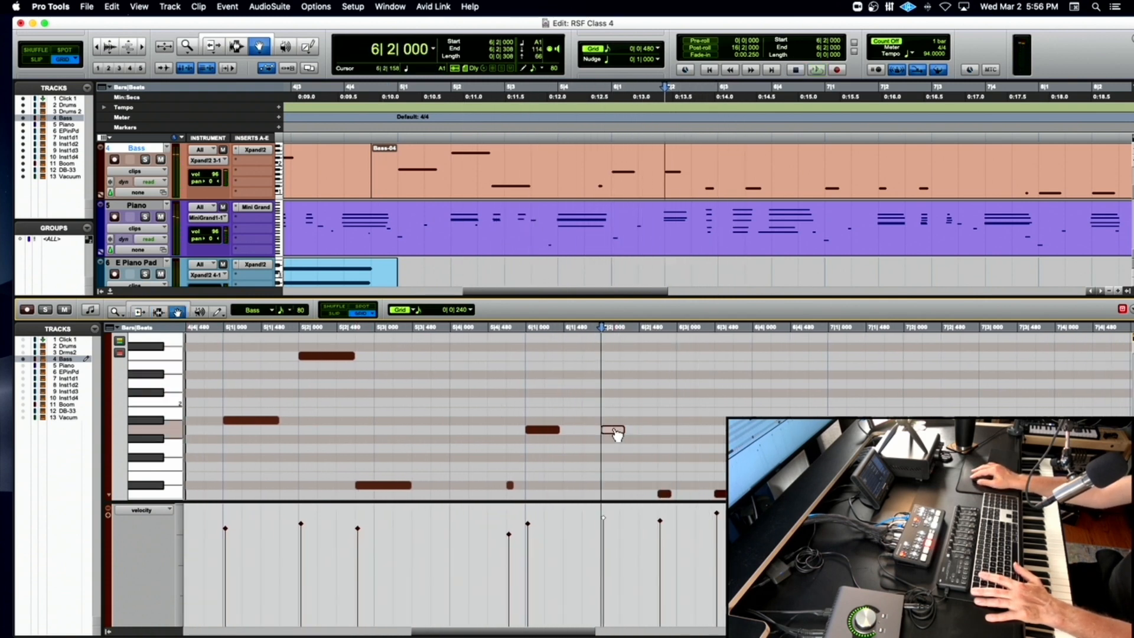
{"action": "key", "text": "Down"}
{"action": "key", "text": "Down"}
{"action": "key", "text": "Down"}
{"action": "key", "text": "Down"}
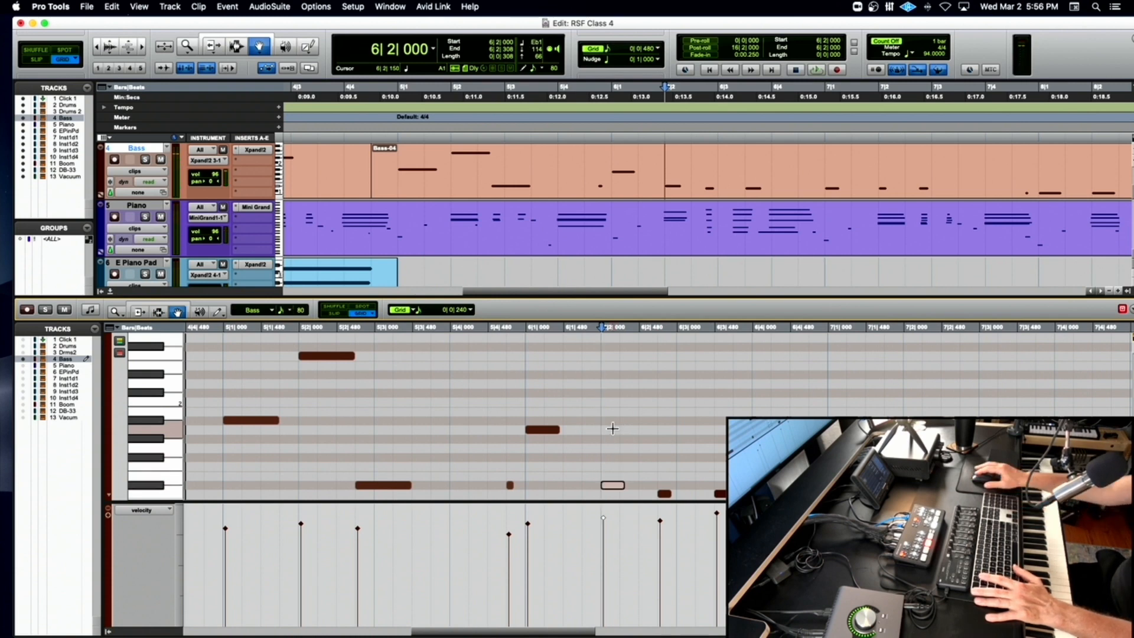
Play from 6|1|000 to check the bass line in bar 6.
{"action": "scroll", "coordinate": [265, 429], "scroll_direction": "left", "scroll_amount": 3}
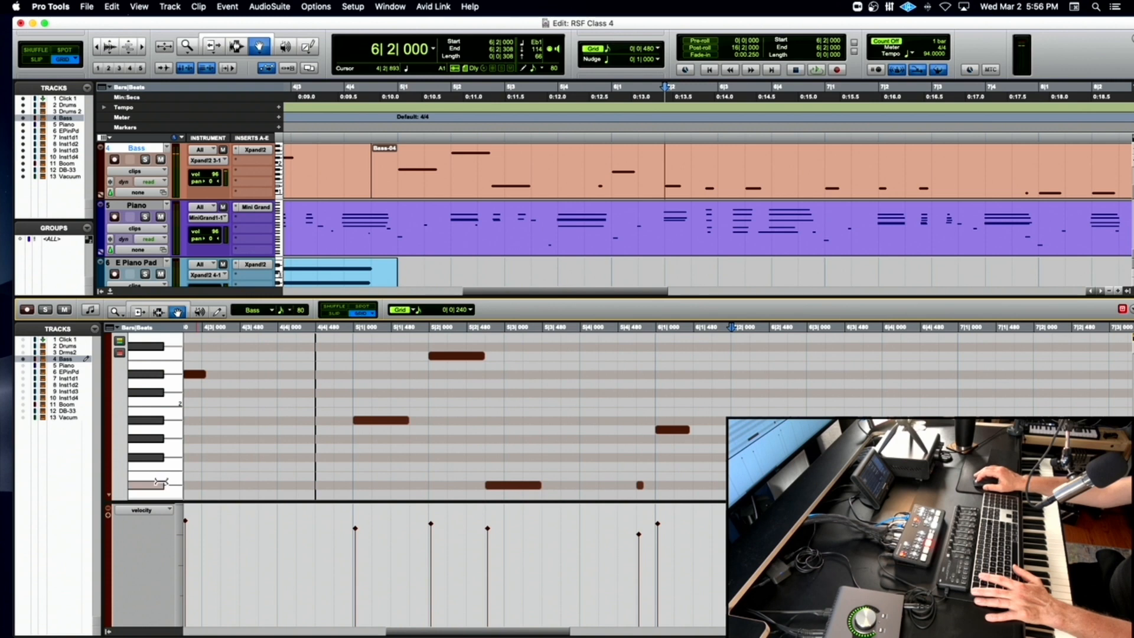
{"action": "scroll", "coordinate": [160, 481], "scroll_direction": "down", "scroll_amount": 1}
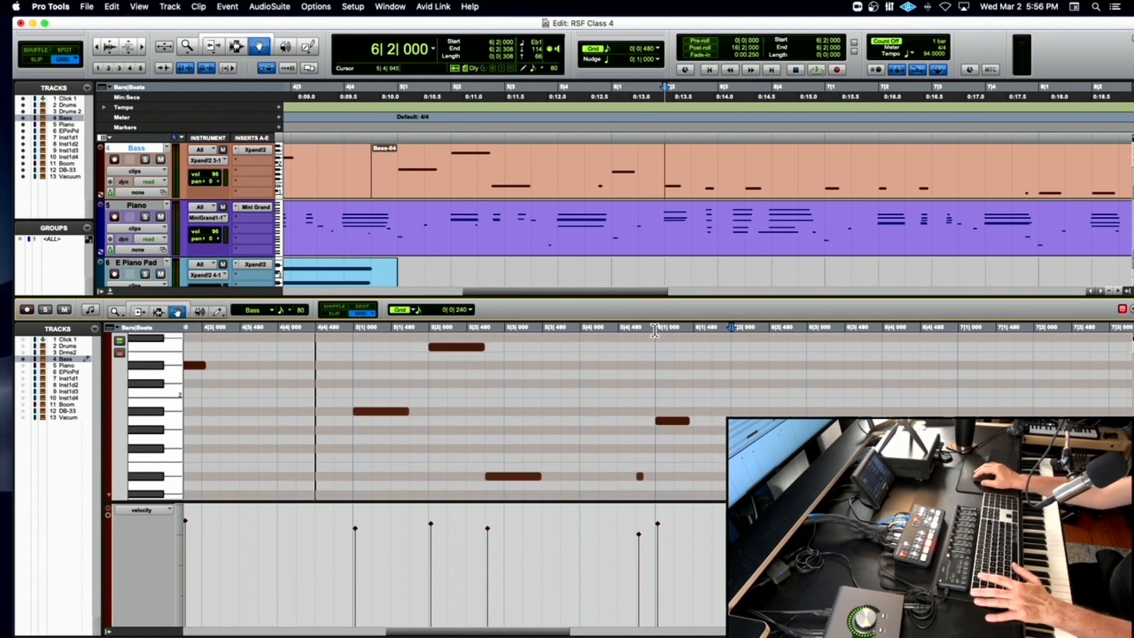
{"action": "left_click", "coordinate": [654, 328]}
{"action": "key", "text": "space"}
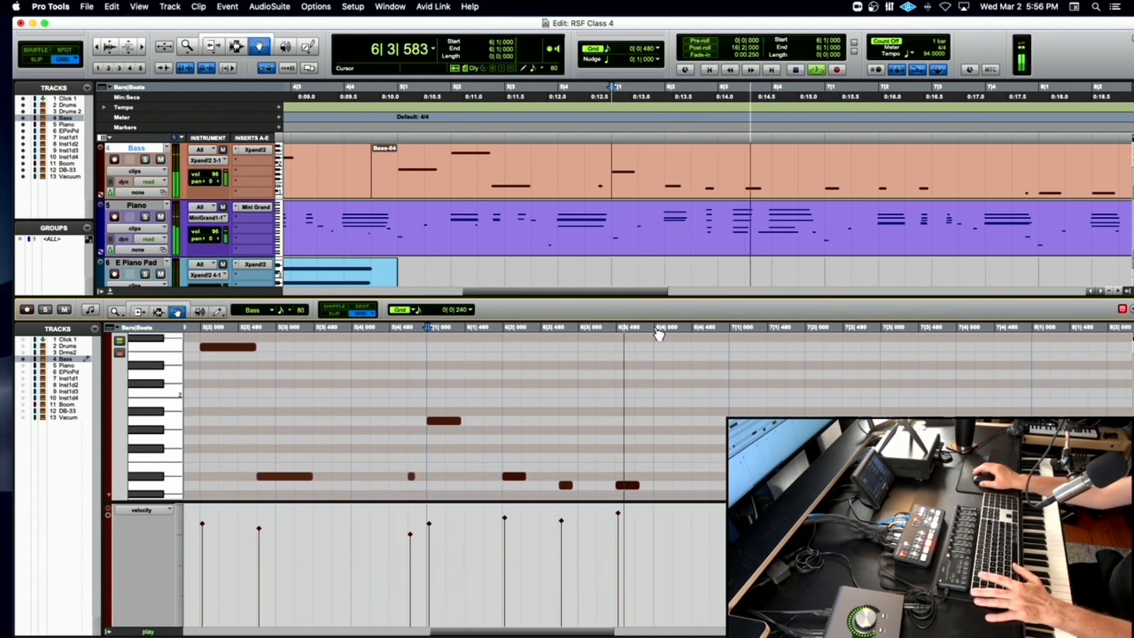
{"action": "key", "text": "space"}
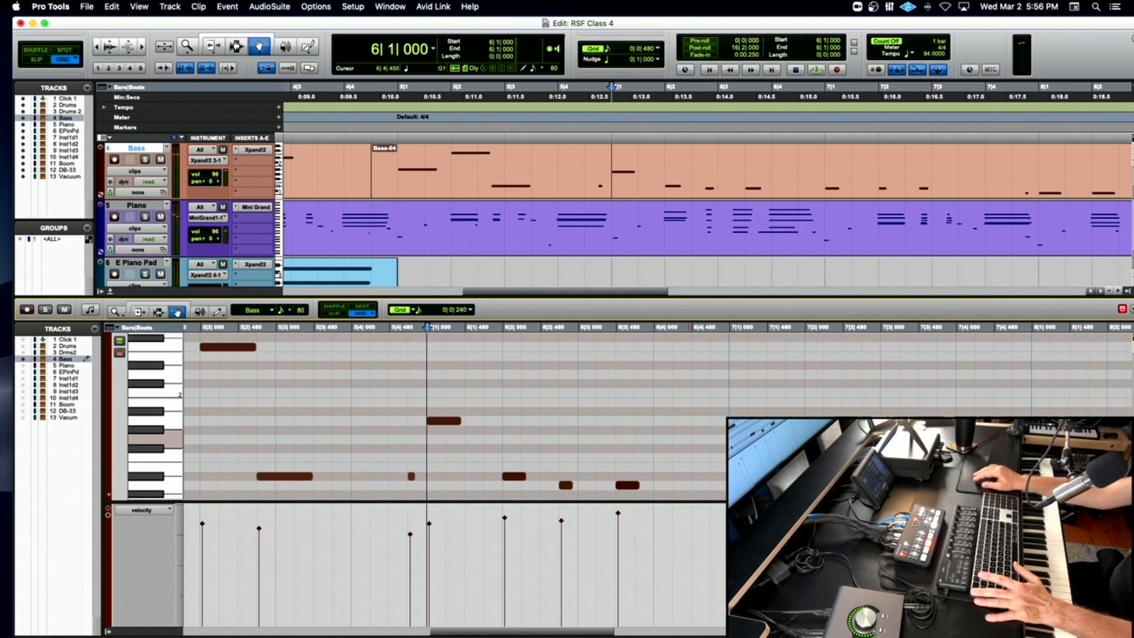
Move the D1 Bass note at 6|3|480 earlier to 6|3|240, and audition from 6|2|480.
{"action": "left_click", "coordinate": [627, 485]}
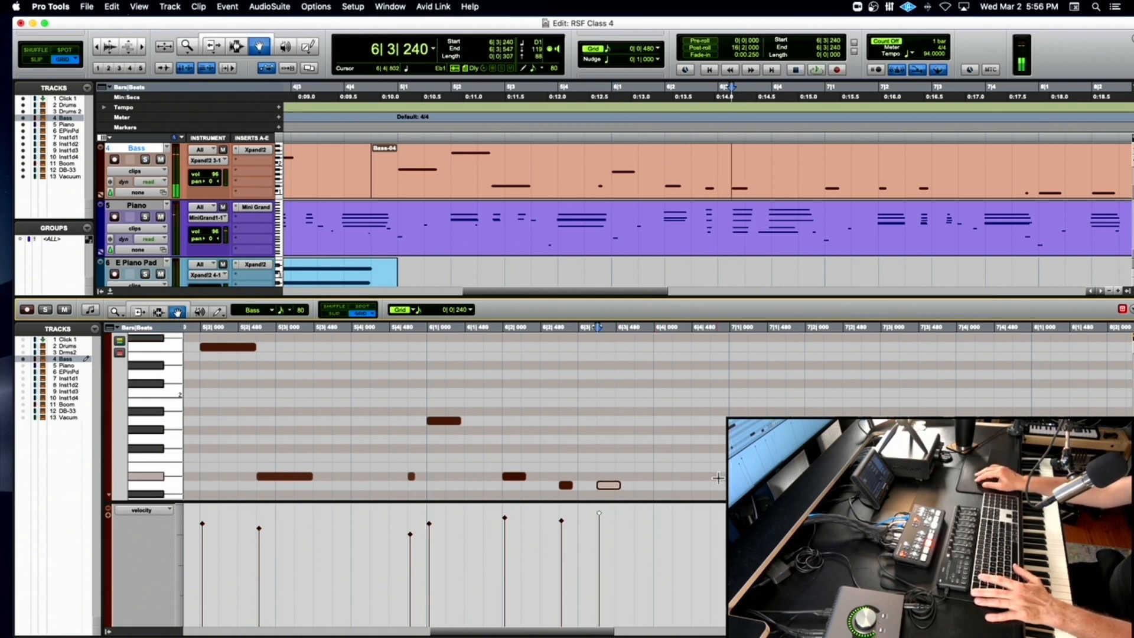
{"action": "left_click", "coordinate": [539, 327]}
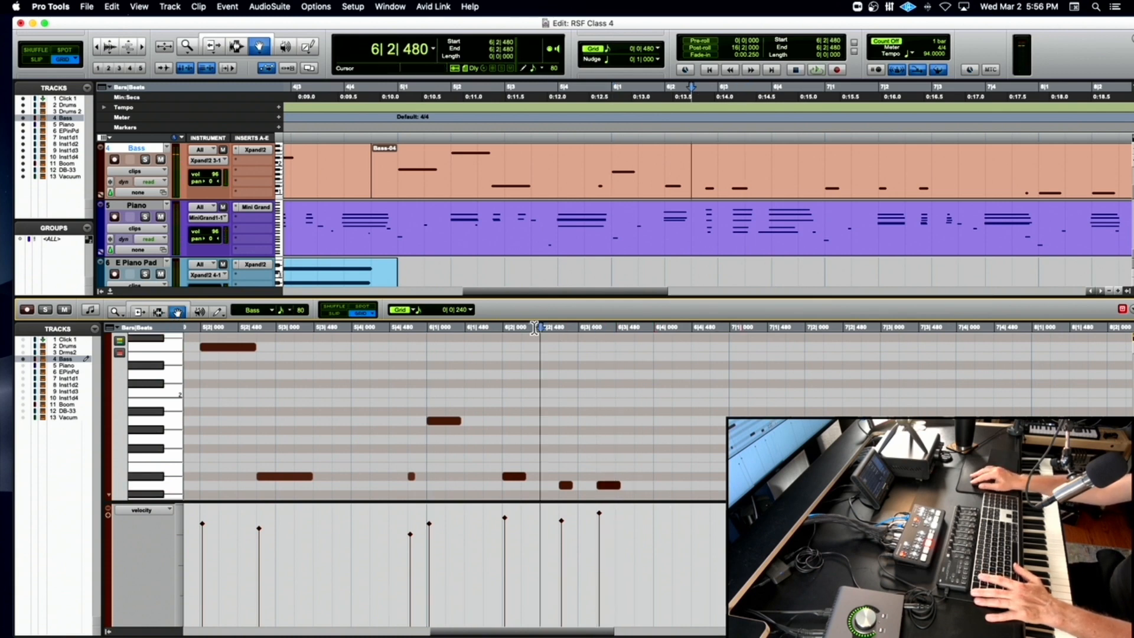
{"action": "key", "text": "space"}
{"action": "key", "text": "space"}
{"action": "key", "text": "space"}
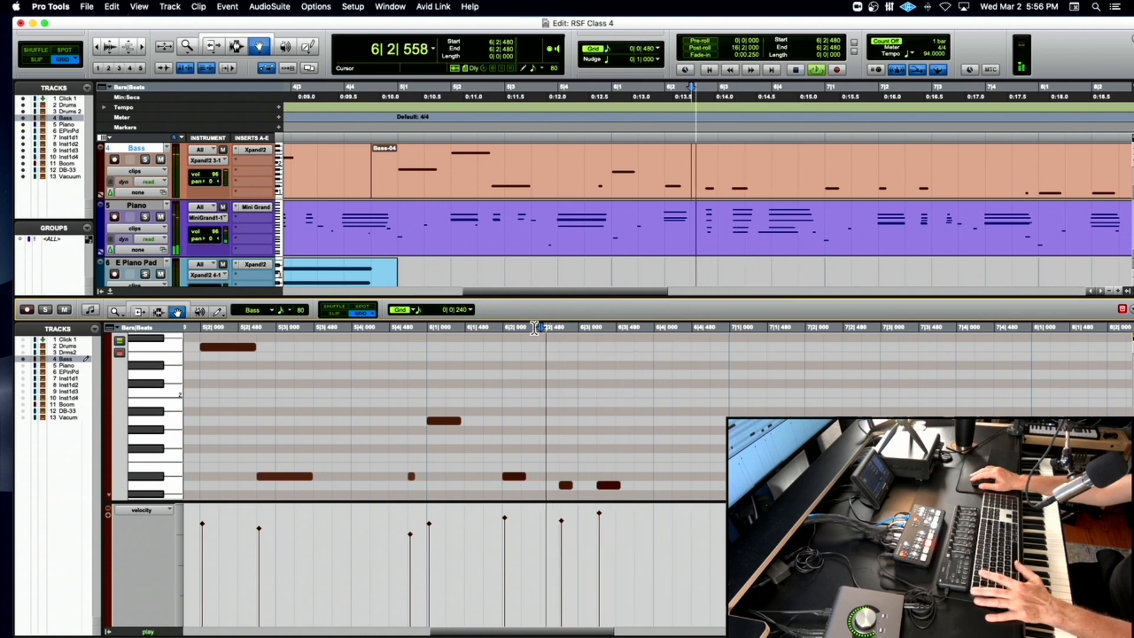
{"action": "key", "text": "space"}
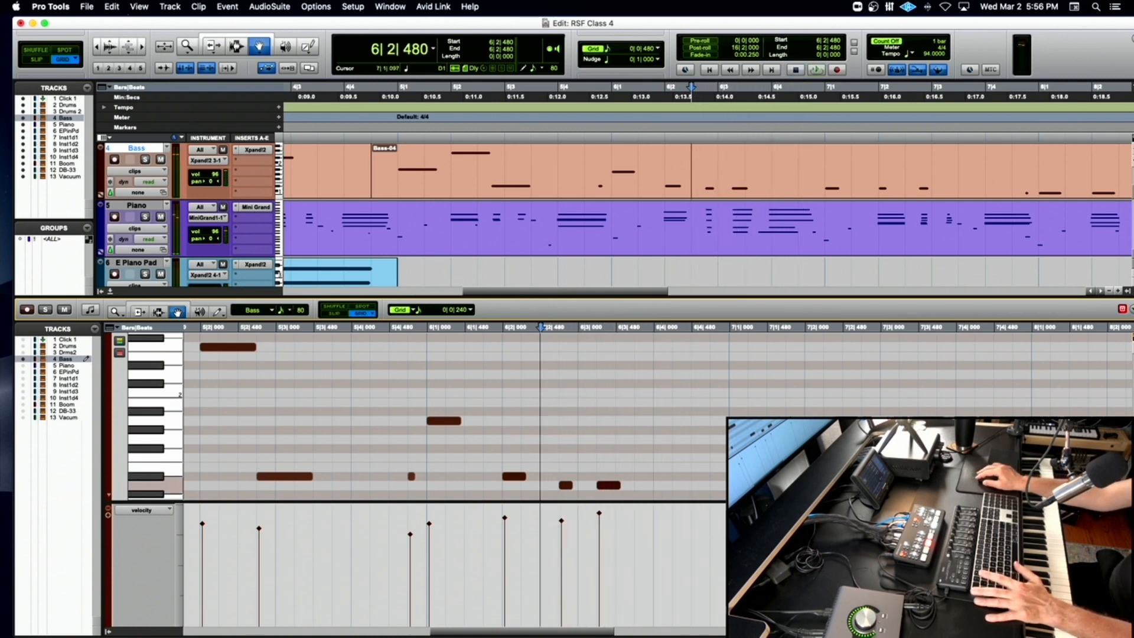
Copy the D1 Bass note at 6|3|240 to 6|4|000, and play from 6|2|480.
{"action": "left_click", "coordinate": [539, 326]}
{"action": "key", "text": "space"}
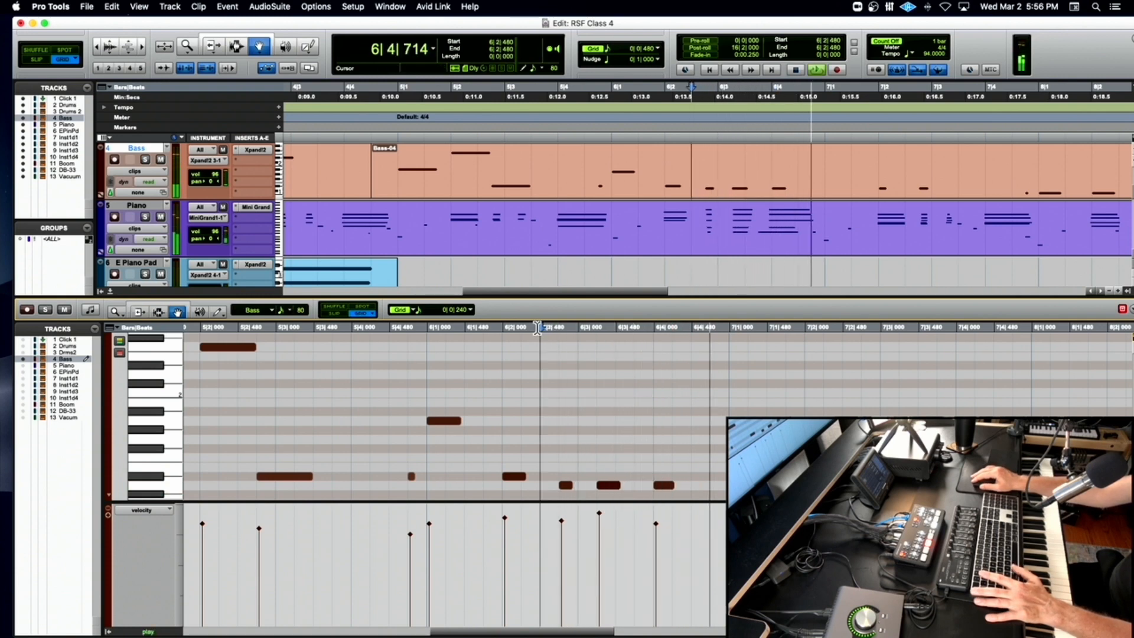
{"action": "key", "text": "space"}
Extend the Bass note at 6|3|240 to end at about 6|3|720 and the one at 6|4|000 to end at 7|1|000.
{"action": "left_click", "coordinate": [139, 312]}
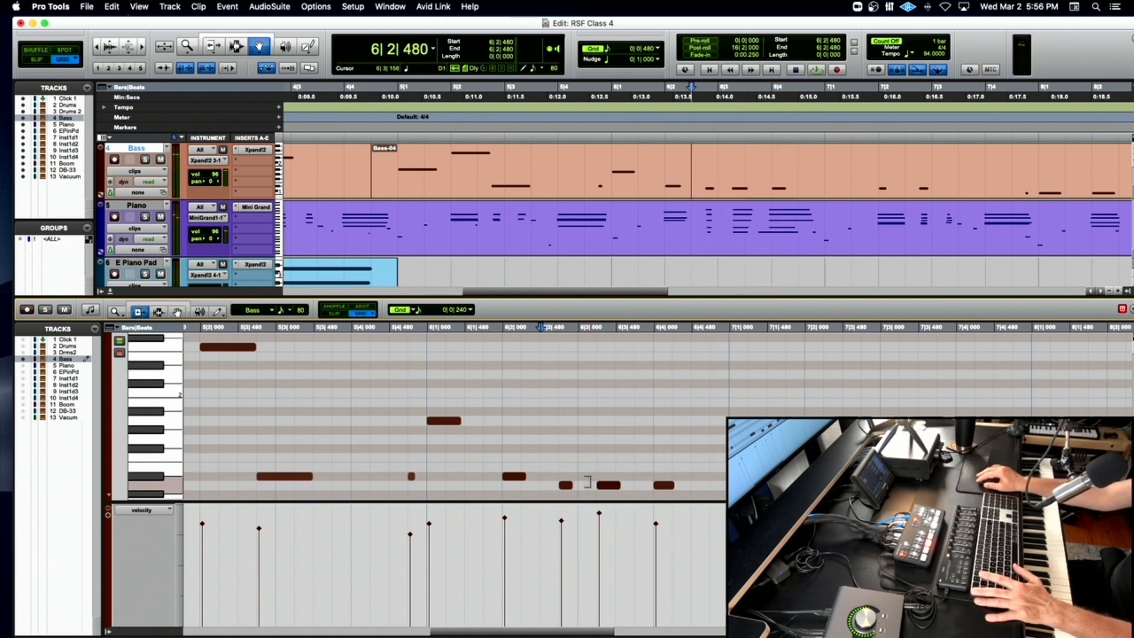
{"action": "left_click_drag", "start_coordinate": [617, 485], "coordinate": [670, 486]}
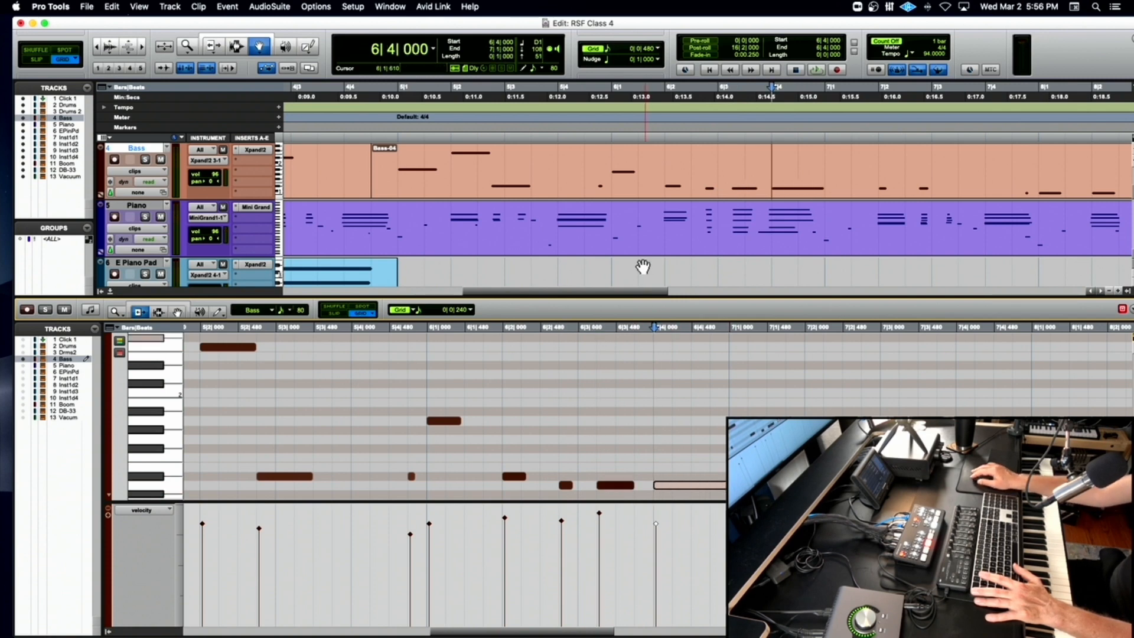
Show the Drums 2-06 clip in the MIDI editor, and play from 5|1|000.
{"action": "scroll", "coordinate": [334, 272], "scroll_direction": "up", "scroll_amount": 3}
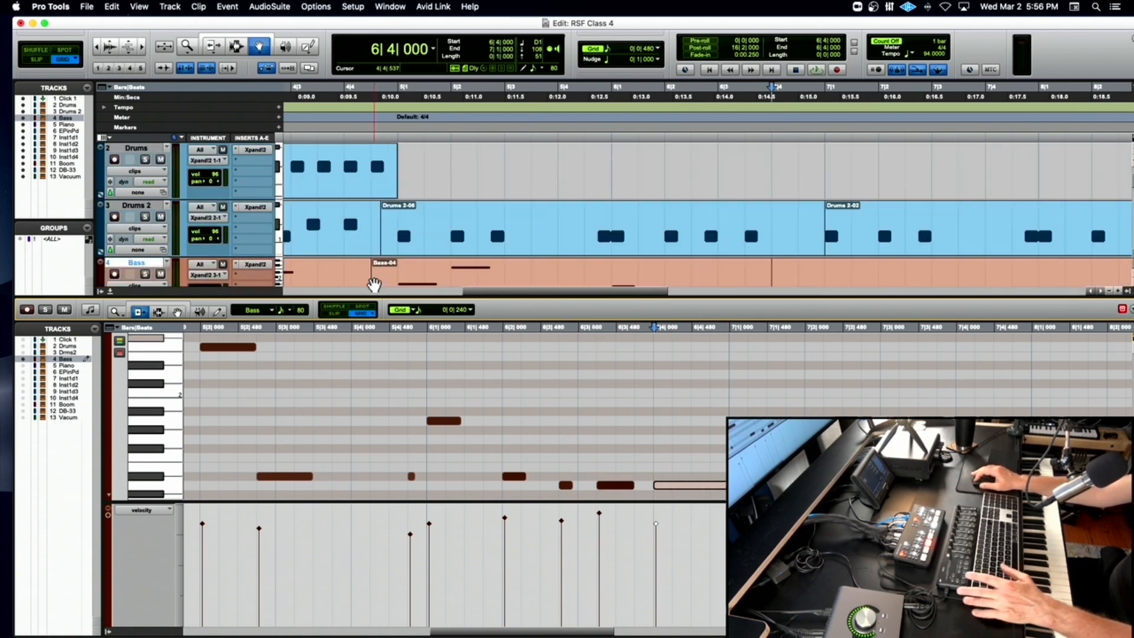
{"action": "left_click", "coordinate": [455, 246]}
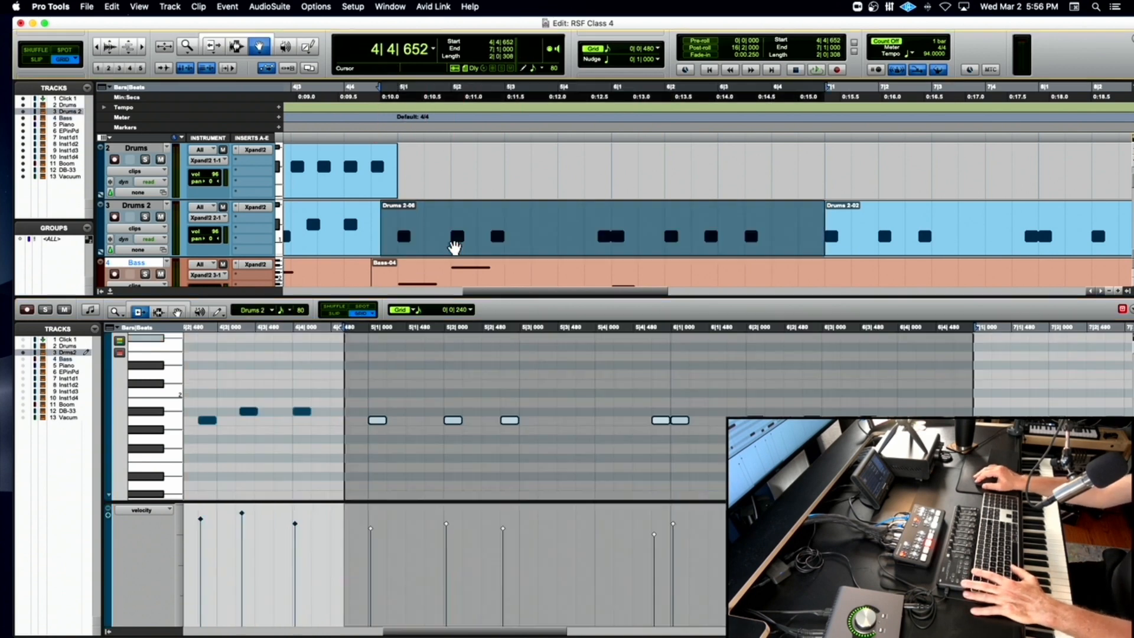
{"action": "left_click", "coordinate": [363, 332]}
{"action": "key", "text": "space"}
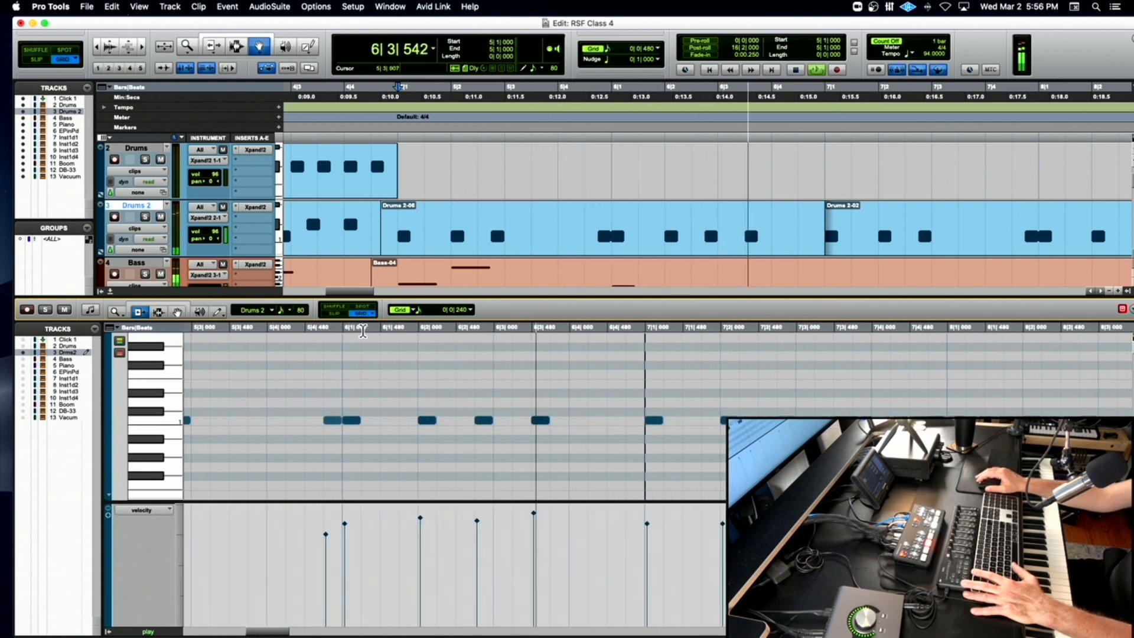
{"action": "key", "text": "space"}
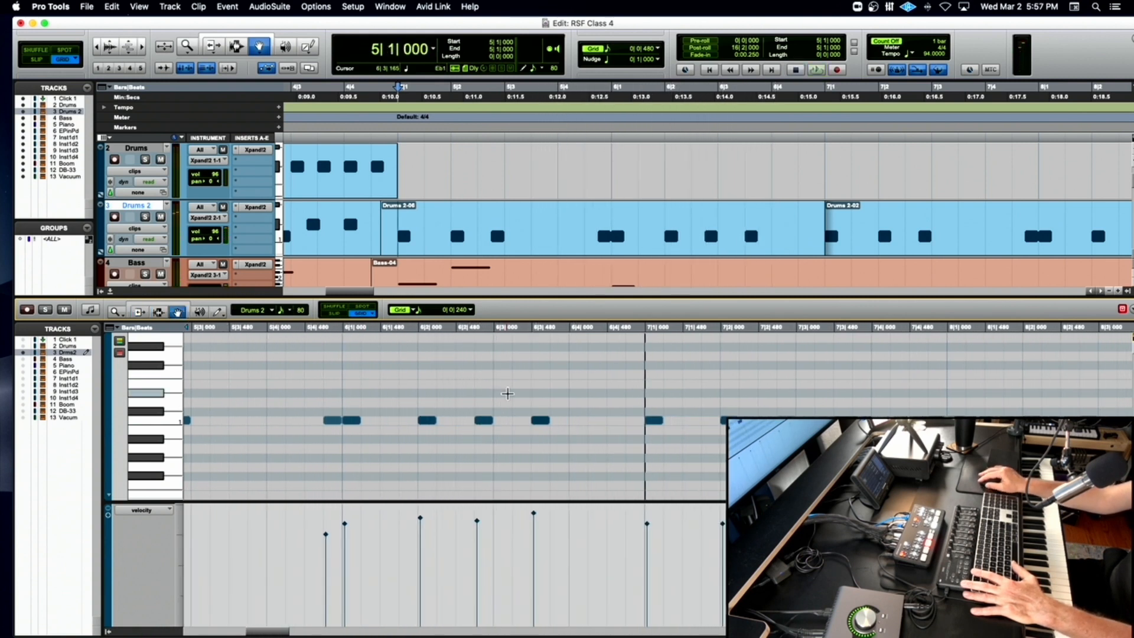
Move the C1 Drums 2 note at 6|3|480 to 6|3|240, copy it to 6|4|000, and play from 6|1|000.
{"action": "left_click_drag", "start_coordinate": [546, 424], "coordinate": [574, 425]}
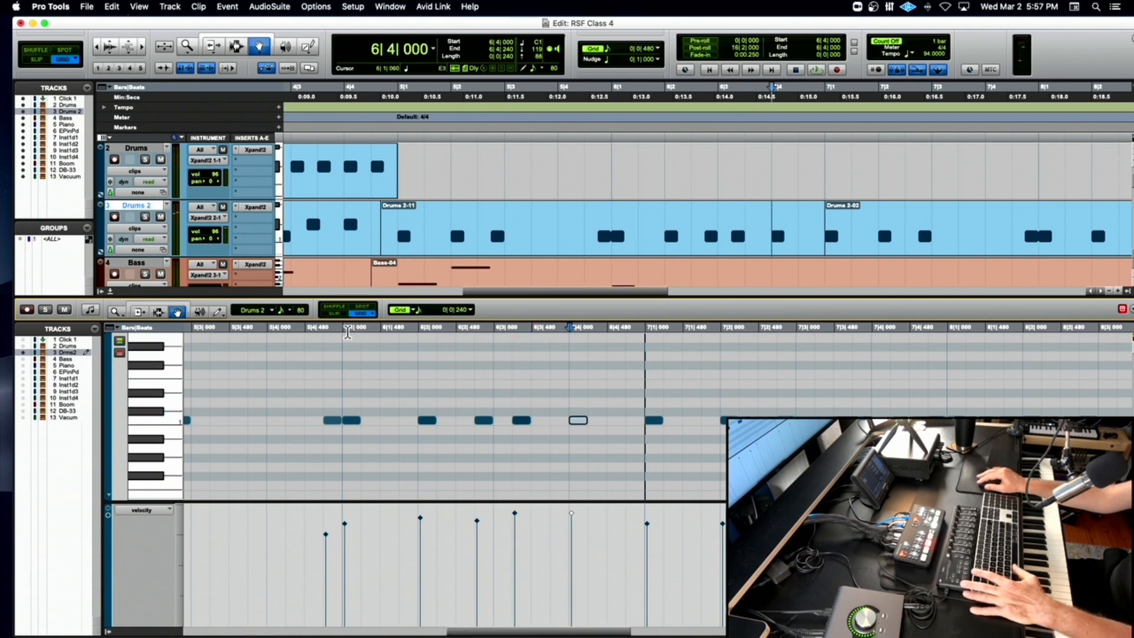
{"action": "key", "text": "space"}
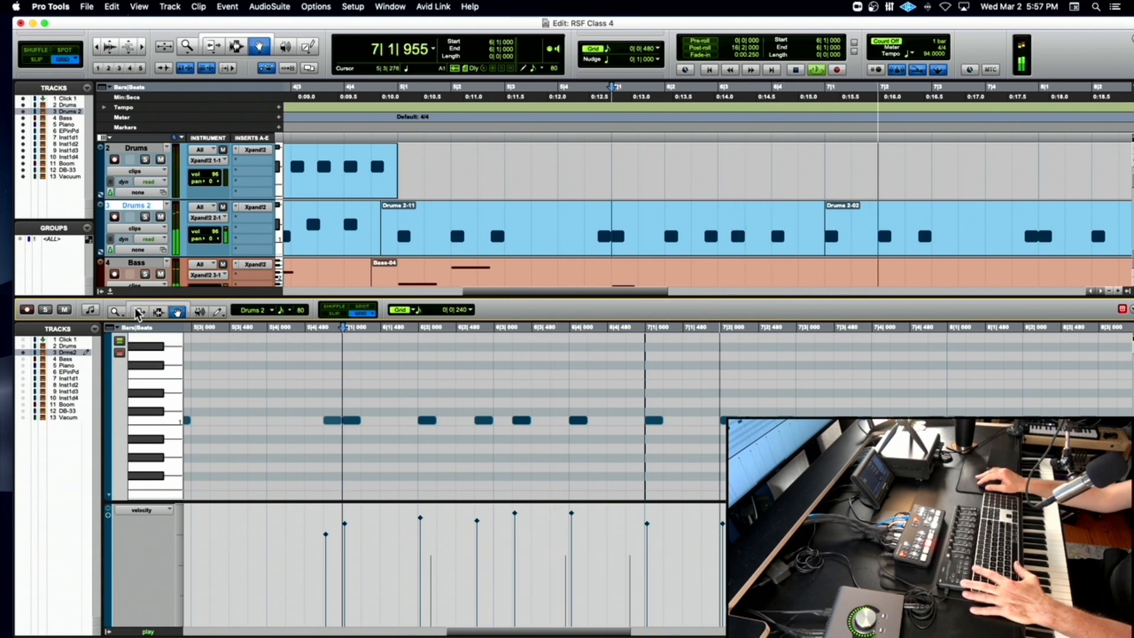
{"action": "key", "text": "space"}
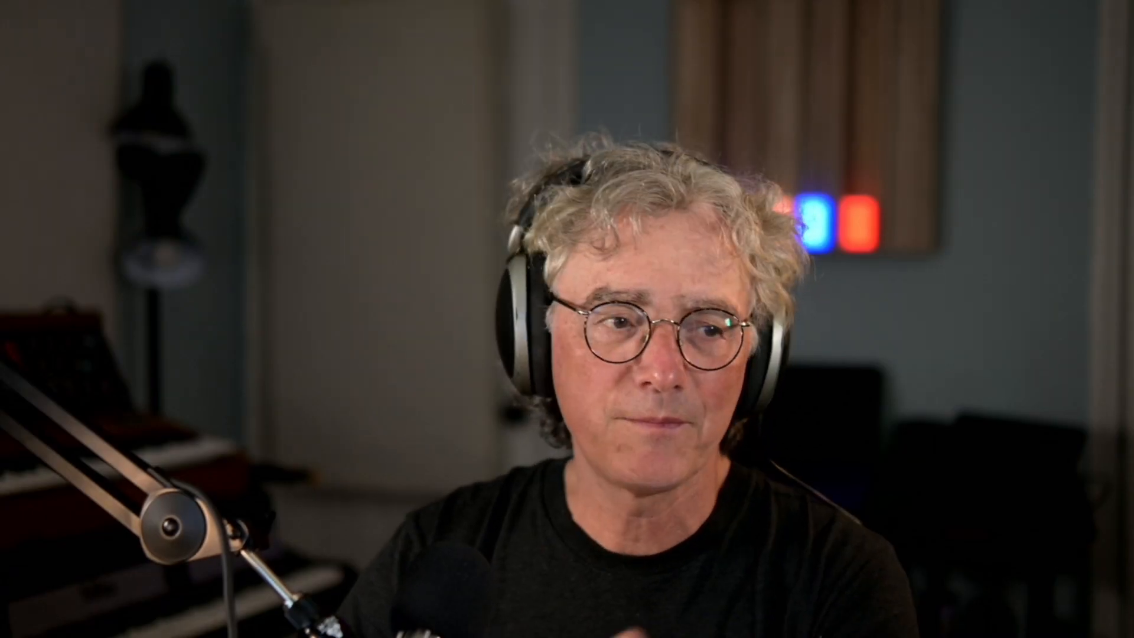
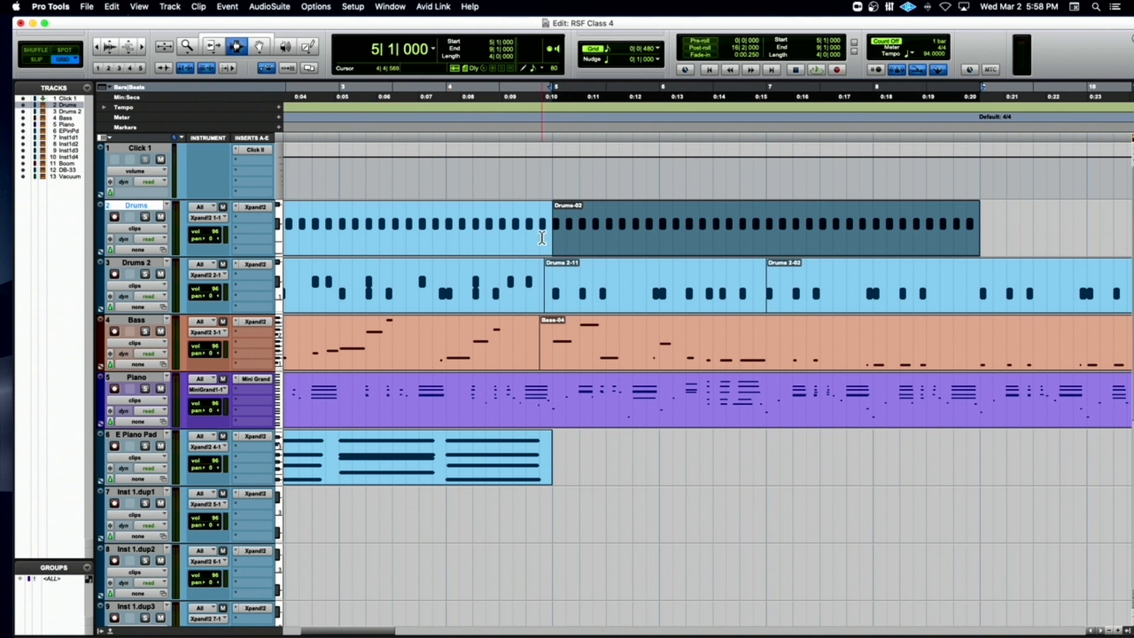
Undo the Drums clip duplication, reselect the original Drums-02 clip, and duplicate it again from 5|1|000 to 9|1|000.
{"action": "key", "text": "super+z"}
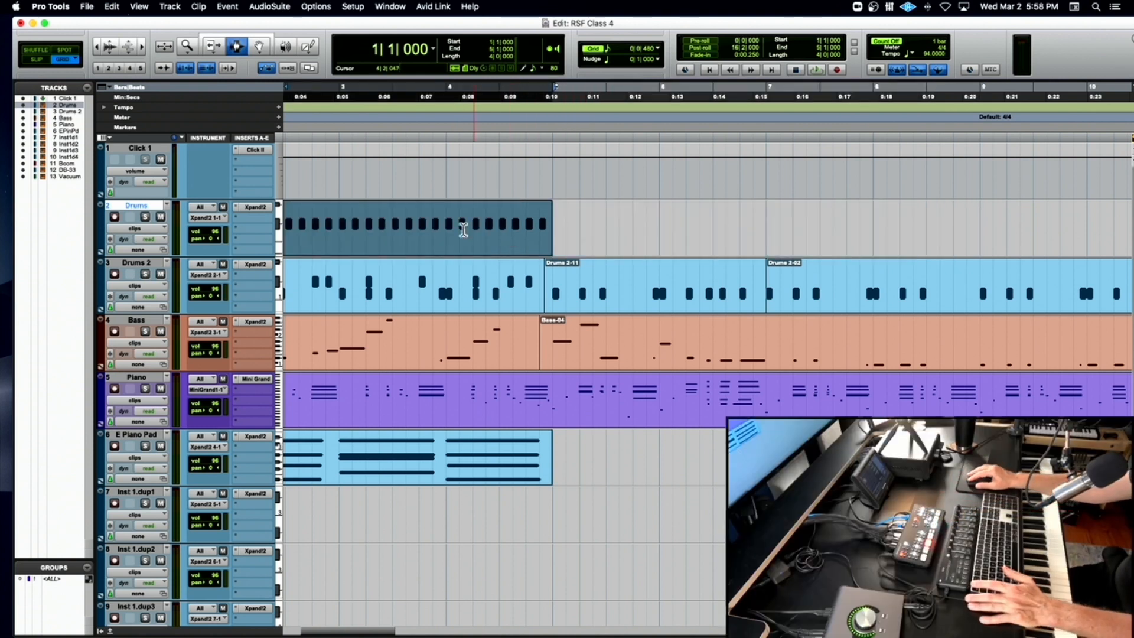
{"action": "left_click", "coordinate": [458, 227]}
{"action": "double_click", "coordinate": [458, 227]}
{"action": "scroll", "coordinate": [459, 227], "scroll_direction": "left", "scroll_amount": 5}
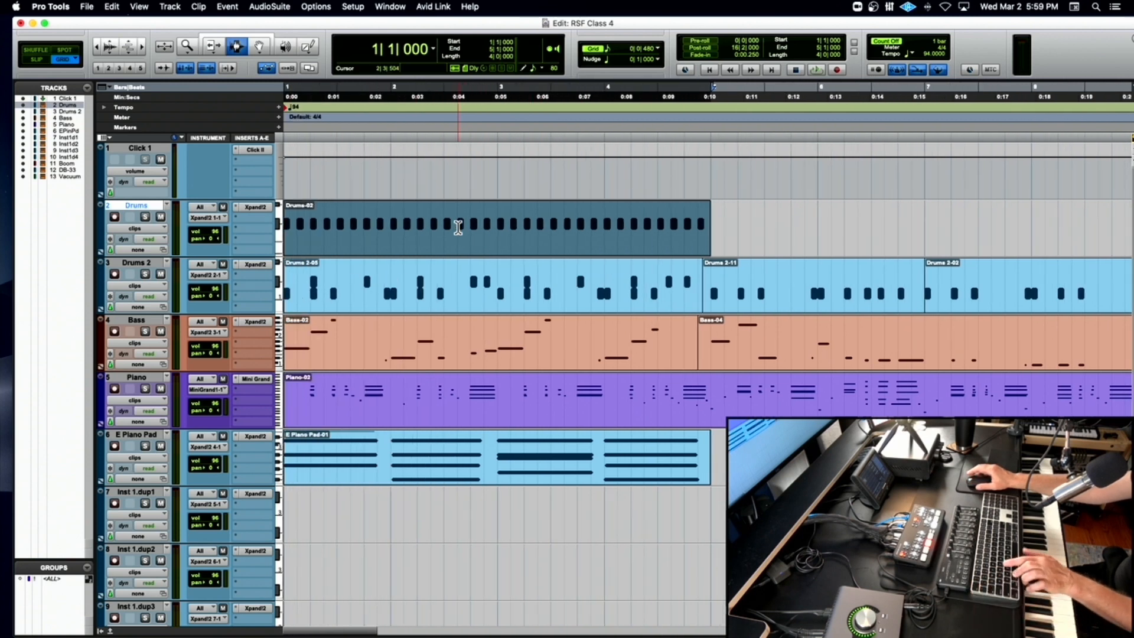
{"action": "scroll", "coordinate": [458, 227], "scroll_direction": "right", "scroll_amount": 1}
{"action": "key", "text": "super+d"}
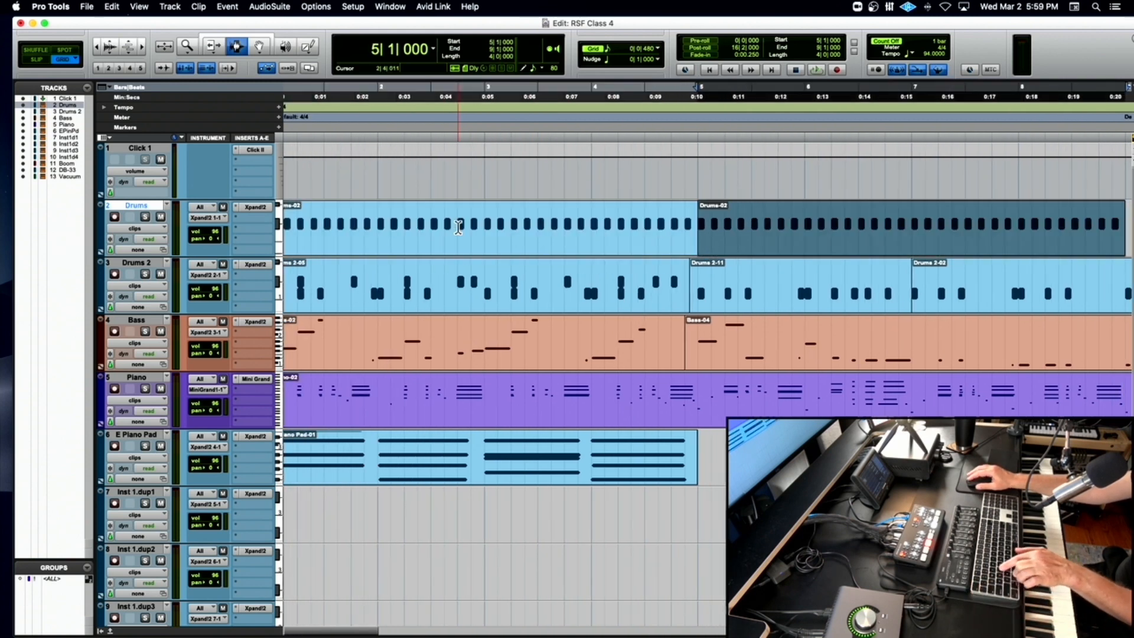
Play from 4|4|480 to hear the duplicated Drums clip with the other parts.
{"action": "left_click", "coordinate": [689, 233]}
{"action": "key", "text": "space"}
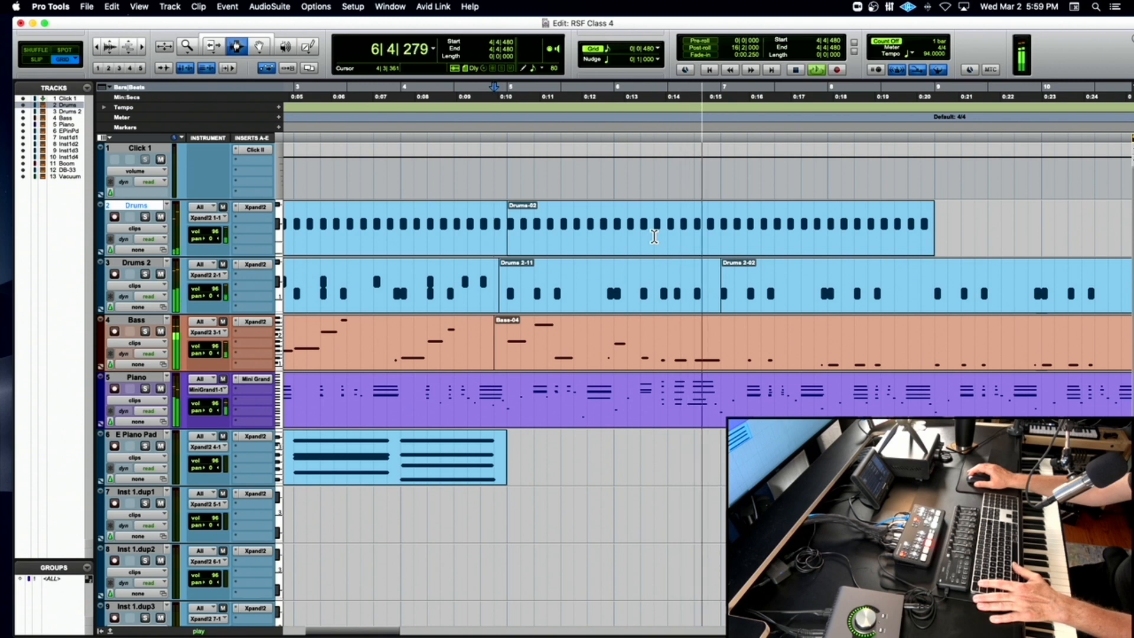
{"action": "key", "text": "space"}
Open the second Drums-02 clip in the MIDI editor with the Grabber tool, and play from 4|4|720.
{"action": "left_click", "coordinate": [261, 46]}
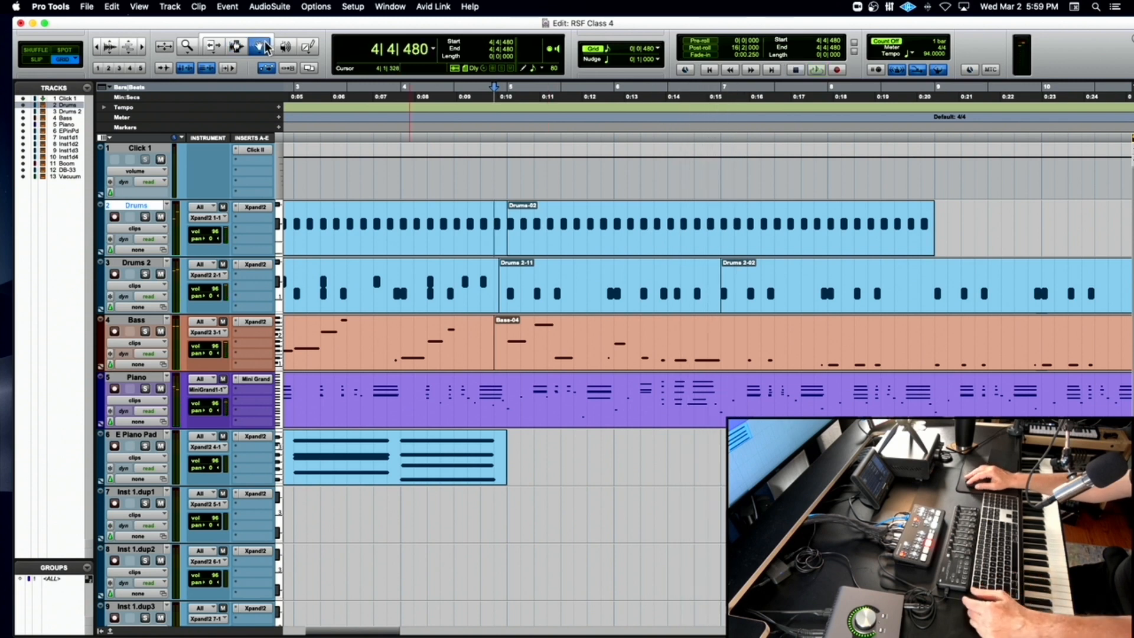
{"action": "double_click", "coordinate": [587, 232]}
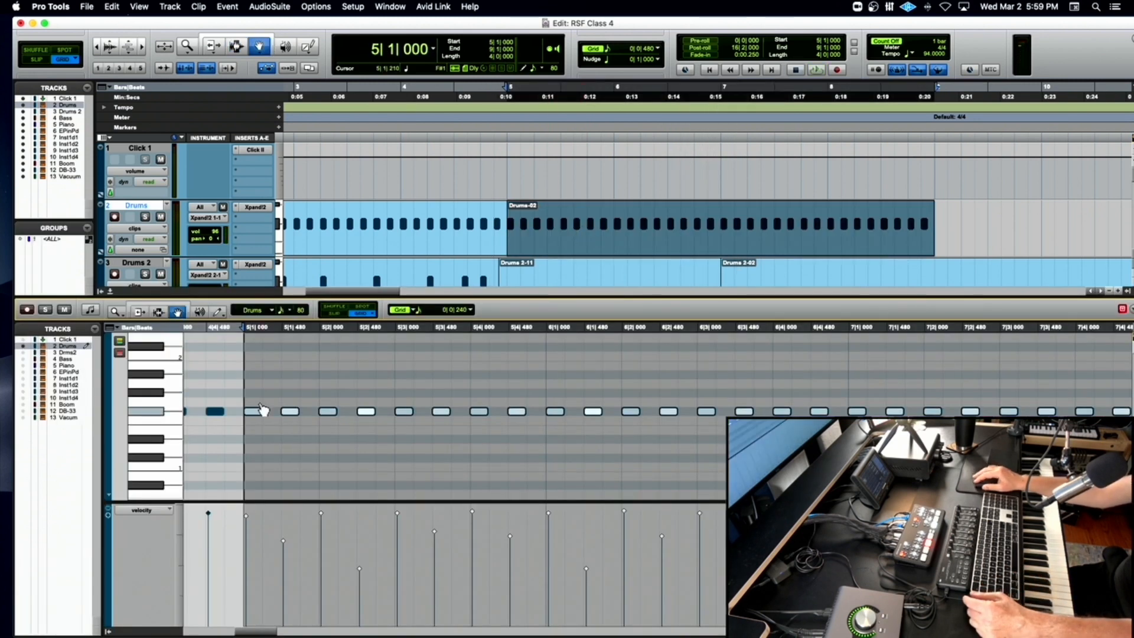
{"action": "left_click", "coordinate": [230, 331]}
{"action": "key", "text": "space"}
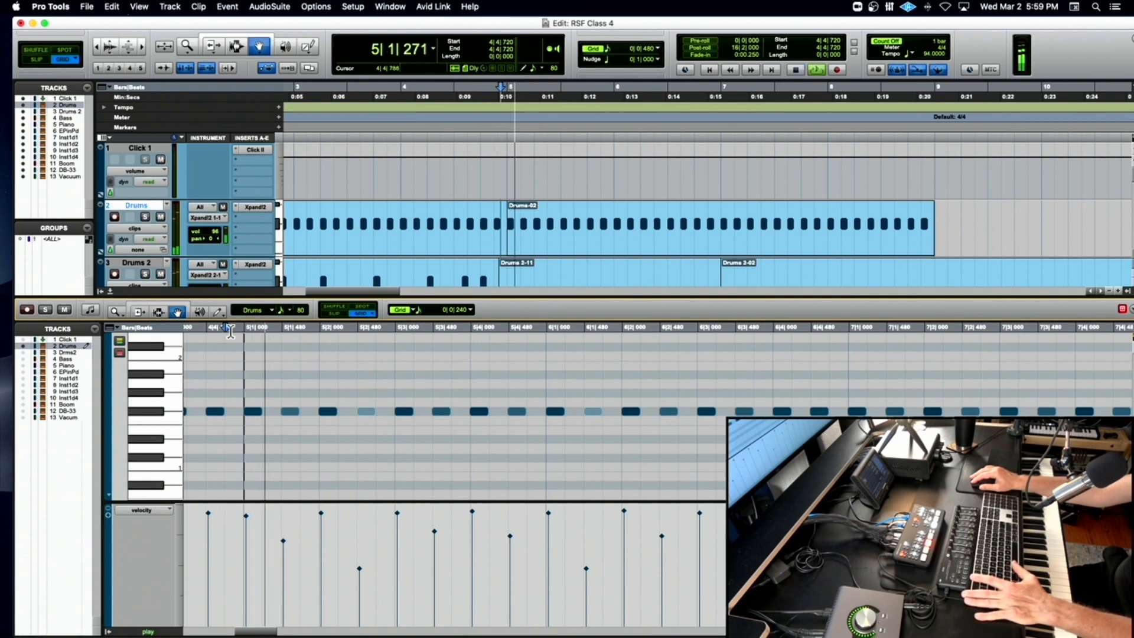
{"action": "key", "text": "space"}
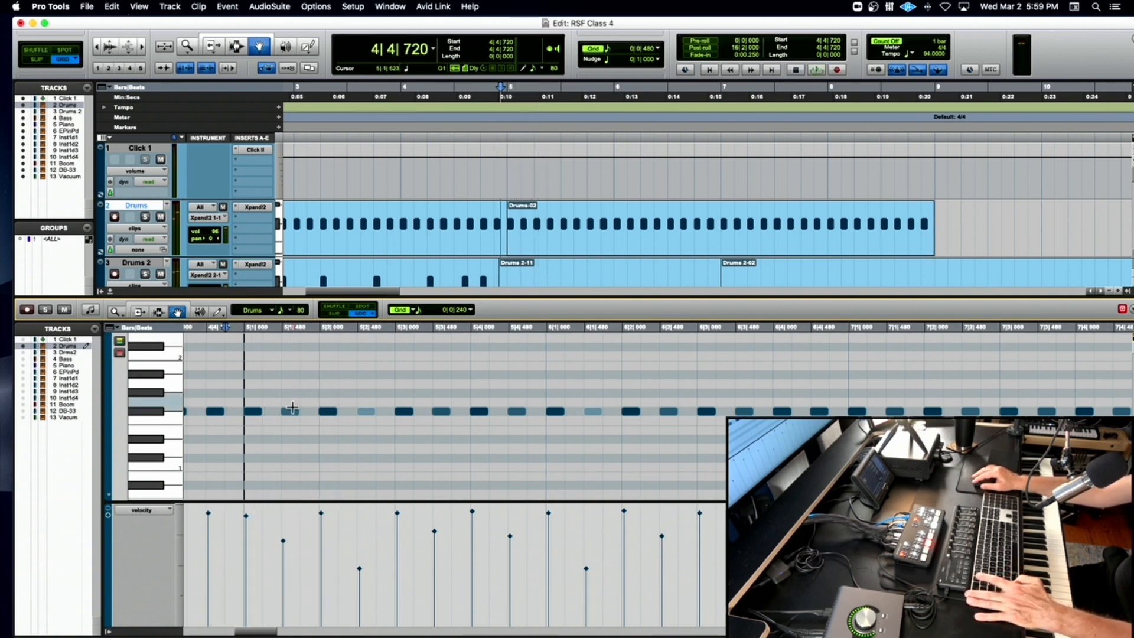
Copy the offbeat F#1 Drums notes in bar 5 to 5|1|720, 5|2|720, 5|3|720 and 5|4|720, and play from 5|1|000.
{"action": "left_click_drag", "start_coordinate": [292, 417], "coordinate": [539, 412]}
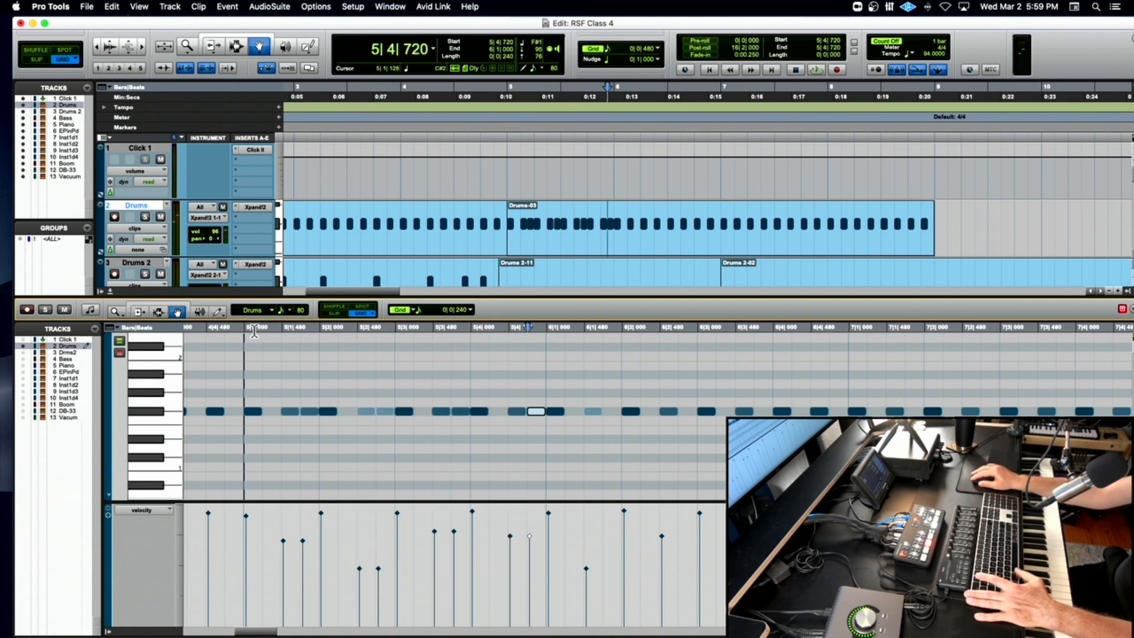
{"action": "left_click", "coordinate": [241, 329]}
{"action": "key", "text": "space"}
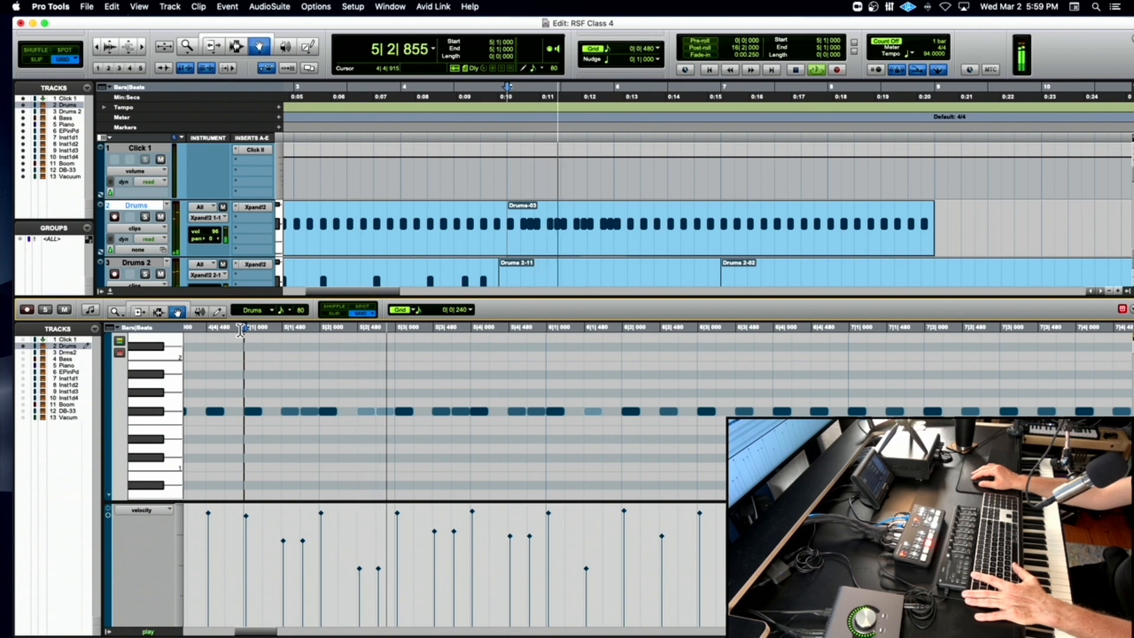
{"action": "key", "text": "space"}
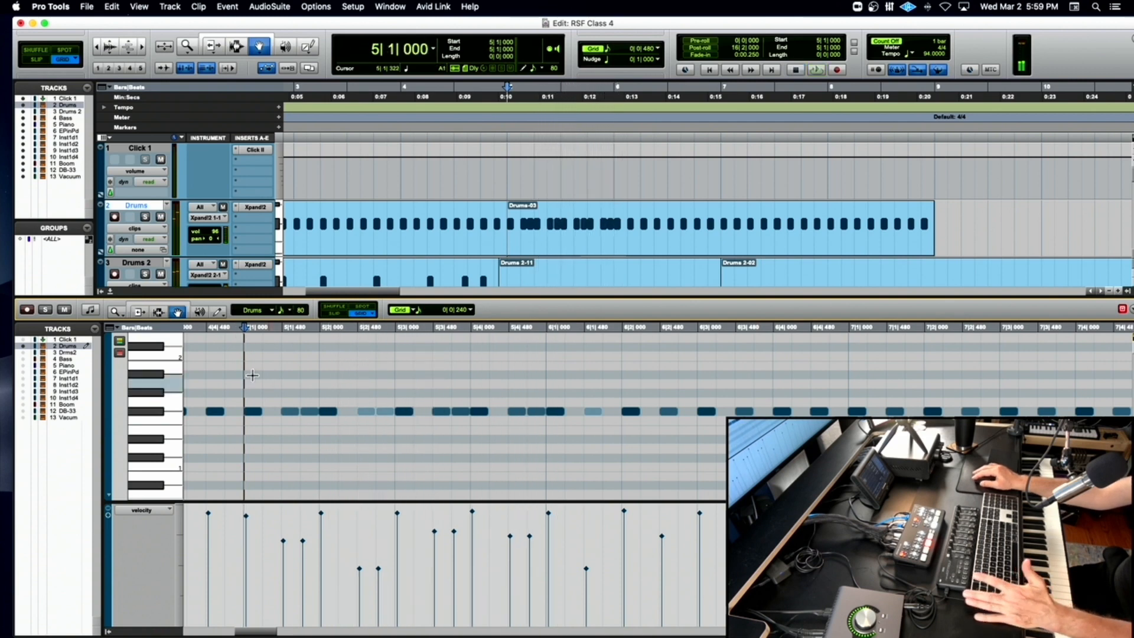
Try quantizing all bar 5 Drums notes to 1/8 notes with 61% swing and 91% strength, play from 5|1|000, and undo it.
{"action": "left_click_drag", "start_coordinate": [241, 386], "coordinate": [537, 437]}
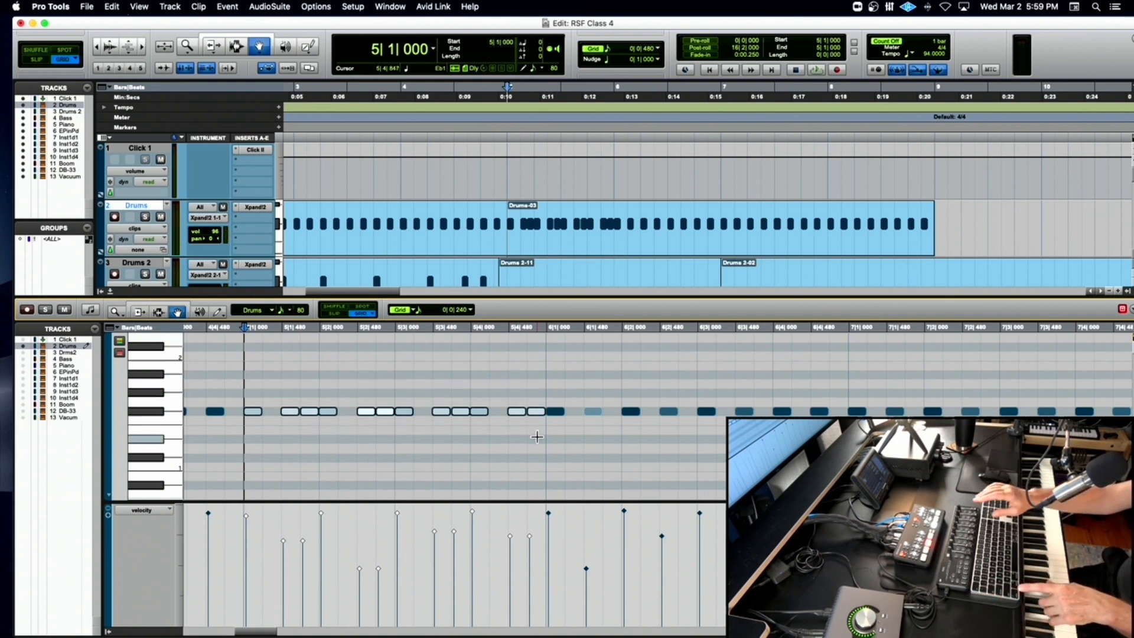
{"action": "left_click_drag", "start_coordinate": [238, 387], "coordinate": [534, 426]}
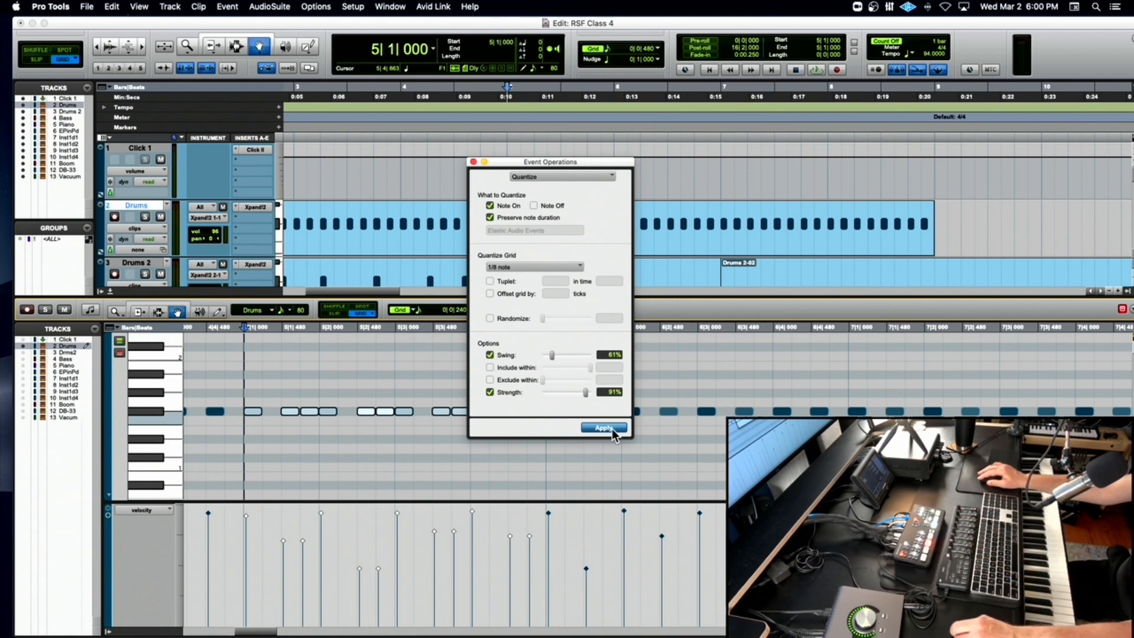
{"action": "left_click", "coordinate": [604, 427]}
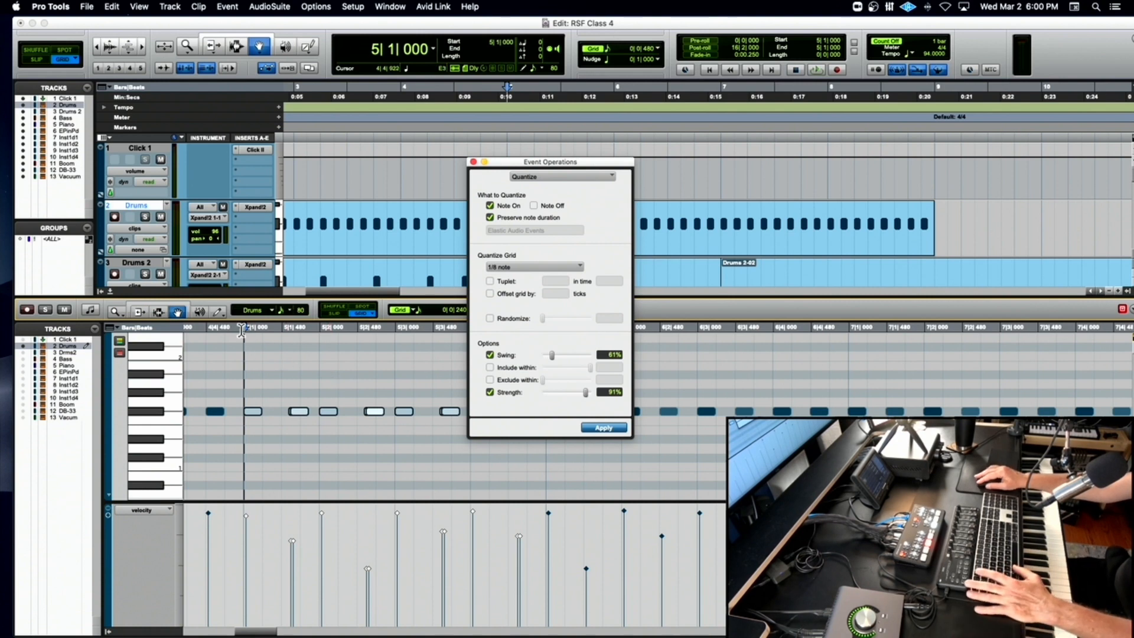
{"action": "left_click", "coordinate": [241, 331]}
{"action": "key", "text": "space"}
{"action": "key", "text": "space"}
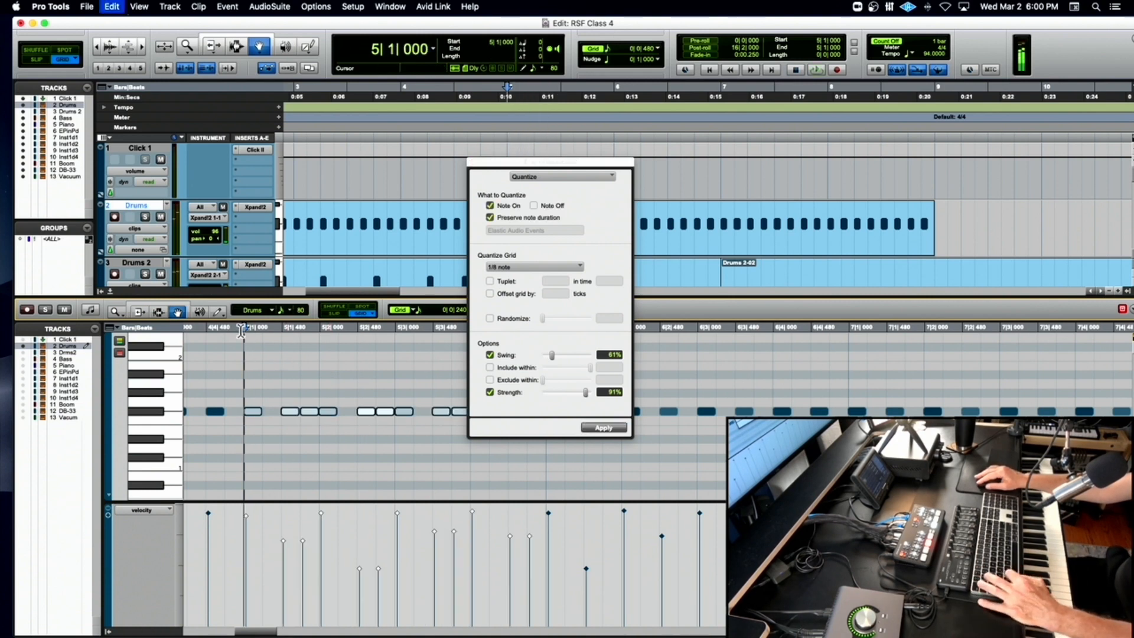
{"action": "key", "text": "super+z"}
Try the same 1/8-note quantize on only the bar 5 notes at 720 ticks of each beat, play from 5|1|000, and undo it.
{"action": "left_click", "coordinate": [310, 412]}
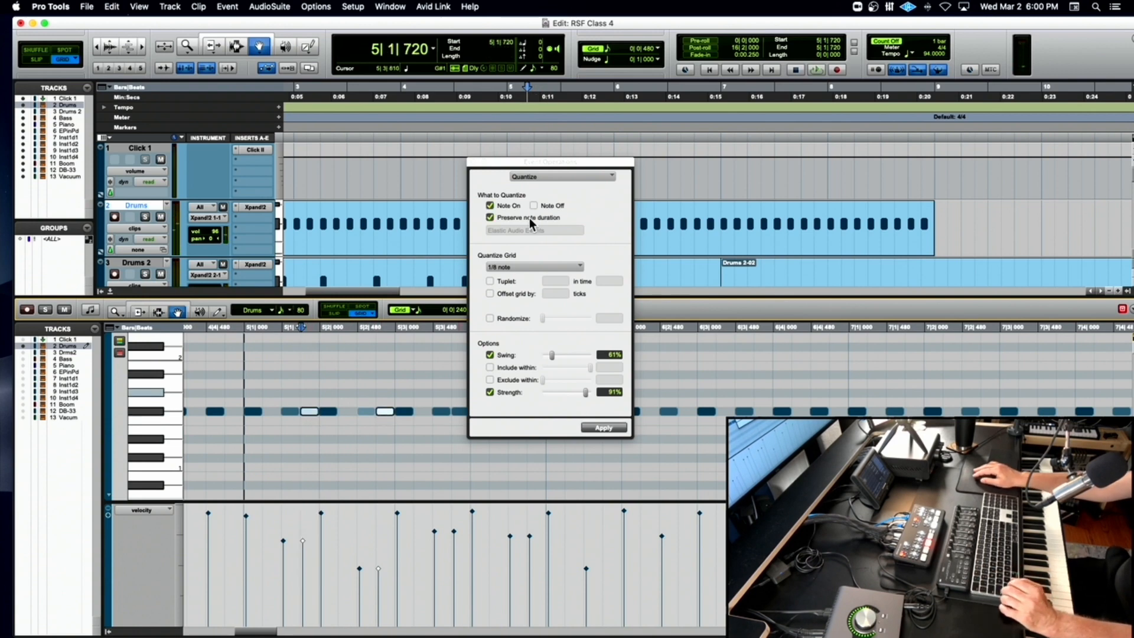
{"action": "left_click_drag", "start_coordinate": [508, 168], "coordinate": [592, 175]}
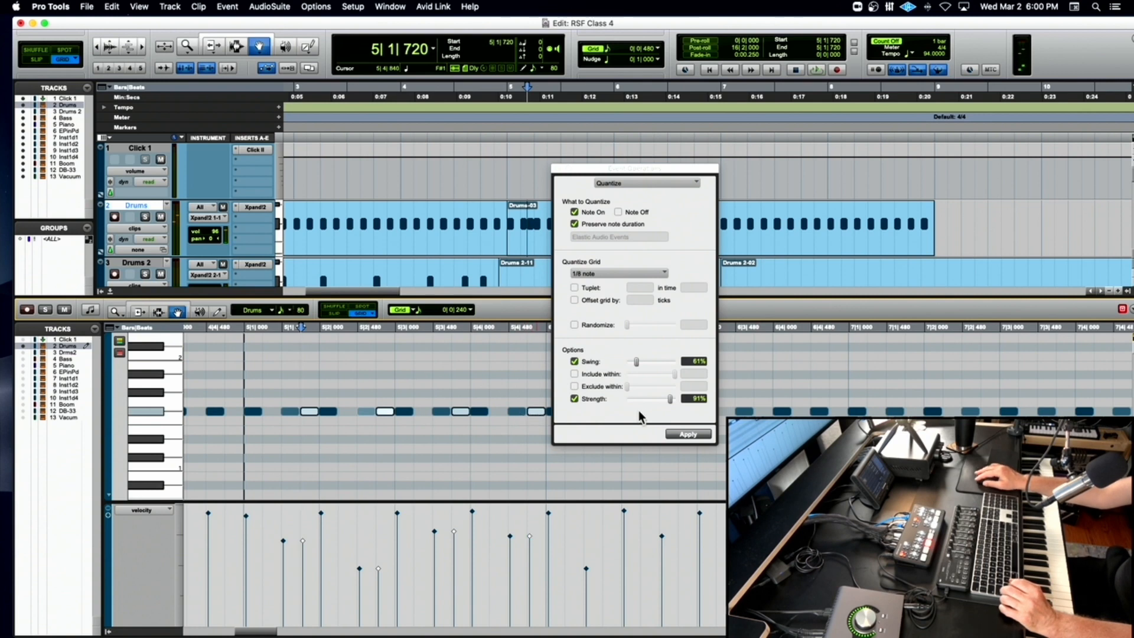
{"action": "left_click", "coordinate": [680, 434]}
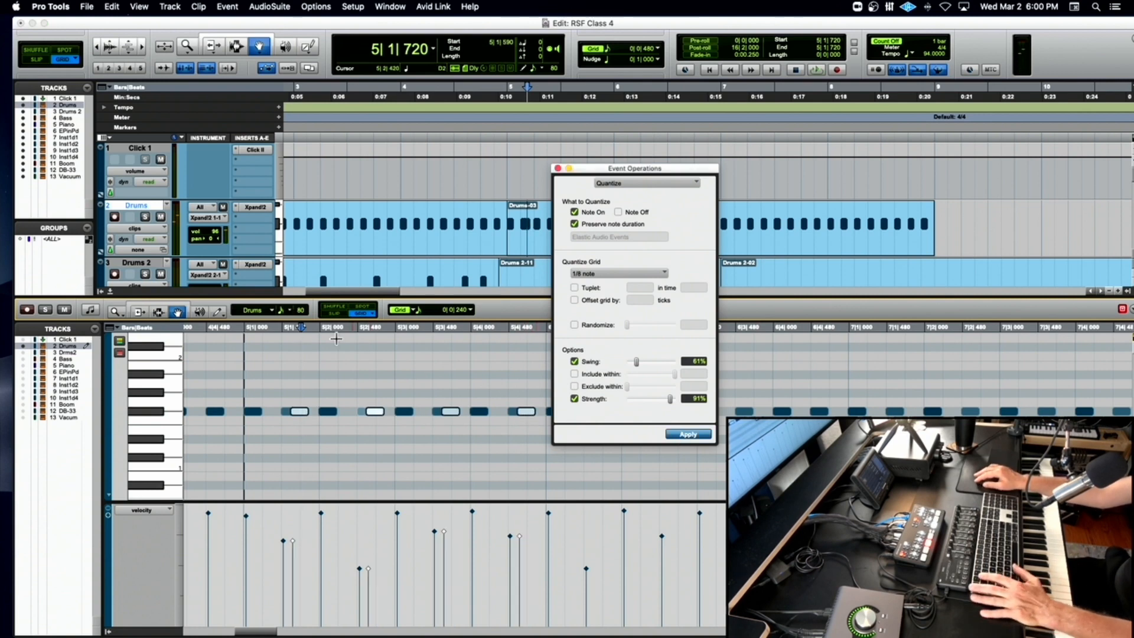
{"action": "left_click", "coordinate": [241, 331]}
{"action": "key", "text": "space"}
{"action": "key", "text": "space"}
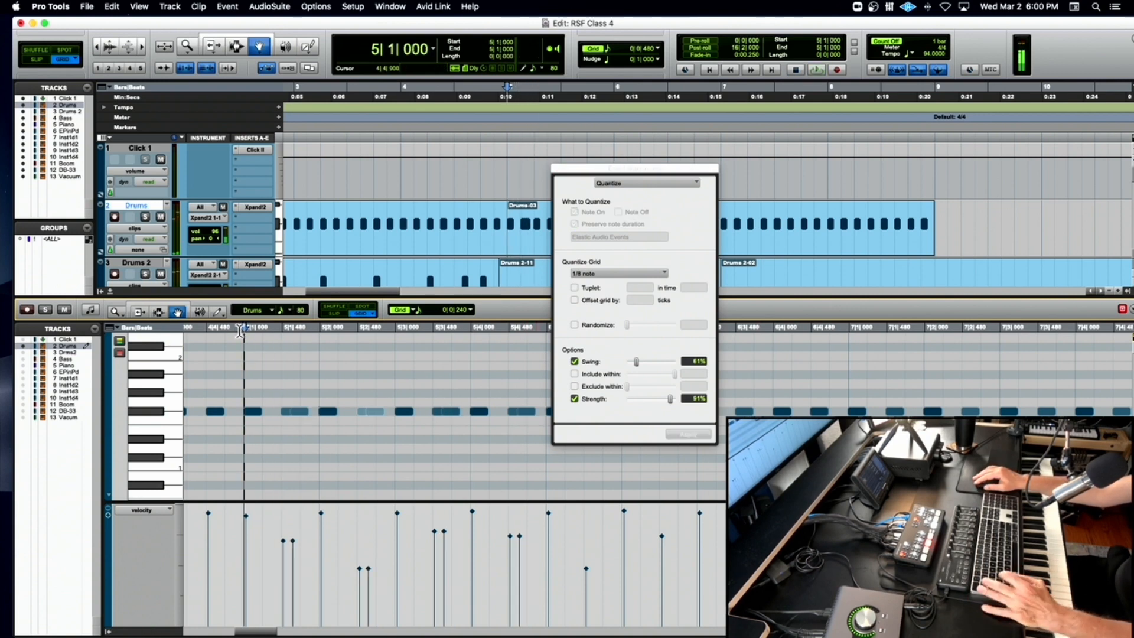
{"action": "key", "text": "super+z"}
Play the unquantized notes, and shift the four selected 720-tick Drums notes in bar 5 about 22 ticks later in Slip mode.
{"action": "key", "text": "space"}
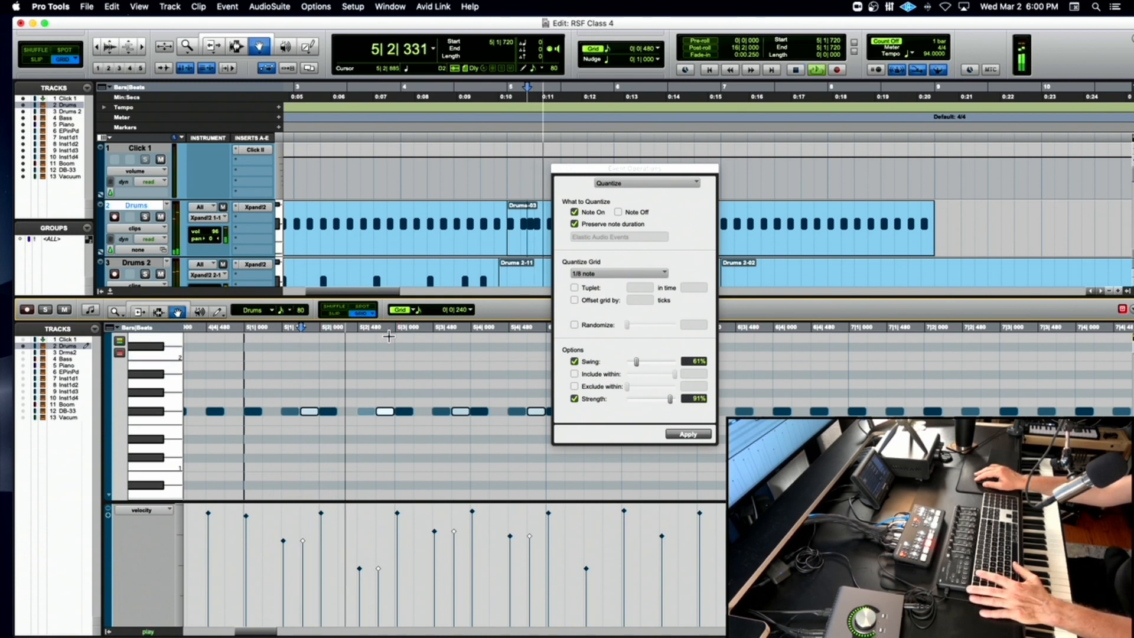
{"action": "key", "text": "space"}
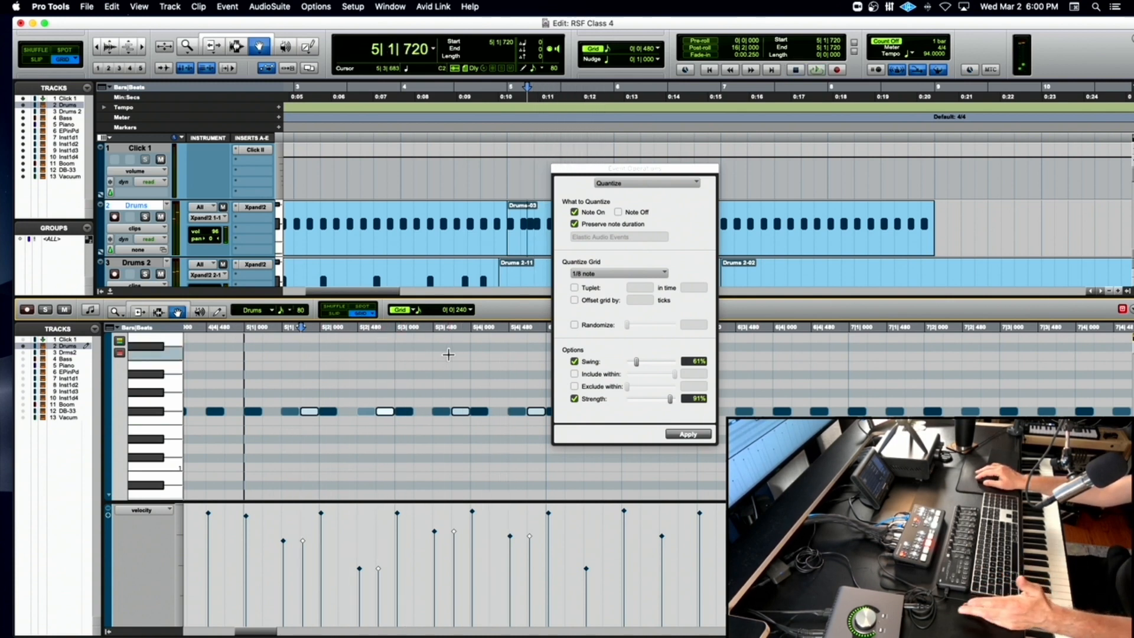
{"action": "left_click_drag", "start_coordinate": [584, 172], "coordinate": [742, 167]}
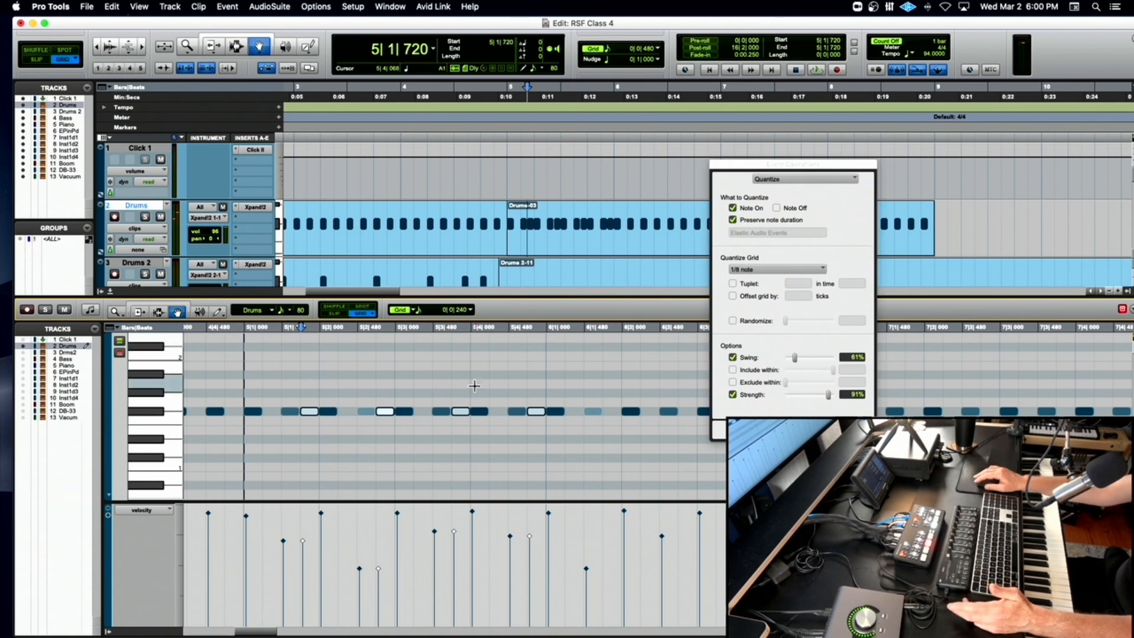
{"action": "key", "text": "t"}
{"action": "key", "text": "t"}
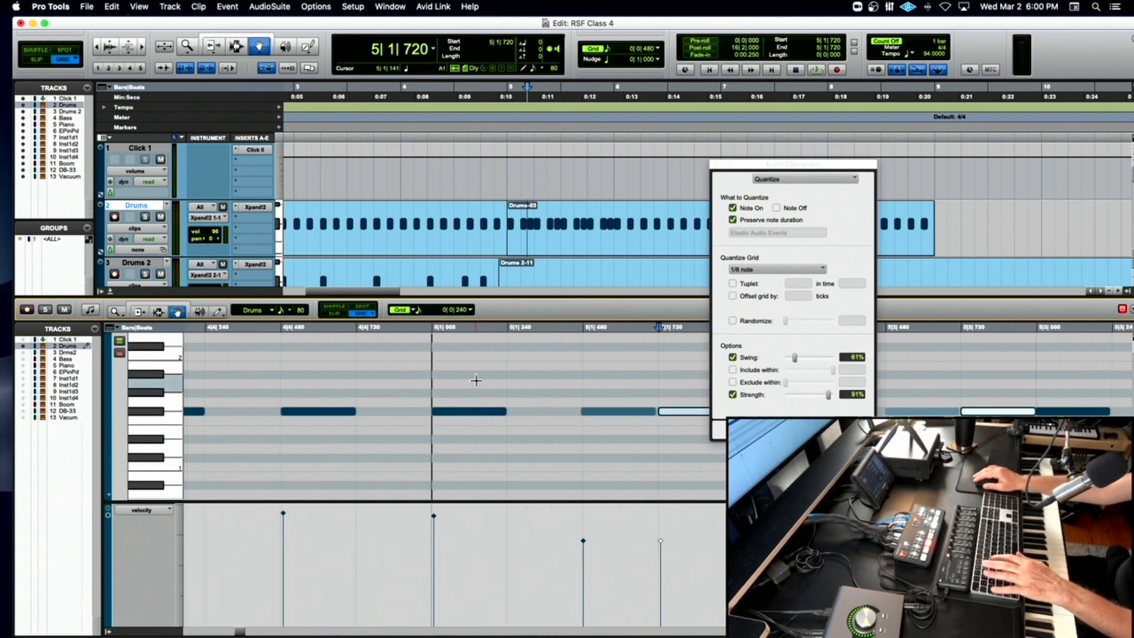
{"action": "key", "text": "r"}
{"action": "scroll", "coordinate": [480, 381], "scroll_direction": "right", "scroll_amount": 8}
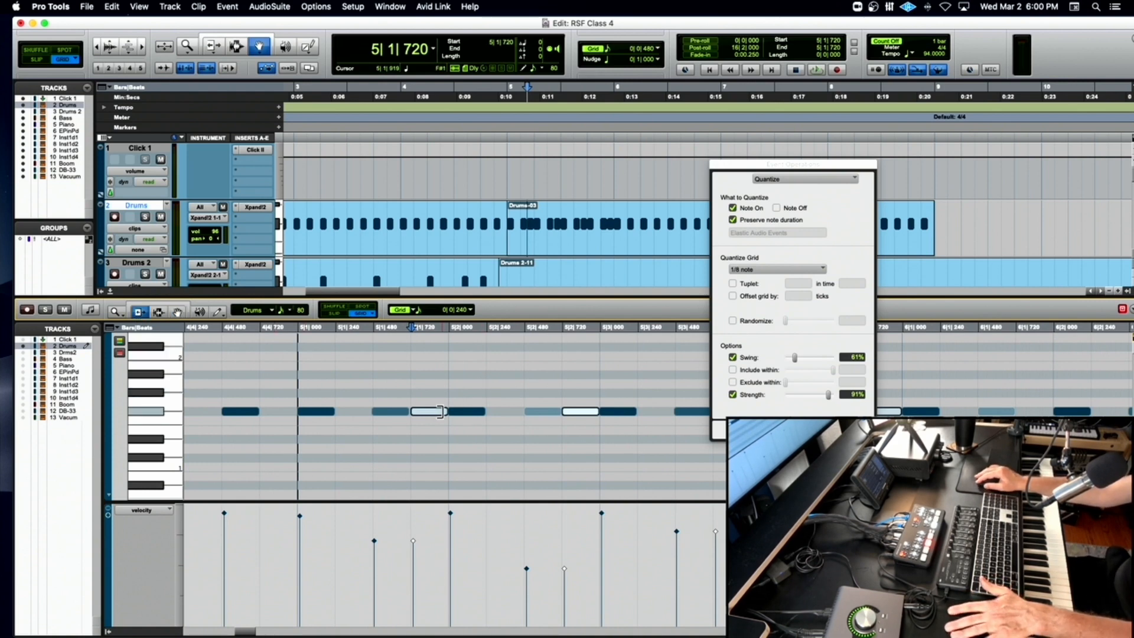
{"action": "key", "text": "t"}
{"action": "key", "text": "t"}
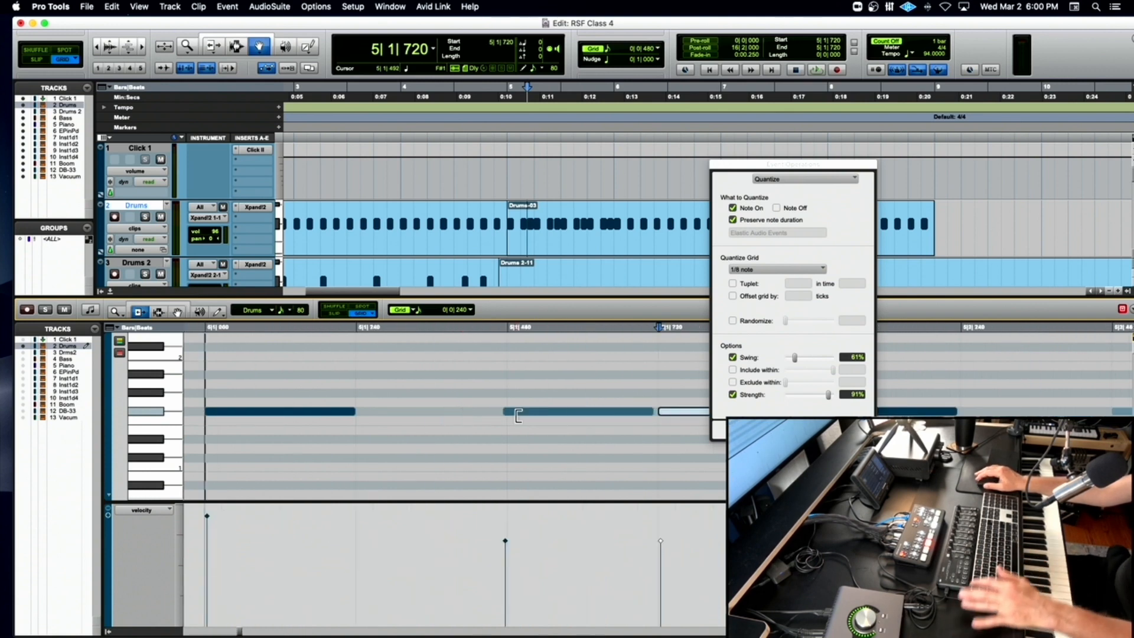
{"action": "scroll", "coordinate": [457, 414], "scroll_direction": "right", "scroll_amount": 8}
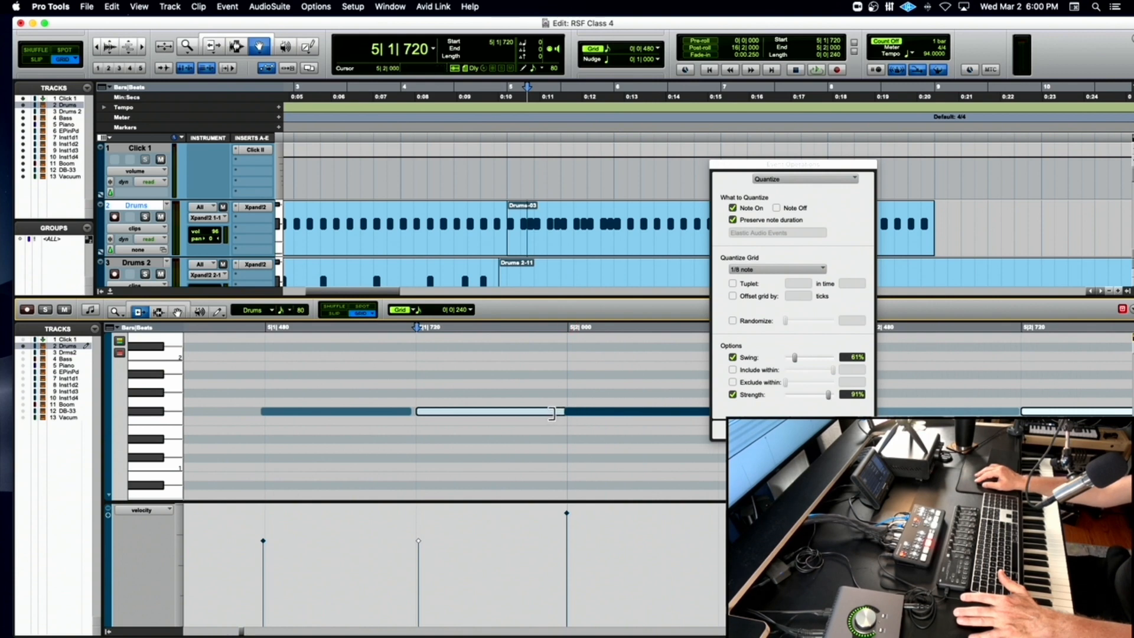
{"action": "left_click", "coordinate": [333, 314]}
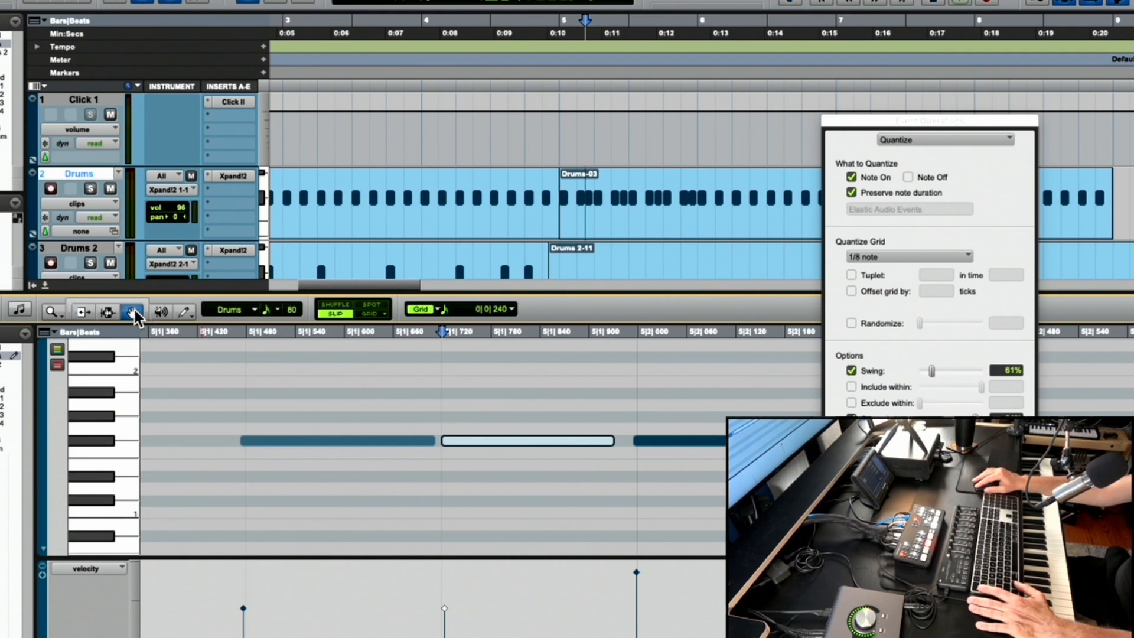
{"action": "left_click_drag", "start_coordinate": [468, 442], "coordinate": [472, 445]}
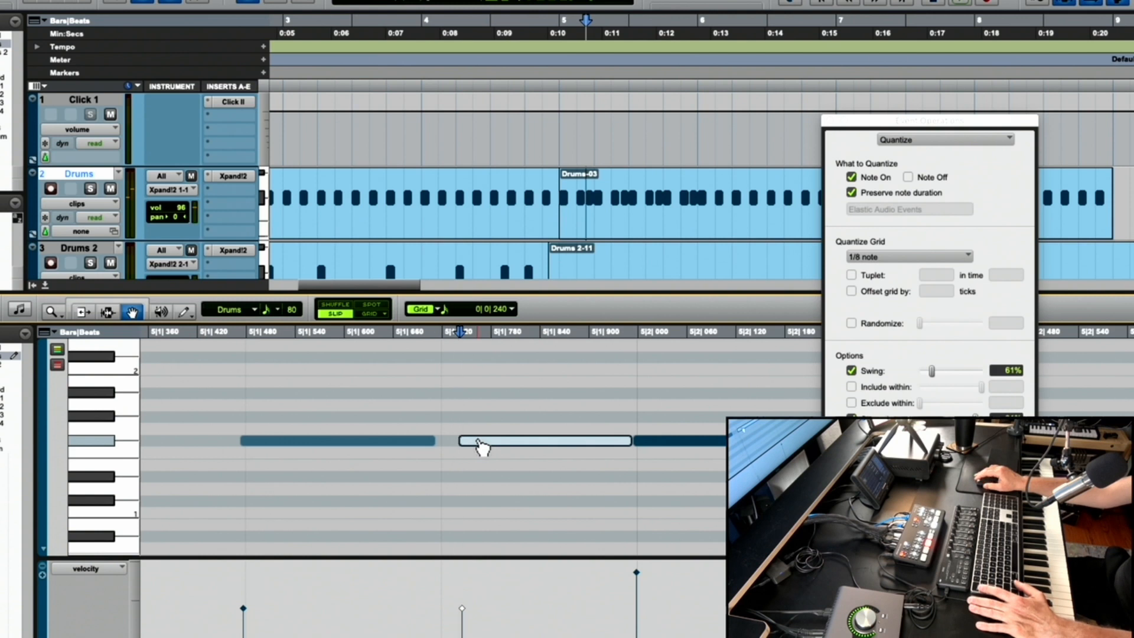
Play from 5|1|000 to hear the shifted Drums notes, and close the Event Operations window.
{"action": "key", "text": "super+bracketleft"}
{"action": "left_click", "coordinate": [530, 332]}
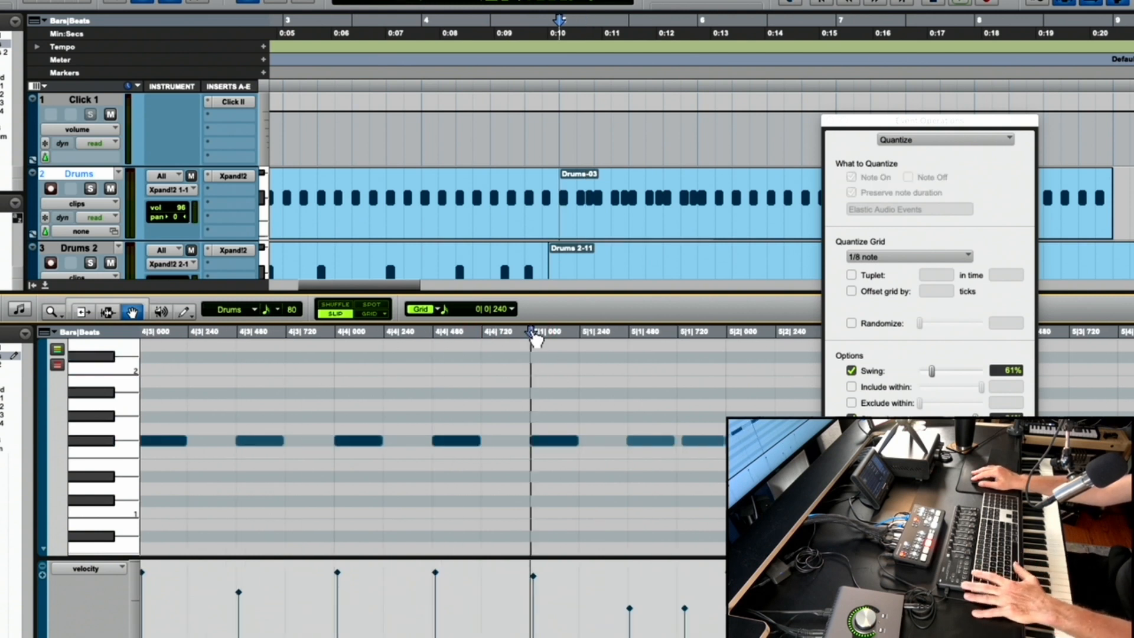
{"action": "key", "text": "space"}
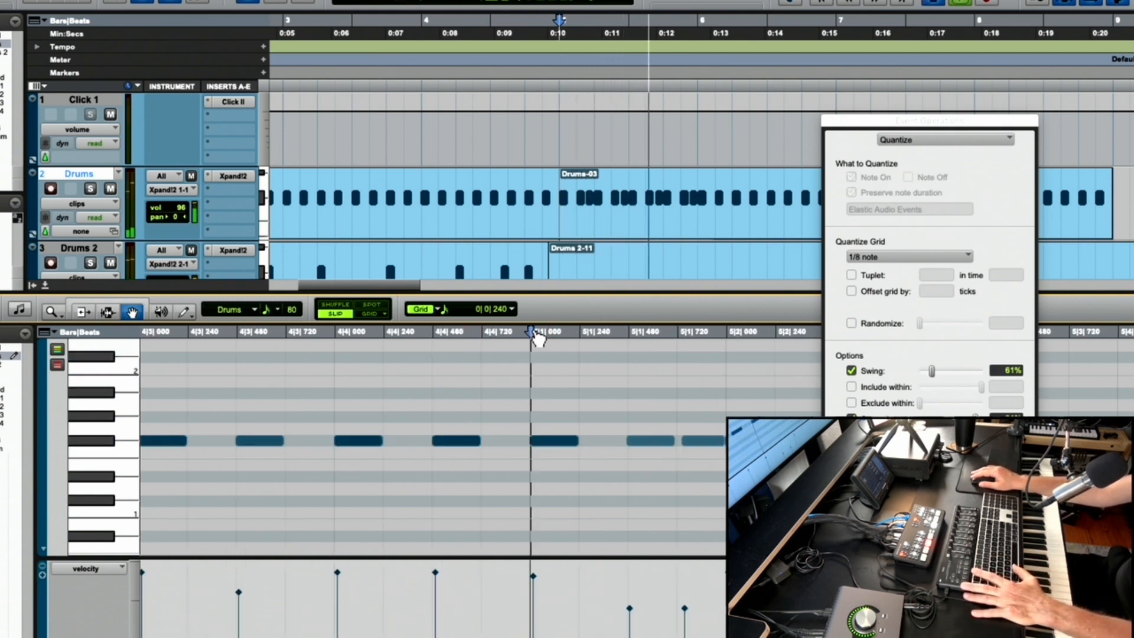
{"action": "left_click", "coordinate": [829, 120]}
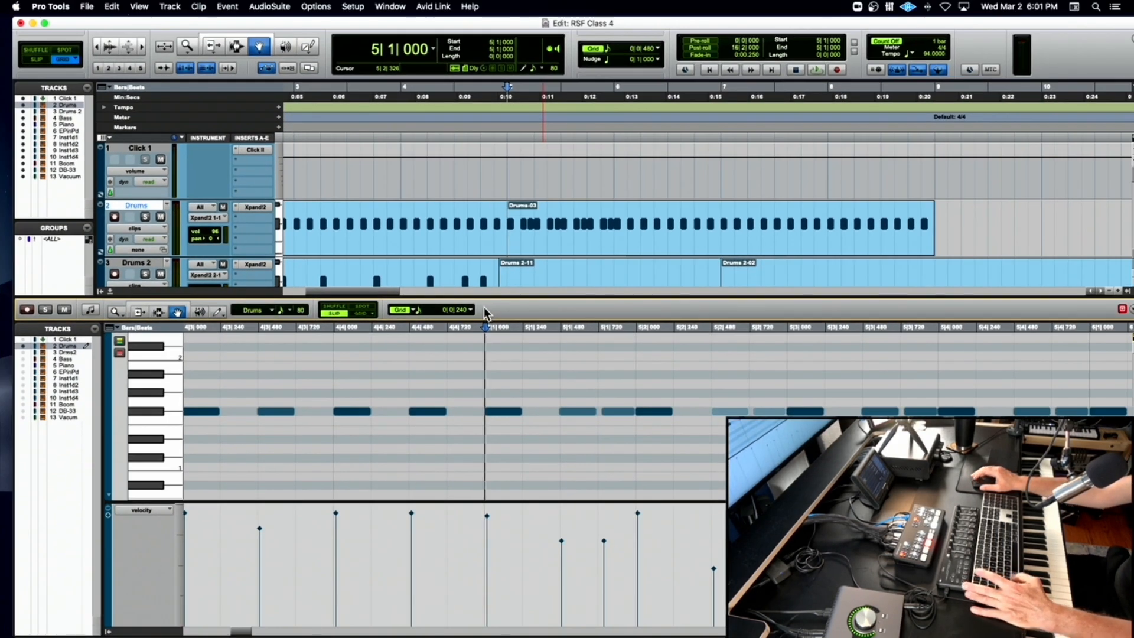
{"action": "key", "text": "space"}
{"action": "key", "text": "space"}
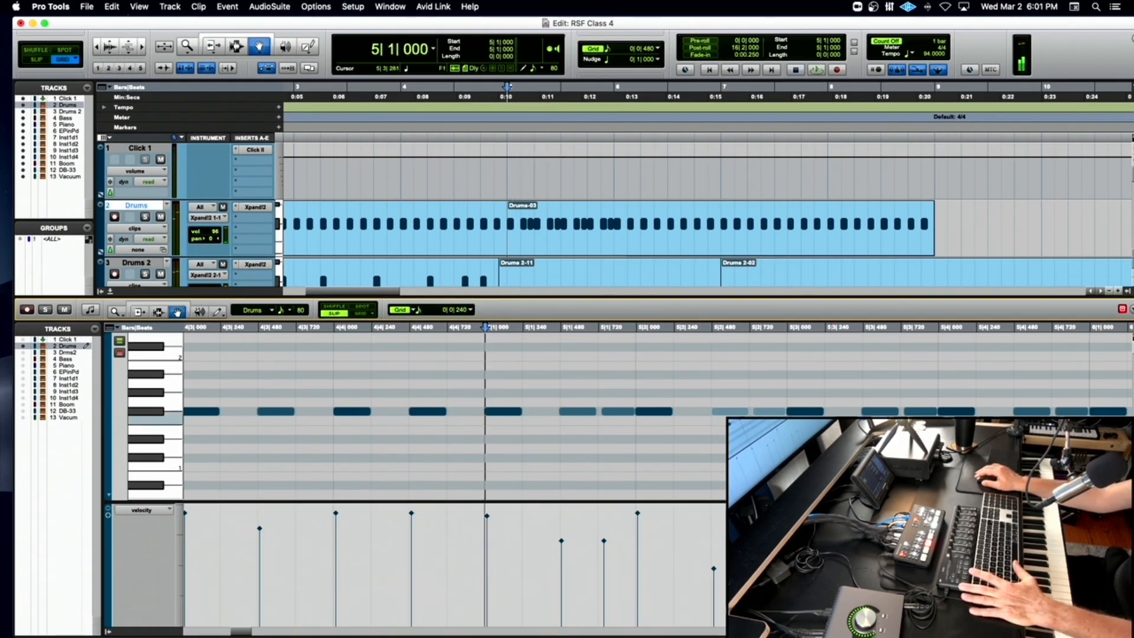
Redraw the velocities of bar 5's offbeat Drums notes with the Pencil, each first offbeat softer than the one after it, and play from 4|4|855.
{"action": "key", "text": "F10"}
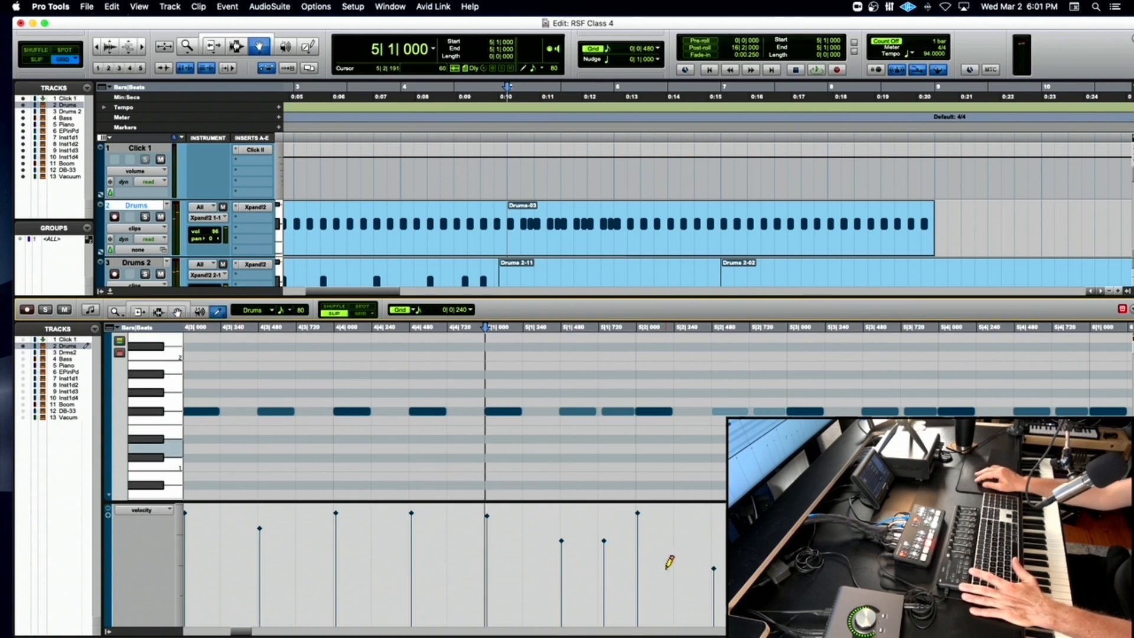
{"action": "left_click_drag", "start_coordinate": [554, 569], "coordinate": [607, 549]}
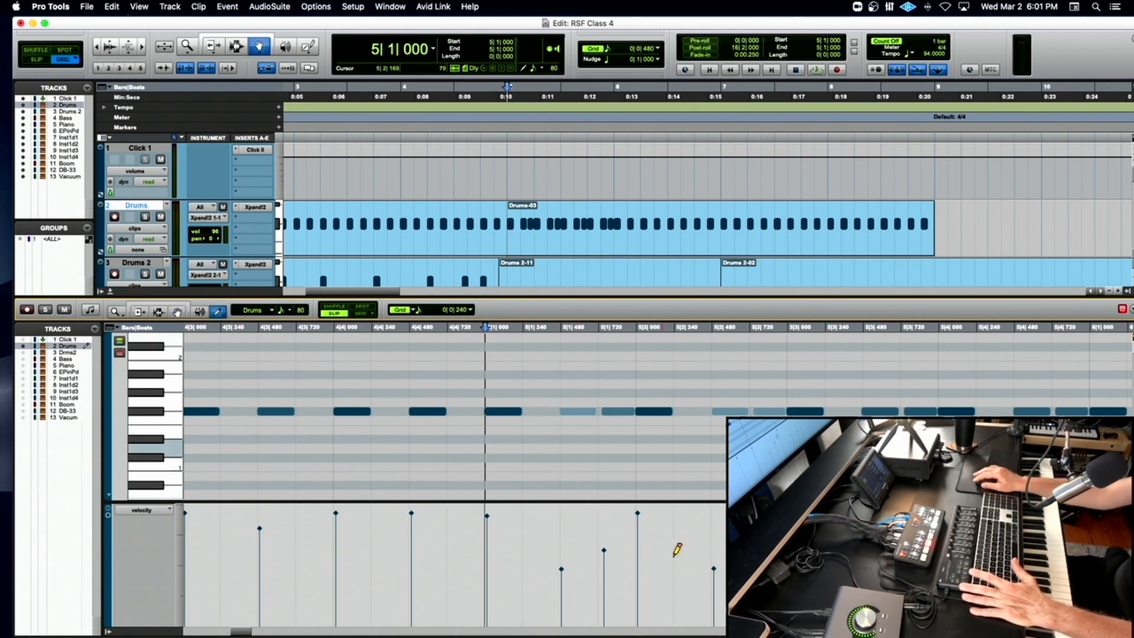
{"action": "left_click_drag", "start_coordinate": [696, 572], "coordinate": [716, 575]}
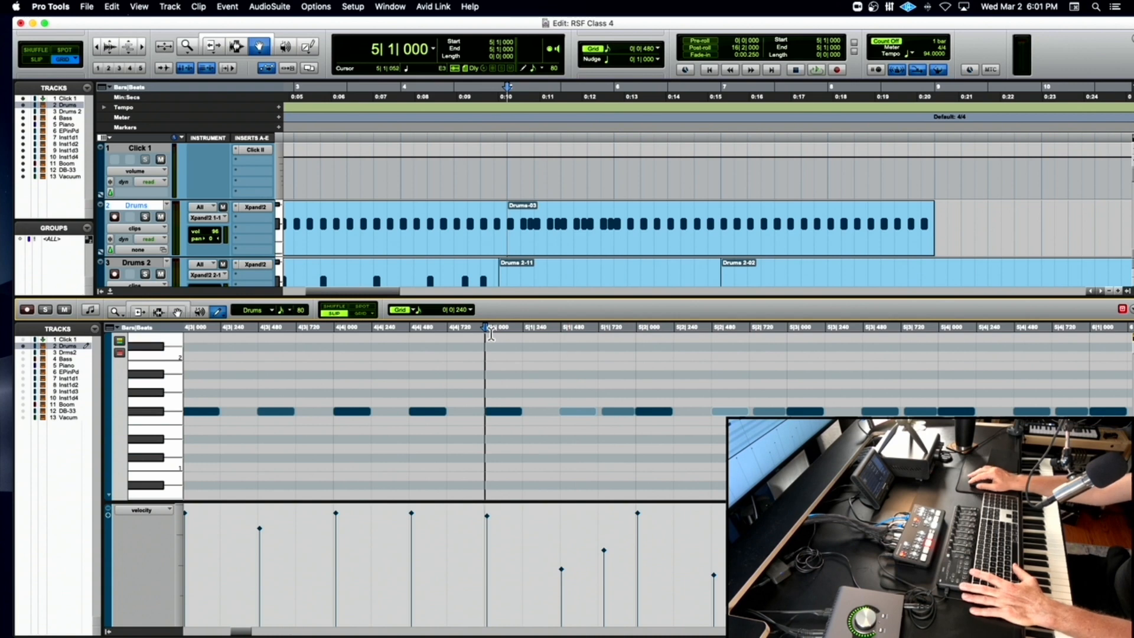
{"action": "key", "text": "space"}
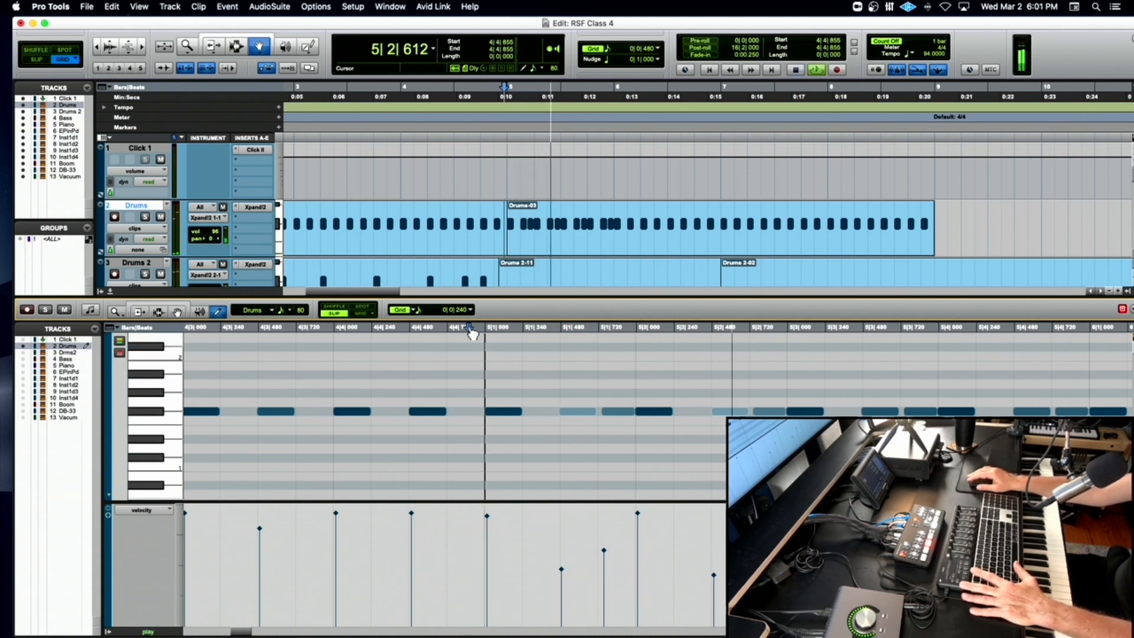
{"action": "key", "text": "space"}
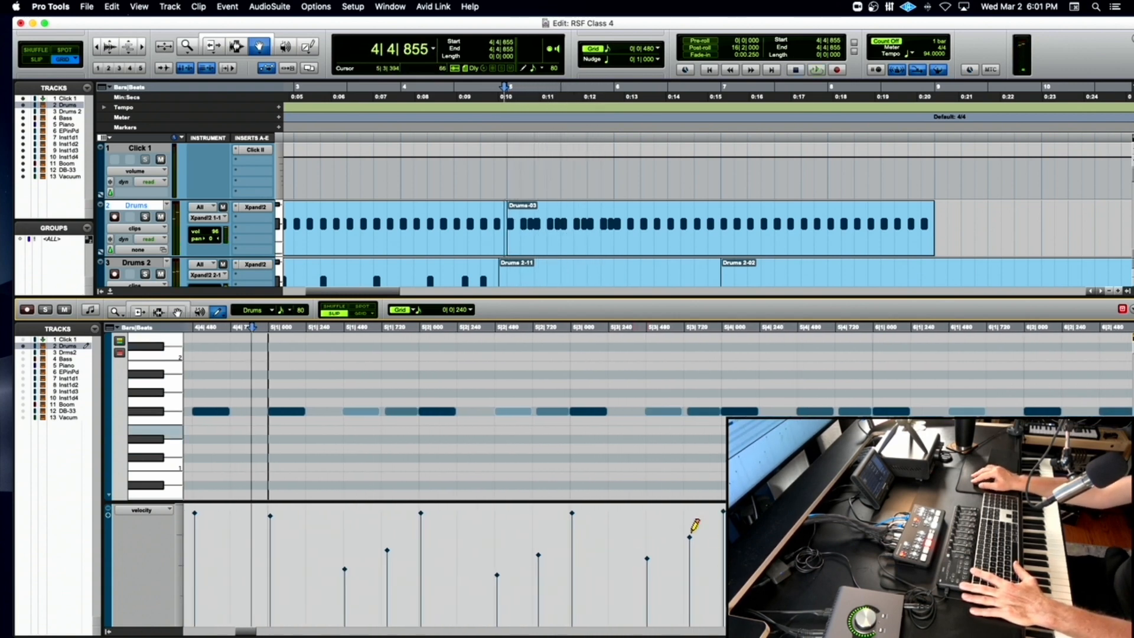
{"action": "scroll", "coordinate": [696, 522], "scroll_direction": "right", "scroll_amount": 8}
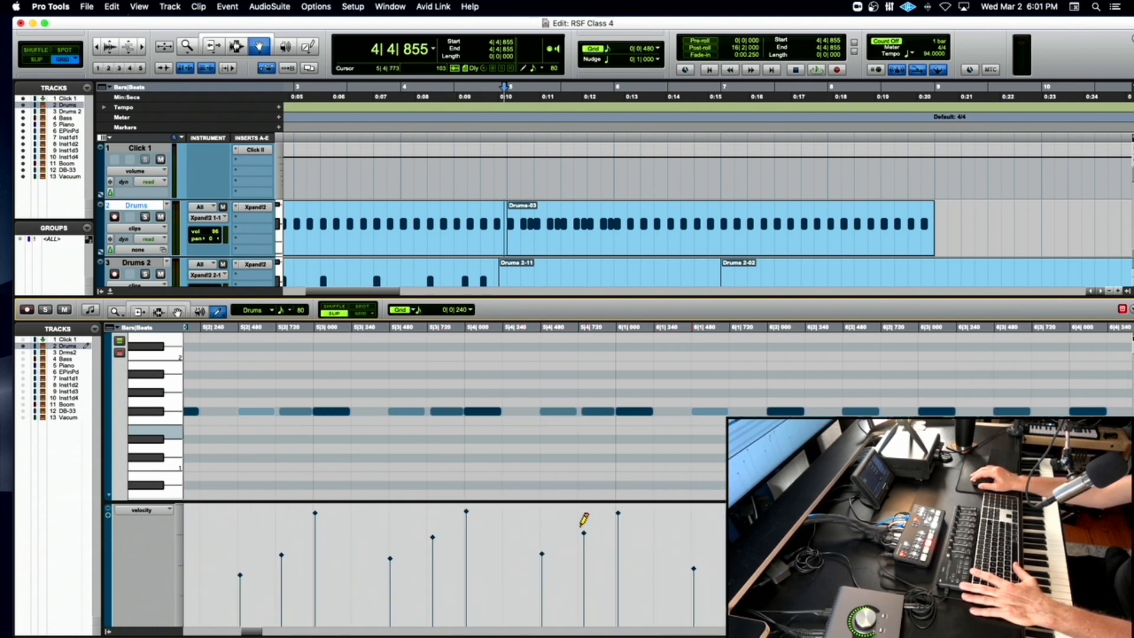
{"action": "key", "text": "space"}
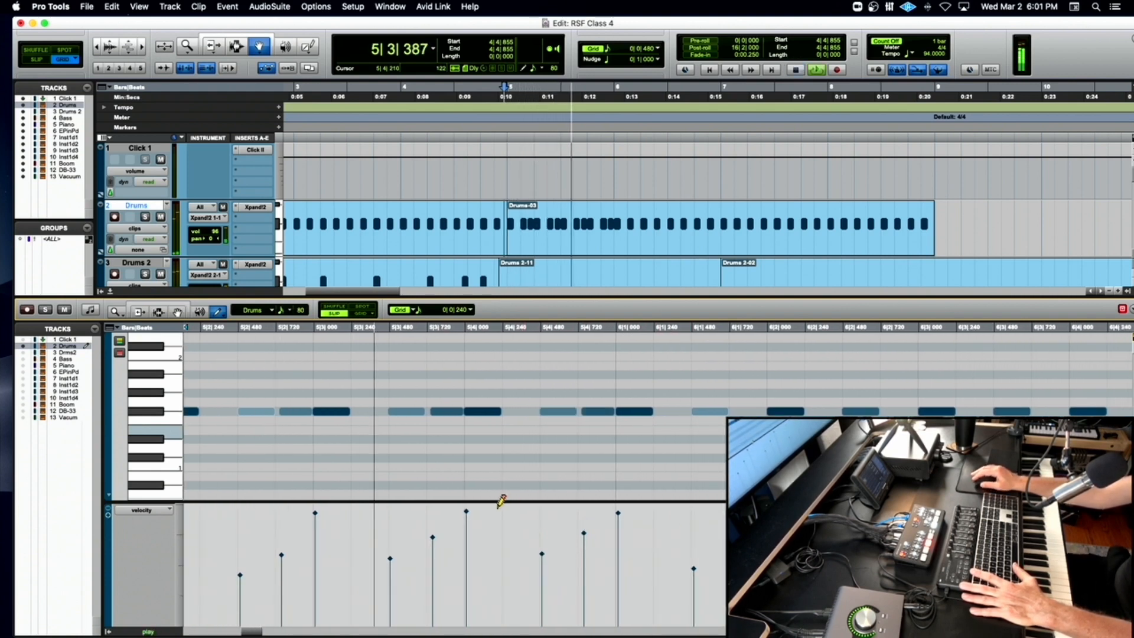
{"action": "left_click", "coordinate": [178, 312]}
{"action": "key", "text": "space"}
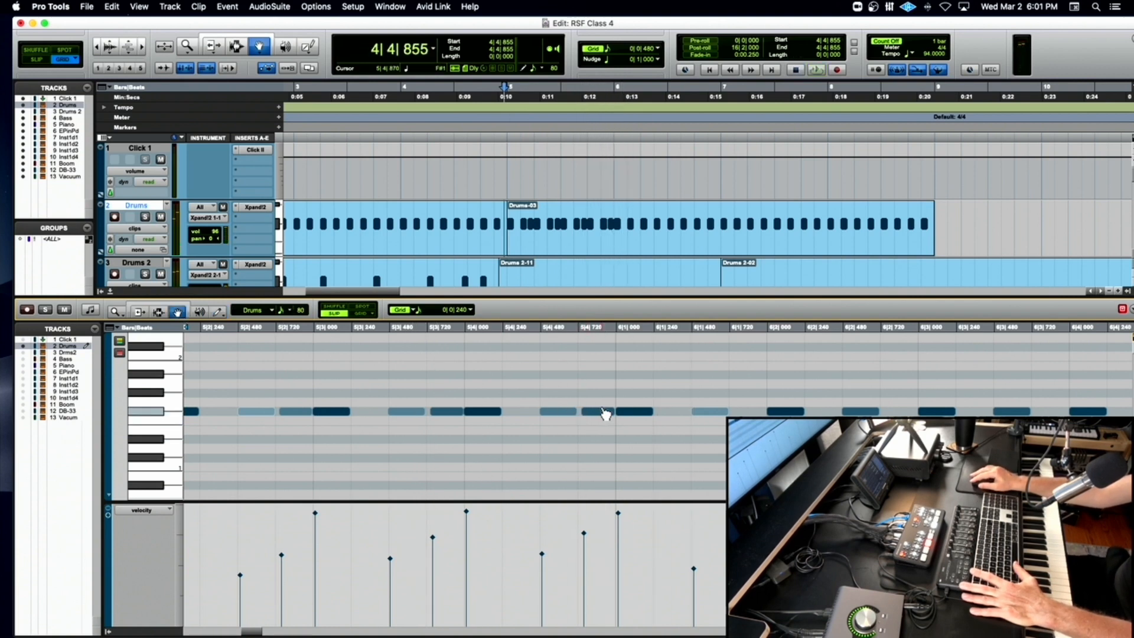
Transpose the last offbeat Drums note of bar 5, at 5|4|742, up four semitones to Bb1.
{"action": "left_click", "coordinate": [603, 411]}
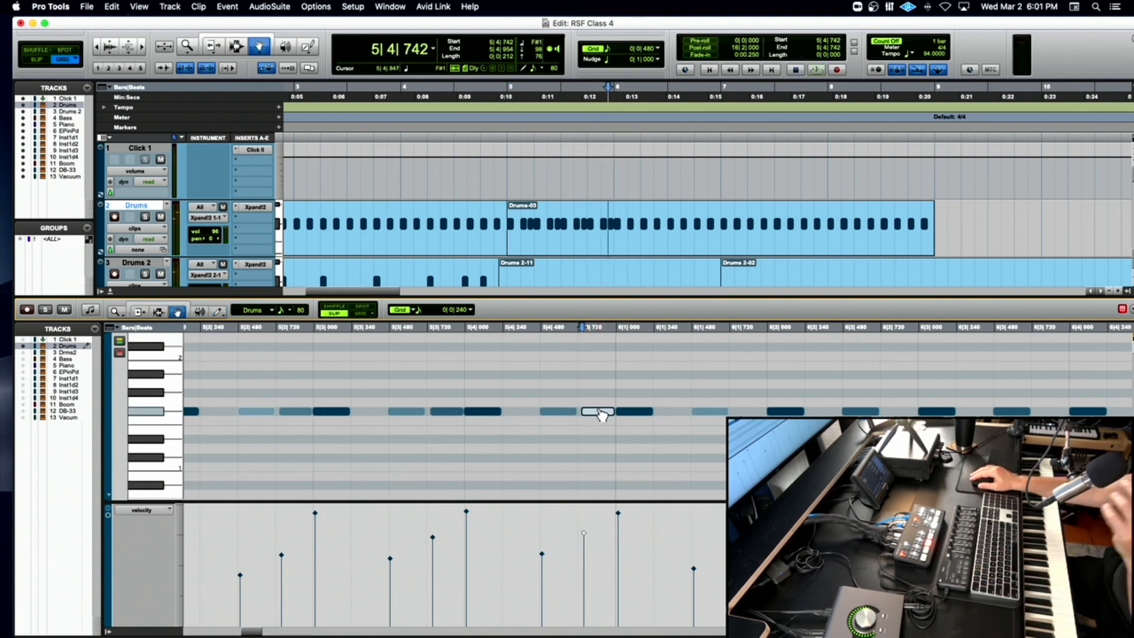
{"action": "key", "text": "t"}
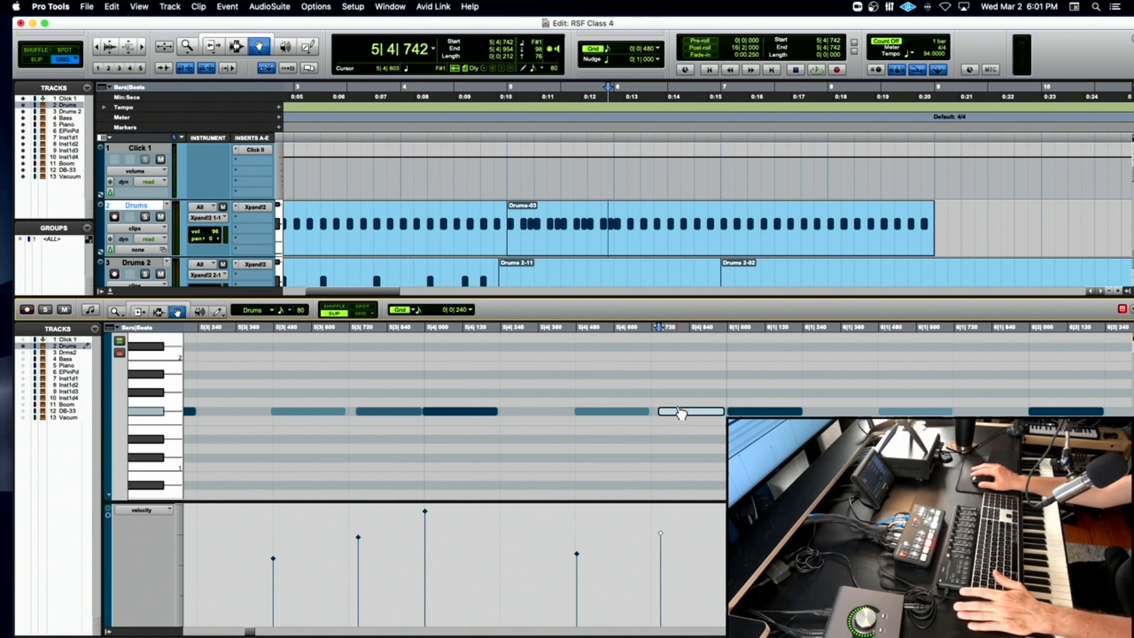
{"action": "key", "text": "Up"}
{"action": "key", "text": "Up"}
{"action": "key", "text": "Up"}
{"action": "key", "text": "Up"}
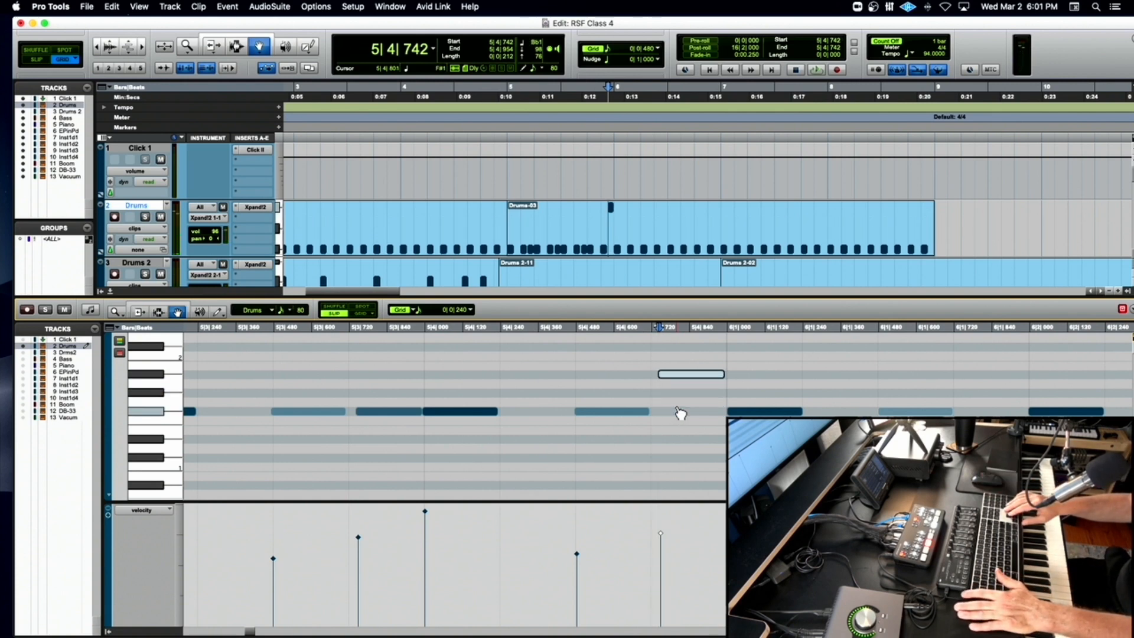
{"action": "key", "text": "r"}
{"action": "key", "text": "r"}
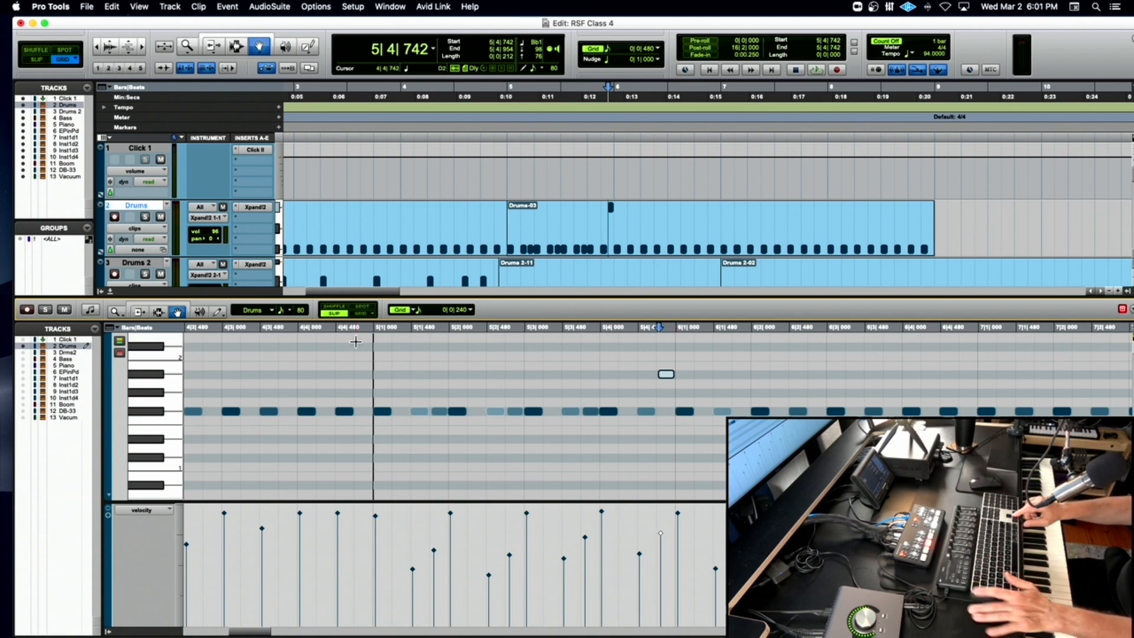
Lower the note at 5|4|742 to F#1 for comparison, and raise it back to Bb1.
{"action": "key", "text": "Down"}
{"action": "key", "text": "Down"}
{"action": "key", "text": "Down"}
{"action": "key", "text": "Down"}
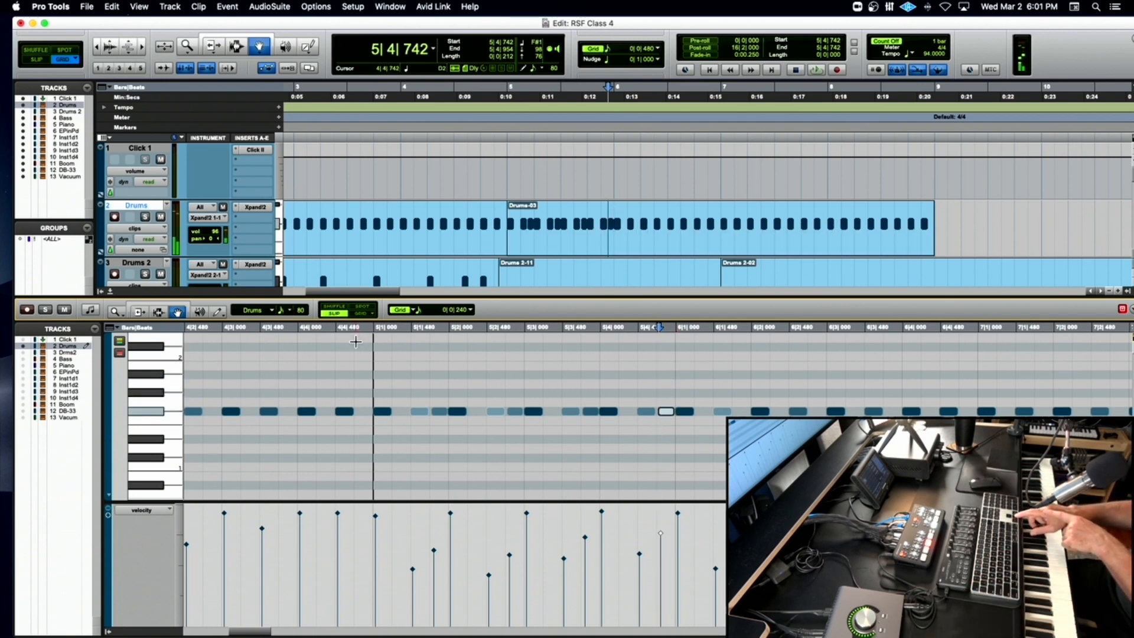
{"action": "key", "text": "Up"}
{"action": "key", "text": "Up"}
{"action": "key", "text": "Up"}
{"action": "key", "text": "Up"}
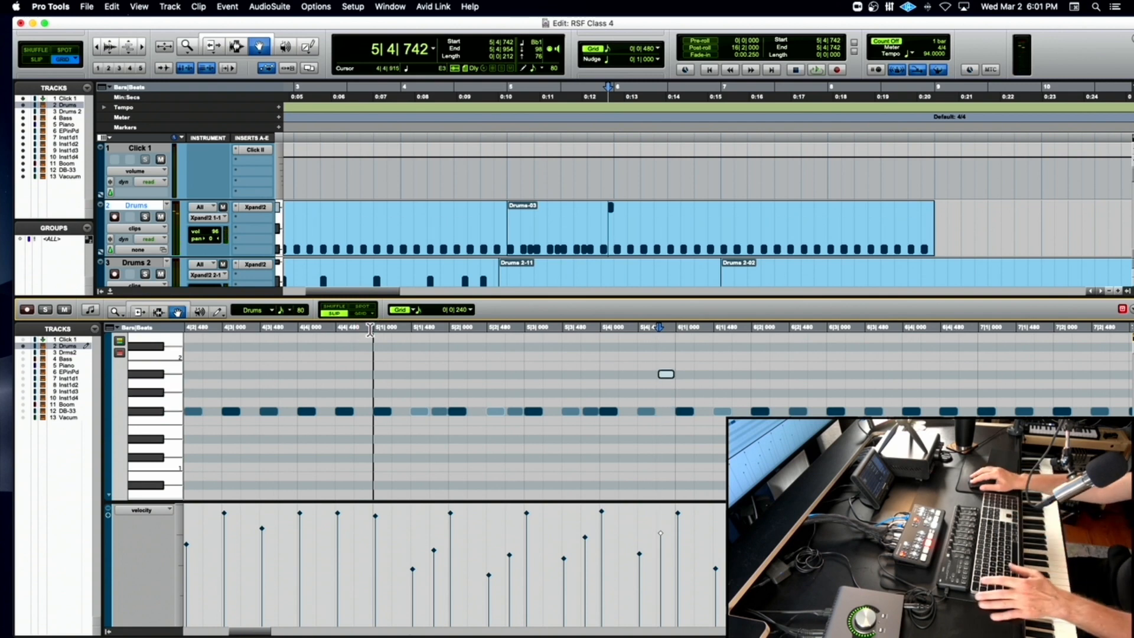
Lower the velocity of the Bb1 Drums note at 5|4|742, playing from just before bar 5 both before and after the change.
{"action": "left_click", "coordinate": [373, 331]}
{"action": "key", "text": "space"}
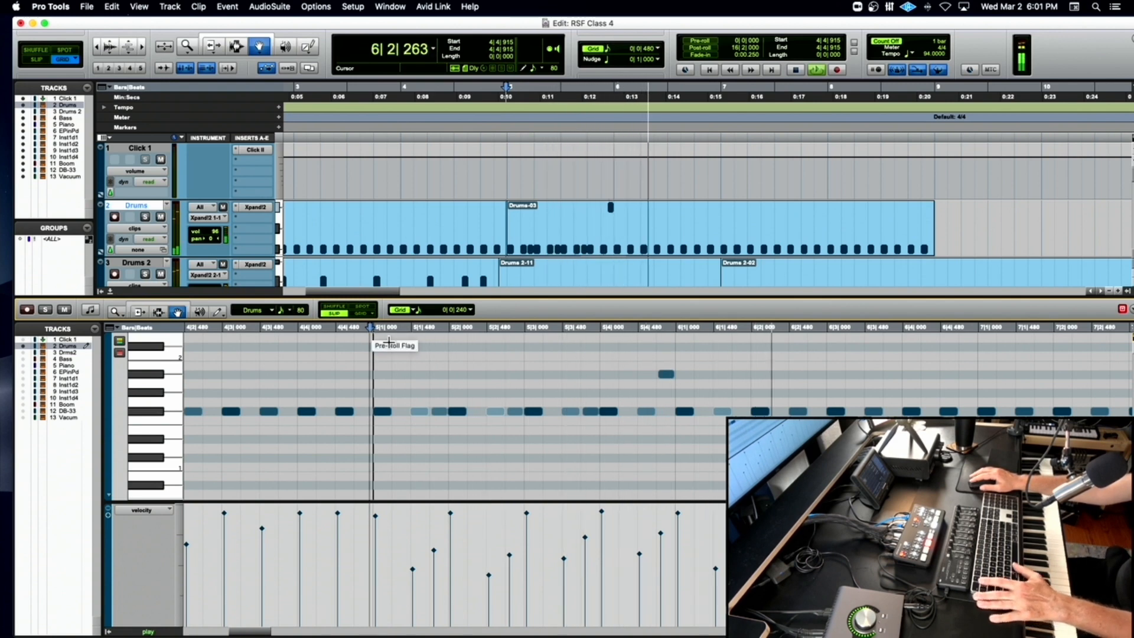
{"action": "key", "text": "space"}
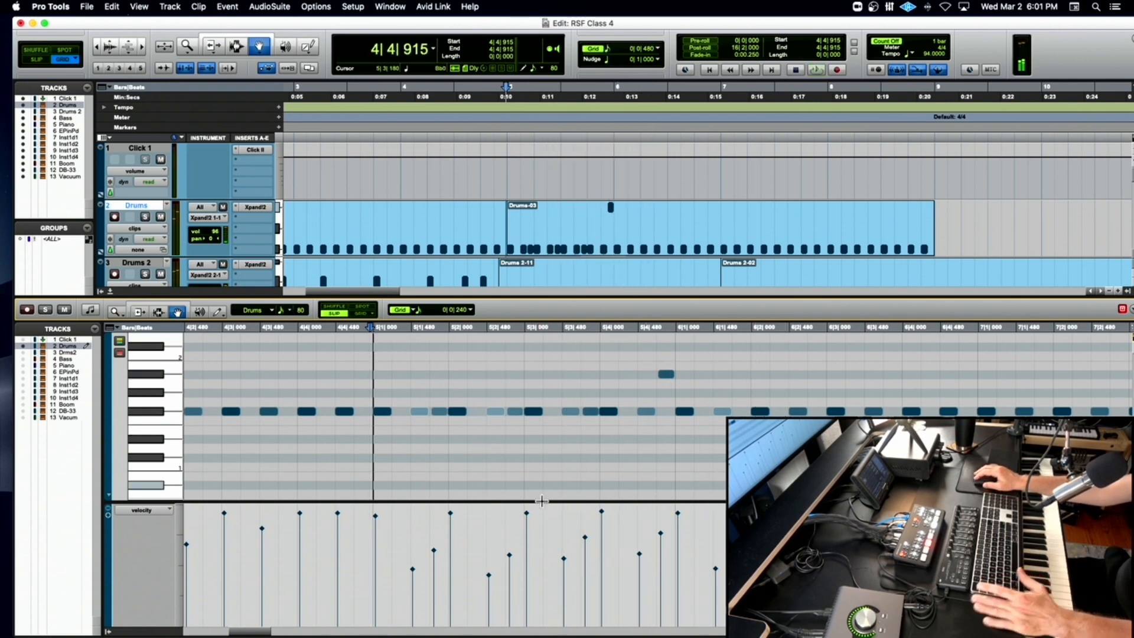
{"action": "left_click", "coordinate": [660, 533]}
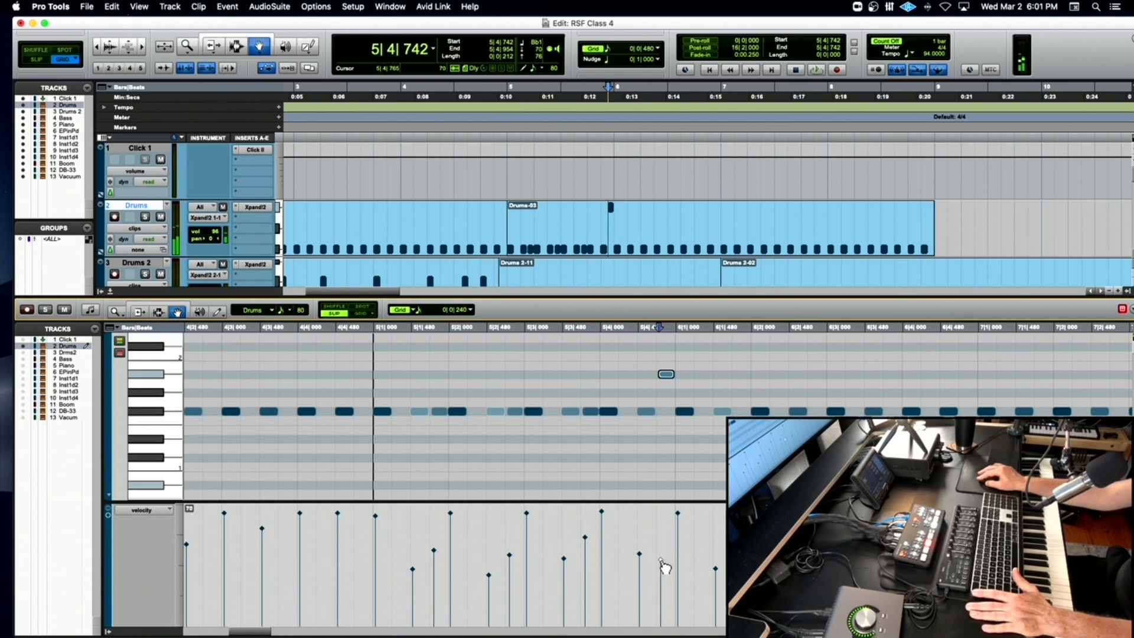
{"action": "left_click", "coordinate": [371, 328]}
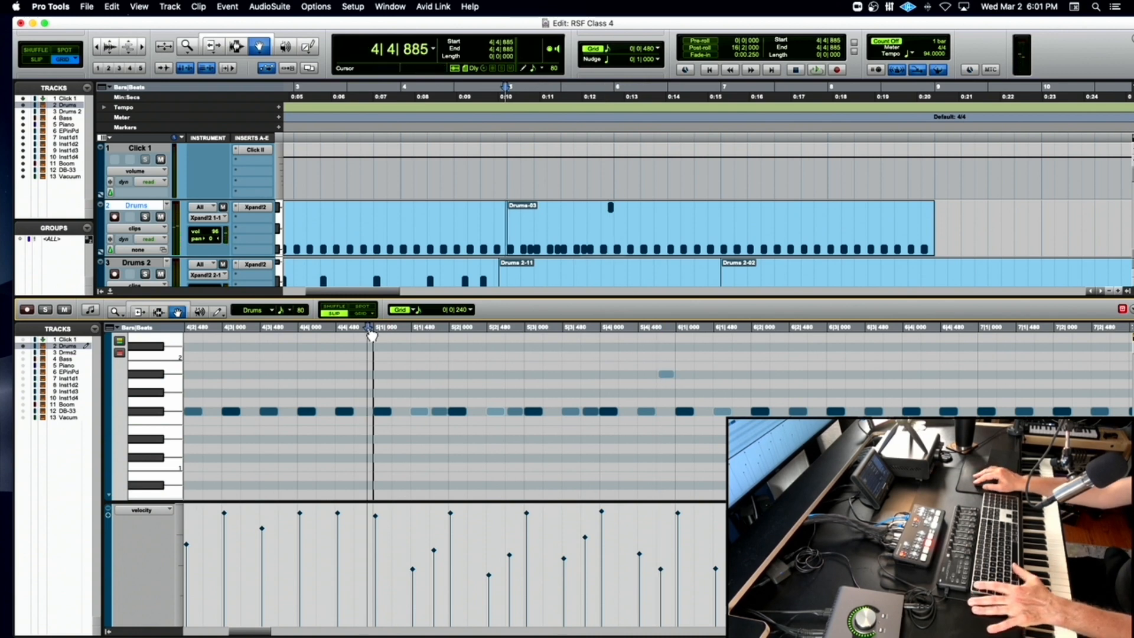
{"action": "key", "text": "space"}
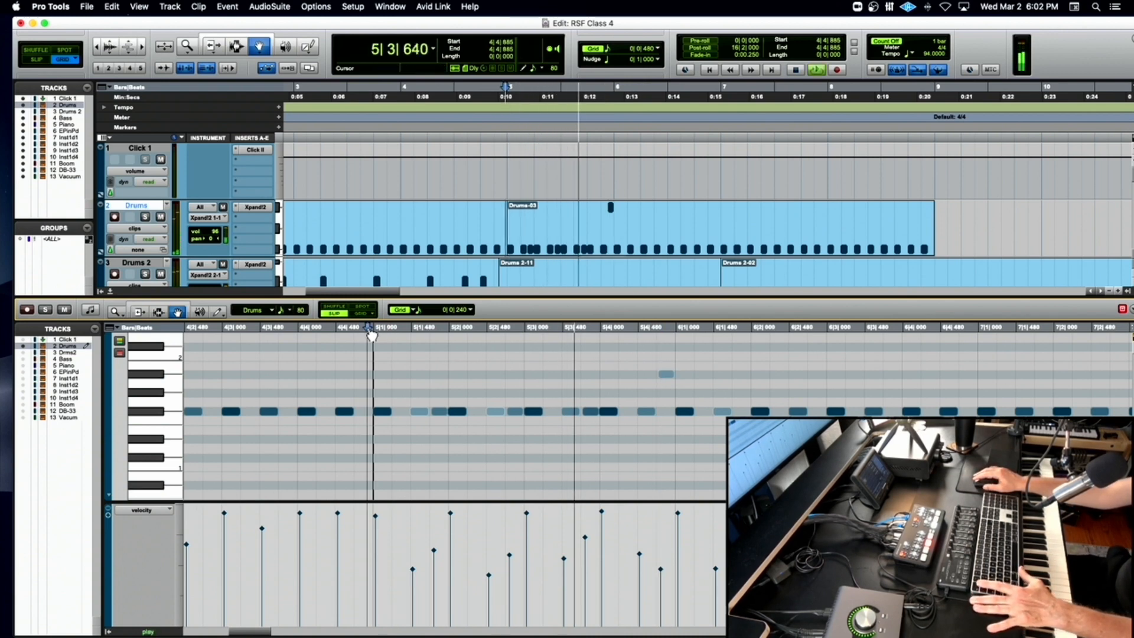
{"action": "key", "text": "space"}
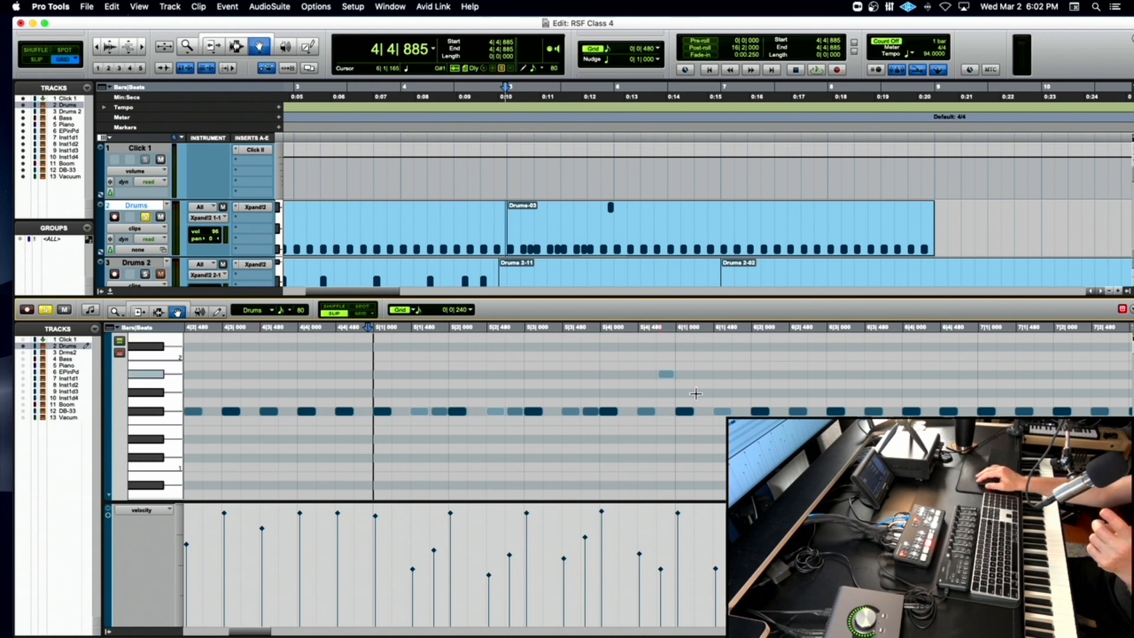
Unsolo the Drums track and play the full arrangement from 5|1|000.
{"action": "key", "text": "super+bracketright"}
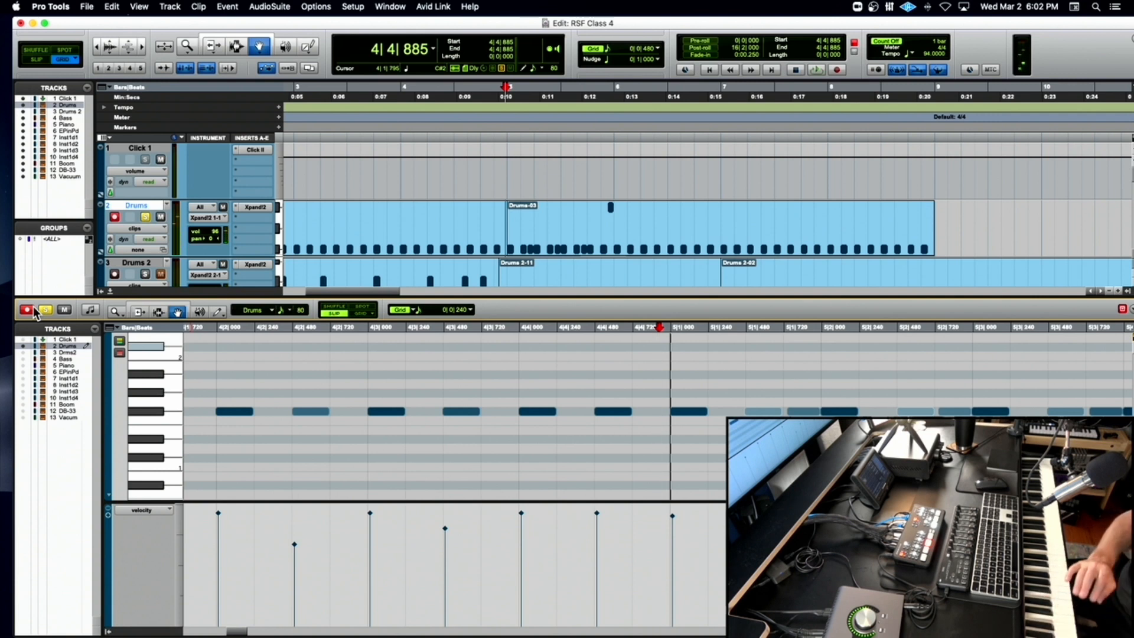
{"action": "key", "text": "r"}
{"action": "key", "text": "r"}
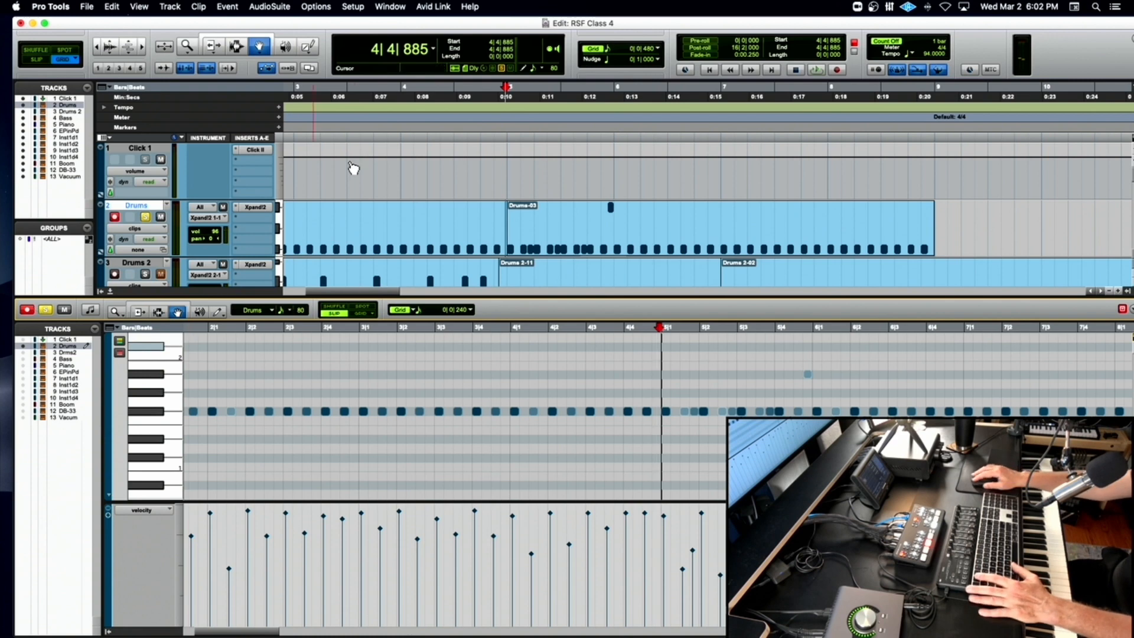
{"action": "left_click", "coordinate": [508, 126]}
{"action": "key", "text": "space"}
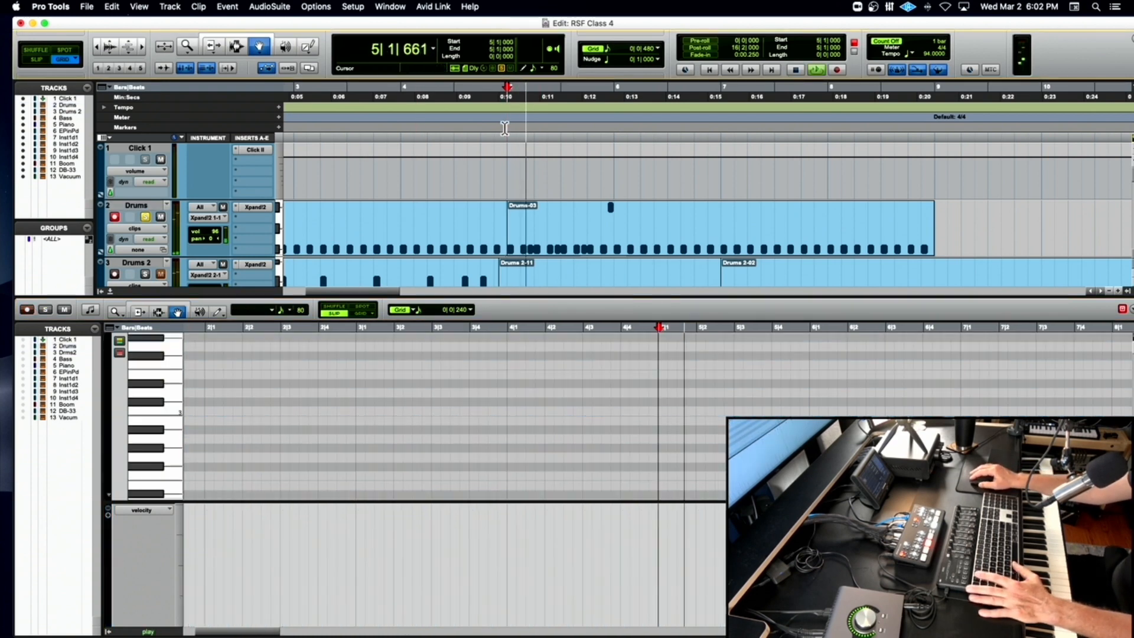
{"action": "key", "text": "space"}
{"action": "left_click", "coordinate": [145, 217]}
{"action": "key", "text": "space"}
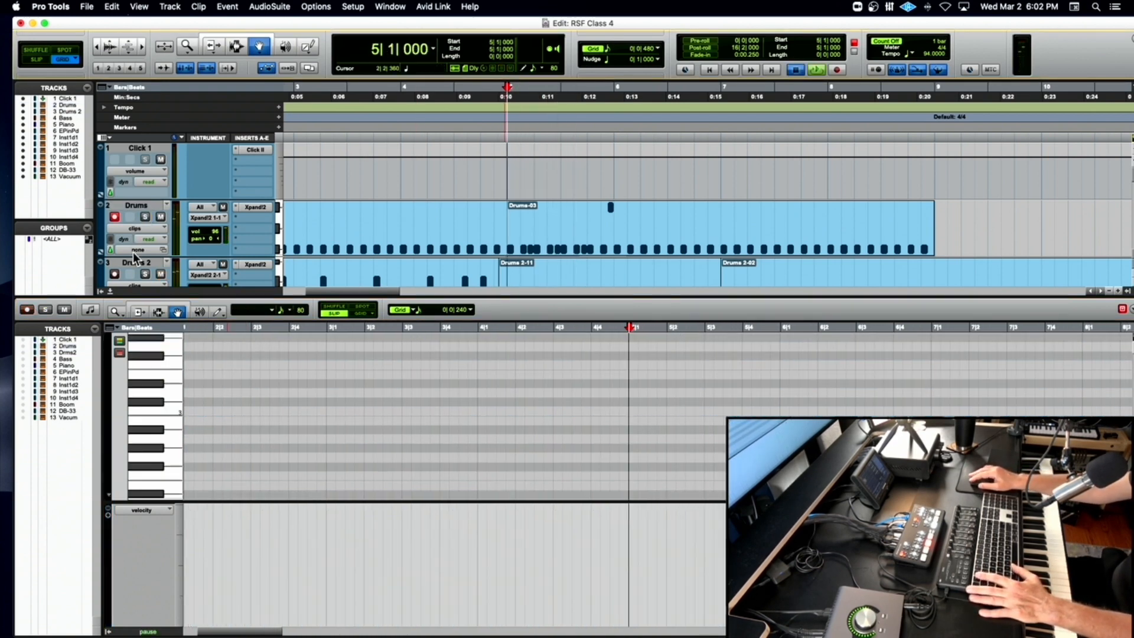
Close the docked MIDI editor, look over the other tracks during playback, and stop the transport.
{"action": "left_click", "coordinate": [112, 292]}
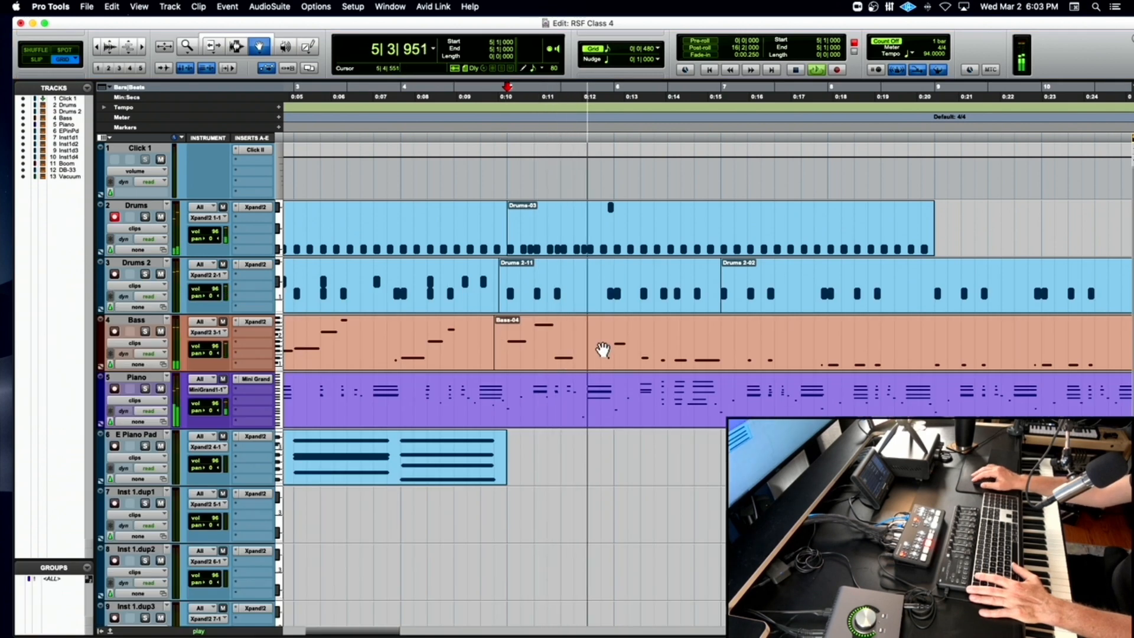
{"action": "scroll", "coordinate": [534, 249], "scroll_direction": "down", "scroll_amount": 3}
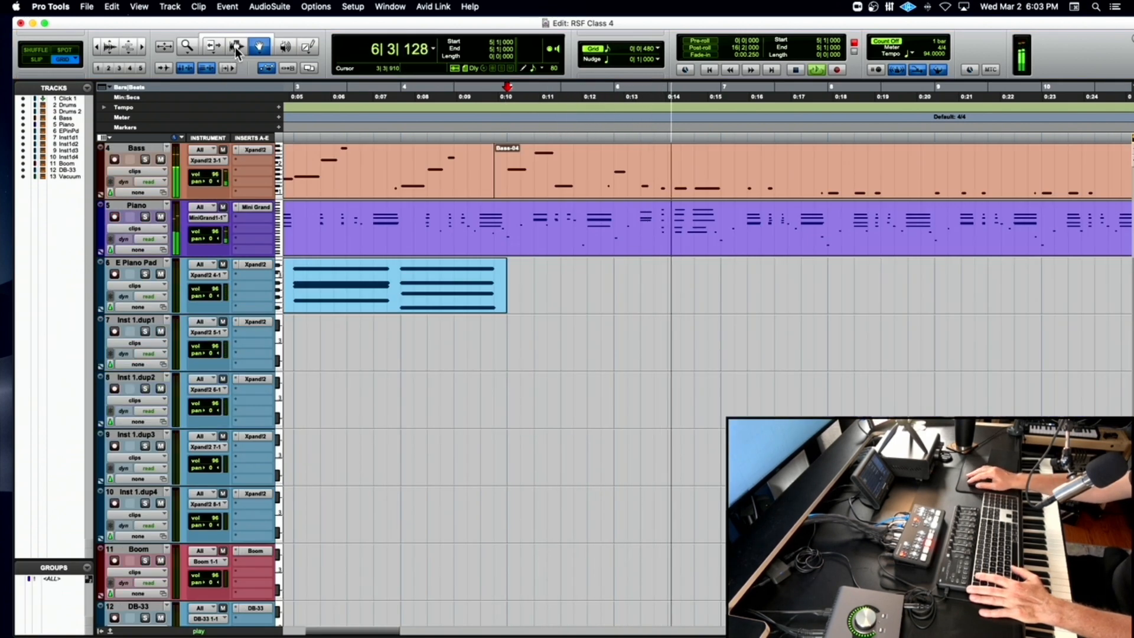
{"action": "scroll", "coordinate": [577, 256], "scroll_direction": "up", "scroll_amount": 3}
{"action": "key", "text": "space"}
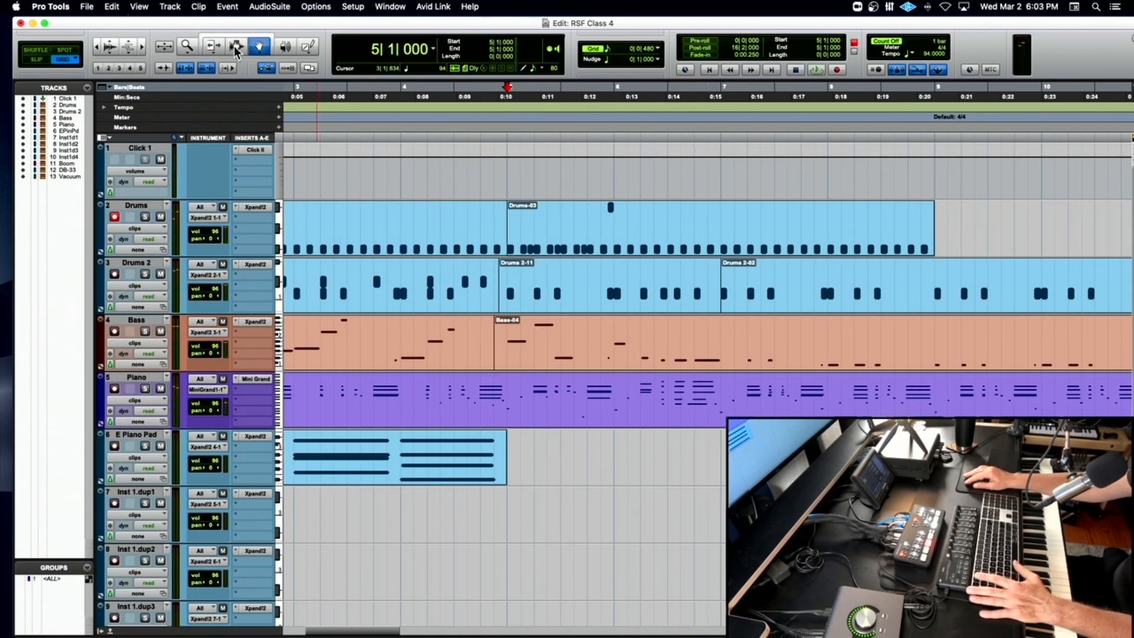
Duplicate bar 5 of the Drums track into bar 6, and play from 5|1|000 to hear both bars.
{"action": "left_click_drag", "start_coordinate": [506, 234], "coordinate": [611, 235]}
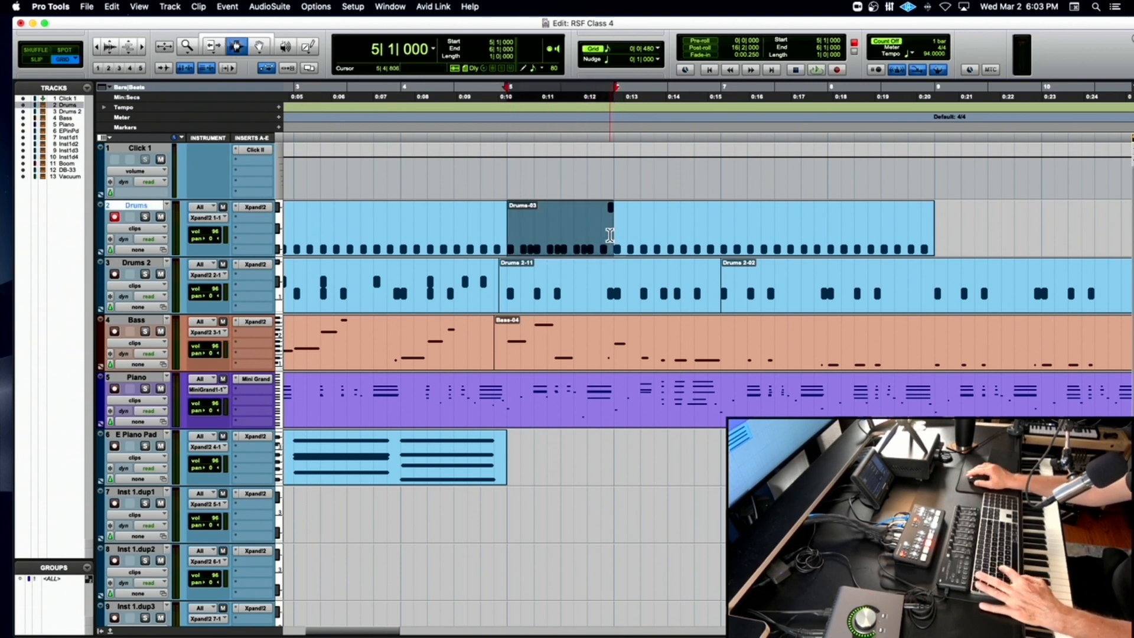
{"action": "key", "text": "super+d"}
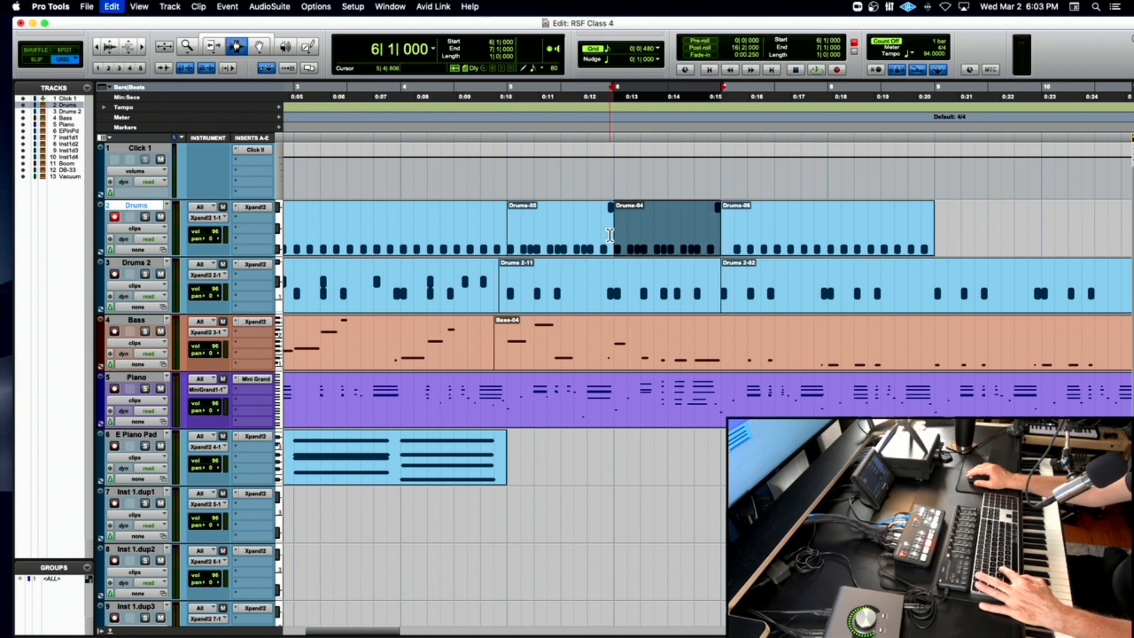
{"action": "left_click", "coordinate": [506, 232]}
{"action": "key", "text": "space"}
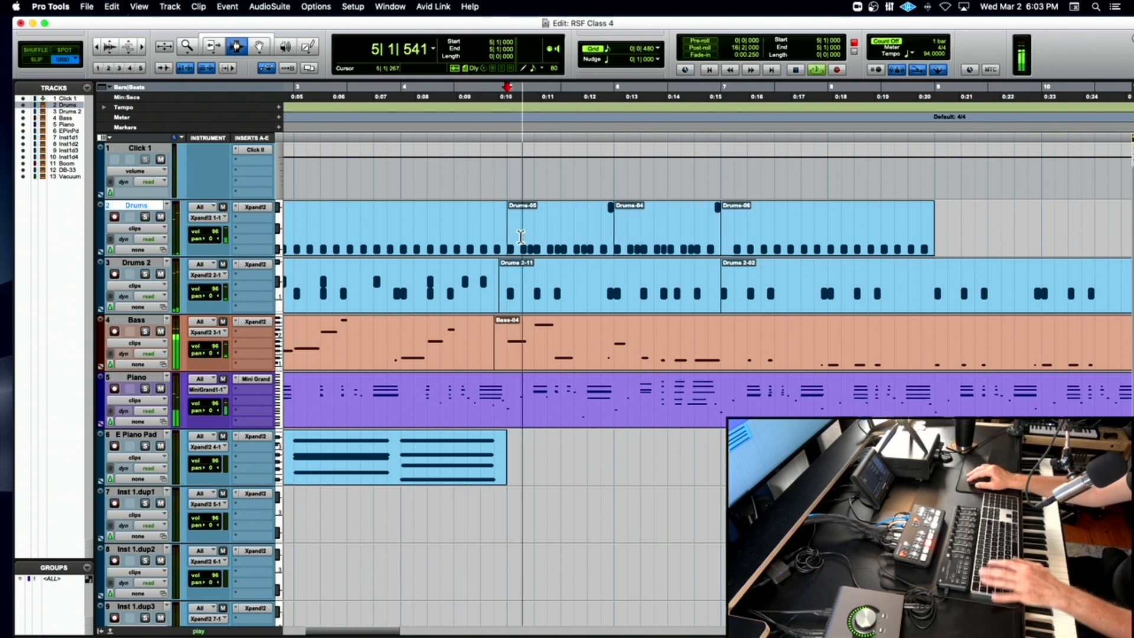
{"action": "key", "text": "super+bracketright"}
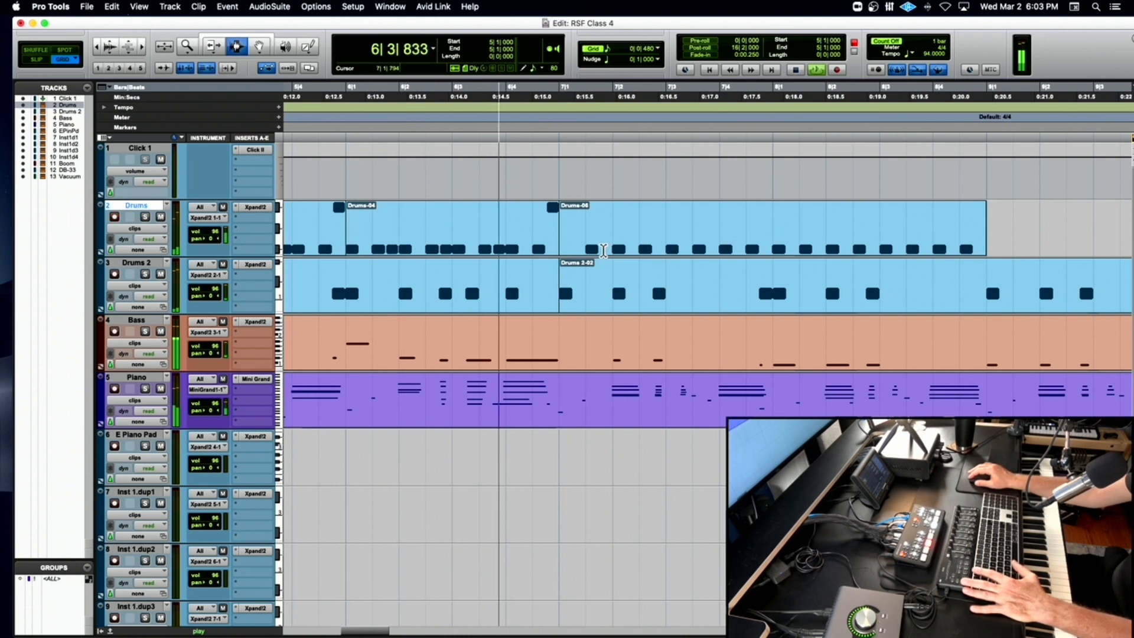
{"action": "key", "text": "space"}
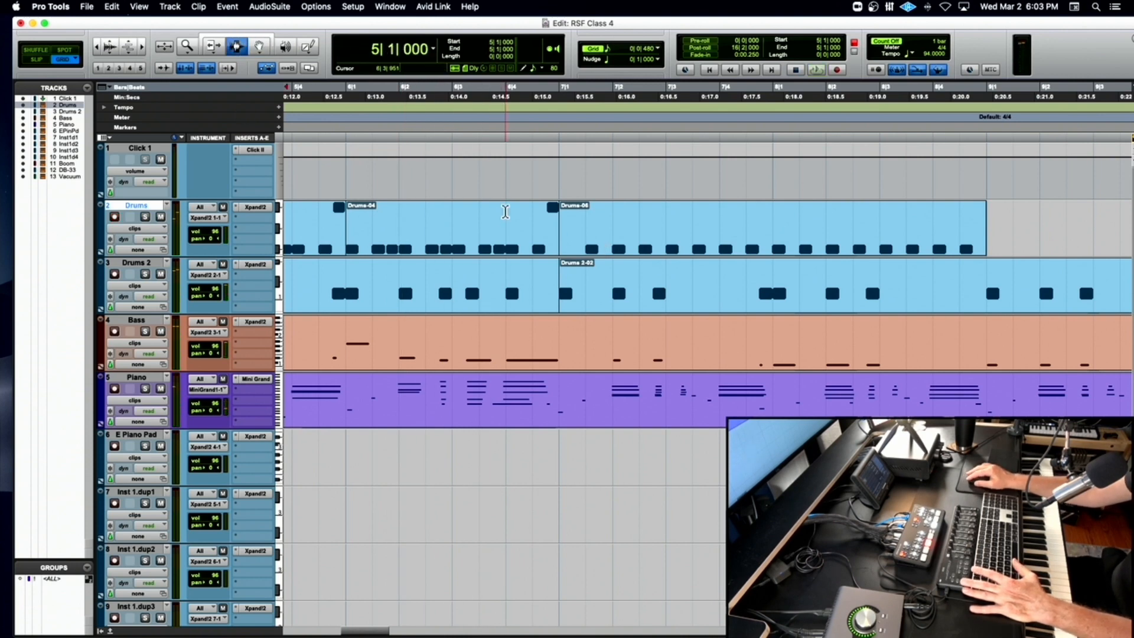
Delete the Drums material from 6|3|000 to the start of bar 7, and play from 6|1|000.
{"action": "left_click_drag", "start_coordinate": [477, 232], "coordinate": [549, 232]}
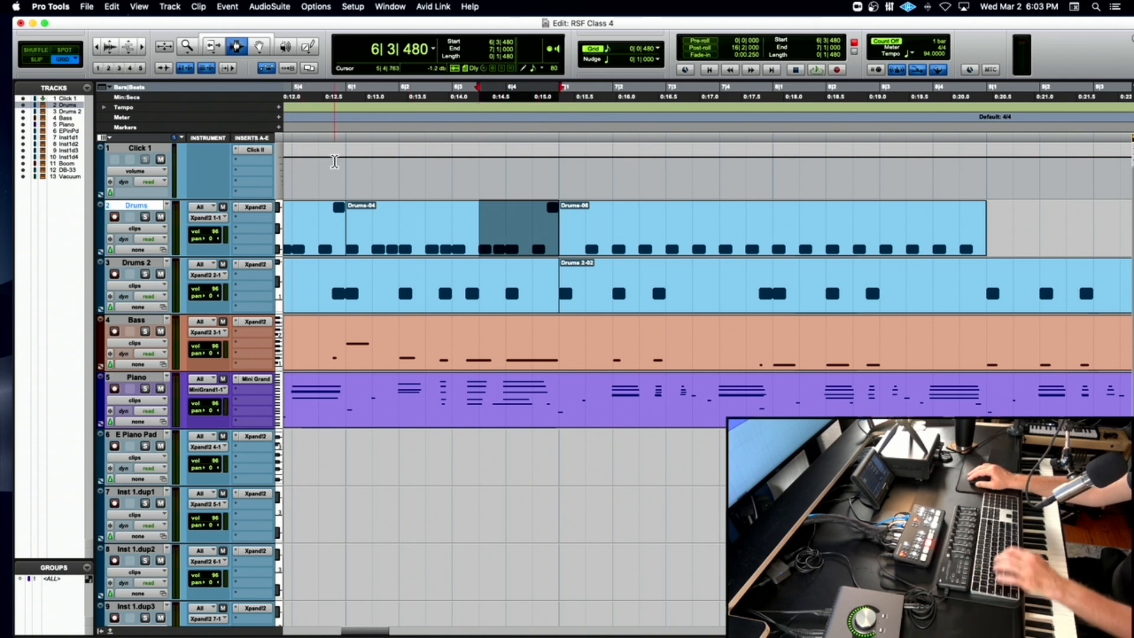
{"action": "key", "text": "Delete"}
{"action": "left_click_drag", "start_coordinate": [456, 213], "coordinate": [497, 213]}
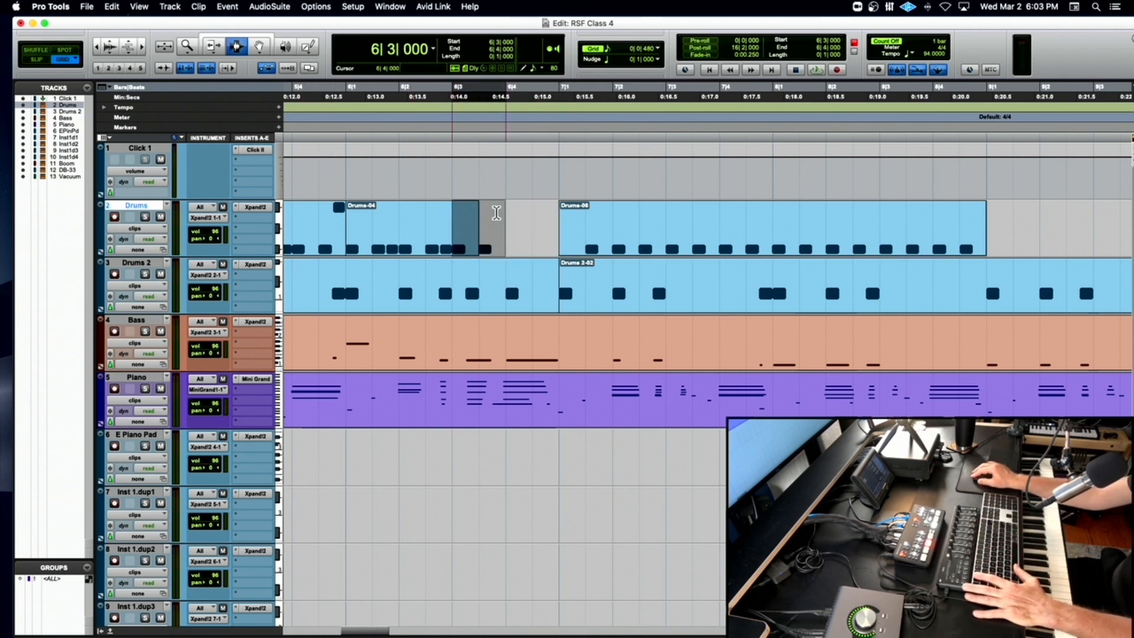
{"action": "key", "text": "Delete"}
{"action": "mouse_move", "coordinate": [347, 243]}
{"action": "left_mouse_down"}
{"action": "mouse_move", "coordinate": [451, 242]}
{"action": "mouse_move", "coordinate": [349, 237]}
{"action": "left_mouse_up"}
{"action": "key", "text": "space"}
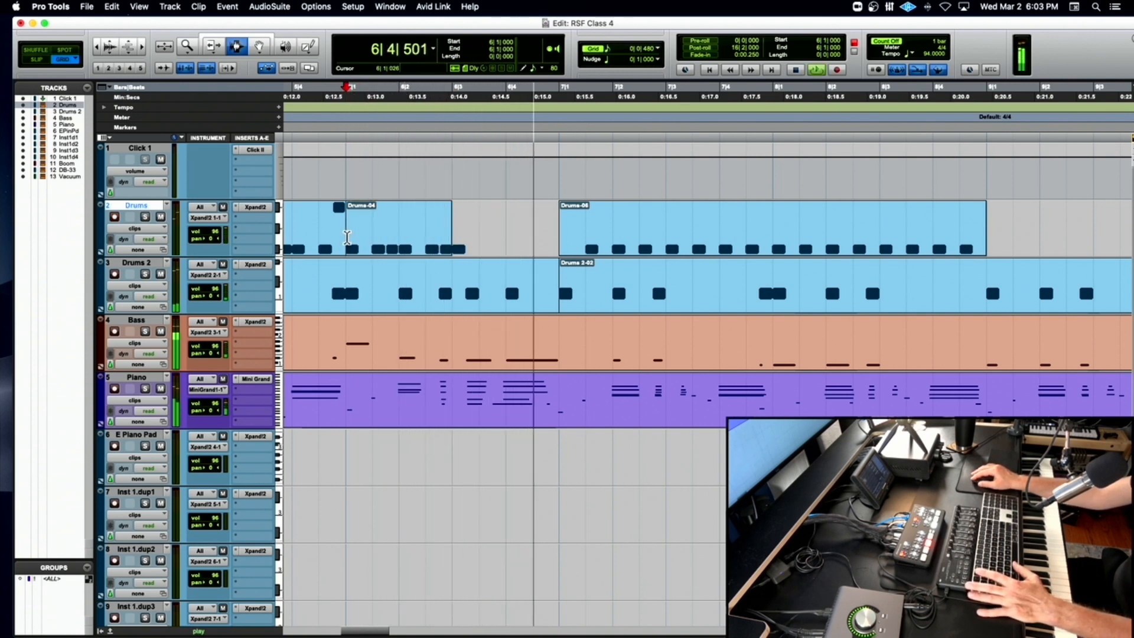
{"action": "key", "text": "space"}
Open the bar 6 Drums clip in the MIDI editor and delete the leftover F#1 note at 6|2|957.
{"action": "left_click", "coordinate": [271, 51]}
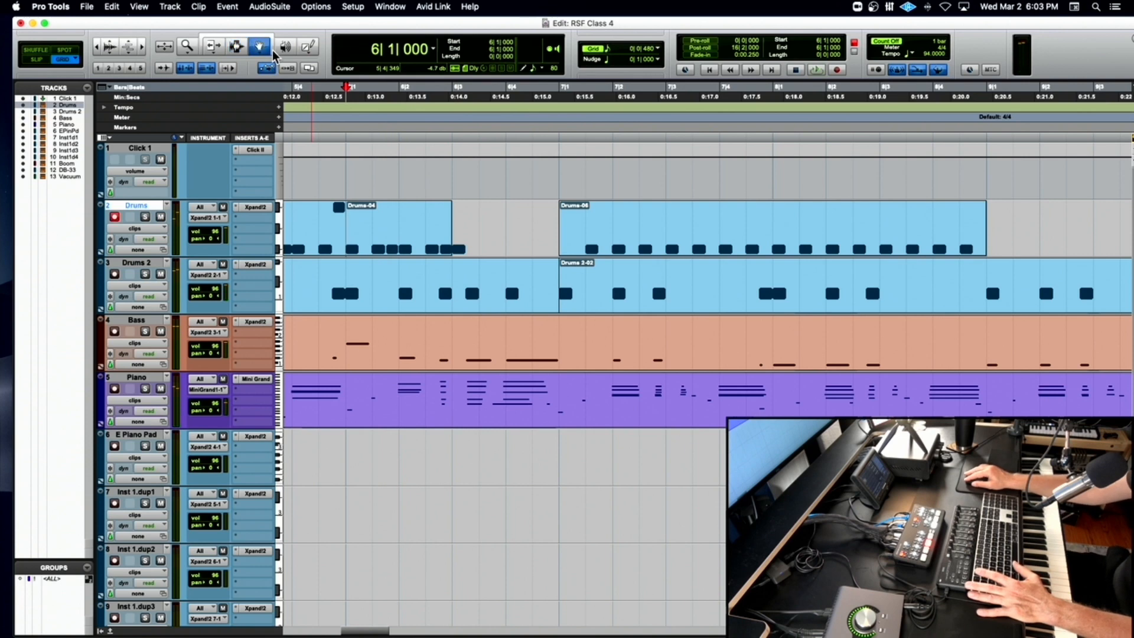
{"action": "double_click", "coordinate": [446, 242]}
{"action": "left_click", "coordinate": [640, 390]}
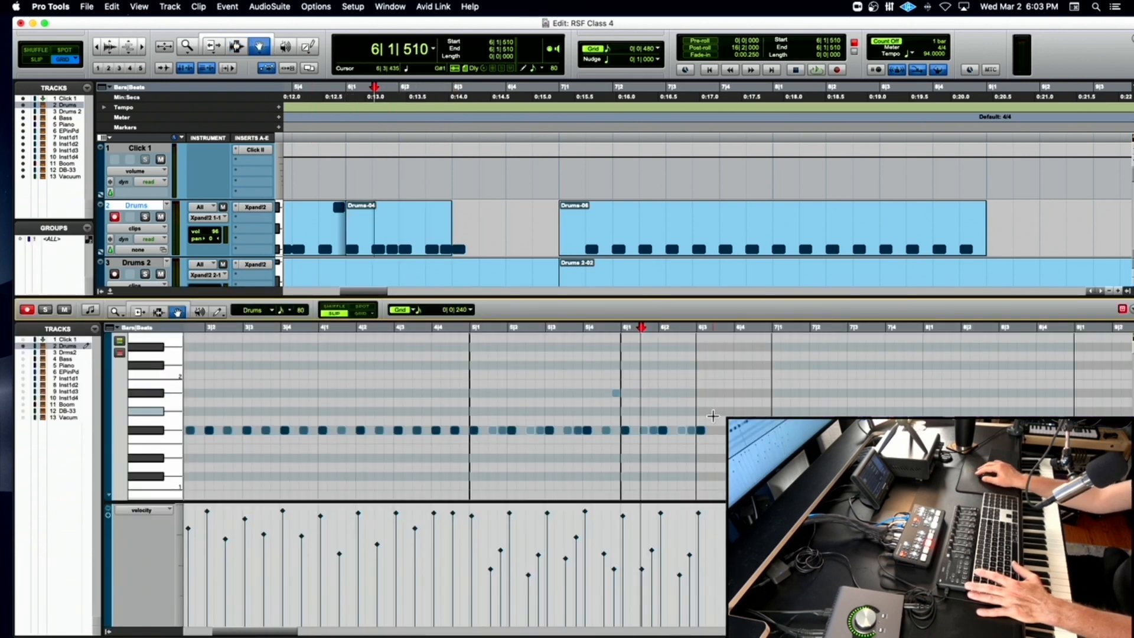
{"action": "left_click", "coordinate": [703, 431]}
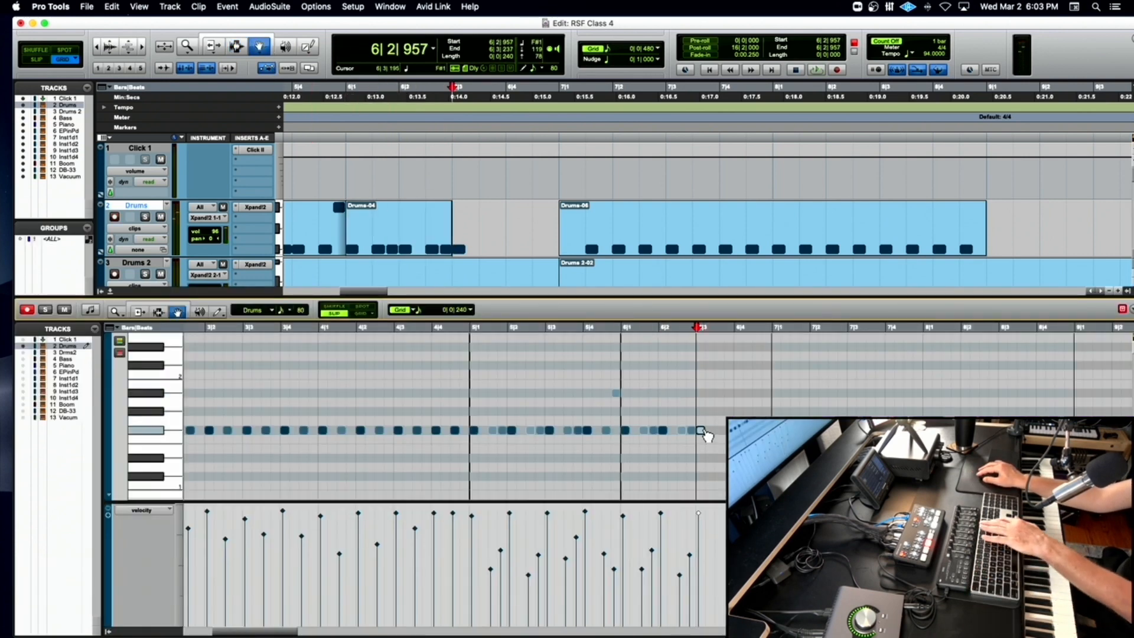
Transpose the Drums note at 6|2|742 up four semitones to Bb1.
{"action": "left_click_drag", "start_coordinate": [707, 436], "coordinate": [695, 435]}
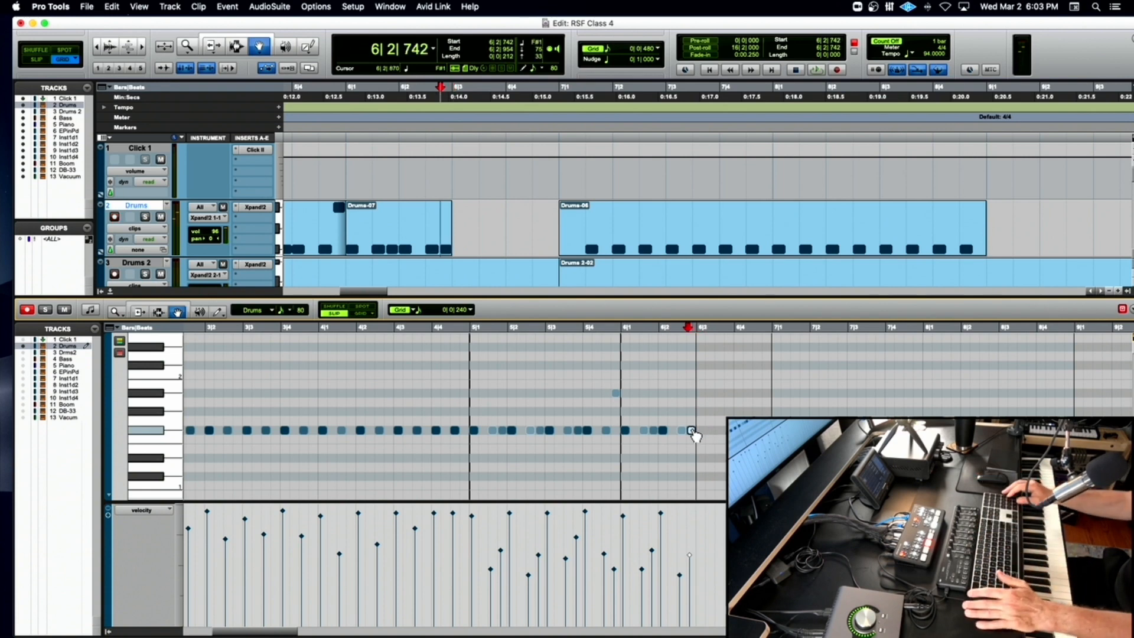
{"action": "key", "text": "Up"}
{"action": "key", "text": "Up"}
{"action": "key", "text": "Up"}
{"action": "key", "text": "Up"}
{"action": "key", "text": "Up"}
{"action": "key", "text": "Down"}
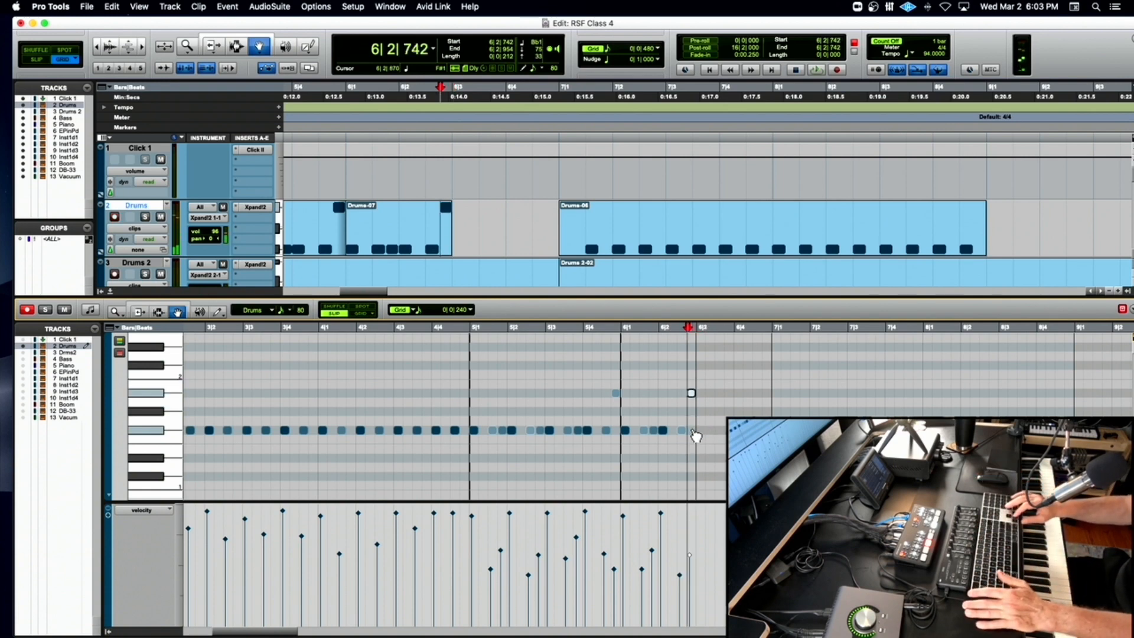
Play the Drums variation from 5|1|000 into the gap in bar 6, and close the docked MIDI editor.
{"action": "left_click", "coordinate": [471, 328]}
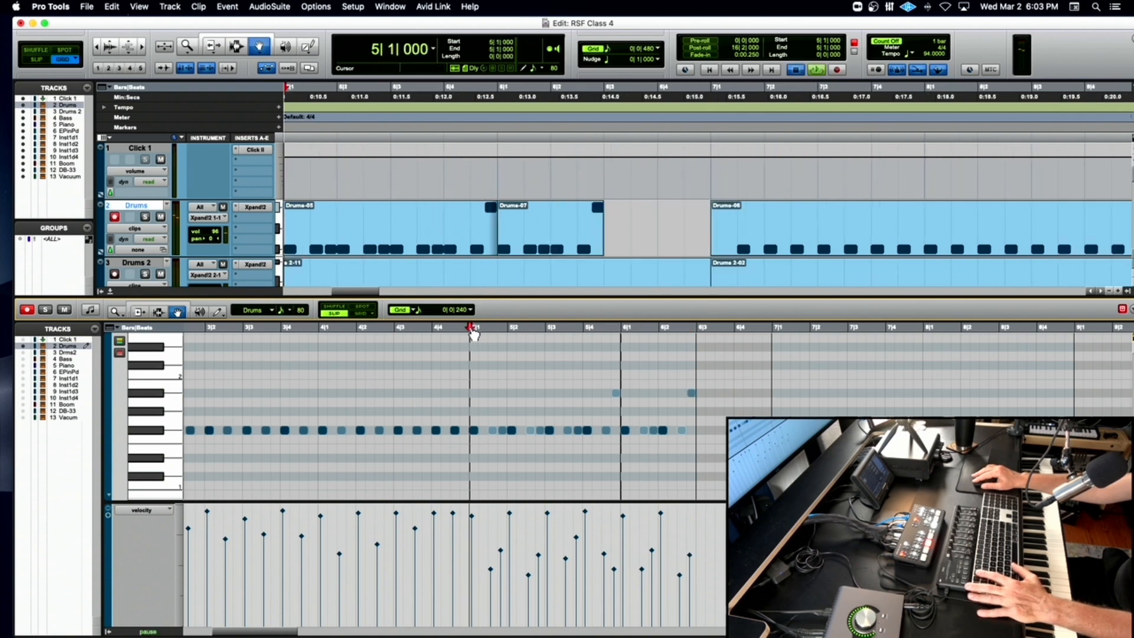
{"action": "key", "text": "space"}
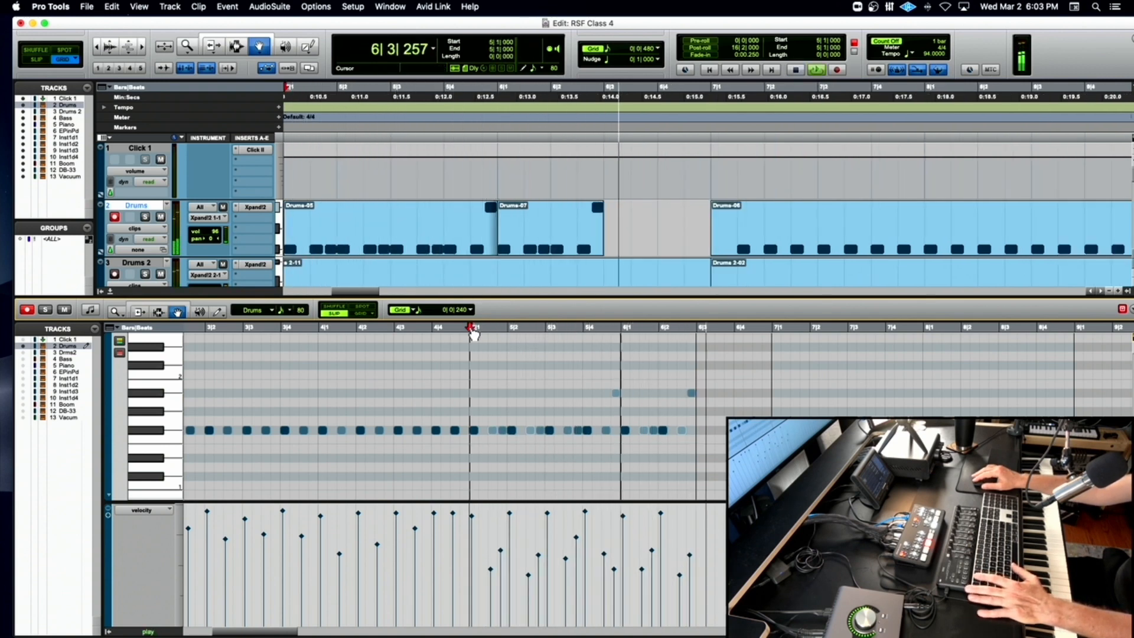
{"action": "key", "text": "space"}
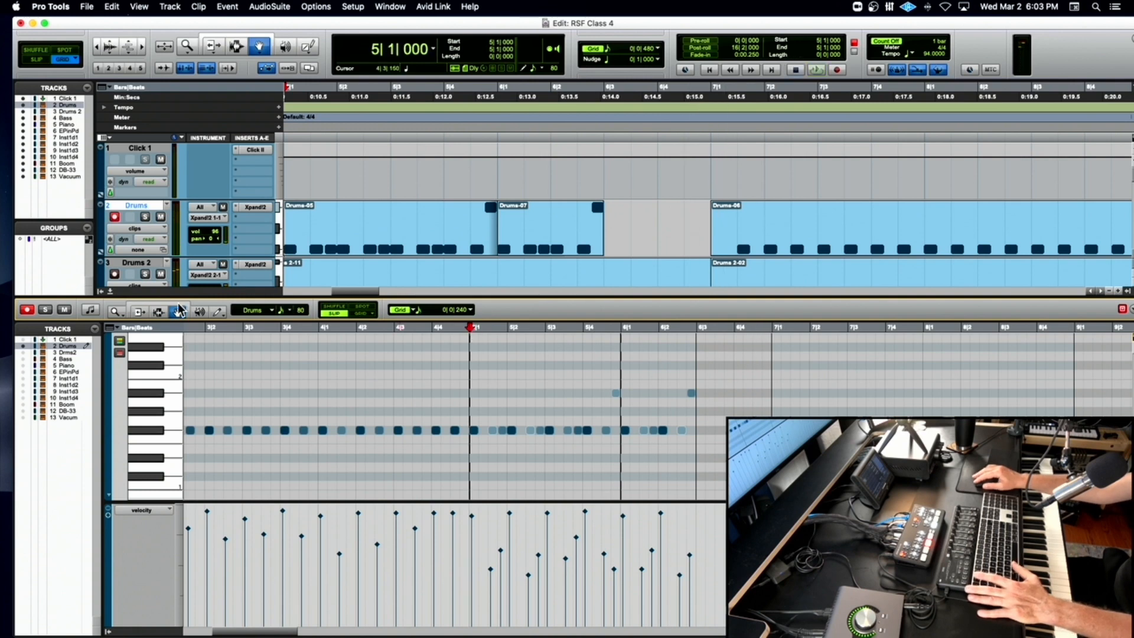
{"action": "left_click", "coordinate": [111, 291]}
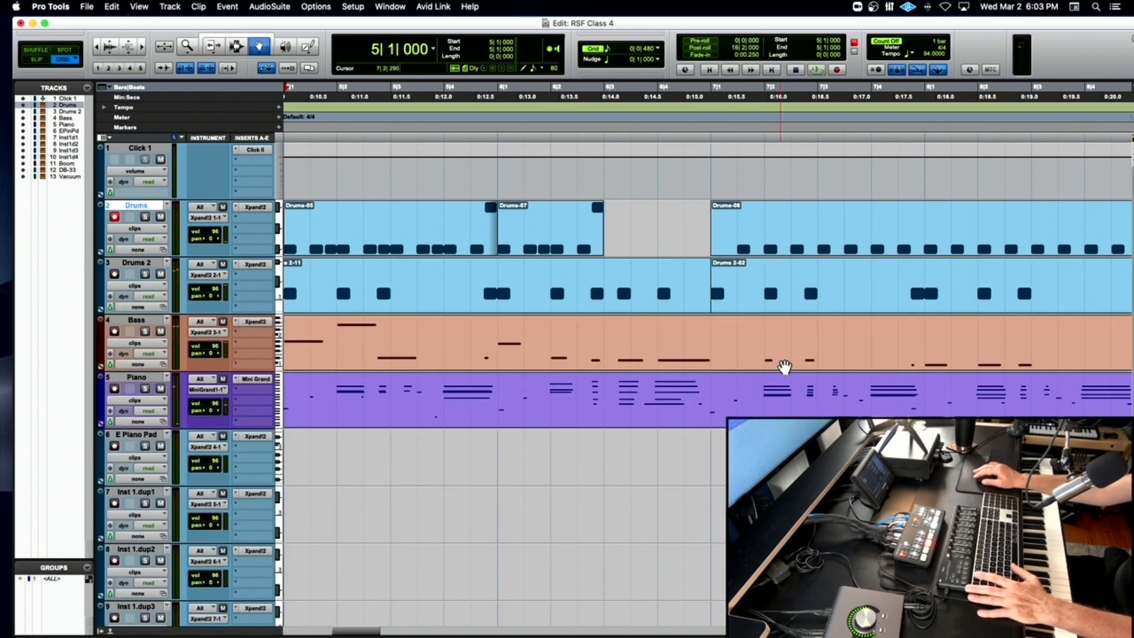
Open the Drums 2 clip that starts at bar 1 in the MIDI editor, deselect its notes, and switch the editor to Grid mode.
{"action": "scroll", "coordinate": [561, 331], "scroll_direction": "left", "scroll_amount": 5}
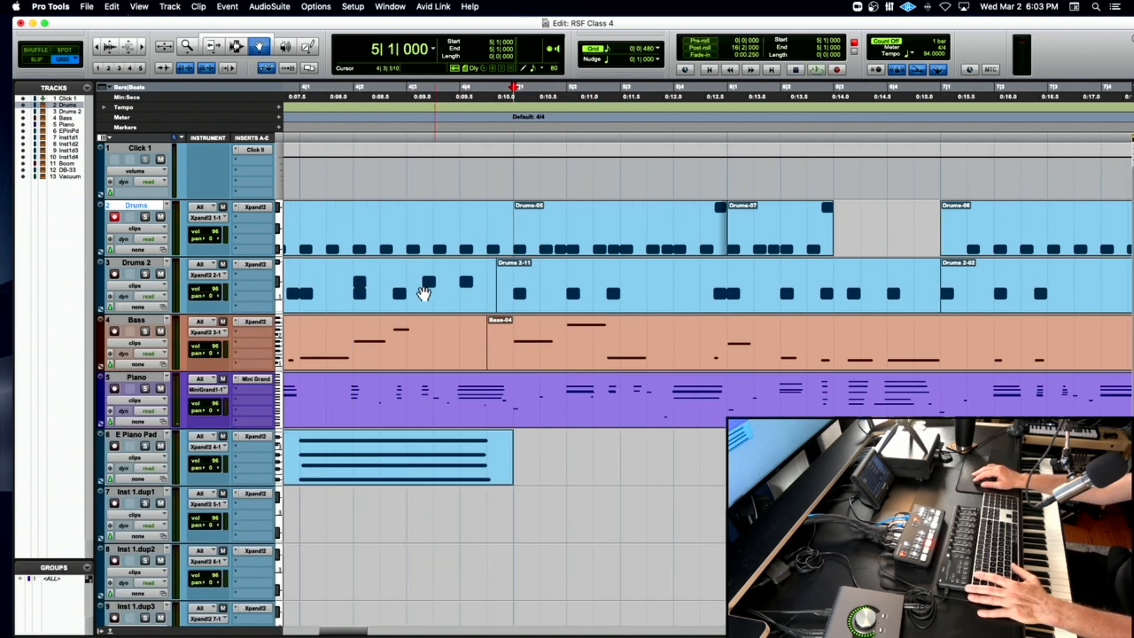
{"action": "key", "text": "r"}
{"action": "scroll", "coordinate": [378, 289], "scroll_direction": "left", "scroll_amount": 3}
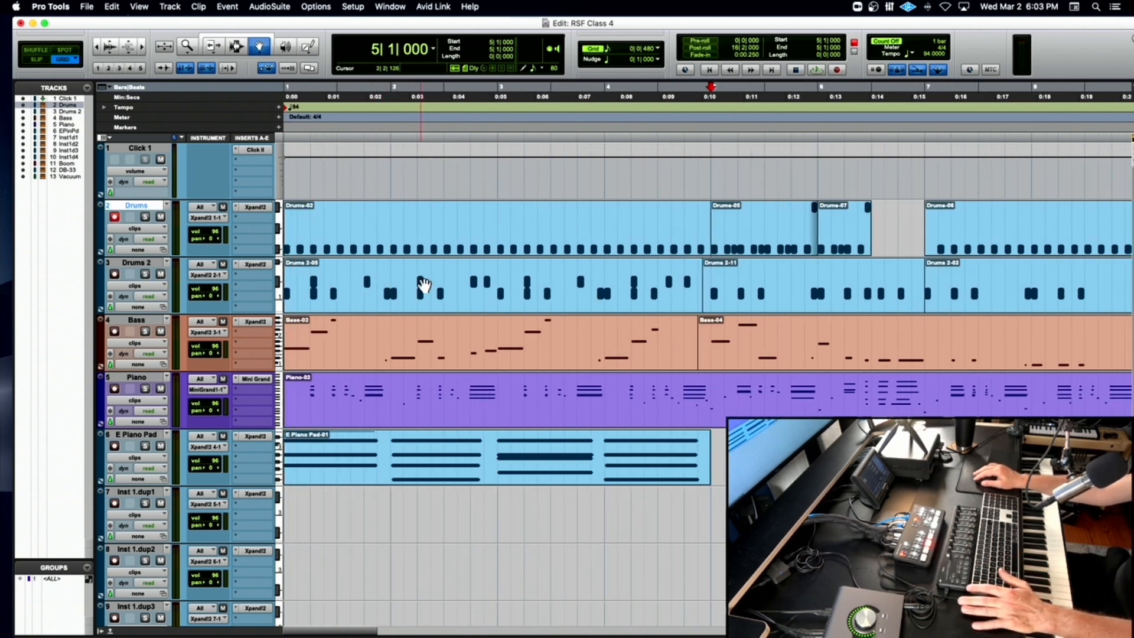
{"action": "double_click", "coordinate": [444, 286]}
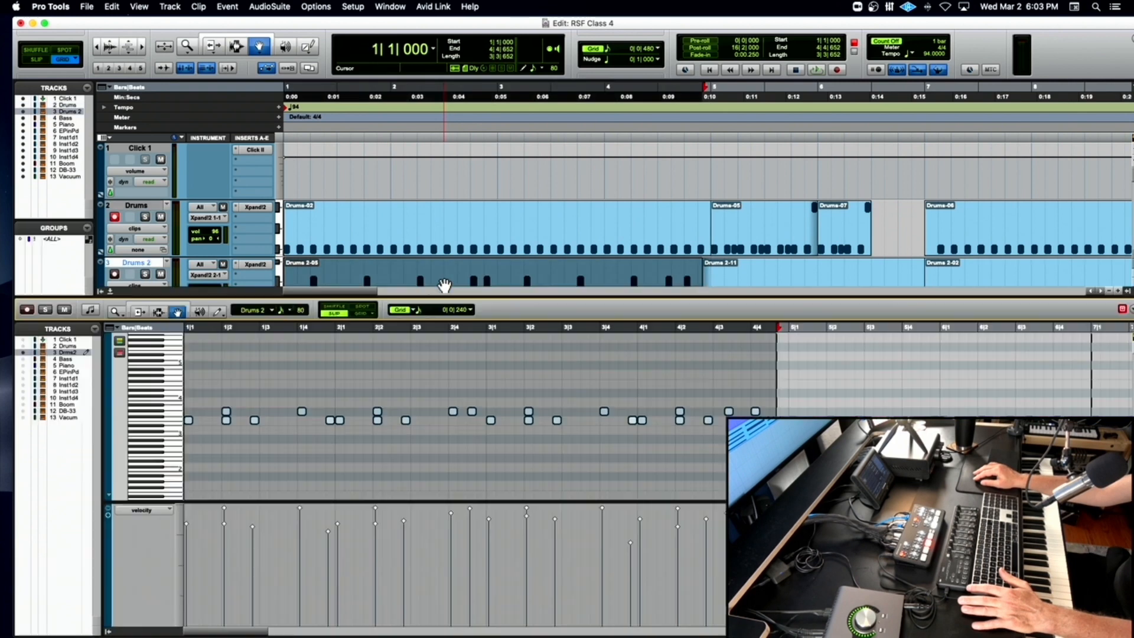
{"action": "left_click", "coordinate": [290, 360]}
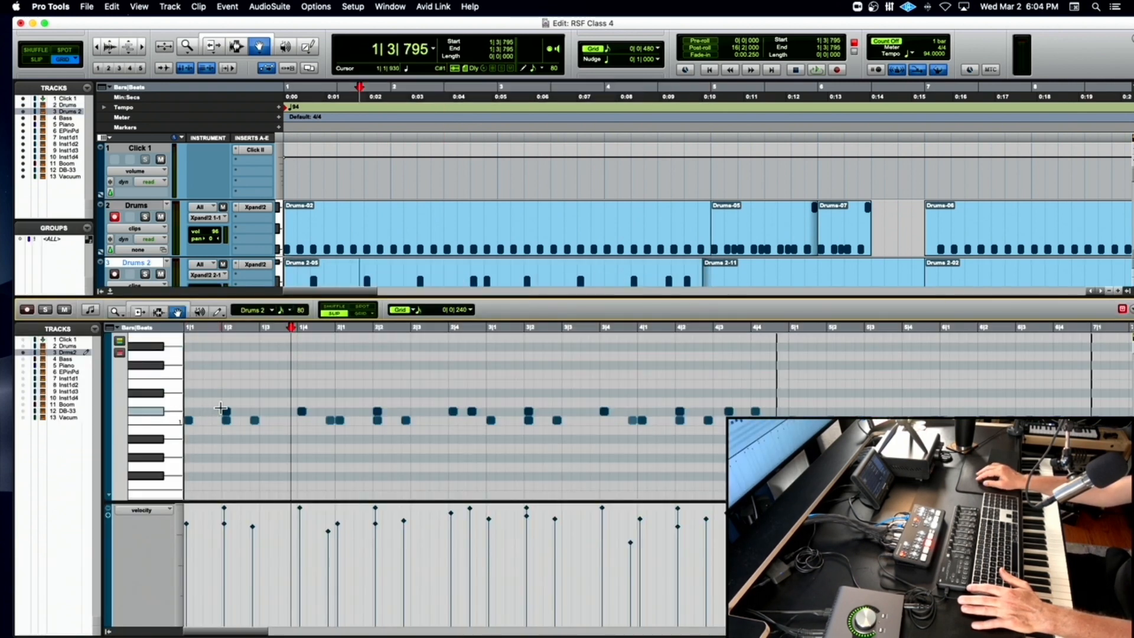
{"action": "left_click", "coordinate": [368, 313]}
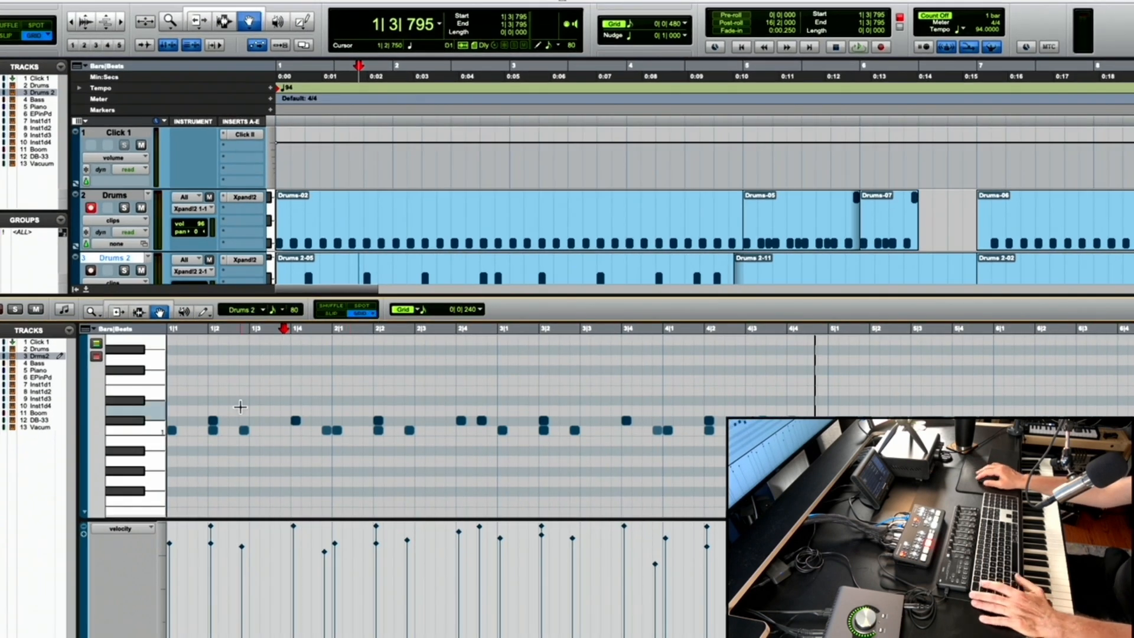
Copy the C#1 notes from bars 1–4 of the Drums 2 part and paste them starting at 5|2|000.
{"action": "left_click", "coordinate": [220, 404]}
{"action": "left_click_drag", "start_coordinate": [202, 413], "coordinate": [800, 417]}
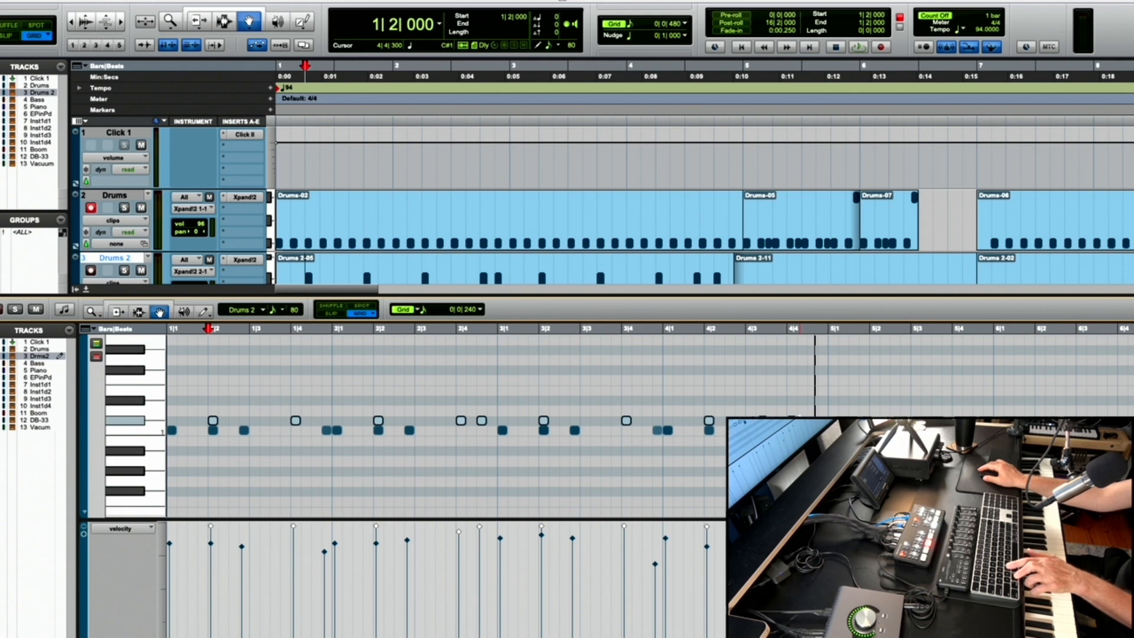
{"action": "left_click", "coordinate": [139, 311]}
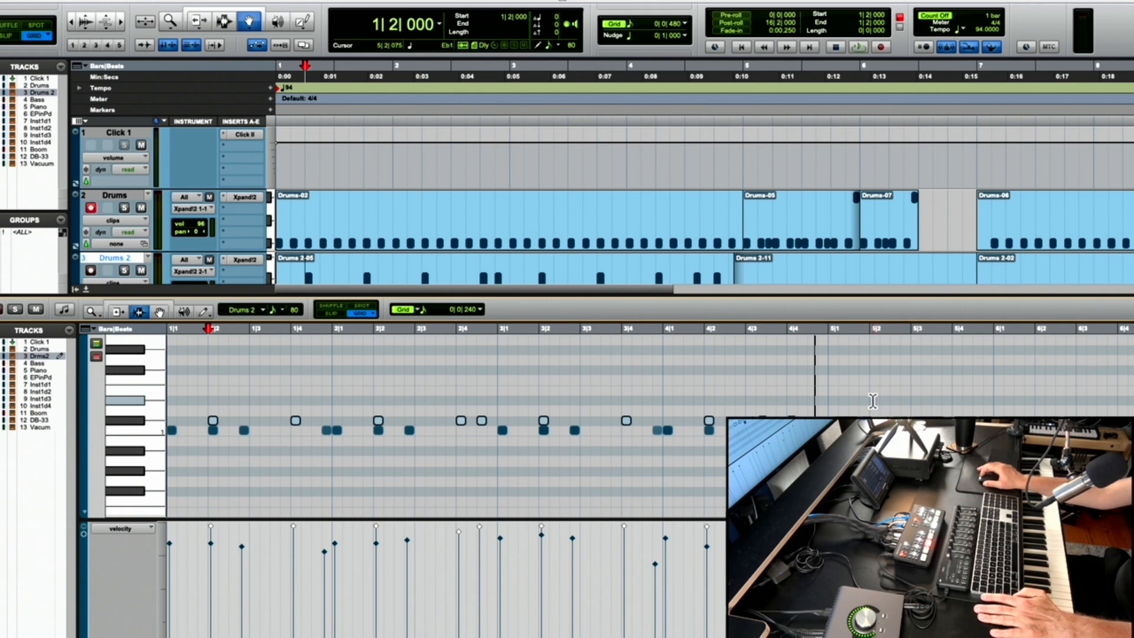
{"action": "scroll", "coordinate": [873, 401], "scroll_direction": "right", "scroll_amount": 10}
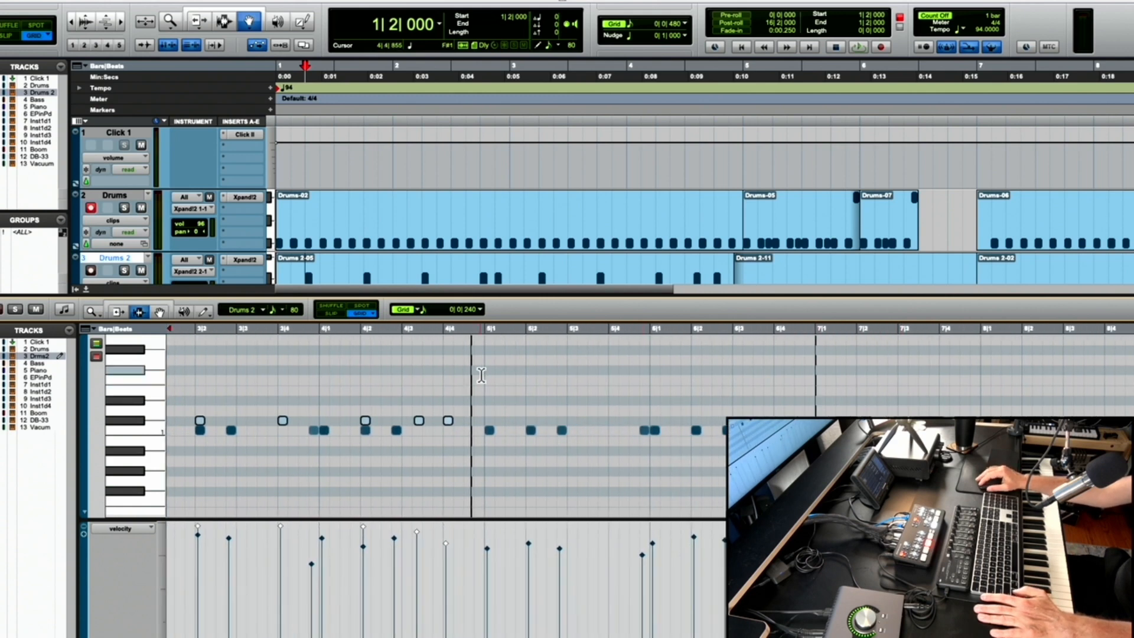
{"action": "left_click", "coordinate": [523, 372]}
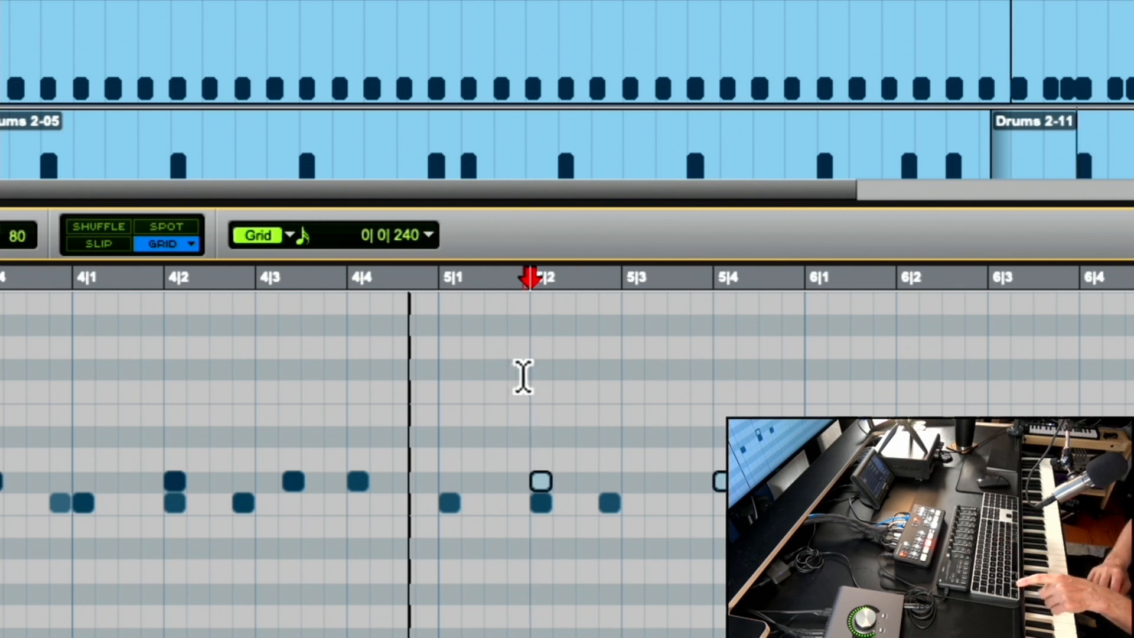
Play the extended Drums 2 part from 5|1|000, and play it again from 6|2|720.
{"action": "key", "text": "super+bracketleft"}
{"action": "key", "text": "super+bracketleft"}
{"action": "key", "text": "super+bracketleft"}
{"action": "key", "text": "super+bracketright"}
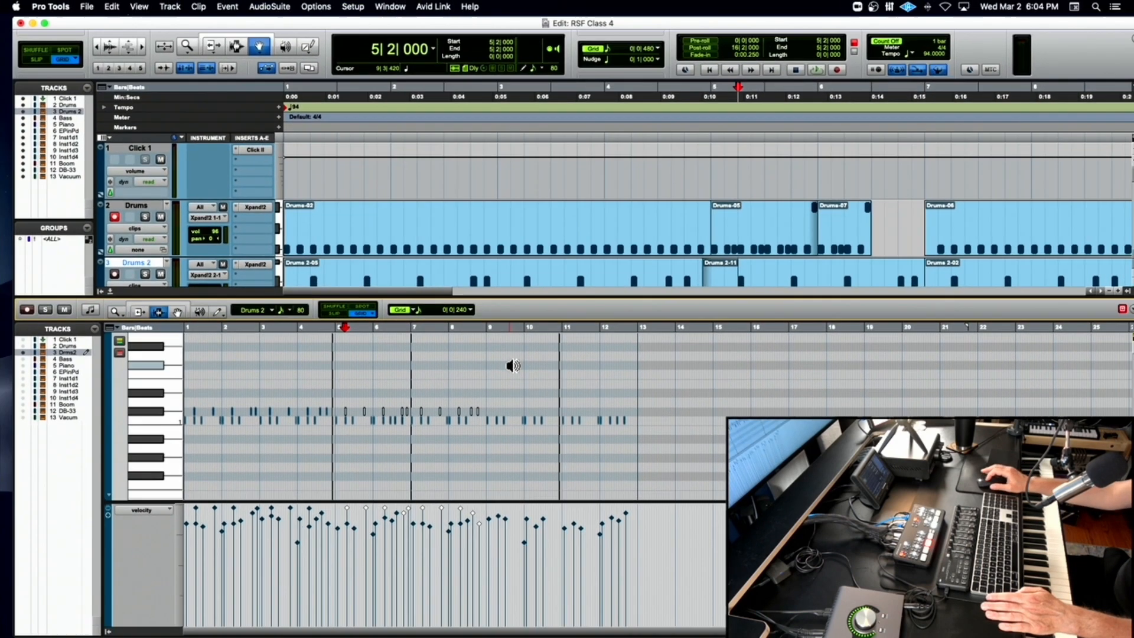
{"action": "key", "text": "super+bracketright"}
{"action": "key", "text": "super+bracketright"}
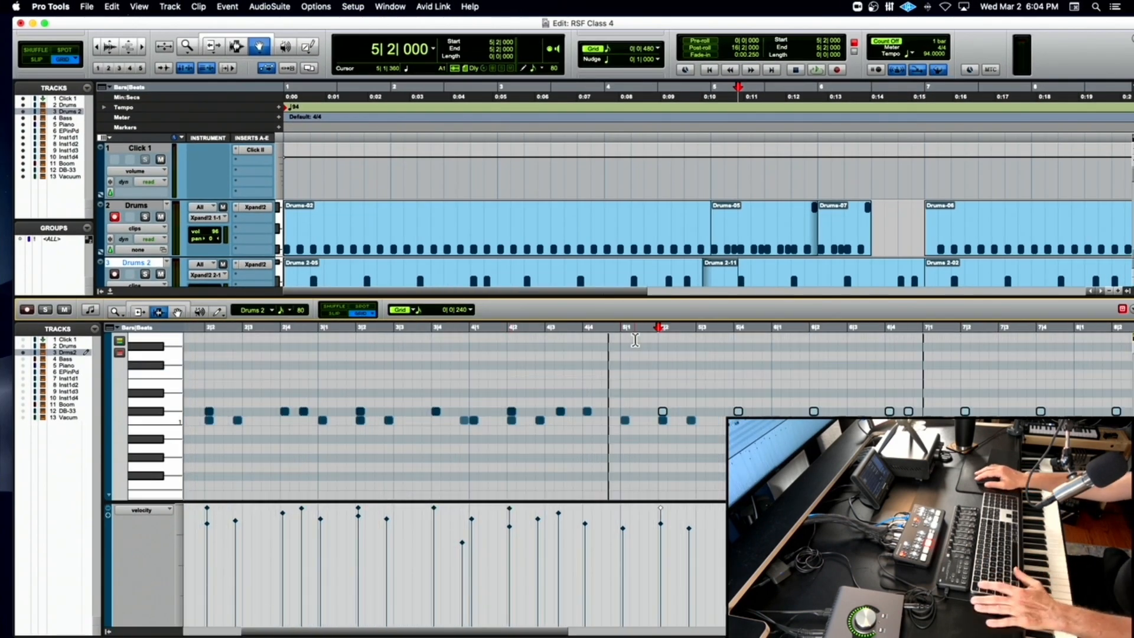
{"action": "left_click", "coordinate": [620, 355]}
{"action": "key", "text": "space"}
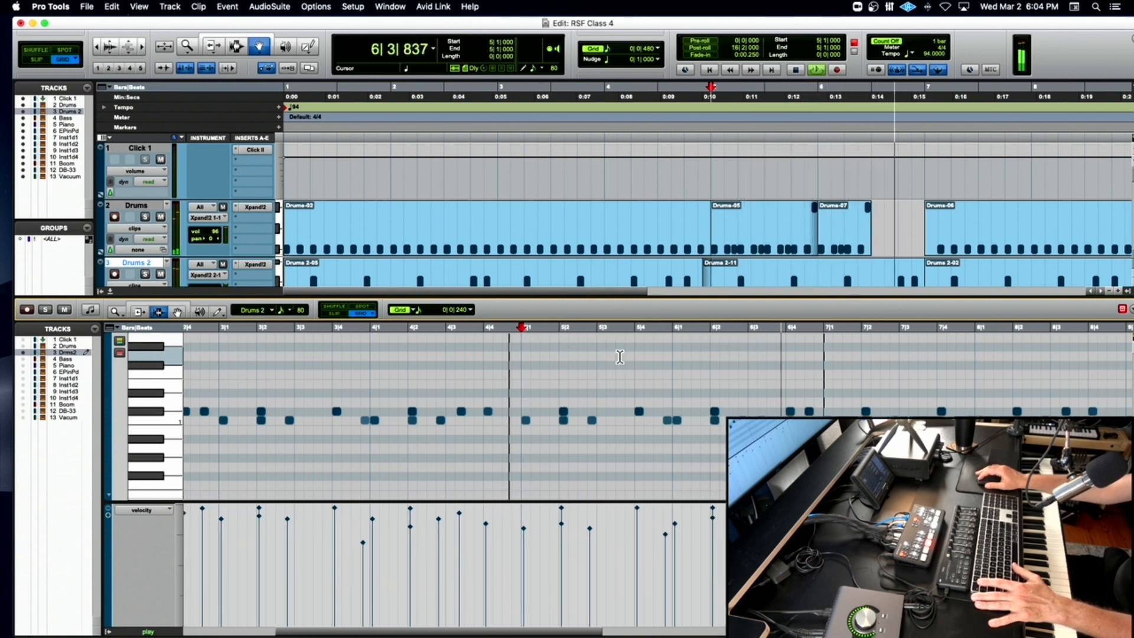
{"action": "key", "text": "space"}
{"action": "left_click", "coordinate": [723, 388]}
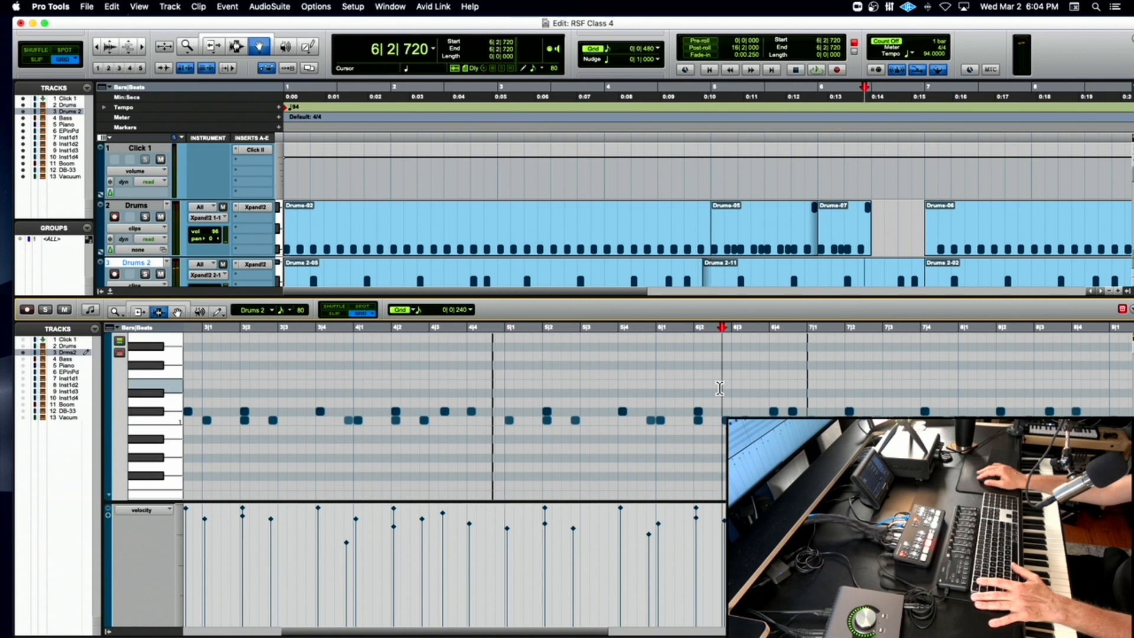
{"action": "key", "text": "space"}
{"action": "key", "text": "space"}
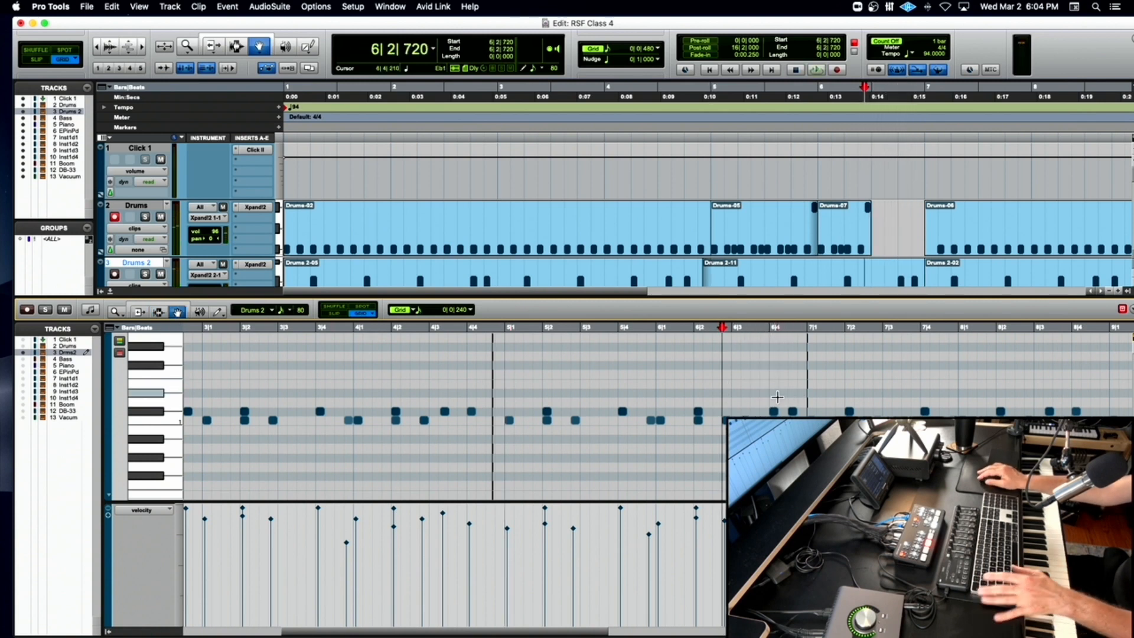
Transpose the Drums 2 note at 6|4|480 up to D1 and shift it slightly late to 6|4|517.
{"action": "scroll", "coordinate": [777, 396], "scroll_direction": "up", "scroll_amount": 4}
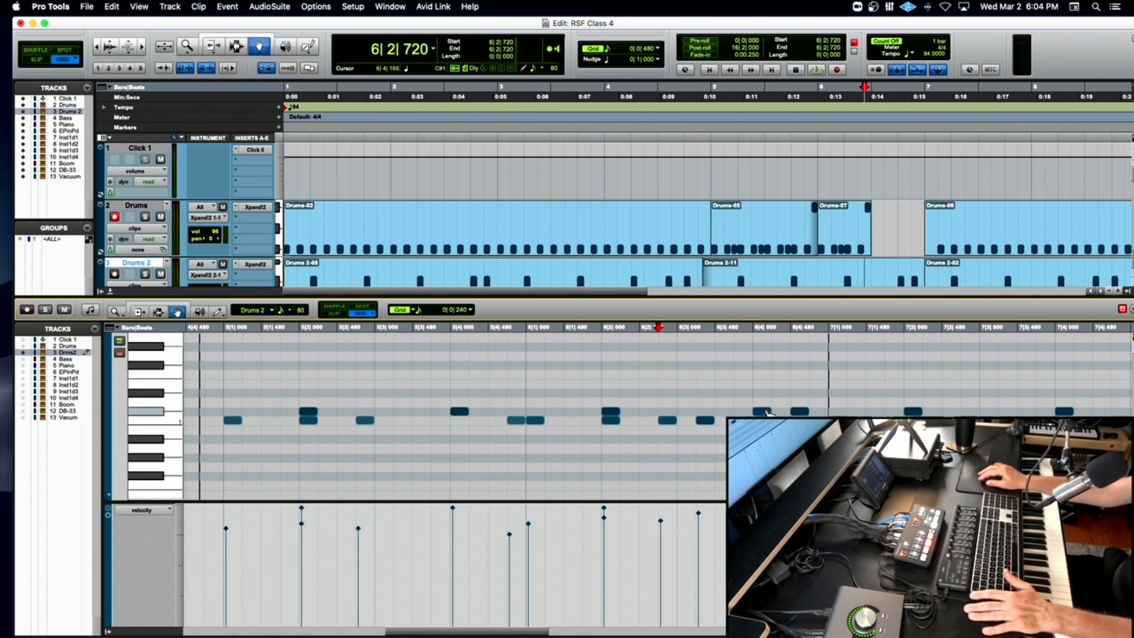
{"action": "left_click", "coordinate": [800, 411]}
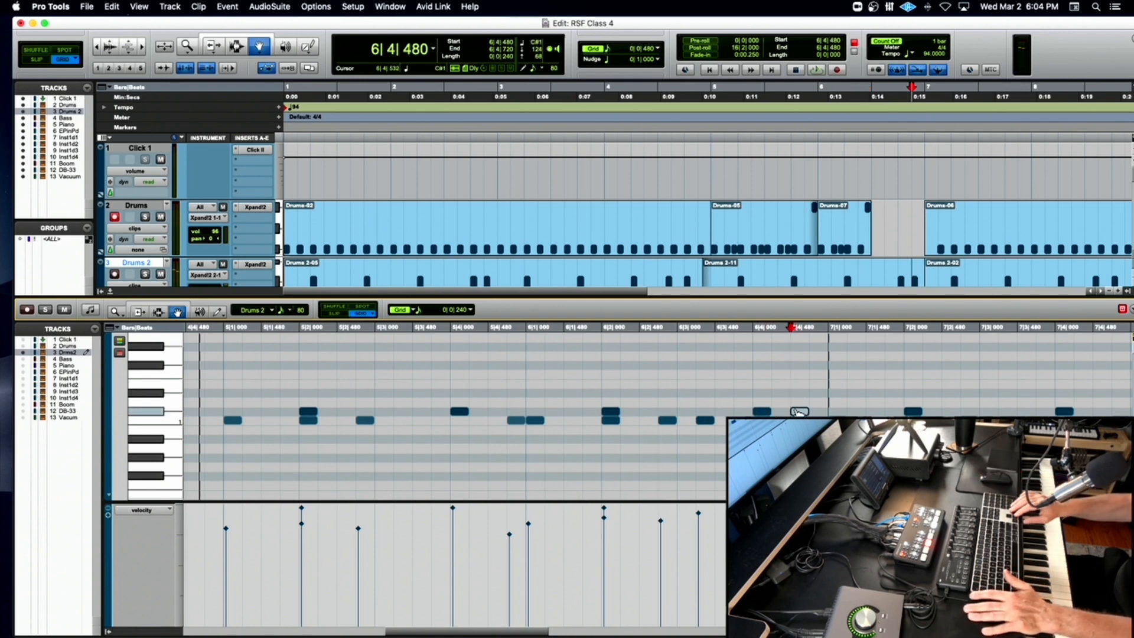
{"action": "key", "text": "Up"}
{"action": "key", "text": "Up"}
{"action": "key", "text": "Up"}
{"action": "key", "text": "Up"}
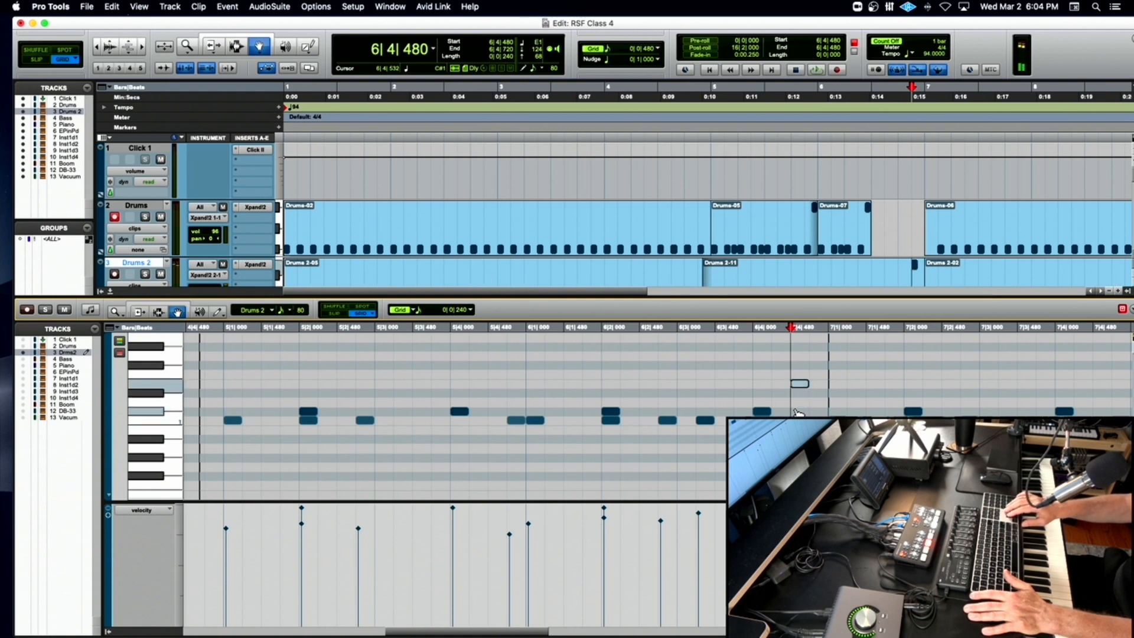
{"action": "key", "text": "Down"}
{"action": "key", "text": "Down"}
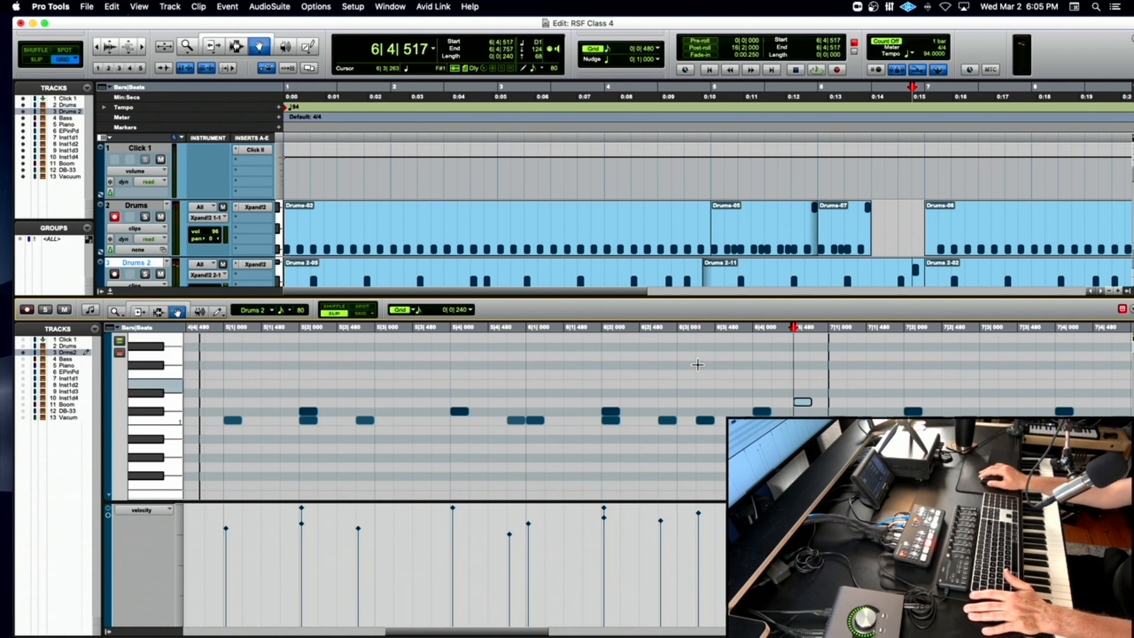
Play the edited Drums 2 fill from 6|2|030 and close the docked MIDI editor.
{"action": "left_click", "coordinate": [606, 327]}
{"action": "key", "text": "space"}
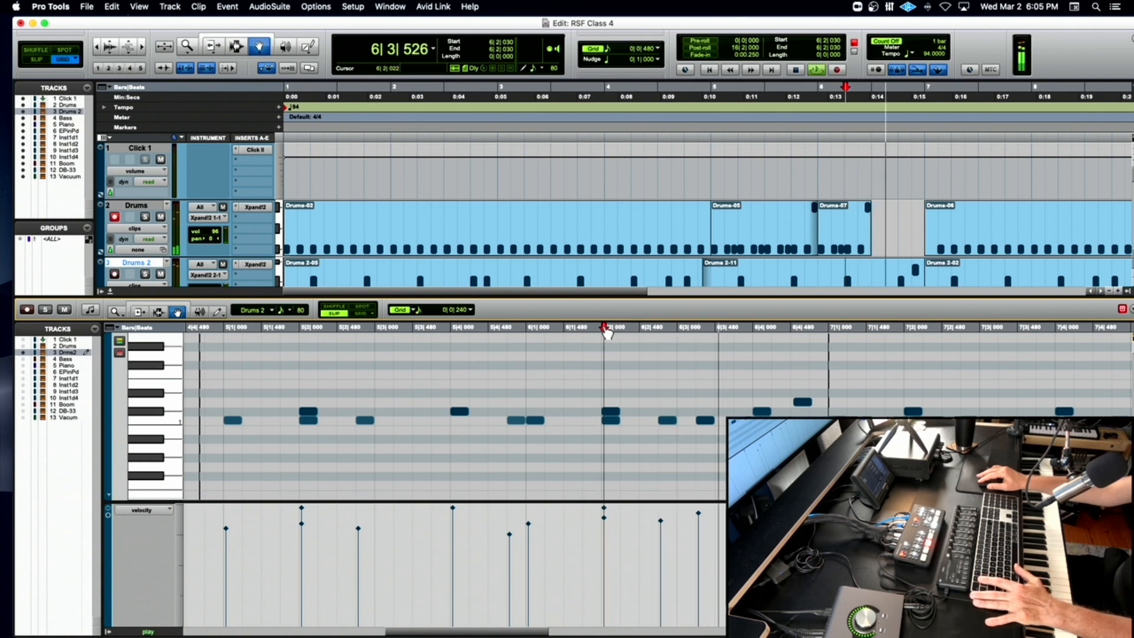
{"action": "key", "text": "space"}
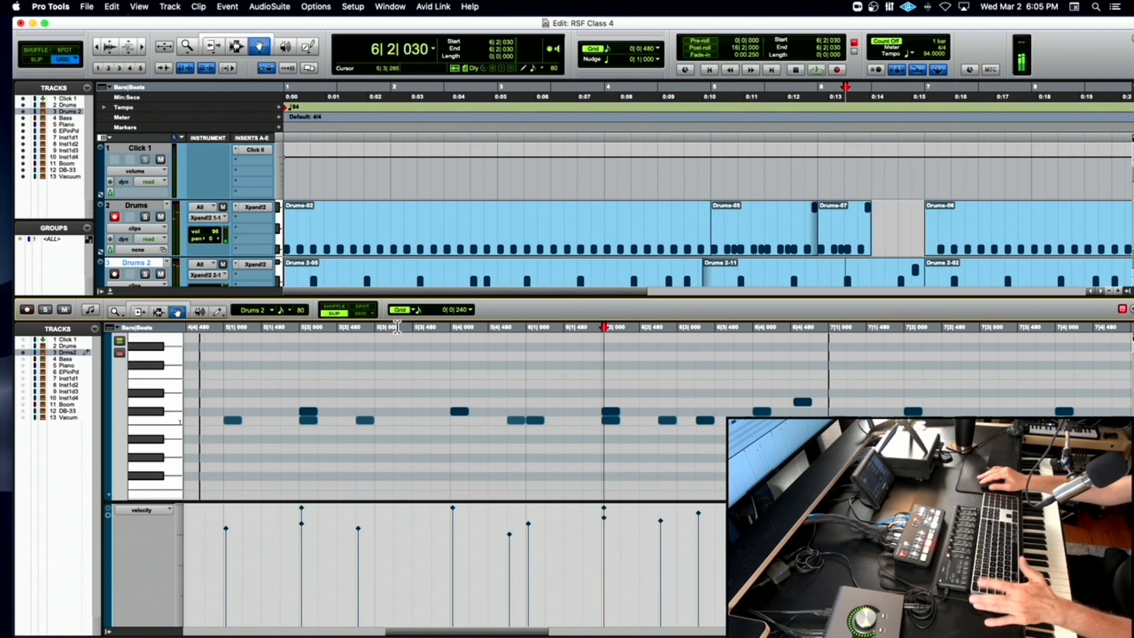
{"action": "left_click", "coordinate": [110, 291]}
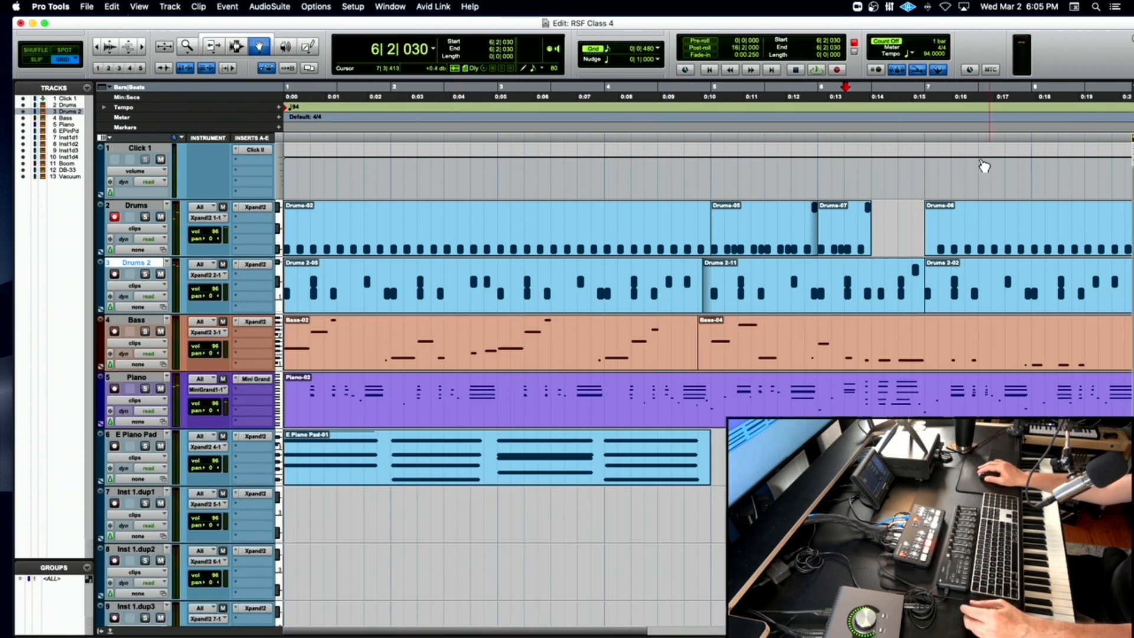
Replace the Drums clip at bar 7 with a copy of the Drums-02 clip pasted at 7|1|000.
{"action": "left_click", "coordinate": [957, 225]}
{"action": "key", "text": "shift+r"}
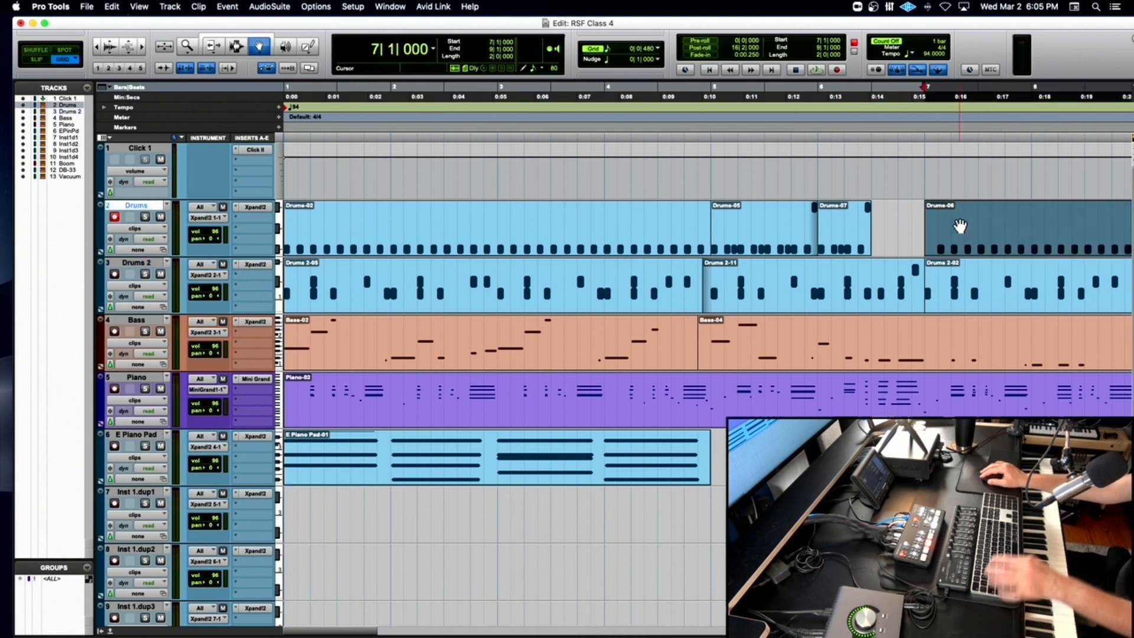
{"action": "key", "text": "Delete"}
{"action": "left_click", "coordinate": [358, 215]}
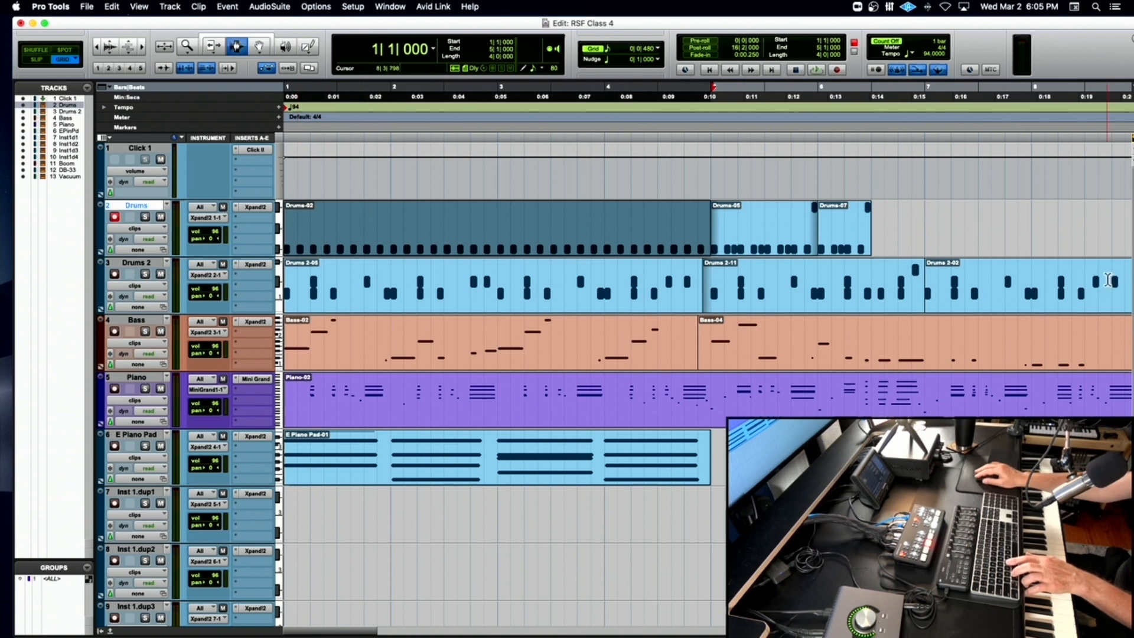
{"action": "left_click", "coordinate": [924, 240]}
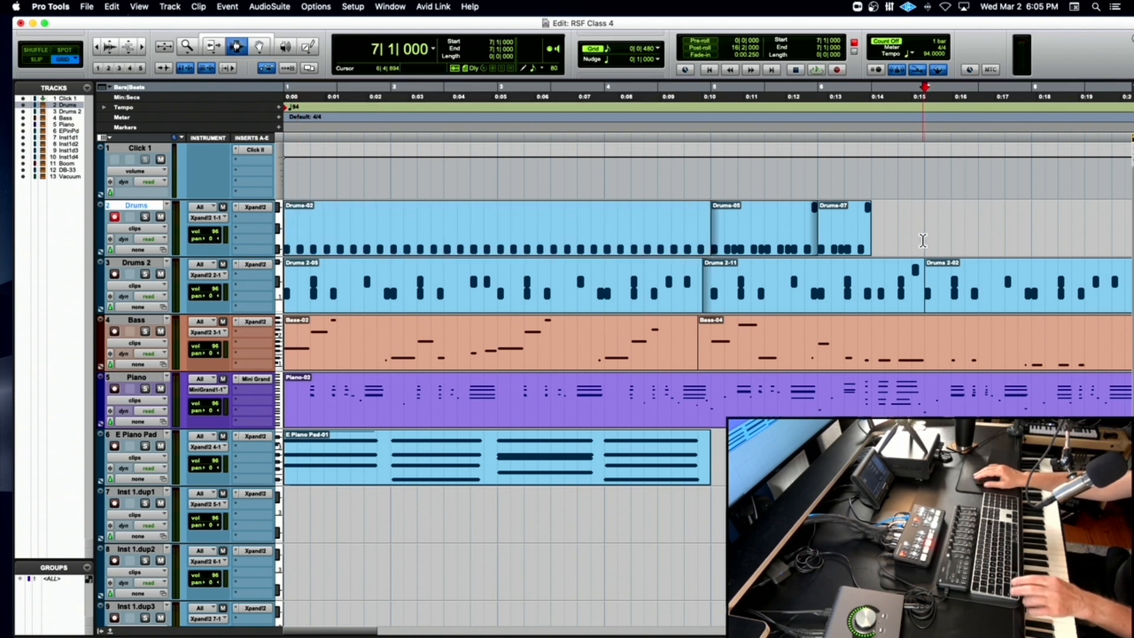
{"action": "key", "text": "super+v"}
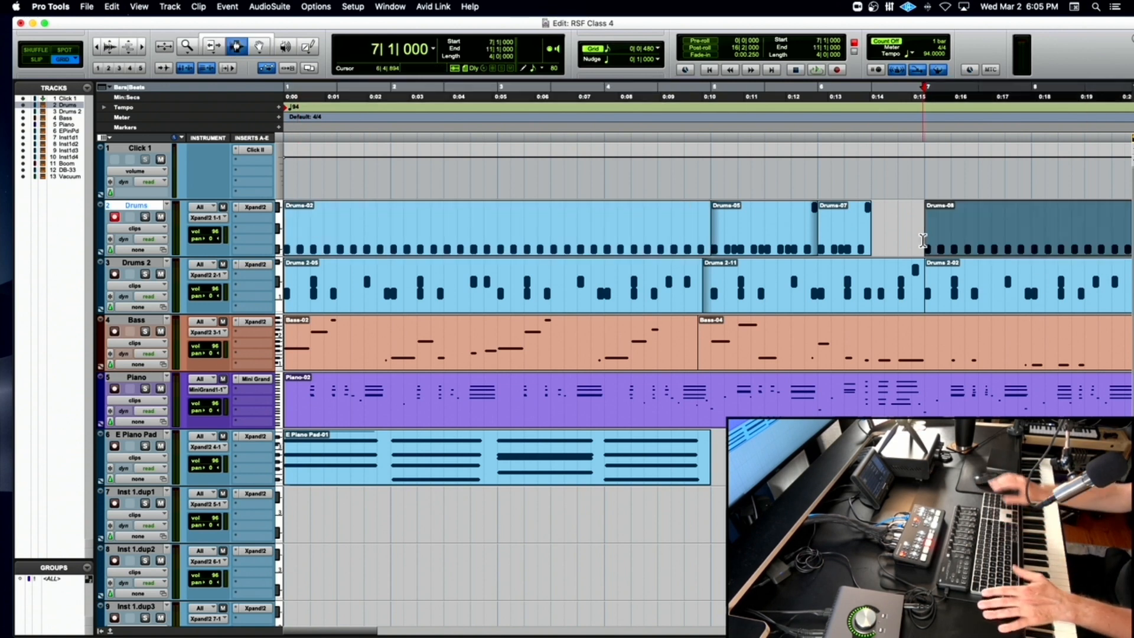
Play the arrangement from 7|1|000 to check the parts after the break.
{"action": "key", "text": "space"}
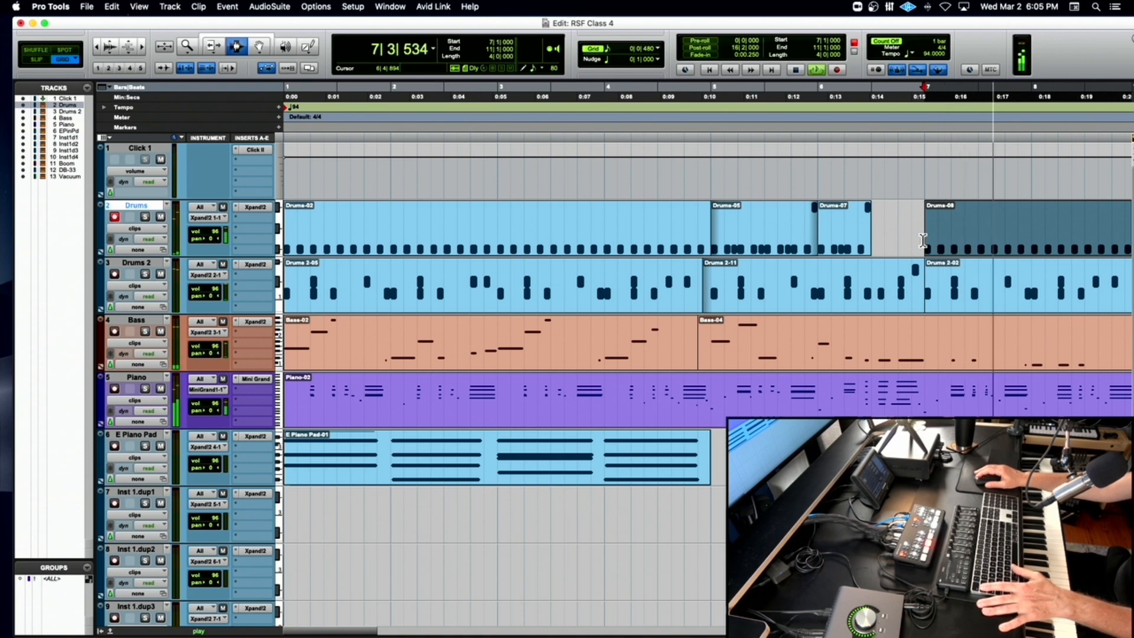
{"action": "scroll", "coordinate": [922, 240], "scroll_direction": "right", "scroll_amount": 5}
{"action": "key", "text": "r"}
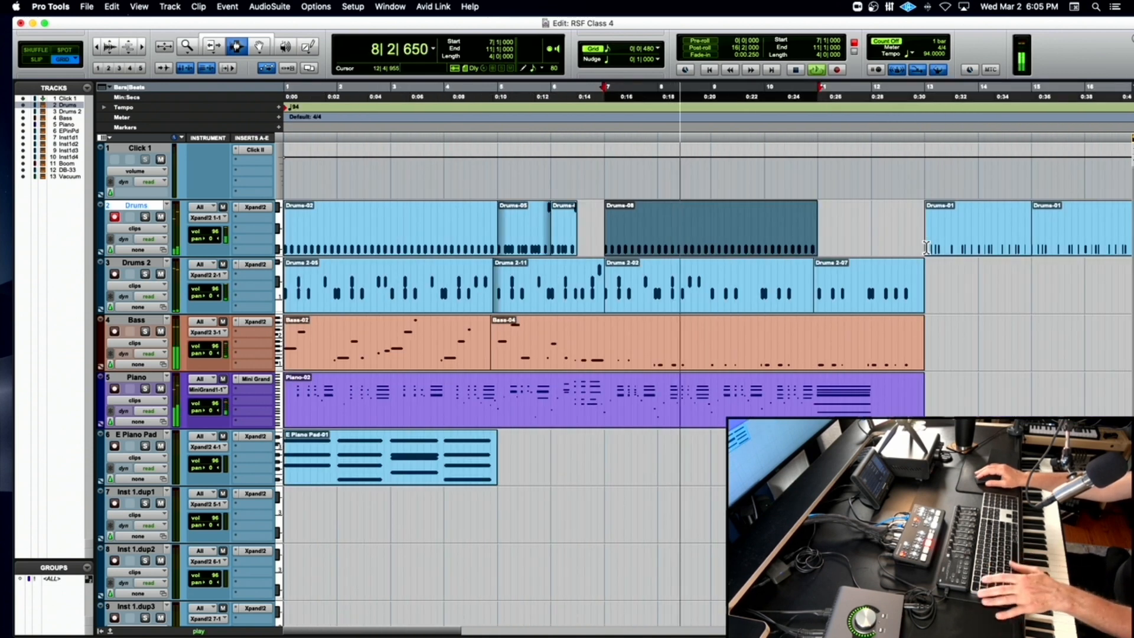
{"action": "key", "text": "space"}
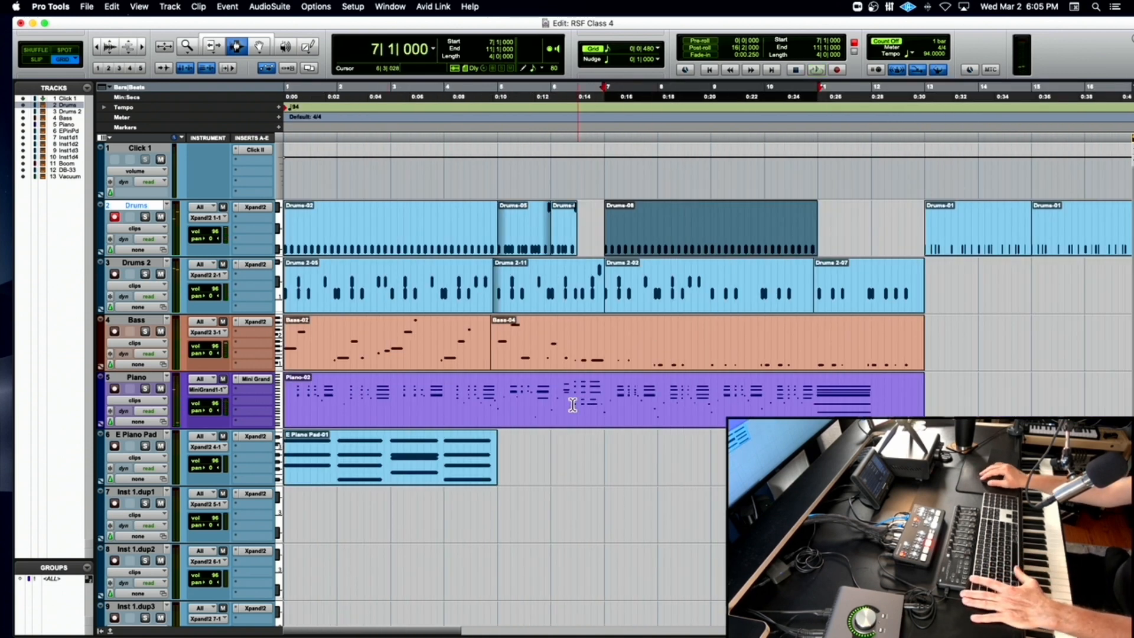
{"action": "left_click", "coordinate": [607, 407]}
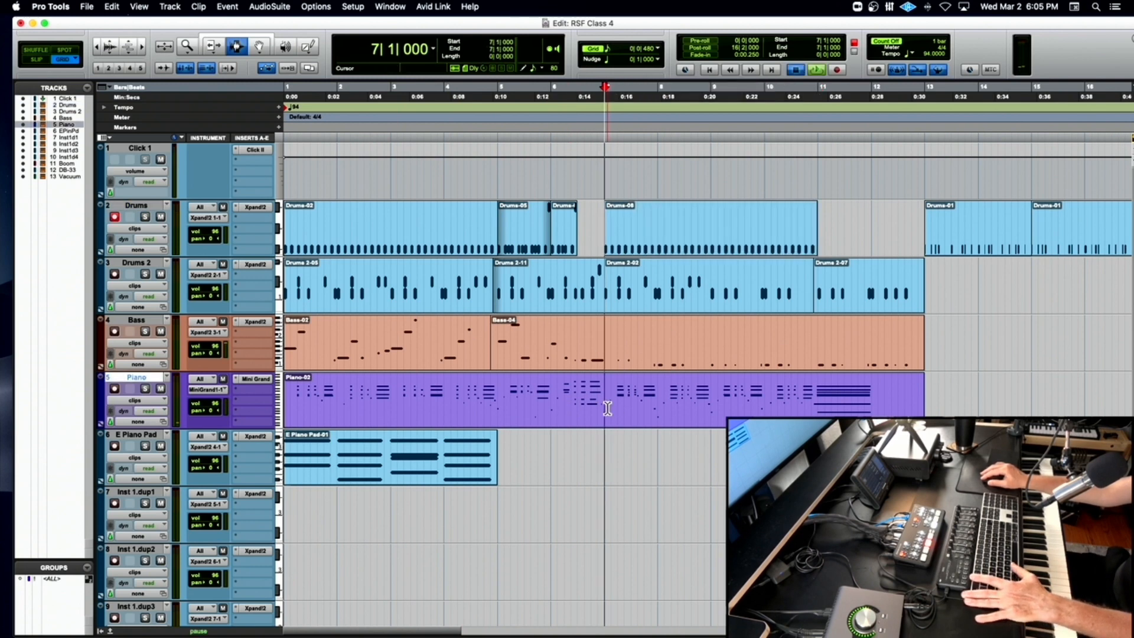
{"action": "key", "text": "space"}
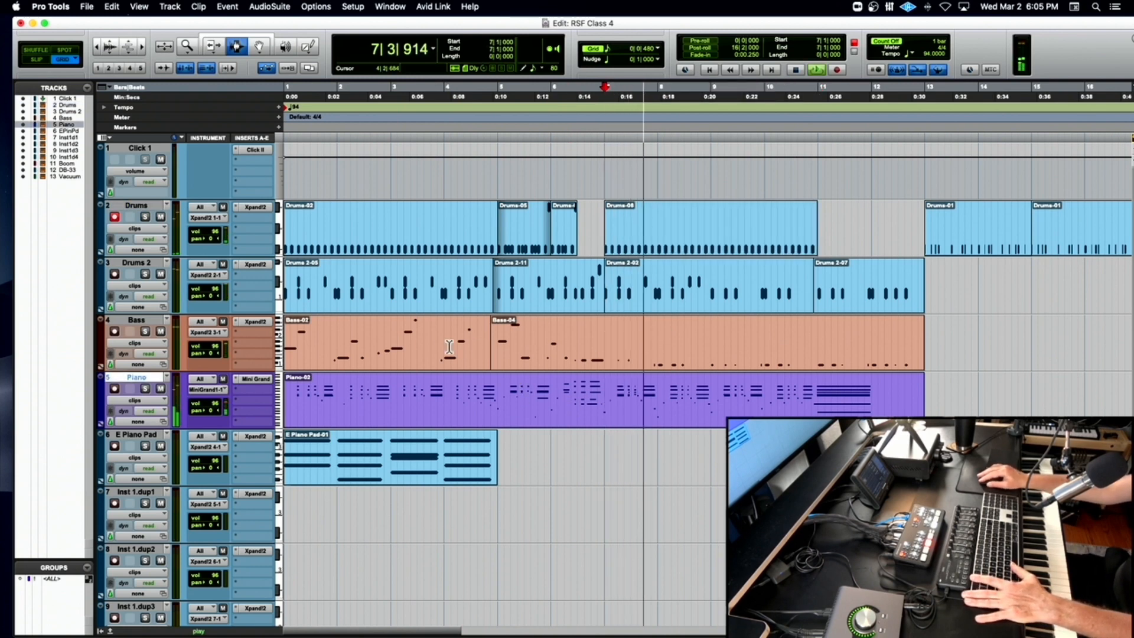
{"action": "key", "text": "space"}
Copy the Bass-02 clip to 7|1|000 on the Bass track and delete the leftover bass clip from 10|4|480 onward.
{"action": "double_click", "coordinate": [474, 344]}
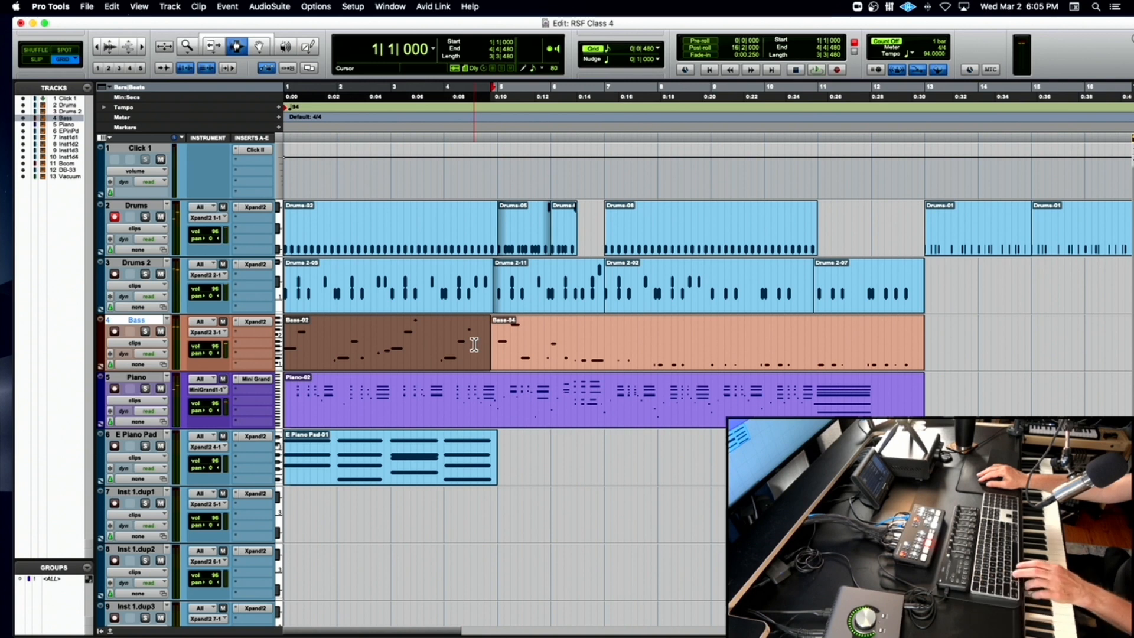
{"action": "left_click", "coordinate": [615, 350]}
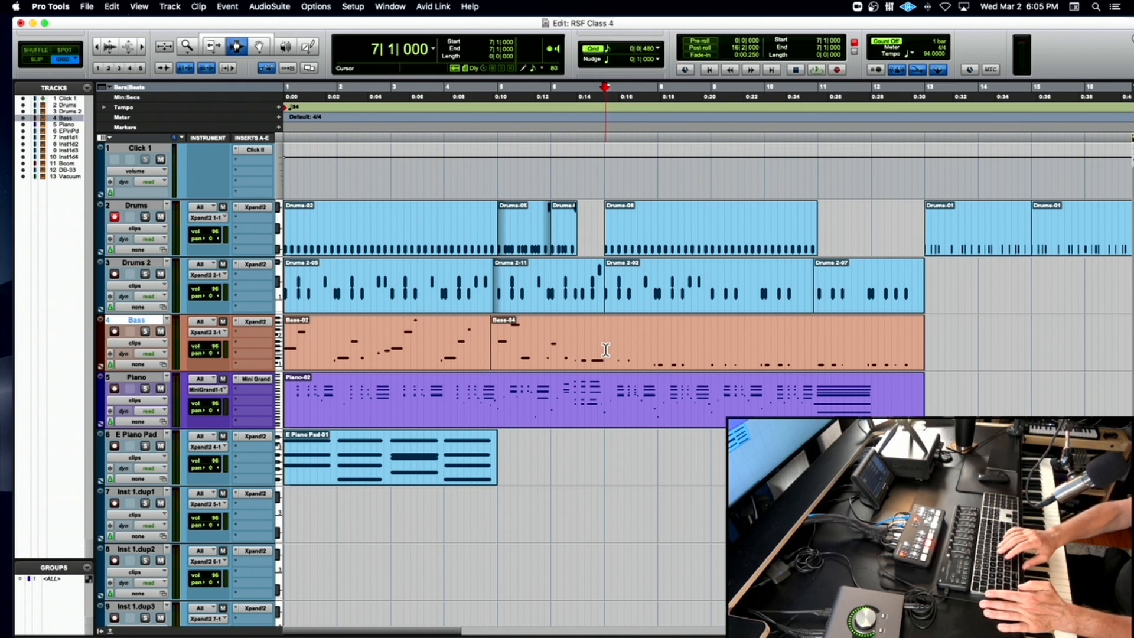
{"action": "key", "text": "super+v"}
{"action": "key", "text": "space"}
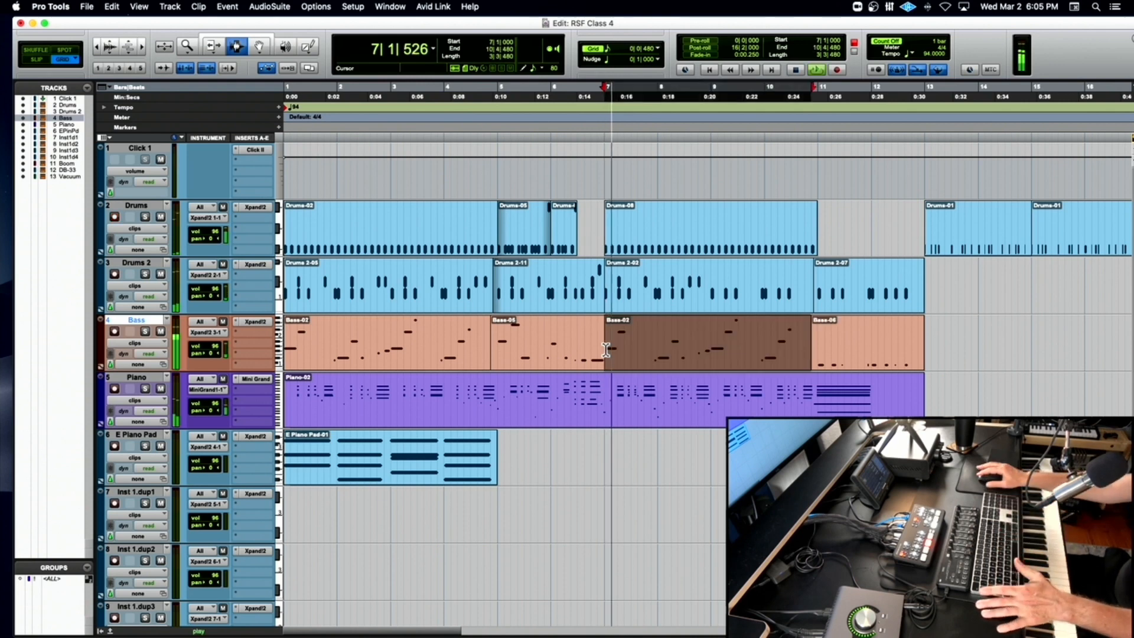
{"action": "left_click", "coordinate": [916, 352]}
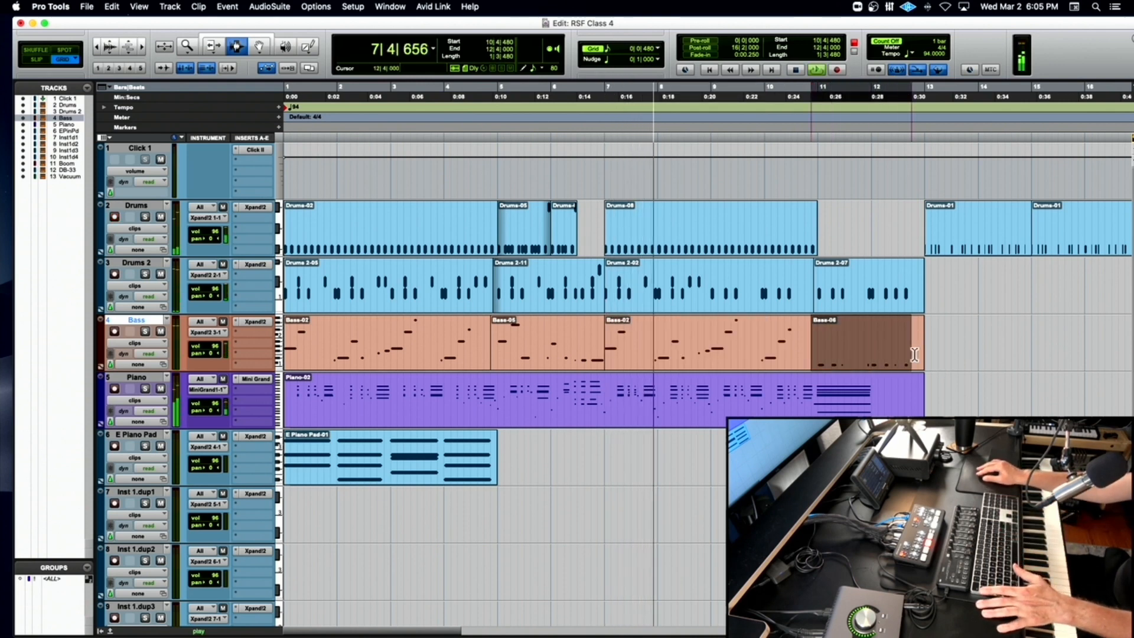
{"action": "key", "text": "Delete"}
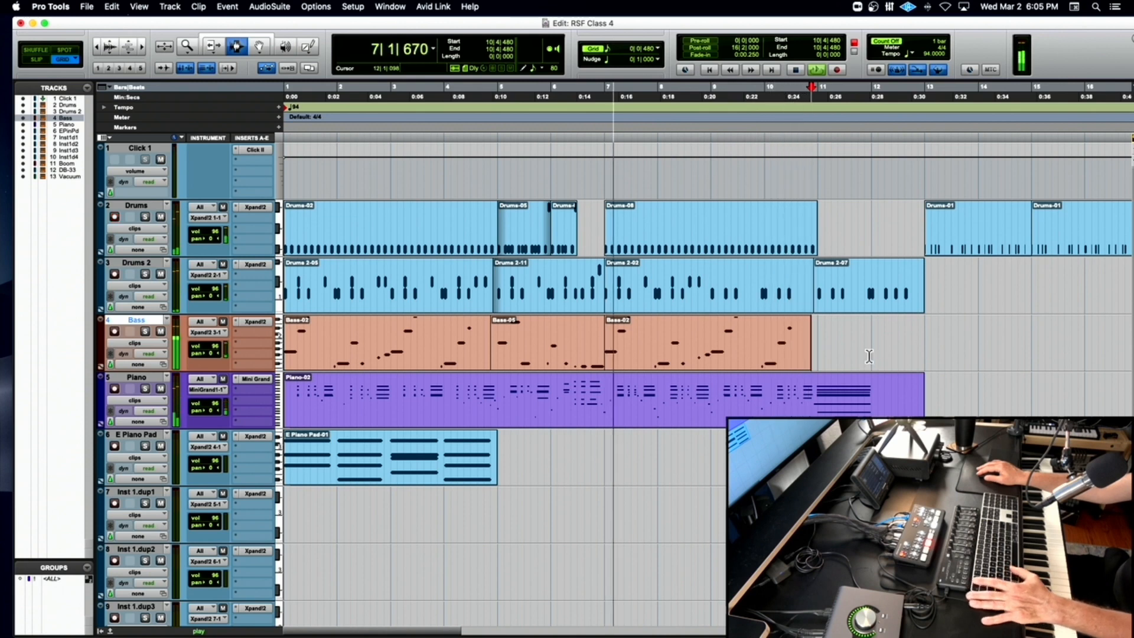
Turn off loop playback and play the ending from 10|1|000 with the Bass track record-enabled.
{"action": "key", "text": "space"}
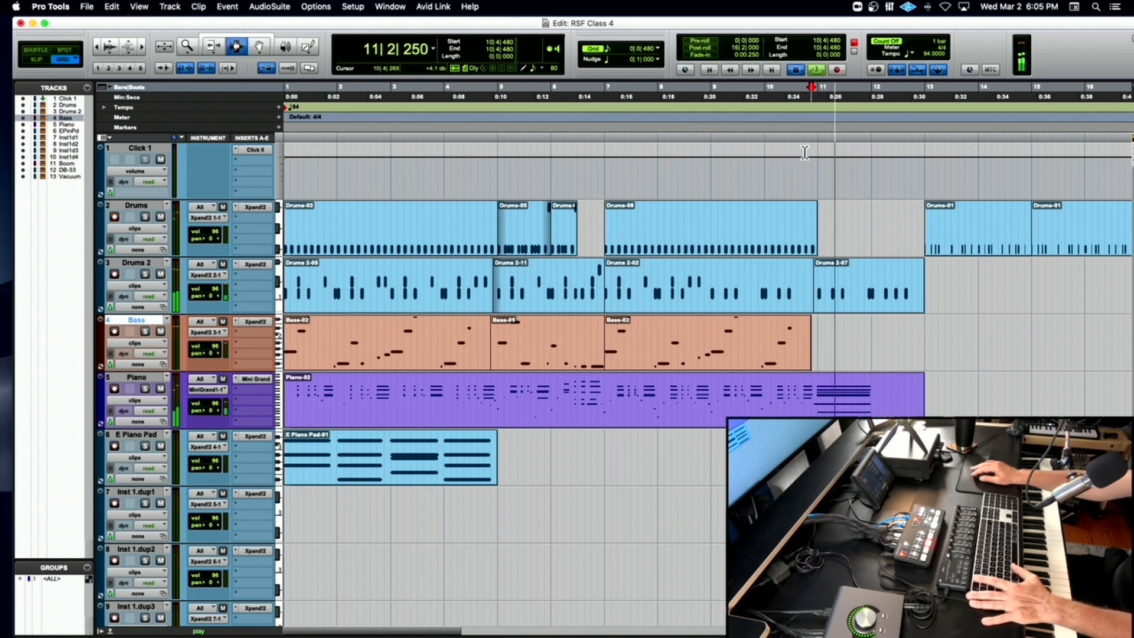
{"action": "key", "text": "space"}
{"action": "right_click", "coordinate": [813, 70]}
{"action": "left_click", "coordinate": [834, 113]}
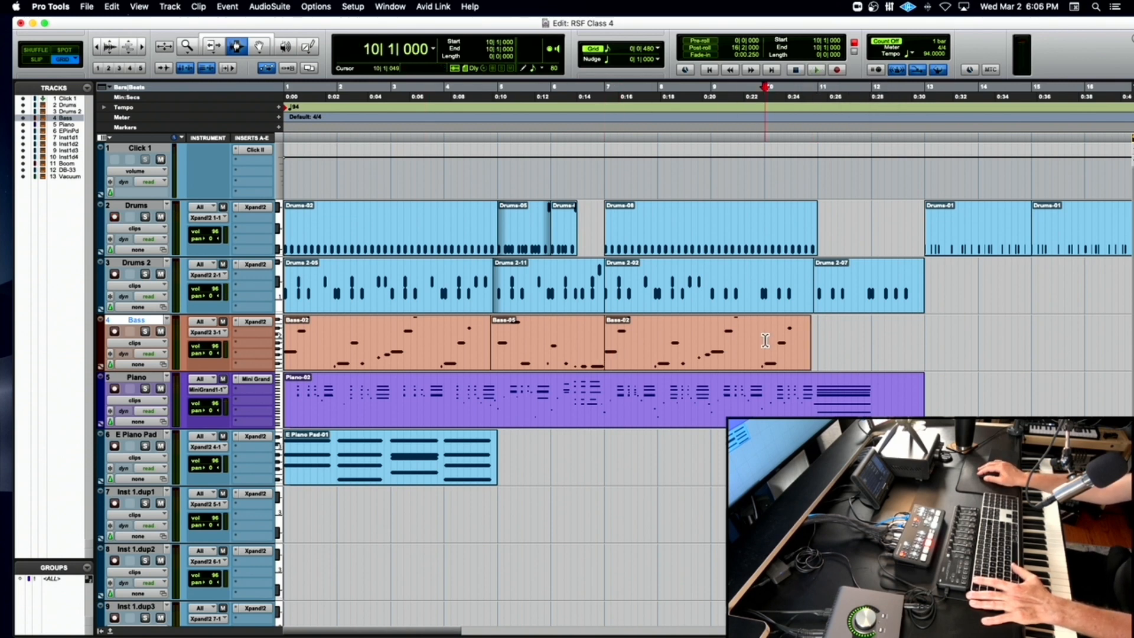
{"action": "key", "text": "space"}
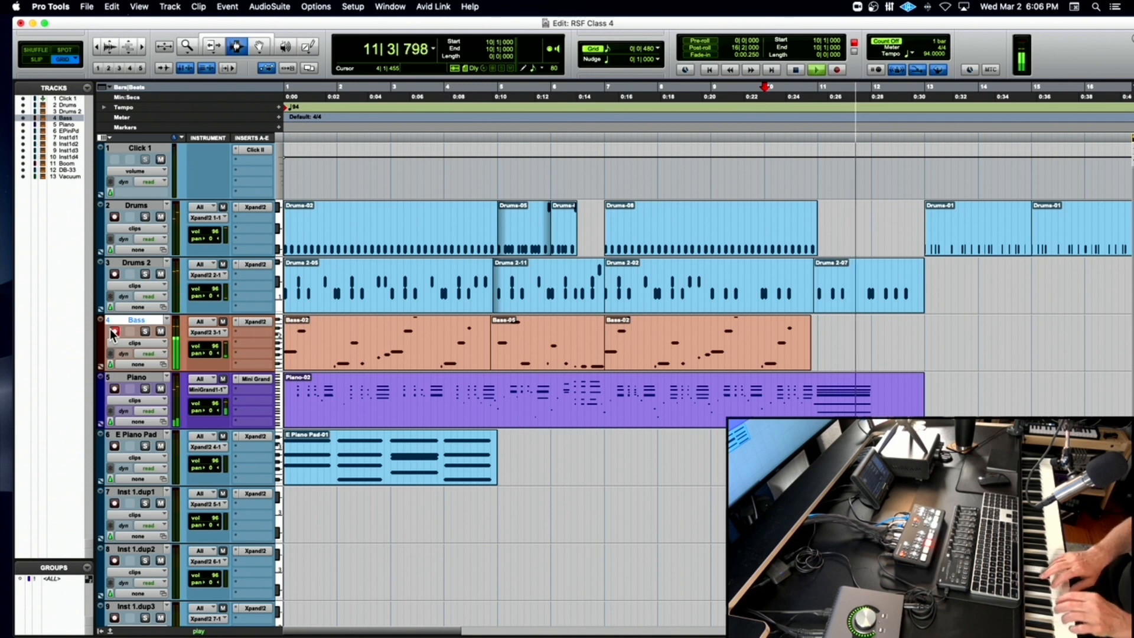
{"action": "key", "text": "space"}
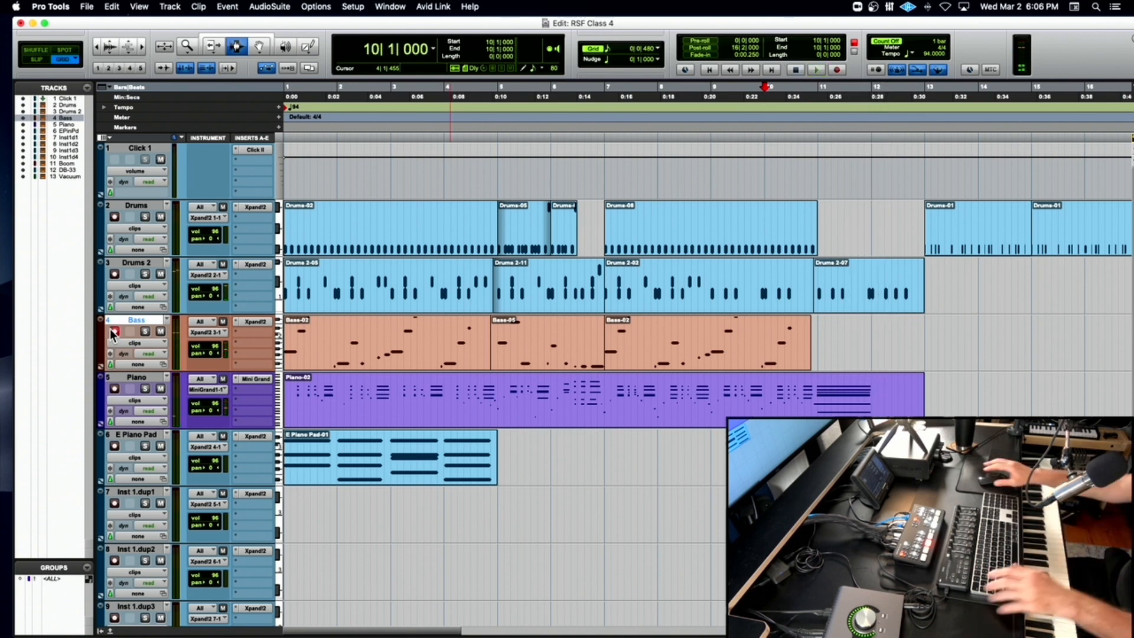
Delete the Drums 2 material from 11|2|000 to the end of its last clip.
{"action": "left_click_drag", "start_coordinate": [832, 288], "coordinate": [952, 291]}
{"action": "key", "text": "Delete"}
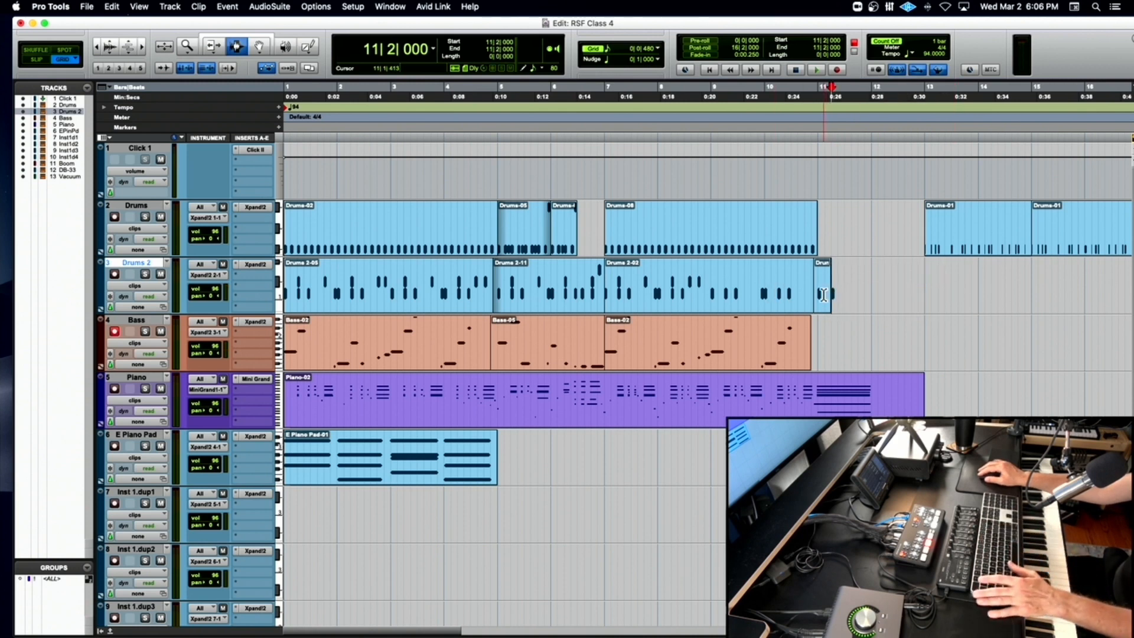
Delete the leftover Drums 2 material from 11|1|480 onward and play the arrangement from 7|4|480 to check it.
{"action": "left_click_drag", "start_coordinate": [822, 294], "coordinate": [885, 299]}
{"action": "key", "text": "Delete"}
{"action": "left_click", "coordinate": [650, 289]}
{"action": "key", "text": "space"}
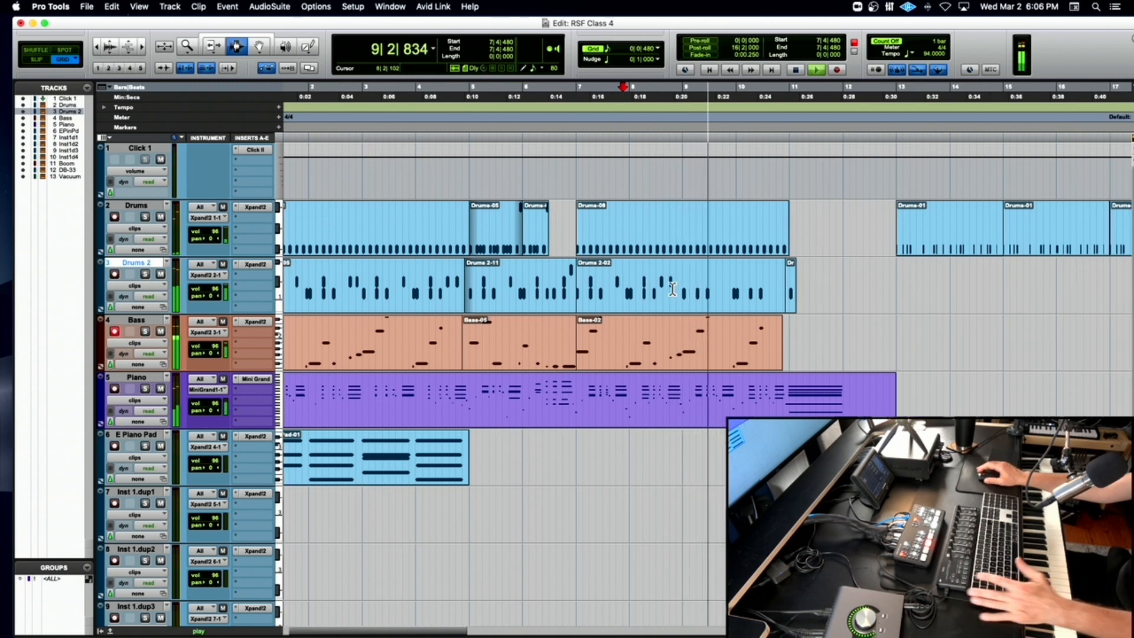
{"action": "key", "text": "space"}
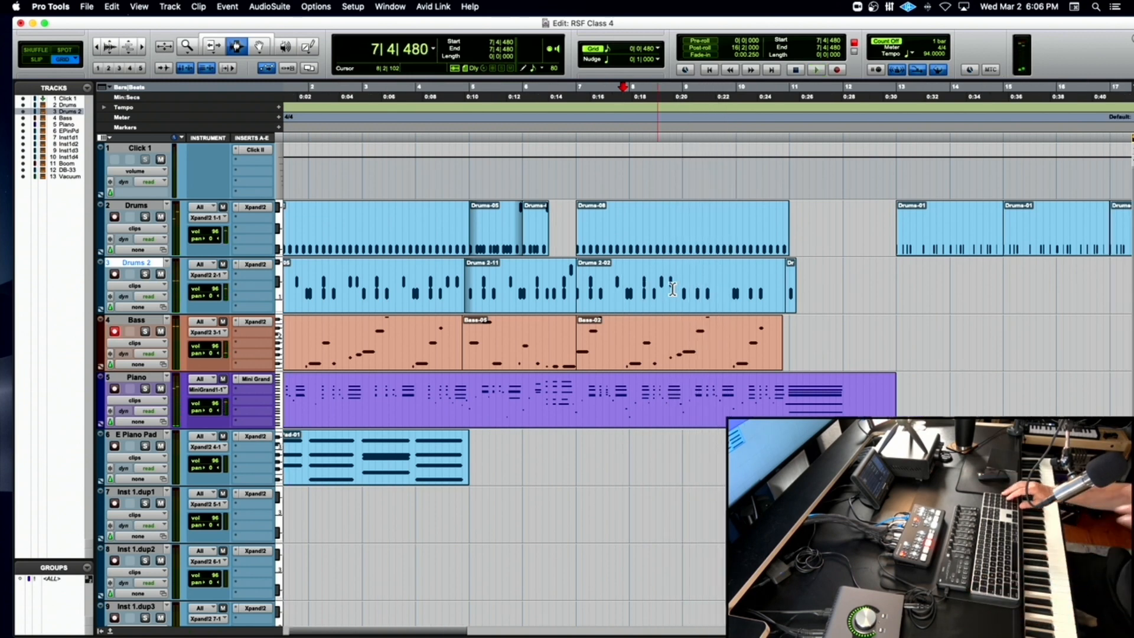
Shift the Edit window clear of the webcam area and examine the MIDI Merge setting in the transport's MIDI controls.
{"action": "scroll", "coordinate": [672, 289], "scroll_direction": "down", "scroll_amount": 6}
{"action": "scroll", "coordinate": [672, 289], "scroll_direction": "left", "scroll_amount": 1}
{"action": "scroll", "coordinate": [709, 287], "scroll_direction": "up", "scroll_amount": 6}
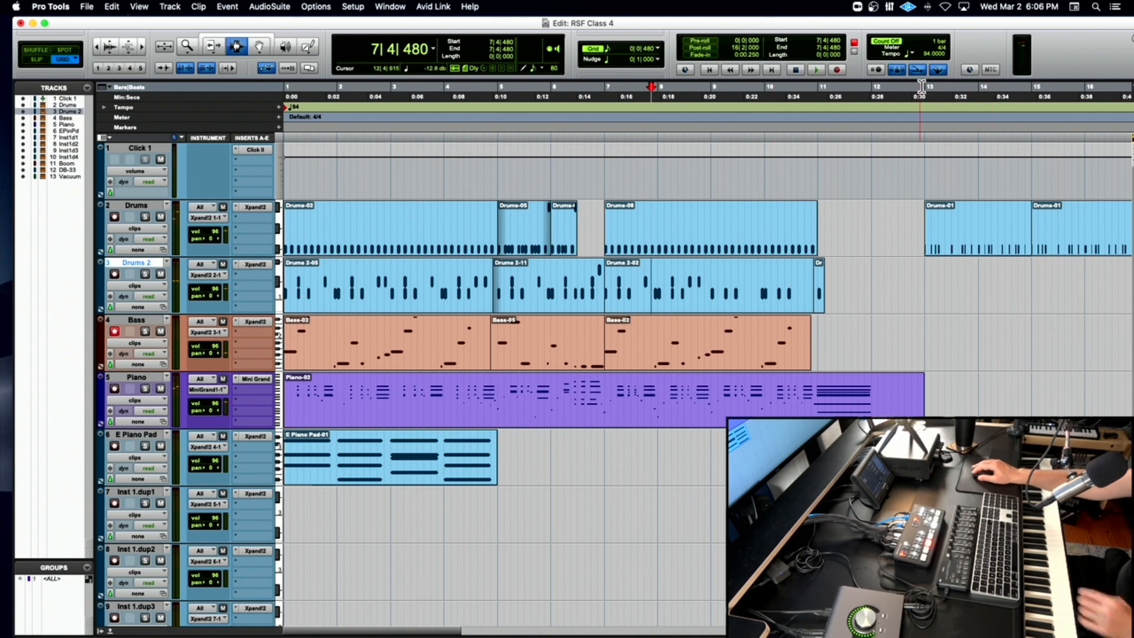
{"action": "left_click_drag", "start_coordinate": [915, 26], "coordinate": [727, 154]}
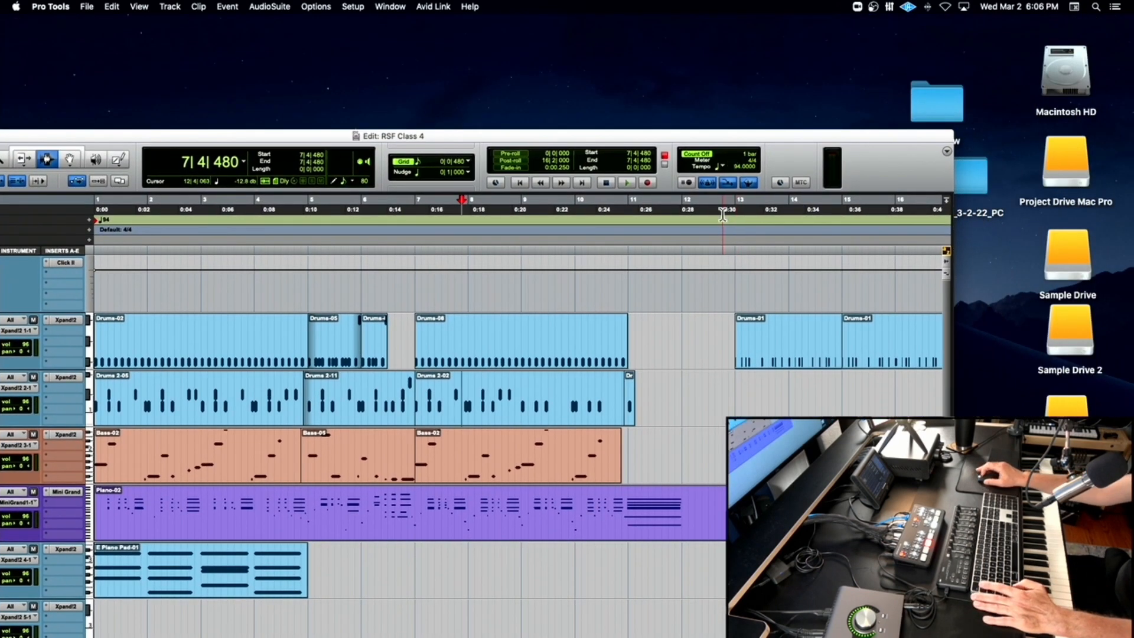
{"action": "scroll", "coordinate": [722, 215], "scroll_direction": "up", "scroll_amount": 5}
{"action": "scroll", "coordinate": [722, 215], "scroll_direction": "down", "scroll_amount": 12}
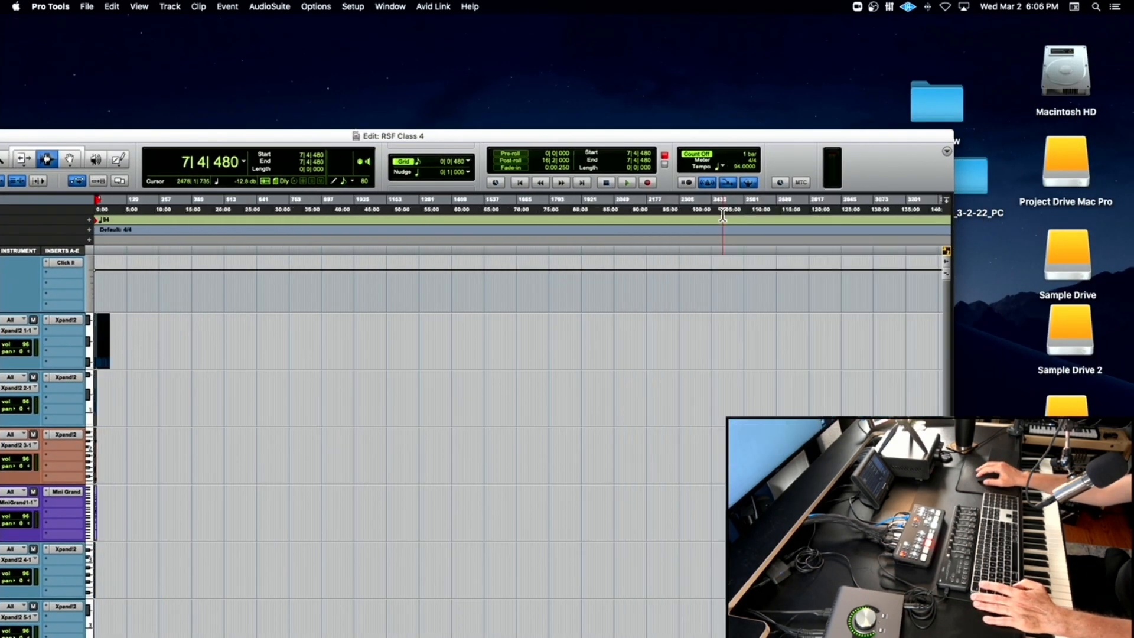
{"action": "scroll", "coordinate": [722, 215], "scroll_direction": "up", "scroll_amount": 15}
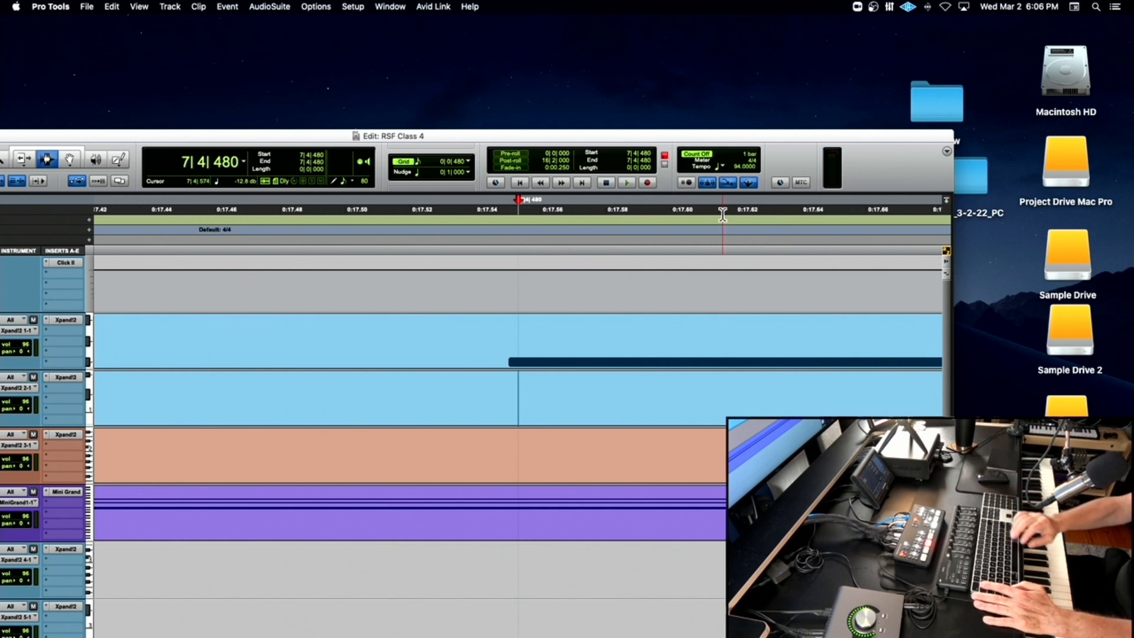
{"action": "key", "text": "super+bracketleft"}
{"action": "key", "text": "super+bracketleft"}
{"action": "key", "text": "super+bracketleft"}
{"action": "key", "text": "super+bracketleft"}
{"action": "key", "text": "super+bracketleft"}
{"action": "key", "text": "super+bracketleft"}
{"action": "key", "text": "super+bracketleft"}
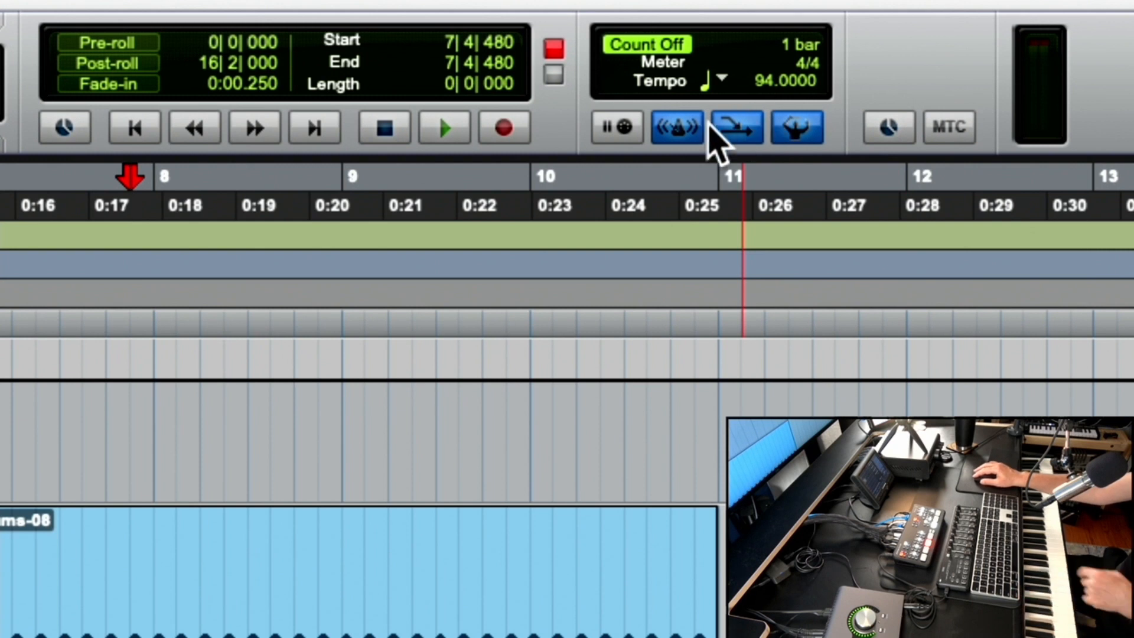
{"action": "left_click", "coordinate": [736, 126]}
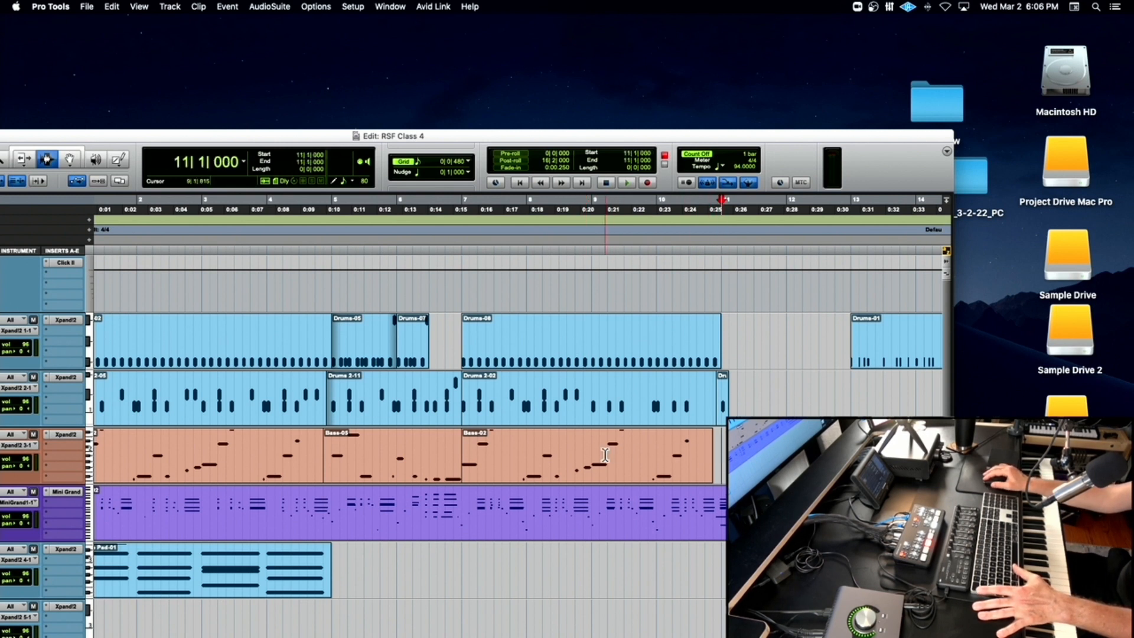
Record a sustained ending note at bar 11 on the Bass track, starting the pass from 9|2|000.
{"action": "key", "text": "space"}
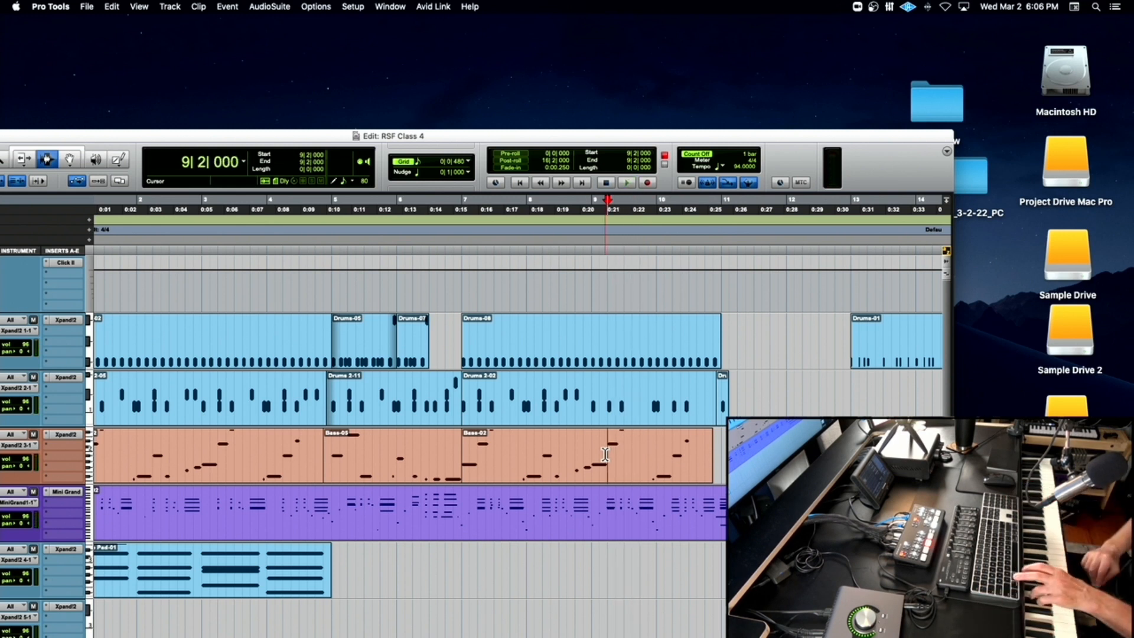
{"action": "key", "text": "space"}
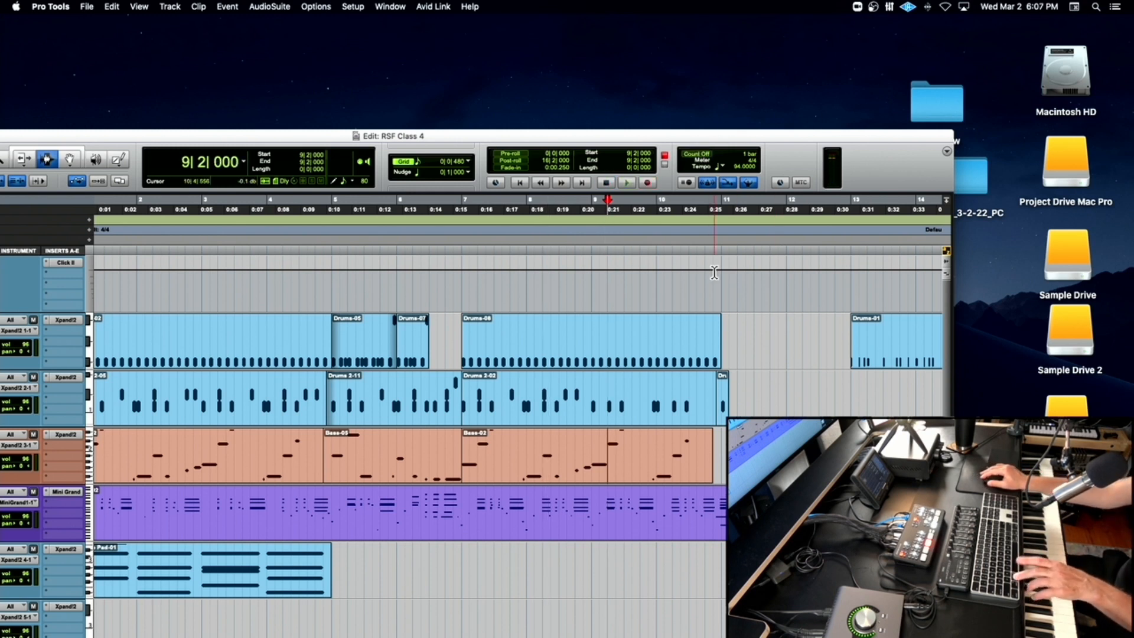
{"action": "key", "text": "super+space"}
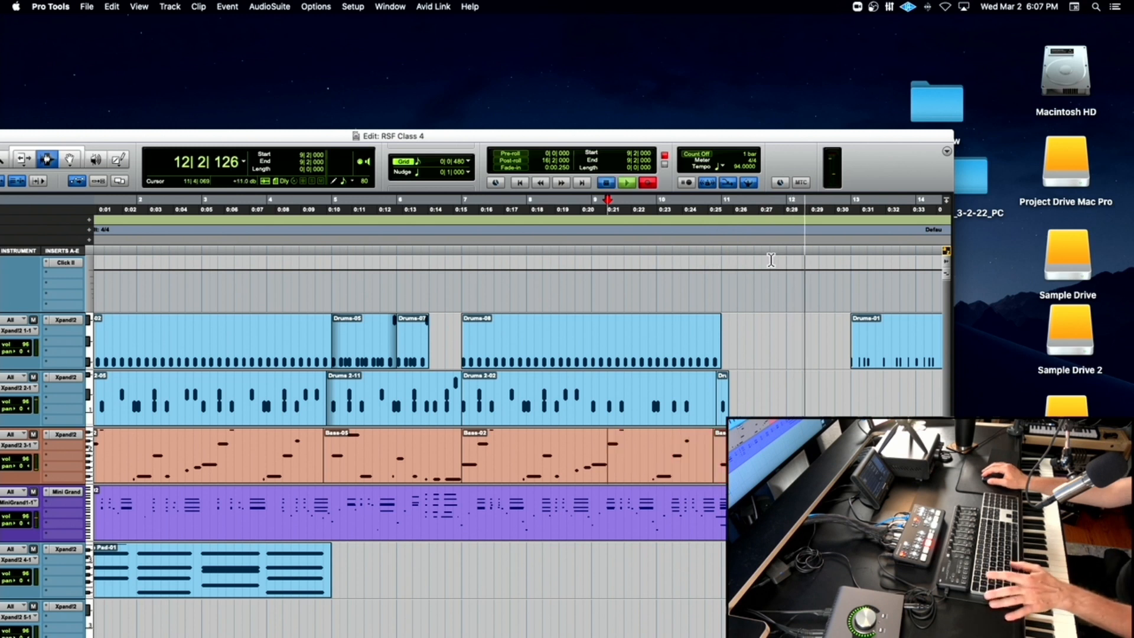
{"action": "key", "text": "space"}
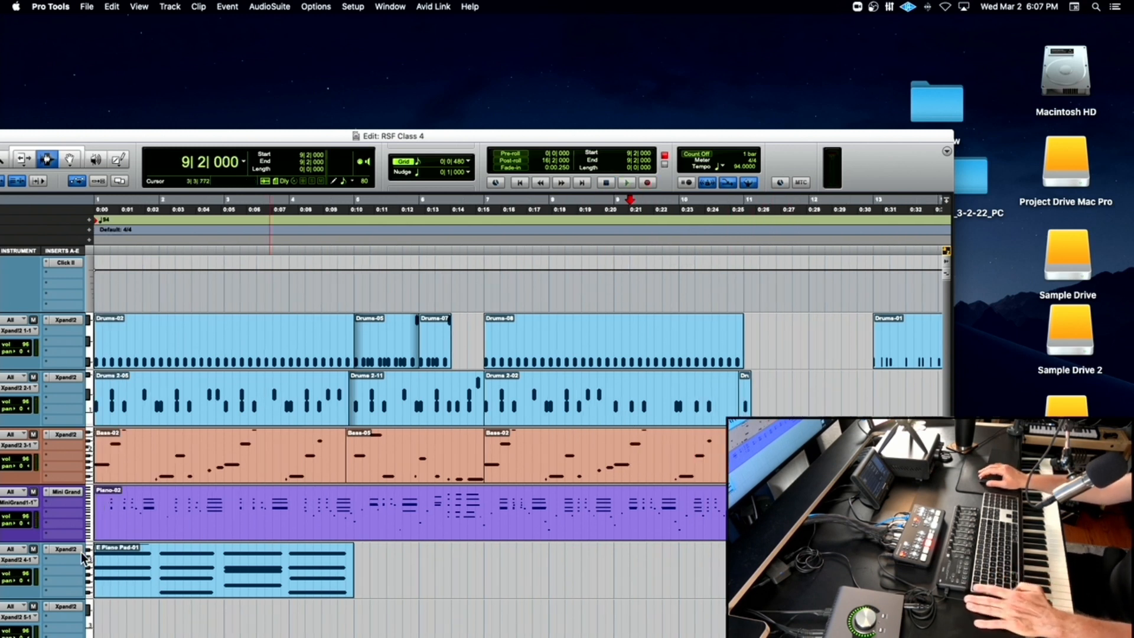
Move the Edit window back into place and play from 1|2|000 to hear the E Piano Pad part.
{"action": "scroll", "coordinate": [89, 560], "scroll_direction": "up", "scroll_amount": 10}
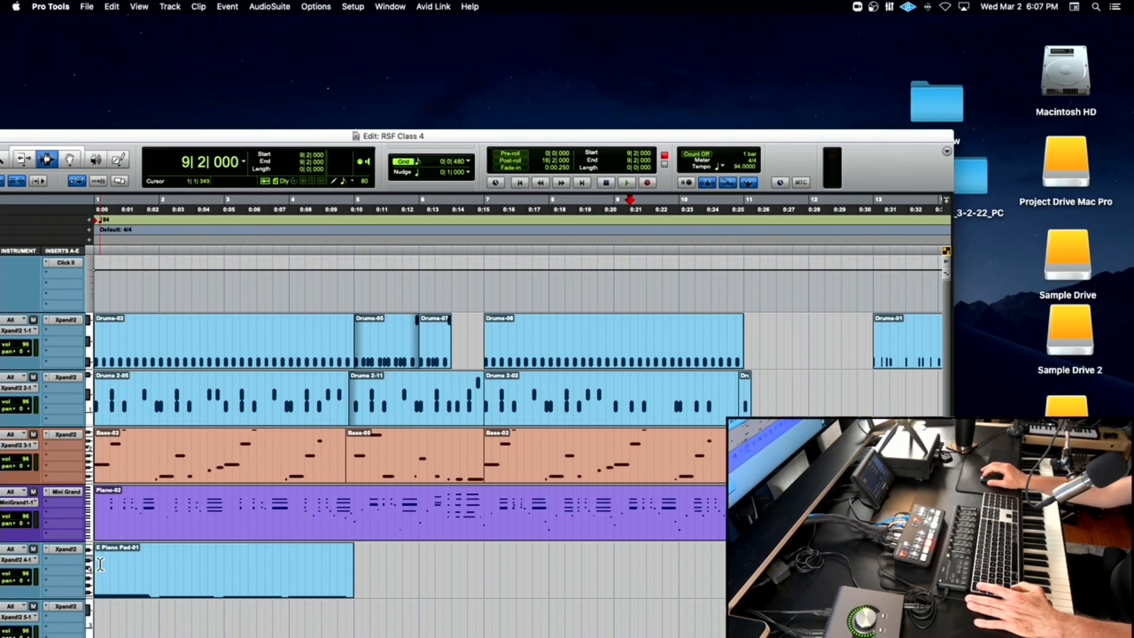
{"action": "scroll", "coordinate": [105, 565], "scroll_direction": "up", "scroll_amount": 2}
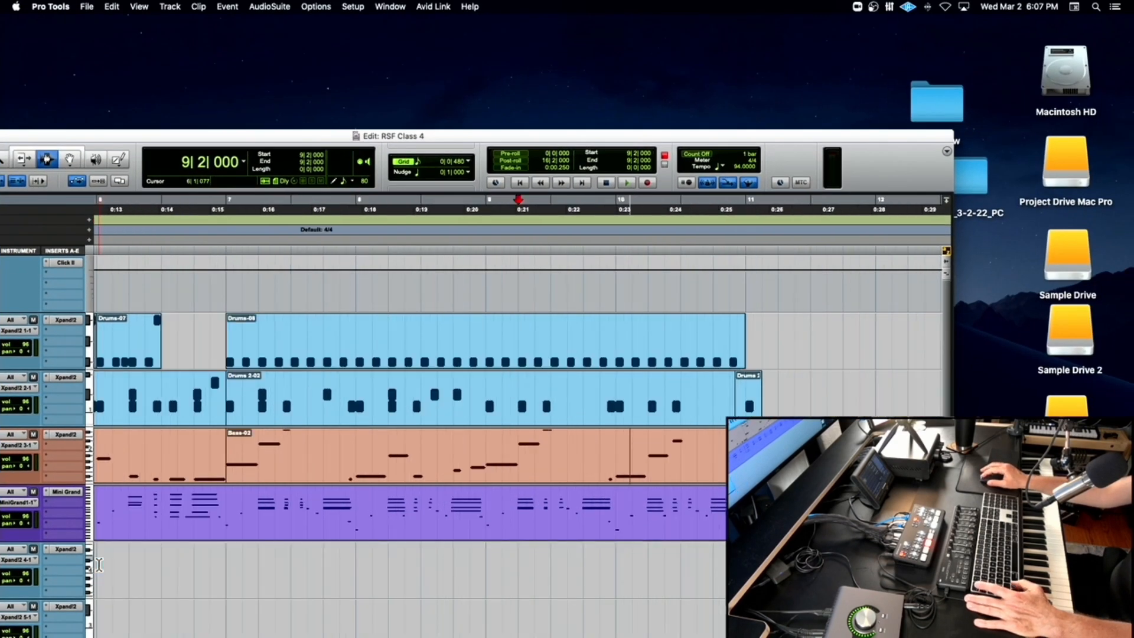
{"action": "scroll", "coordinate": [98, 565], "scroll_direction": "left", "scroll_amount": 15}
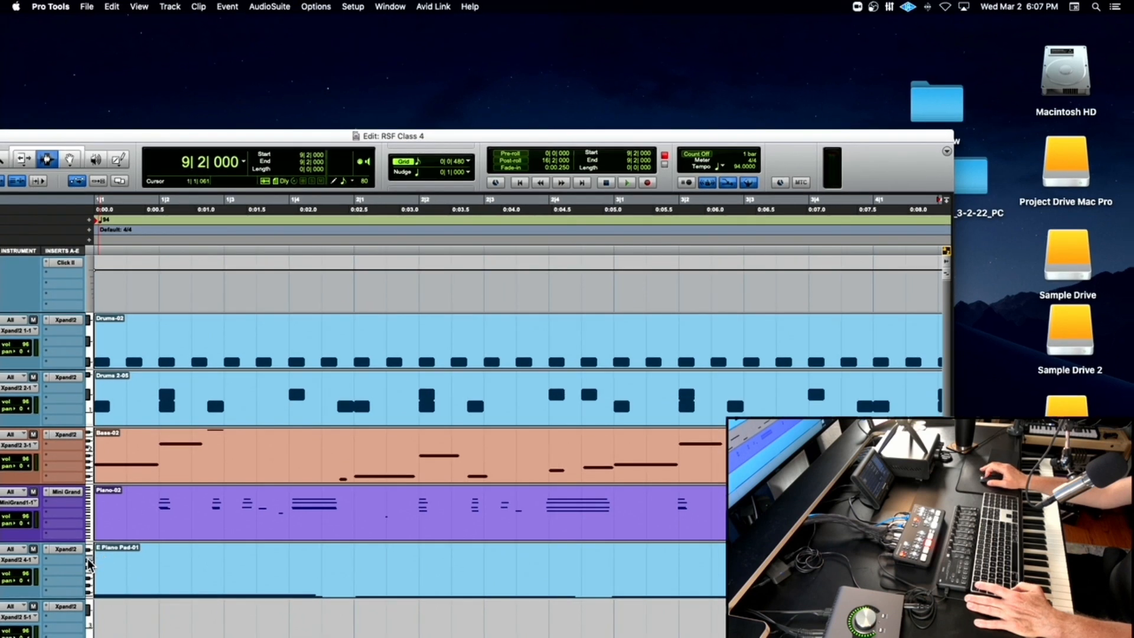
{"action": "scroll", "coordinate": [89, 564], "scroll_direction": "down", "scroll_amount": 5}
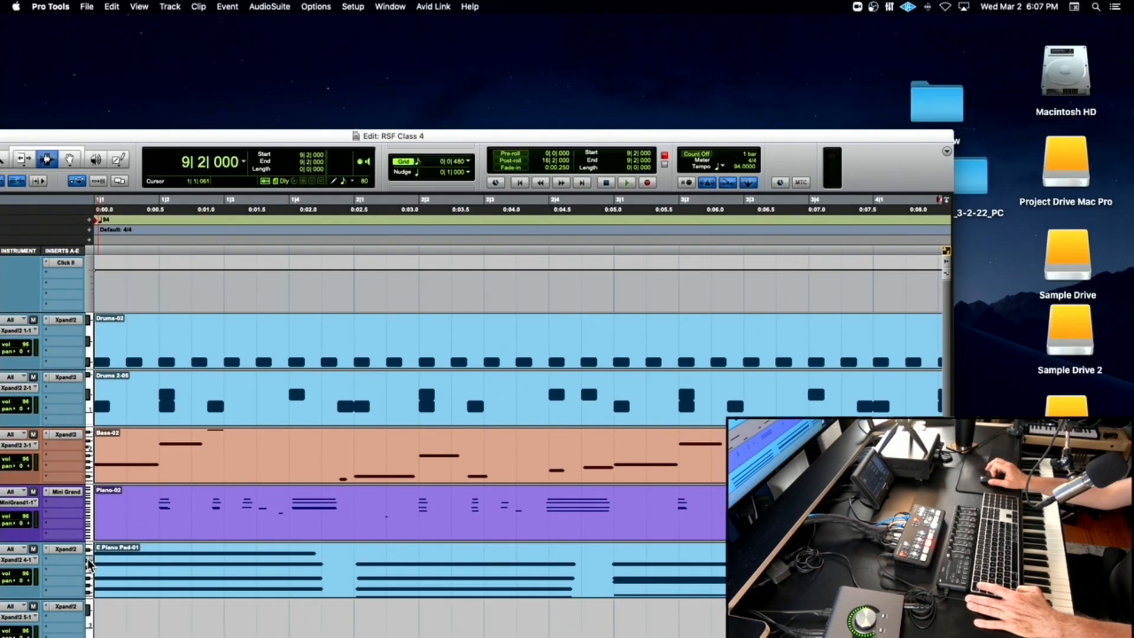
{"action": "left_click_drag", "start_coordinate": [242, 137], "coordinate": [403, 22]}
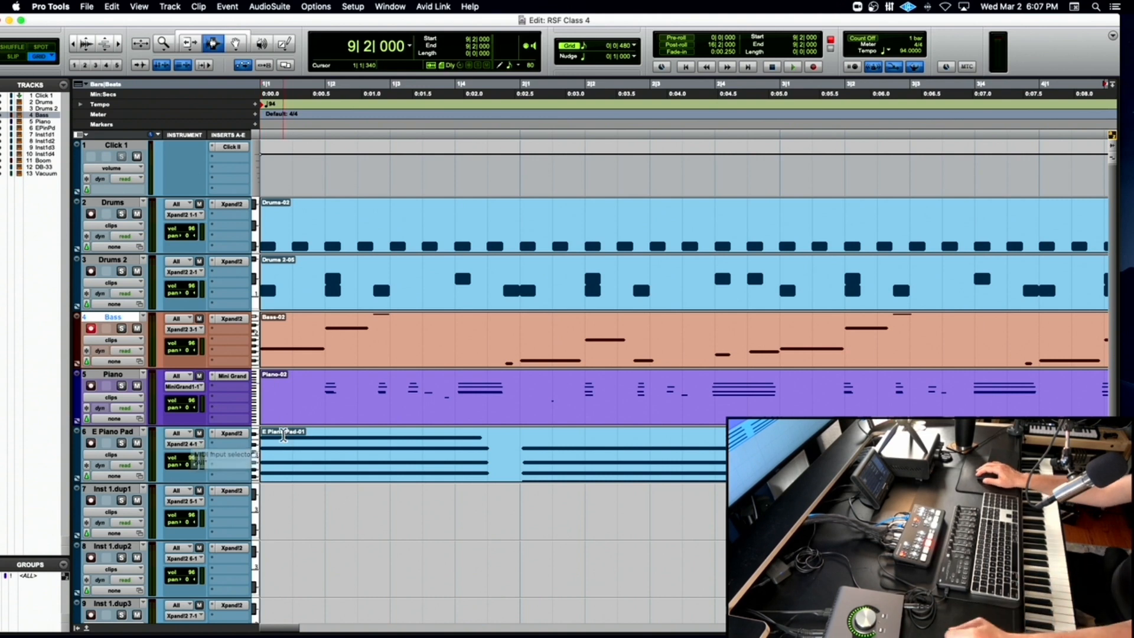
{"action": "left_click", "coordinate": [316, 450]}
{"action": "key", "text": "space"}
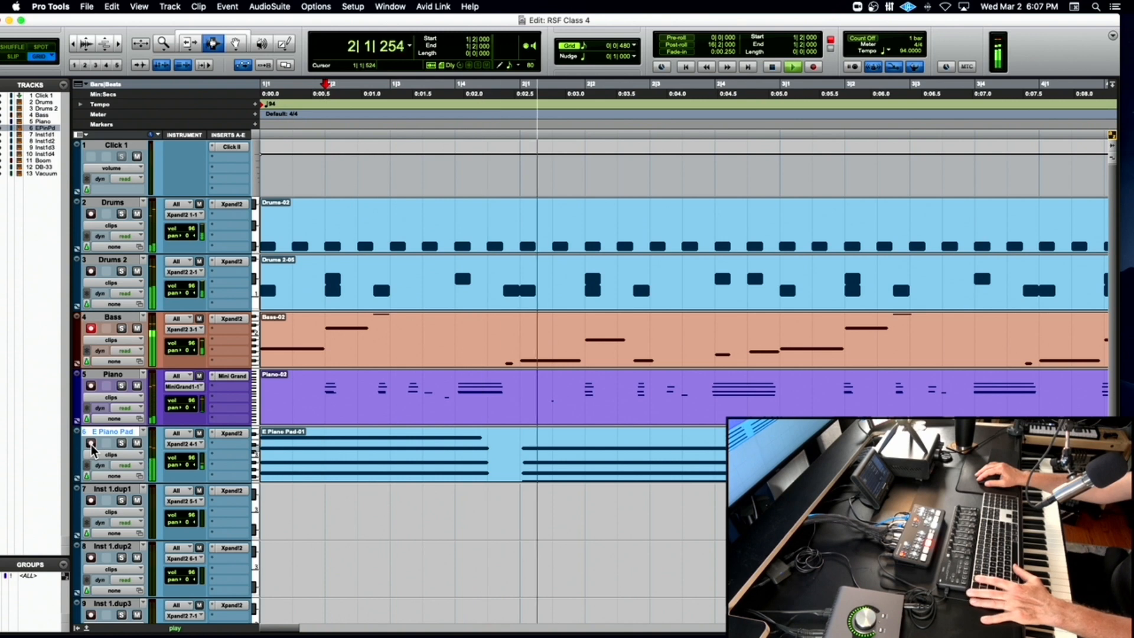
Record-enable the E Piano Pad track and try a short punch-in during playback around 4|2.
{"action": "key", "text": "r"}
{"action": "key", "text": "r"}
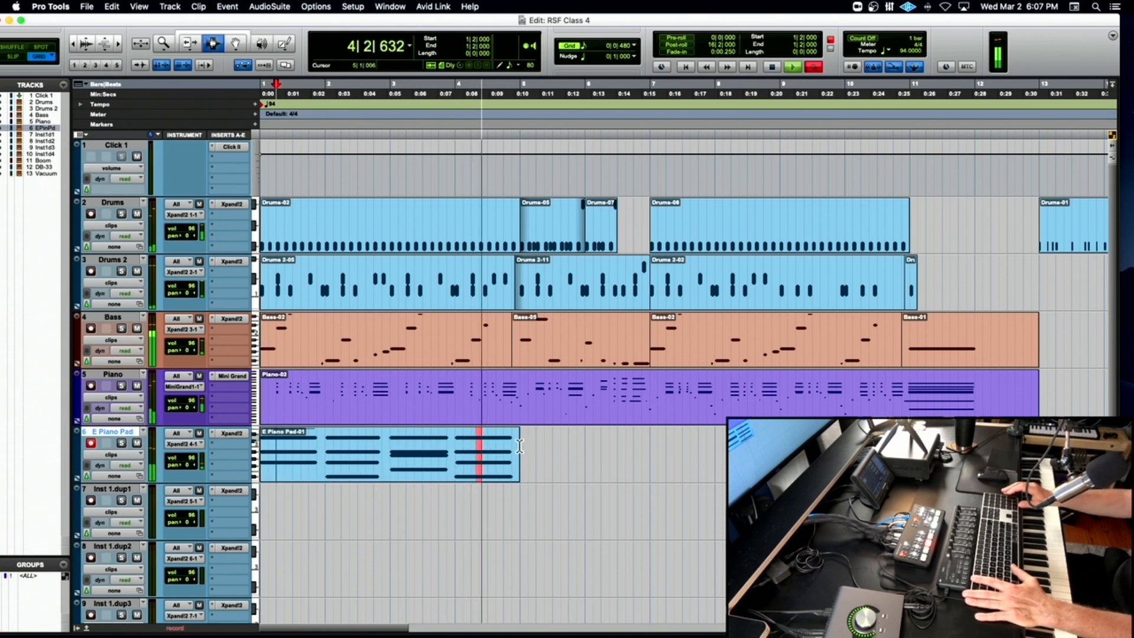
{"action": "key", "text": "shift+r"}
{"action": "key", "text": "space"}
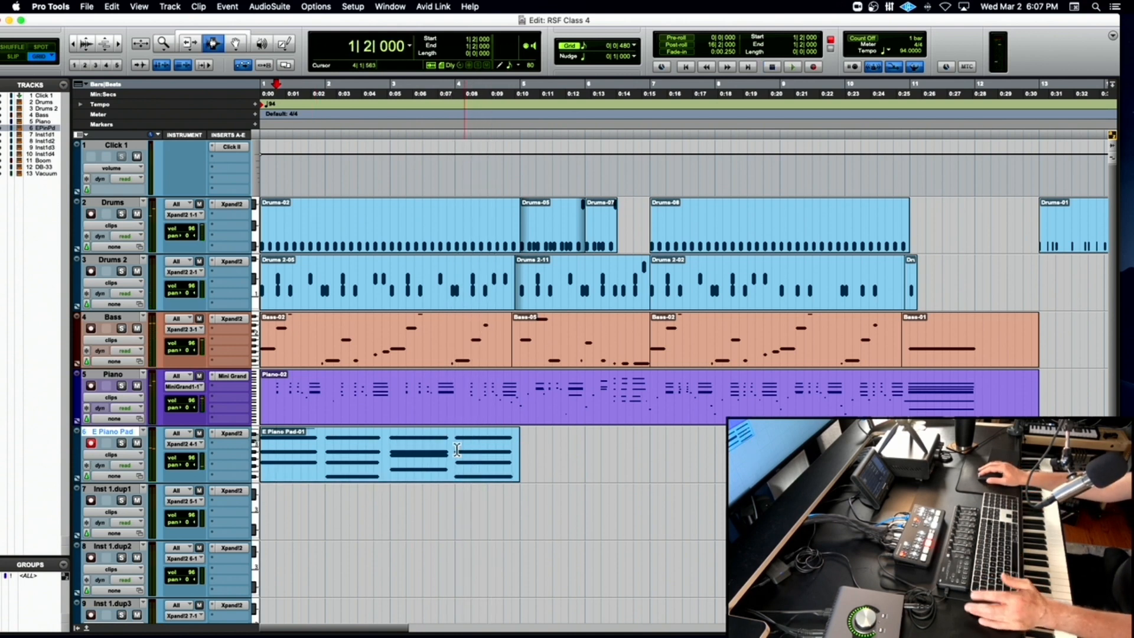
Record additional E Piano Pad chords across bars 5 and 6, starting the pass from 2|4|480 and stopping after 7|2.
{"action": "key", "text": "space"}
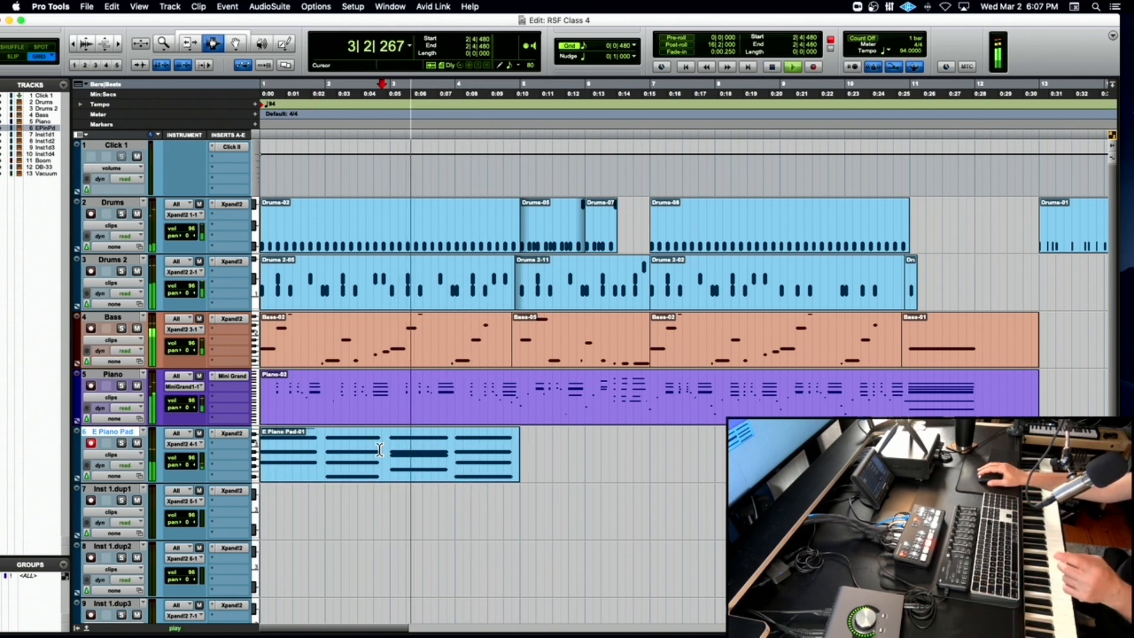
{"action": "key", "text": "super+space"}
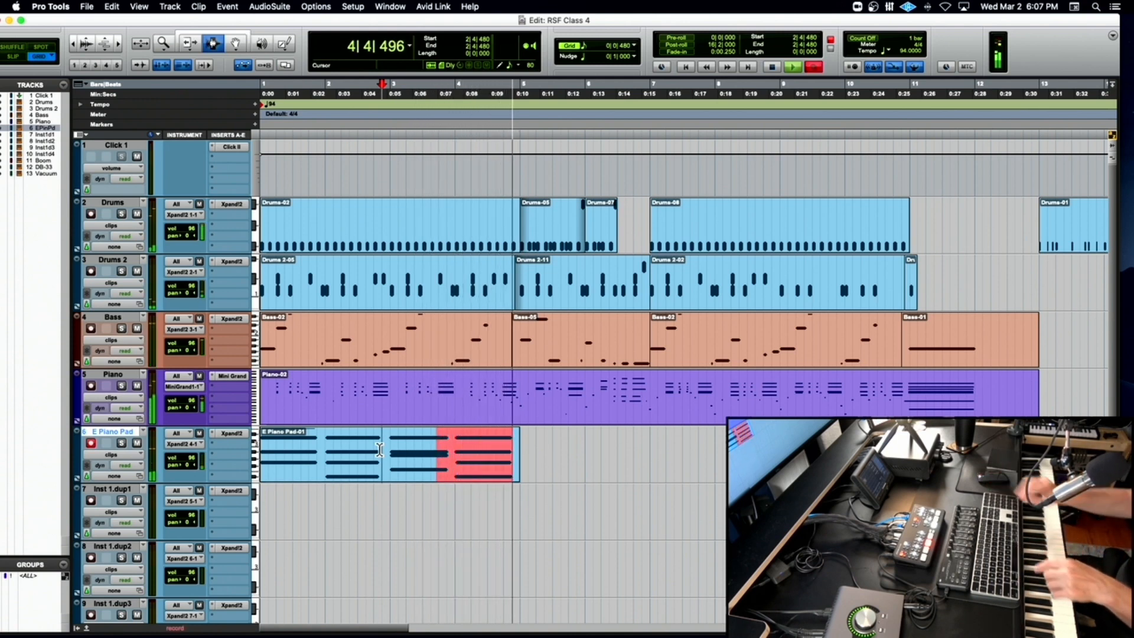
{"action": "key", "text": "space"}
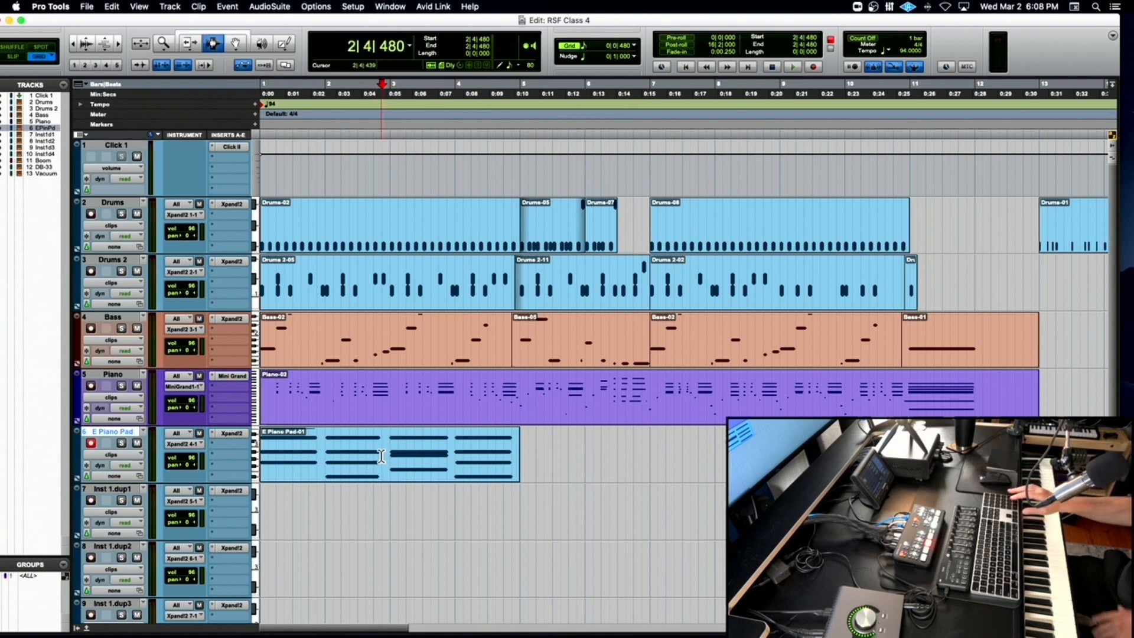
{"action": "key", "text": "super+space"}
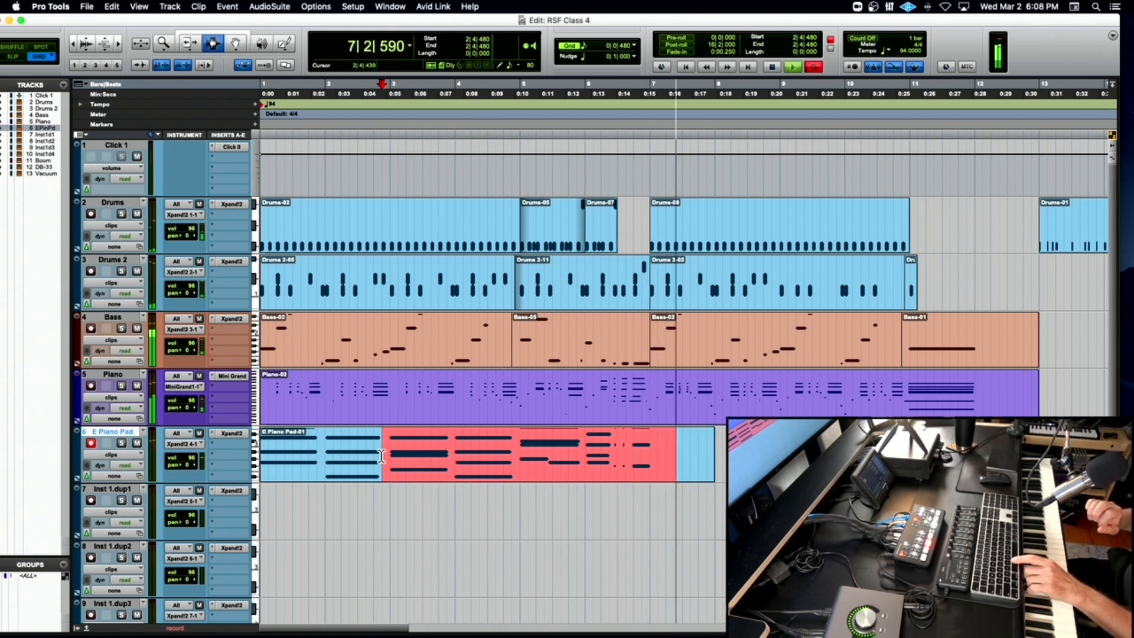
{"action": "key", "text": "space"}
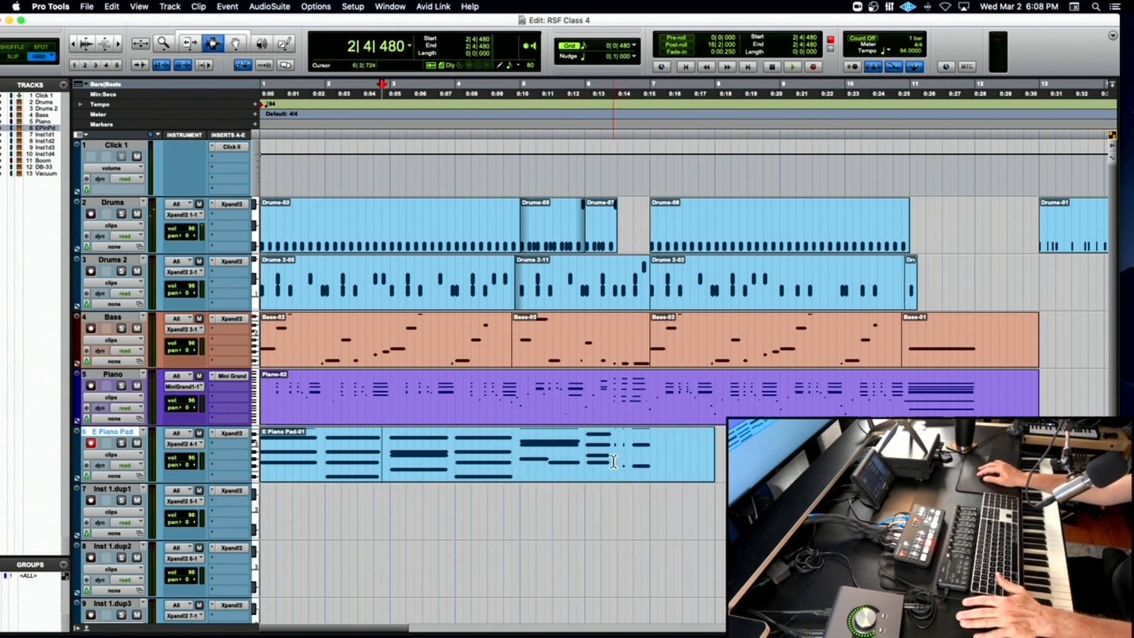
Quantize the closing E Piano Pad notes from 6|2|480 into bar 7 to 1/8 notes with 61% swing and 91% strength.
{"action": "left_click_drag", "start_coordinate": [613, 461], "coordinate": [679, 466]}
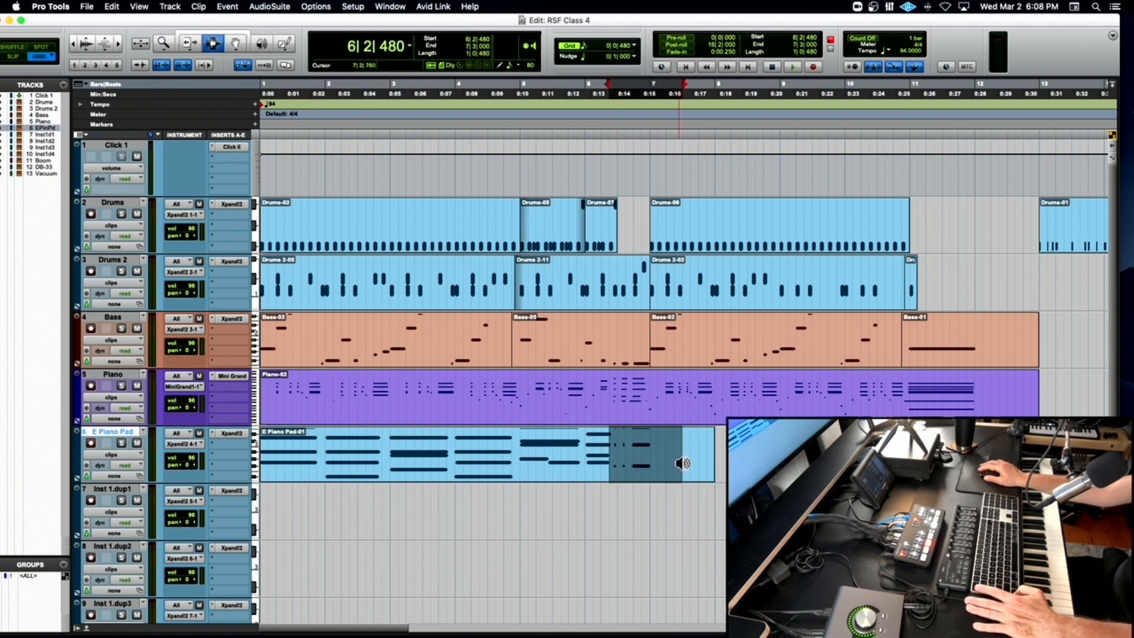
{"action": "key", "text": "alt+0"}
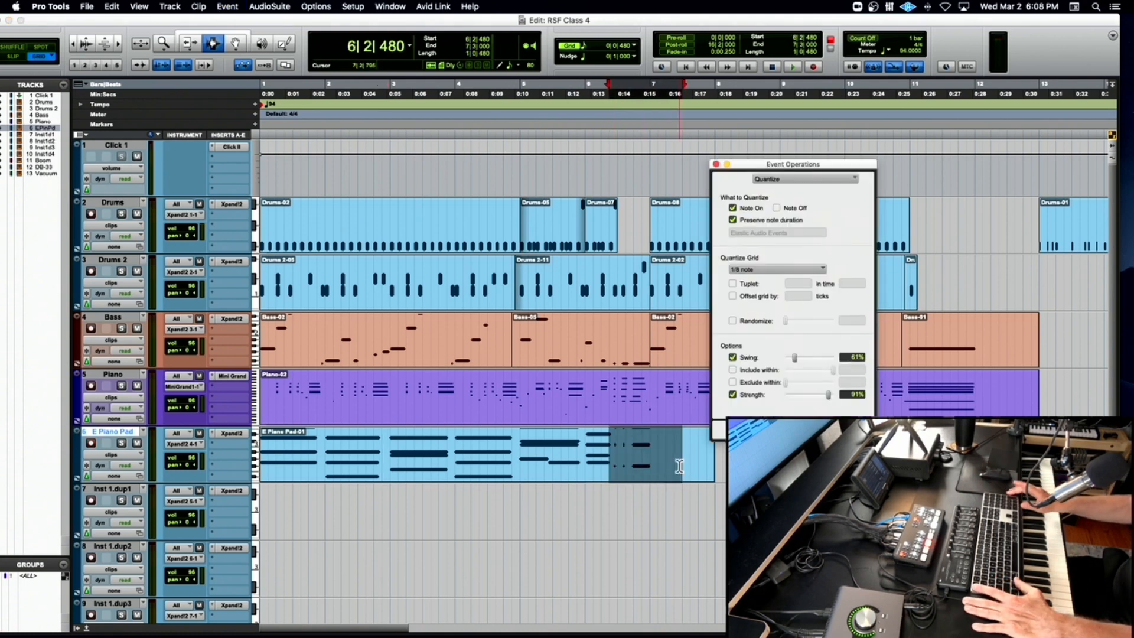
{"action": "key", "text": "space"}
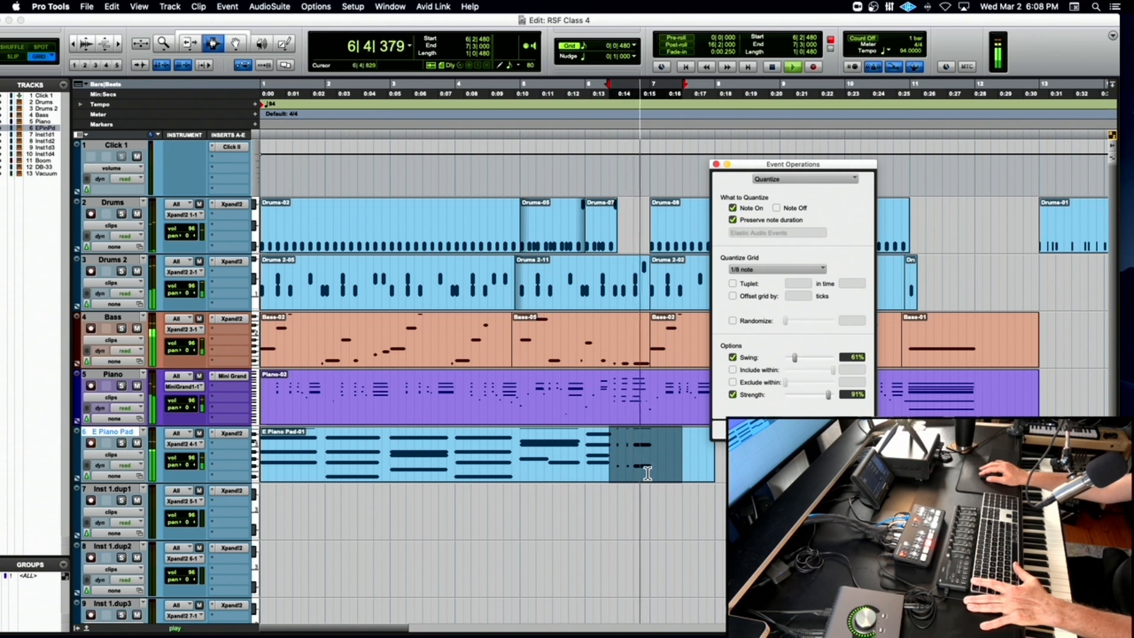
{"action": "left_click", "coordinate": [612, 463]}
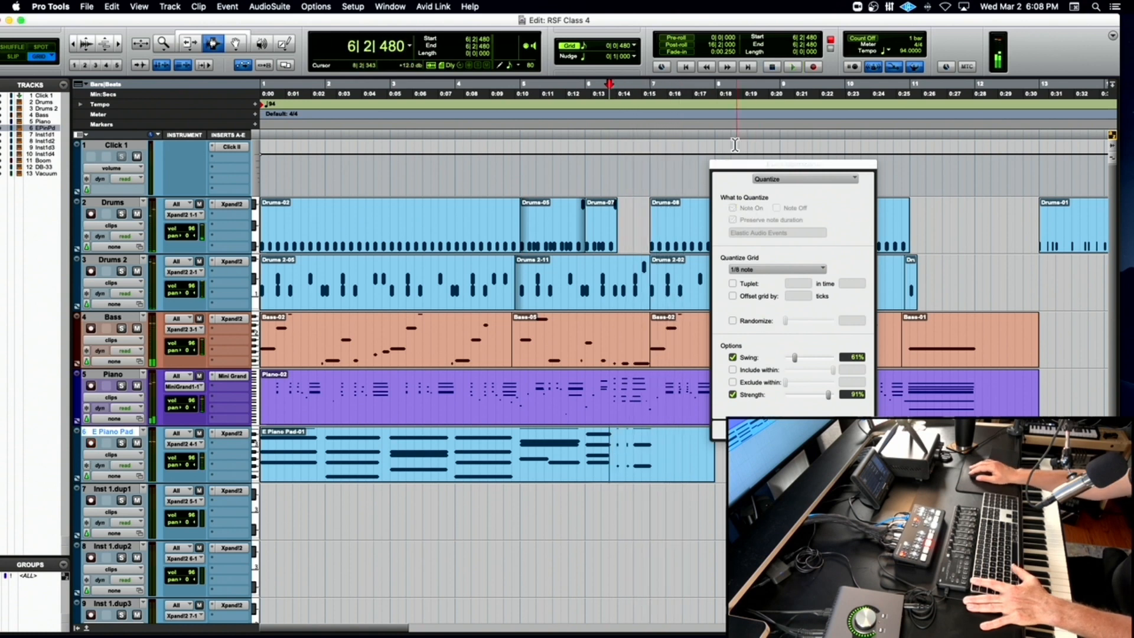
{"action": "left_click", "coordinate": [716, 165]}
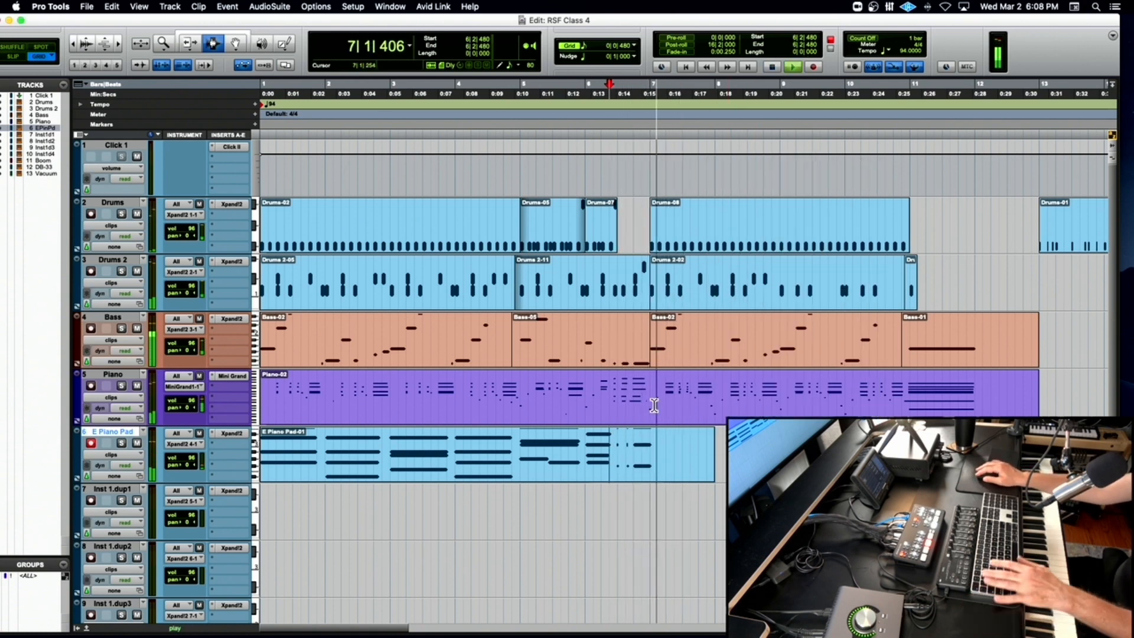
Play the arrangement from bar 1 to check the E Piano Pad part against the other tracks.
{"action": "key", "text": "super+bracketleft"}
{"action": "key", "text": "super+bracketleft"}
{"action": "key", "text": "space"}
{"action": "key", "text": "super+bracketright"}
{"action": "key", "text": "super+bracketright"}
{"action": "key", "text": "super+bracketright"}
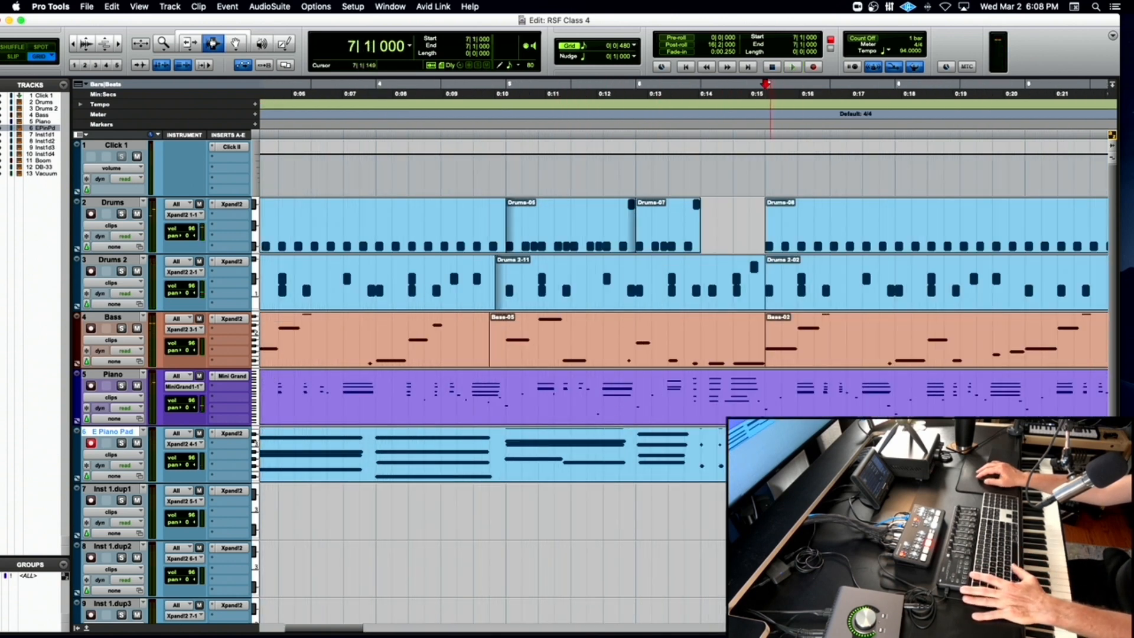
{"action": "scroll", "coordinate": [685, 296], "scroll_direction": "left", "scroll_amount": 5}
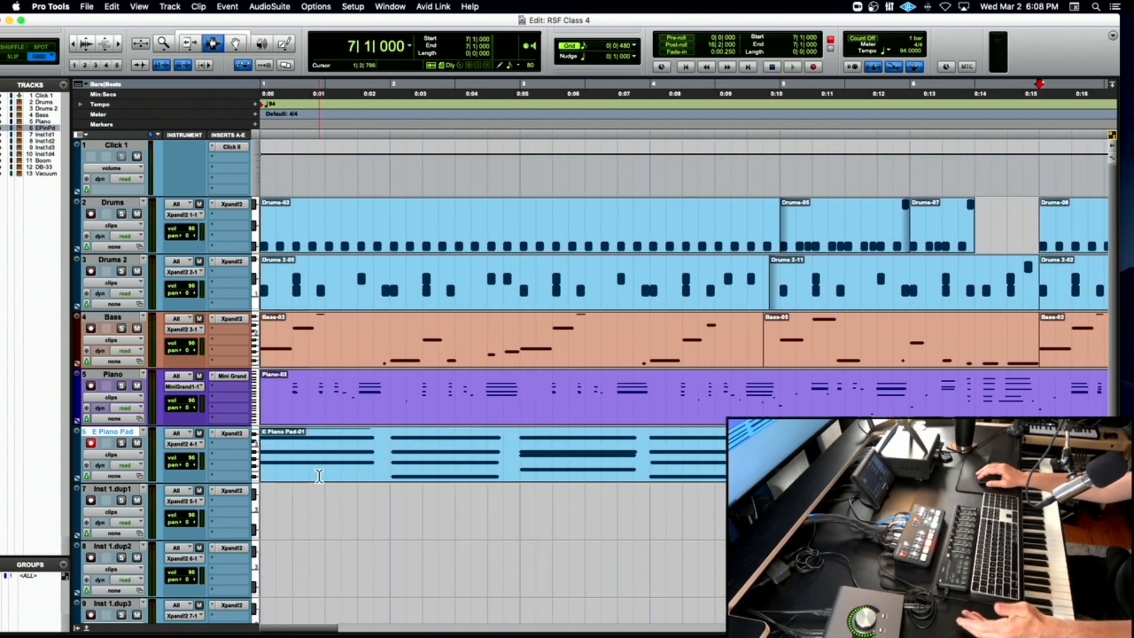
{"action": "key", "text": "Return"}
{"action": "key", "text": "space"}
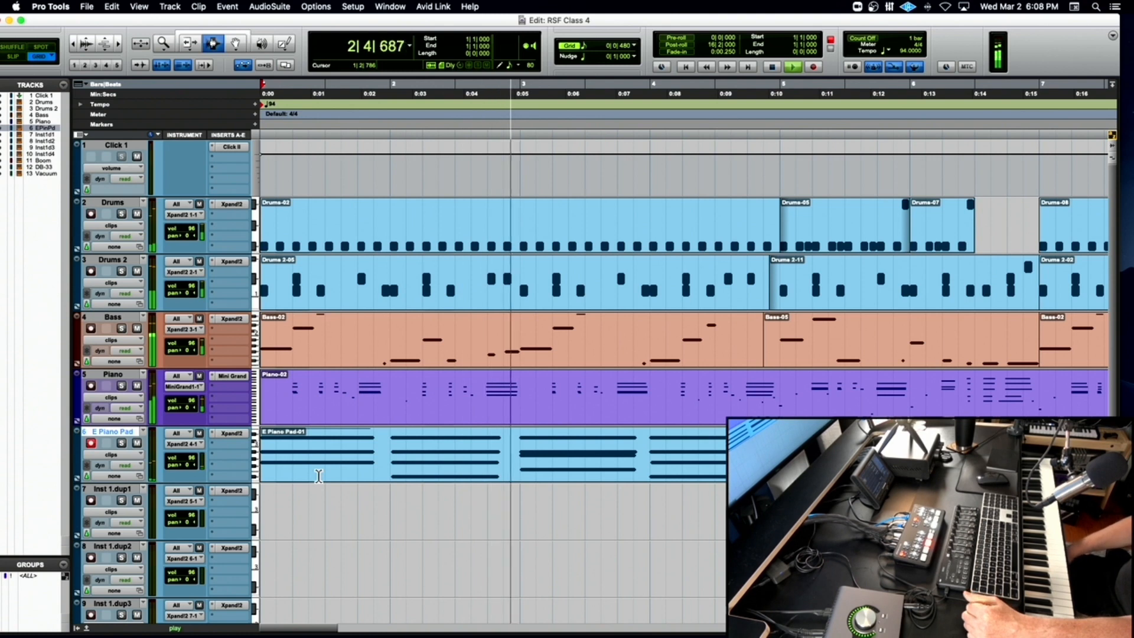
{"action": "key", "text": "super+bracketleft"}
{"action": "key", "text": "super+bracketleft"}
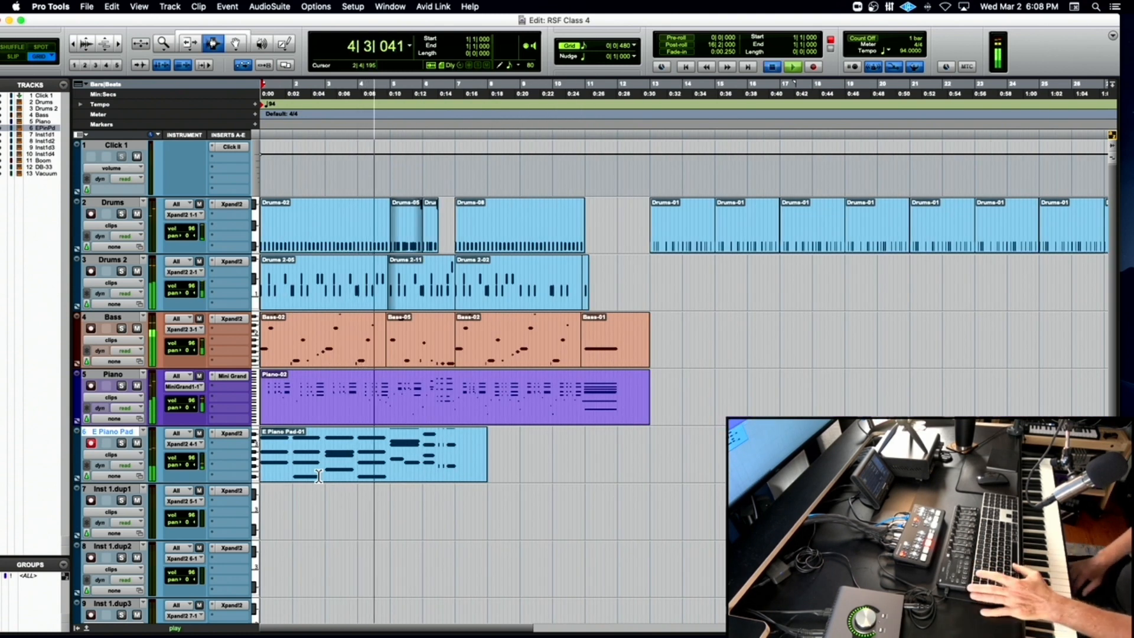
{"action": "key", "text": "space"}
Delete the leftover repeated Drums clips from bar 12 onward.
{"action": "key", "text": "super+bracketleft"}
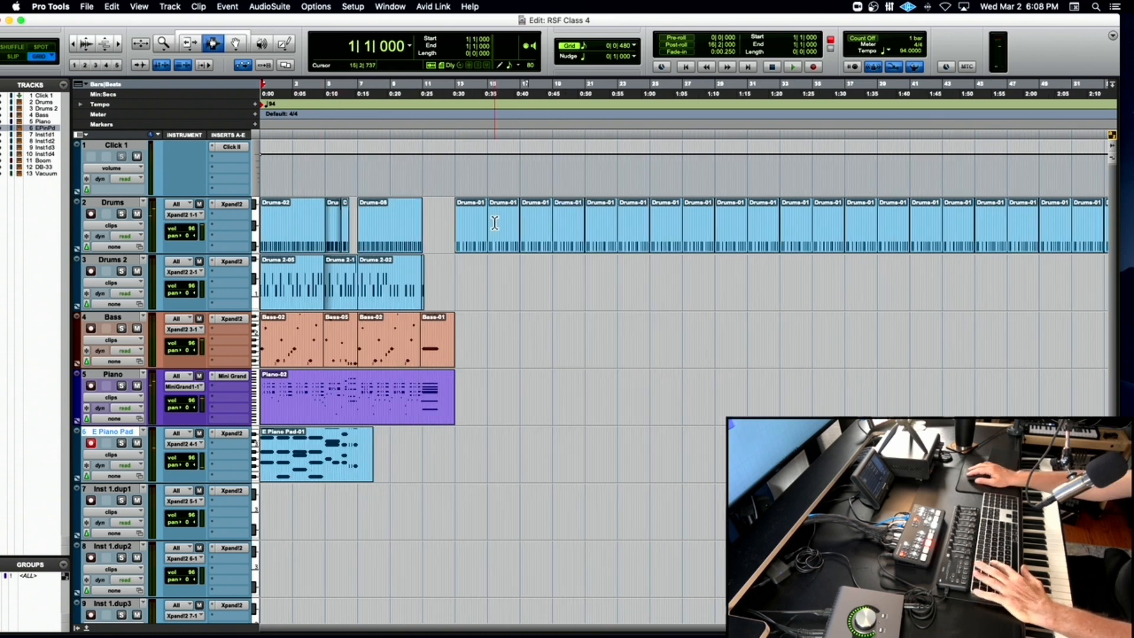
{"action": "key", "text": "super+bracketleft"}
{"action": "left_click", "coordinate": [478, 229]}
{"action": "left_click_drag", "start_coordinate": [464, 230], "coordinate": [797, 230]}
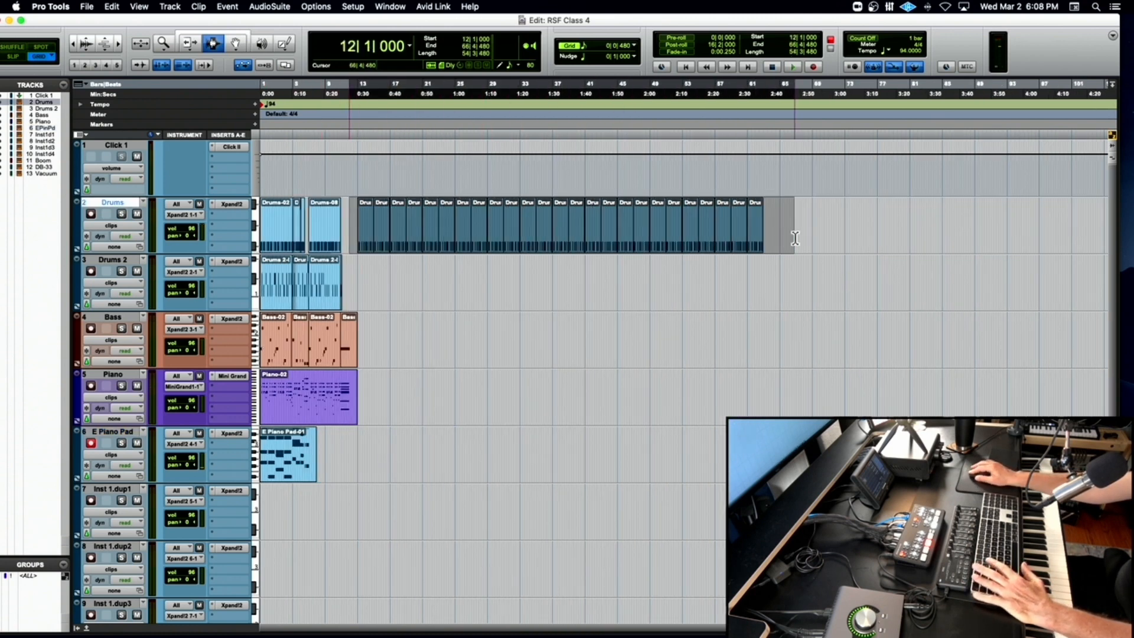
{"action": "key", "text": "Delete"}
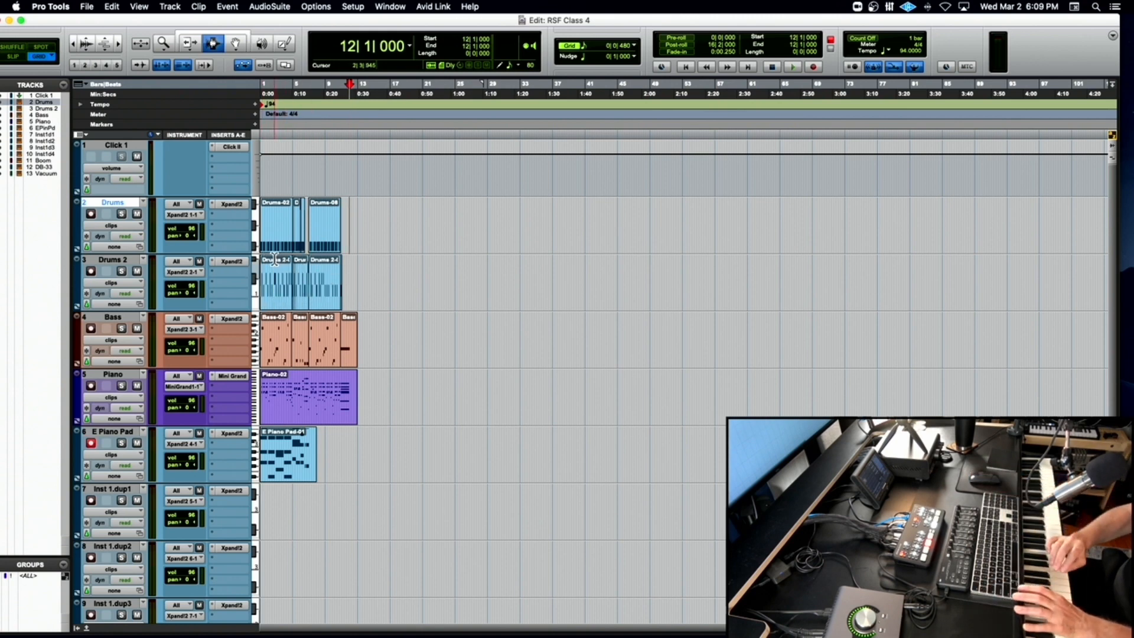
Move all Drums, Drums 2, Bass and E Piano Pad clips together with the Time Grabber so they start at bar 5.
{"action": "key", "text": "alt+a"}
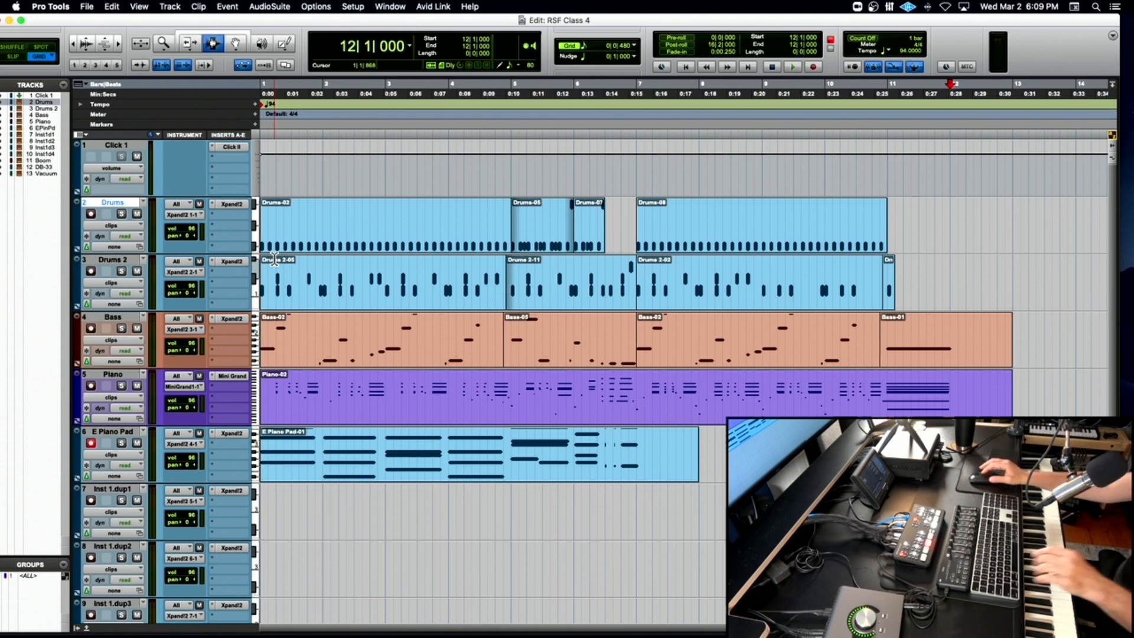
{"action": "scroll", "coordinate": [275, 259], "scroll_direction": "down", "scroll_amount": 3}
{"action": "scroll", "coordinate": [278, 257], "scroll_direction": "up", "scroll_amount": 3}
{"action": "scroll", "coordinate": [278, 258], "scroll_direction": "down", "scroll_amount": 1}
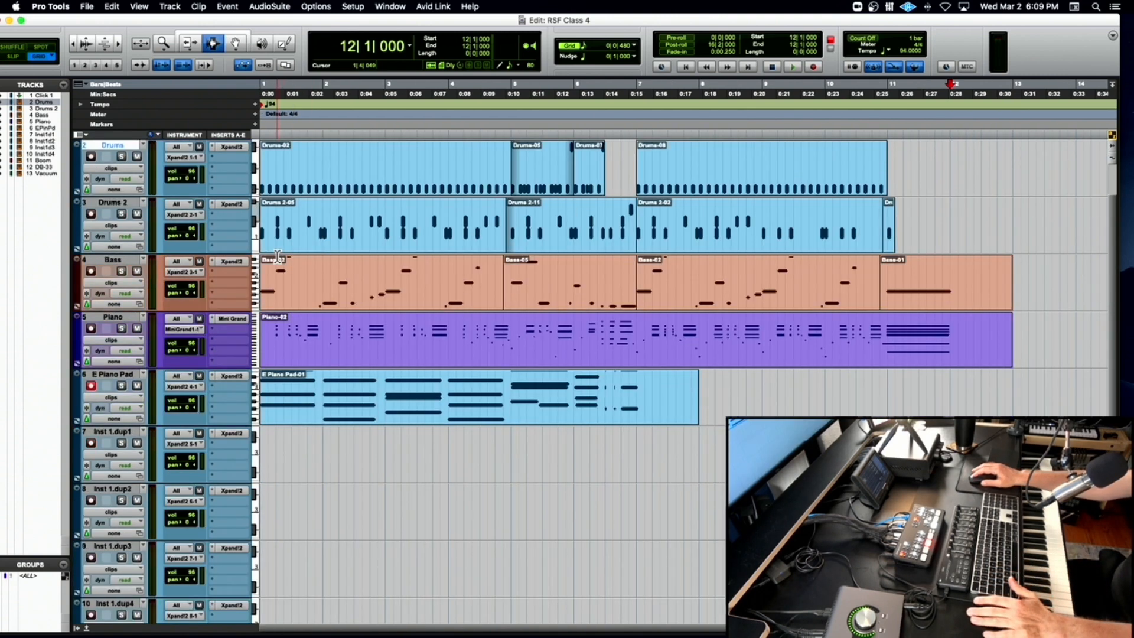
{"action": "scroll", "coordinate": [278, 257], "scroll_direction": "up", "scroll_amount": 1}
{"action": "double_click", "coordinate": [298, 228]}
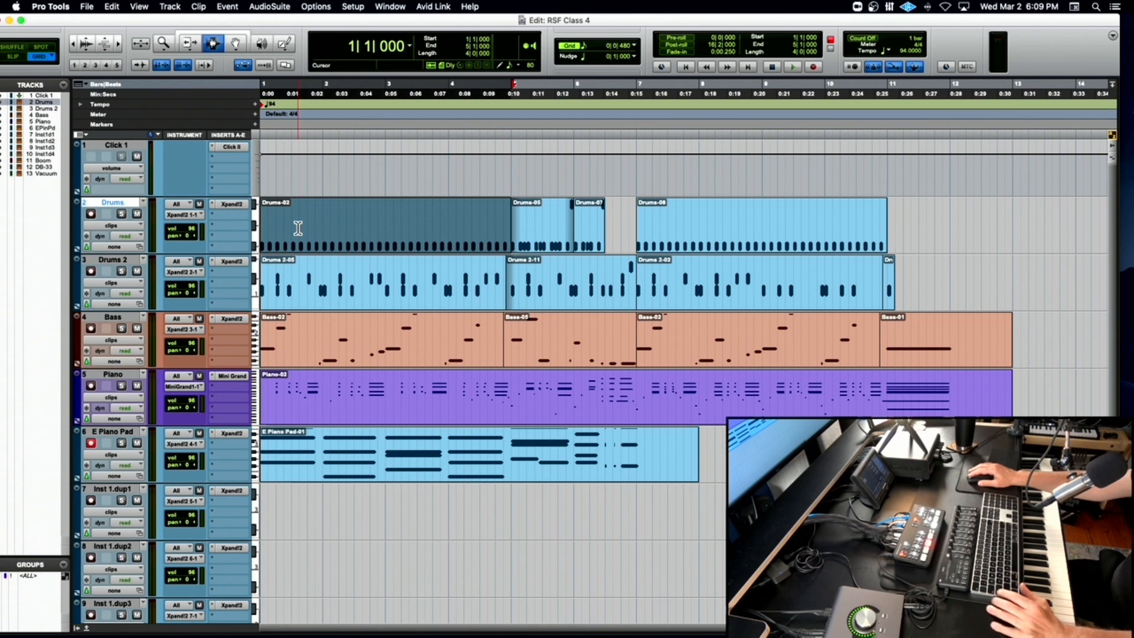
{"action": "left_click", "coordinate": [693, 478], "text": "shift"}
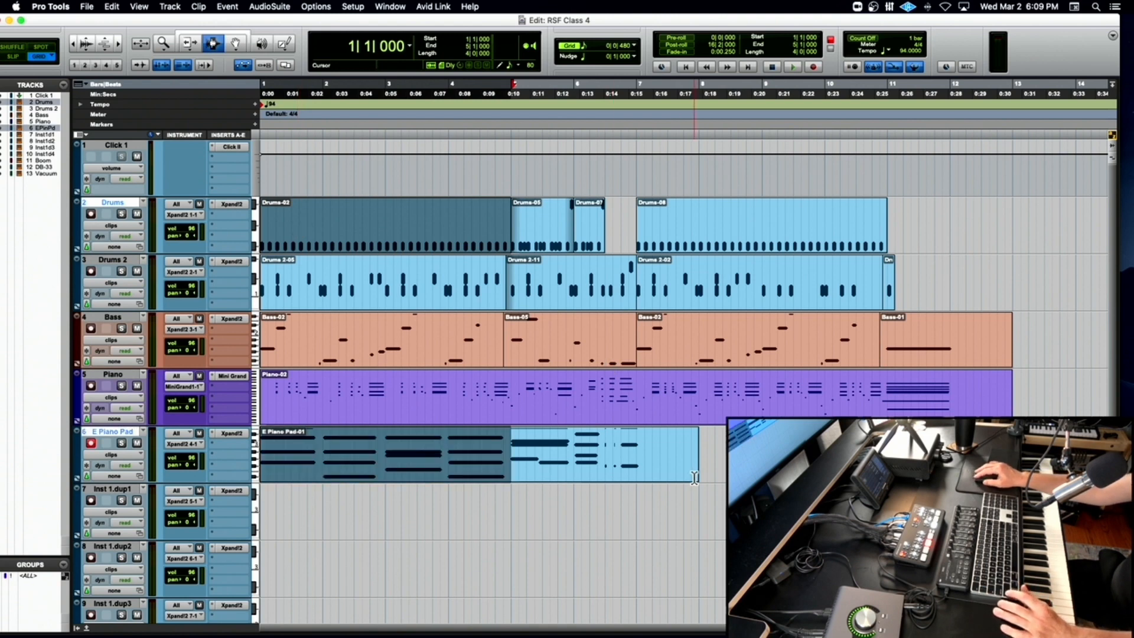
{"action": "double_click", "coordinate": [819, 224]}
{"action": "double_click", "coordinate": [841, 270]}
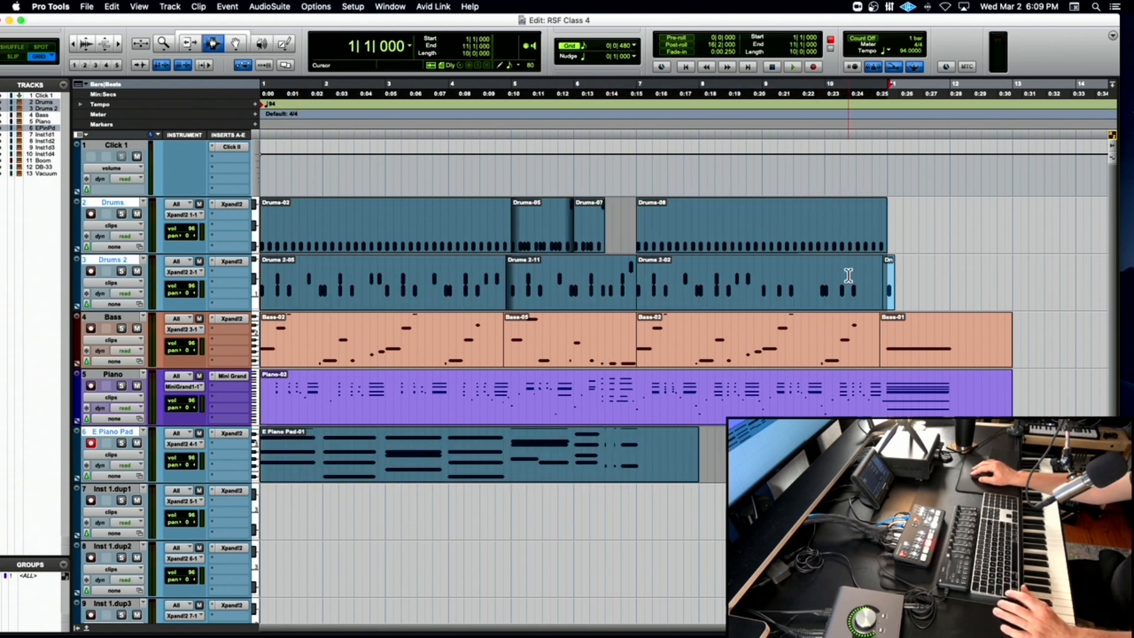
{"action": "left_click_drag", "start_coordinate": [892, 283], "coordinate": [945, 376]}
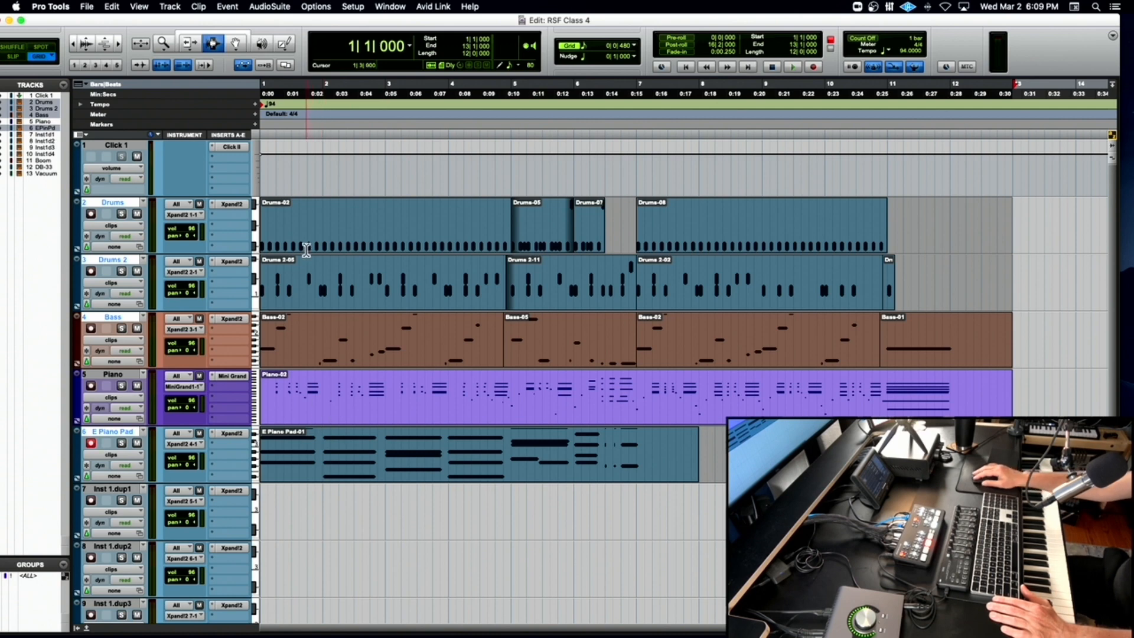
{"action": "left_click", "coordinate": [236, 43]}
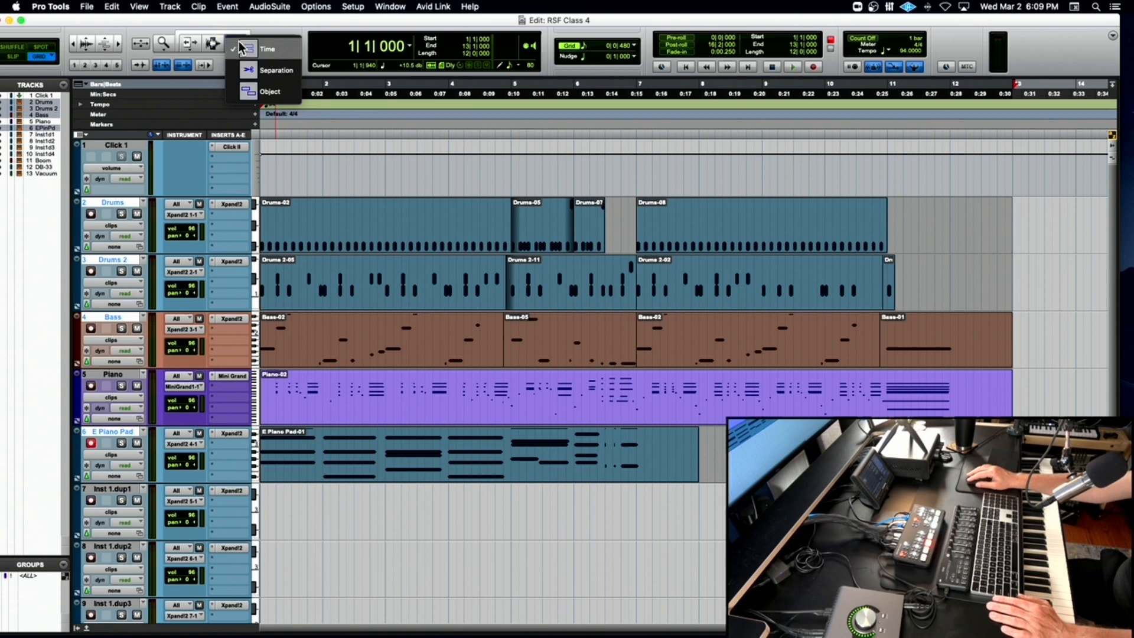
{"action": "left_click", "coordinate": [239, 44]}
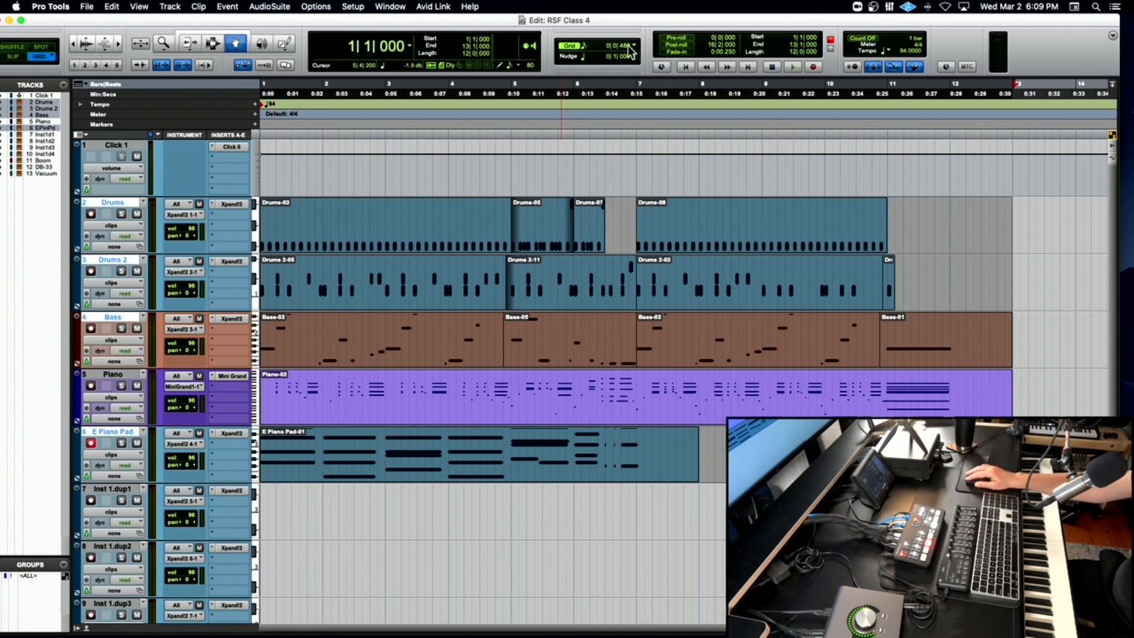
{"action": "left_click_drag", "start_coordinate": [301, 227], "coordinate": [554, 231]}
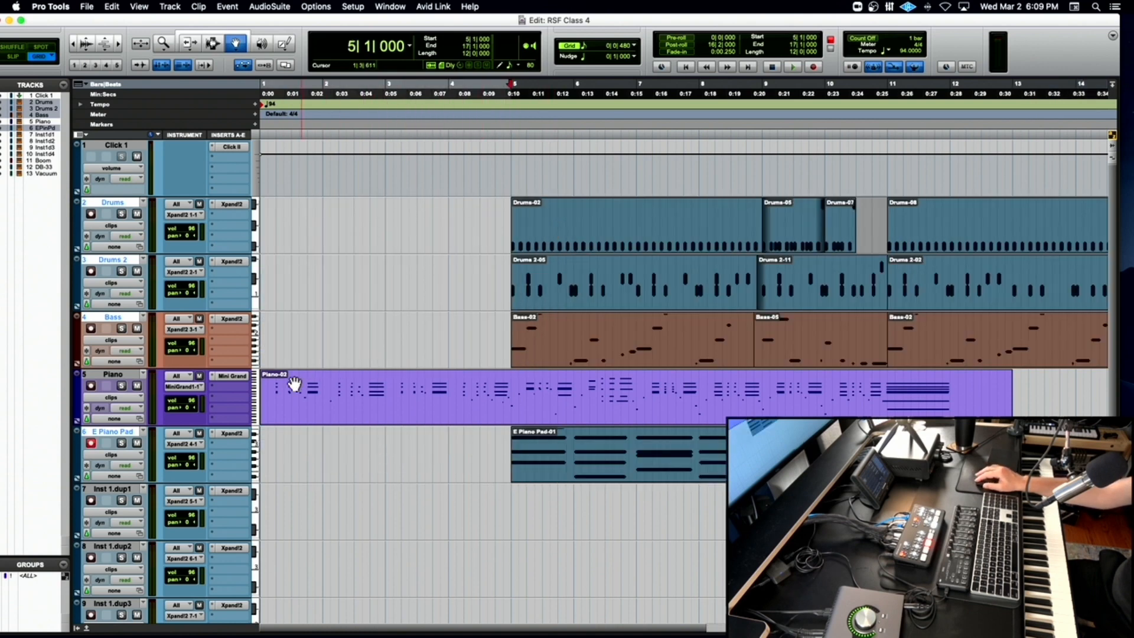
Move the Piano clip to start at bar 5 and play the empty intro from bar 1.
{"action": "left_click_drag", "start_coordinate": [294, 384], "coordinate": [536, 386]}
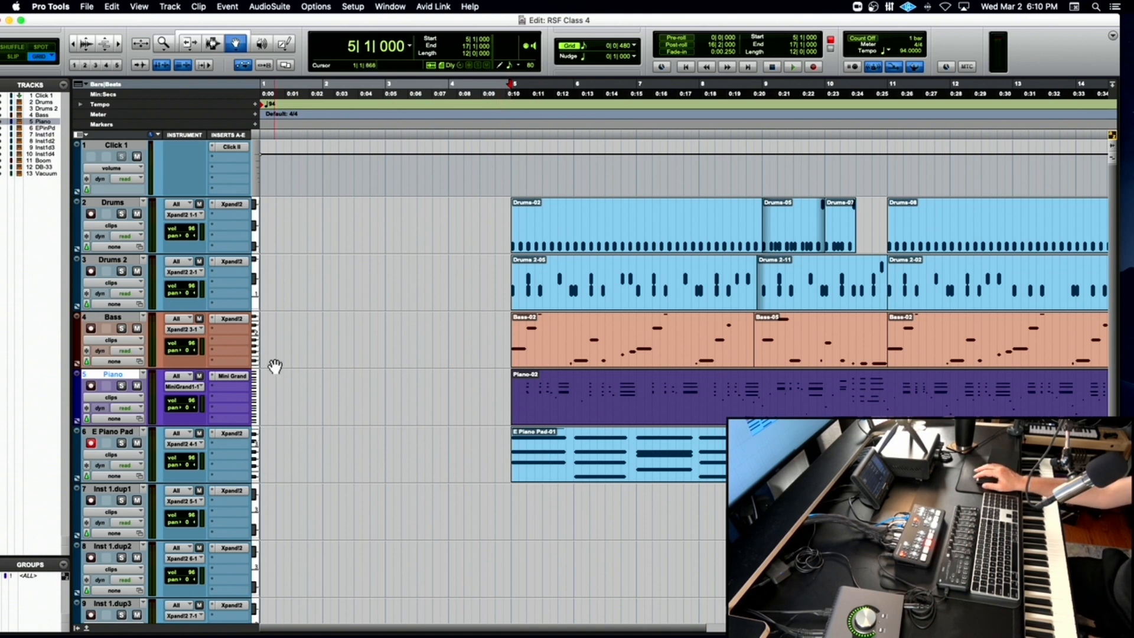
{"action": "key", "text": "Return"}
{"action": "key", "text": "space"}
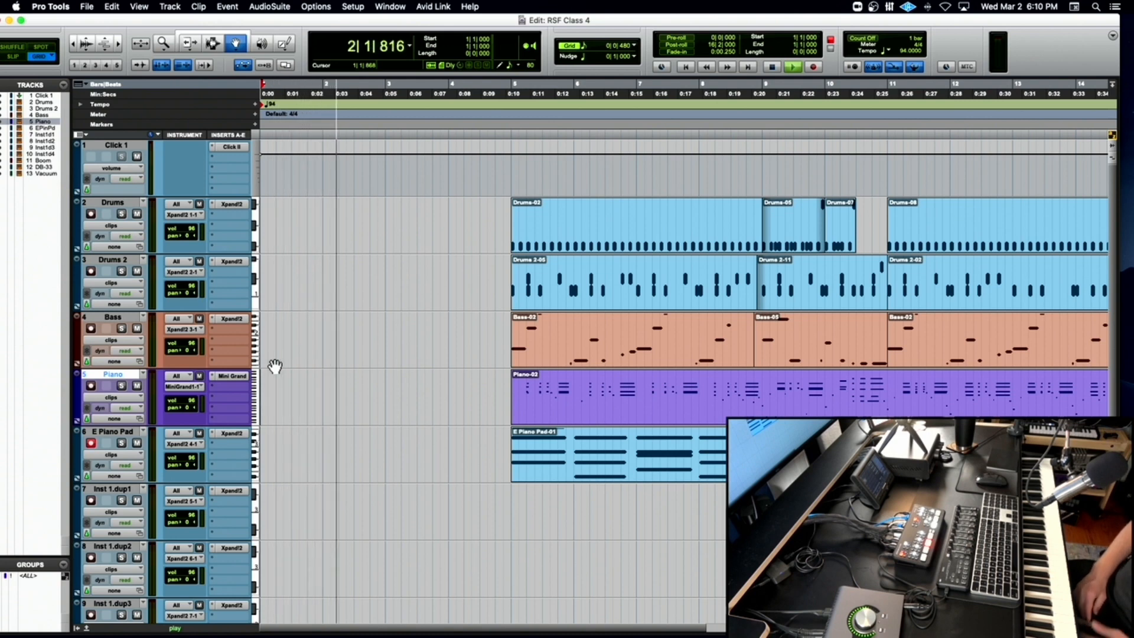
{"action": "key", "text": "space"}
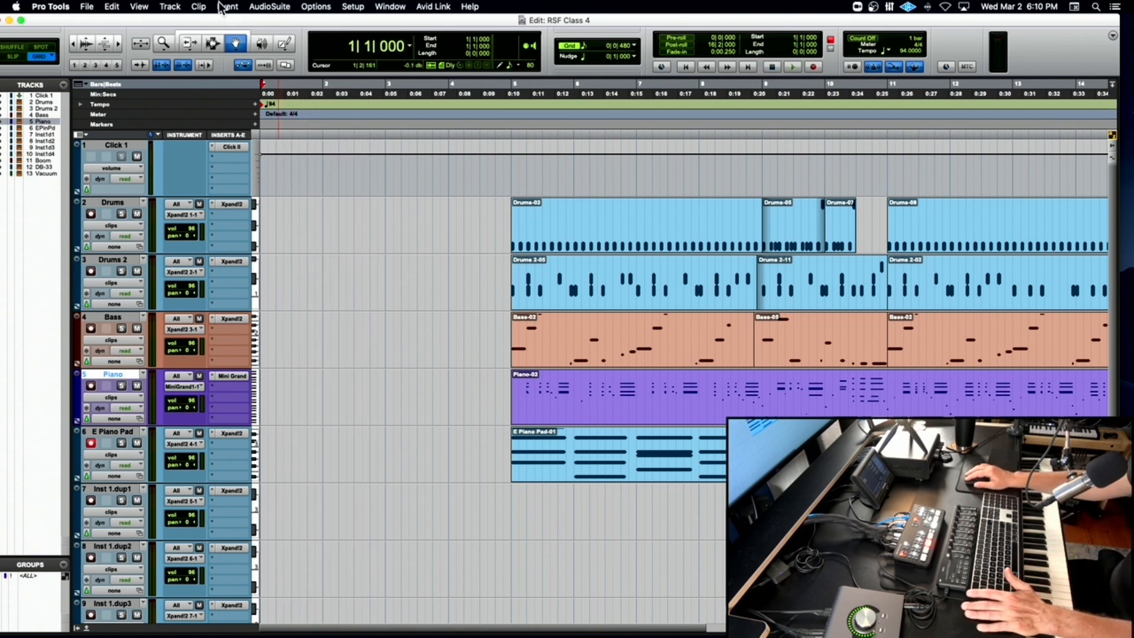
Copy bars 5 and 6 of Drums and Drums 2 to bar 1, audition them, and duplicate them at bar 3.
{"action": "left_click_drag", "start_coordinate": [507, 231], "coordinate": [636, 263]}
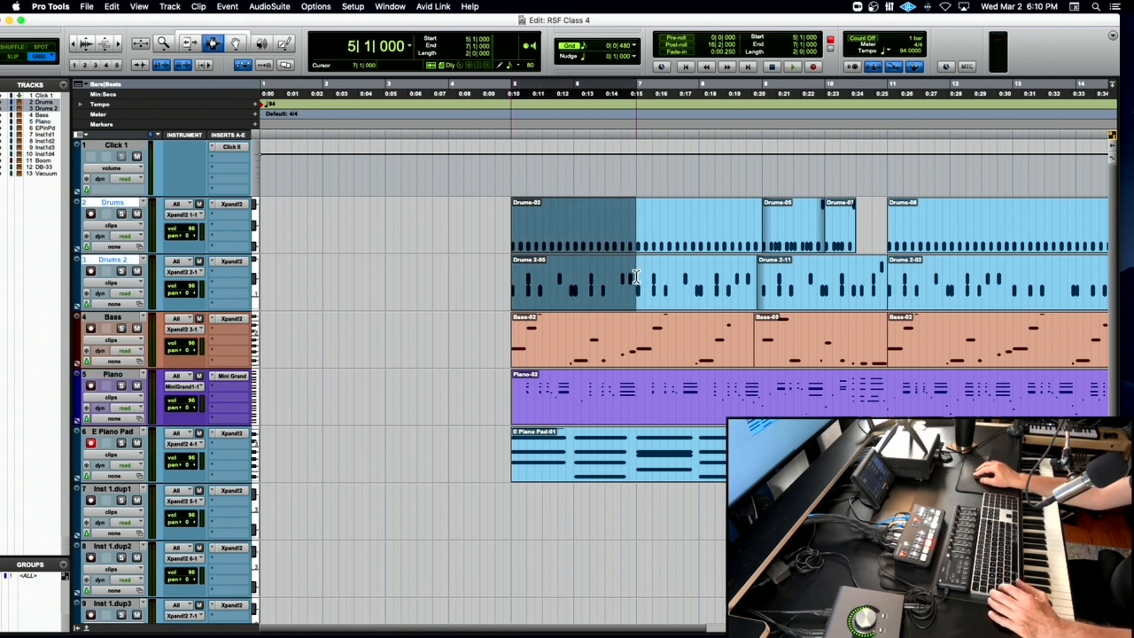
{"action": "left_click", "coordinate": [305, 240]}
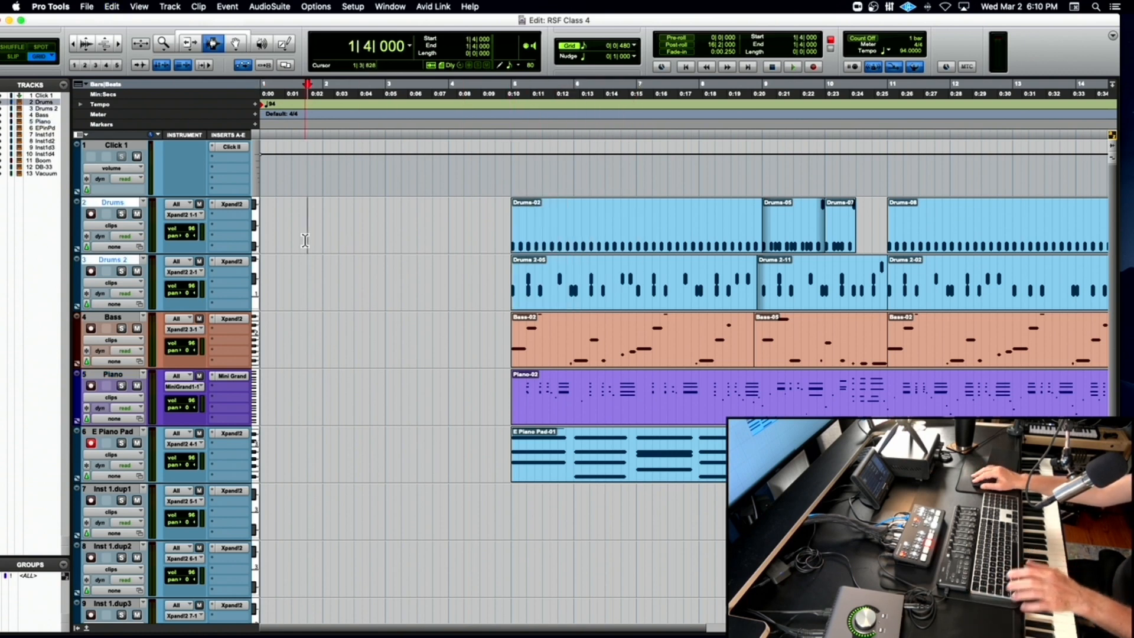
{"action": "key", "text": "Return"}
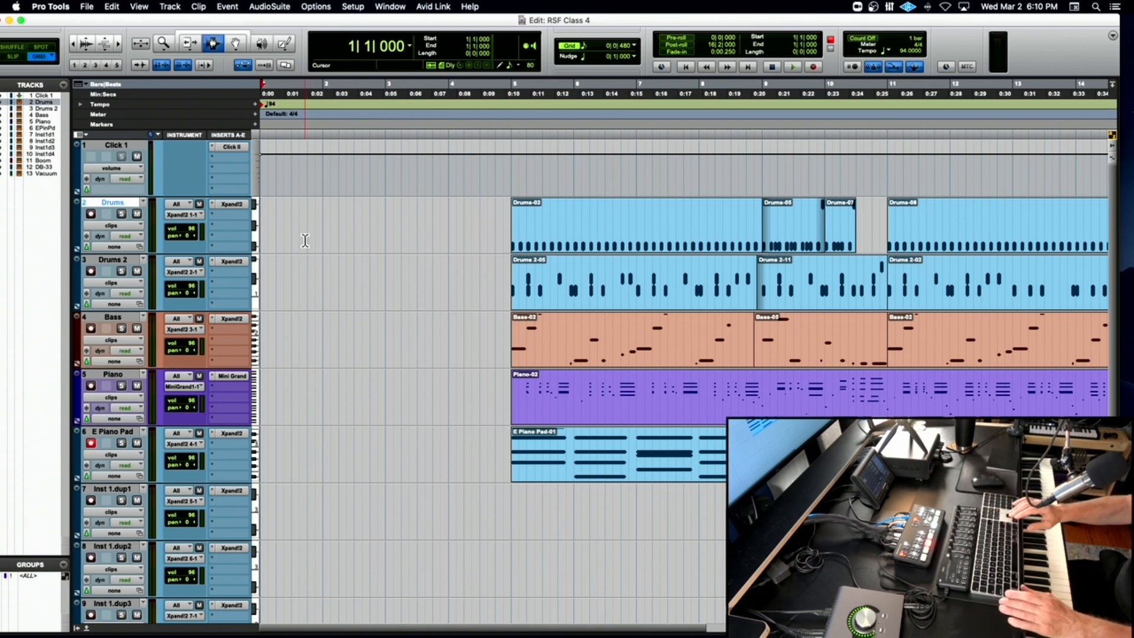
{"action": "left_click", "coordinate": [265, 276], "text": "shift"}
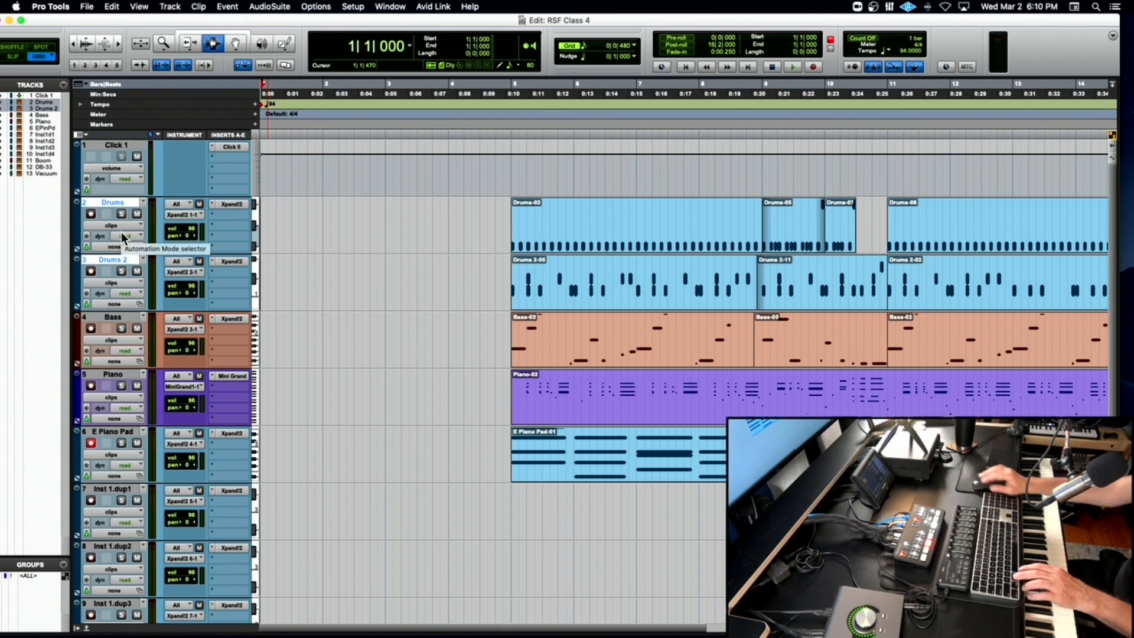
{"action": "key", "text": "super+v"}
{"action": "key", "text": "space"}
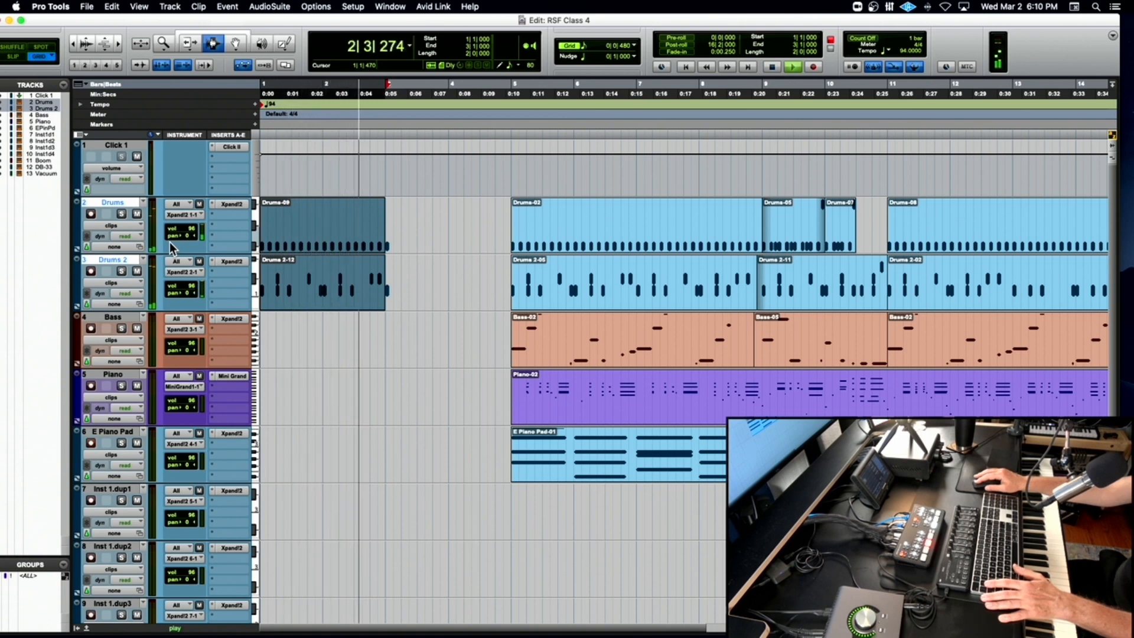
{"action": "key", "text": "space"}
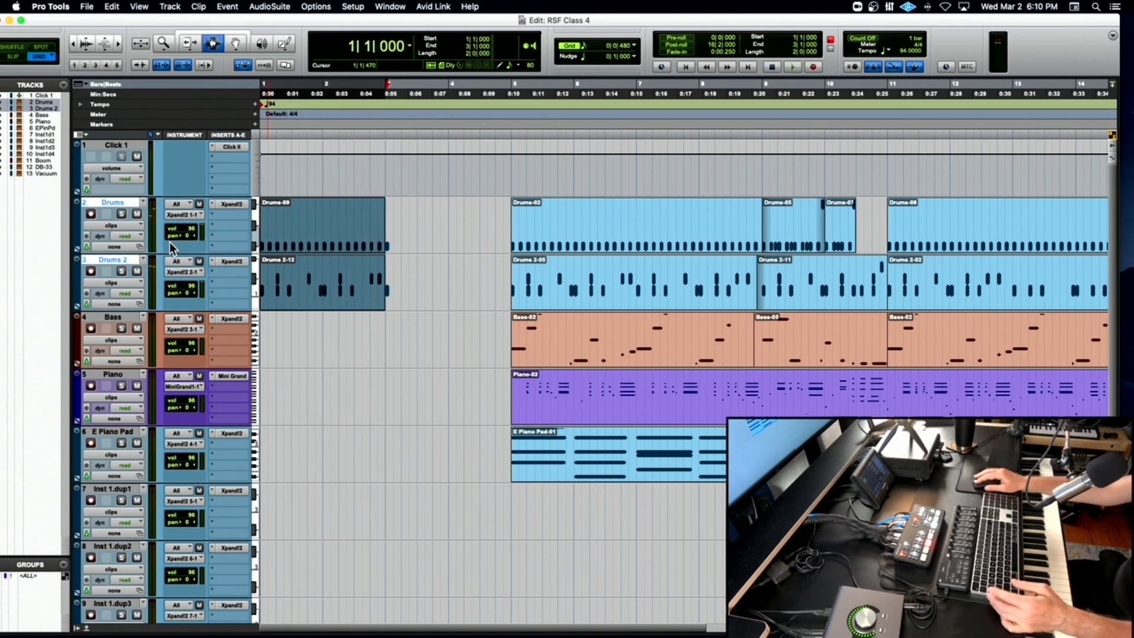
{"action": "key", "text": "super+d"}
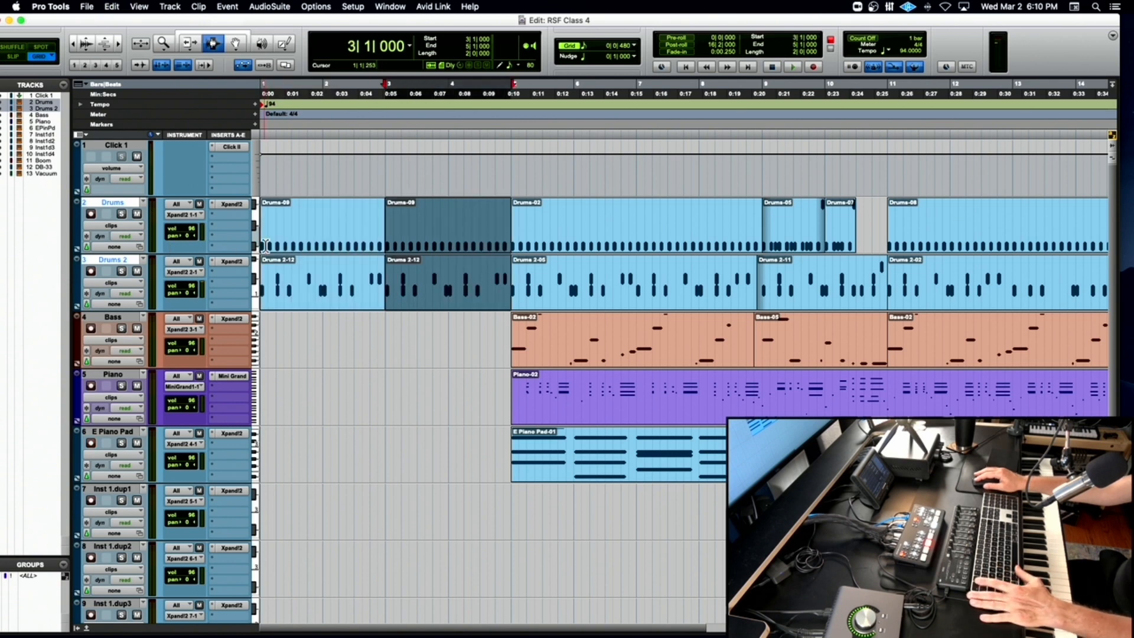
Select the two Drums 2 clips covering bars 1 to 4 and open them in the MIDI editor.
{"action": "left_click", "coordinate": [286, 244]}
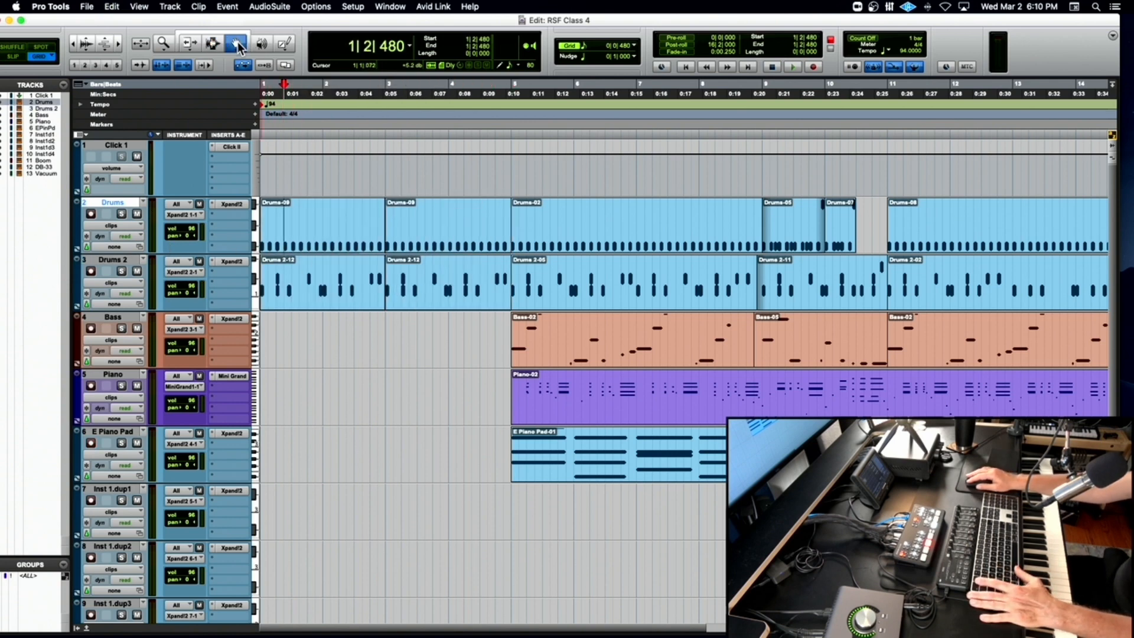
{"action": "left_click", "coordinate": [405, 289]}
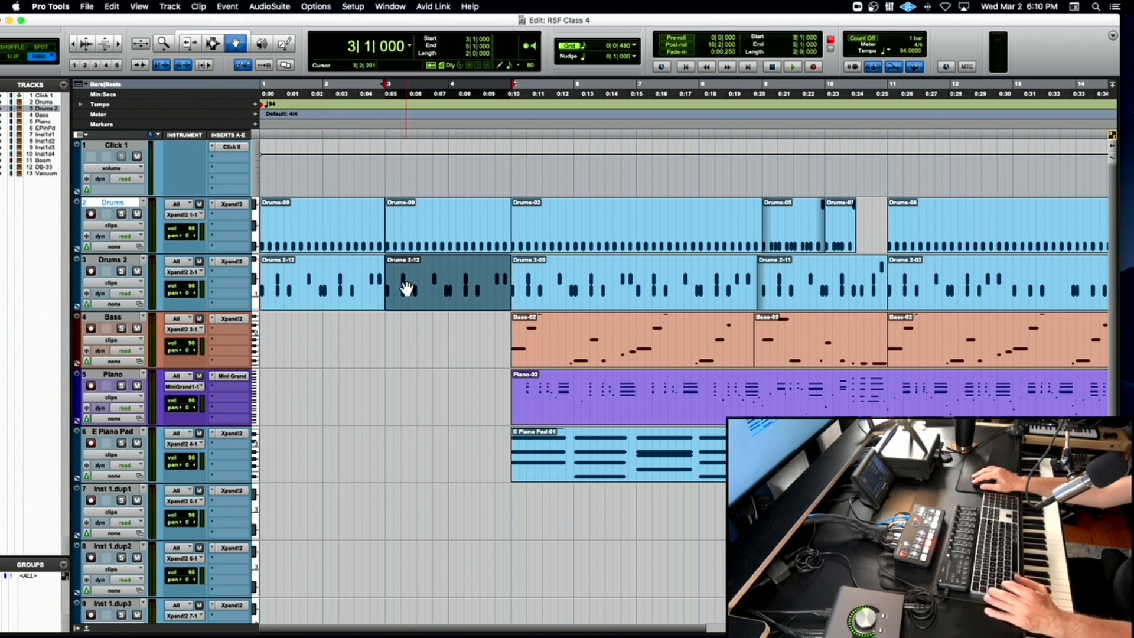
{"action": "left_click", "coordinate": [340, 288], "text": "shift"}
{"action": "left_click", "coordinate": [339, 288], "text": "shift"}
{"action": "double_click", "coordinate": [337, 288]}
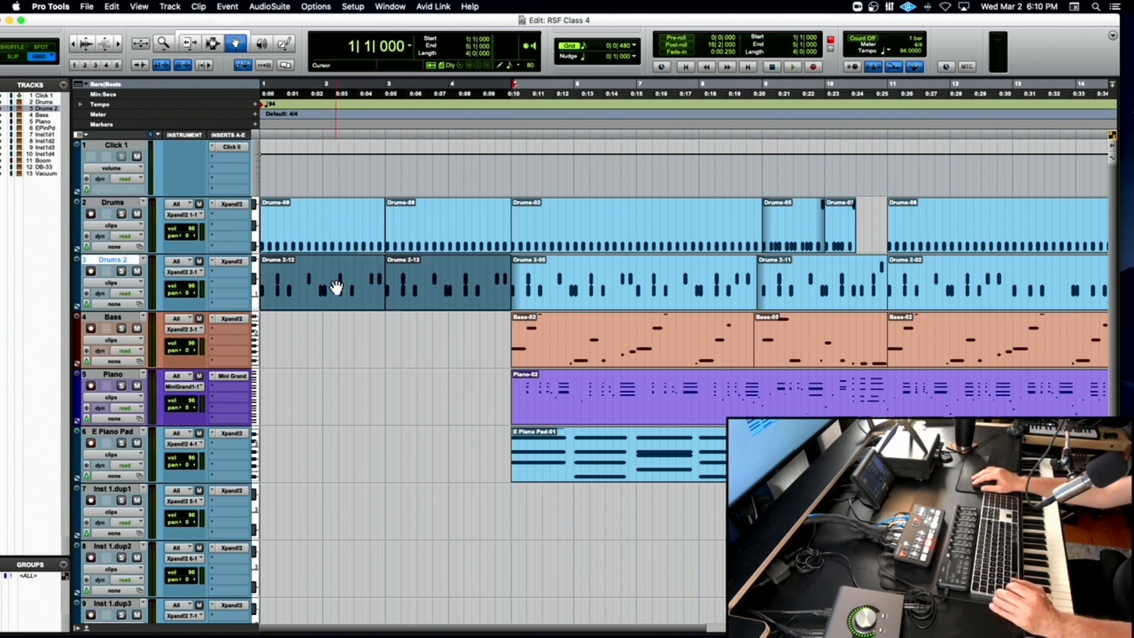
{"action": "left_click", "coordinate": [315, 361]}
{"action": "key", "text": "r"}
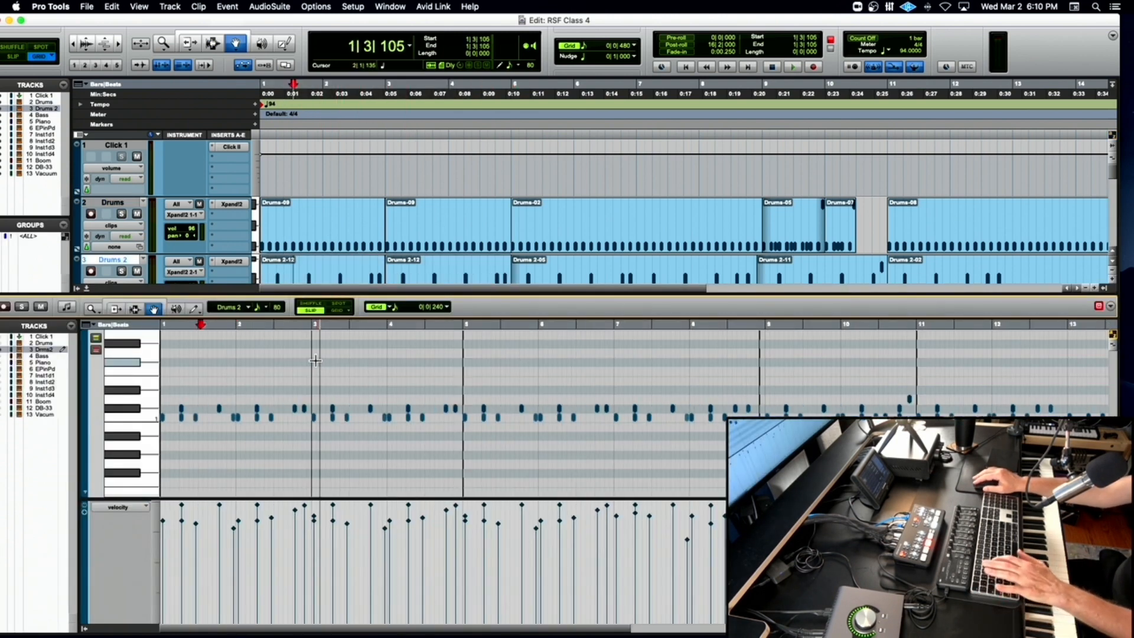
{"action": "key", "text": "r"}
Delete the upper row of Drums 2 notes across bars 1 to 4 and audition the intro in the Edit window.
{"action": "left_click_drag", "start_coordinate": [462, 404], "coordinate": [307, 407]}
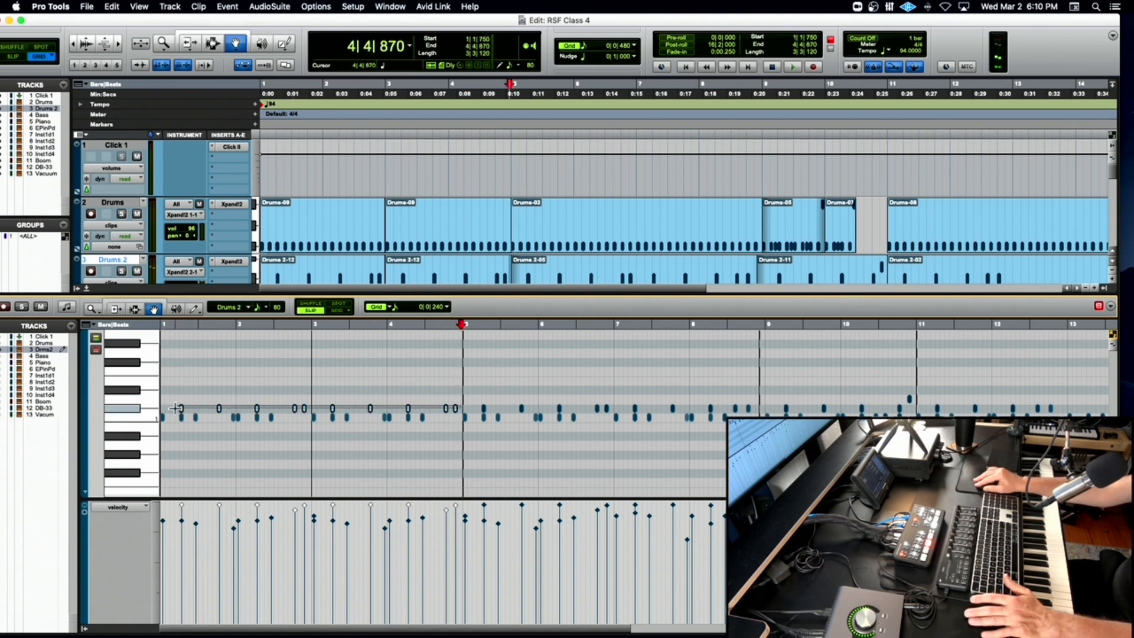
{"action": "left_click_drag", "start_coordinate": [176, 408], "coordinate": [176, 409]}
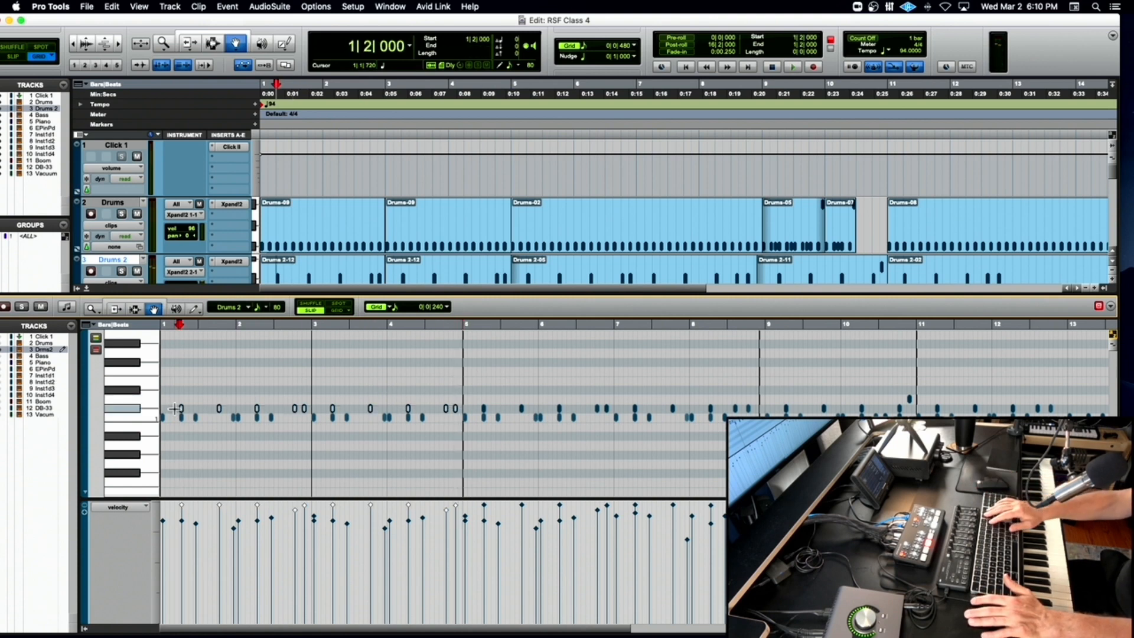
{"action": "key", "text": "Delete"}
{"action": "key", "text": "space"}
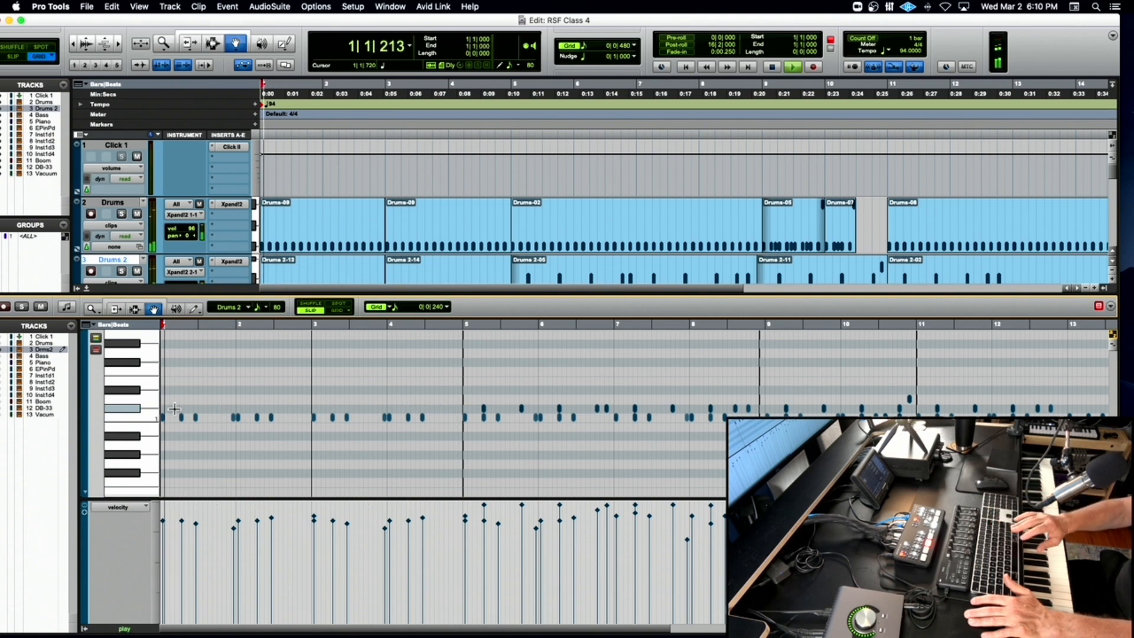
{"action": "left_click", "coordinate": [86, 287]}
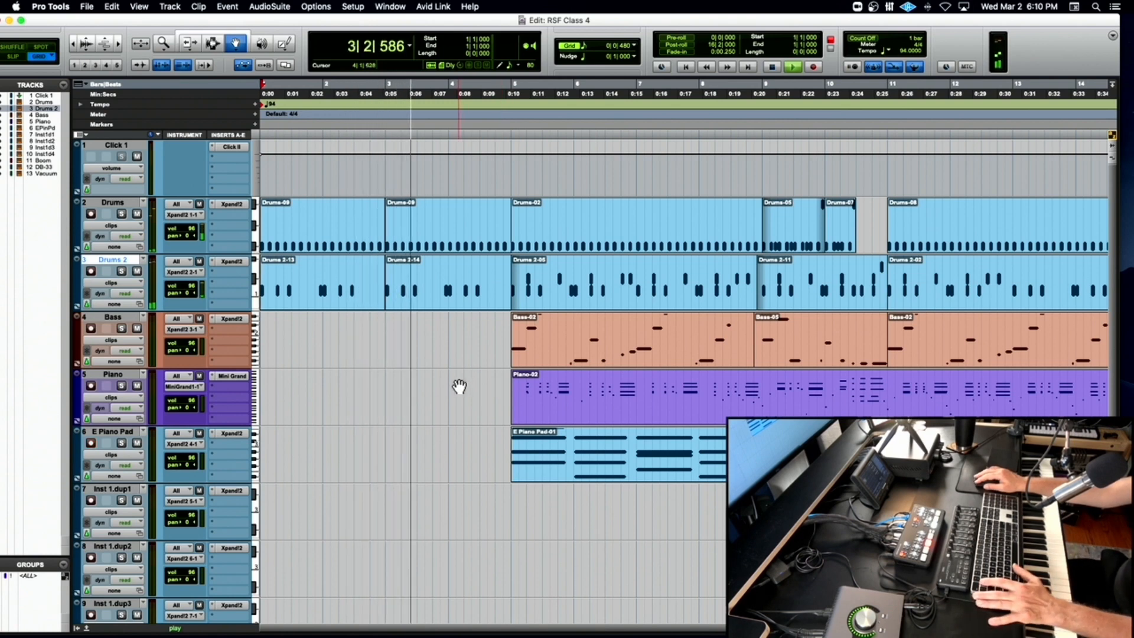
{"action": "key", "text": "space"}
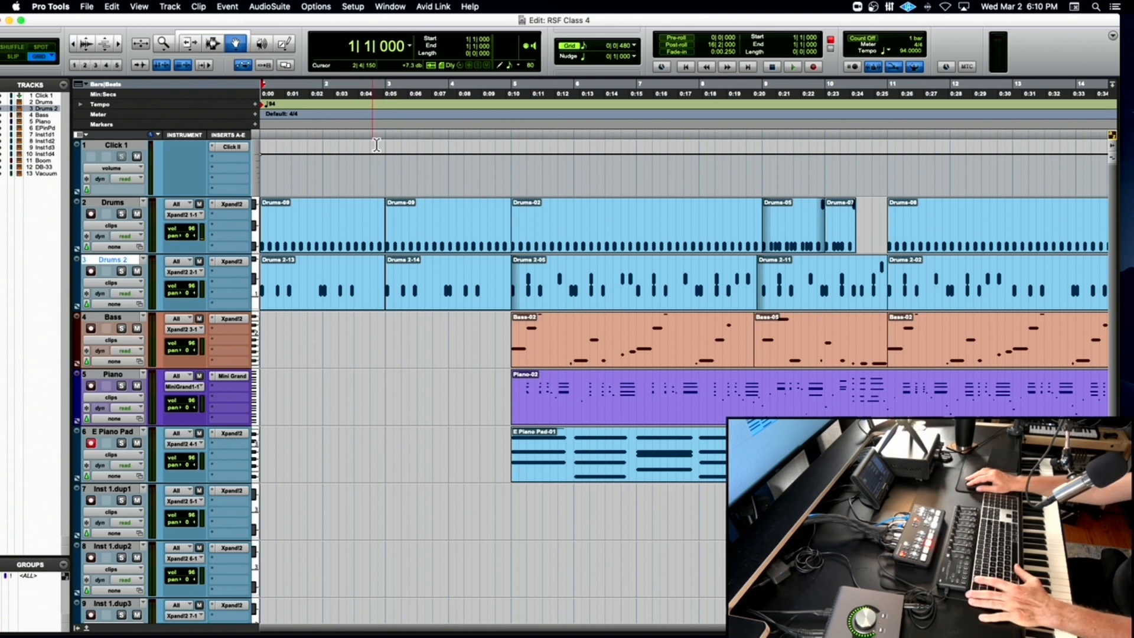
Open the bar 3 clips of Drums and Drums 2 together in the MIDI editor, zoomed in on individual notes.
{"action": "left_click", "coordinate": [396, 269]}
{"action": "left_click", "coordinate": [399, 248], "text": "shift"}
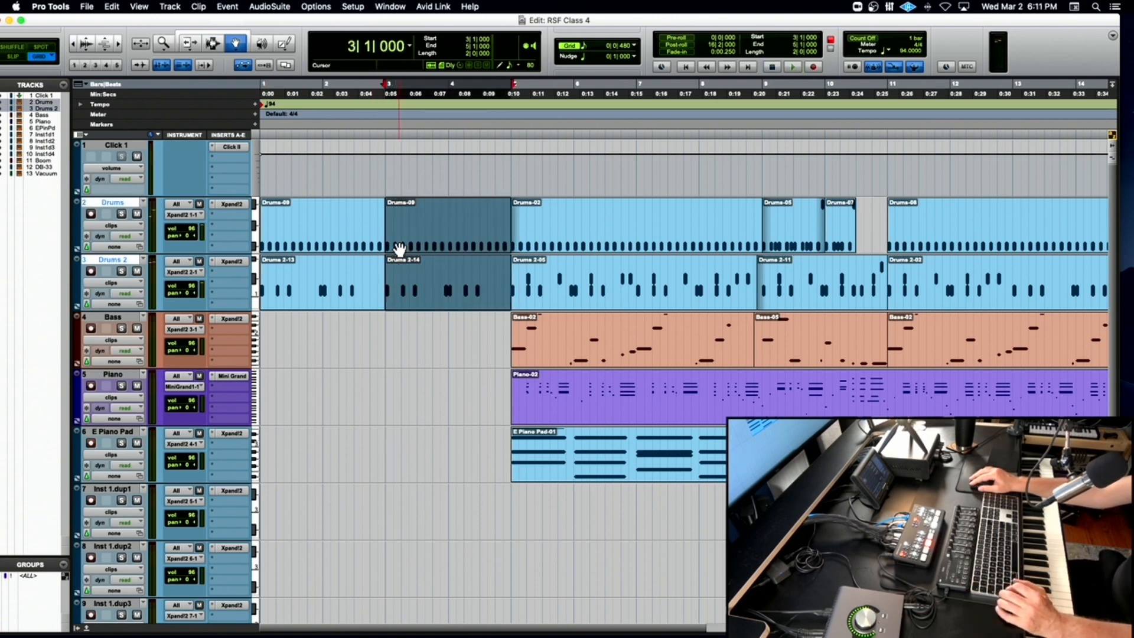
{"action": "double_click", "coordinate": [399, 248]}
{"action": "left_click", "coordinate": [354, 354]}
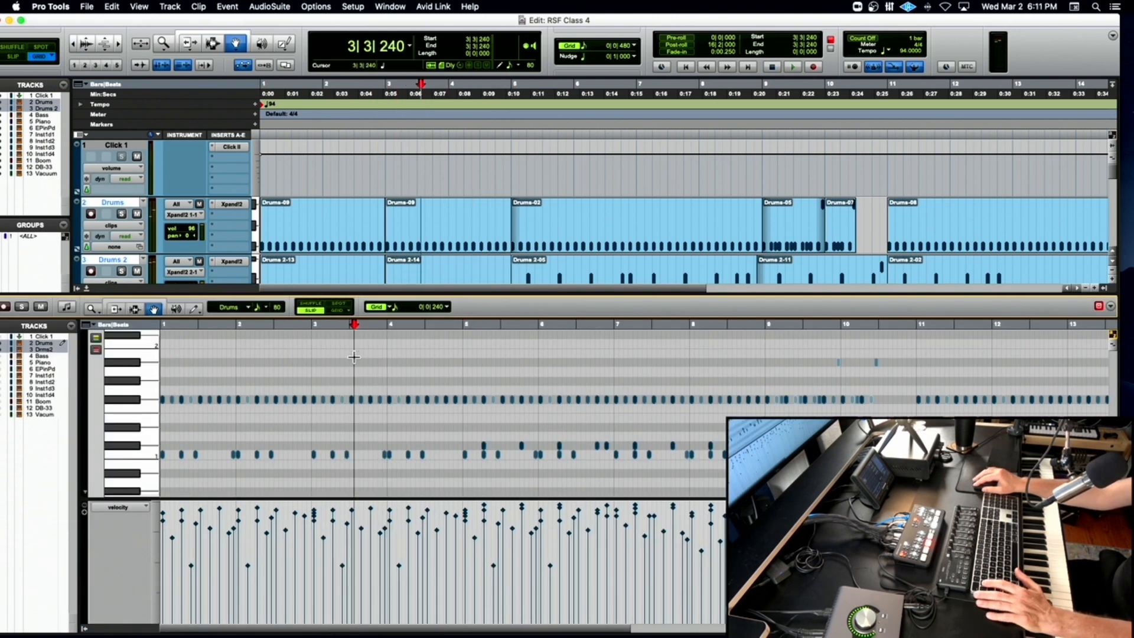
{"action": "key", "text": "super+bracketright"}
{"action": "key", "text": "super+bracketright"}
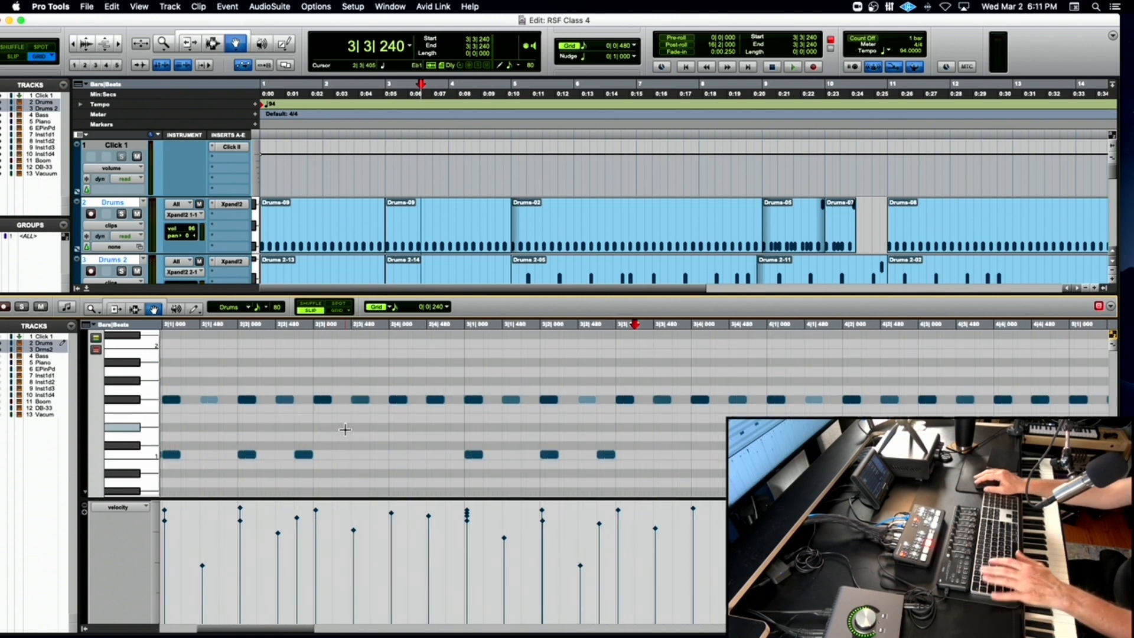
{"action": "scroll", "coordinate": [344, 430], "scroll_direction": "left", "scroll_amount": 5}
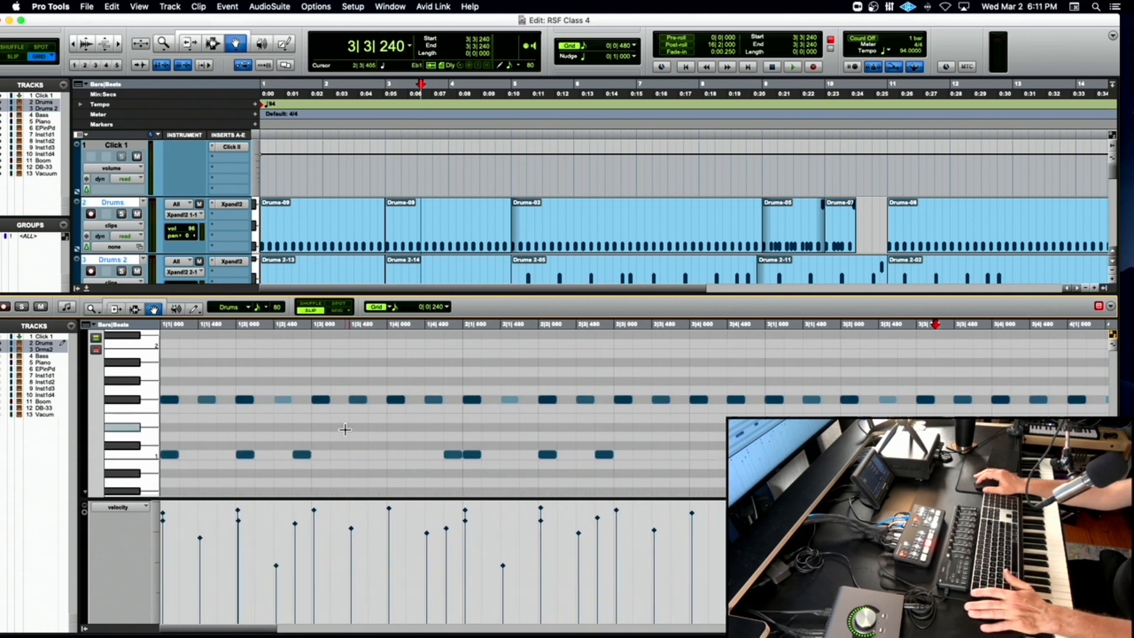
Check the kick notes at the starts of bars 2 and 3 and play the intro from bar 1.
{"action": "left_click", "coordinate": [467, 459]}
{"action": "scroll", "coordinate": [448, 455], "scroll_direction": "right", "scroll_amount": 3}
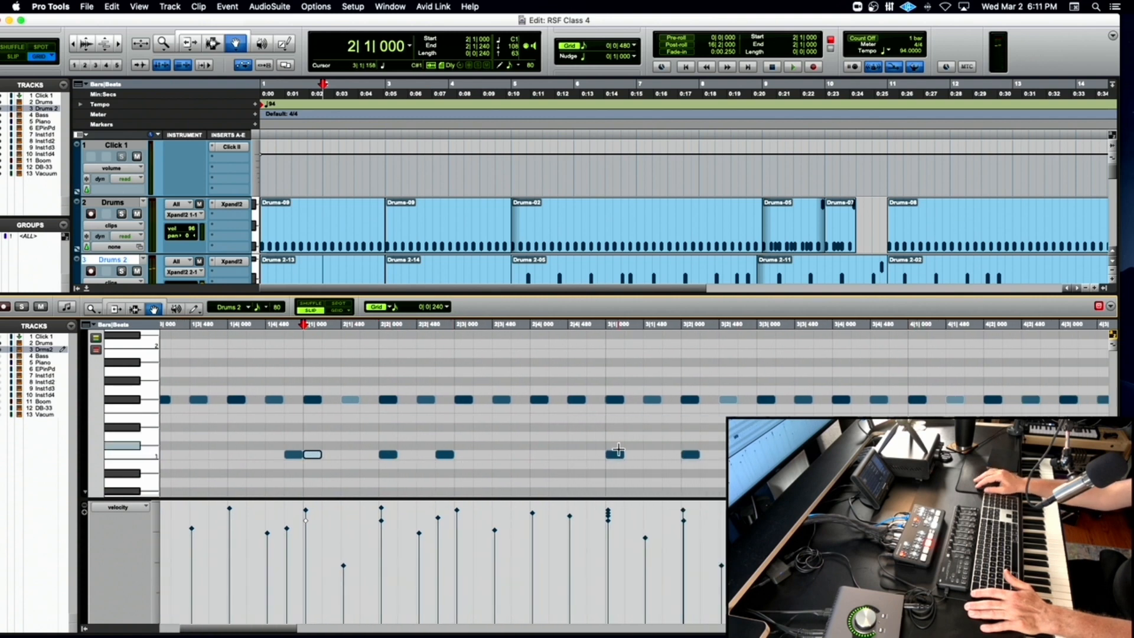
{"action": "left_click", "coordinate": [617, 455]}
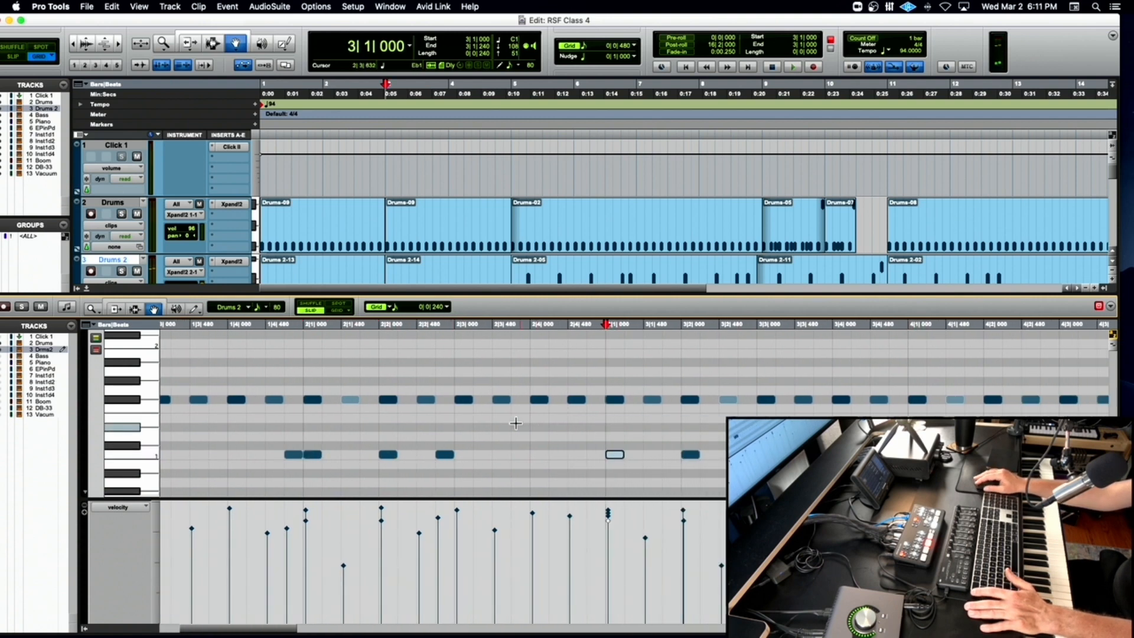
{"action": "key", "text": "Return"}
{"action": "key", "text": "space"}
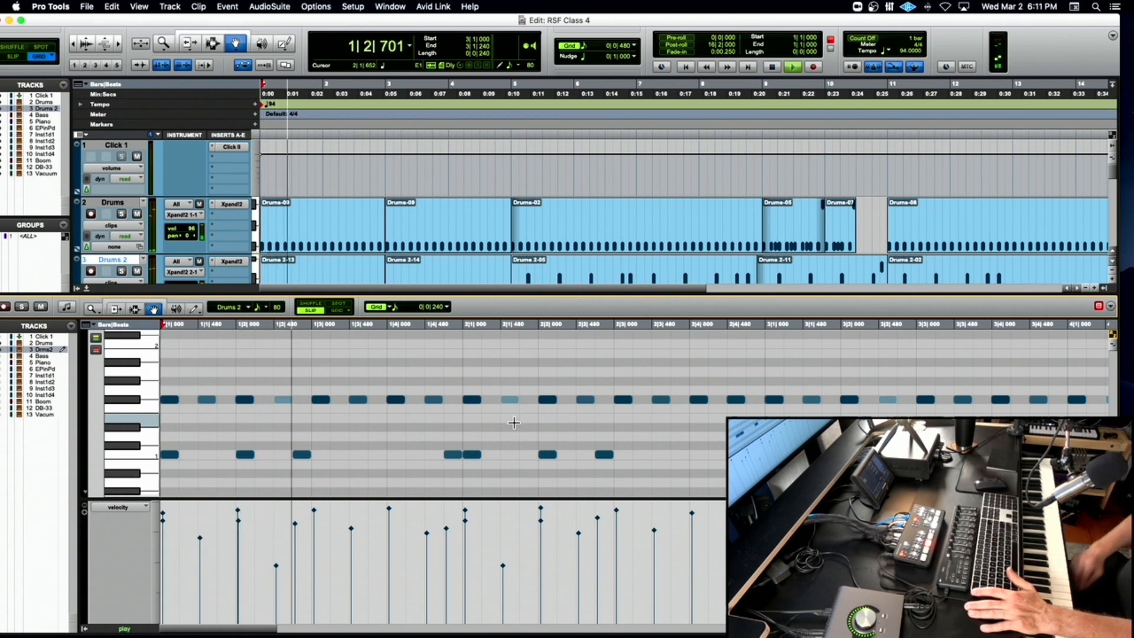
{"action": "key", "text": "space"}
Delete the doubled kick and hi-hat notes at the start of bar 3, close the MIDI editor and audition the intro.
{"action": "key", "text": "super+alt+z"}
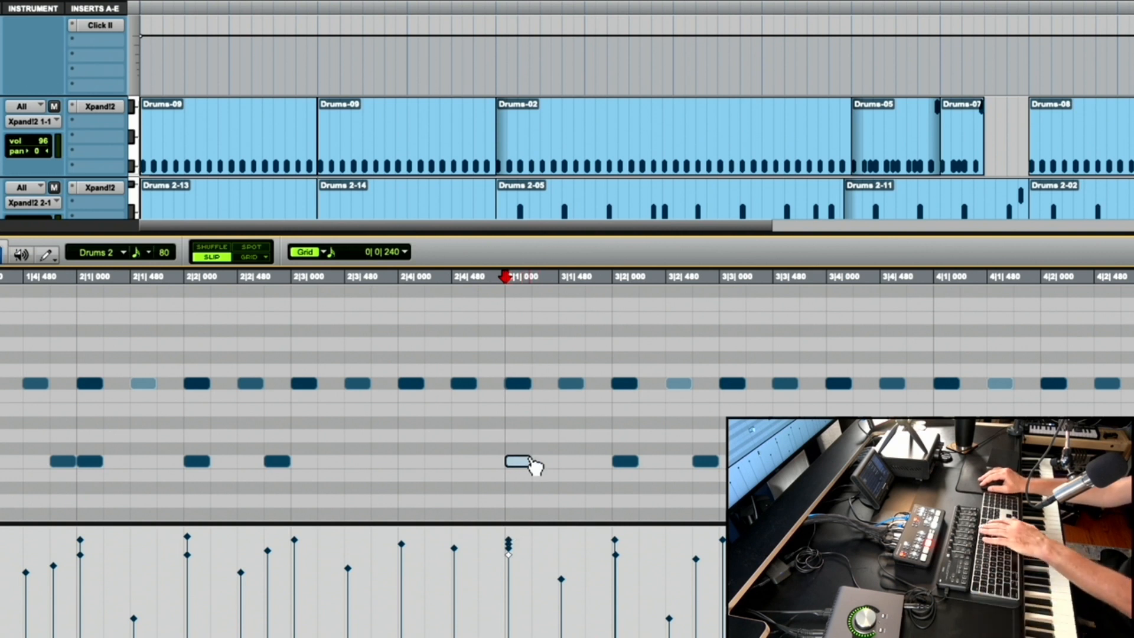
{"action": "key", "text": "Delete"}
{"action": "left_click", "coordinate": [518, 386]}
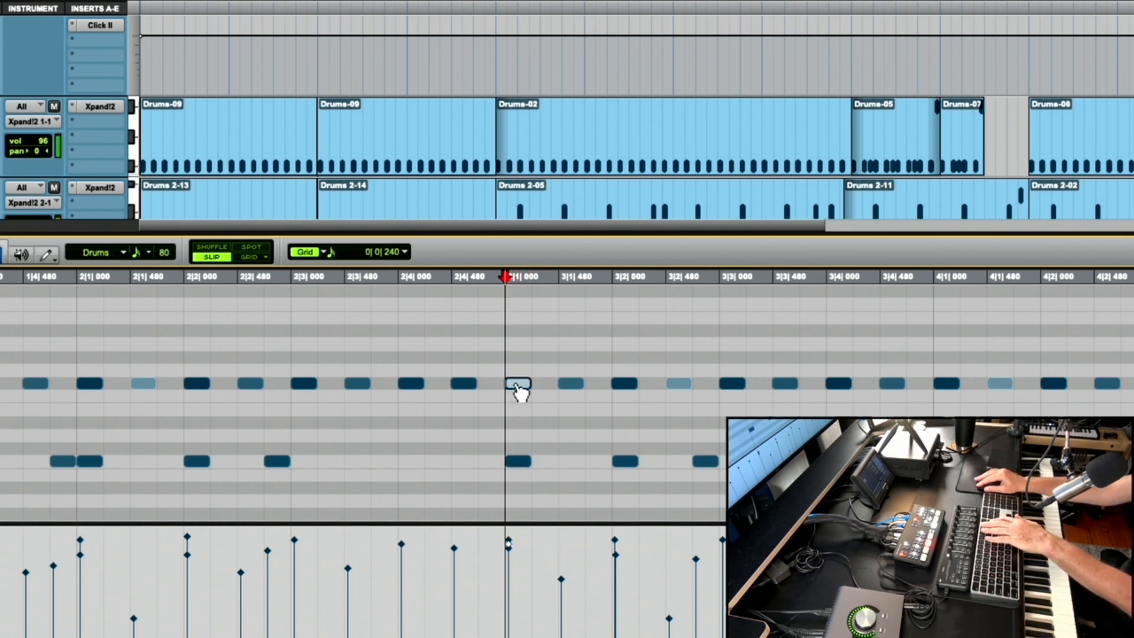
{"action": "key", "text": "Delete"}
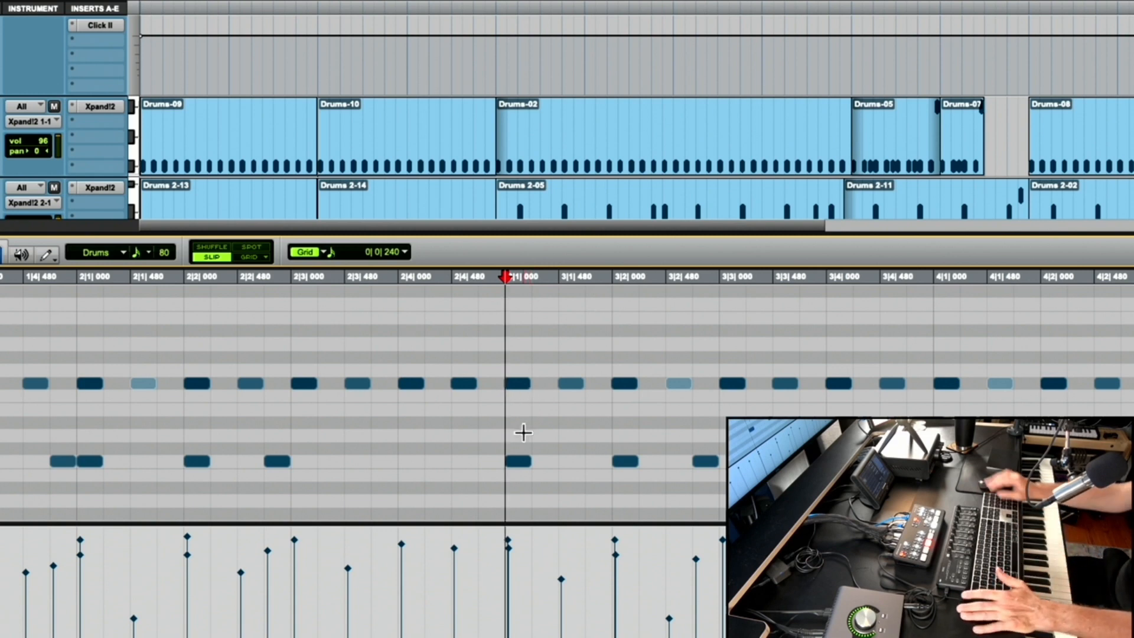
{"action": "key", "text": "Return"}
{"action": "key", "text": "space"}
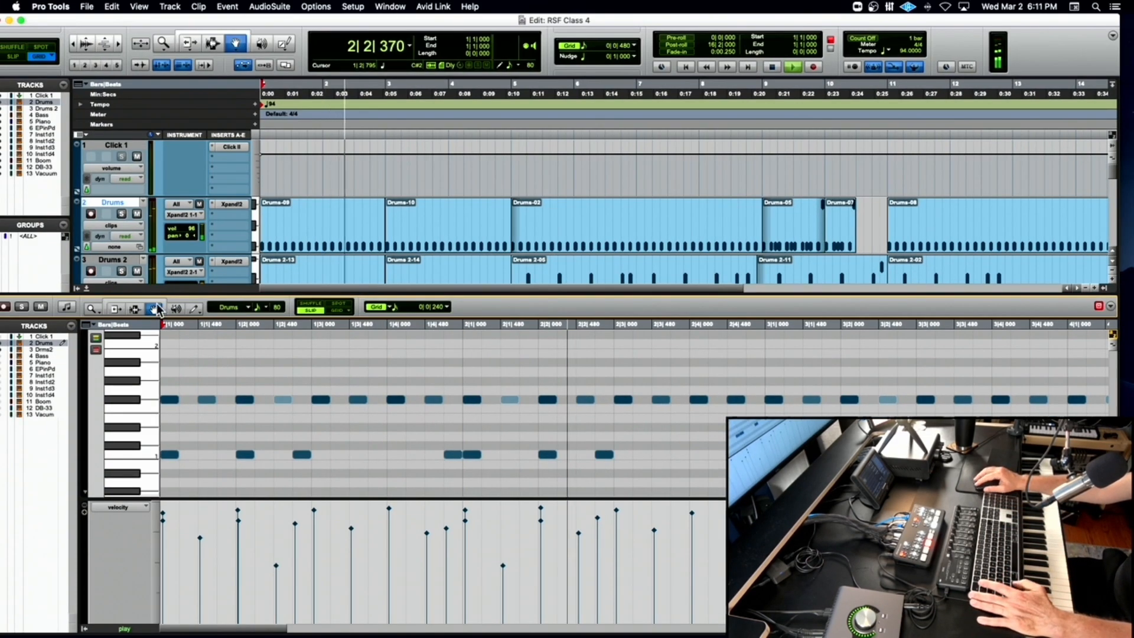
{"action": "left_click", "coordinate": [87, 289]}
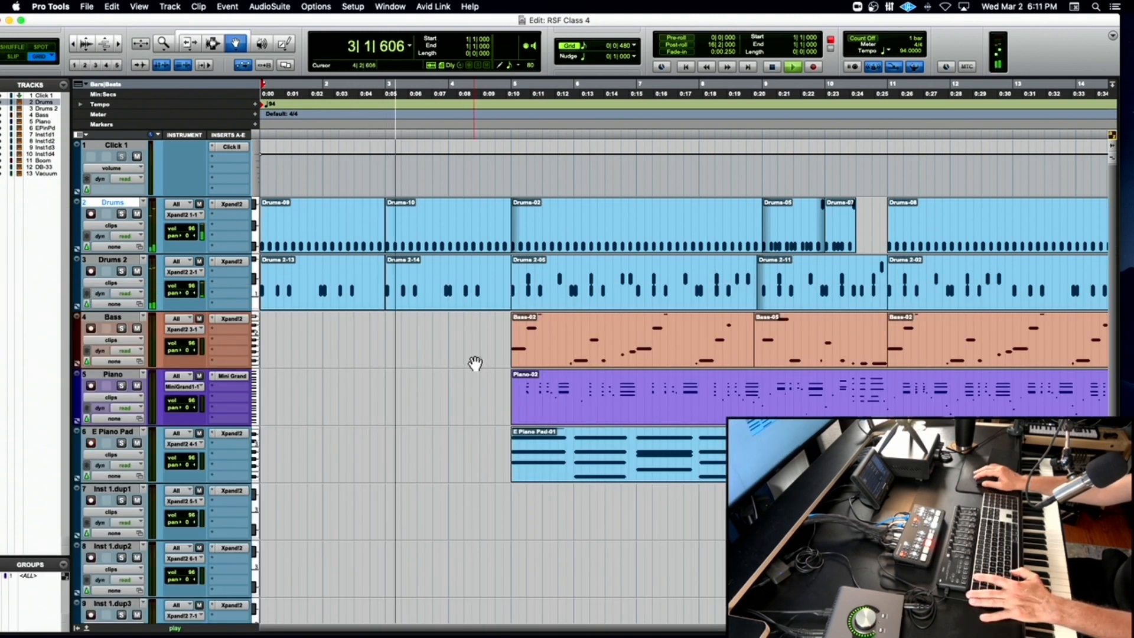
{"action": "key", "text": "space"}
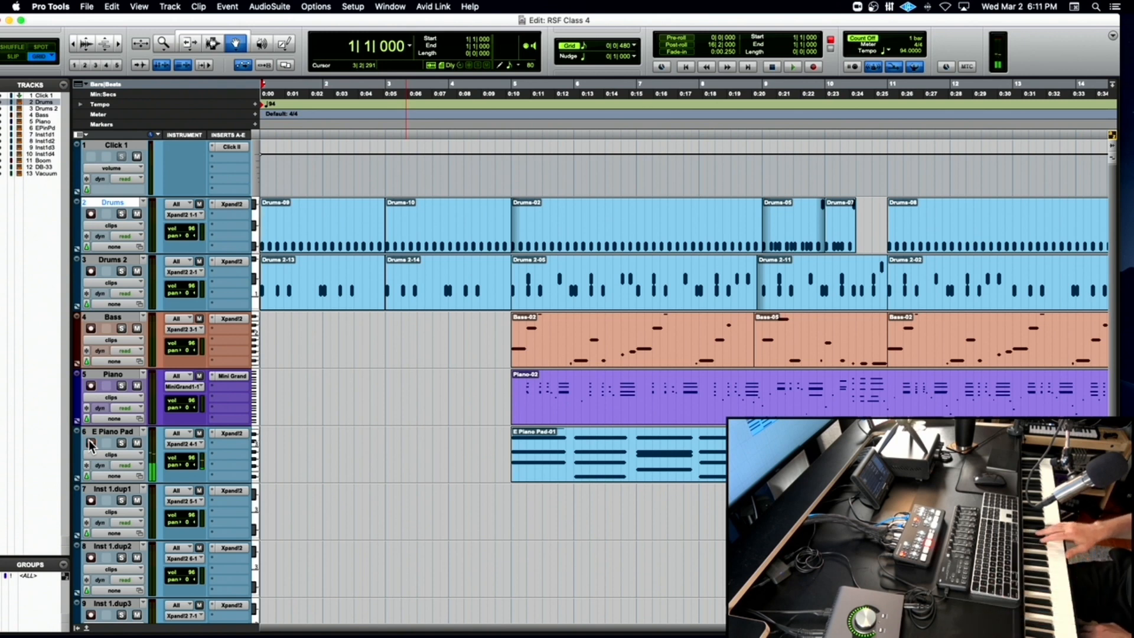
Try recording an E Piano Pad part over the four-bar intro from bar 1.
{"action": "key", "text": "KP_3"}
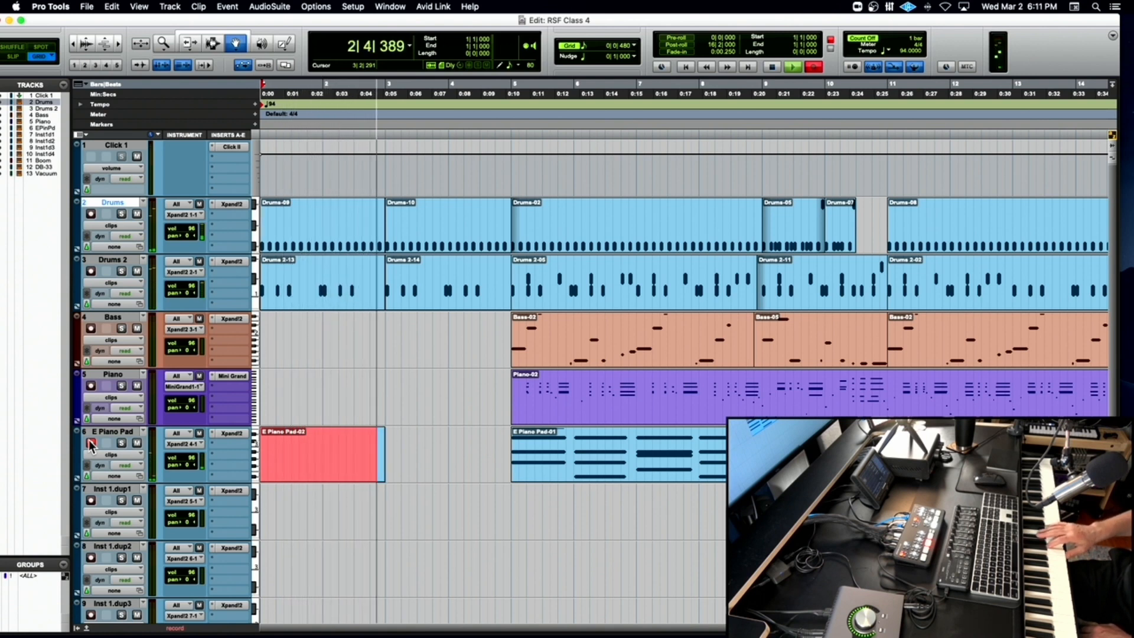
{"action": "key", "text": "KP_3"}
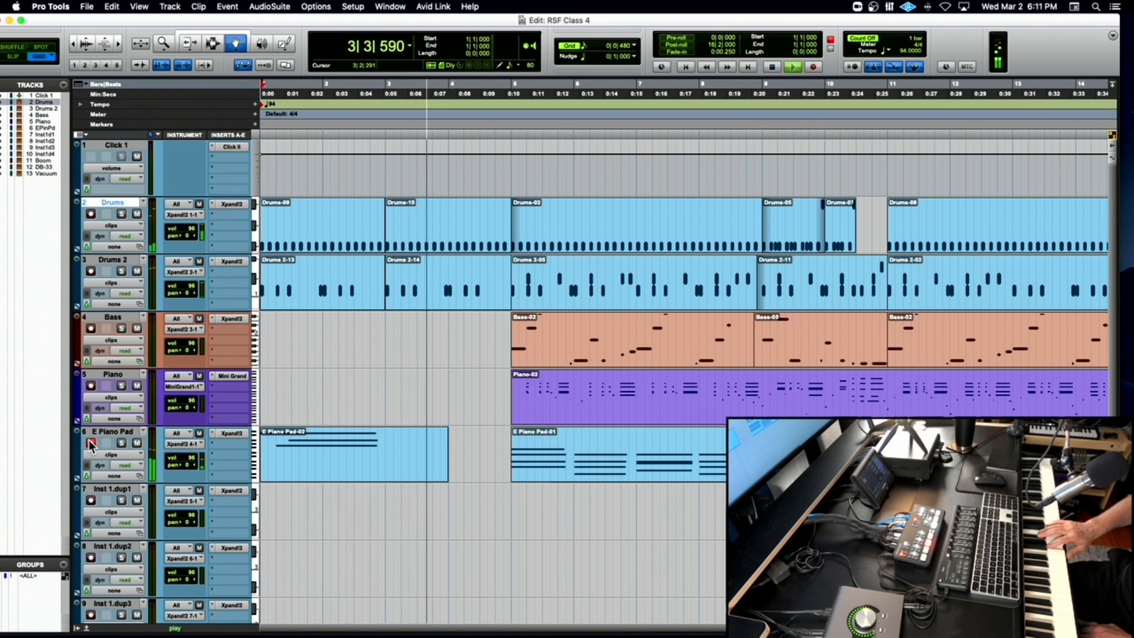
{"action": "key", "text": "space"}
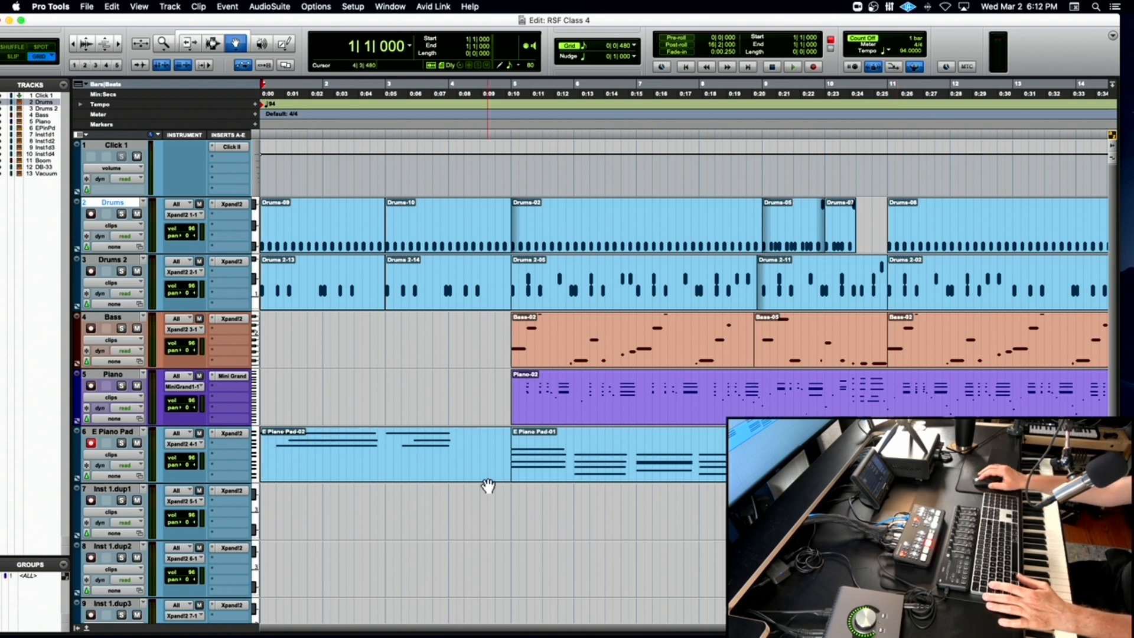
{"action": "scroll", "coordinate": [548, 448], "scroll_direction": "down", "scroll_amount": 3}
{"action": "left_click_drag", "start_coordinate": [517, 286], "coordinate": [546, 342]}
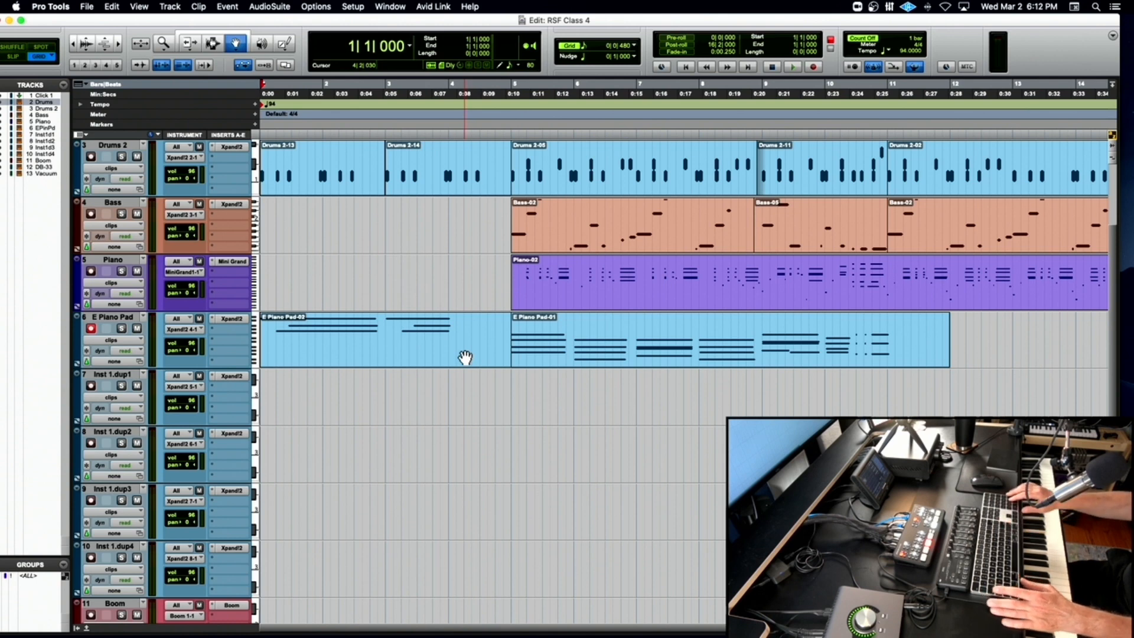
{"action": "key", "text": "super+alt+space"}
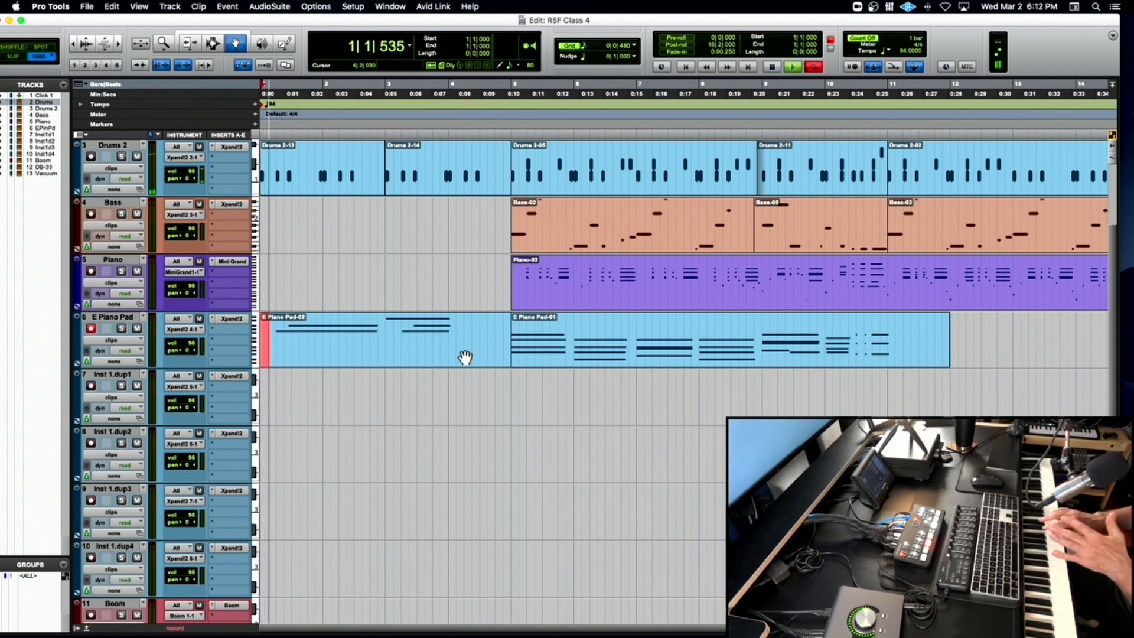
{"action": "key", "text": "space"}
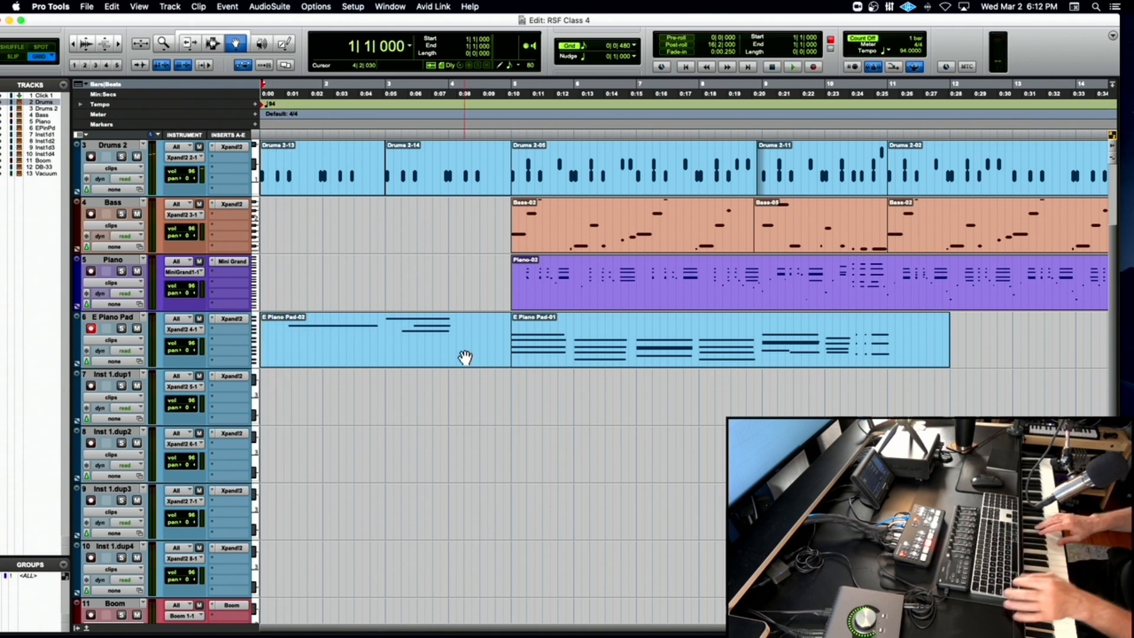
Record two long held chords on E Piano Pad across bars 1 to 4 and play the intro back.
{"action": "key", "text": "super+space"}
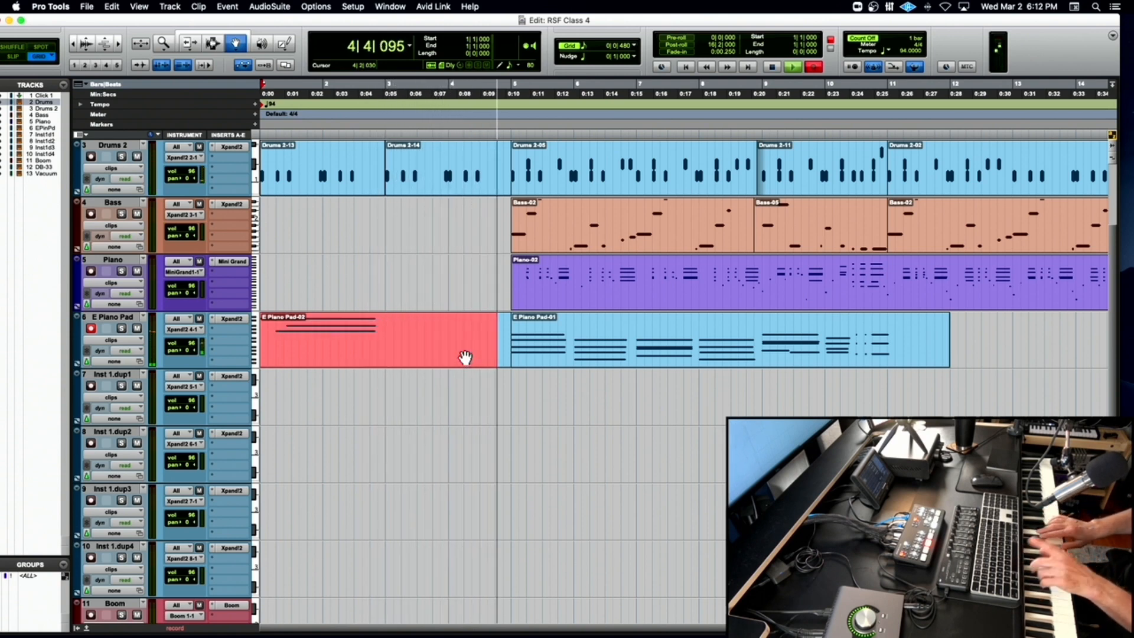
{"action": "key", "text": "space"}
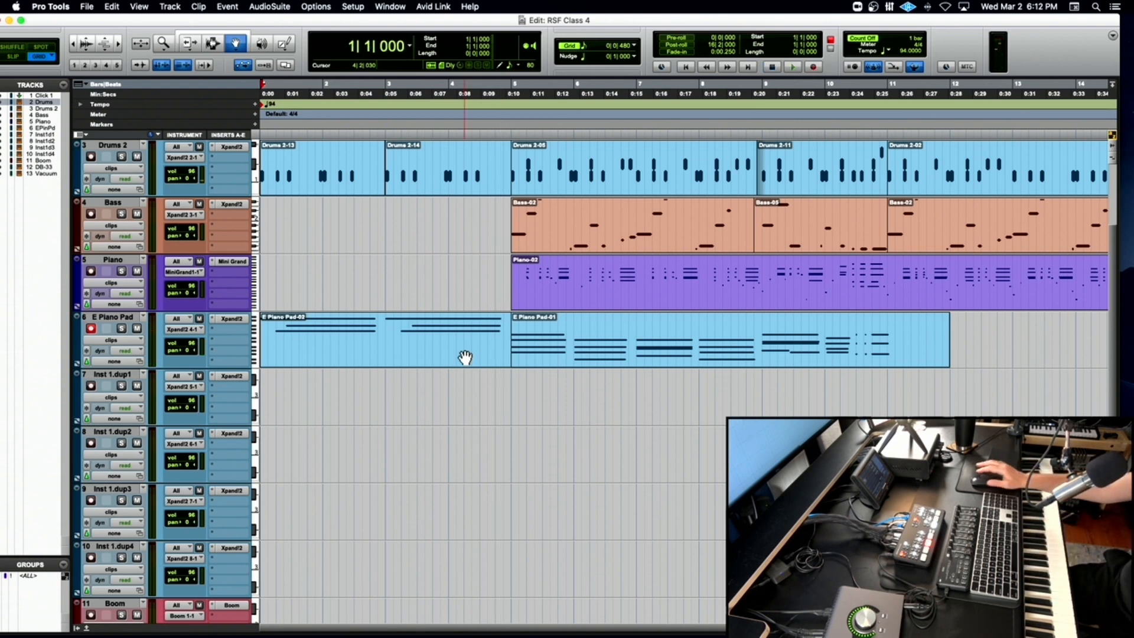
{"action": "key", "text": "space"}
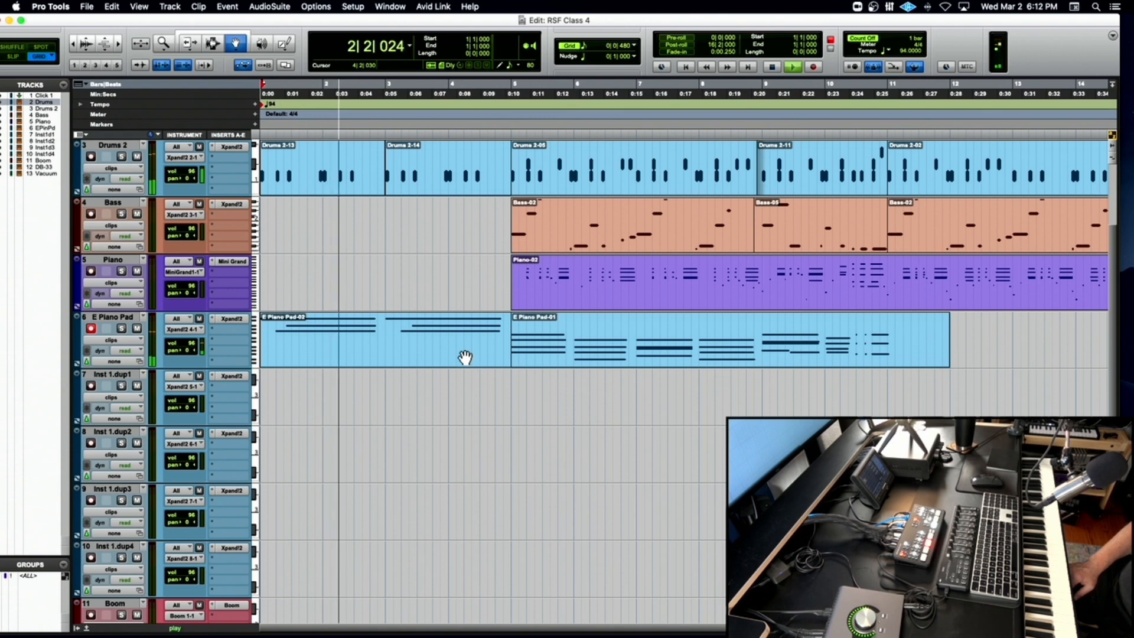
{"action": "scroll", "coordinate": [383, 292], "scroll_direction": "right", "scroll_amount": 1}
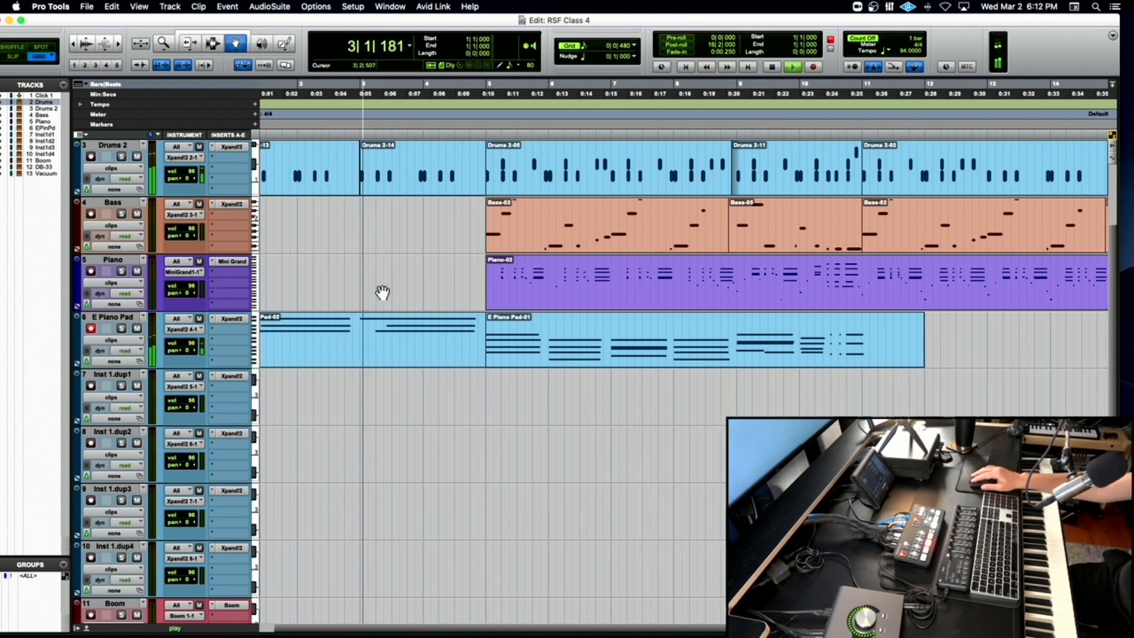
Record a sparse bass part with a long held note on the Bass track across intro bars 1 to 4 and play it back.
{"action": "left_click", "coordinate": [91, 214]}
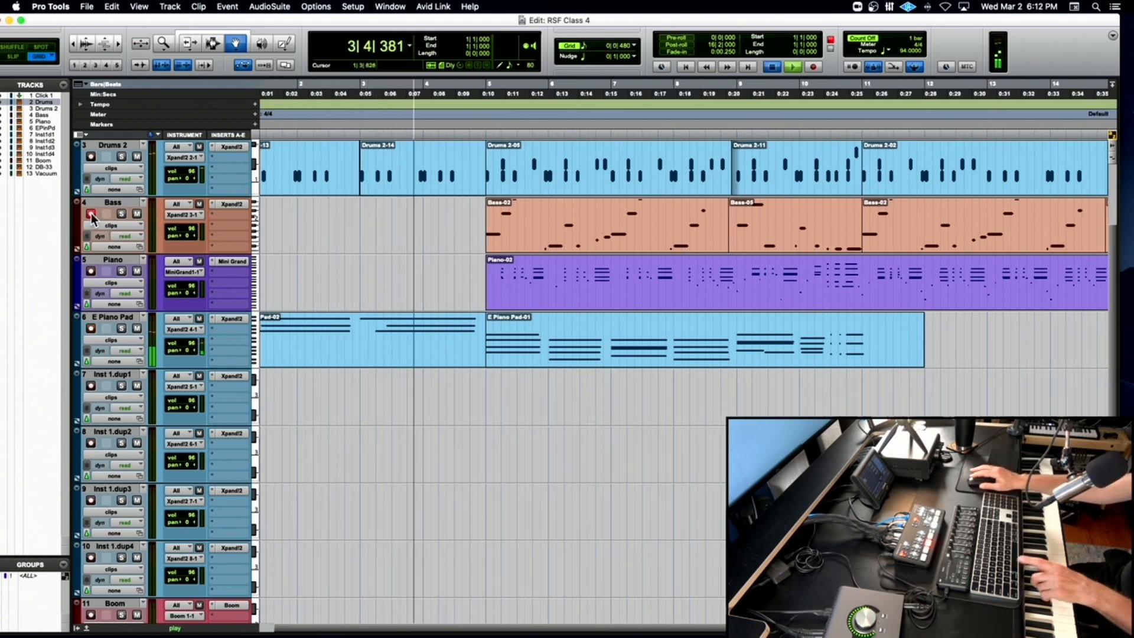
{"action": "key", "text": "space"}
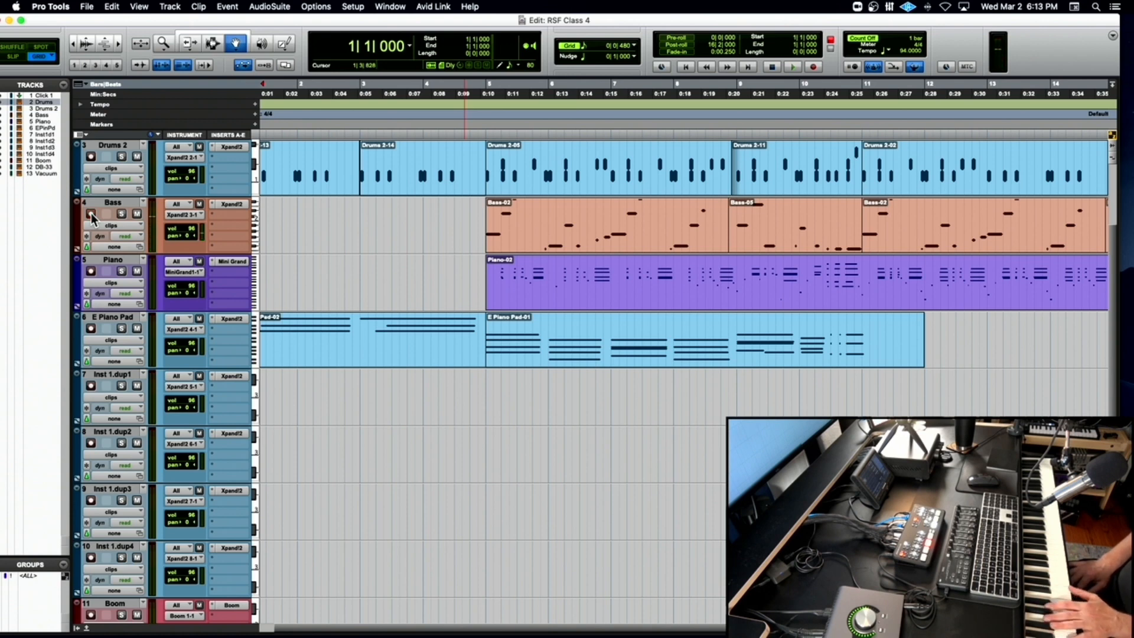
{"action": "key", "text": "KP_3"}
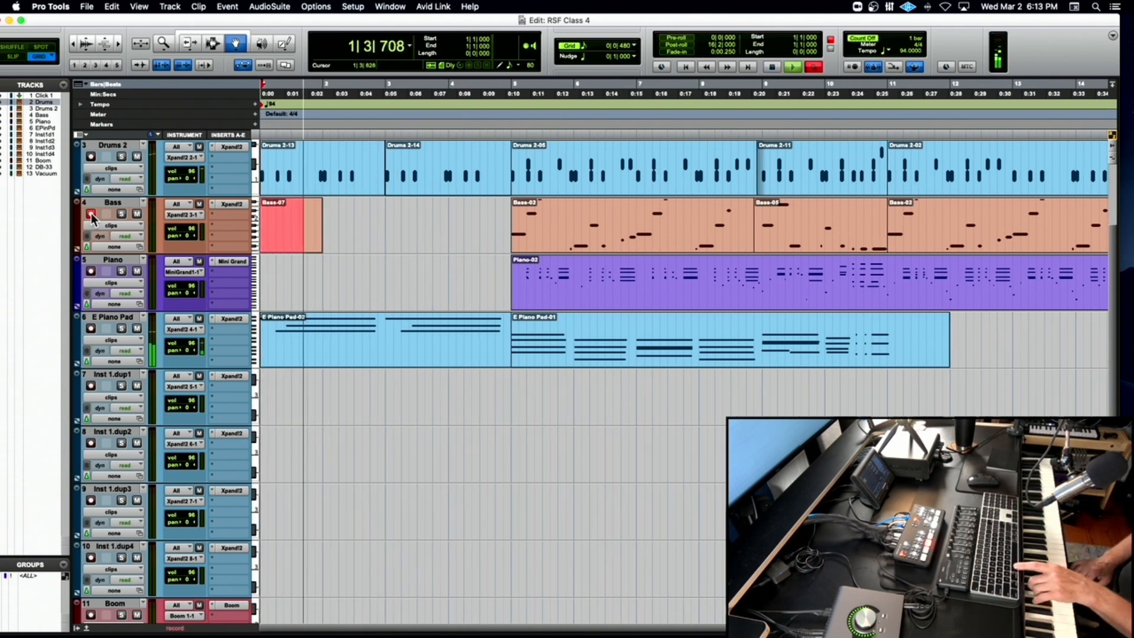
{"action": "key", "text": "space"}
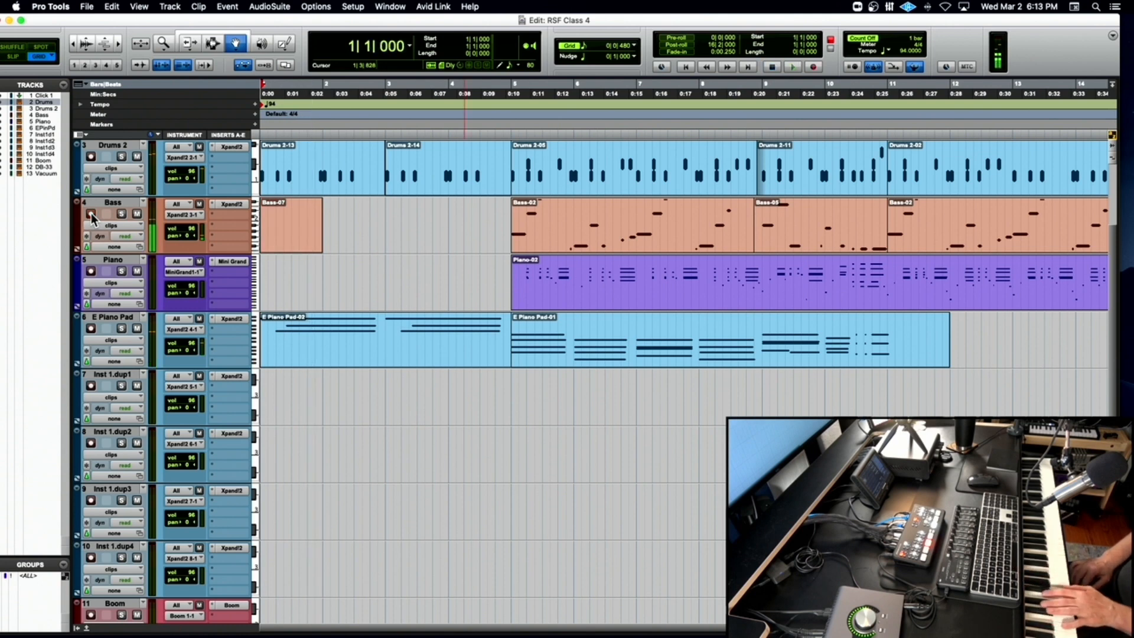
{"action": "key", "text": "KP_3"}
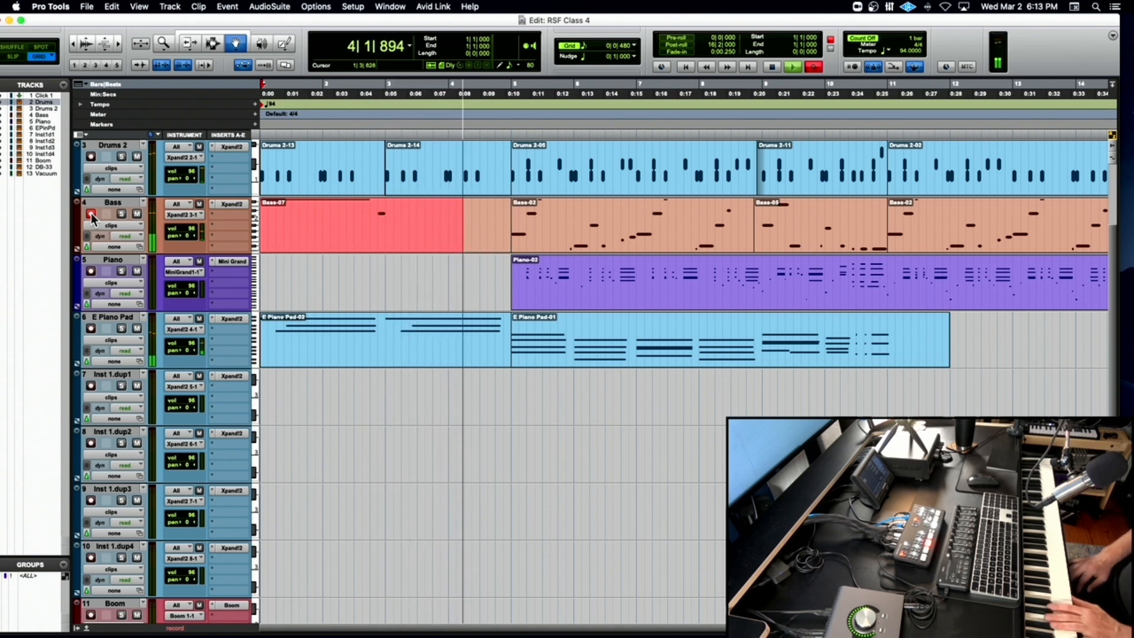
{"action": "key", "text": "space"}
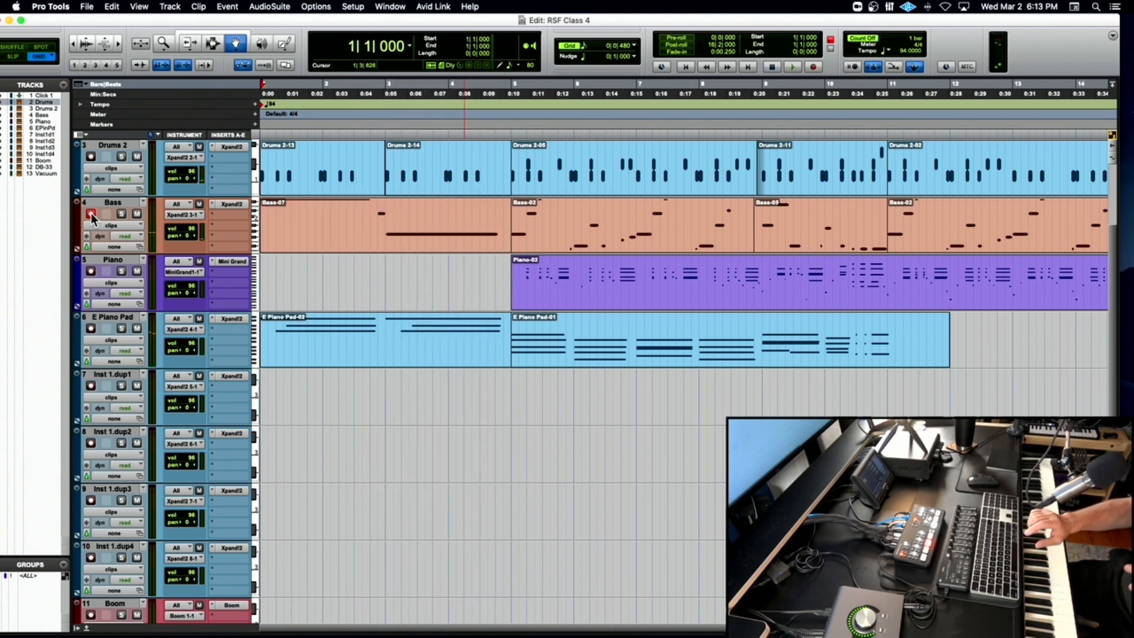
{"action": "key", "text": "space"}
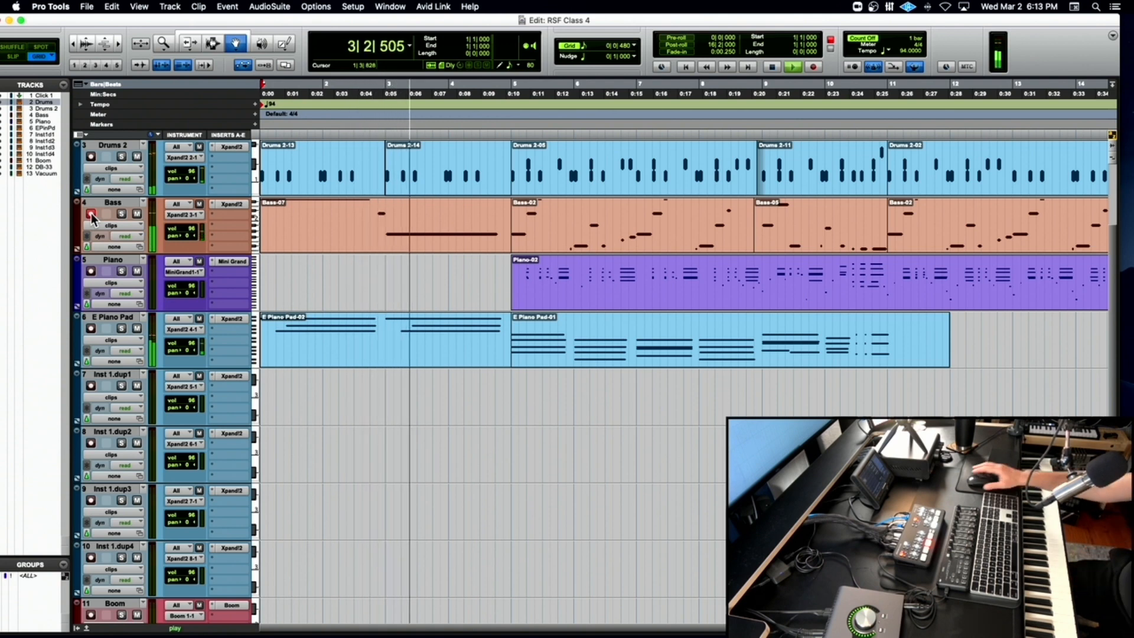
Record long held low notes on the Piano track across bars 1 to 4 and play the song from bar 1.
{"action": "scroll", "coordinate": [91, 214], "scroll_direction": "right", "scroll_amount": 2}
{"action": "left_click", "coordinate": [90, 272]}
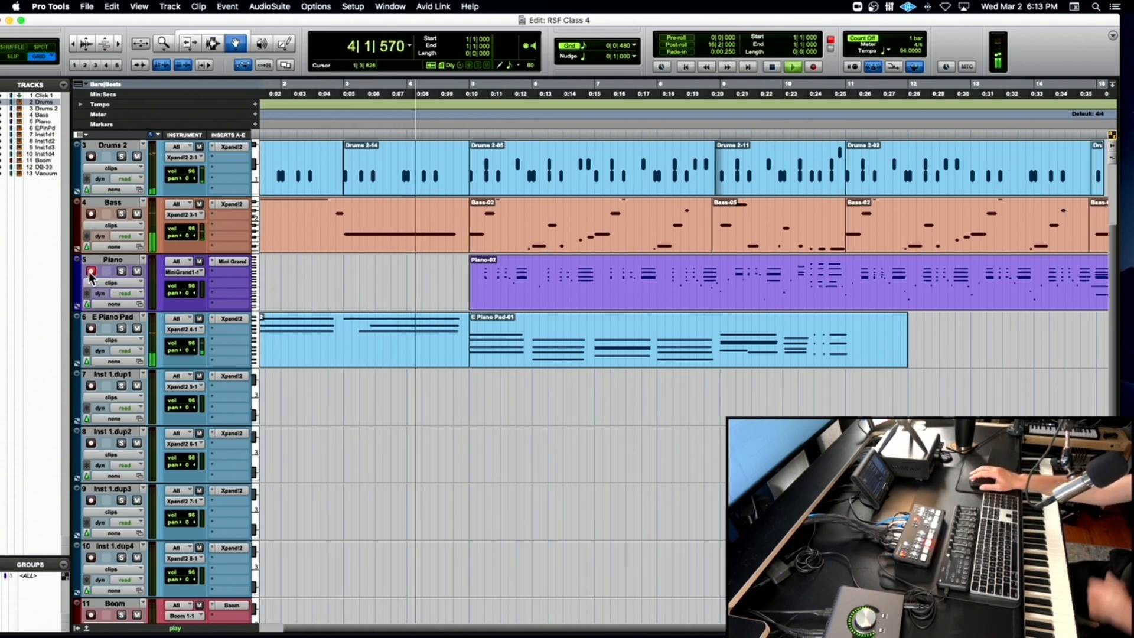
{"action": "key", "text": "space"}
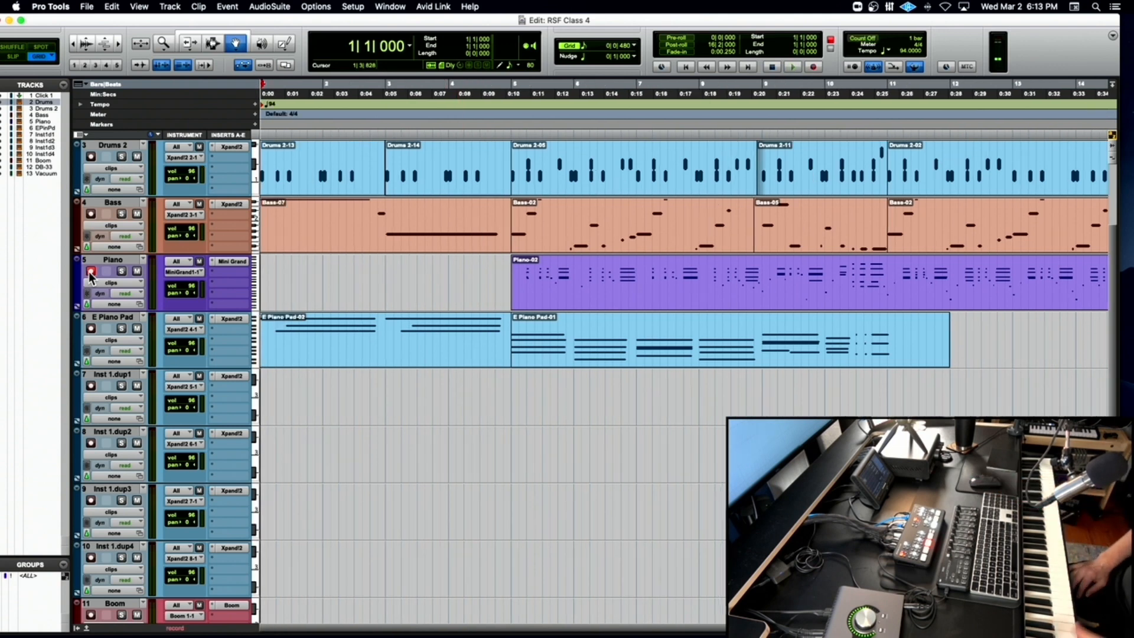
{"action": "key", "text": "space"}
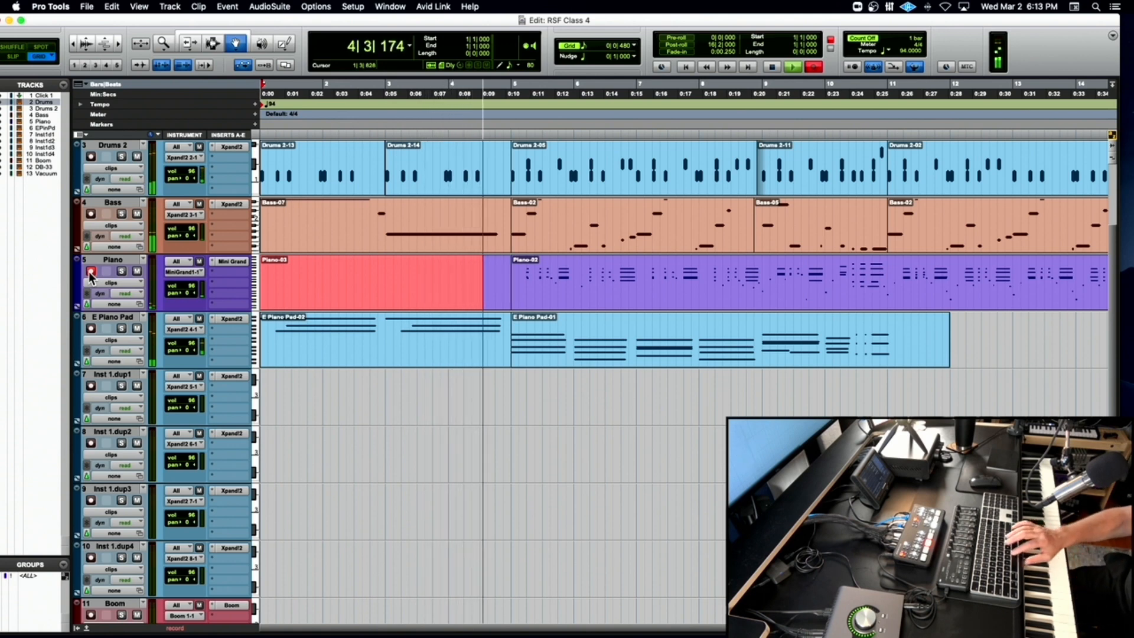
{"action": "key", "text": "space"}
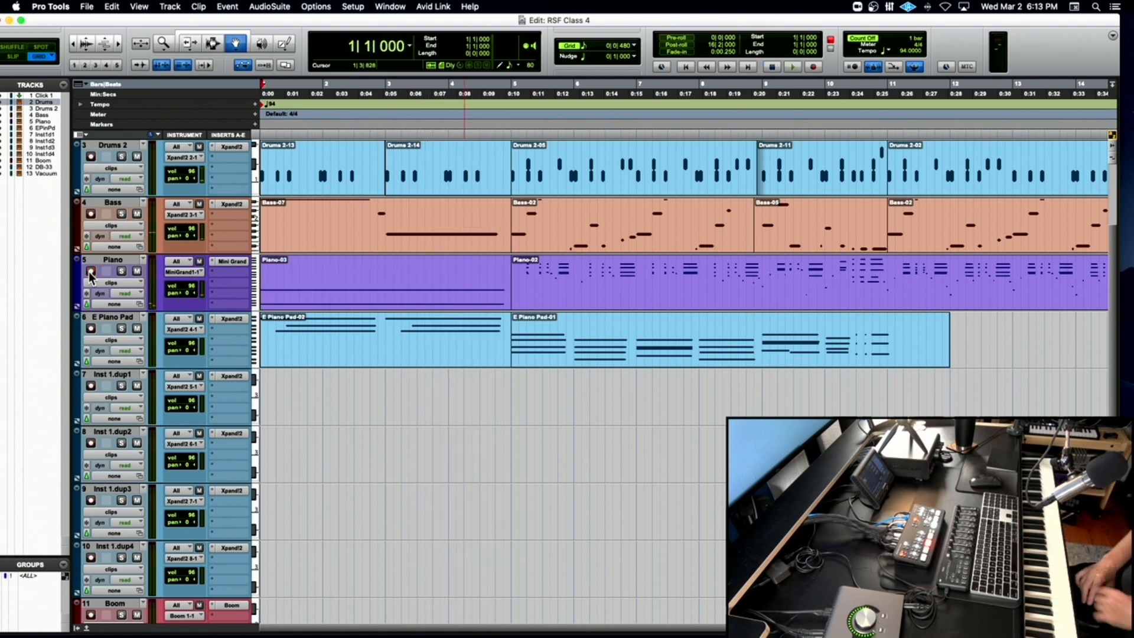
{"action": "key", "text": "space"}
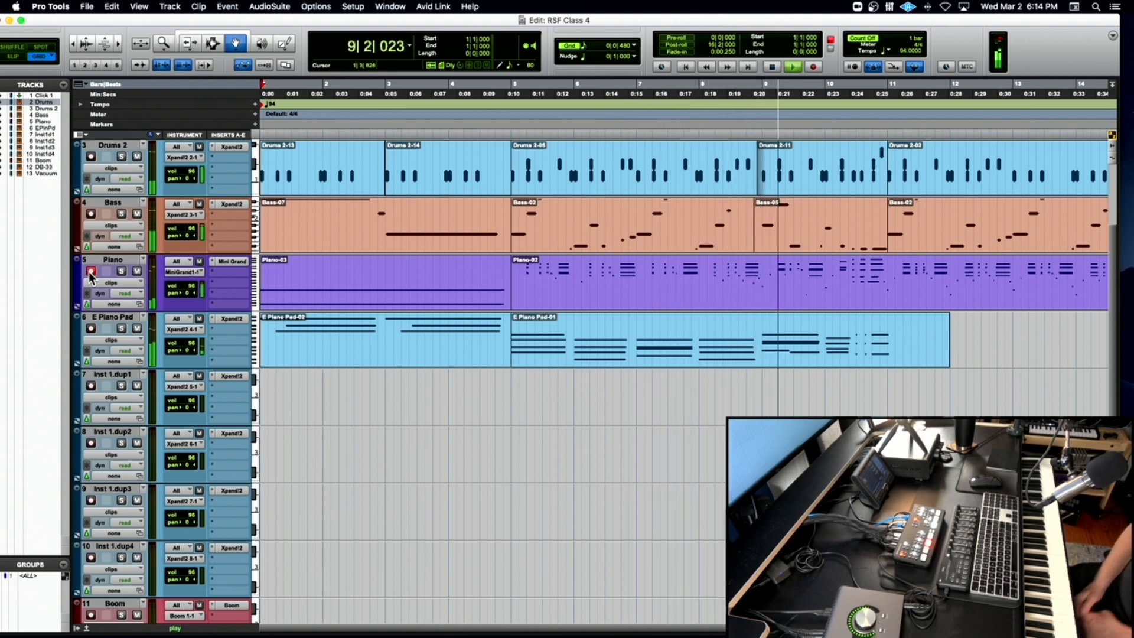
{"action": "key", "text": "space"}
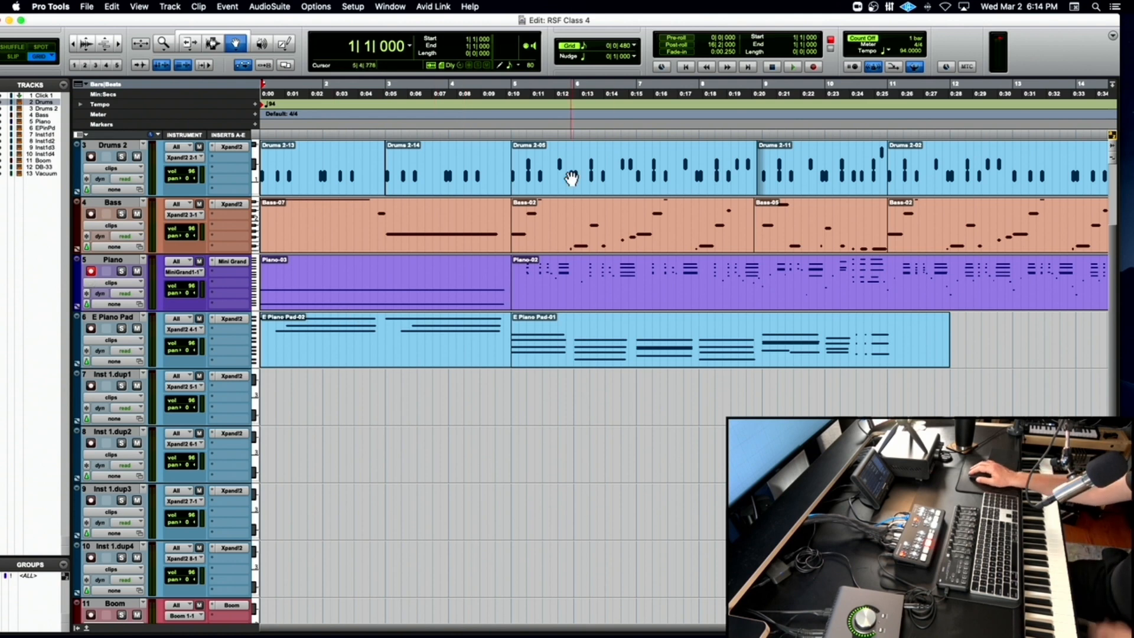
Play the main section from bar 5 to hear how it develops after the intro.
{"action": "left_click", "coordinate": [509, 131]}
{"action": "key", "text": "space"}
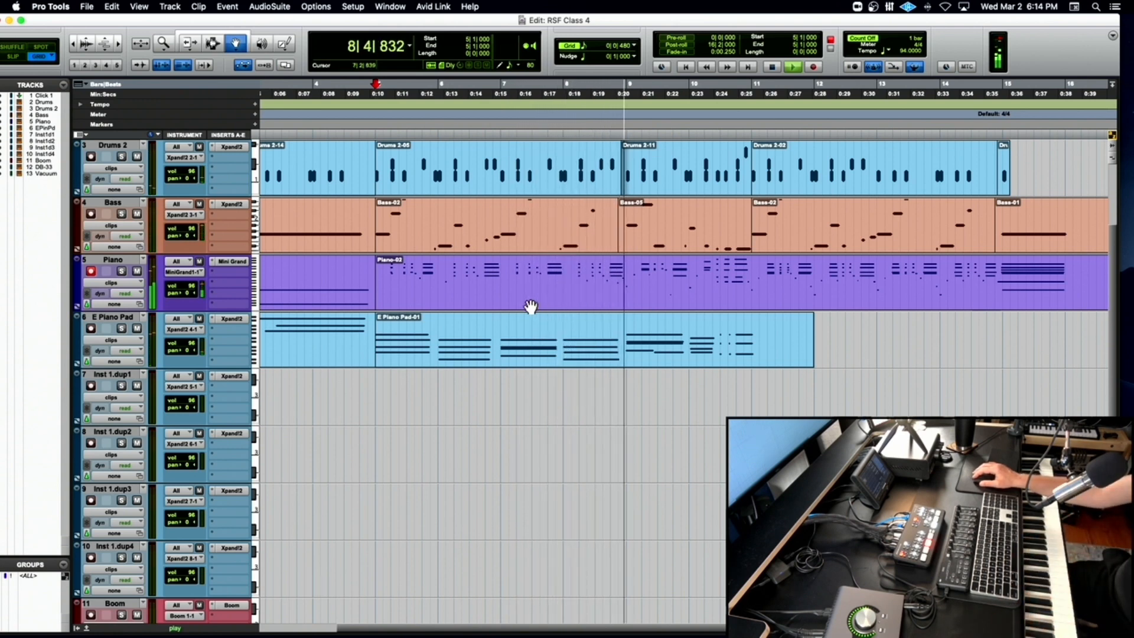
{"action": "key", "text": "space"}
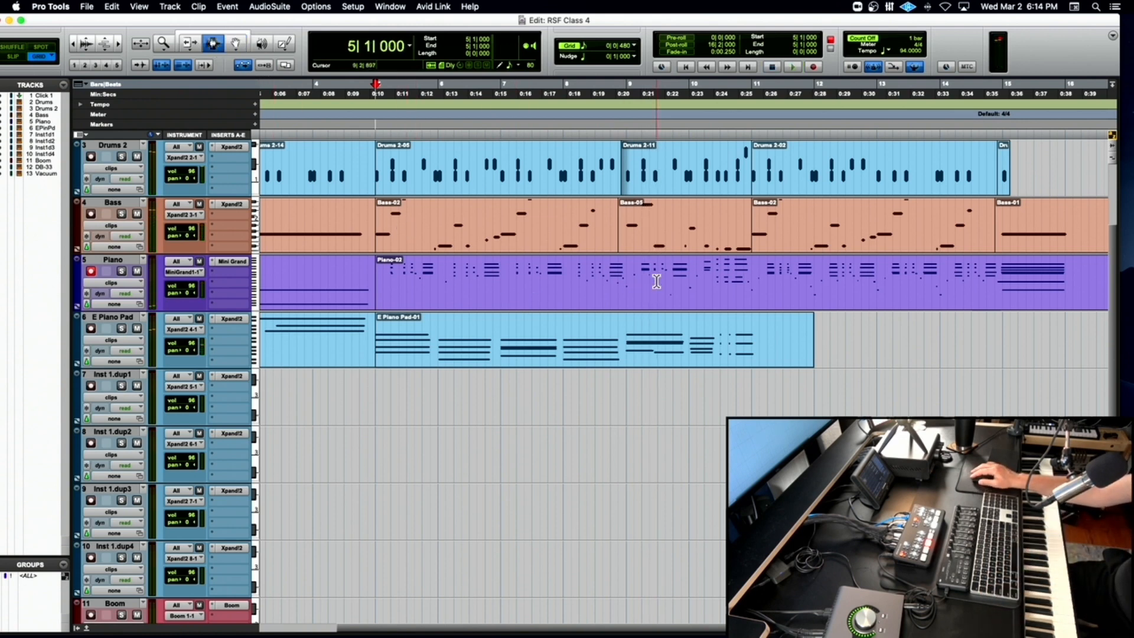
Select everything from bar 5 to bar 17 on the Drums 2, Bass, Piano and E Piano Pad tracks.
{"action": "double_click", "coordinate": [469, 159]}
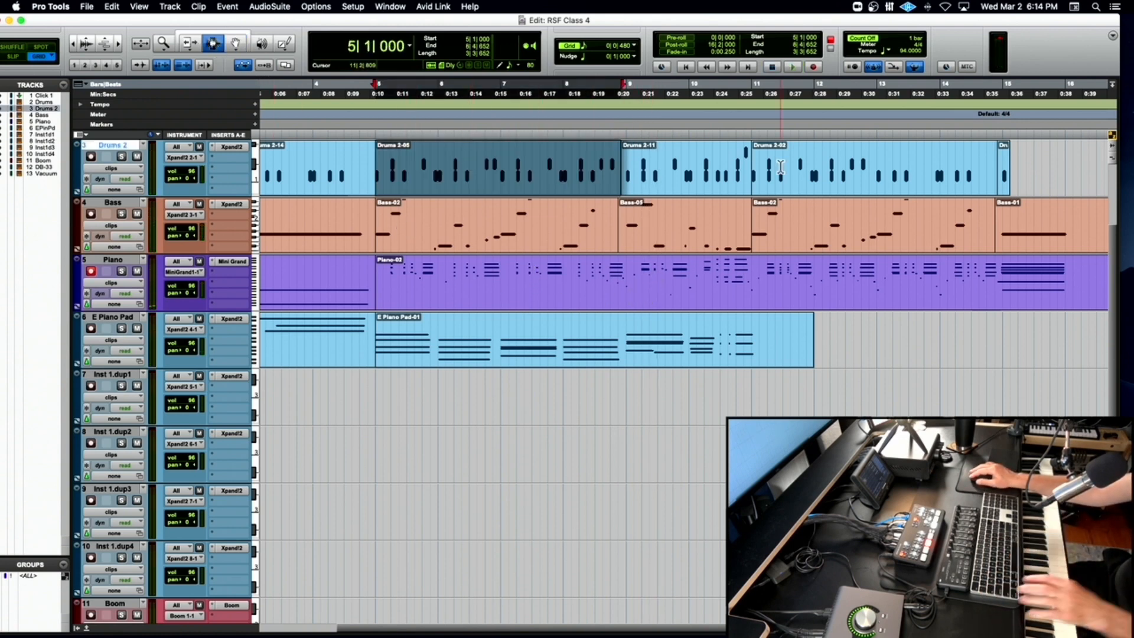
{"action": "double_click", "coordinate": [851, 167], "text": "shift"}
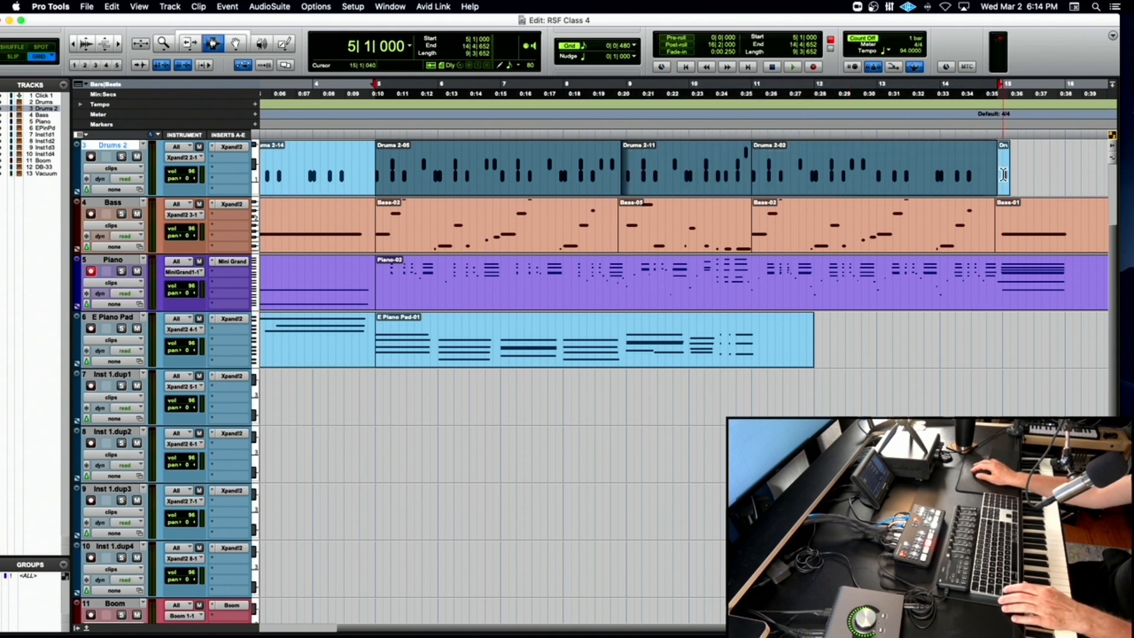
{"action": "left_click", "coordinate": [972, 236], "text": "shift"}
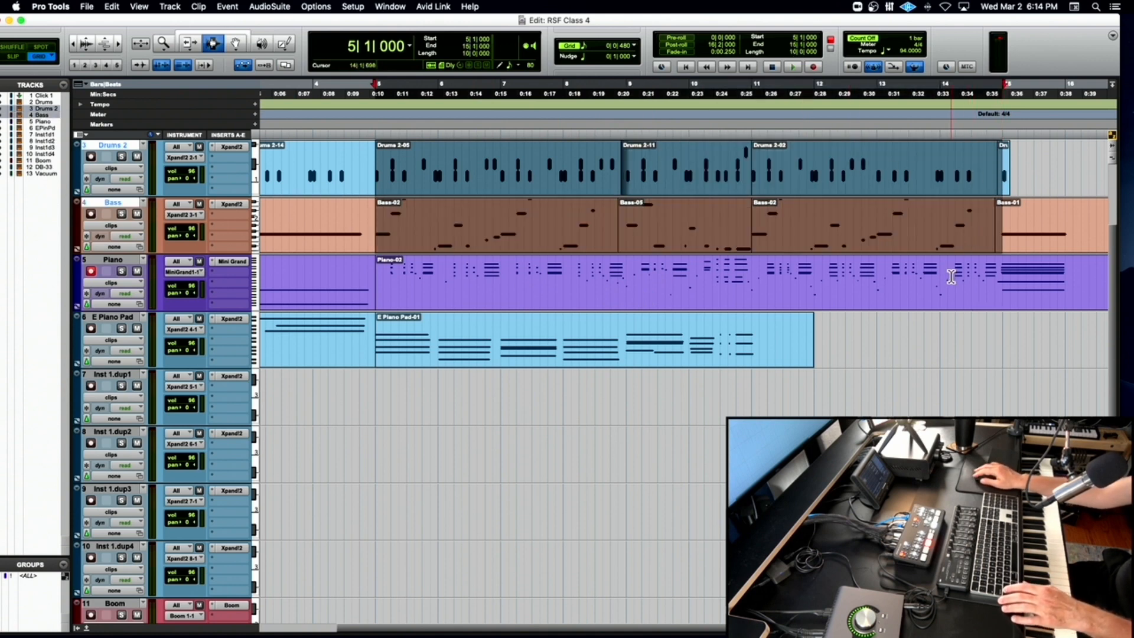
{"action": "key", "text": "r"}
{"action": "left_click", "coordinate": [757, 234], "text": "shift"}
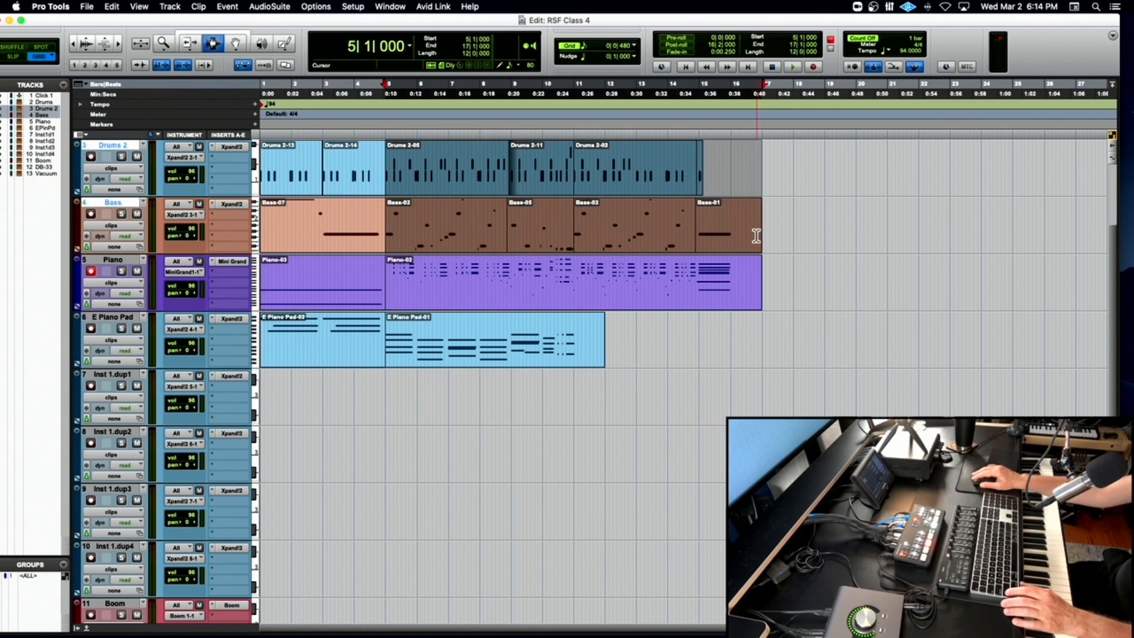
{"action": "left_click", "coordinate": [746, 282], "text": "shift"}
{"action": "left_click", "coordinate": [691, 344], "text": "shift"}
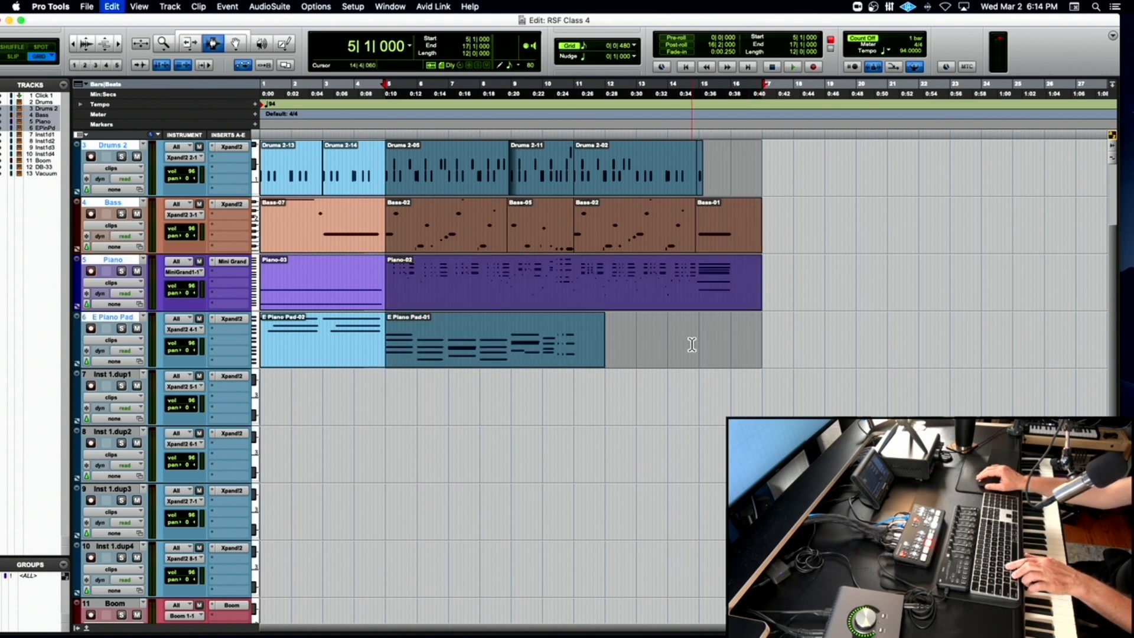
{"action": "key", "text": "t"}
Add the Drums track to the bar 5 to 17 selection and audition the section from bar 5.
{"action": "key", "text": "space"}
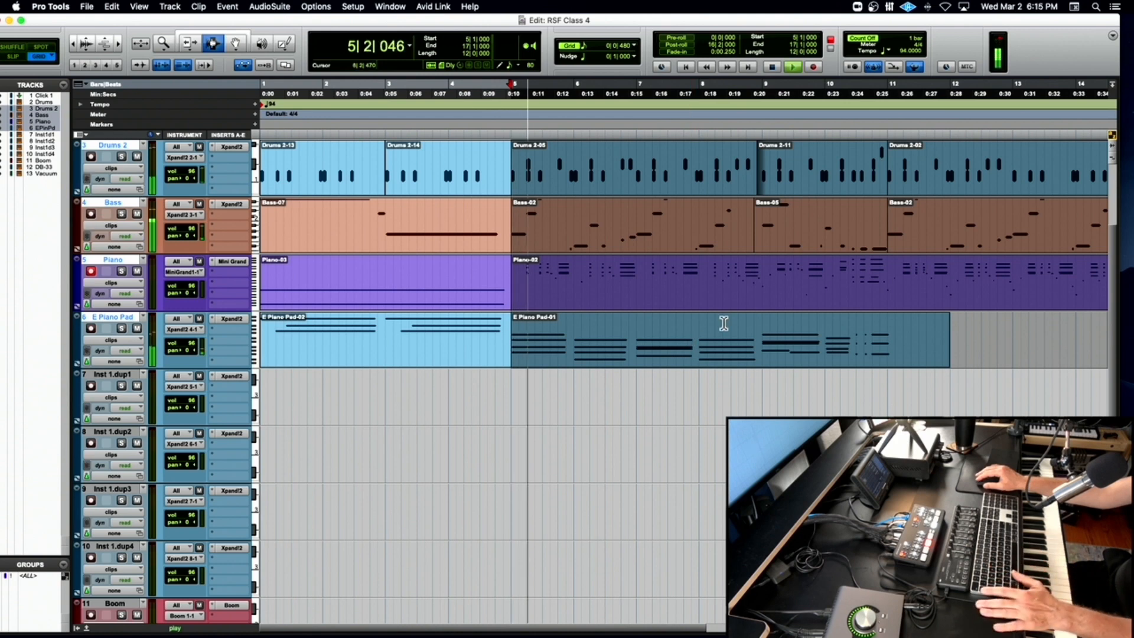
{"action": "scroll", "coordinate": [743, 271], "scroll_direction": "down", "scroll_amount": 2}
{"action": "scroll", "coordinate": [742, 271], "scroll_direction": "up", "scroll_amount": 3}
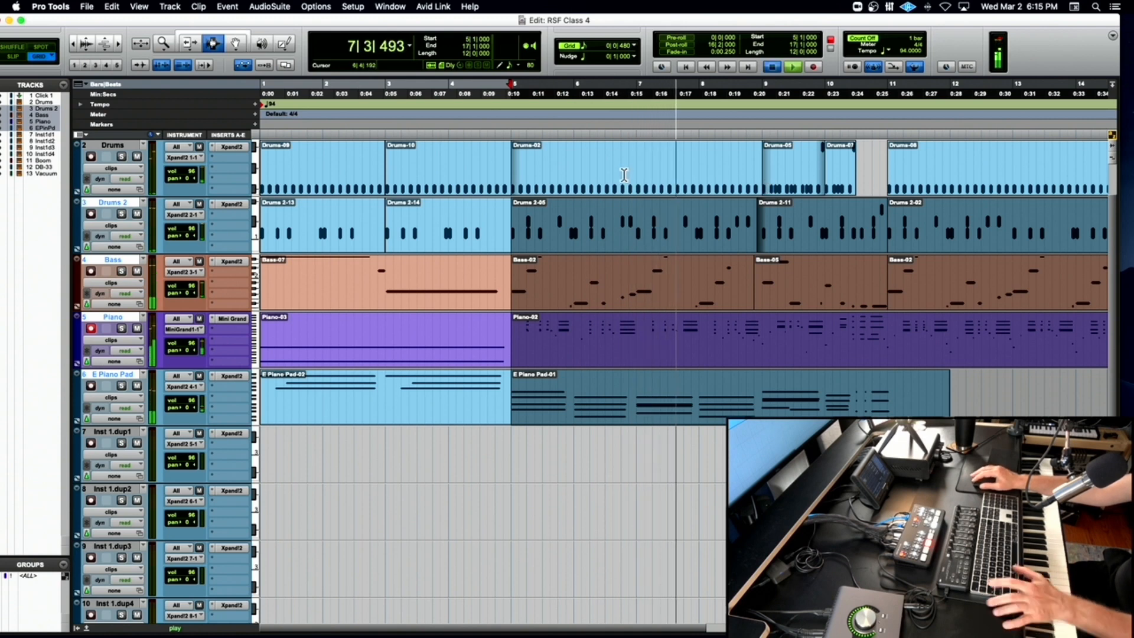
{"action": "key", "text": "space"}
{"action": "left_click", "coordinate": [600, 170], "text": "shift"}
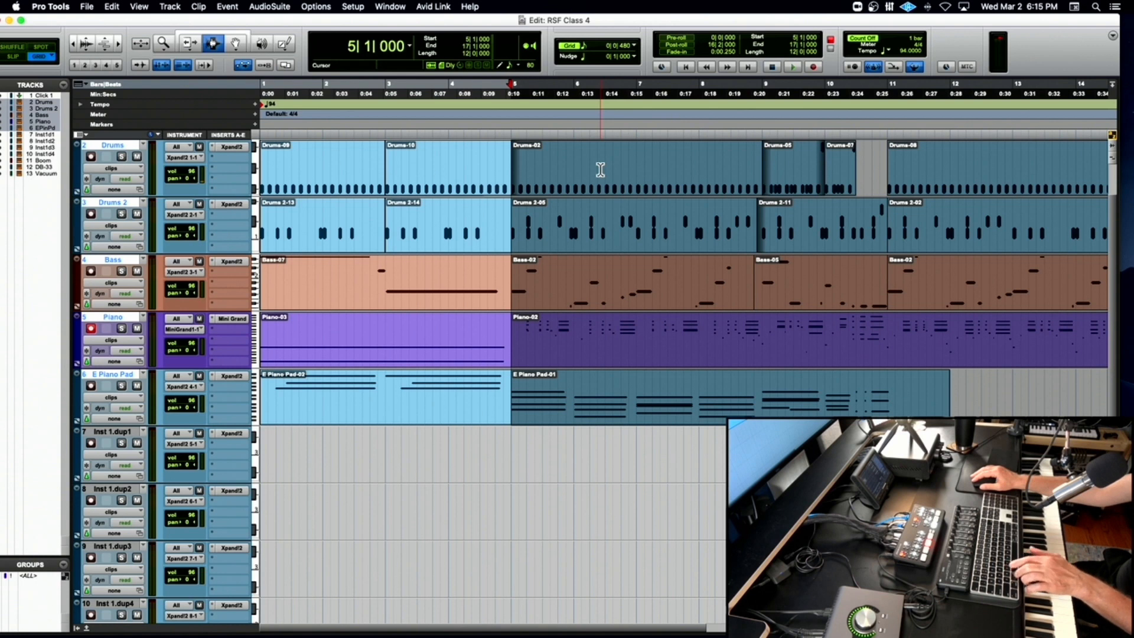
{"action": "key", "text": "space"}
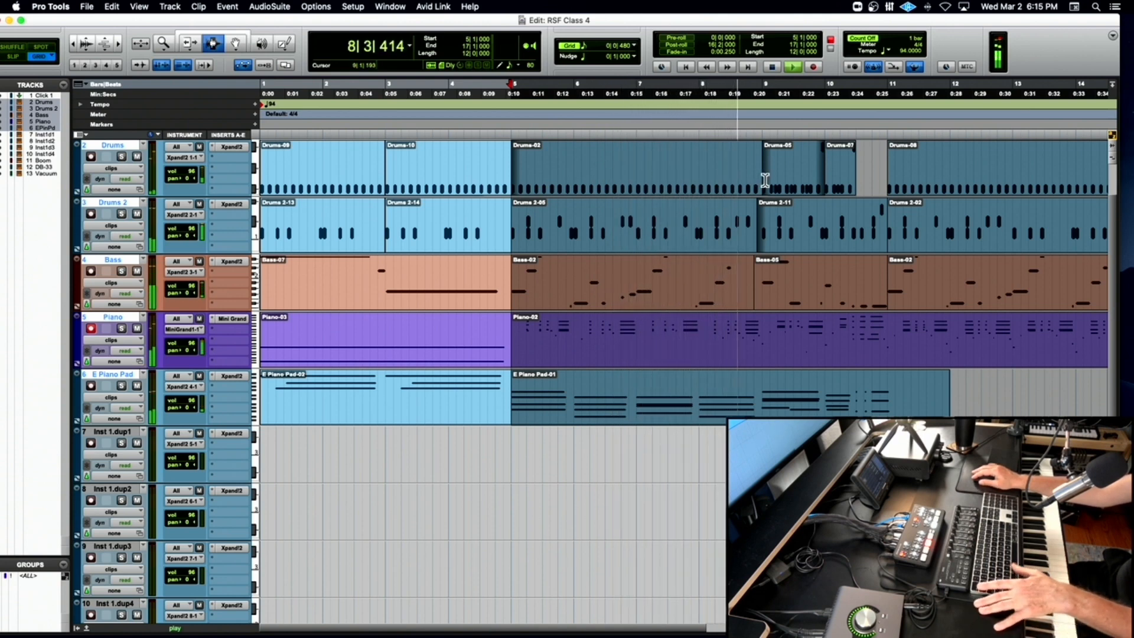
{"action": "key", "text": "space"}
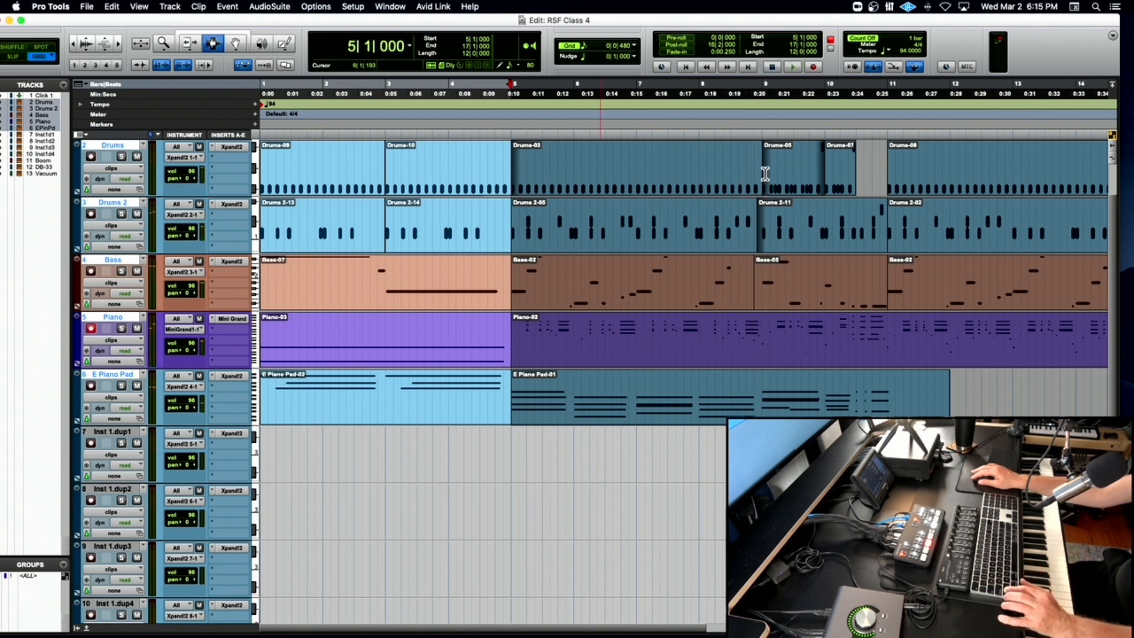
Copy the selected clips of all five tracks from bar 5 and paste them at bar 9 so bars 5 to 8 repeat.
{"action": "left_click", "coordinate": [765, 174], "text": "shift"}
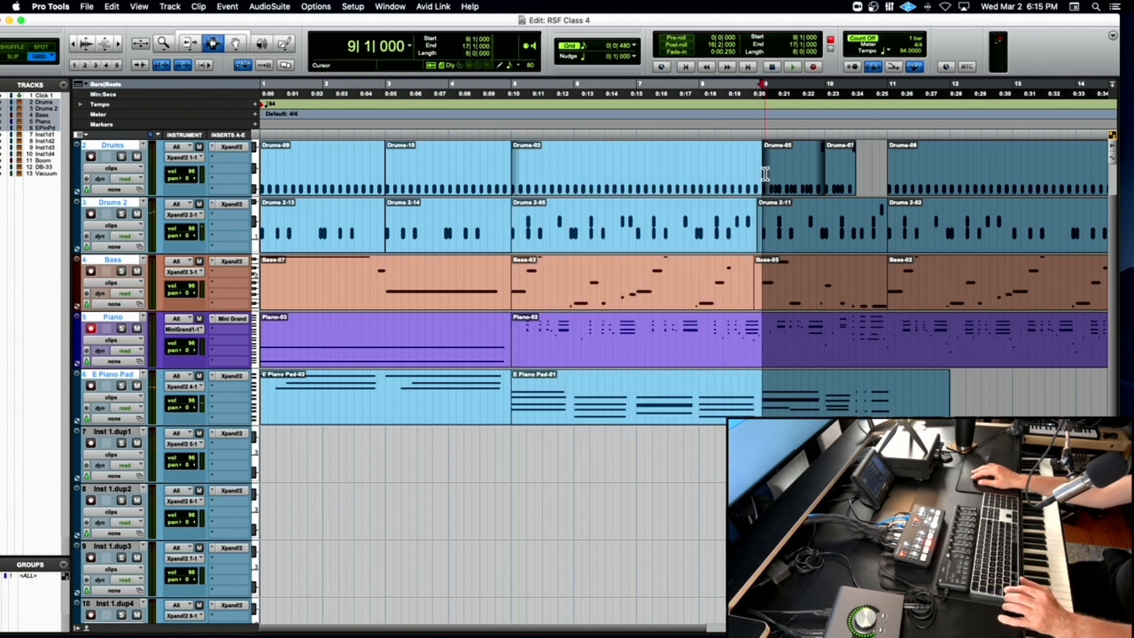
{"action": "left_click", "coordinate": [514, 169], "text": "shift"}
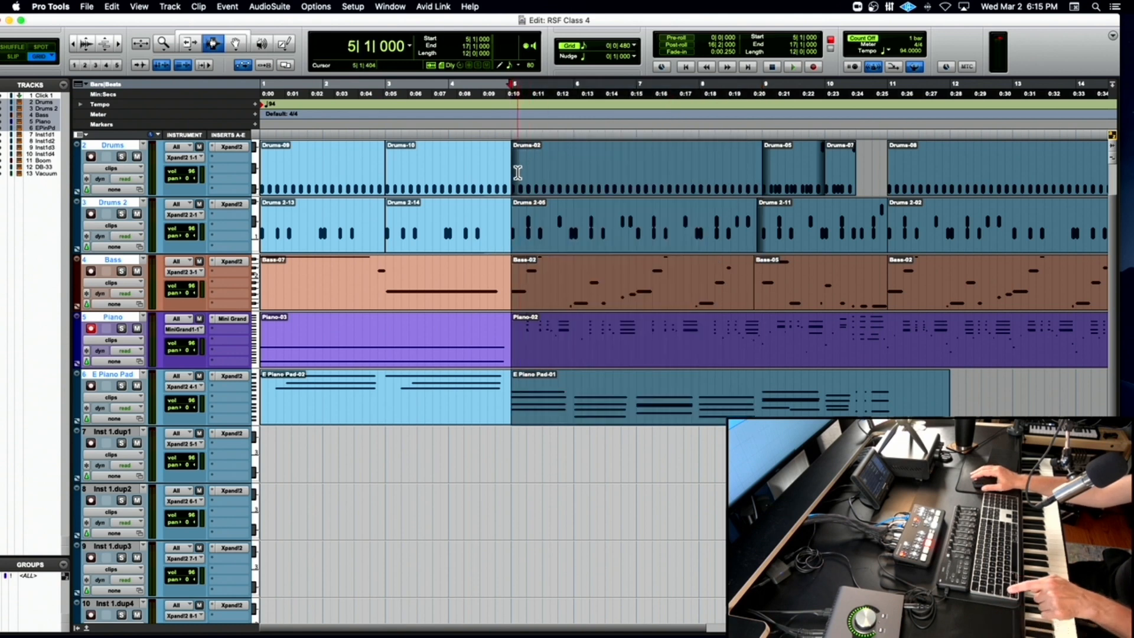
{"action": "left_click", "coordinate": [762, 170], "text": "shift"}
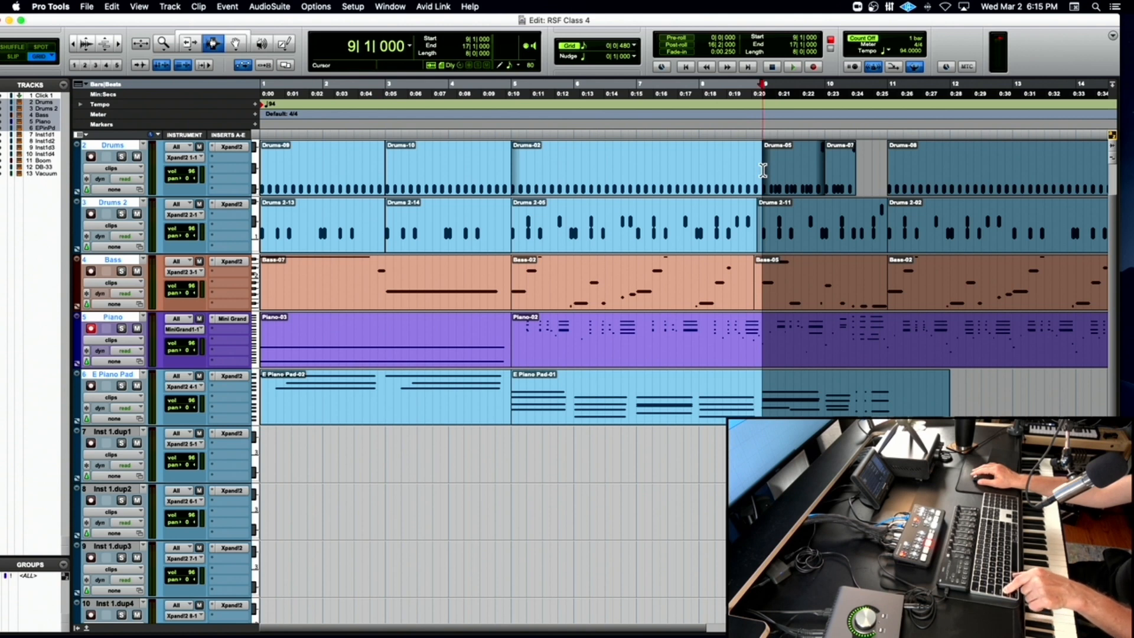
{"action": "left_click", "coordinate": [513, 168], "text": "shift"}
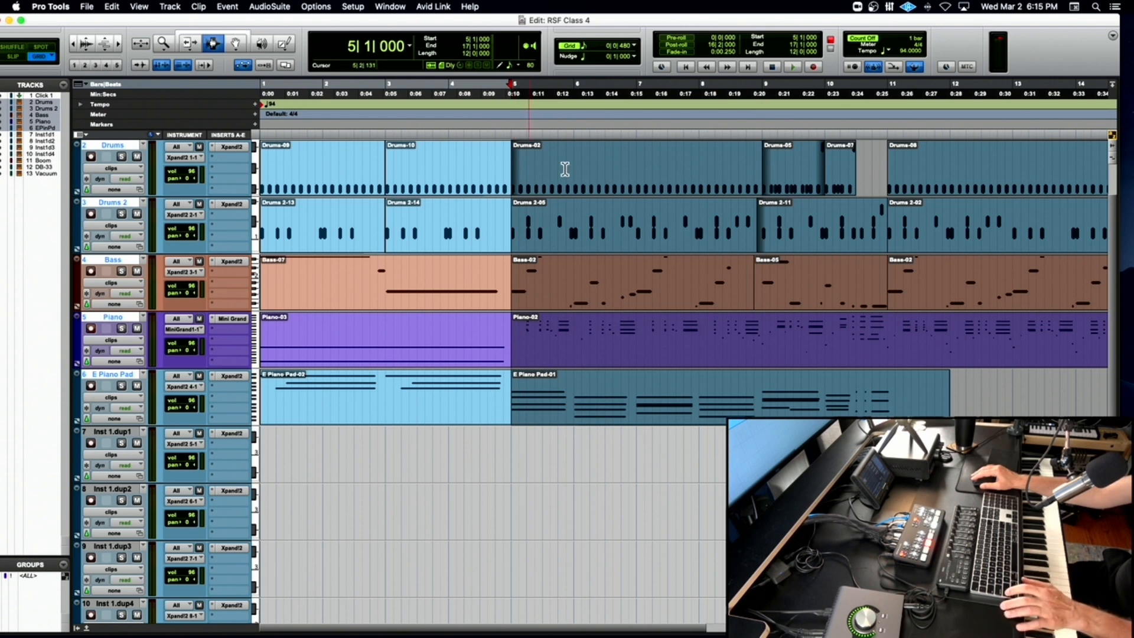
{"action": "left_click", "coordinate": [763, 173], "text": "shift"}
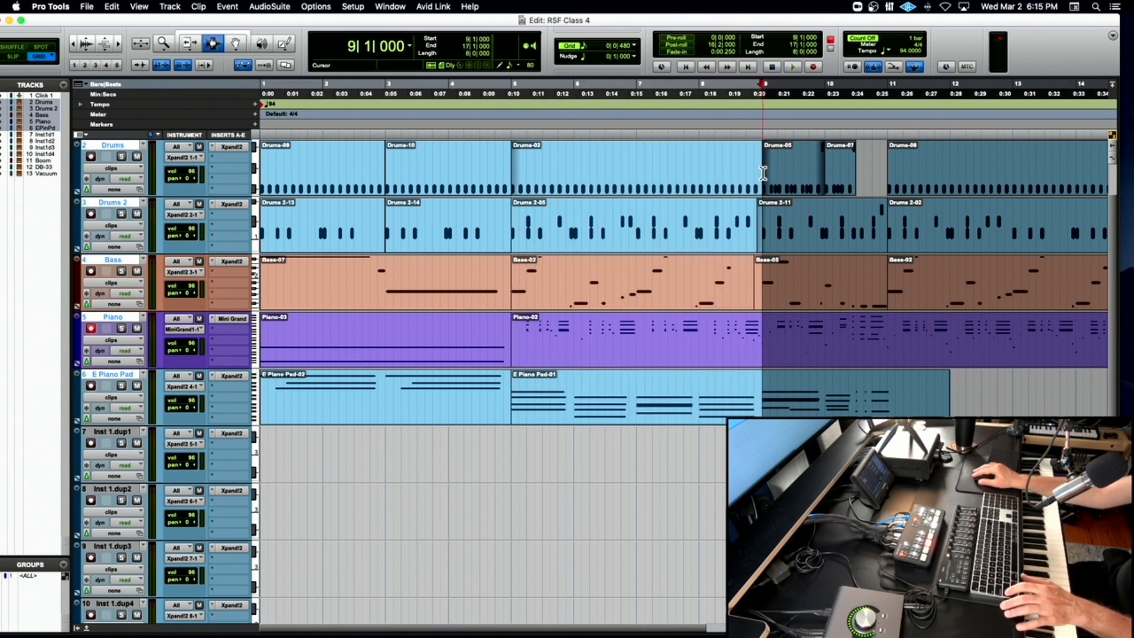
{"action": "key", "text": "super+v"}
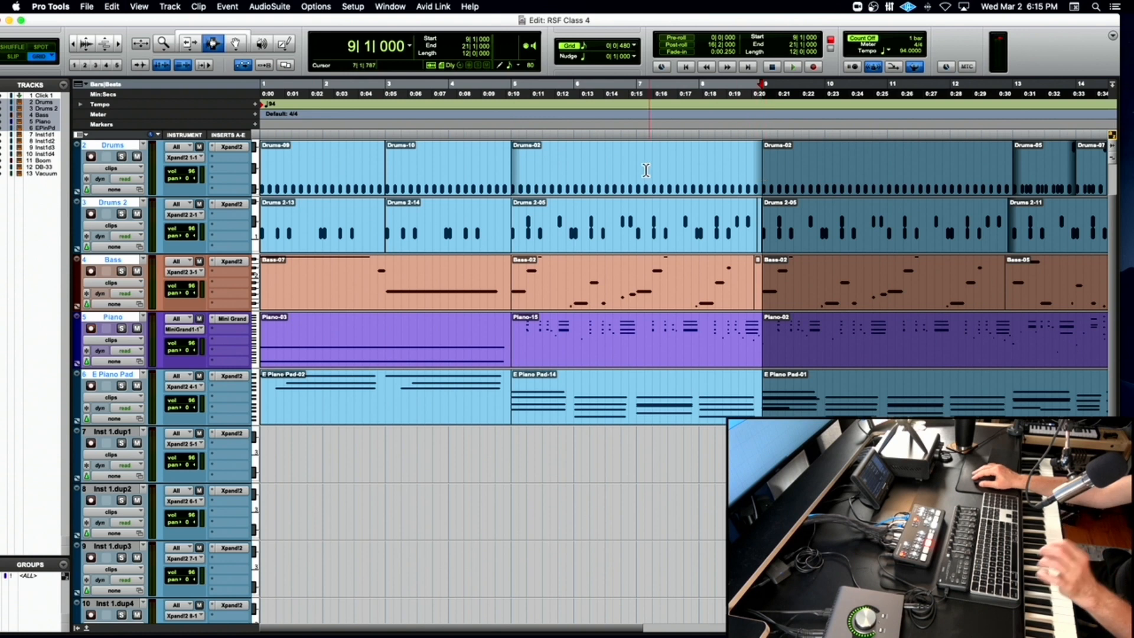
Play from just before bar 5 to check the transition into the repeated section at bar 9.
{"action": "left_click", "coordinate": [506, 172]}
{"action": "scroll", "coordinate": [506, 172], "scroll_direction": "down", "scroll_amount": 2}
{"action": "key", "text": "space"}
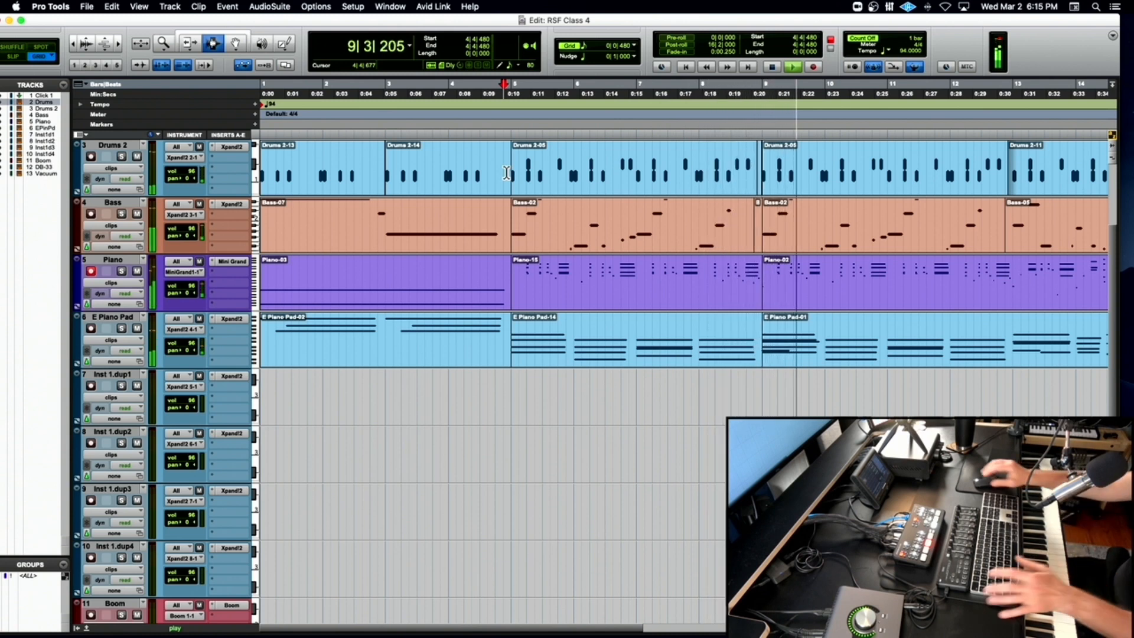
{"action": "key", "text": "space"}
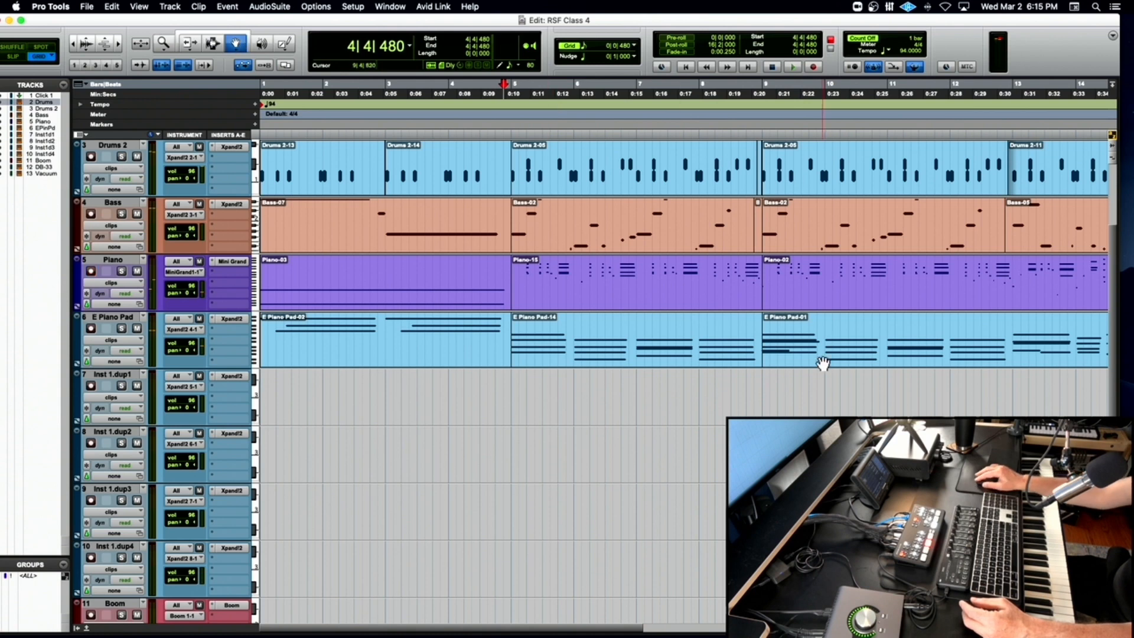
Open the E Piano Pad clip at bar 9 for note editing and delete the two stray notes at its start.
{"action": "left_click", "coordinate": [782, 360]}
{"action": "double_click", "coordinate": [782, 360]}
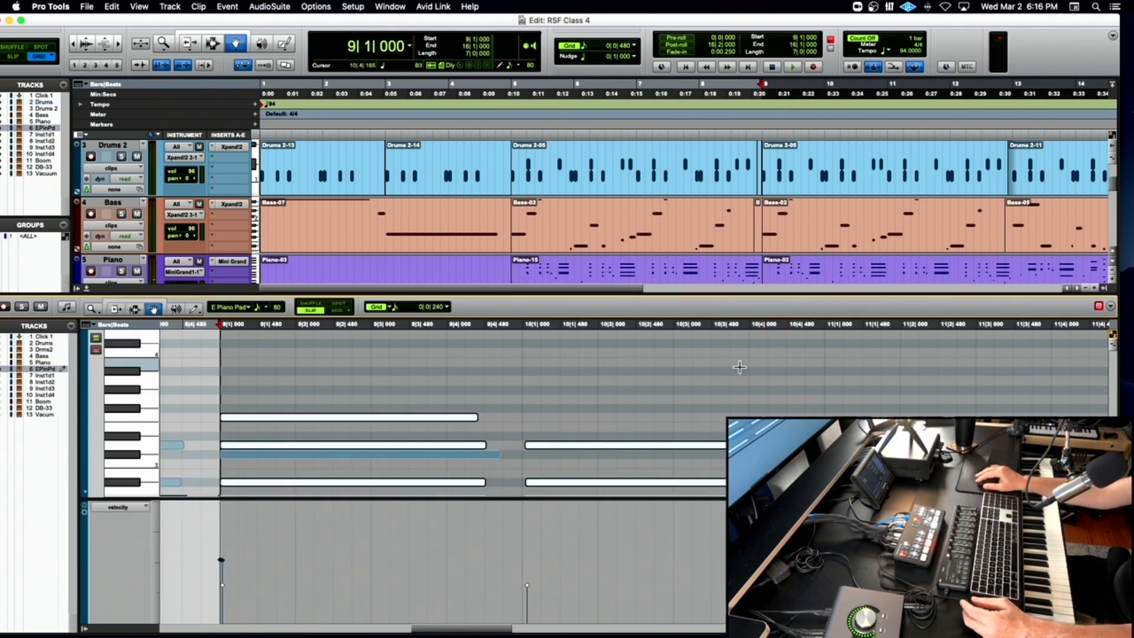
{"action": "scroll", "coordinate": [614, 386], "scroll_direction": "down", "scroll_amount": 3}
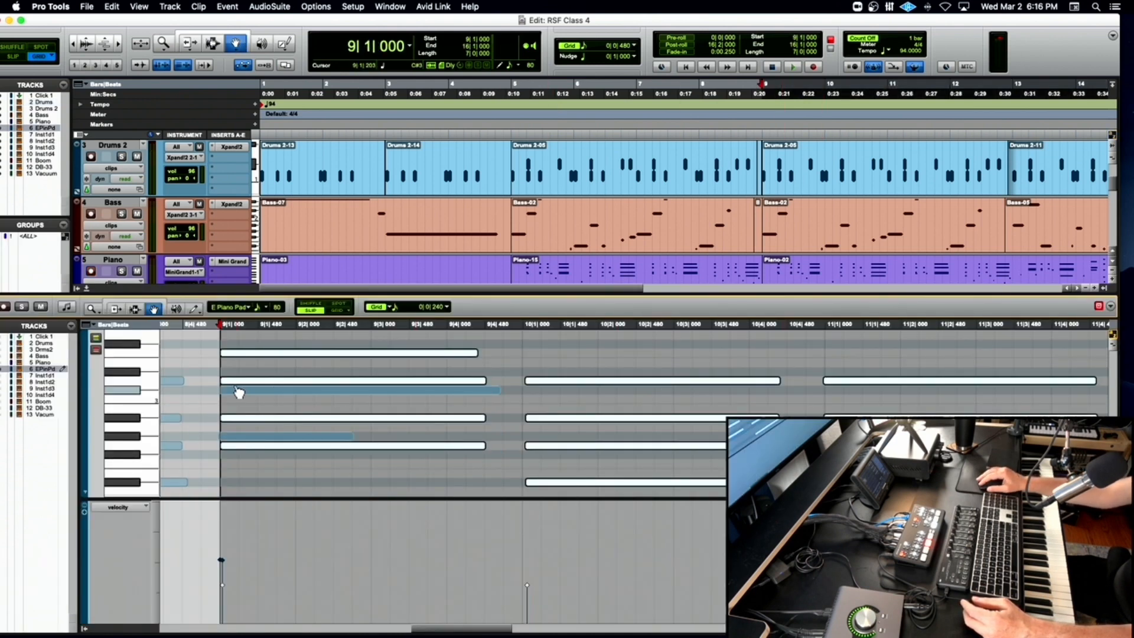
{"action": "left_click_drag", "start_coordinate": [210, 387], "coordinate": [233, 392]}
{"action": "key", "text": "Delete"}
{"action": "left_click", "coordinate": [240, 437]}
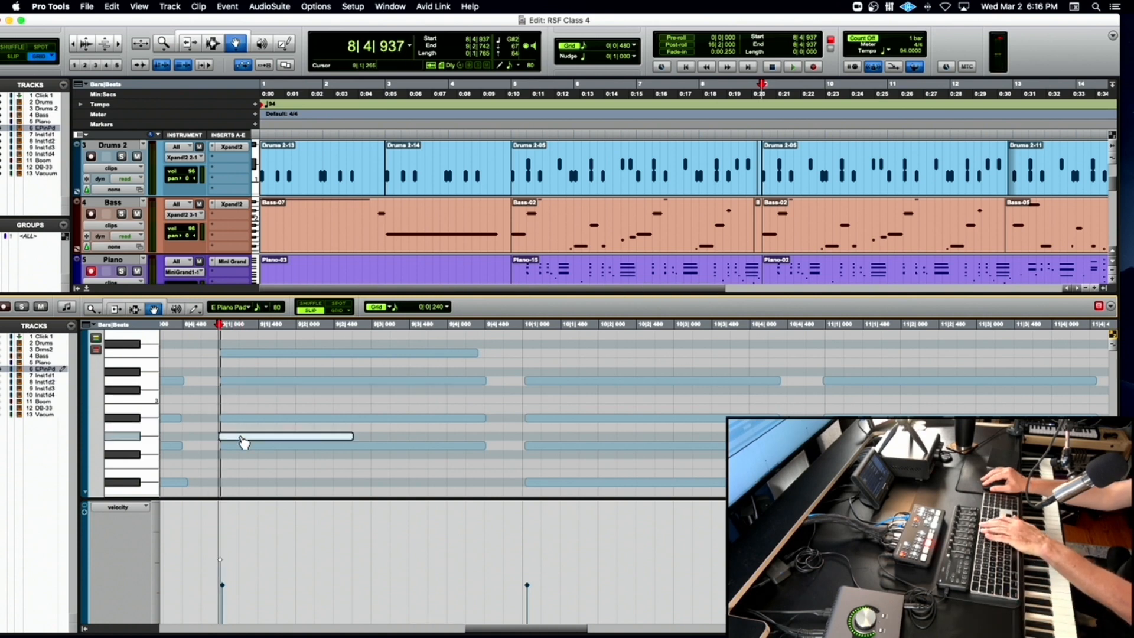
{"action": "key", "text": "Delete"}
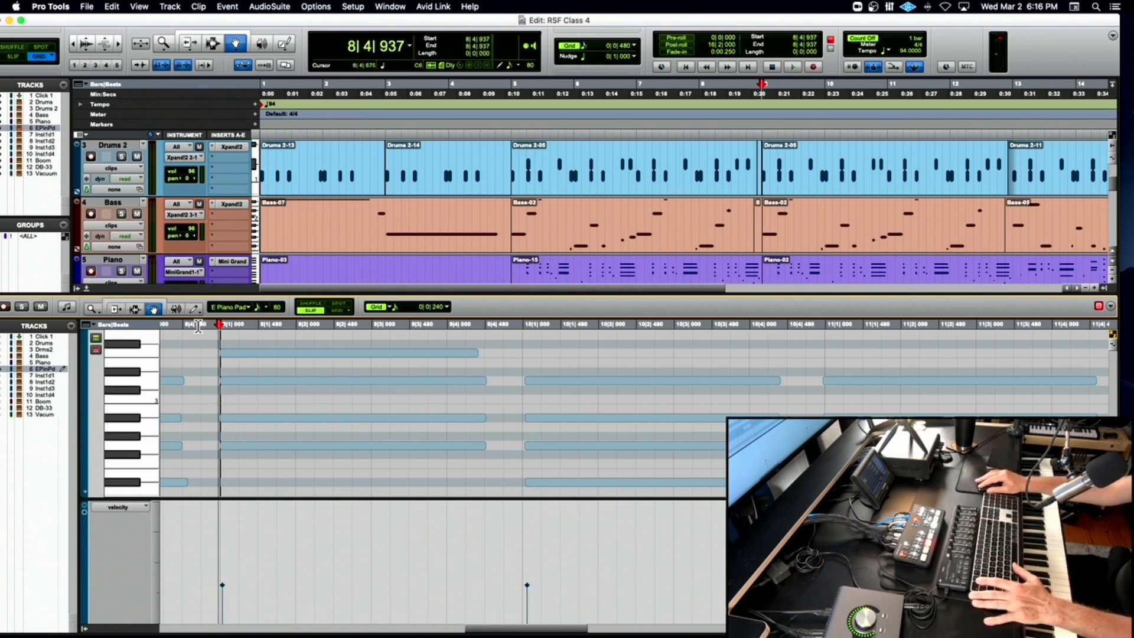
Play from just before bar 9 to check the cleaned pad transition, returning to the full track view during playback.
{"action": "key", "text": "space"}
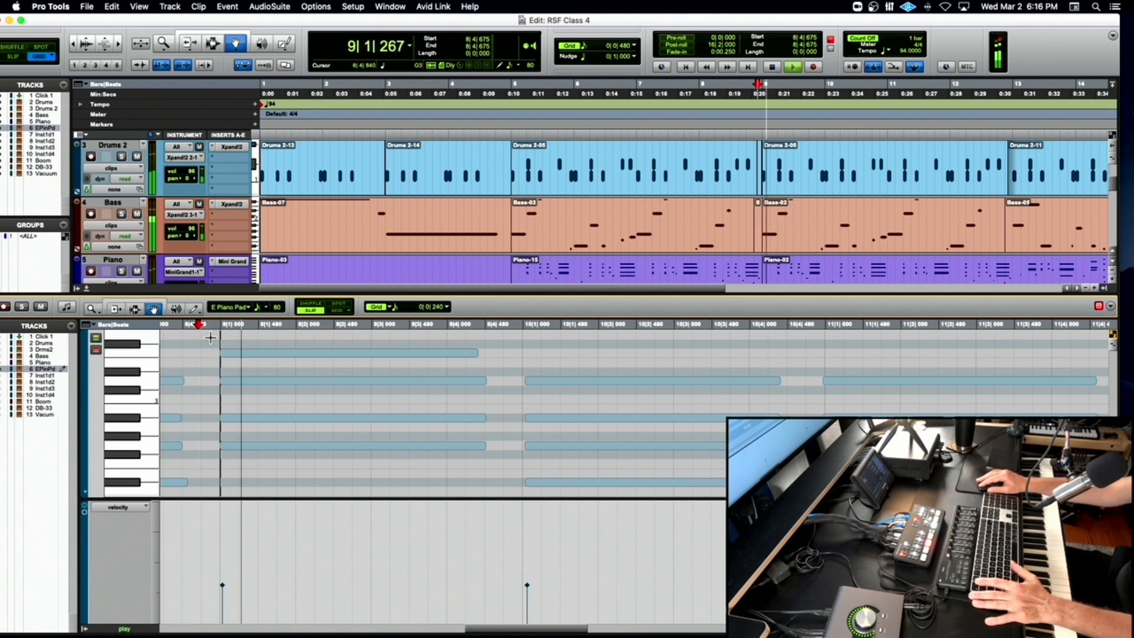
{"action": "key", "text": "super+bracketleft"}
{"action": "key", "text": "super+bracketleft"}
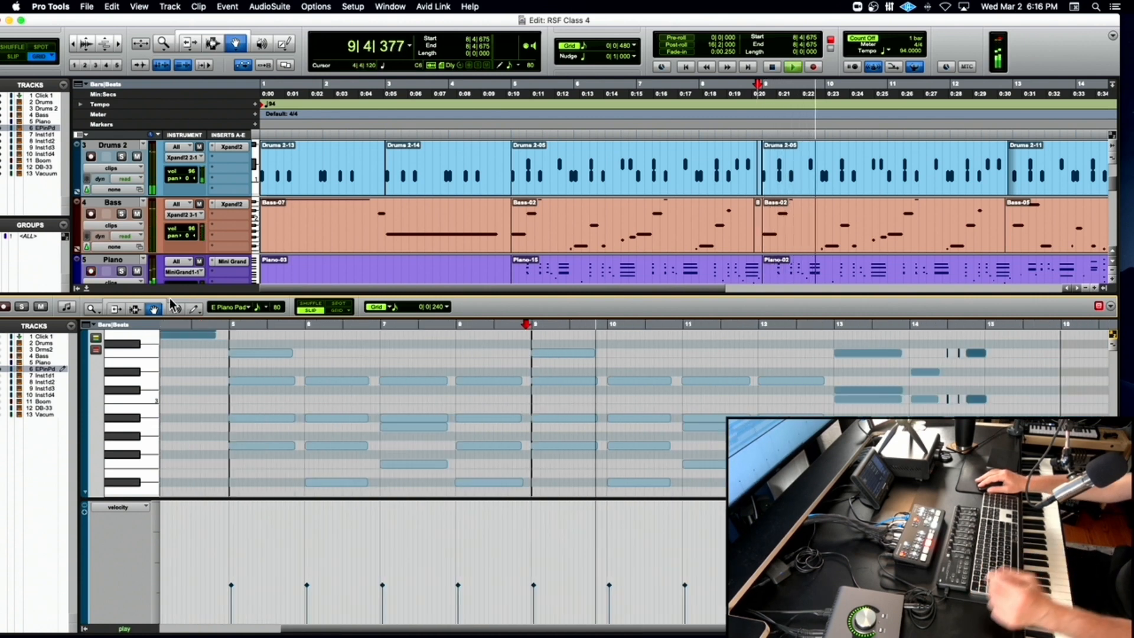
{"action": "left_click", "coordinate": [86, 290]}
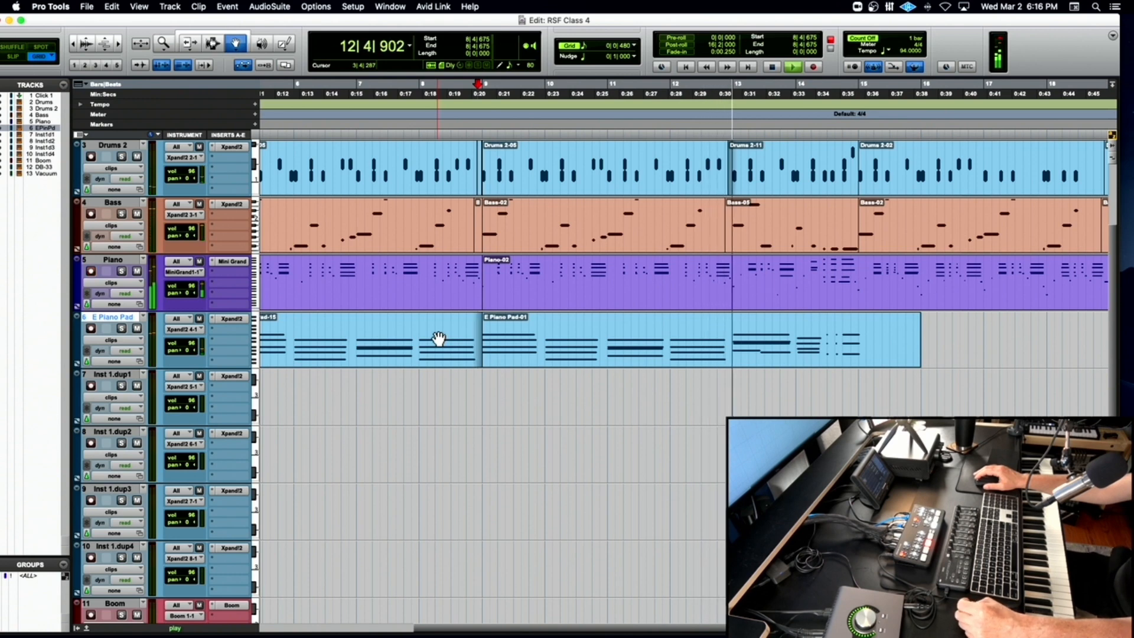
{"action": "key", "text": "r"}
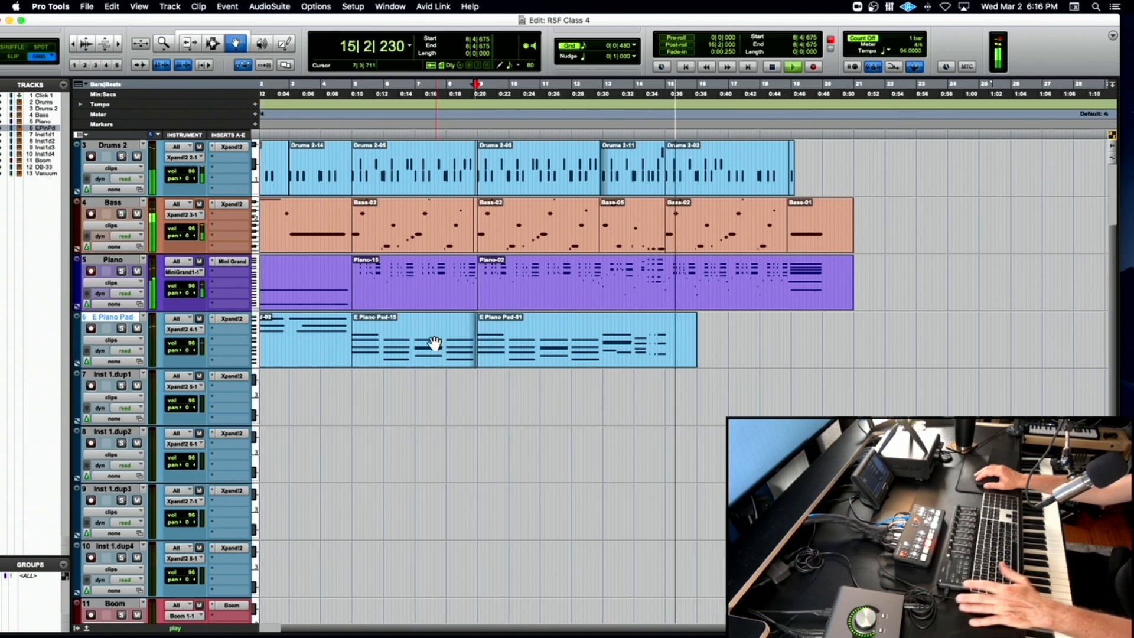
{"action": "key", "text": "space"}
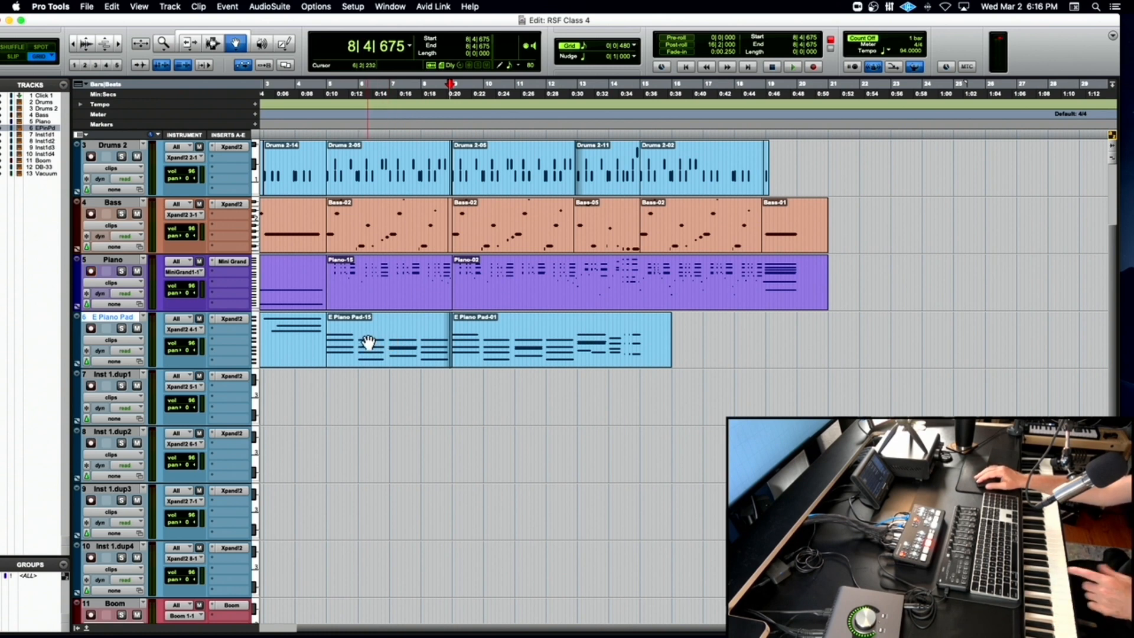
{"action": "left_click", "coordinate": [366, 339]}
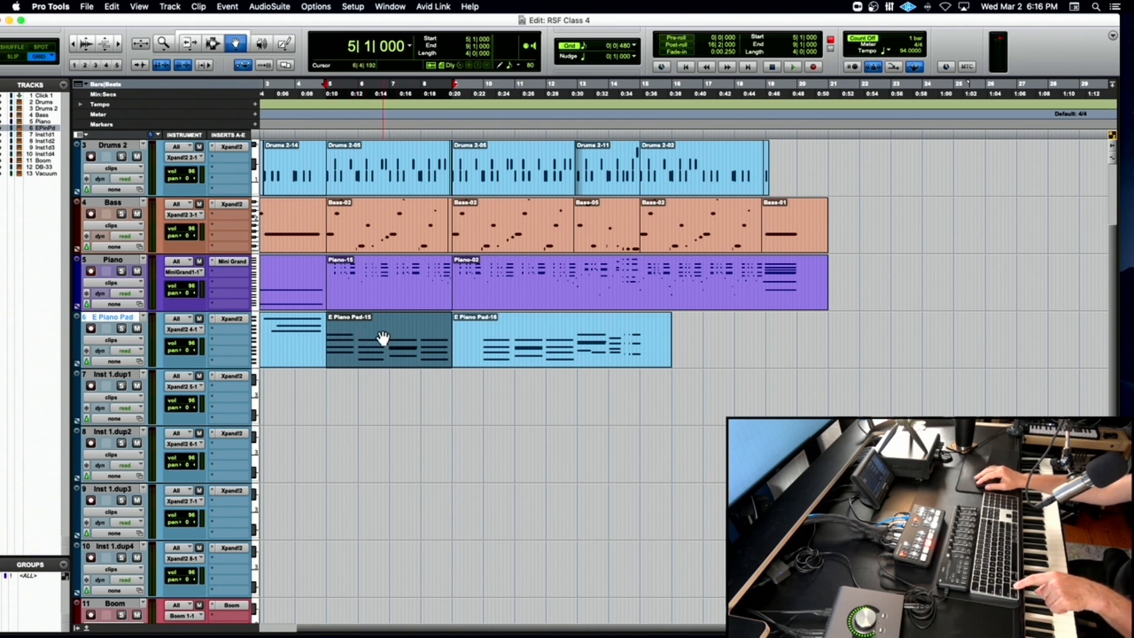
{"action": "left_click_drag", "start_coordinate": [381, 337], "coordinate": [692, 354]}
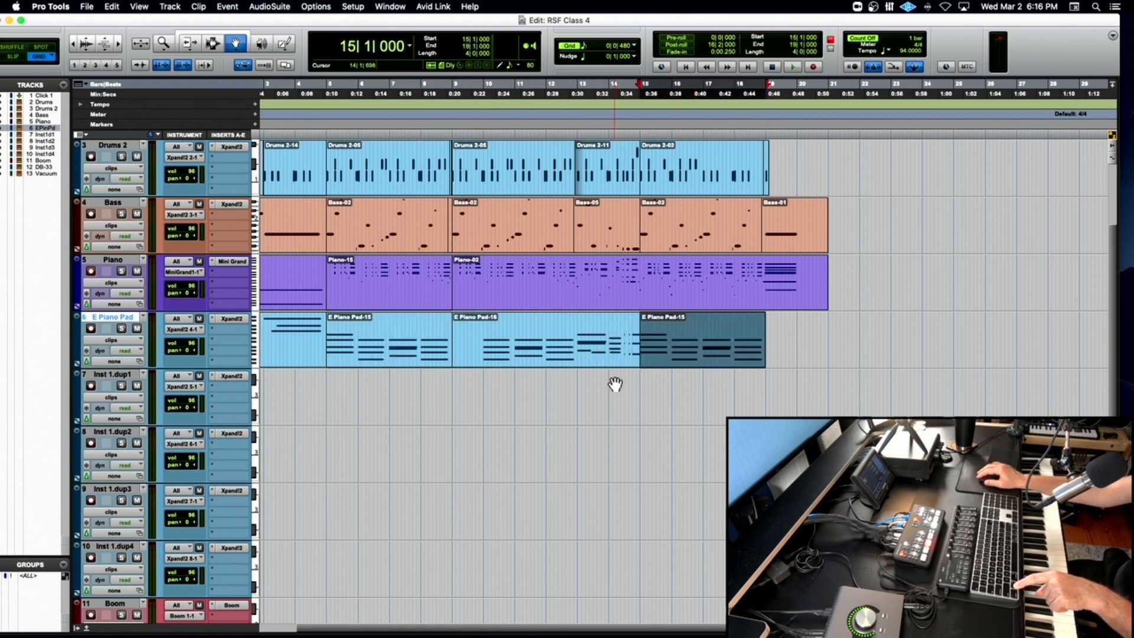
{"action": "key", "text": "super+z"}
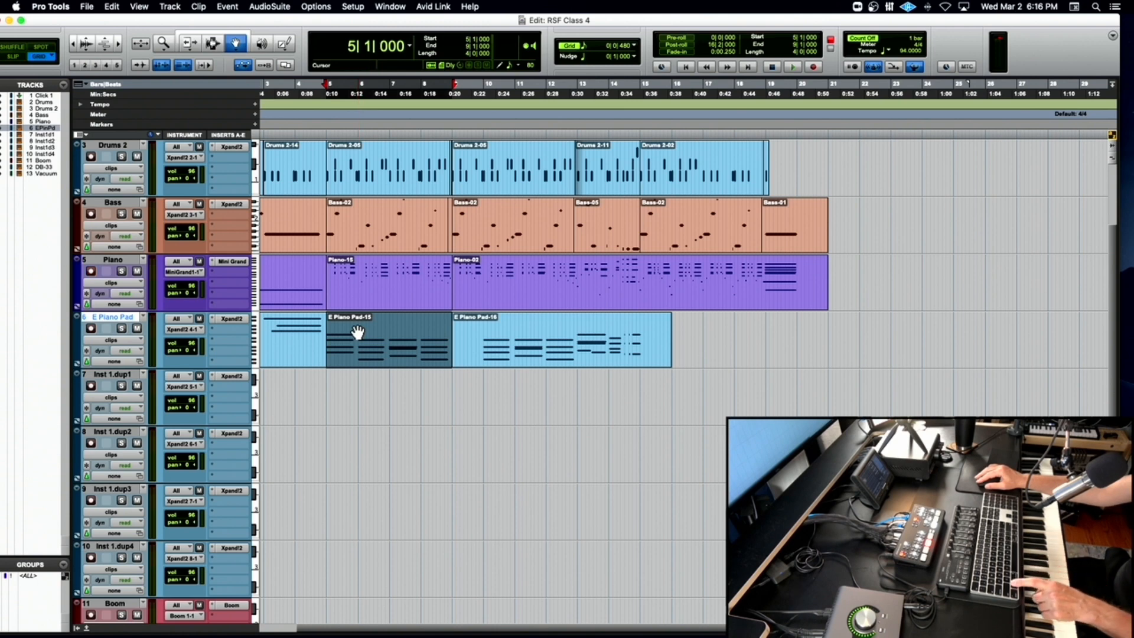
Copy the E Piano Pad clip of bars 5 to 8 to bar 15 and audition from bars 15 and 19.
{"action": "left_click_drag", "start_coordinate": [358, 332], "coordinate": [672, 340]}
{"action": "key", "text": "space"}
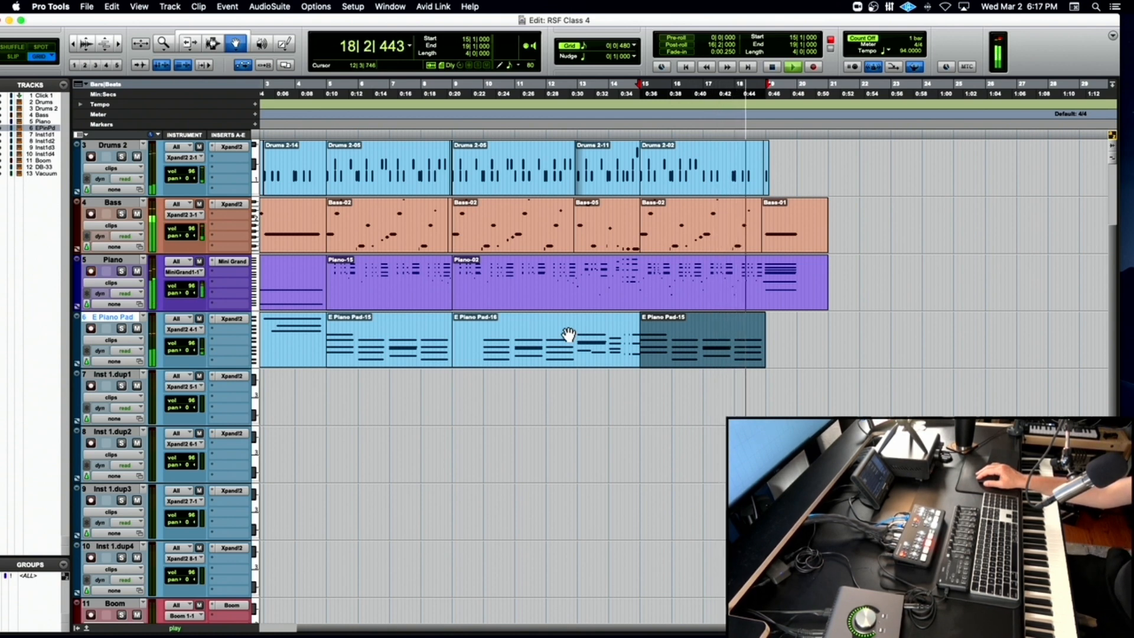
{"action": "key", "text": "space"}
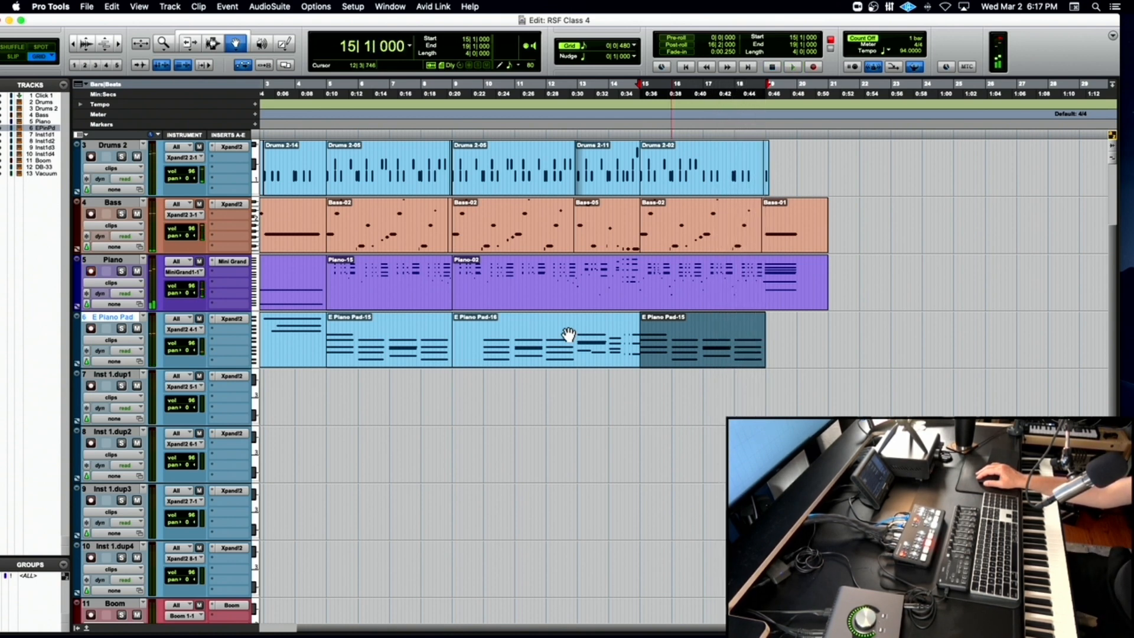
{"action": "left_click", "coordinate": [765, 126]}
{"action": "key", "text": "space"}
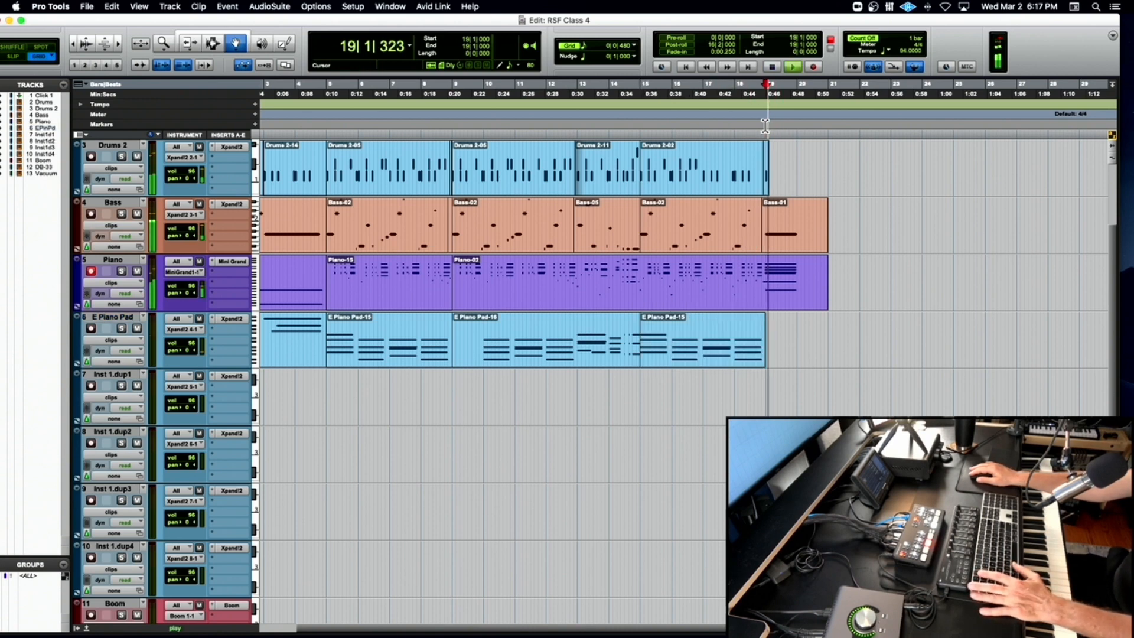
{"action": "key", "text": "space"}
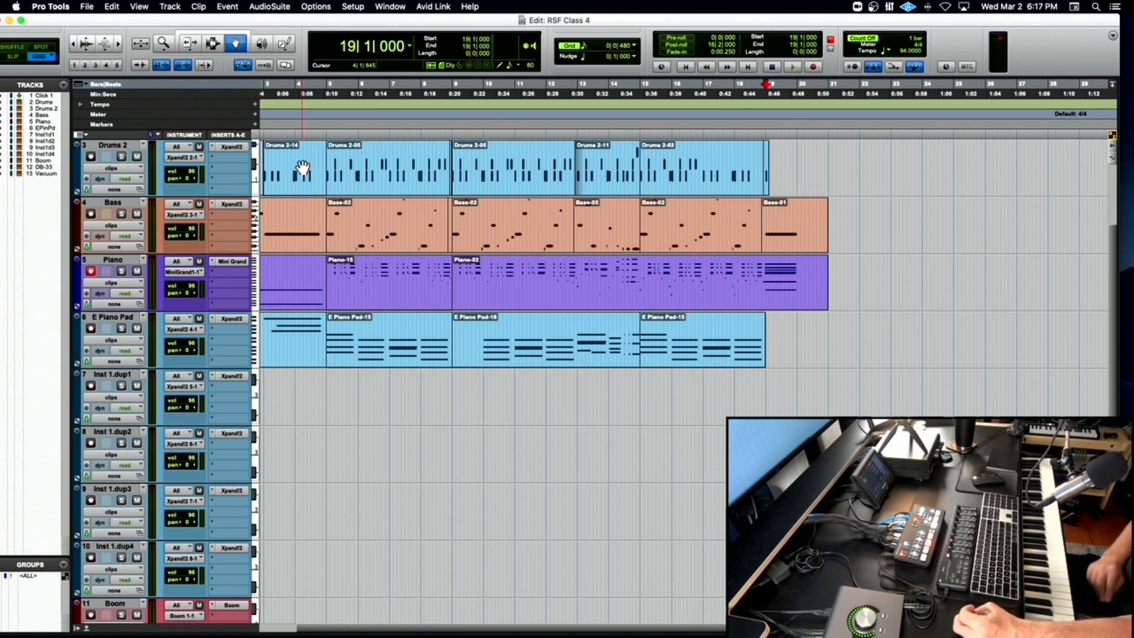
Return to the start of the song and play the intro and first main section through to bar 9.
{"action": "key", "text": "shift+Return"}
{"action": "key", "text": "Return"}
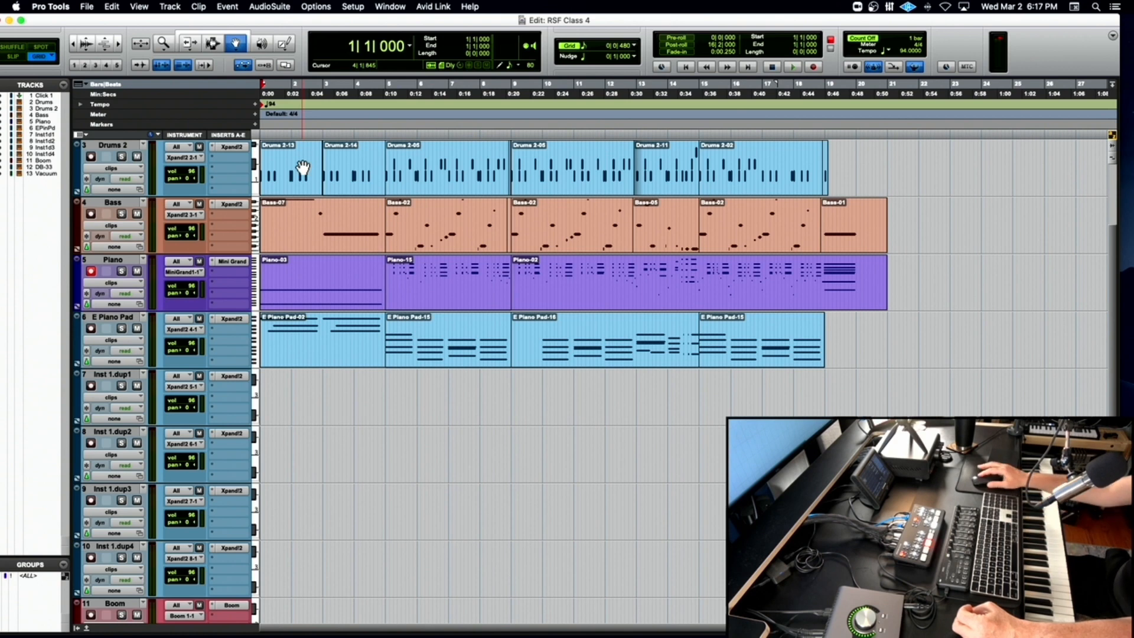
{"action": "scroll", "coordinate": [303, 168], "scroll_direction": "up", "scroll_amount": 3}
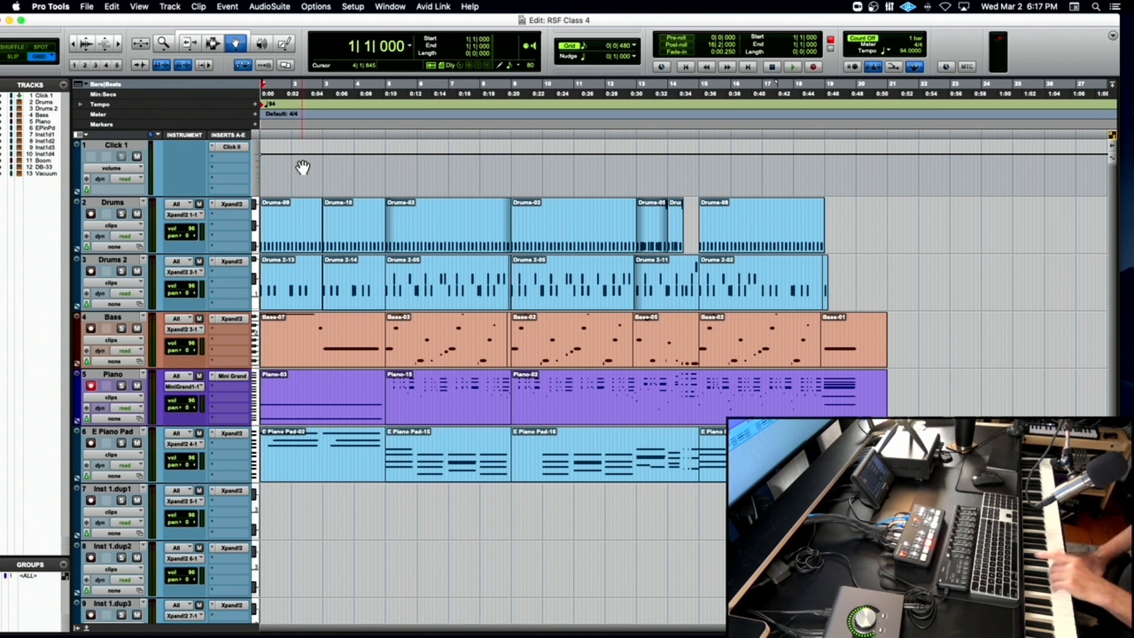
{"action": "key", "text": "space"}
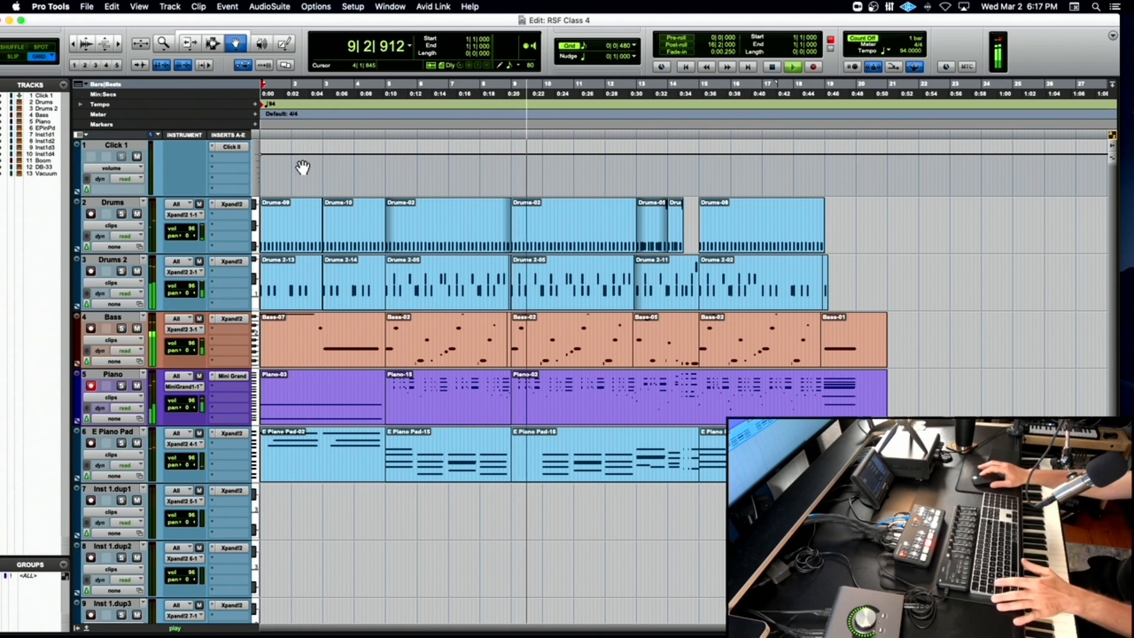
{"action": "key", "text": "space"}
{"action": "scroll", "coordinate": [302, 170], "scroll_direction": "down", "scroll_amount": 5}
{"action": "scroll", "coordinate": [304, 171], "scroll_direction": "up", "scroll_amount": 4}
{"action": "scroll", "coordinate": [374, 232], "scroll_direction": "up", "scroll_amount": 1}
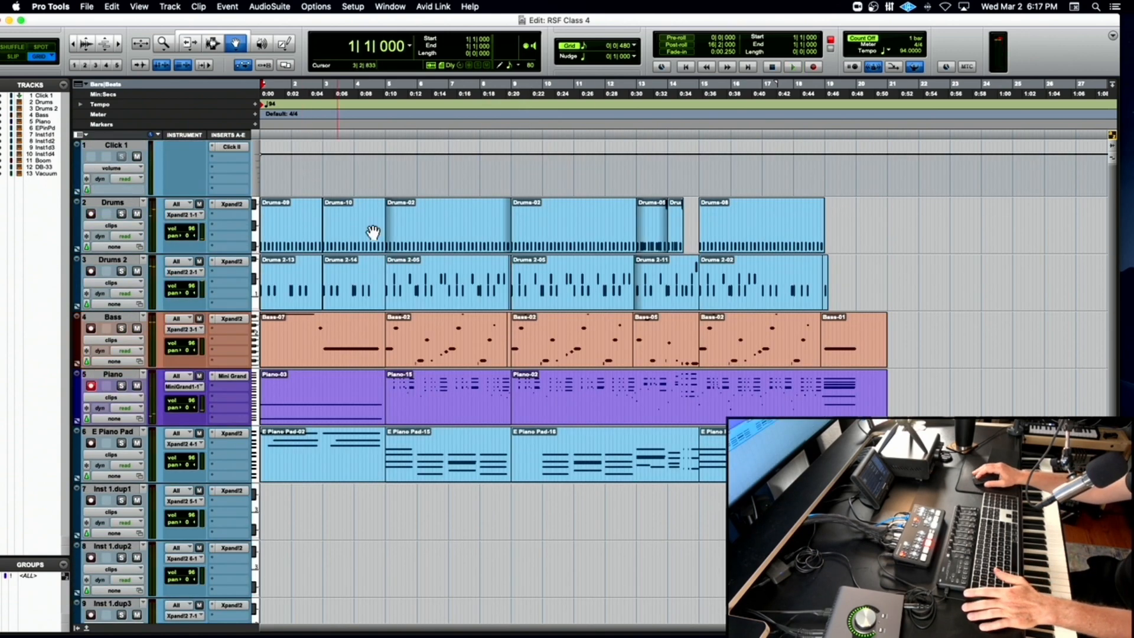
Play from the last beat of bar 8 through to bar 19 to review the rest of the arrangement.
{"action": "left_click", "coordinate": [510, 127]}
{"action": "key", "text": "space"}
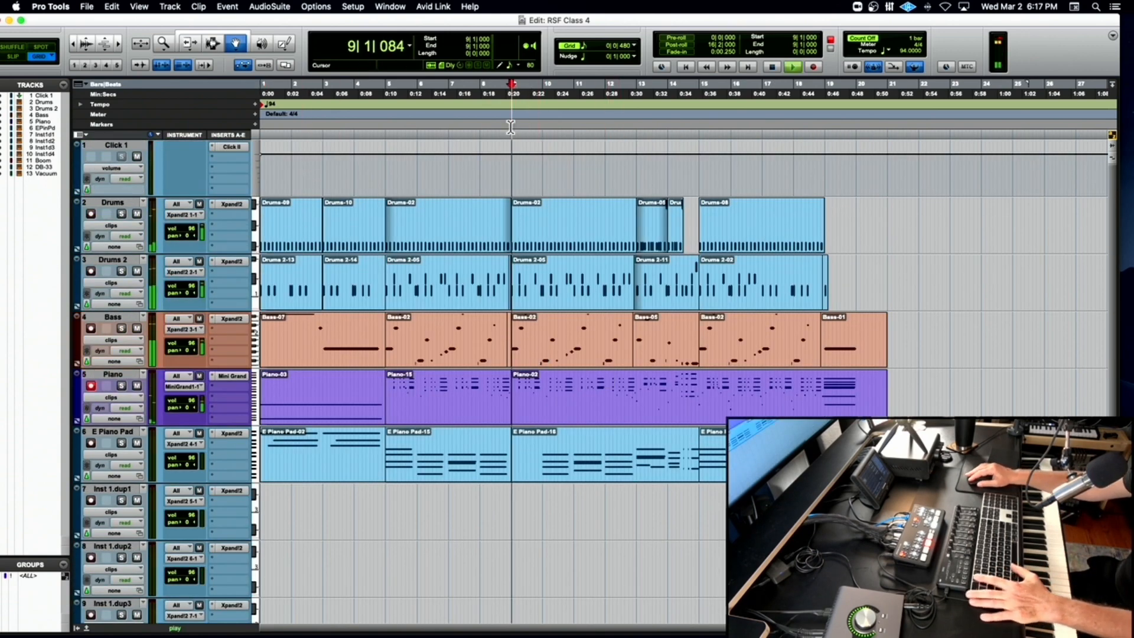
{"action": "left_click", "coordinate": [502, 125]}
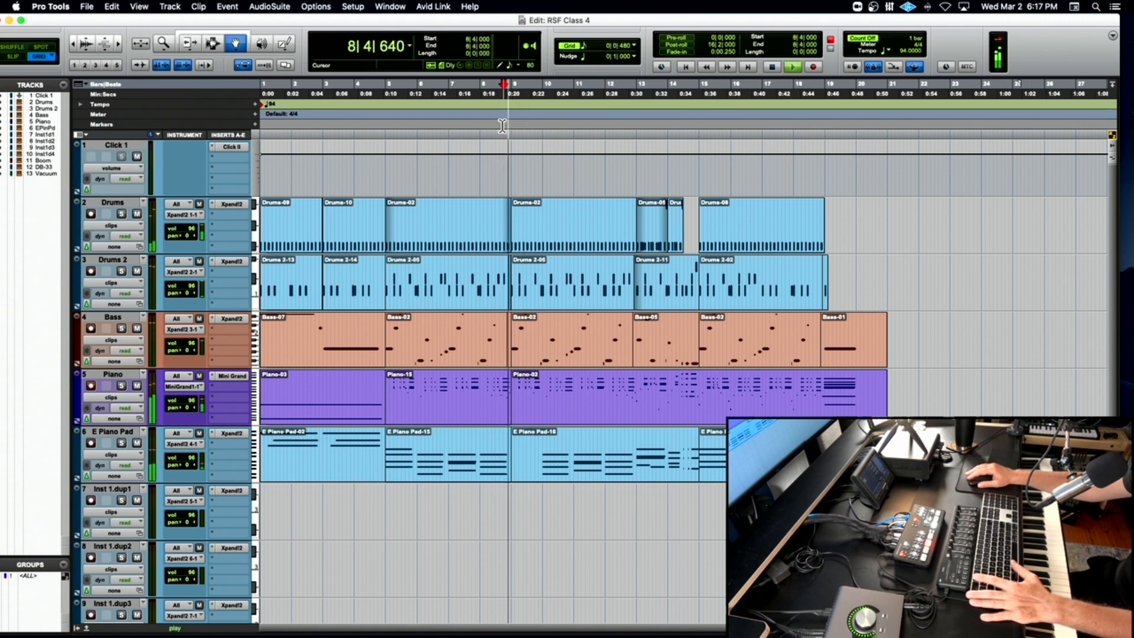
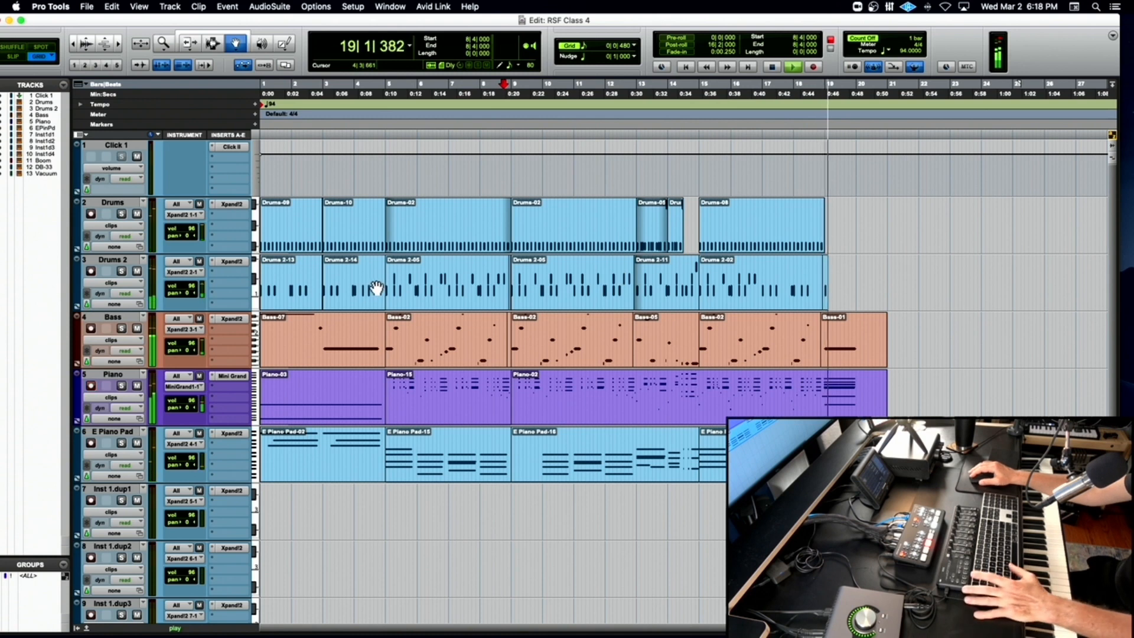
{"action": "key", "text": "space"}
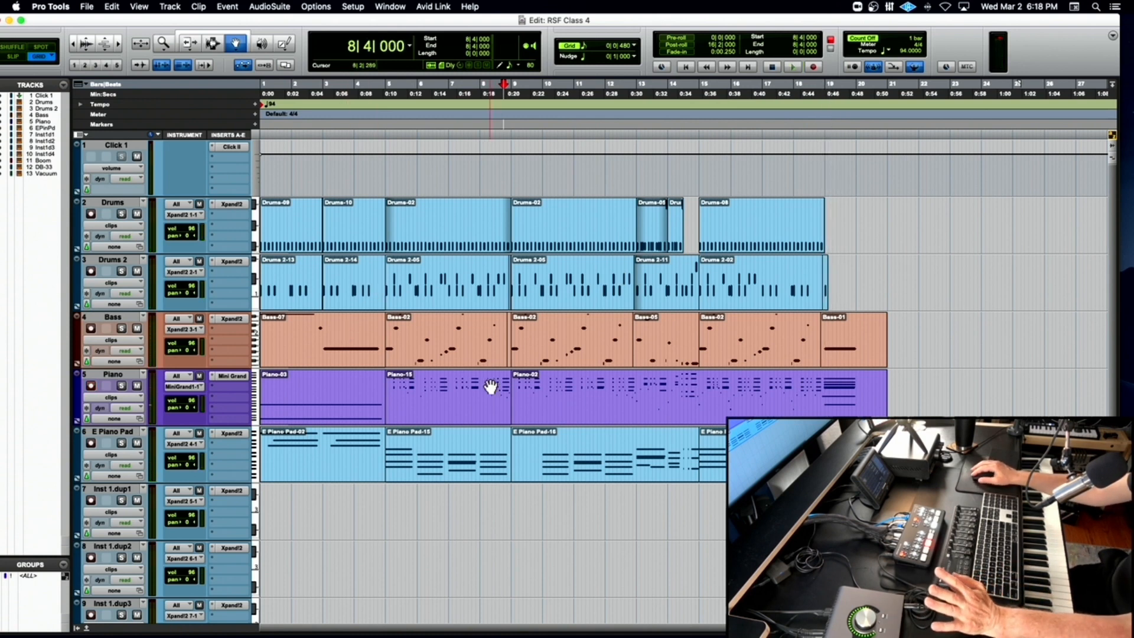
Set the Piano track's MIDI volume to 70, and reduce it to 62 while playing from bar 5.
{"action": "left_click", "coordinate": [462, 399]}
{"action": "scroll", "coordinate": [462, 399], "scroll_direction": "down", "scroll_amount": 2}
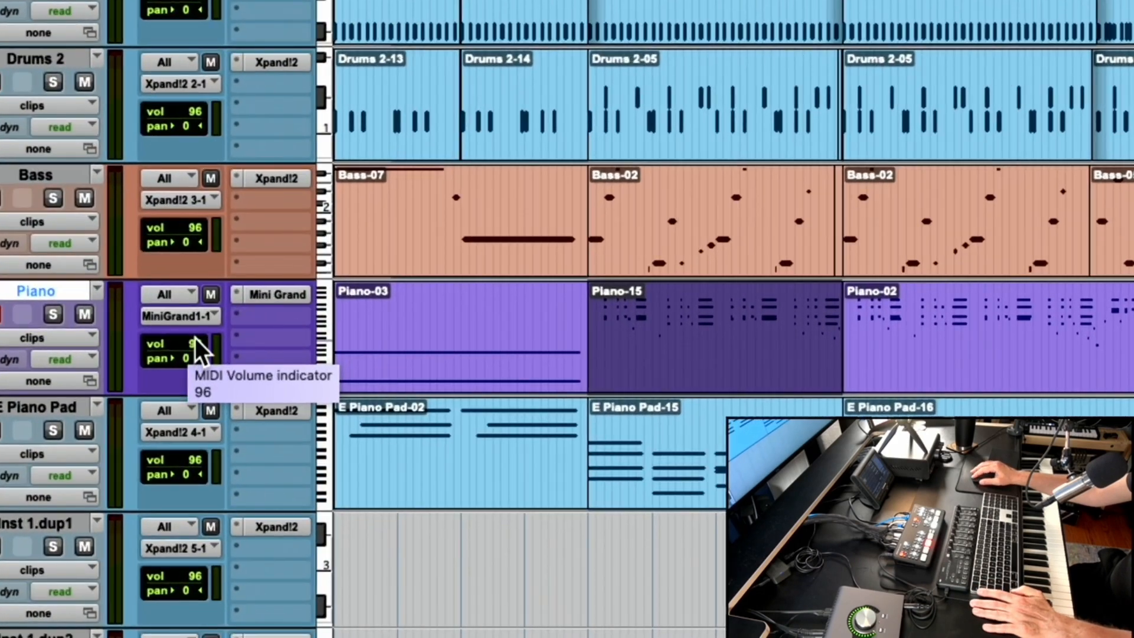
{"action": "left_click", "coordinate": [187, 342]}
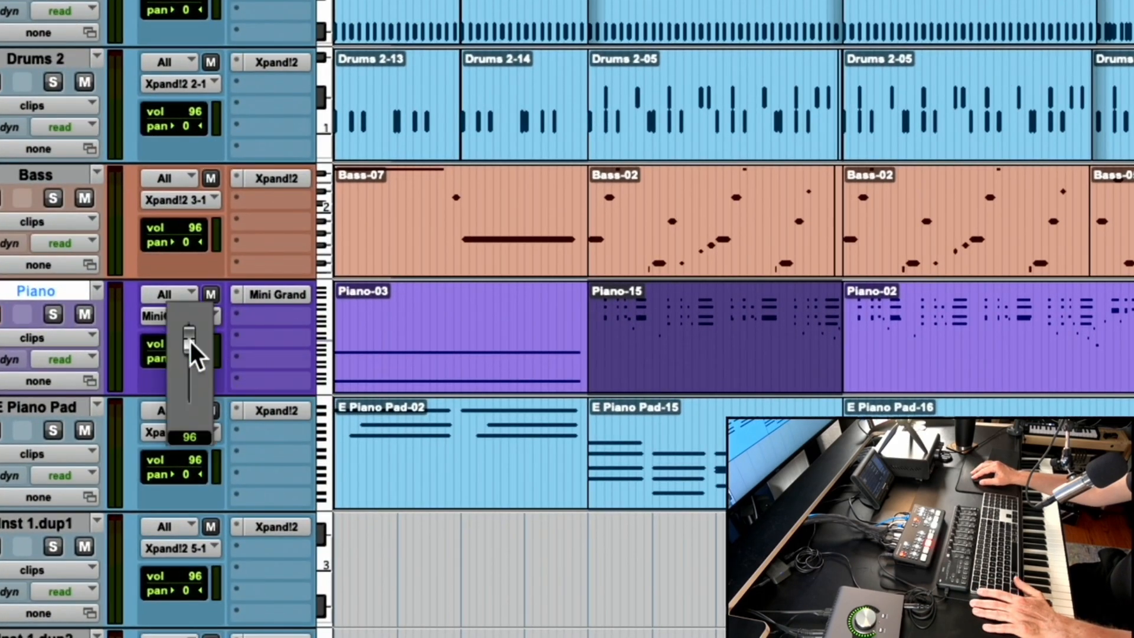
{"action": "left_click_drag", "start_coordinate": [190, 341], "coordinate": [193, 359]}
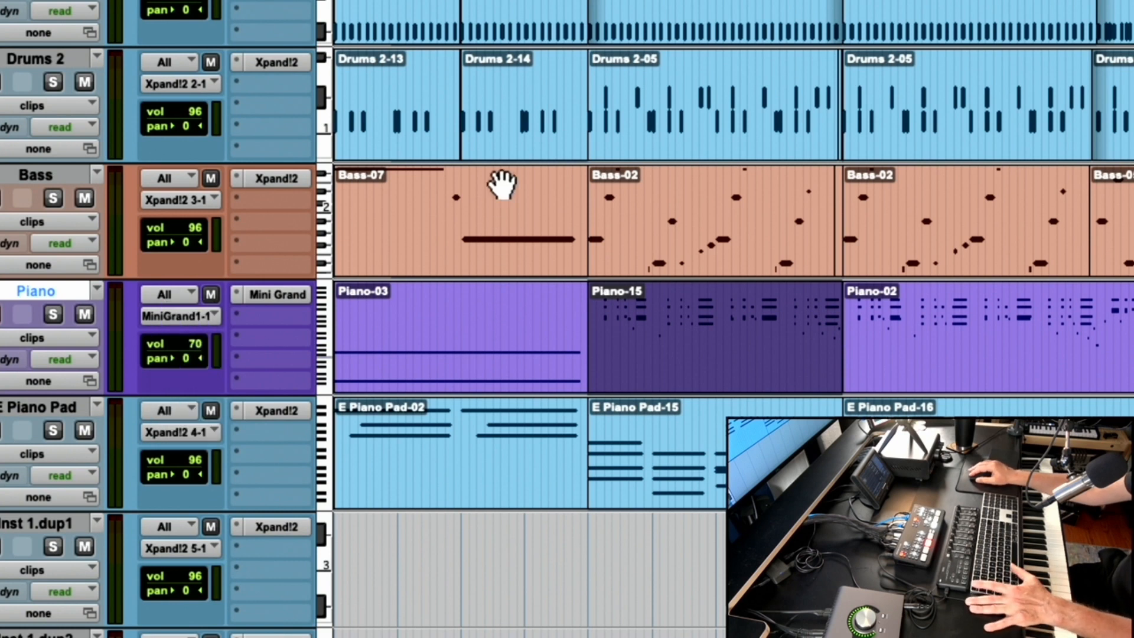
{"action": "key", "text": "space"}
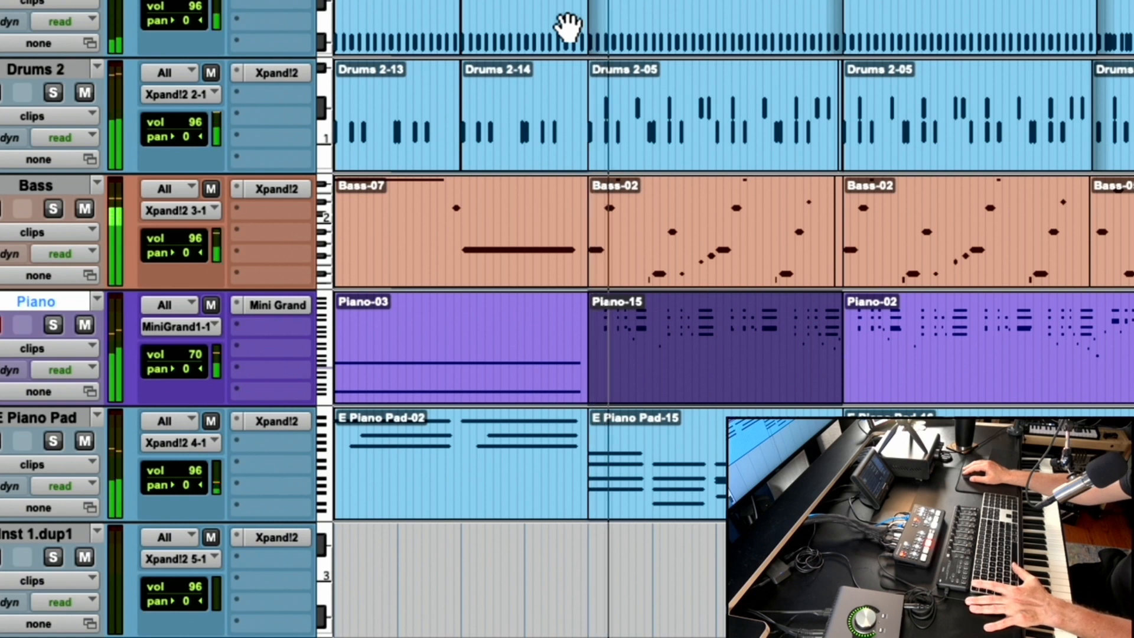
{"action": "left_click_drag", "start_coordinate": [195, 353], "coordinate": [196, 354]}
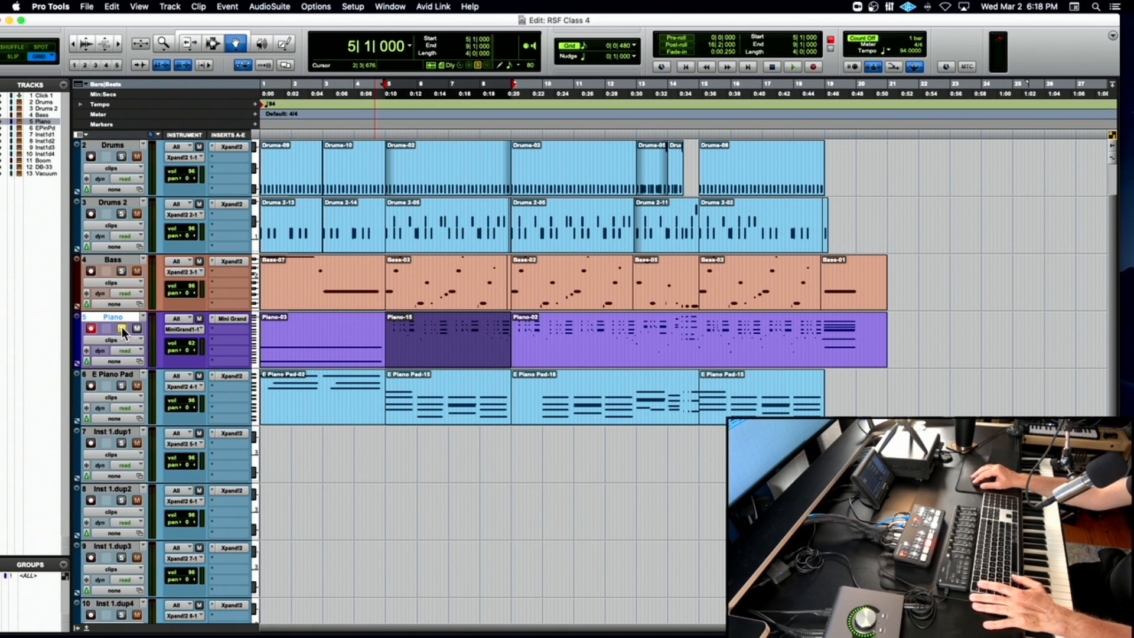
Solo the E Piano Pad alongside the Piano, play from bar 5 and set the Piano's MIDI volume to 60.
{"action": "left_click", "coordinate": [121, 386]}
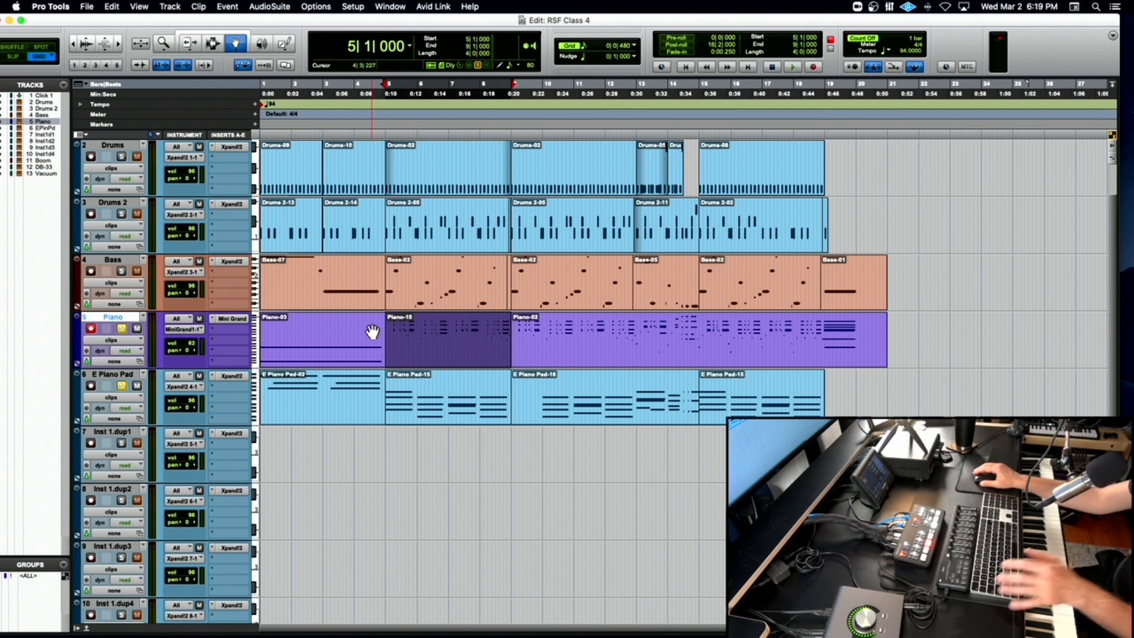
{"action": "key", "text": "space"}
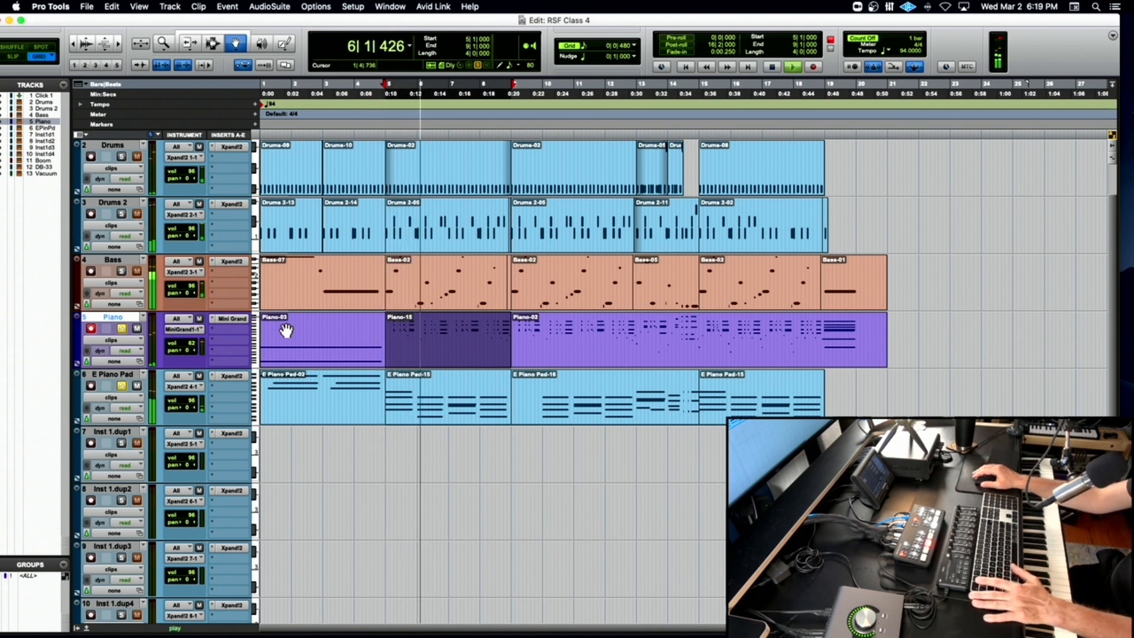
{"action": "left_click_drag", "start_coordinate": [189, 342], "coordinate": [192, 345]}
{"action": "key", "text": "space"}
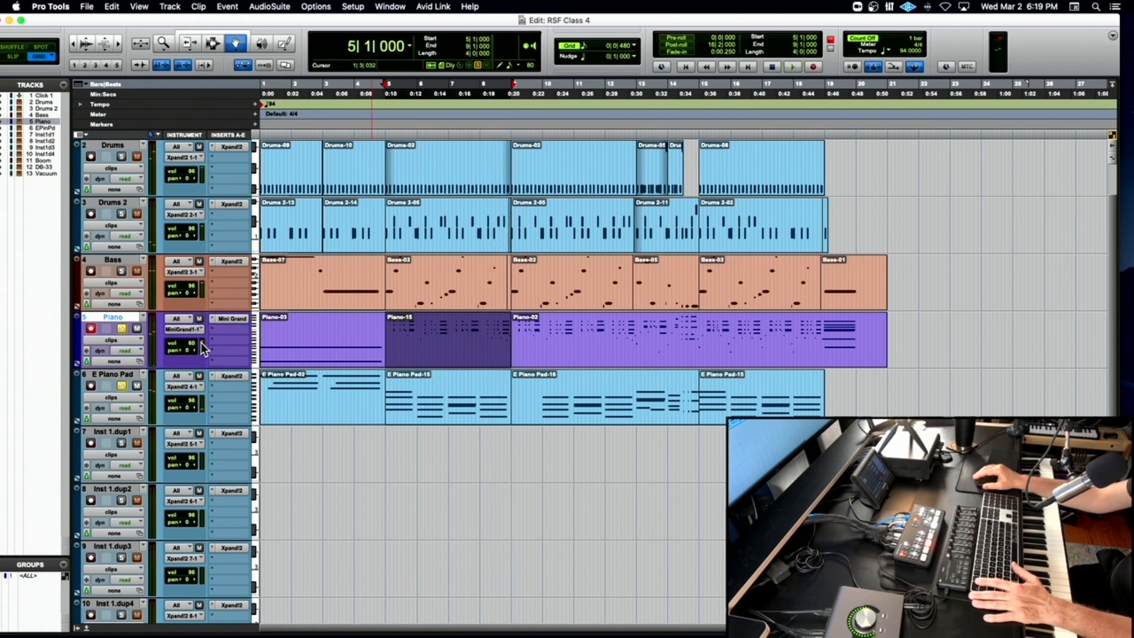
Play from bar 5 with the Bass added to the solos, clear all solos, and solo Drums 2.
{"action": "key", "text": "space"}
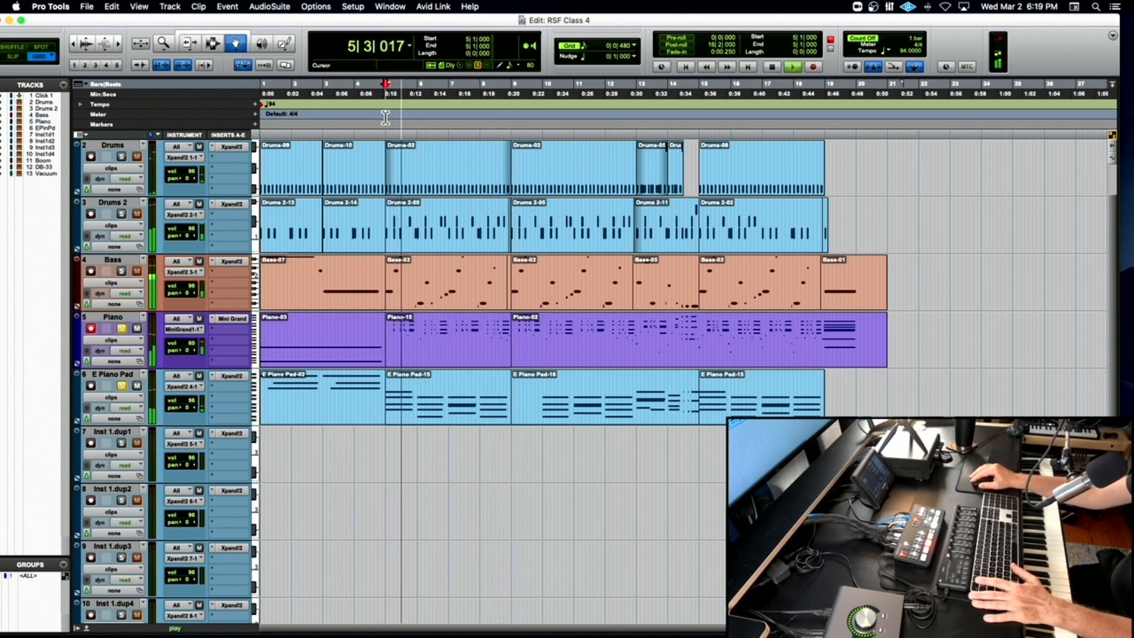
{"action": "left_click", "coordinate": [122, 271]}
{"action": "left_click", "coordinate": [123, 270], "text": "alt"}
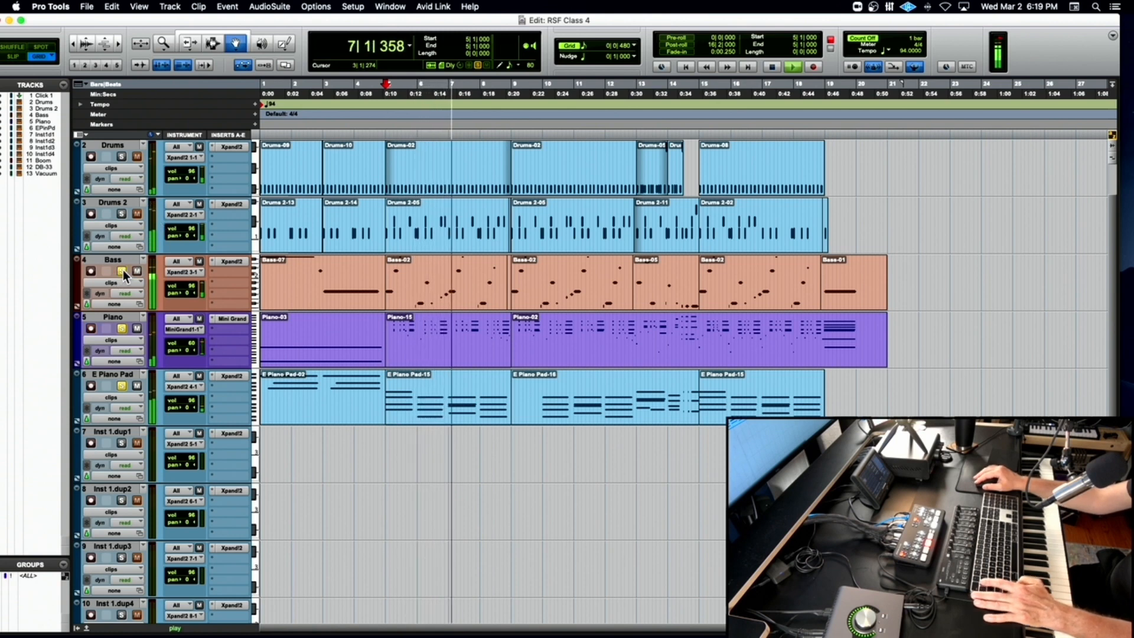
{"action": "left_click", "coordinate": [122, 214]}
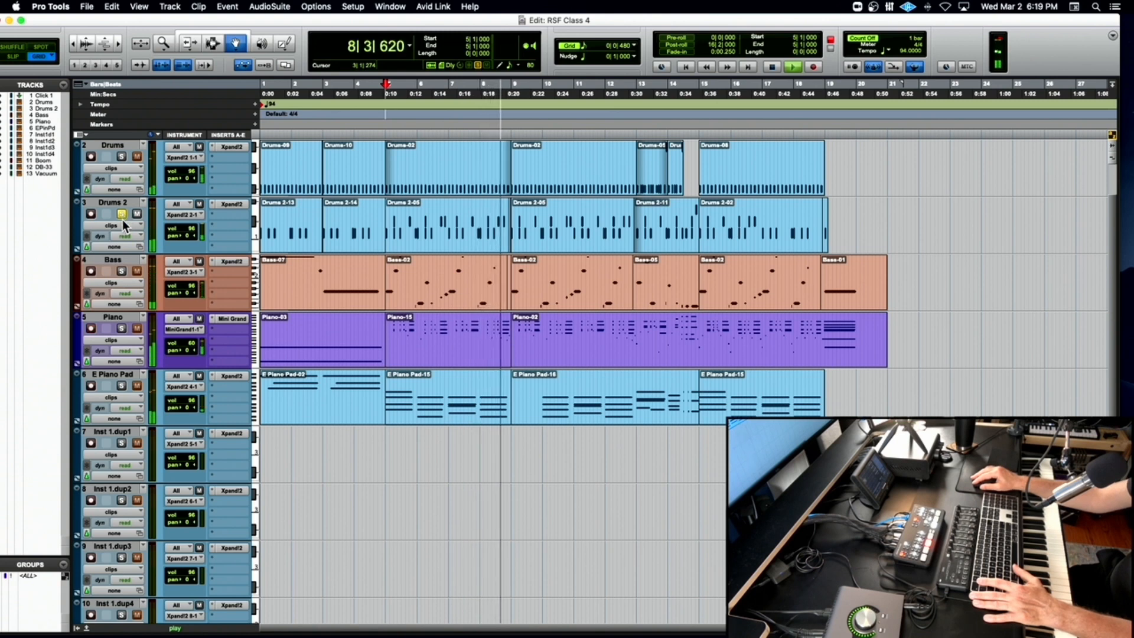
Solo the Bass alongside Drums 2, play from bar 5 and set the Bass's MIDI volume to 88.
{"action": "key", "text": "space"}
{"action": "left_click", "coordinate": [120, 272]}
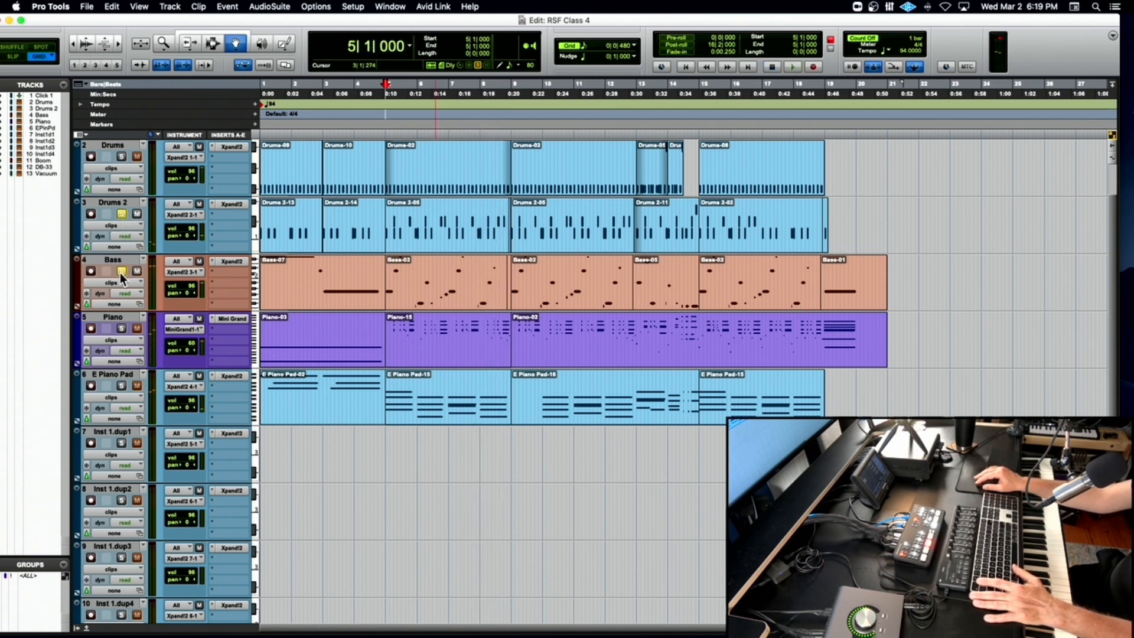
{"action": "key", "text": "space"}
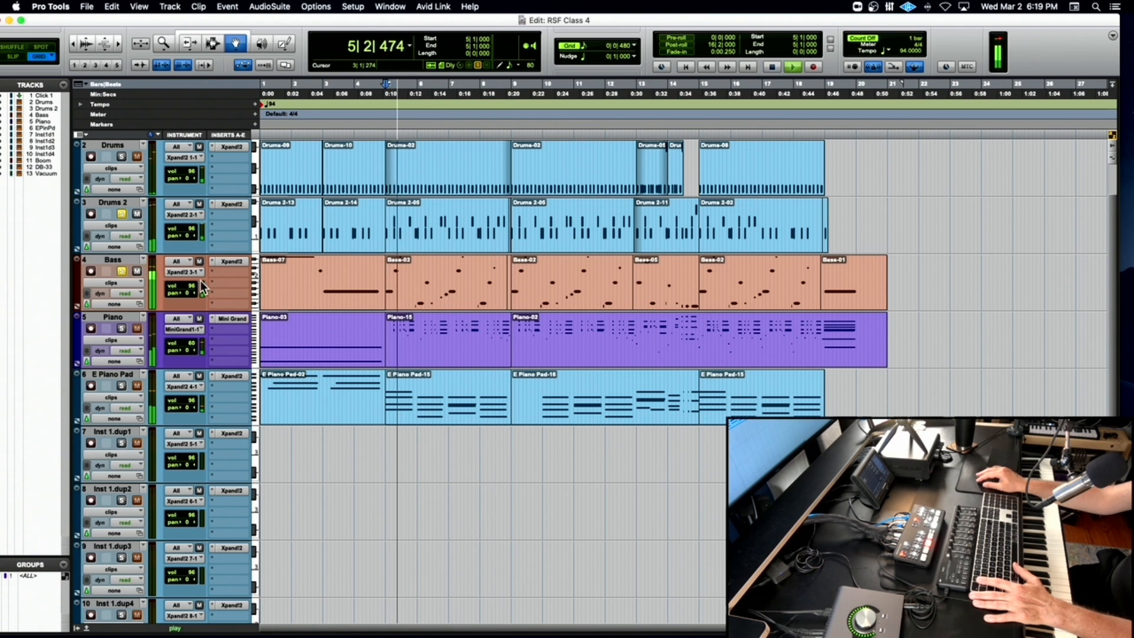
{"action": "left_click_drag", "start_coordinate": [188, 284], "coordinate": [189, 287]}
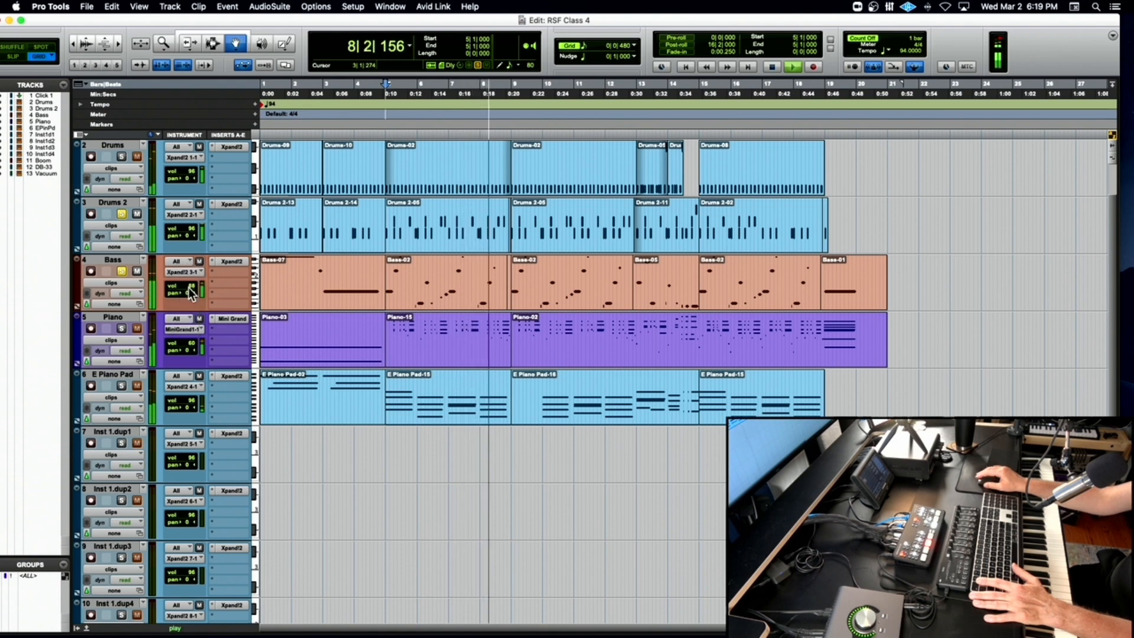
Clear the solos during playback and set the Bass's MIDI volume to 91.
{"action": "left_click", "coordinate": [123, 271]}
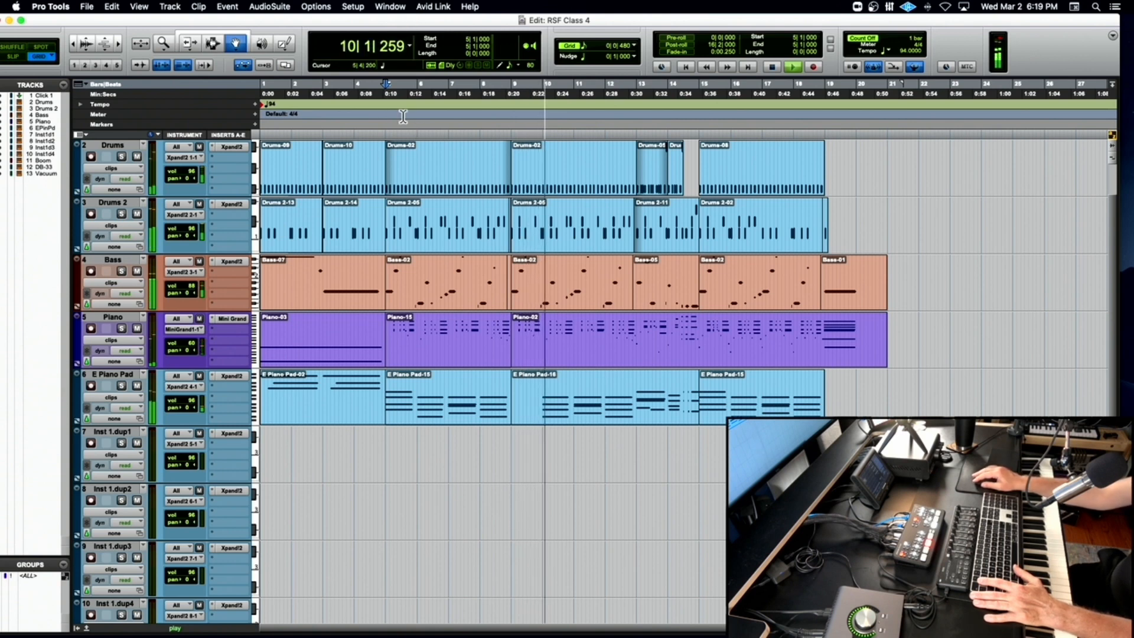
{"action": "left_click_drag", "start_coordinate": [193, 282], "coordinate": [193, 284]}
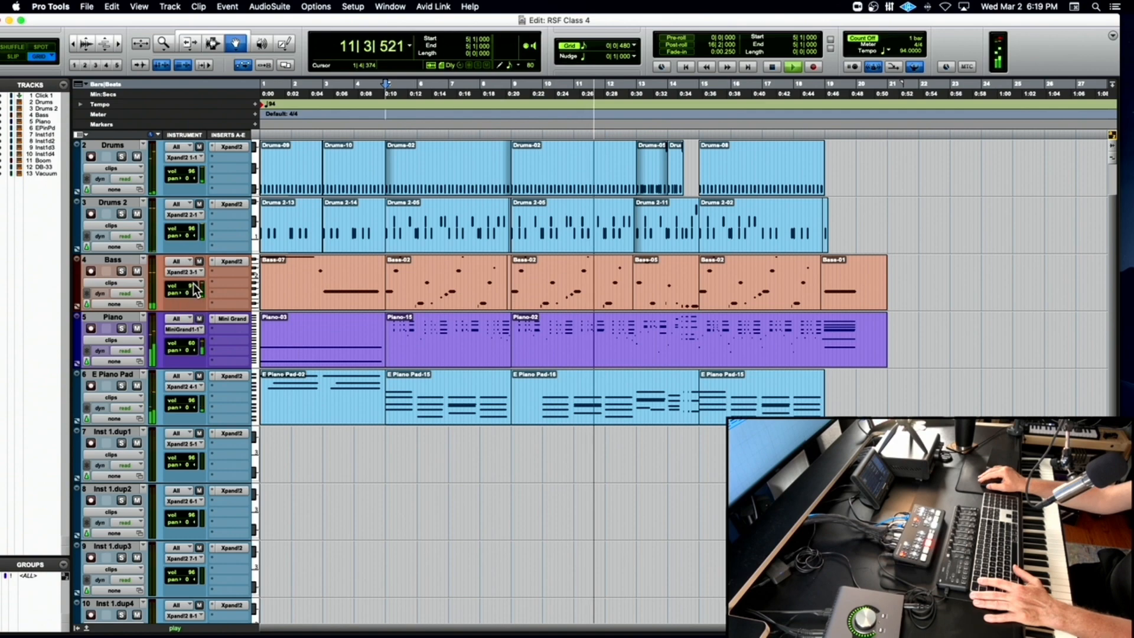
{"action": "key", "text": "space"}
Examine the Edit window's toolbar display options, including Output Meters, with the window moved aside, and move the window back.
{"action": "left_click_drag", "start_coordinate": [814, 23], "coordinate": [580, 53]}
{"action": "left_click_drag", "start_coordinate": [568, 106], "coordinate": [410, 173]}
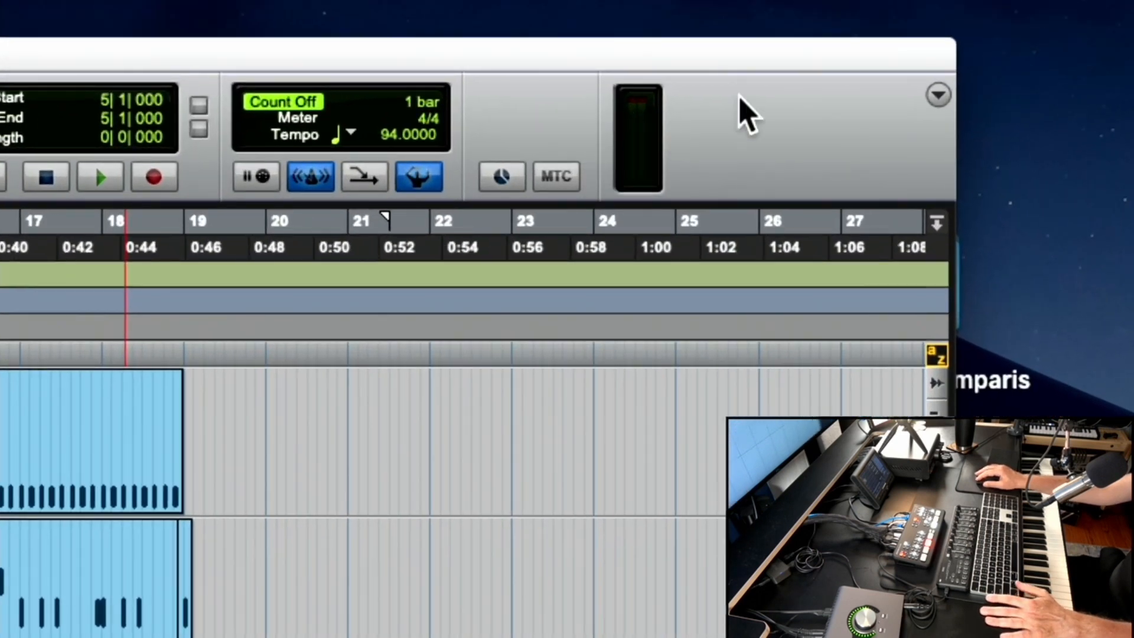
{"action": "left_click", "coordinate": [937, 93]}
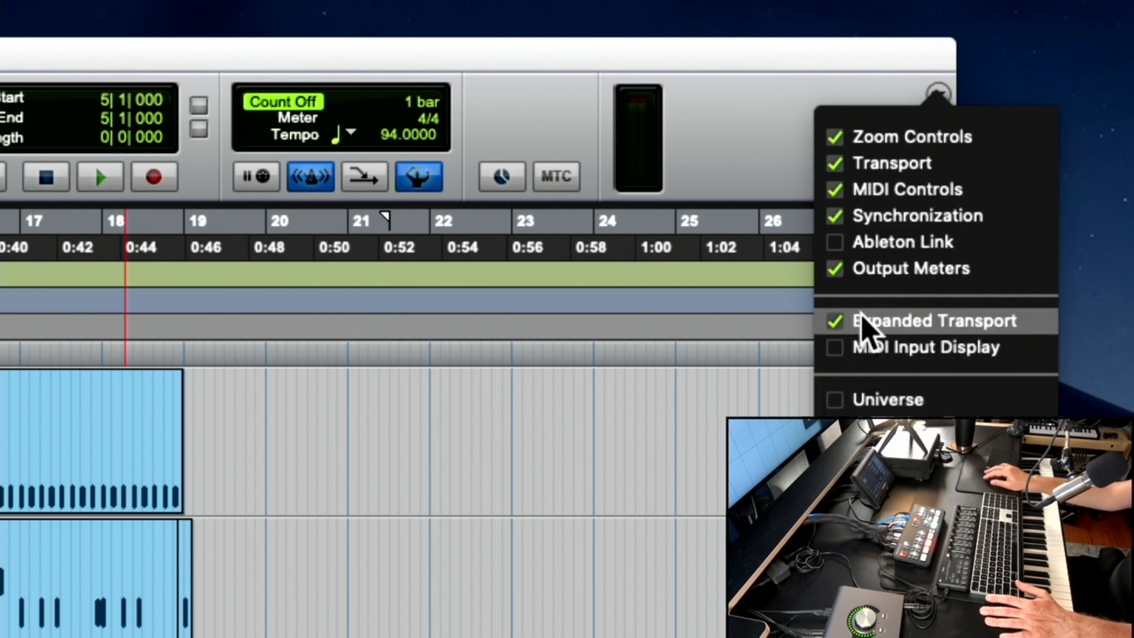
{"action": "left_click", "coordinate": [732, 144]}
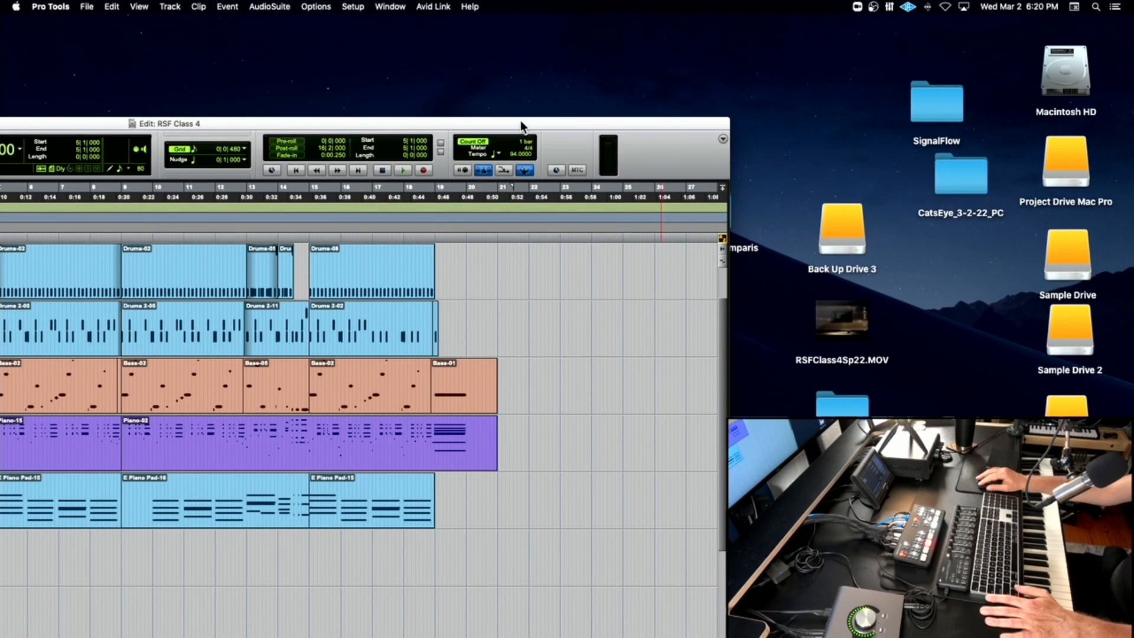
{"action": "left_click_drag", "start_coordinate": [520, 121], "coordinate": [929, 26]}
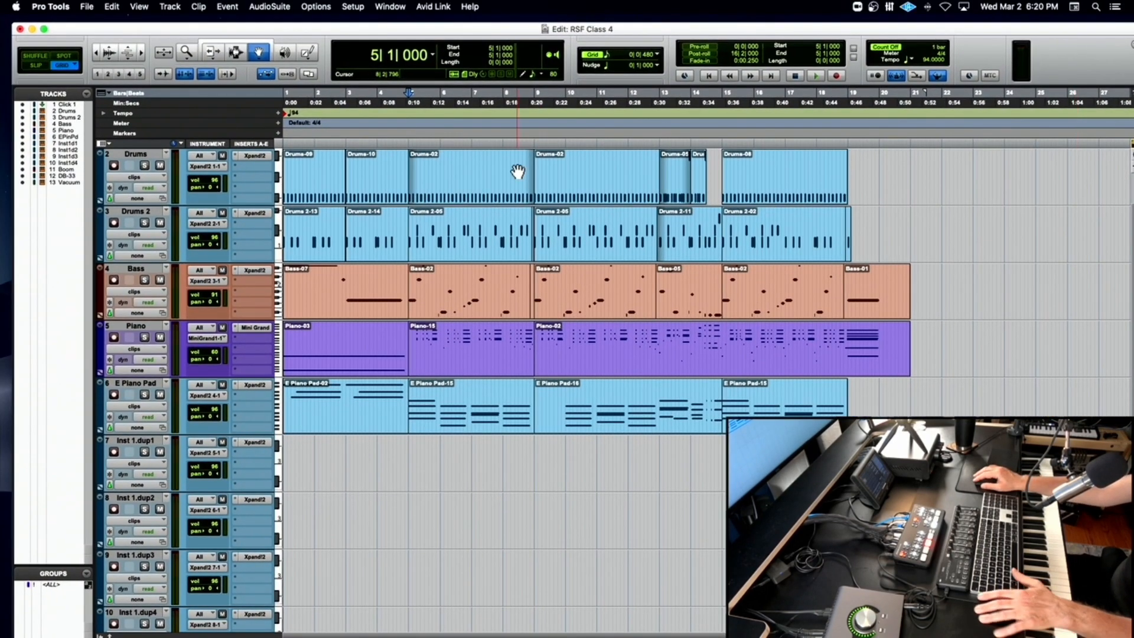
Play the song from bar 1 while examining the output meters, and return the Edit window to its place.
{"action": "key", "text": "Return"}
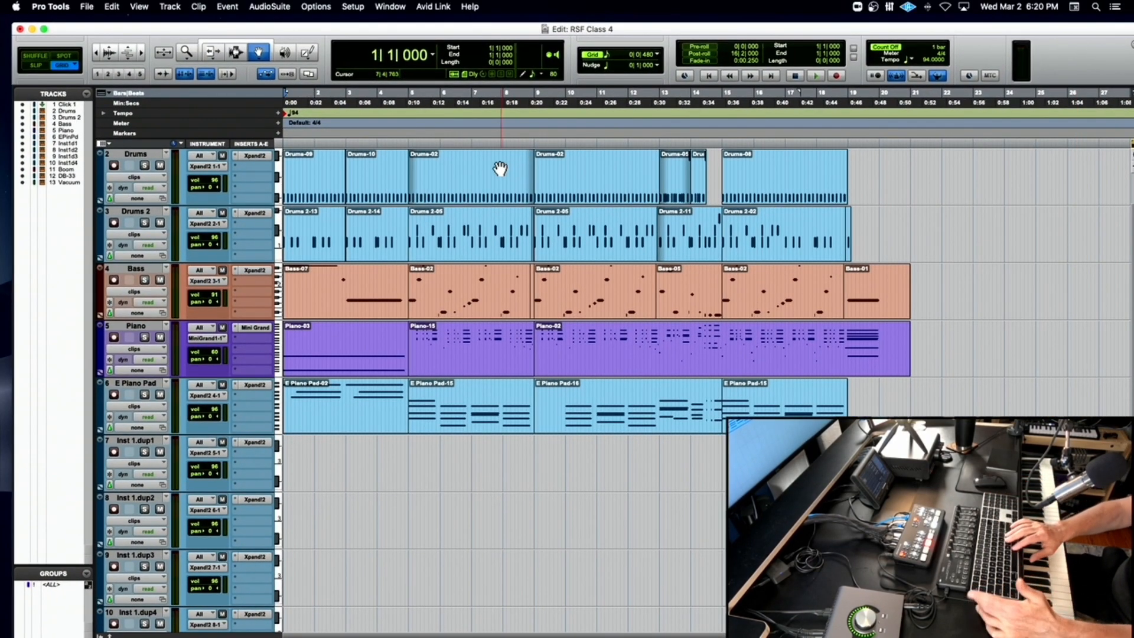
{"action": "key", "text": "space"}
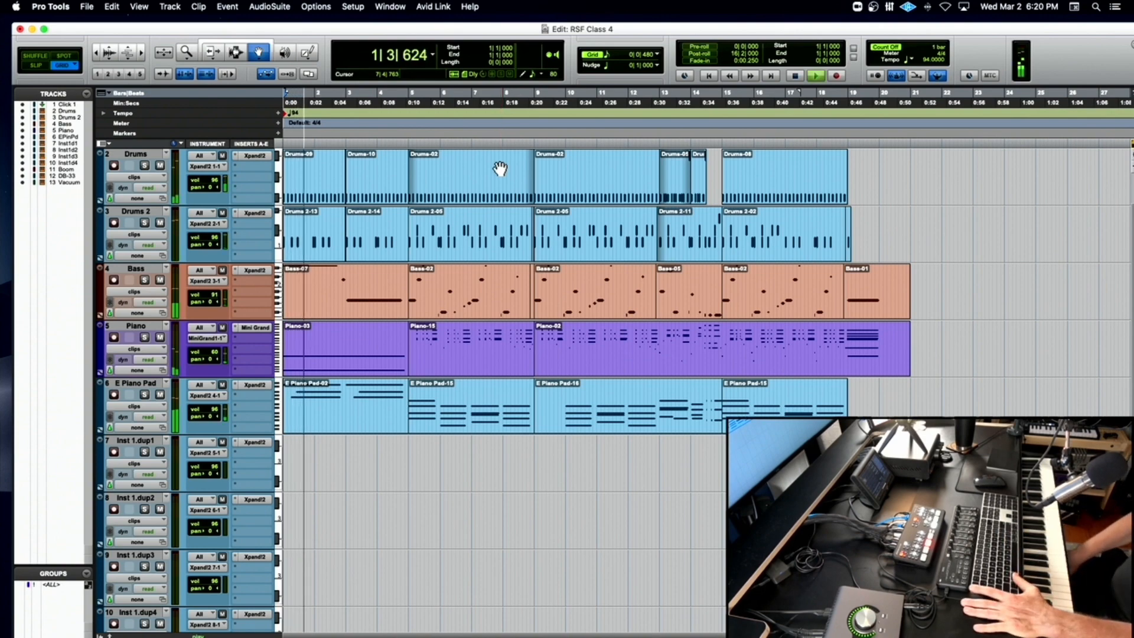
{"action": "left_click_drag", "start_coordinate": [825, 31], "coordinate": [520, 97]}
{"action": "scroll", "coordinate": [644, 119], "scroll_direction": "up", "scroll_amount": 2}
{"action": "scroll", "coordinate": [645, 118], "scroll_direction": "up", "scroll_amount": 5}
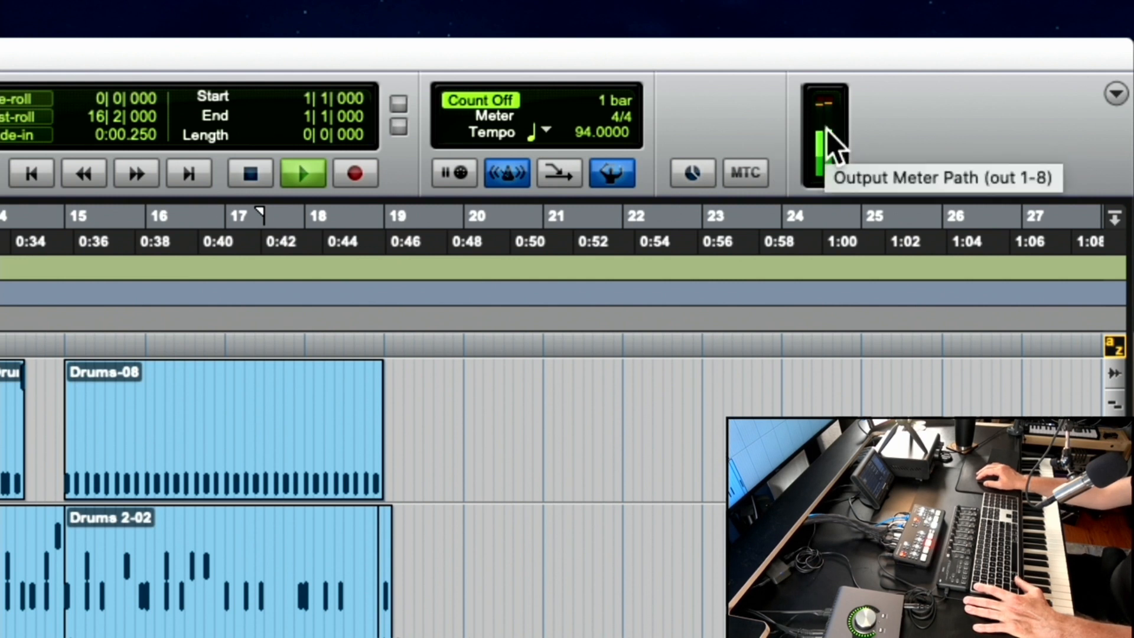
{"action": "key", "text": "space"}
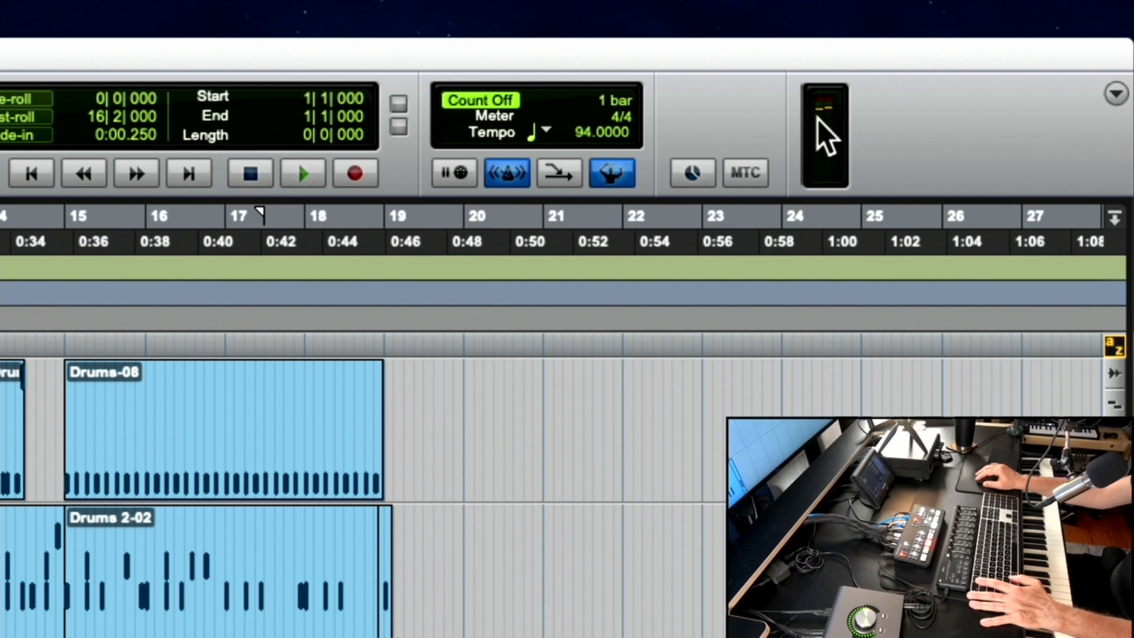
{"action": "key", "text": "space"}
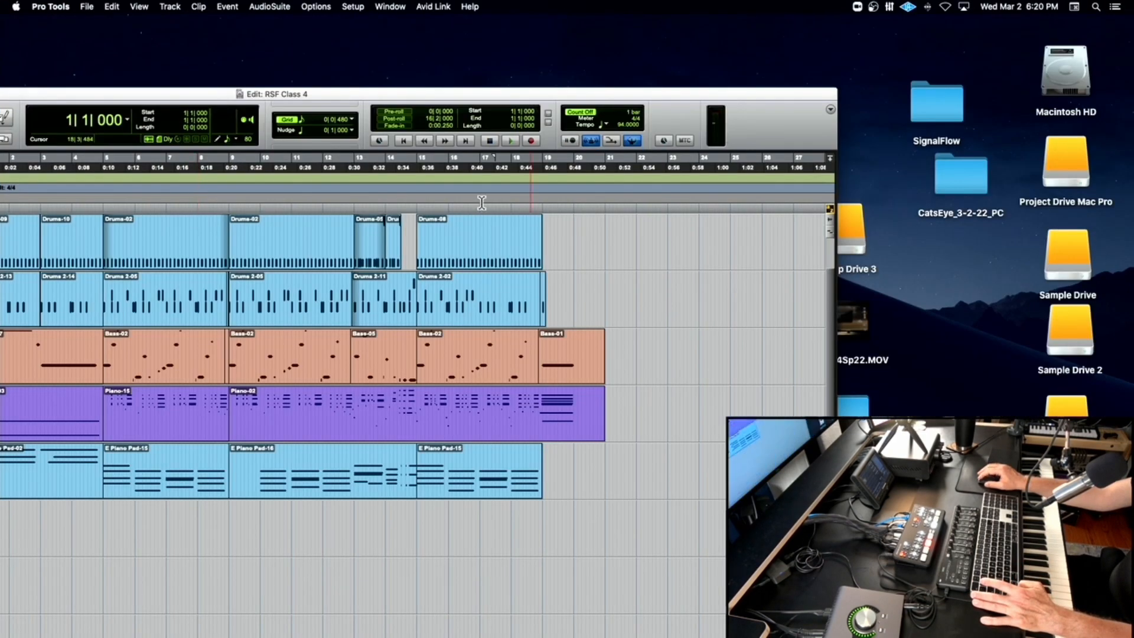
{"action": "double_click", "coordinate": [423, 94]}
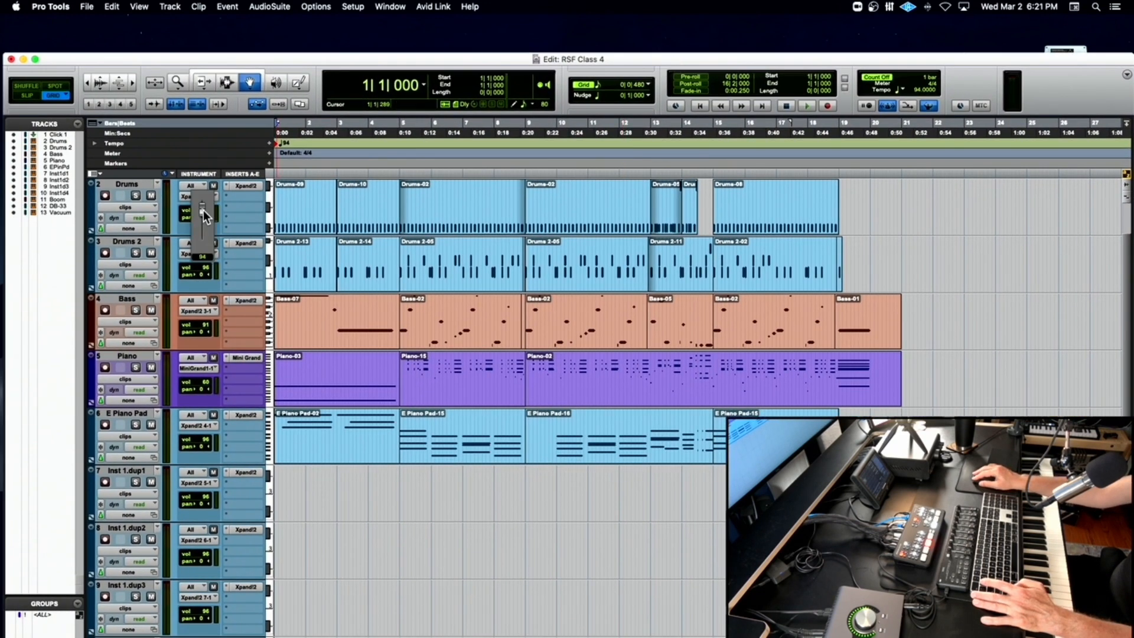
Set the Drums track's MIDI volume to 81 while playing from the start of the song.
{"action": "left_click_drag", "start_coordinate": [203, 210], "coordinate": [203, 206]}
{"action": "key", "text": "space"}
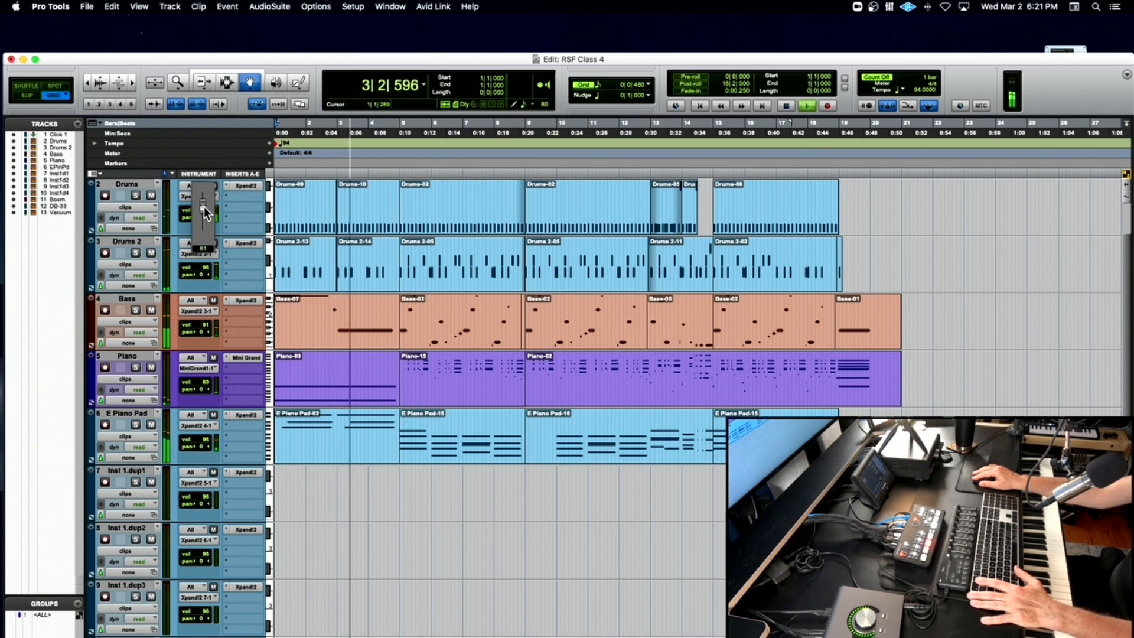
{"action": "left_click_drag", "start_coordinate": [203, 207], "coordinate": [203, 206]}
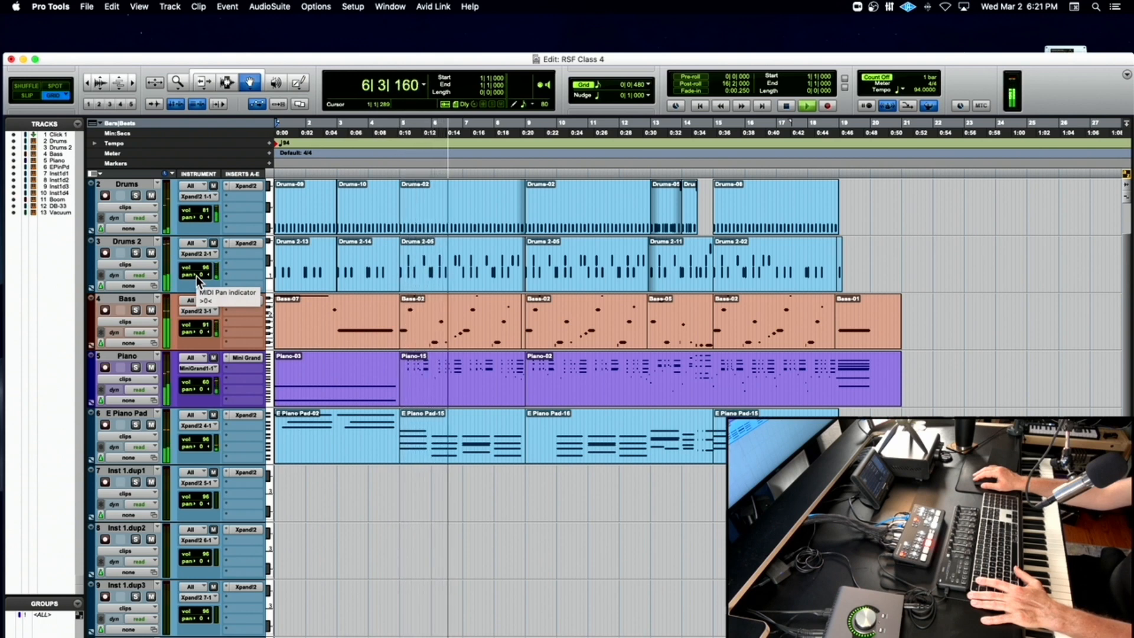
{"action": "key", "text": "space"}
Select the Drums 2 clips from bar 5 through bar 18 and open them in the MIDI editor.
{"action": "left_click", "coordinate": [440, 269]}
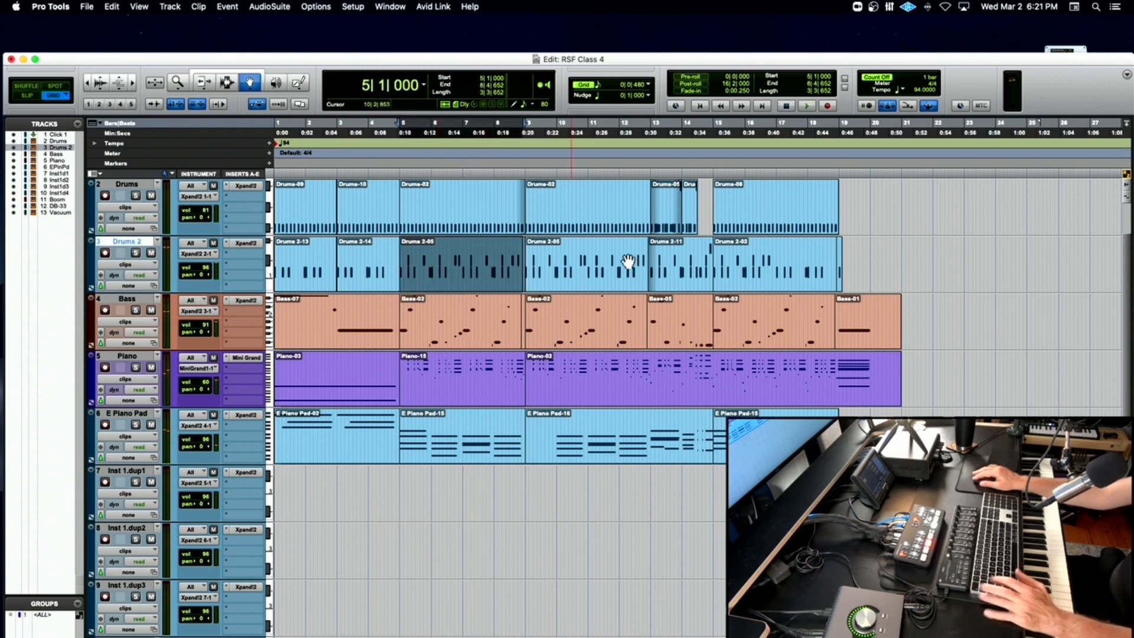
{"action": "left_click", "coordinate": [760, 264], "text": "shift"}
{"action": "left_click", "coordinate": [765, 266], "text": "shift"}
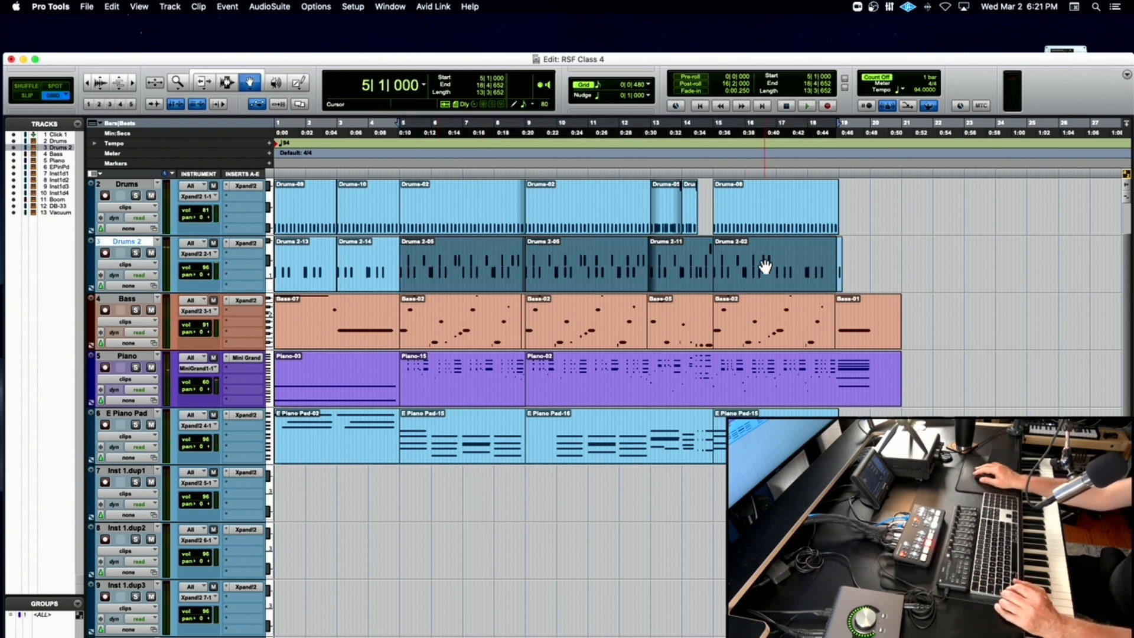
{"action": "double_click", "coordinate": [815, 267]}
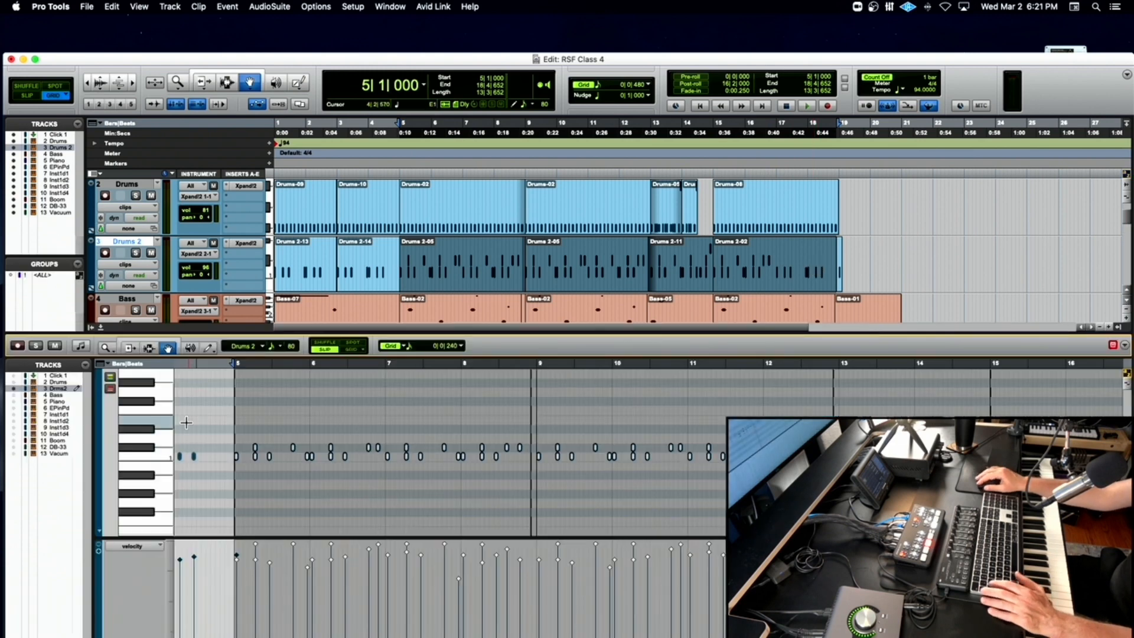
Select all C#1 notes of Drums 2 in the MIDI editor.
{"action": "left_click", "coordinate": [254, 435]}
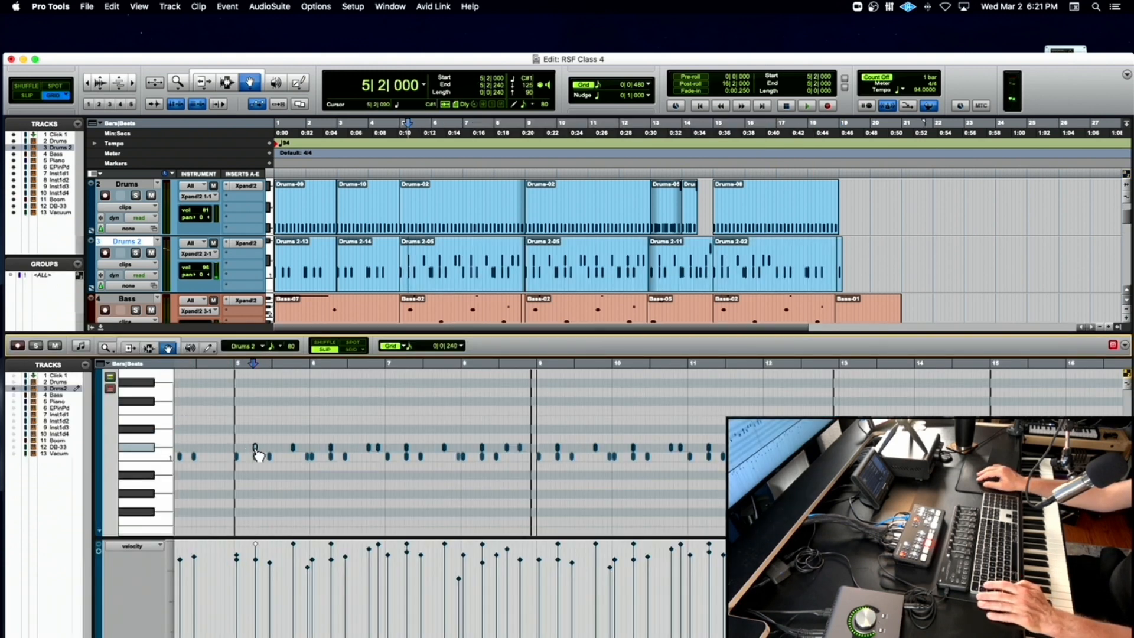
{"action": "left_click_drag", "start_coordinate": [254, 447], "coordinate": [388, 447]}
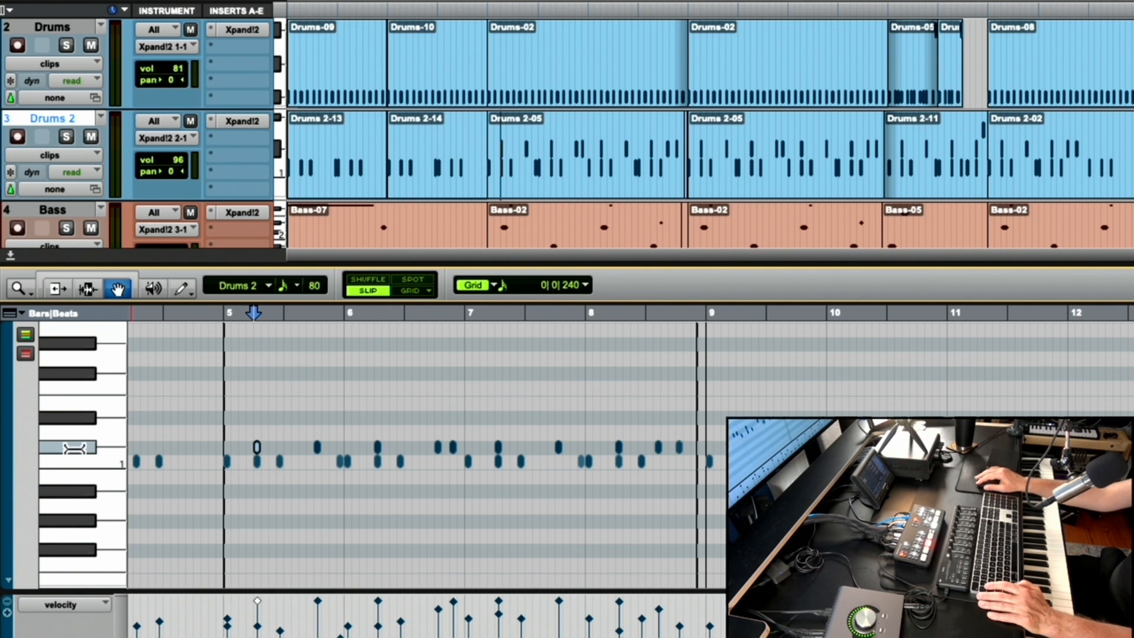
{"action": "left_click", "coordinate": [74, 449]}
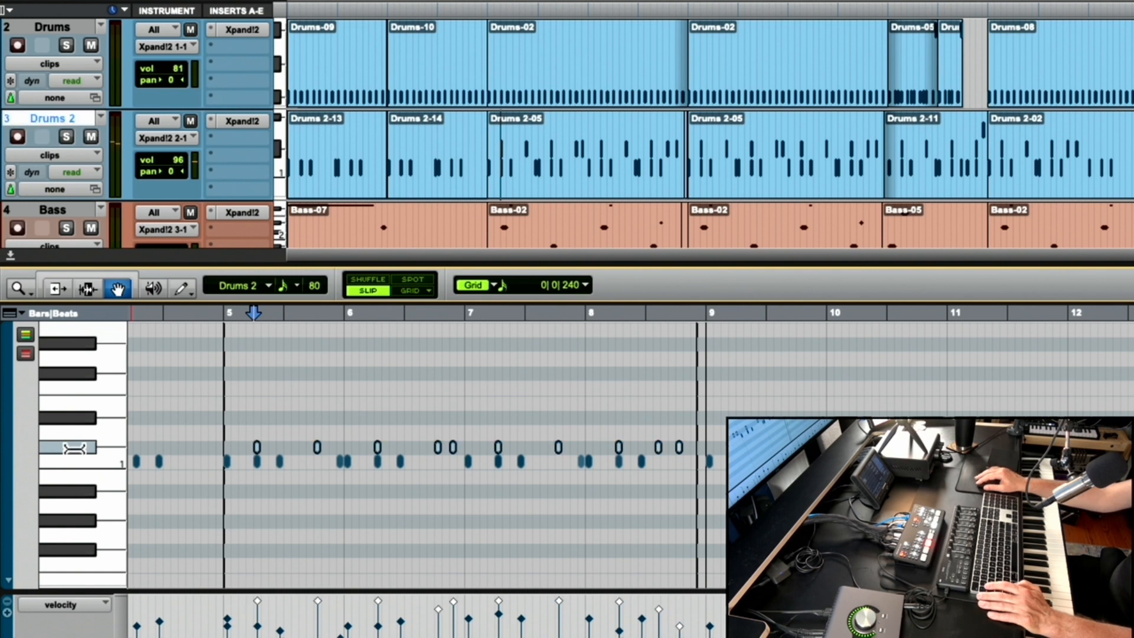
{"action": "left_click", "coordinate": [195, 437]}
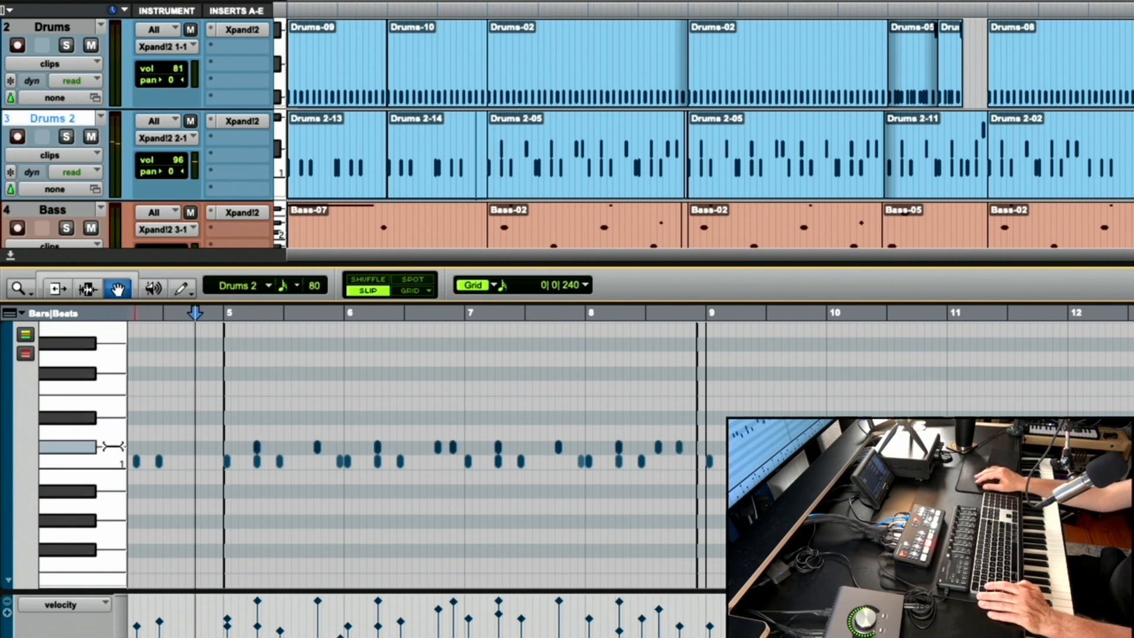
{"action": "left_click", "coordinate": [84, 447]}
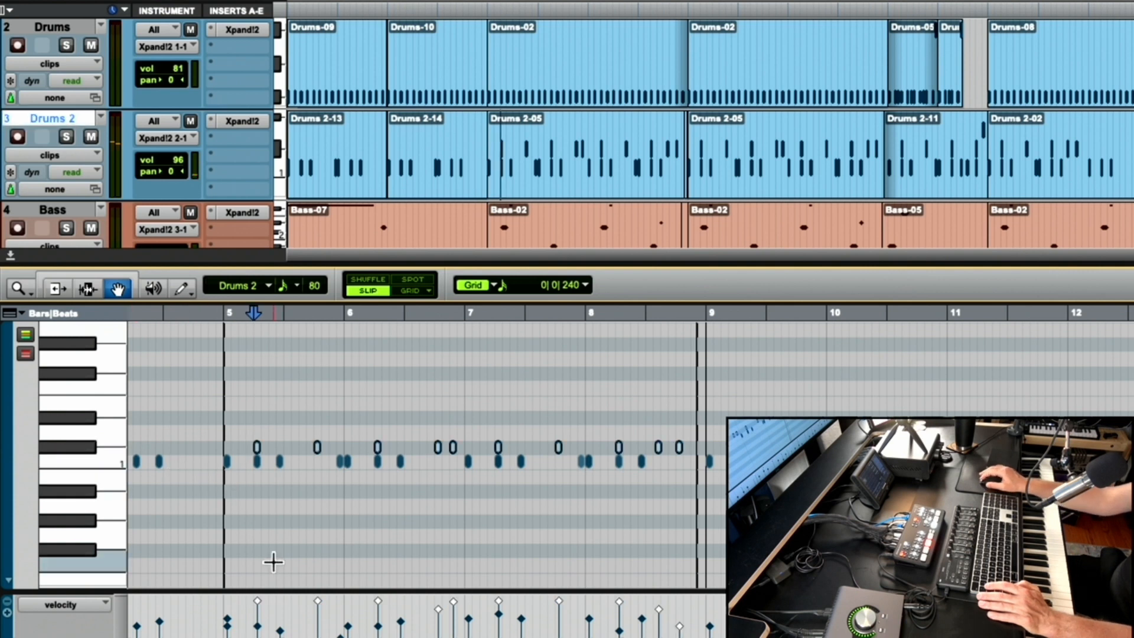
Lower the velocities of the selected C#1 notes slightly, checking them in playback from bar 5, and close the MIDI editor.
{"action": "left_click_drag", "start_coordinate": [258, 602], "coordinate": [258, 603]}
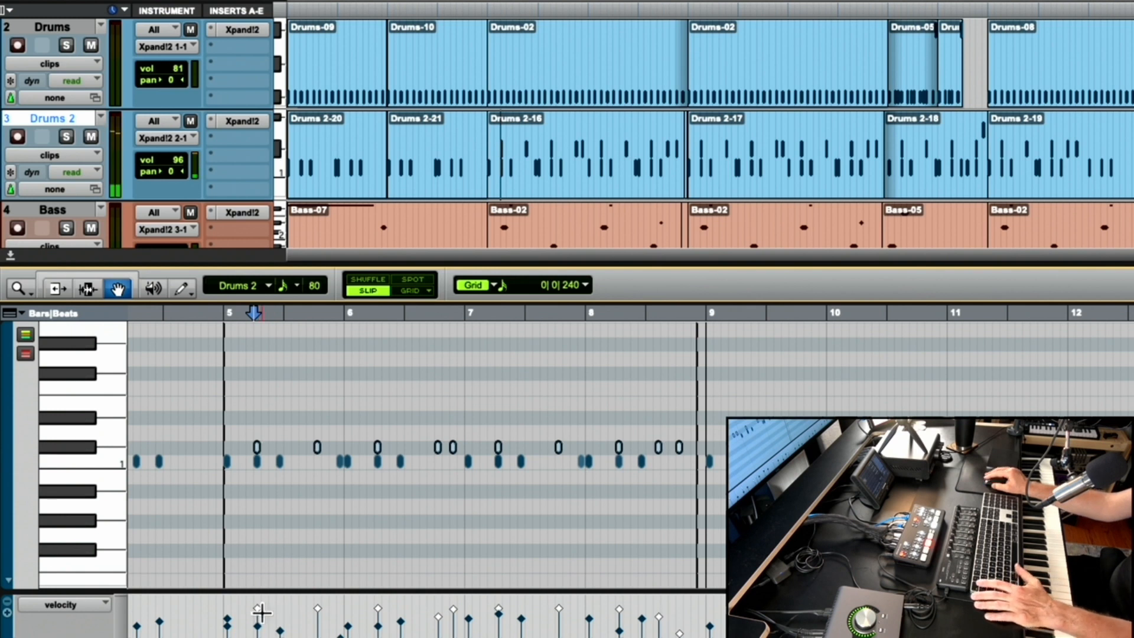
{"action": "key", "text": "space"}
{"action": "left_click_drag", "start_coordinate": [257, 600], "coordinate": [263, 617]}
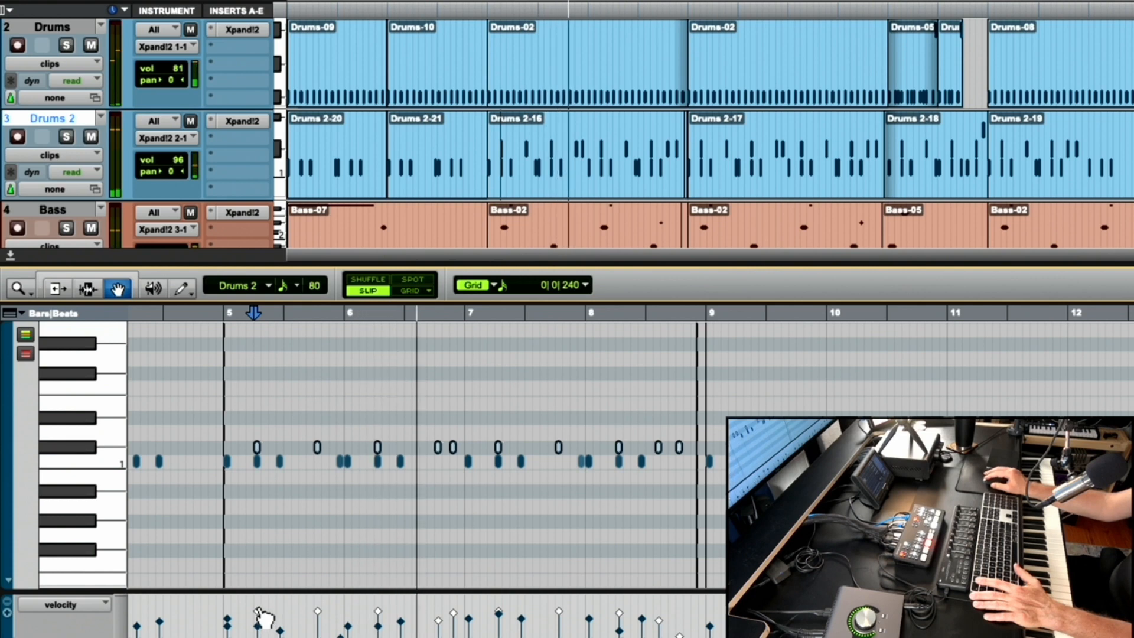
{"action": "left_click", "coordinate": [12, 255]}
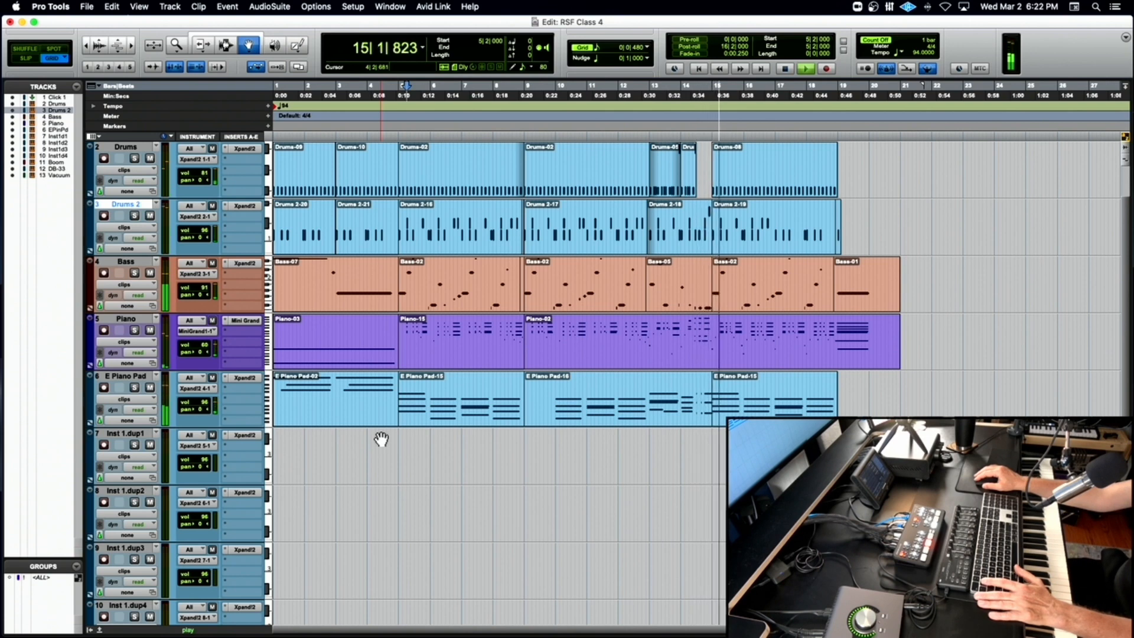
{"action": "key", "text": "space"}
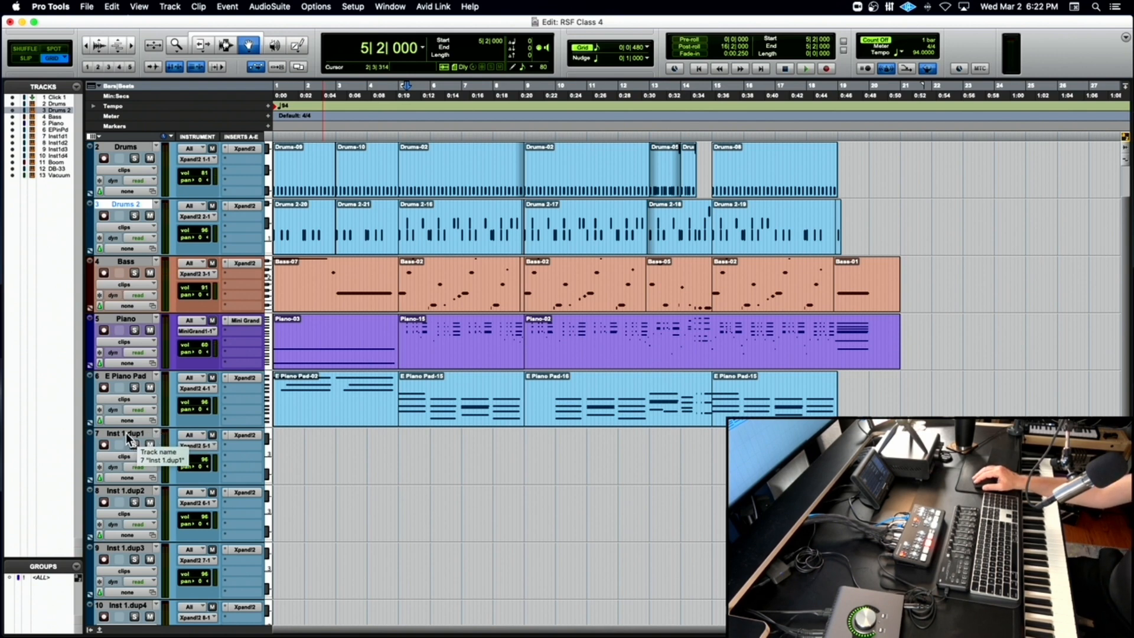
Load the +02 Big Soft Strings preset from 16 Strings into Xpand!2 on the Inst 1.dup1 track.
{"action": "left_click", "coordinate": [239, 437]}
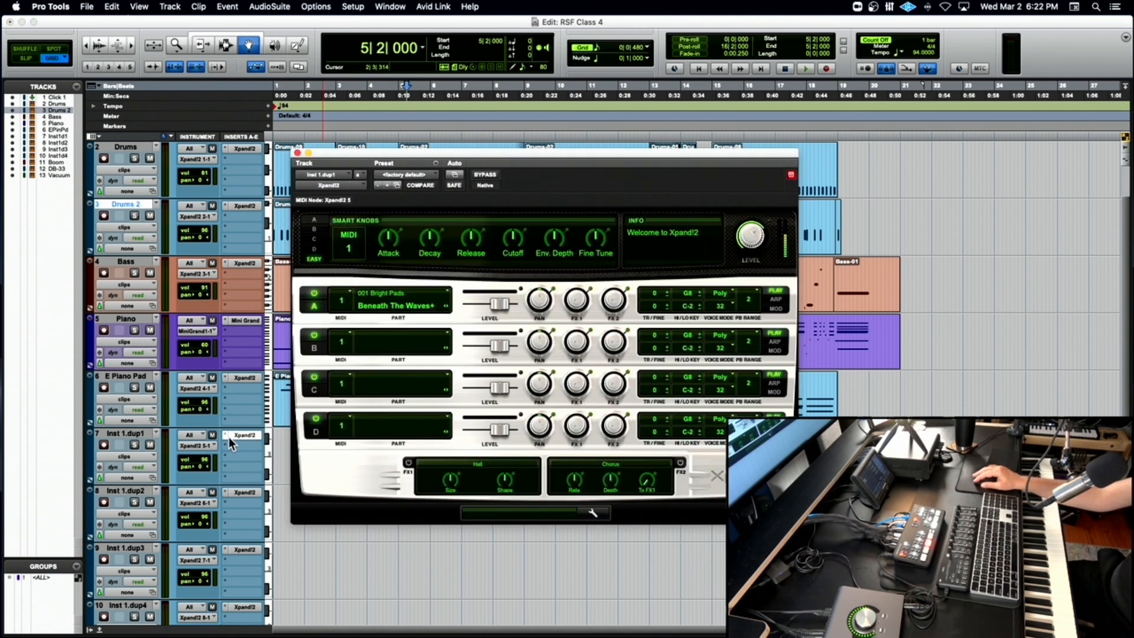
{"action": "left_click", "coordinate": [402, 173]}
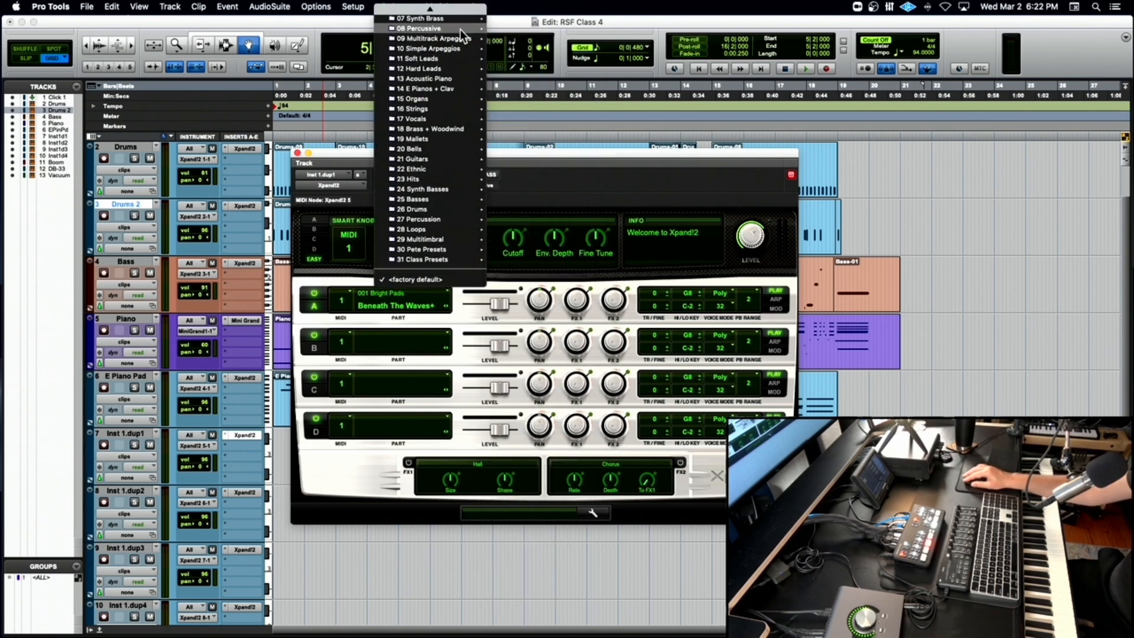
{"action": "mouse_move", "coordinate": [449, 106]}
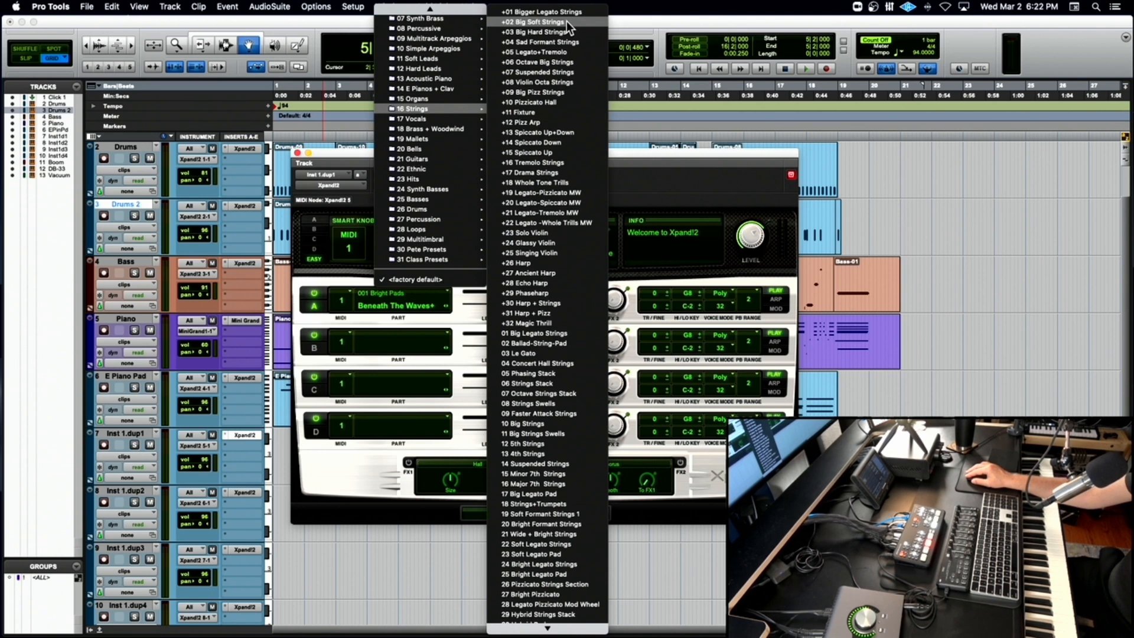
{"action": "scroll", "coordinate": [550, 590], "scroll_direction": "down", "scroll_amount": 3}
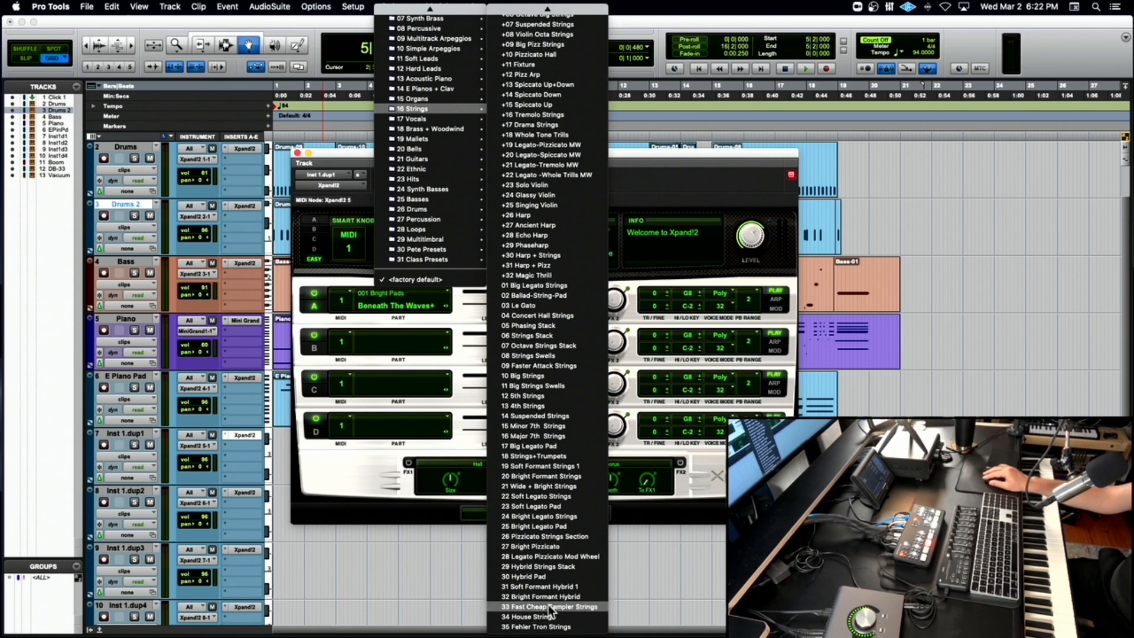
{"action": "mouse_move", "coordinate": [547, 7]}
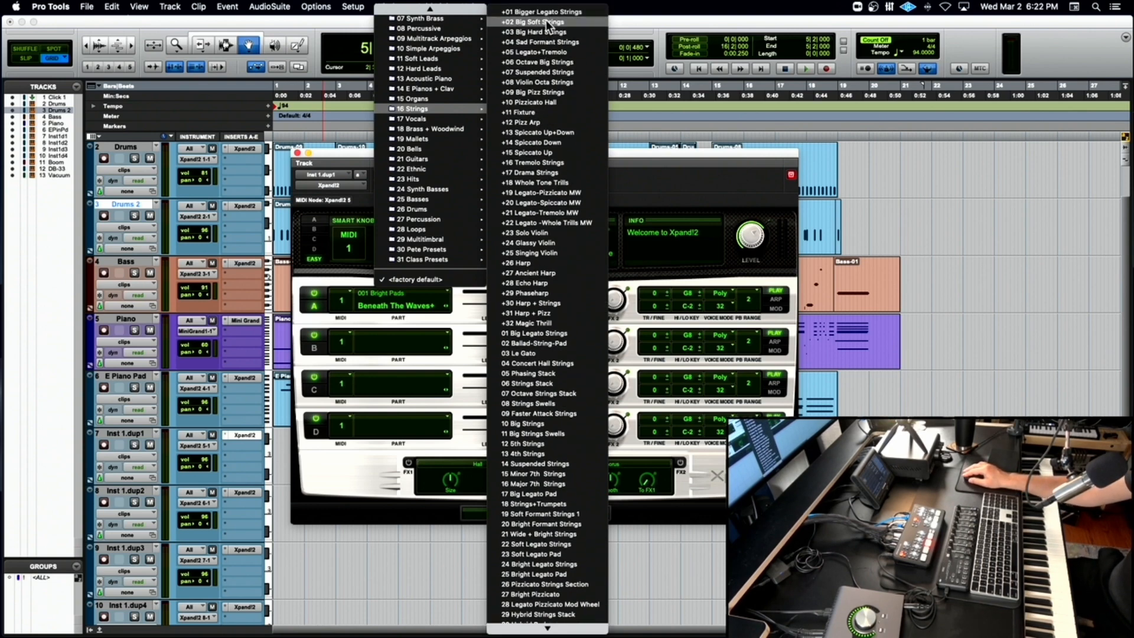
{"action": "left_click", "coordinate": [548, 23]}
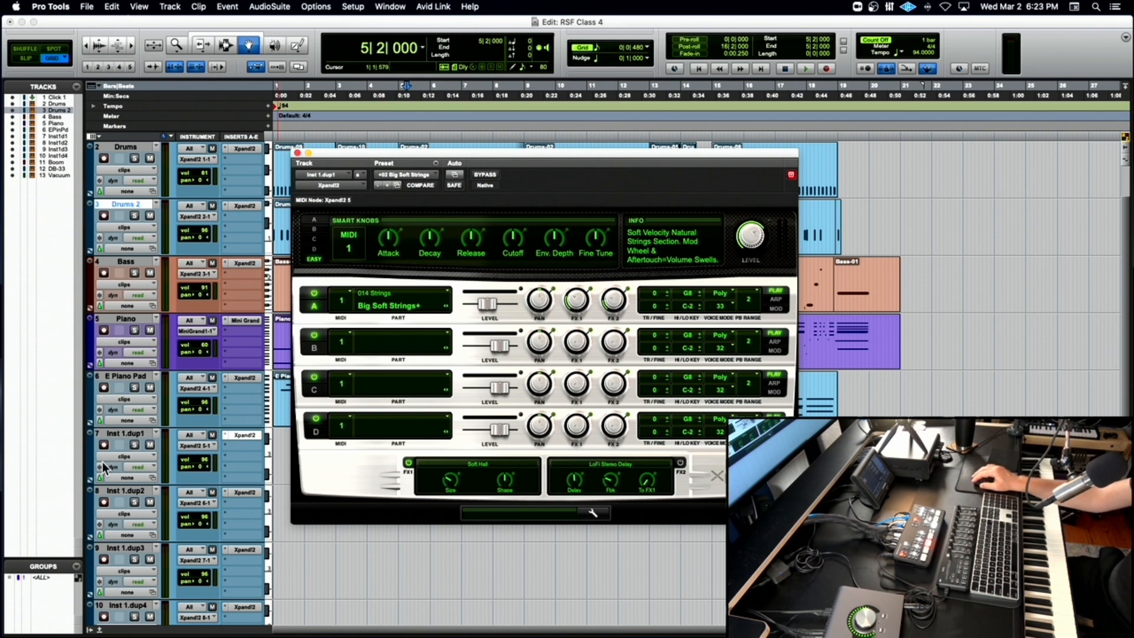
Rename the Inst 1.dup1 track to Strings.
{"action": "double_click", "coordinate": [112, 433]}
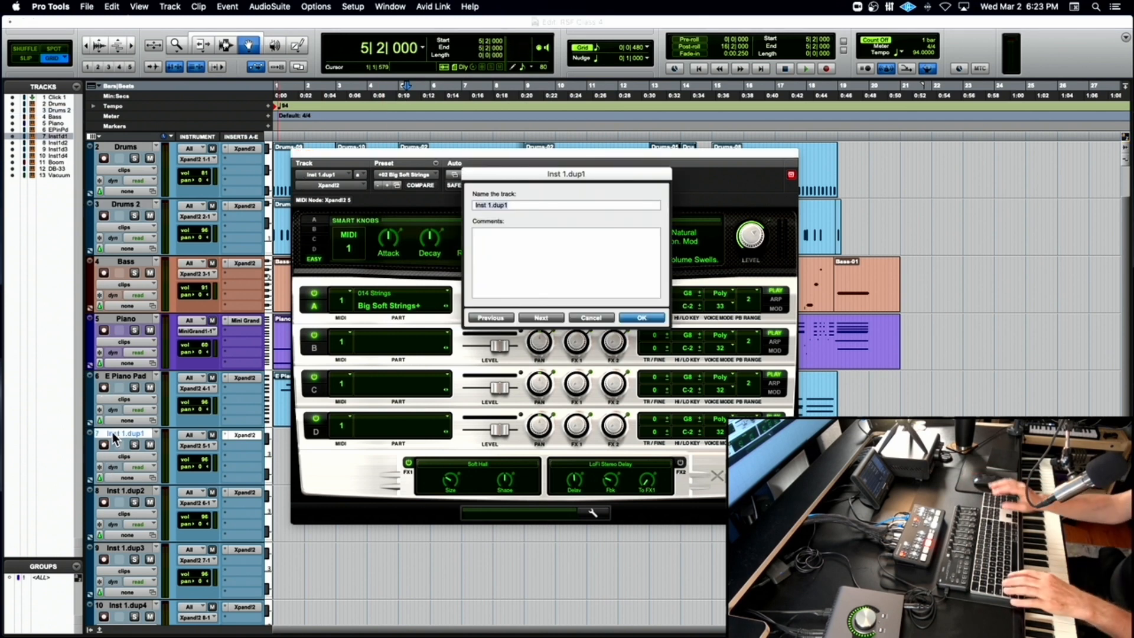
{"action": "type", "text": "Strings"}
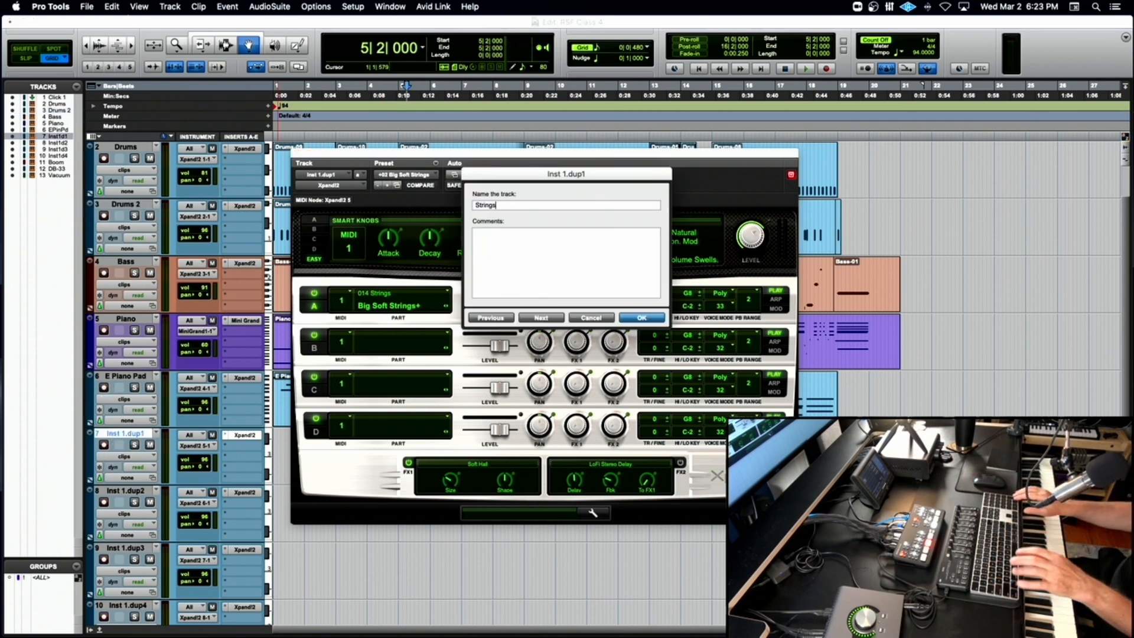
{"action": "key", "text": "Return"}
Record-enable the Strings track, set its MIDI volume to 68, and close its instrument window.
{"action": "scroll", "coordinate": [105, 184], "scroll_direction": "down", "scroll_amount": 5}
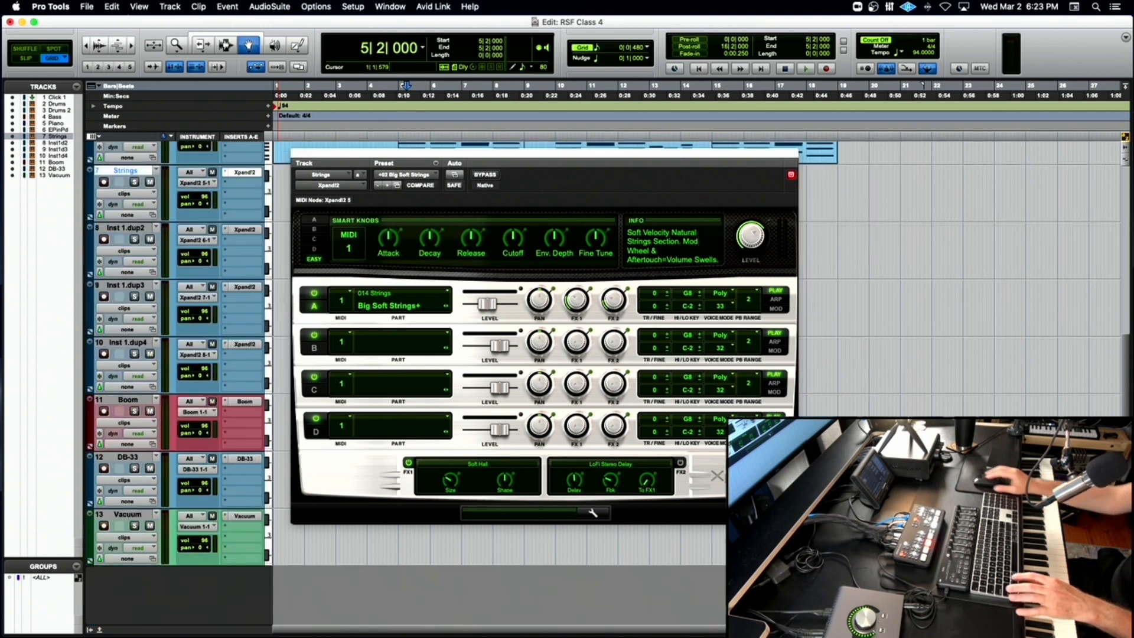
{"action": "left_click", "coordinate": [104, 182]}
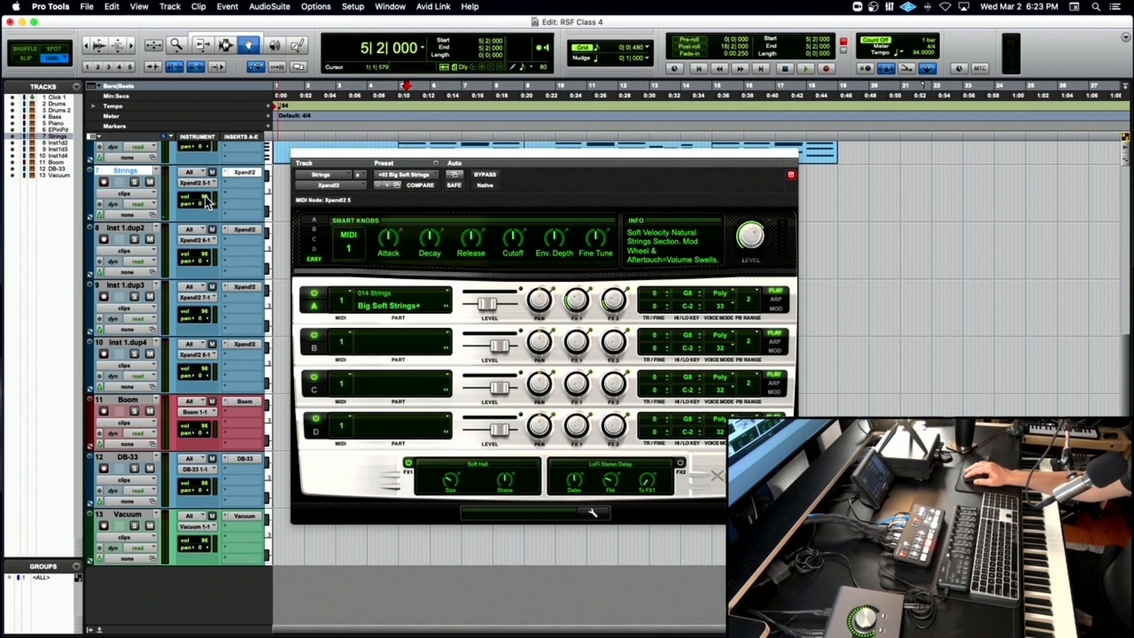
{"action": "left_click_drag", "start_coordinate": [209, 200], "coordinate": [205, 206]}
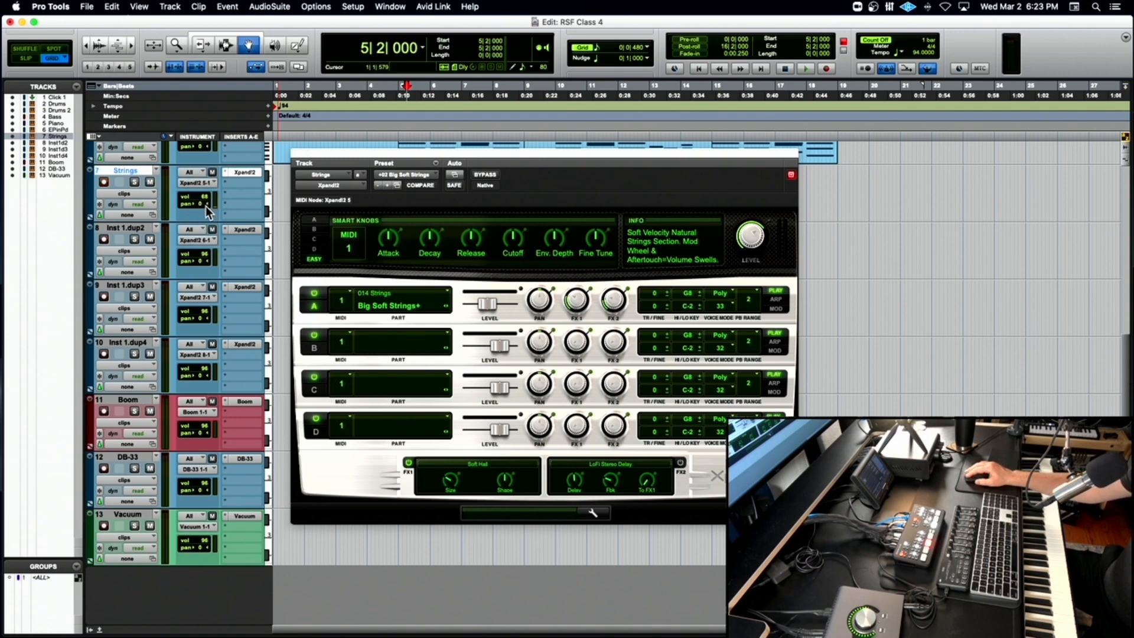
{"action": "left_click", "coordinate": [297, 152]}
{"action": "scroll", "coordinate": [357, 159], "scroll_direction": "up", "scroll_amount": 6}
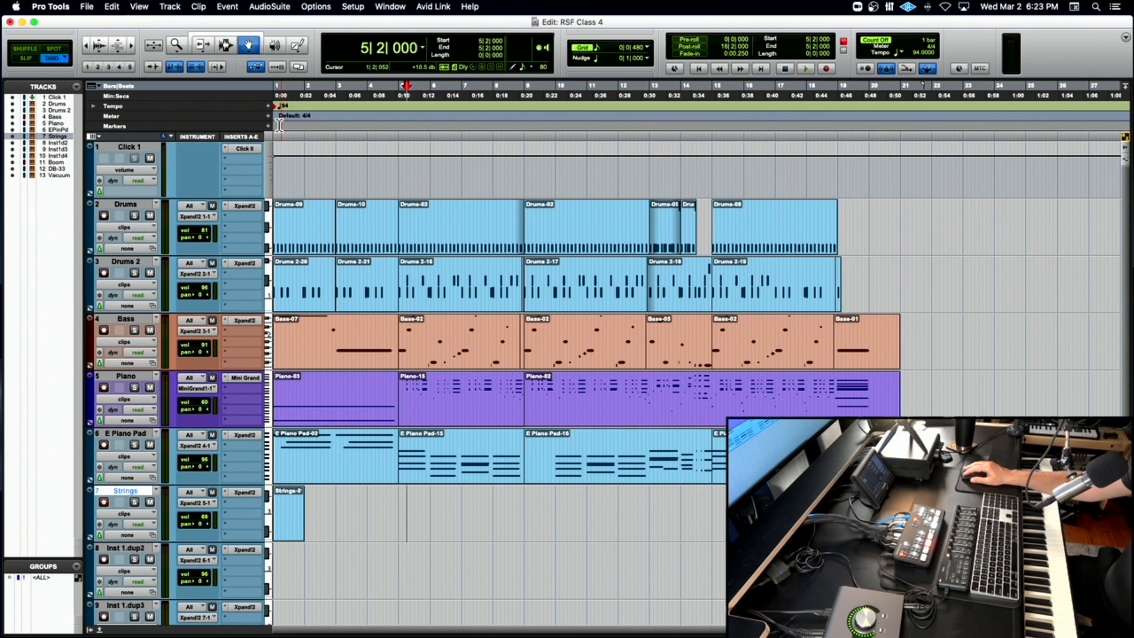
Play the intro from bar 1 to rehearse a strings line against it.
{"action": "key", "text": "shift+r"}
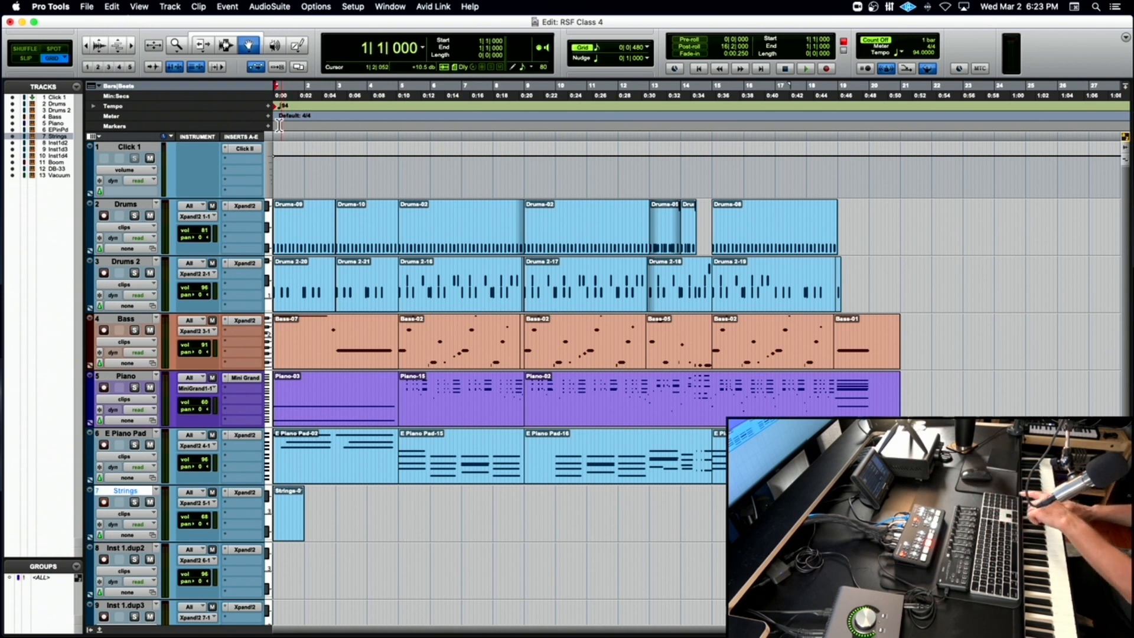
{"action": "key", "text": "KP_Enter"}
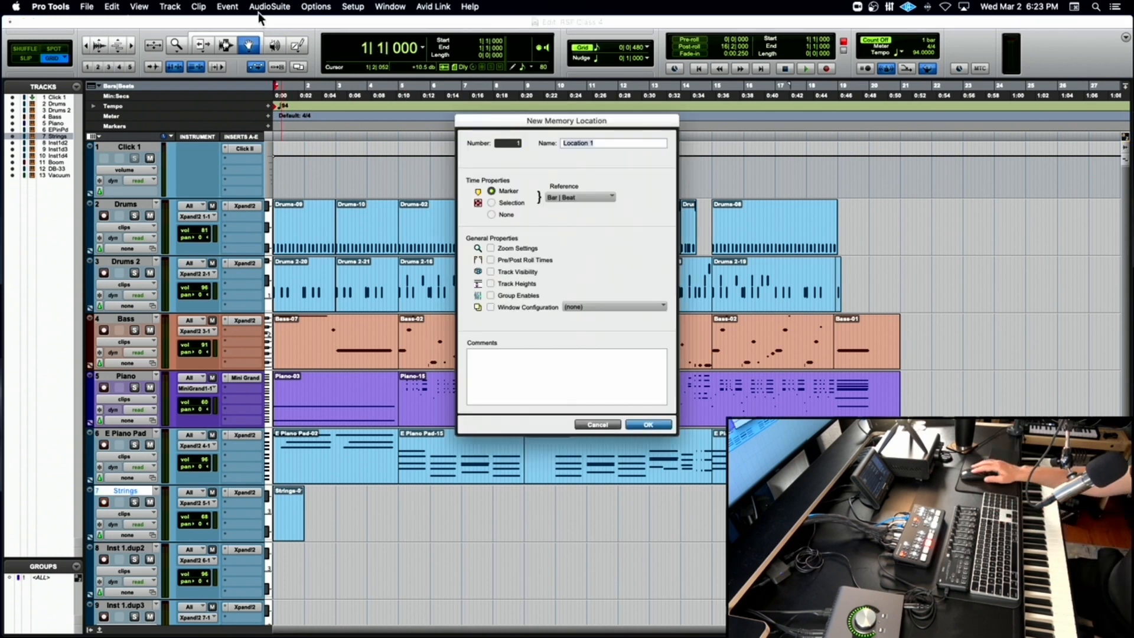
{"action": "left_click", "coordinate": [596, 424]}
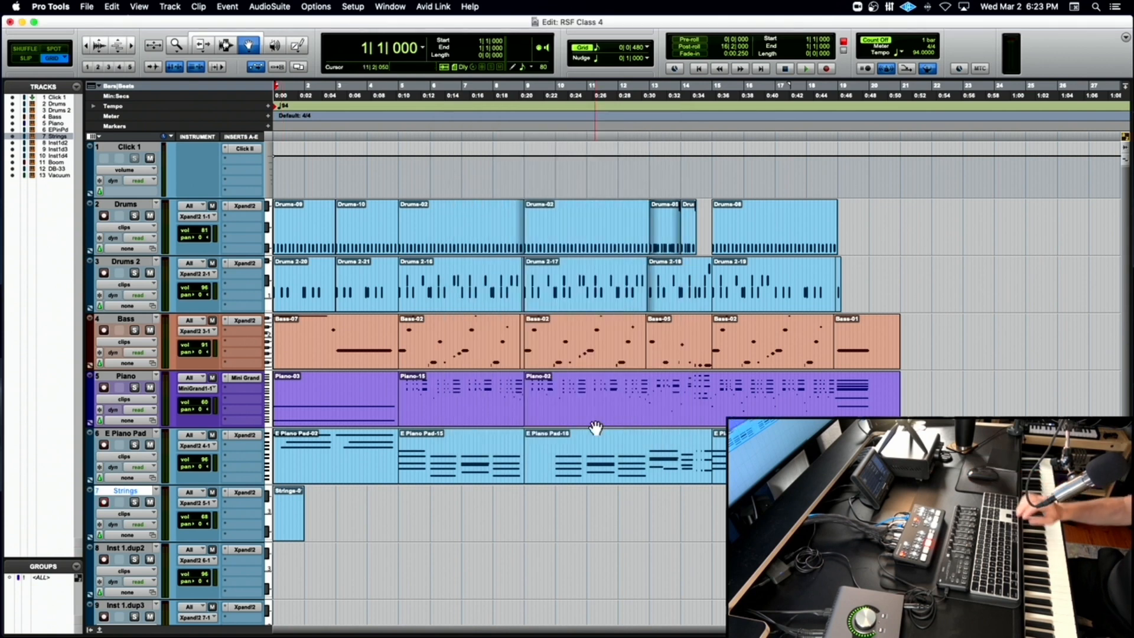
{"action": "key", "text": "space"}
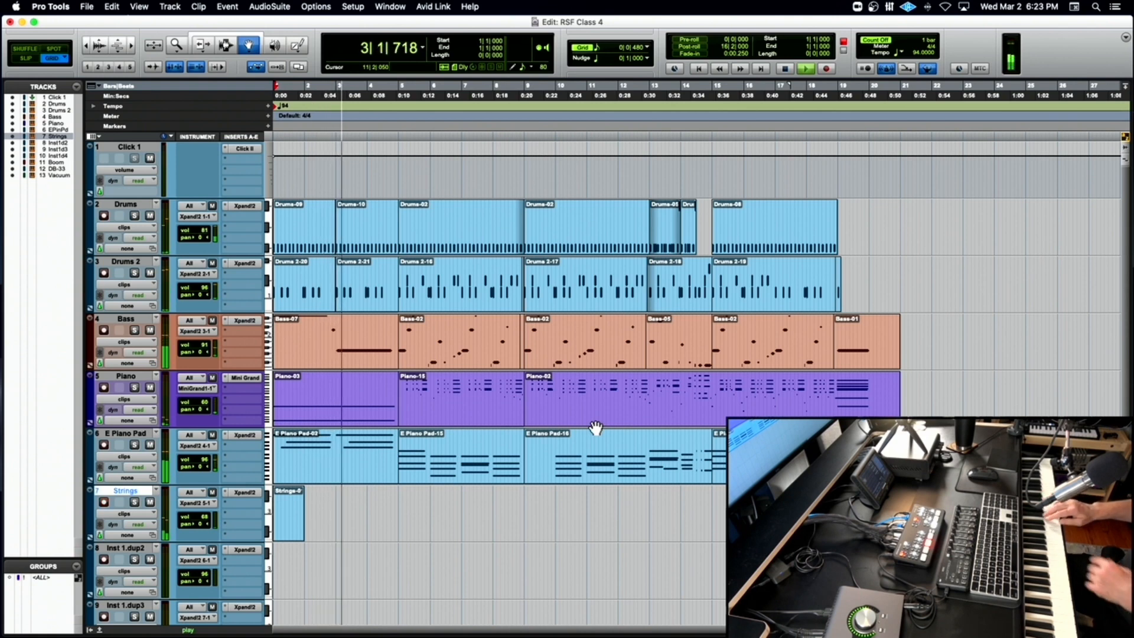
{"action": "key", "text": "space"}
Load the +01 Bigger Legato Strings preset from 16 Strings into Xpand!2 on the Strings track and close the plug-in window.
{"action": "scroll", "coordinate": [595, 428], "scroll_direction": "down", "scroll_amount": 5}
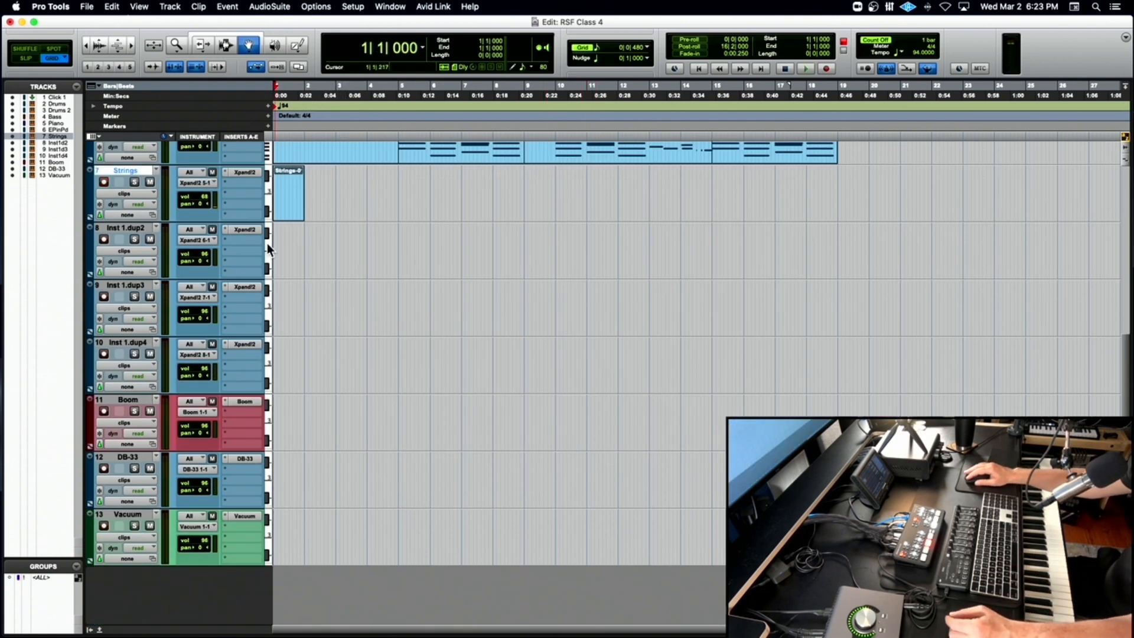
{"action": "left_click", "coordinate": [244, 172]}
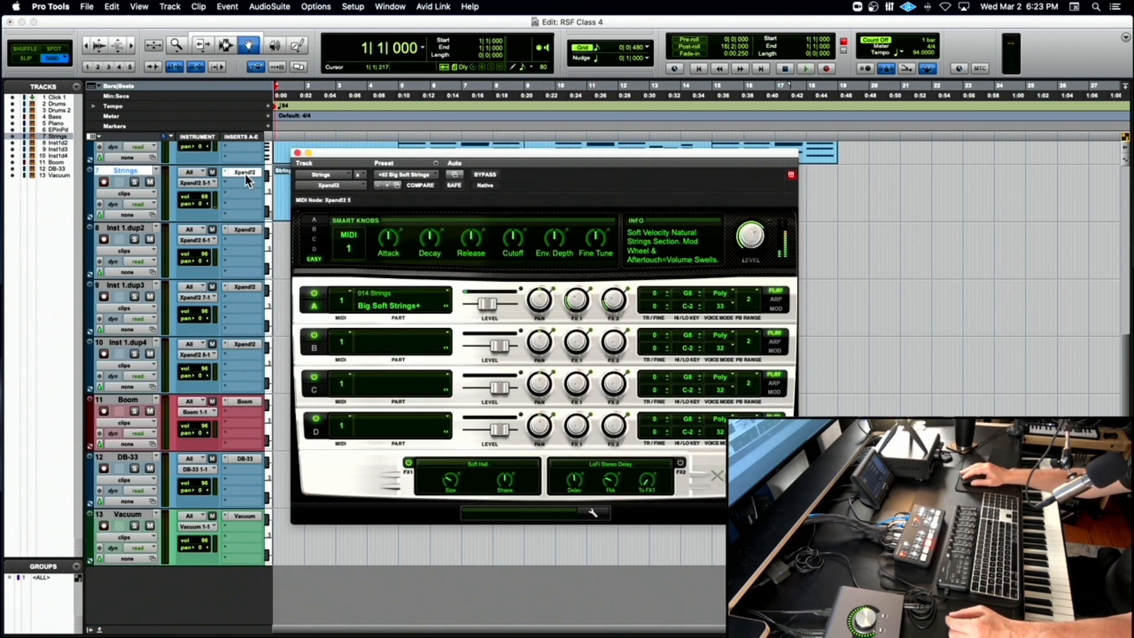
{"action": "left_click", "coordinate": [408, 173]}
{"action": "mouse_move", "coordinate": [411, 175]}
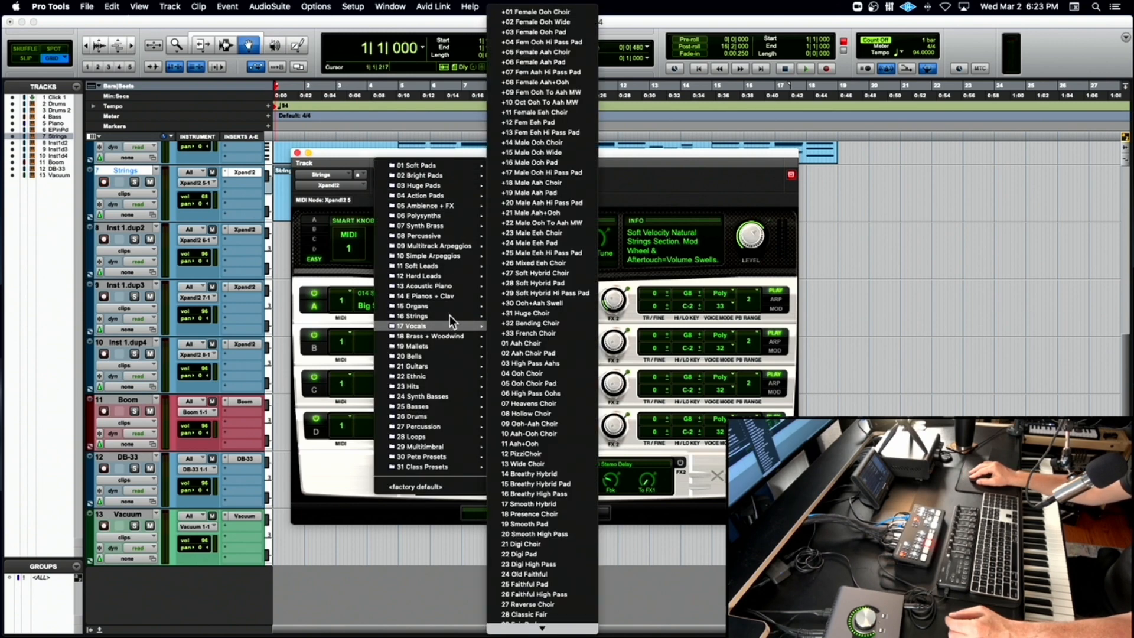
{"action": "mouse_move", "coordinate": [448, 315]}
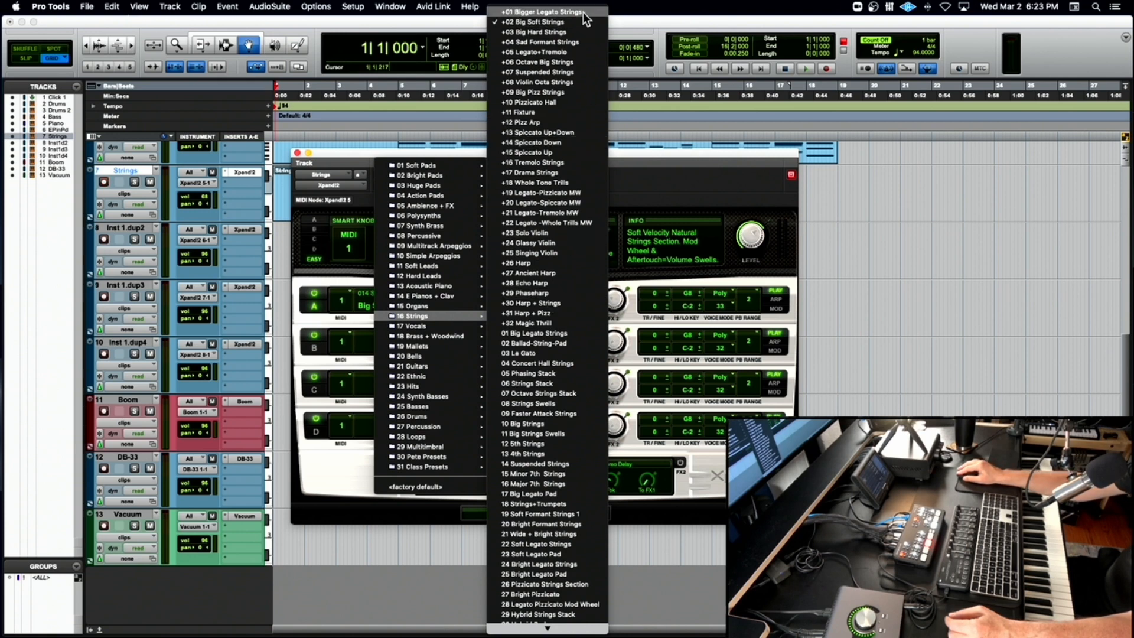
{"action": "left_click", "coordinate": [543, 12]}
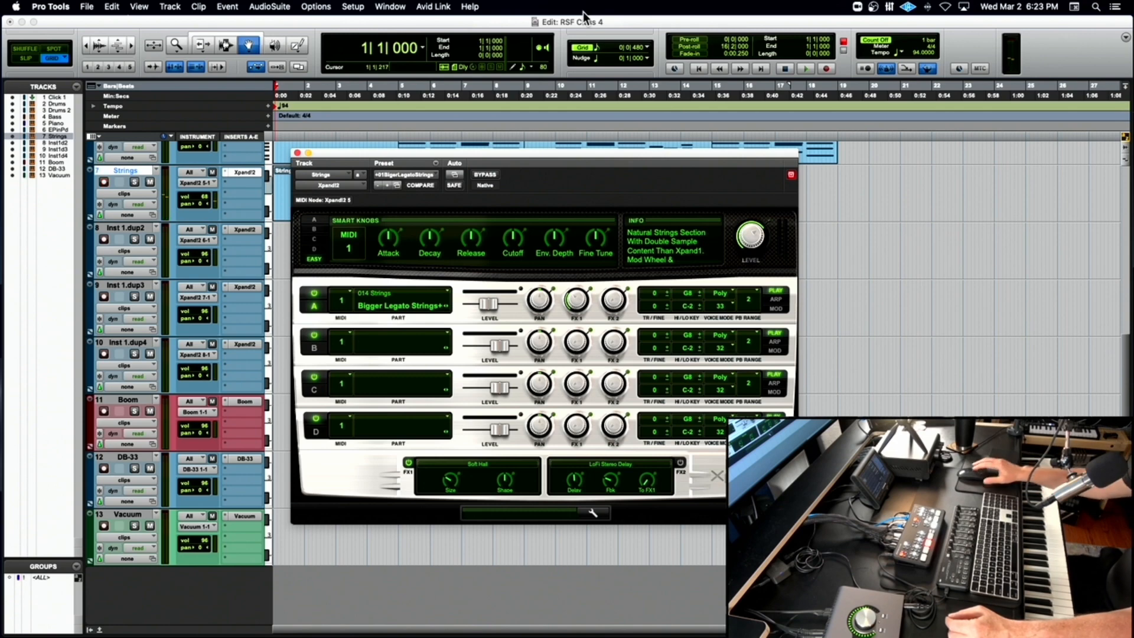
{"action": "left_click", "coordinate": [297, 152]}
Record a sustained strings line over bars 1 to 4 of the intro on the Strings track.
{"action": "scroll", "coordinate": [688, 150], "scroll_direction": "up", "scroll_amount": 5}
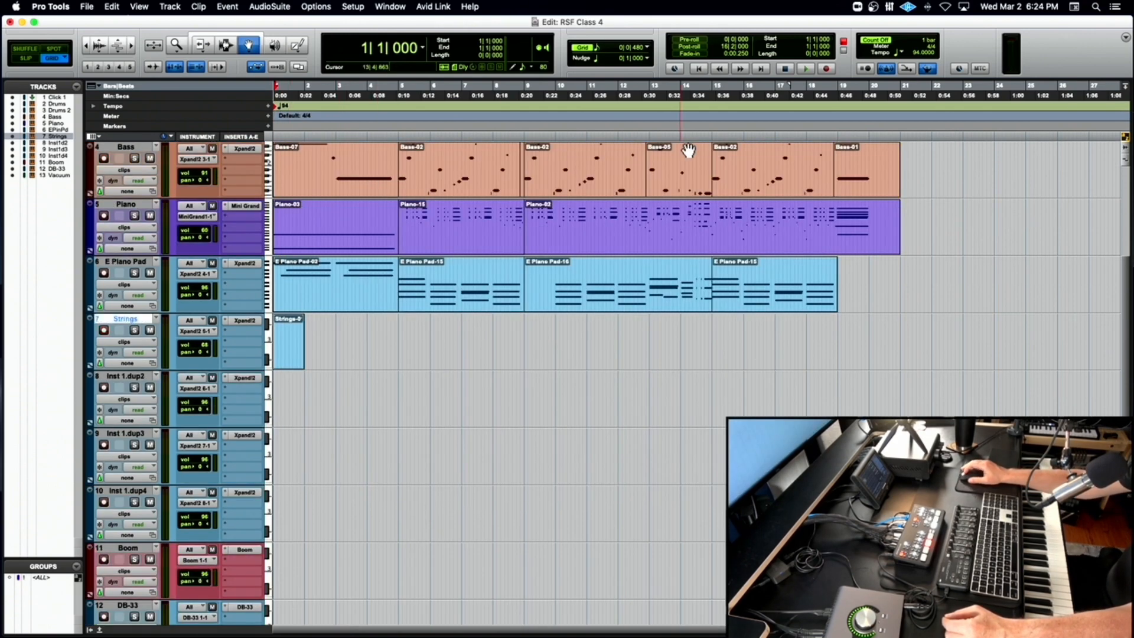
{"action": "scroll", "coordinate": [688, 150], "scroll_direction": "up", "scroll_amount": 3}
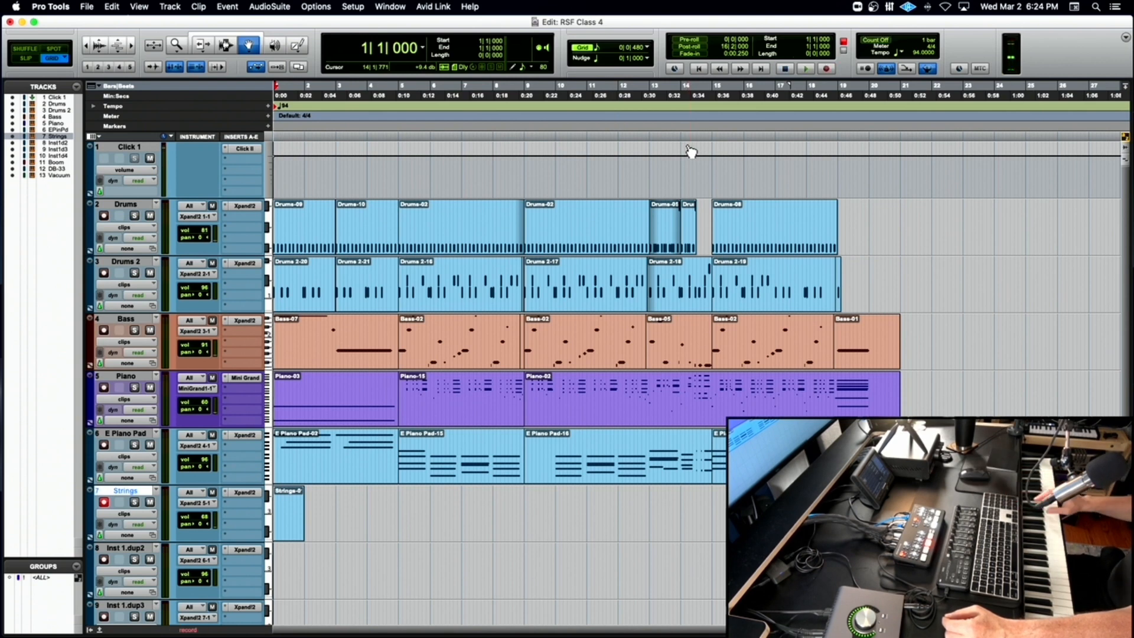
{"action": "key", "text": "super+space"}
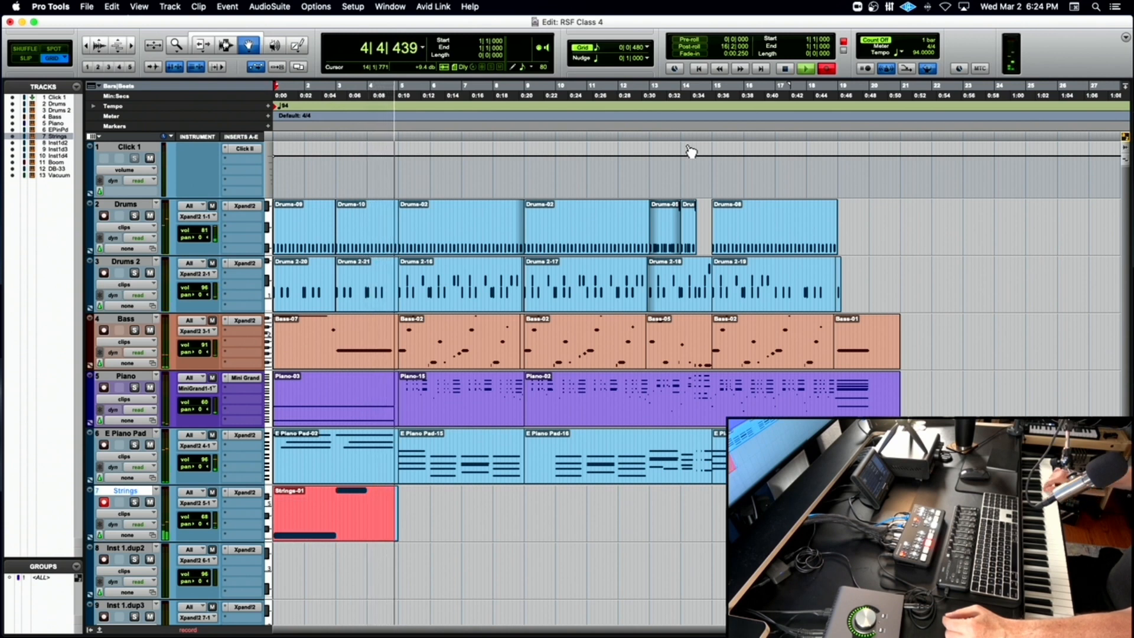
{"action": "key", "text": "space"}
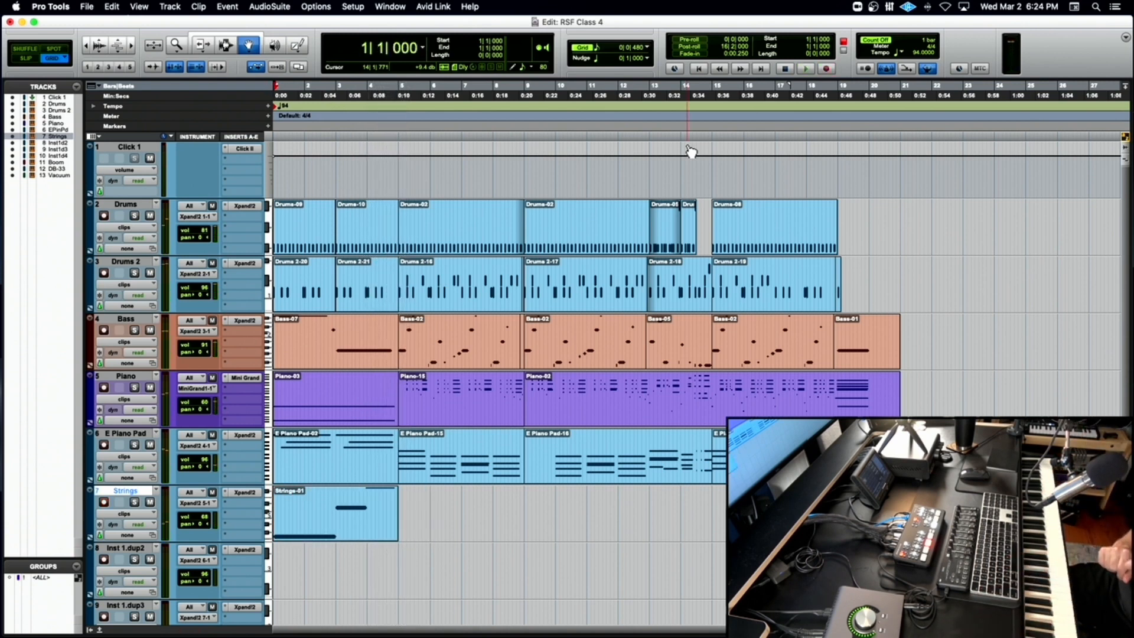
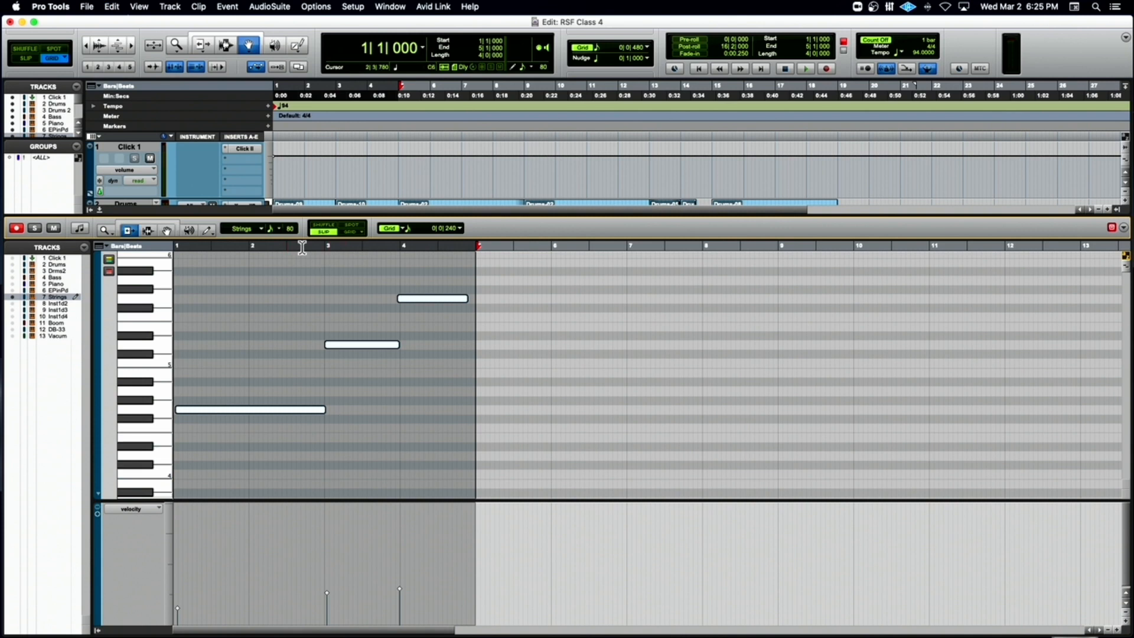
Select all Strings notes in the MIDI editor, raise their velocities to one equal level, and check them briefly in playback.
{"action": "key", "text": "super+a"}
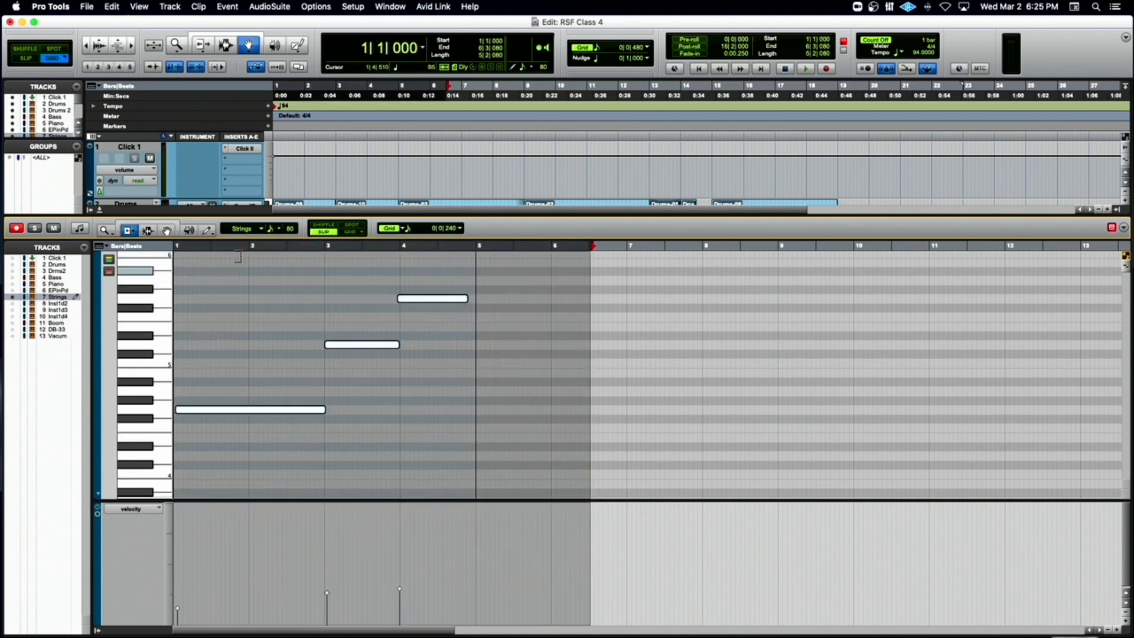
{"action": "left_click_drag", "start_coordinate": [256, 615], "coordinate": [264, 573]}
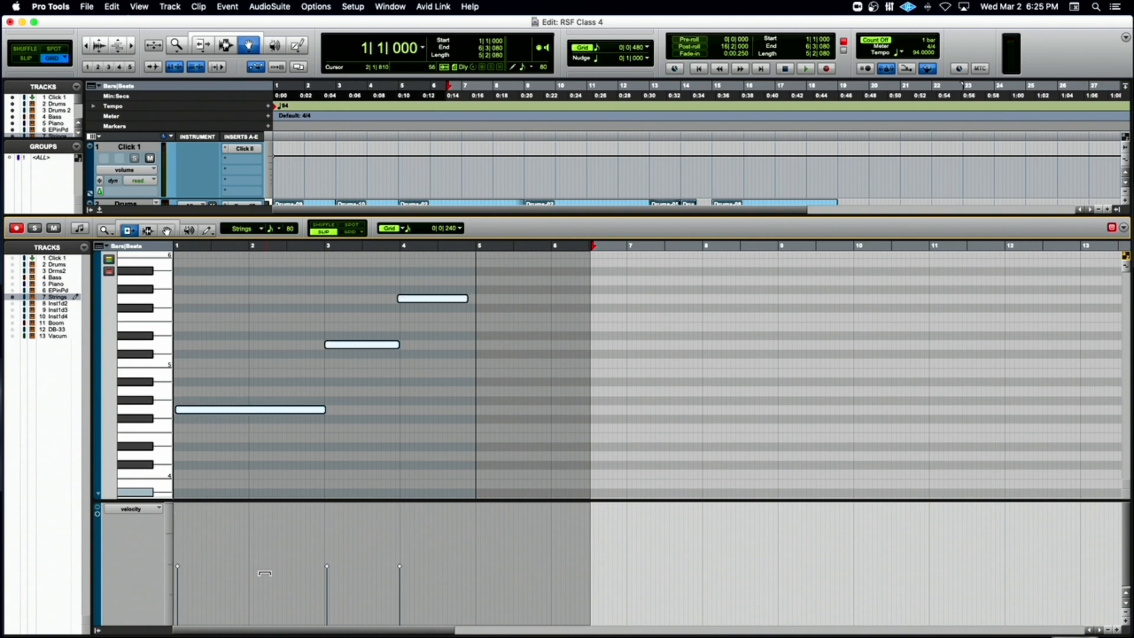
{"action": "key", "text": "space"}
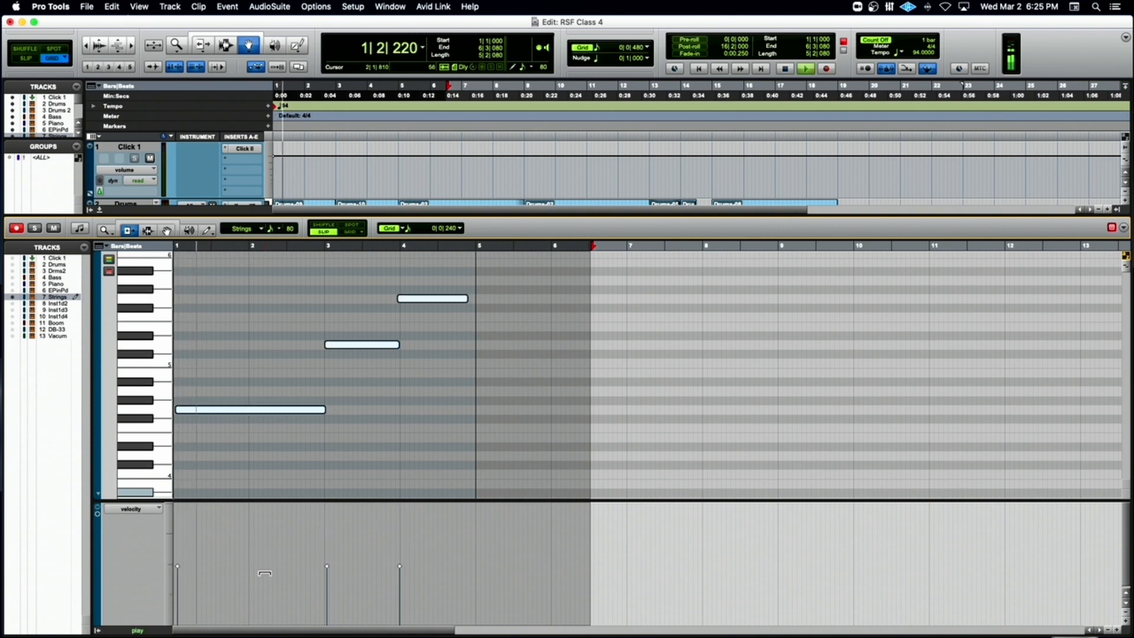
{"action": "key", "text": "space"}
Align the start of the first Strings note, G4, to 1|1|000 and play the line from bar 1.
{"action": "left_click", "coordinate": [211, 256]}
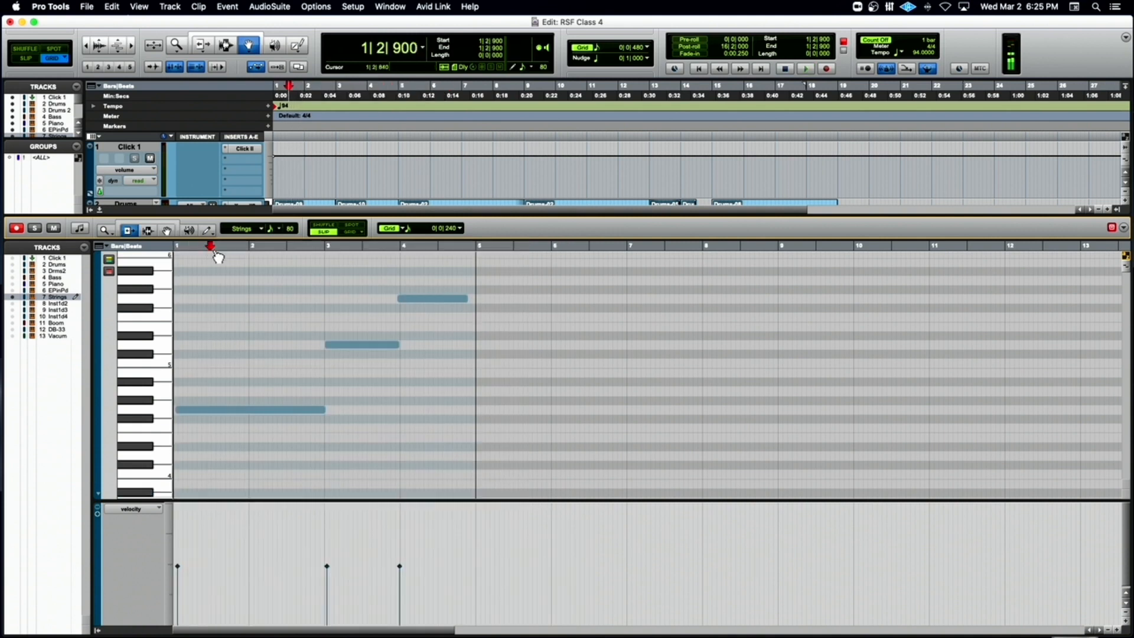
{"action": "left_click", "coordinate": [182, 408]}
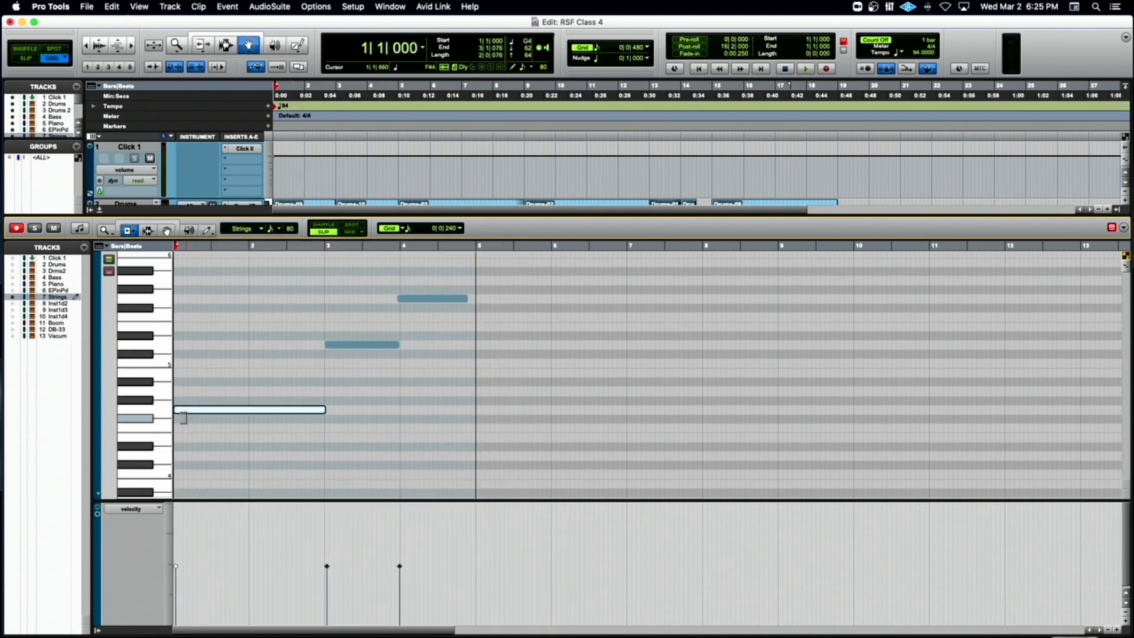
{"action": "left_click", "coordinate": [183, 417]}
{"action": "key", "text": "space"}
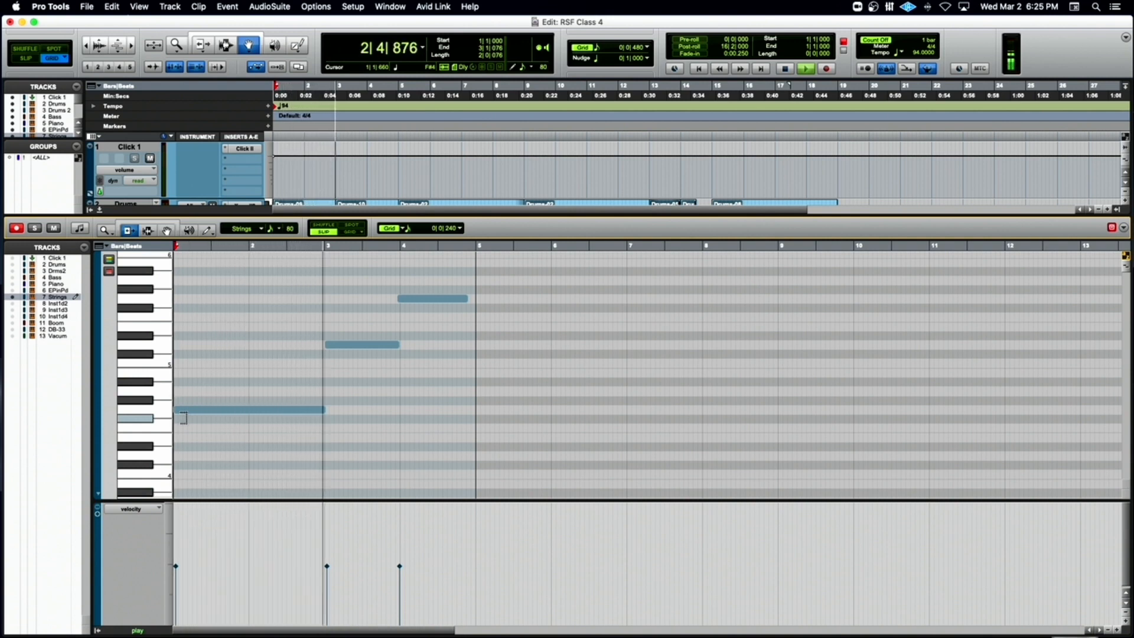
{"action": "key", "text": "space"}
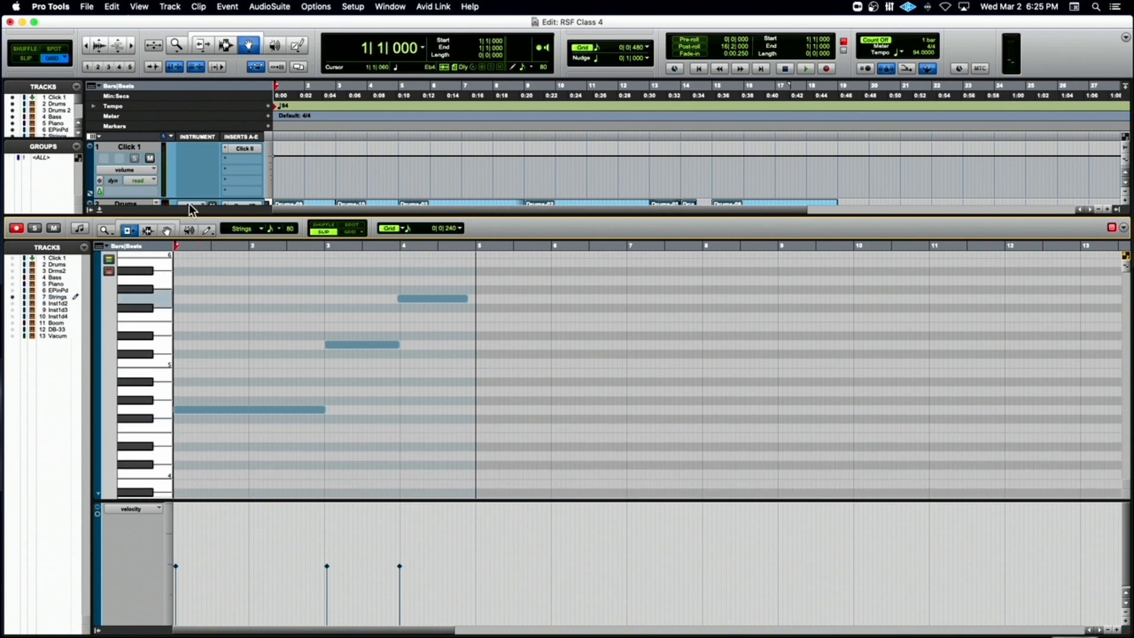
Show MIDI volume instead of velocity in the controller lane below the Strings notes, with the Edit window moved aside.
{"action": "left_click_drag", "start_coordinate": [241, 24], "coordinate": [356, 28]}
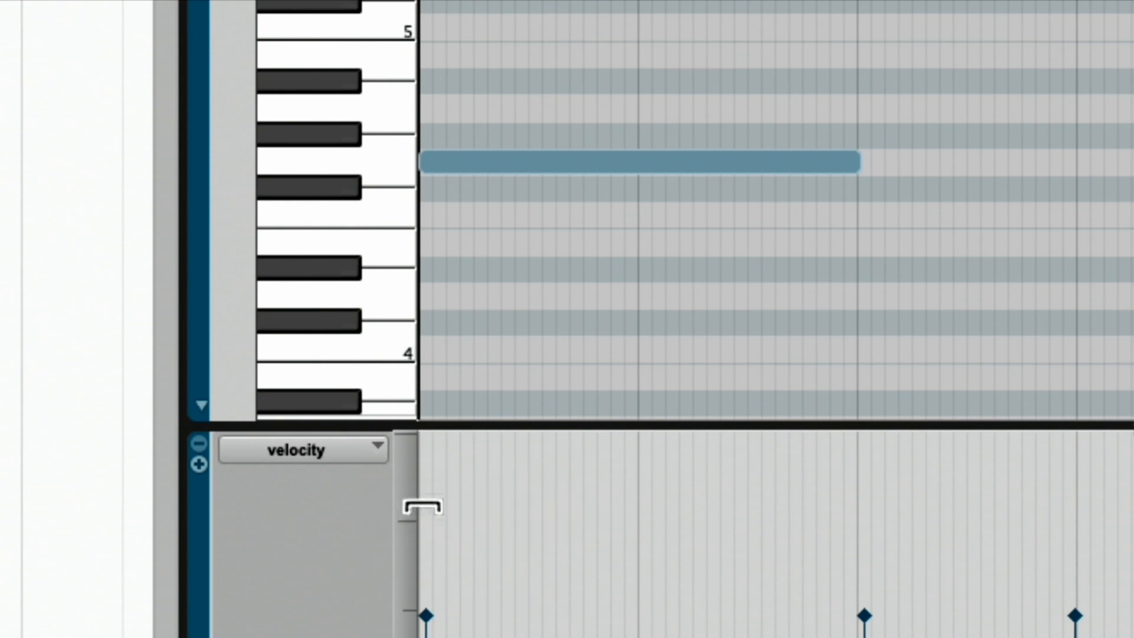
{"action": "left_click", "coordinate": [380, 459]}
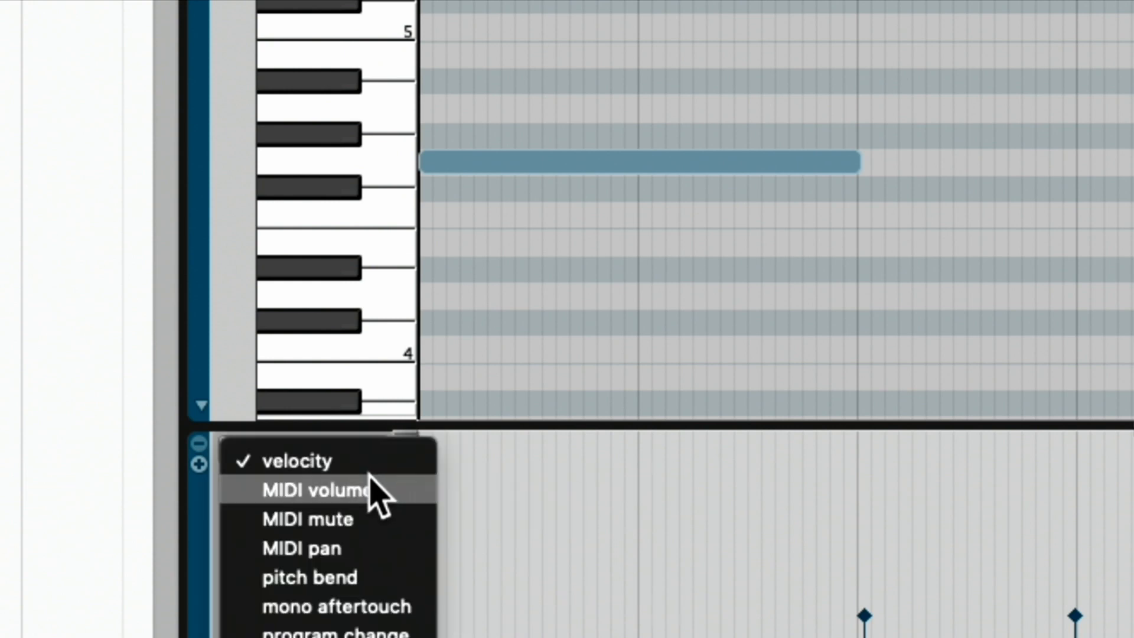
{"action": "left_click", "coordinate": [371, 490]}
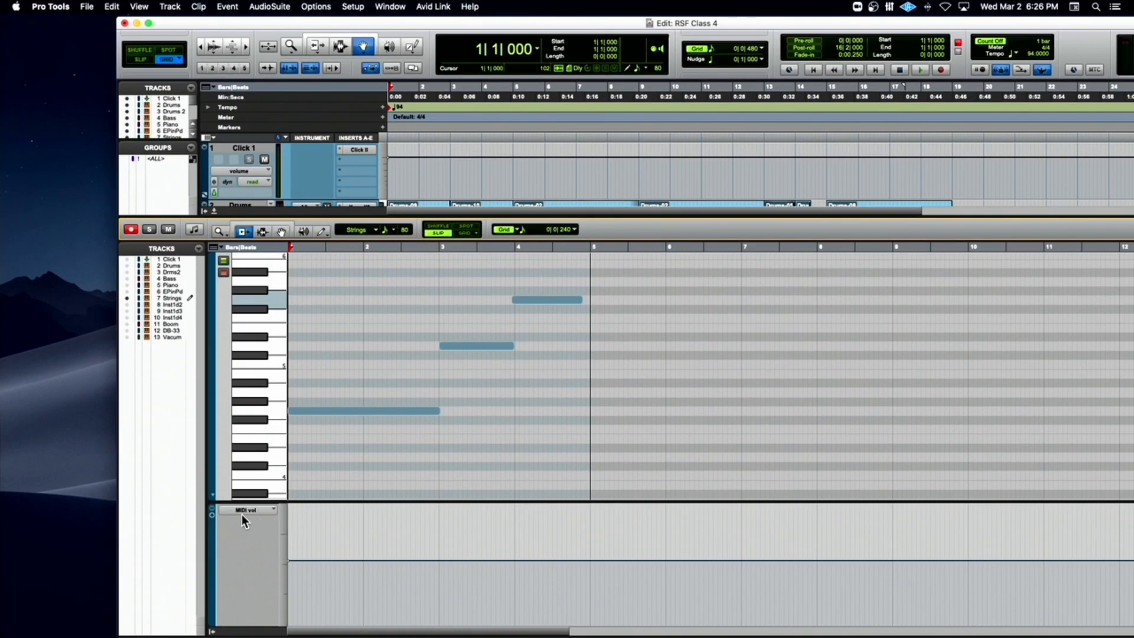
Set the MIDI editor's Pencil tool to the Line shape.
{"action": "left_click", "coordinate": [320, 232]}
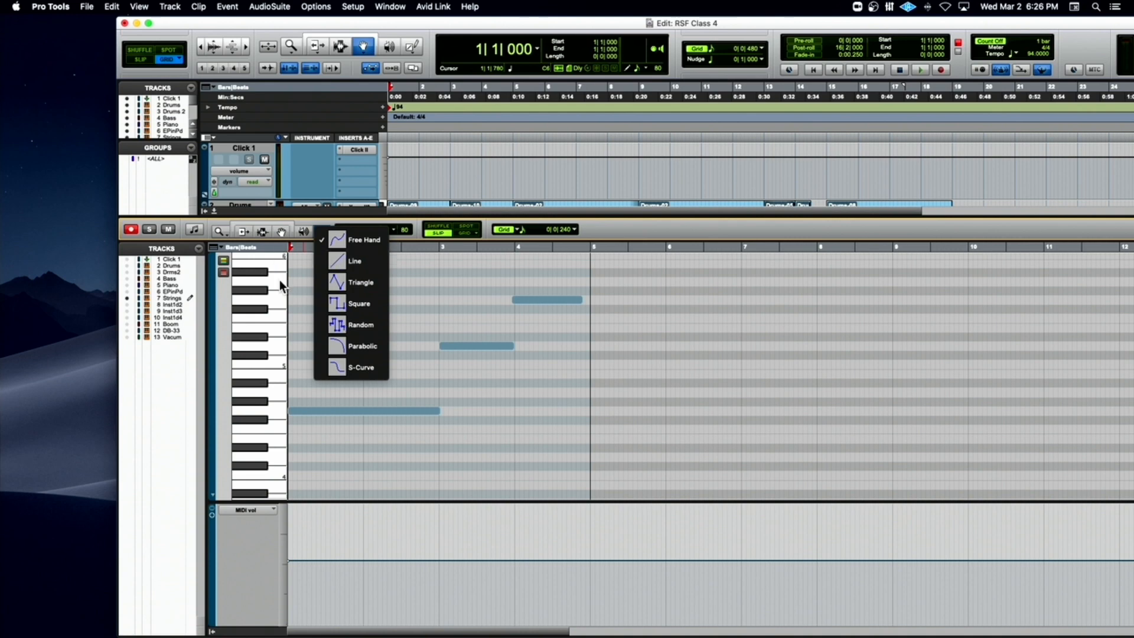
{"action": "left_click", "coordinate": [300, 278]}
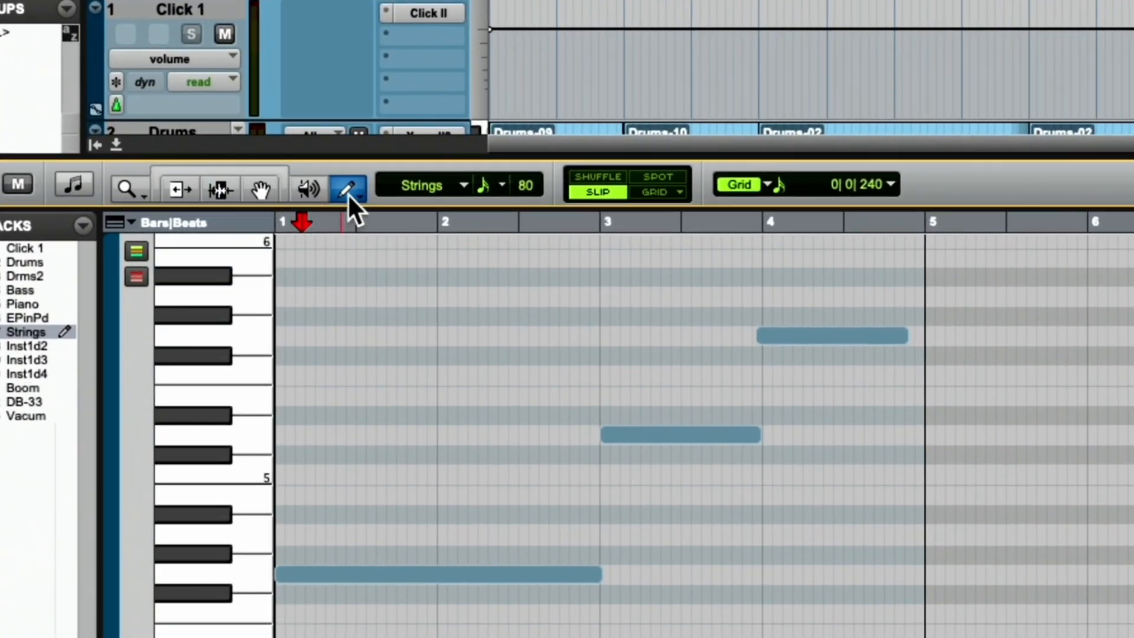
{"action": "left_click", "coordinate": [347, 193]}
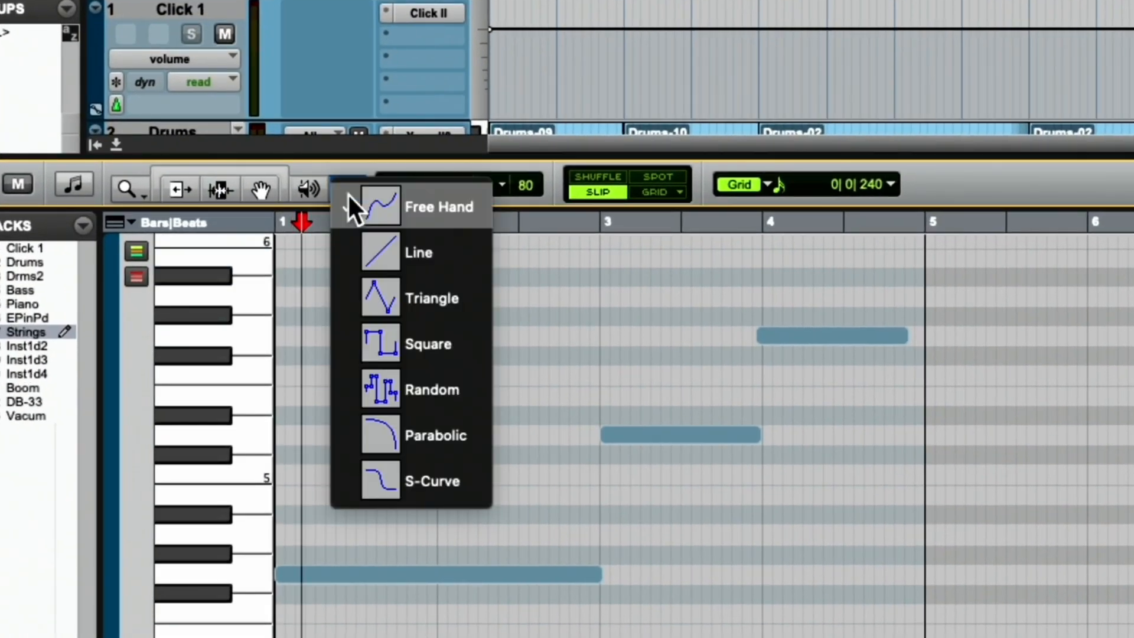
{"action": "left_click", "coordinate": [383, 249]}
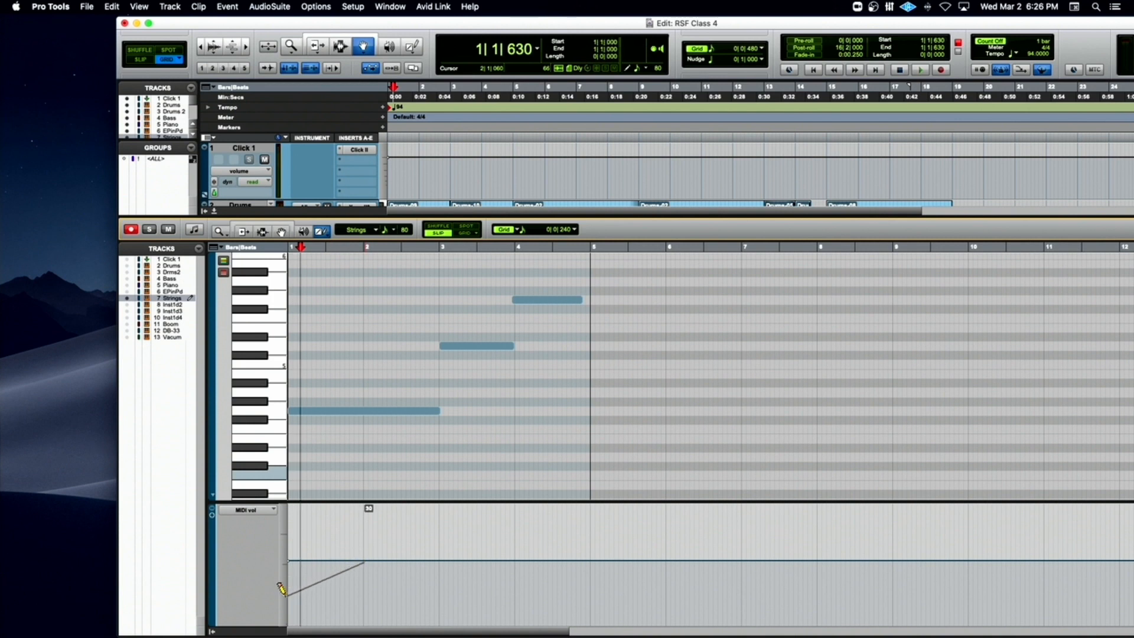
Draw a rising MIDI volume ramp across bar 1 of the Strings part and undo it.
{"action": "left_click_drag", "start_coordinate": [290, 593], "coordinate": [360, 552]}
{"action": "key", "text": "super+z"}
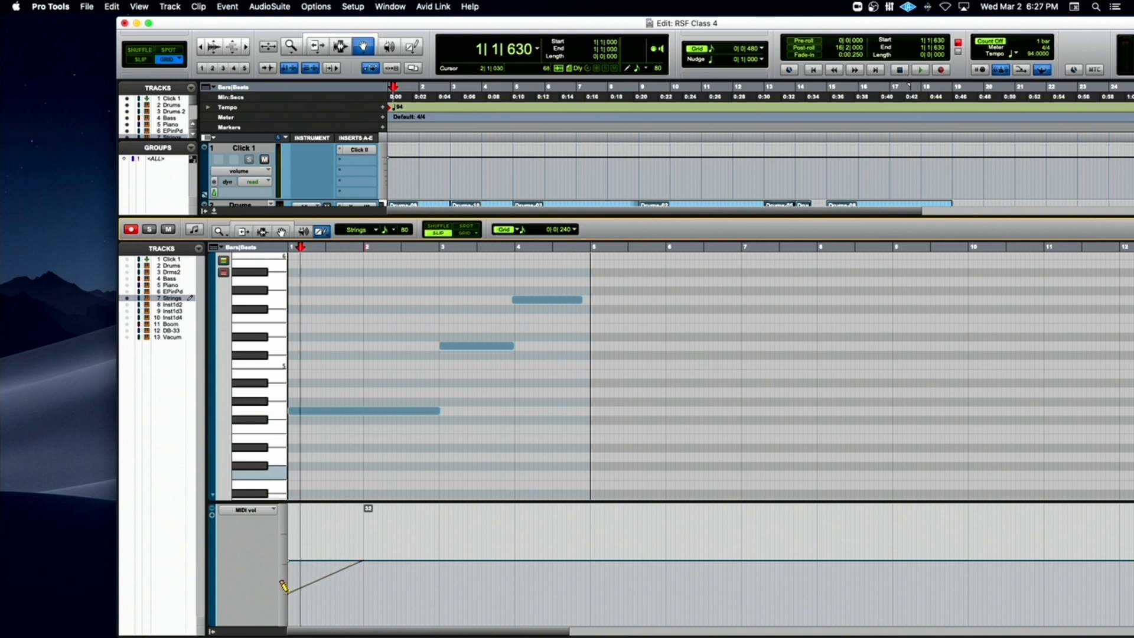
Draw a rising MIDI volume line from bar 1 to bar 2 of the Strings part and play it back.
{"action": "left_click_drag", "start_coordinate": [271, 599], "coordinate": [271, 608]}
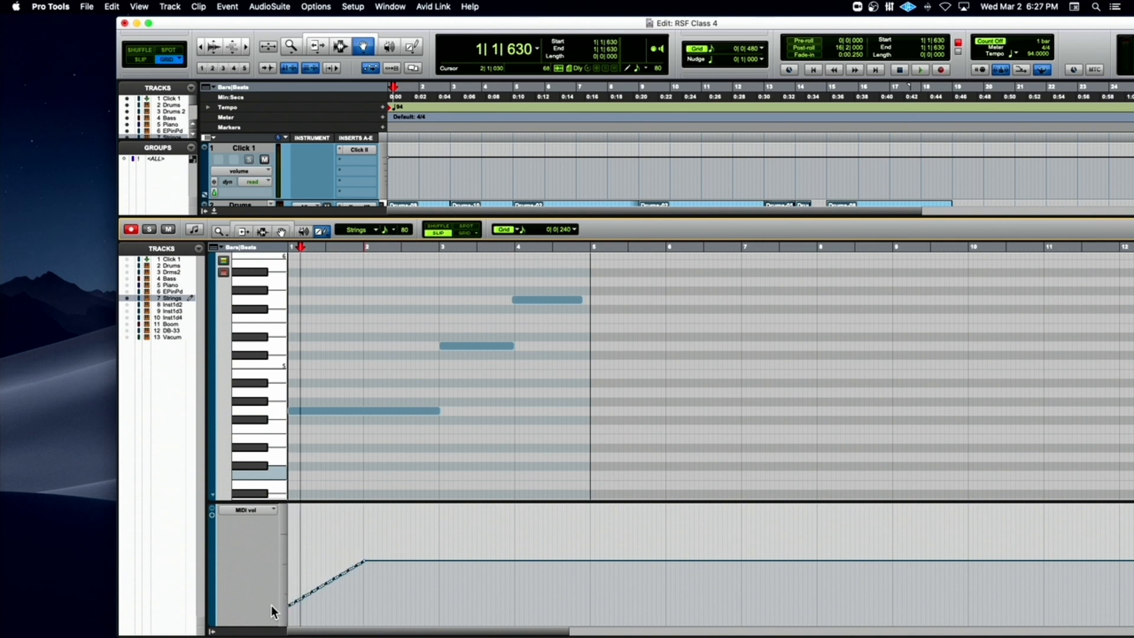
{"action": "key", "text": "space"}
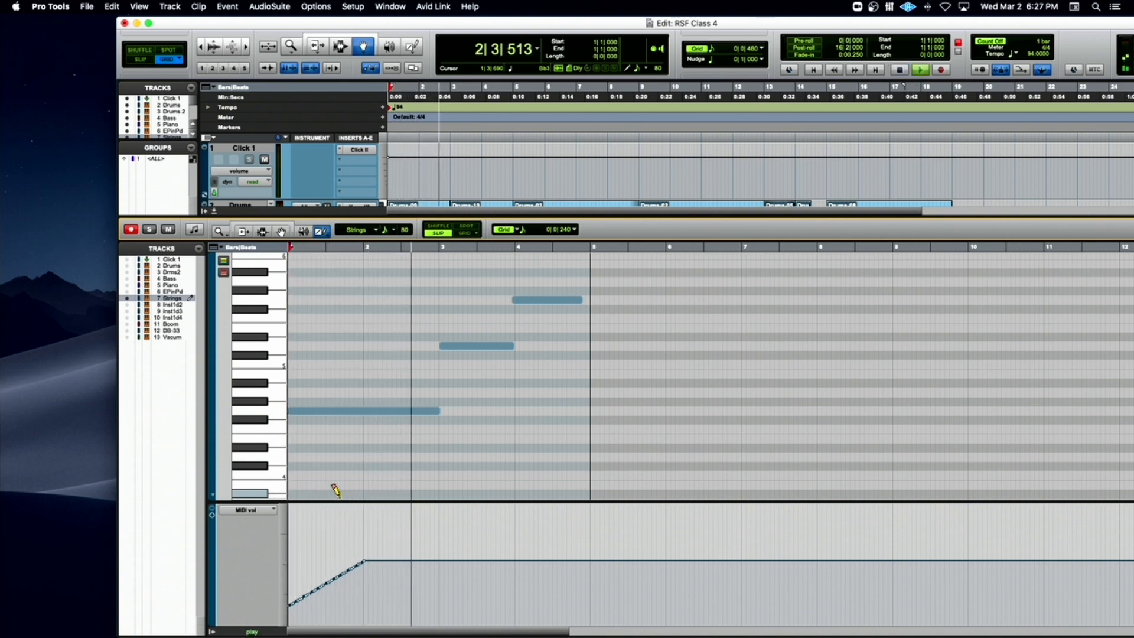
{"action": "key", "text": "space"}
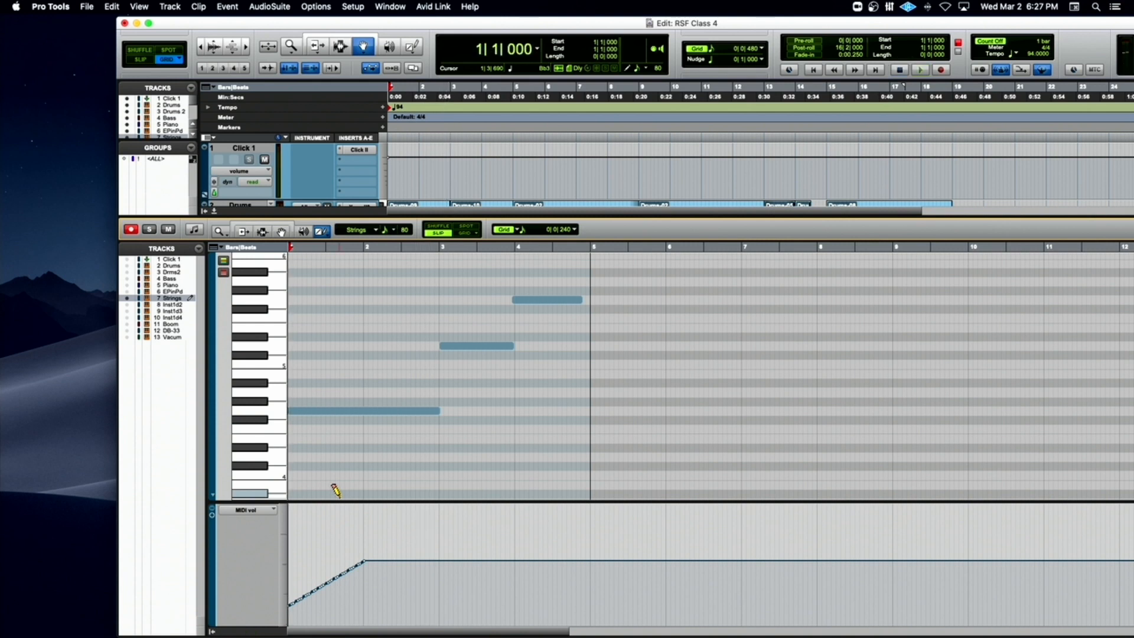
Extend the Strings MIDI volume curve with a slight fall to bar 3, a rise to bar 4 and a fall to bar 5, and play it.
{"action": "scroll", "coordinate": [335, 490], "scroll_direction": "down", "scroll_amount": 5}
{"action": "scroll", "coordinate": [336, 490], "scroll_direction": "up", "scroll_amount": 5}
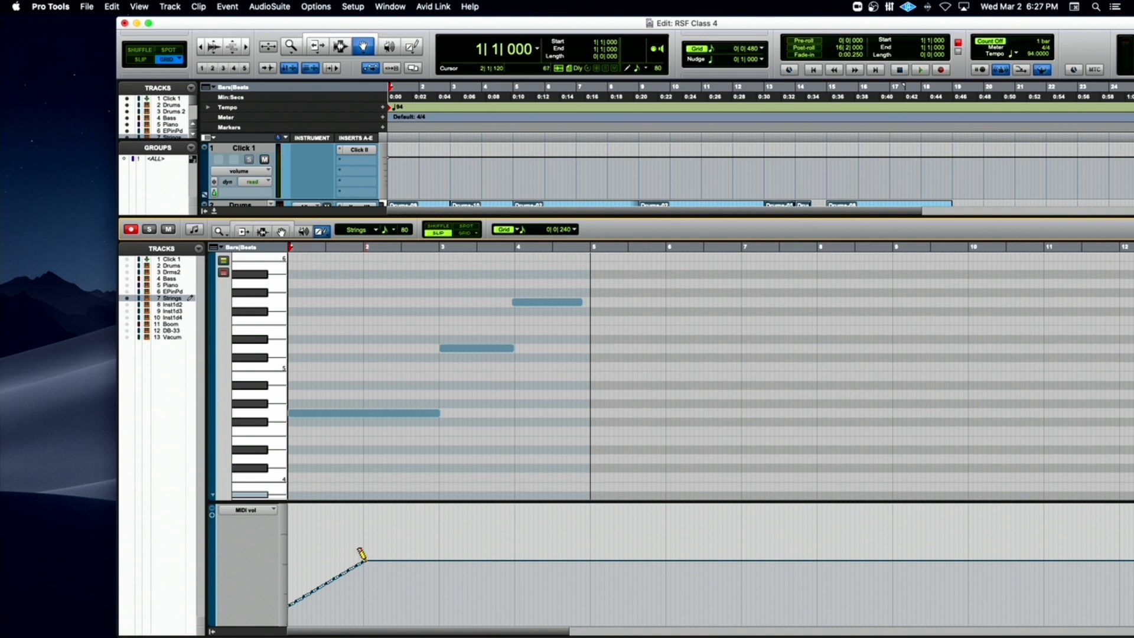
{"action": "left_click", "coordinate": [438, 571]}
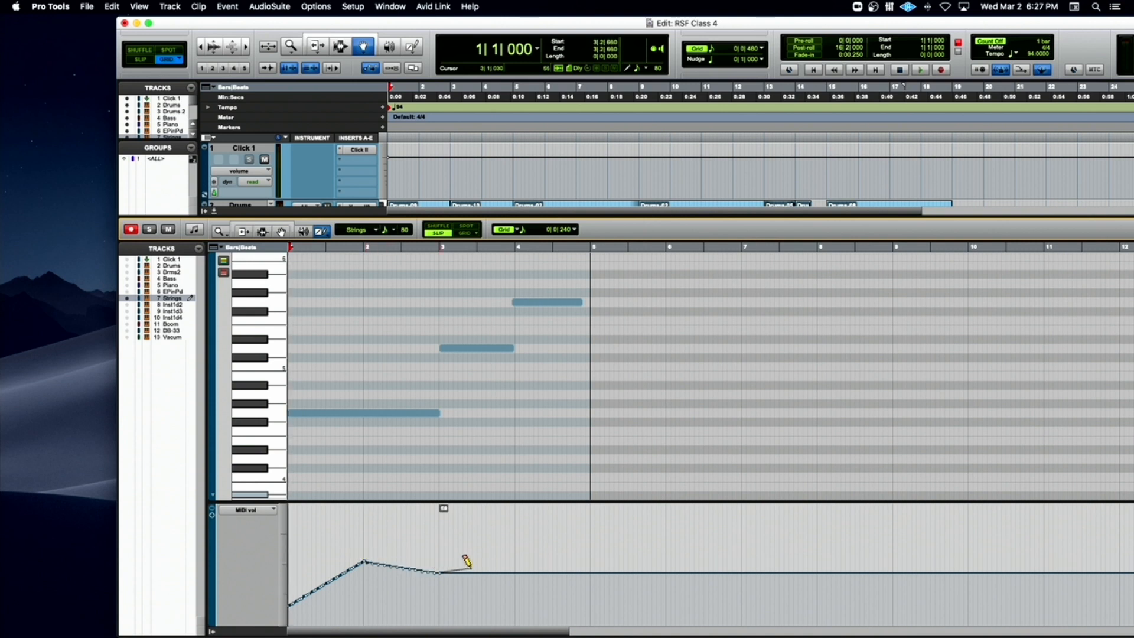
{"action": "left_click_drag", "start_coordinate": [506, 564], "coordinate": [511, 554]}
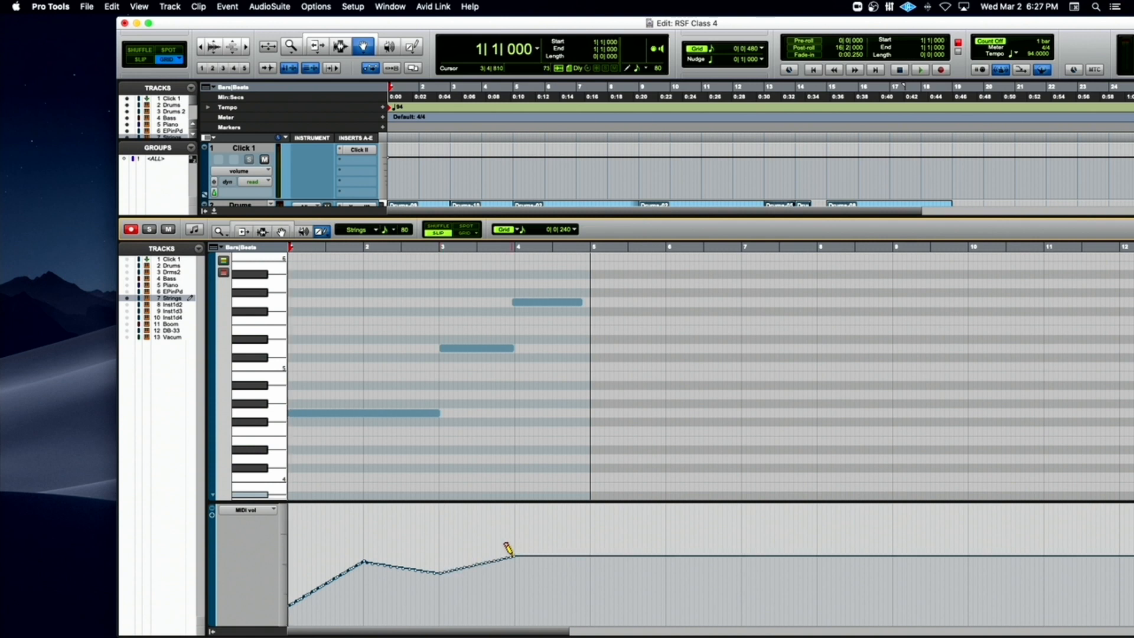
{"action": "left_click_drag", "start_coordinate": [576, 582], "coordinate": [588, 597]}
{"action": "key", "text": "space"}
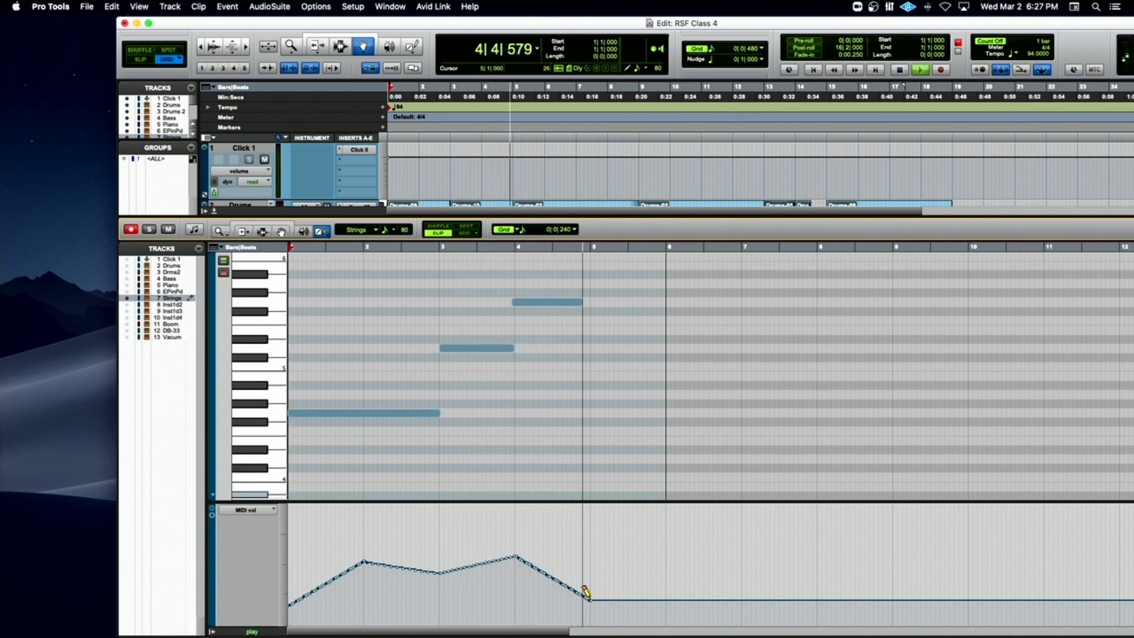
{"action": "key", "text": "space"}
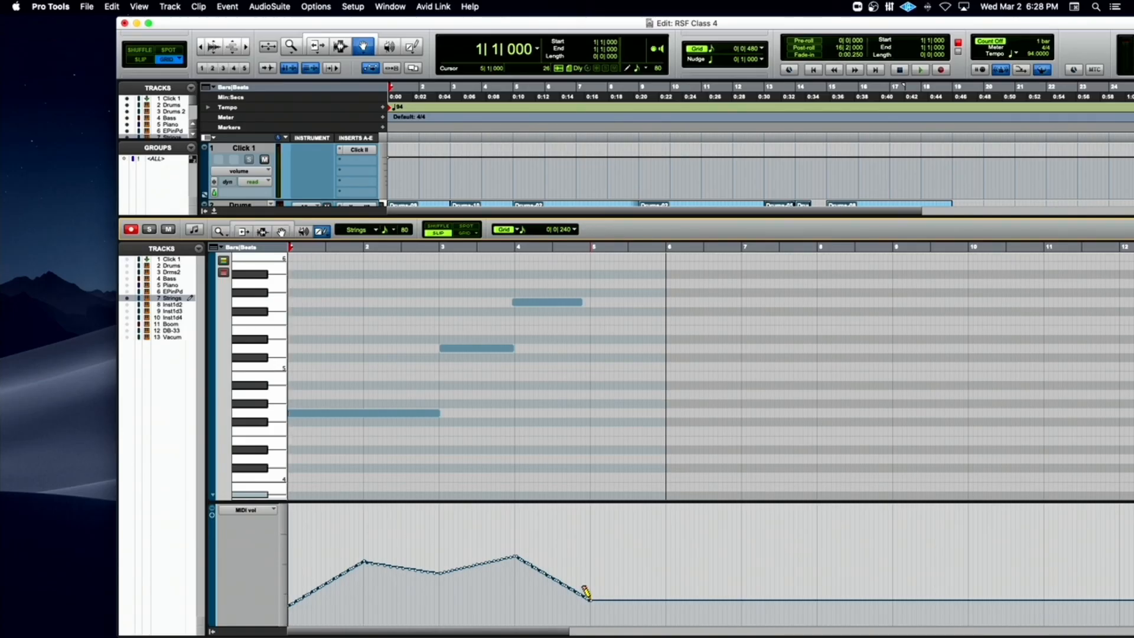
{"action": "key", "text": "space"}
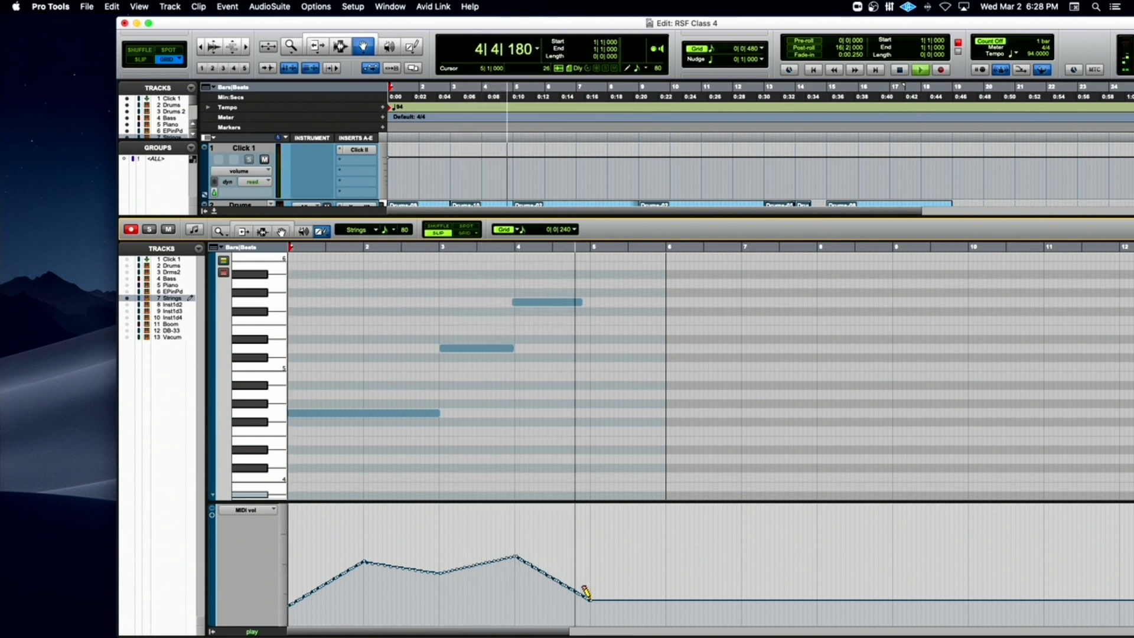
{"action": "key", "text": "space"}
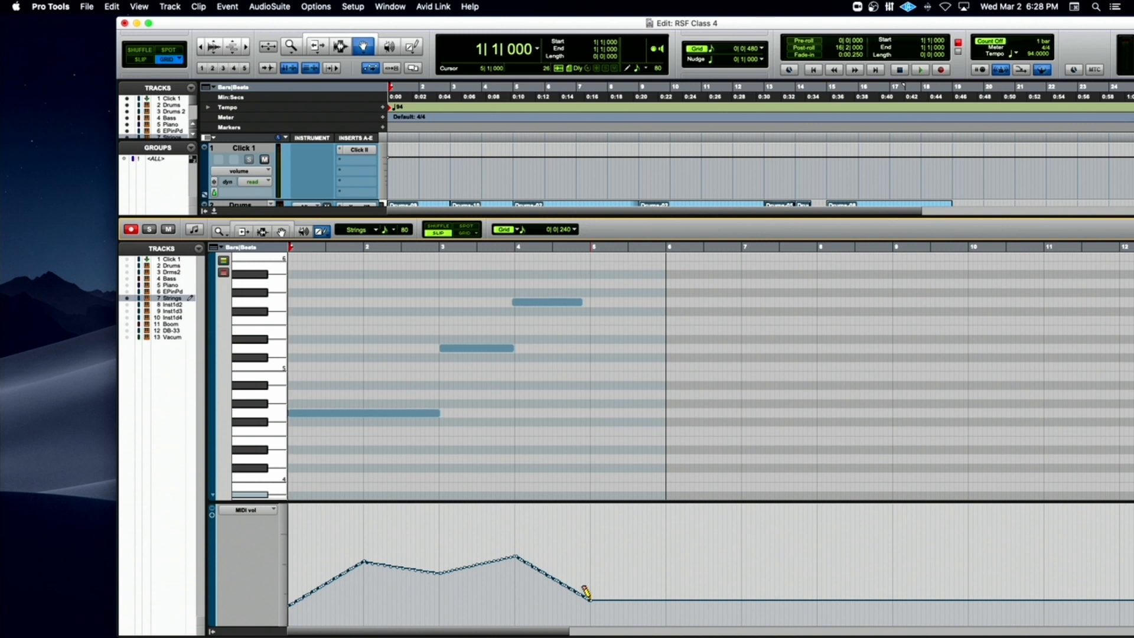
Trim the whole Strings MIDI volume curve down to a lower level, undoing the first trim attempt.
{"action": "left_click", "coordinate": [320, 231]}
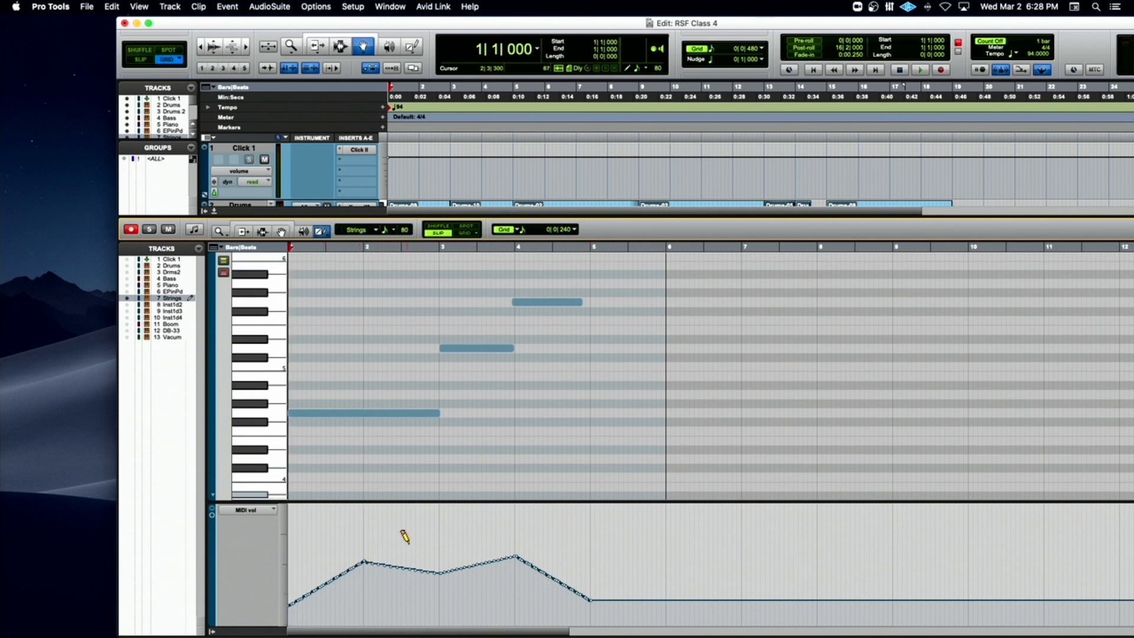
{"action": "left_click", "coordinate": [243, 232]}
{"action": "mouse_move", "coordinate": [431, 528]}
{"action": "left_mouse_down"}
{"action": "mouse_move", "coordinate": [433, 558]}
{"action": "mouse_move", "coordinate": [436, 543]}
{"action": "left_mouse_up"}
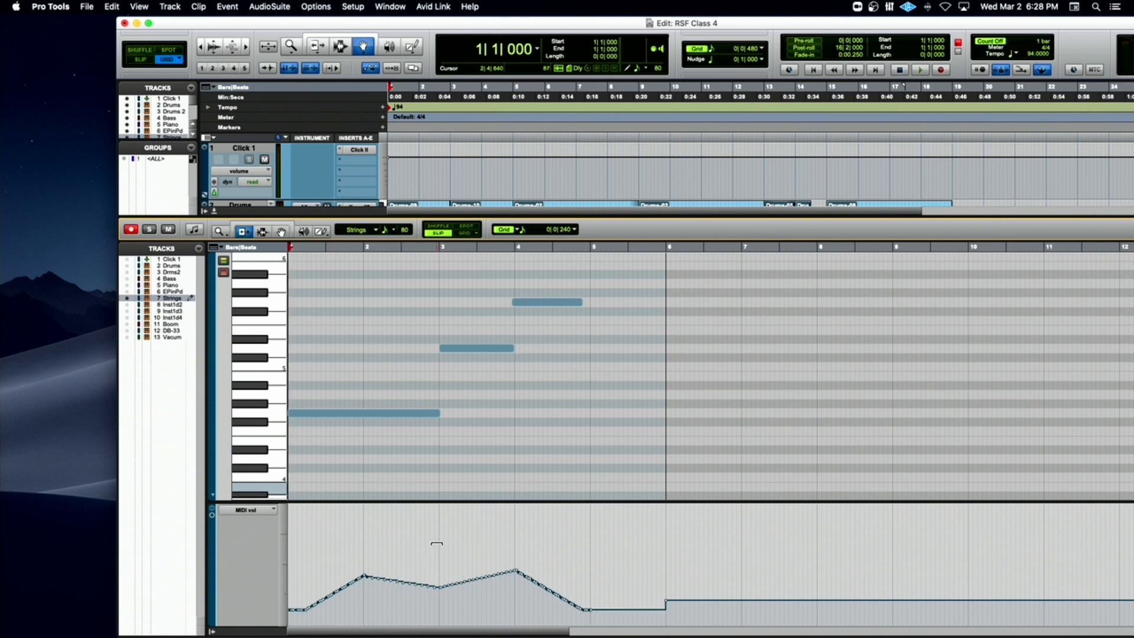
{"action": "key", "text": "super+z"}
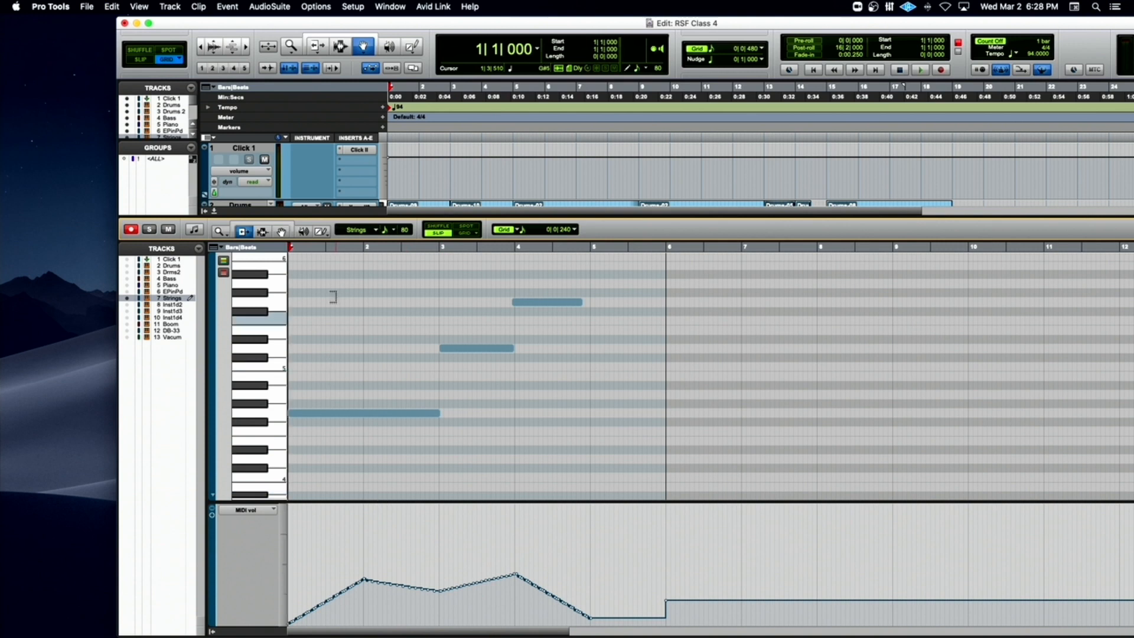
Redraw the Strings MIDI volume lines lower, with gentle peaks at bars 2 and 4 and a fade to bar 5, and play them.
{"action": "left_click", "coordinate": [324, 231]}
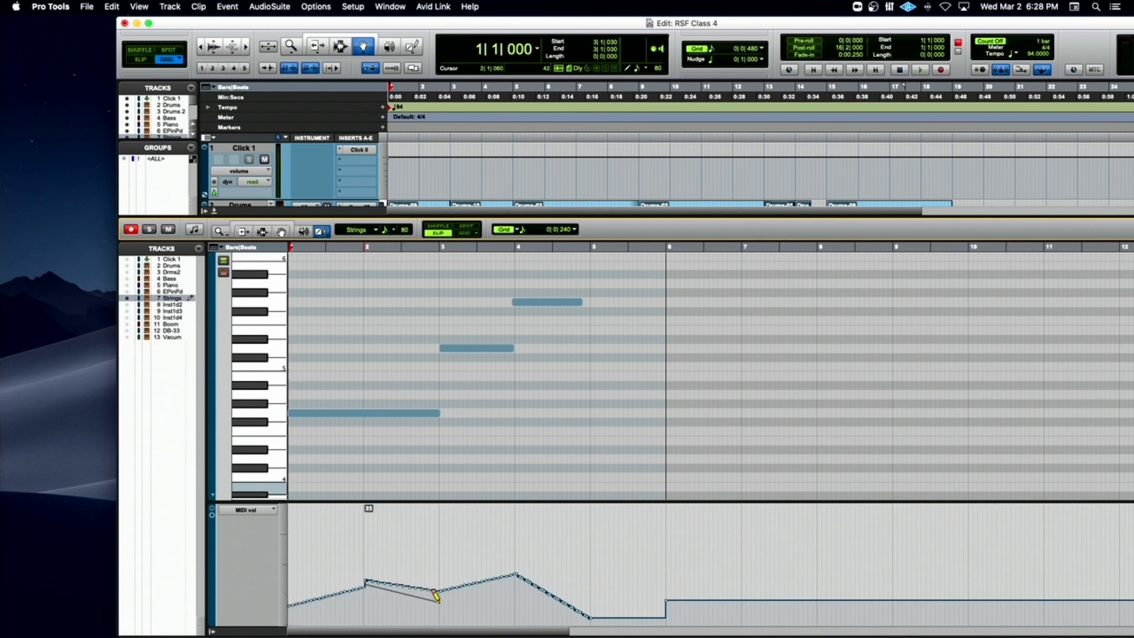
{"action": "left_click_drag", "start_coordinate": [438, 602], "coordinate": [438, 601]}
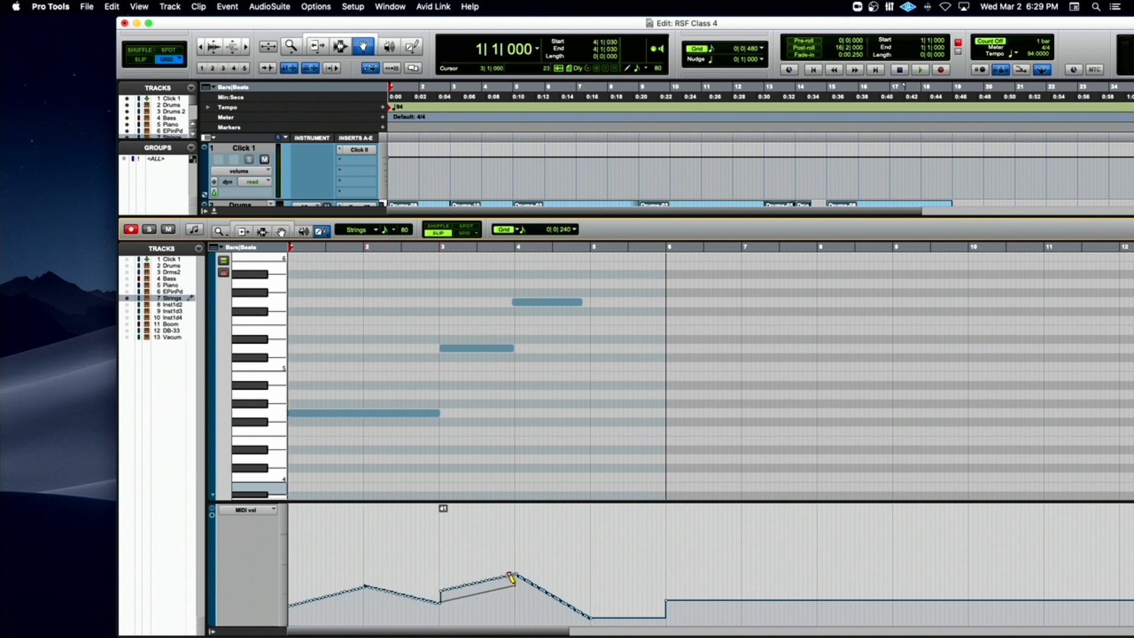
{"action": "left_click_drag", "start_coordinate": [511, 574], "coordinate": [592, 616]}
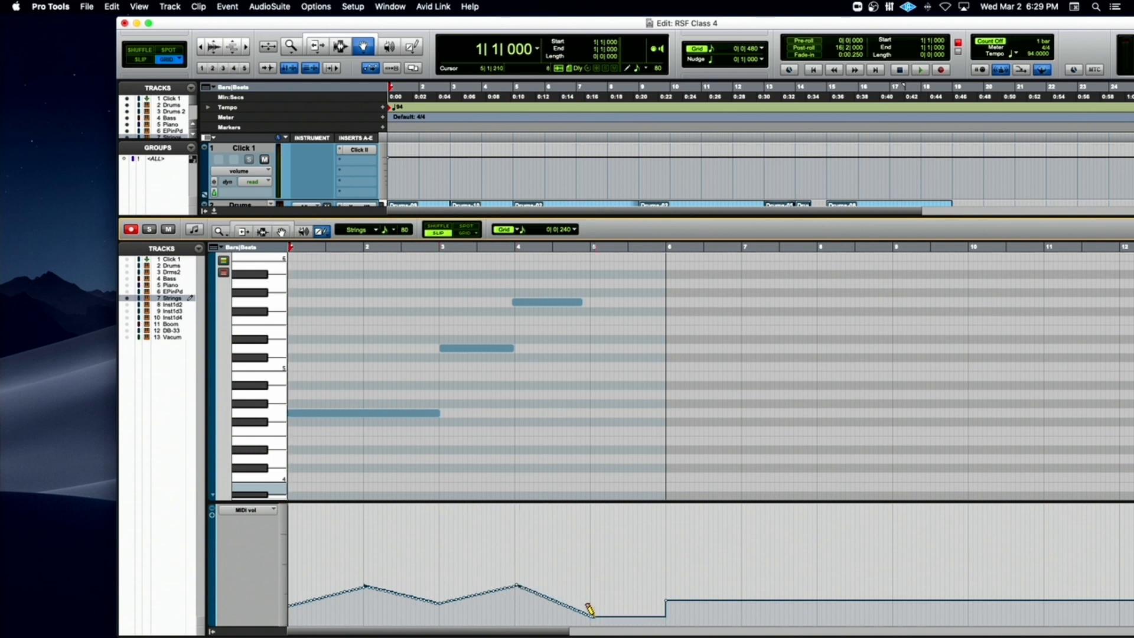
{"action": "key", "text": "space"}
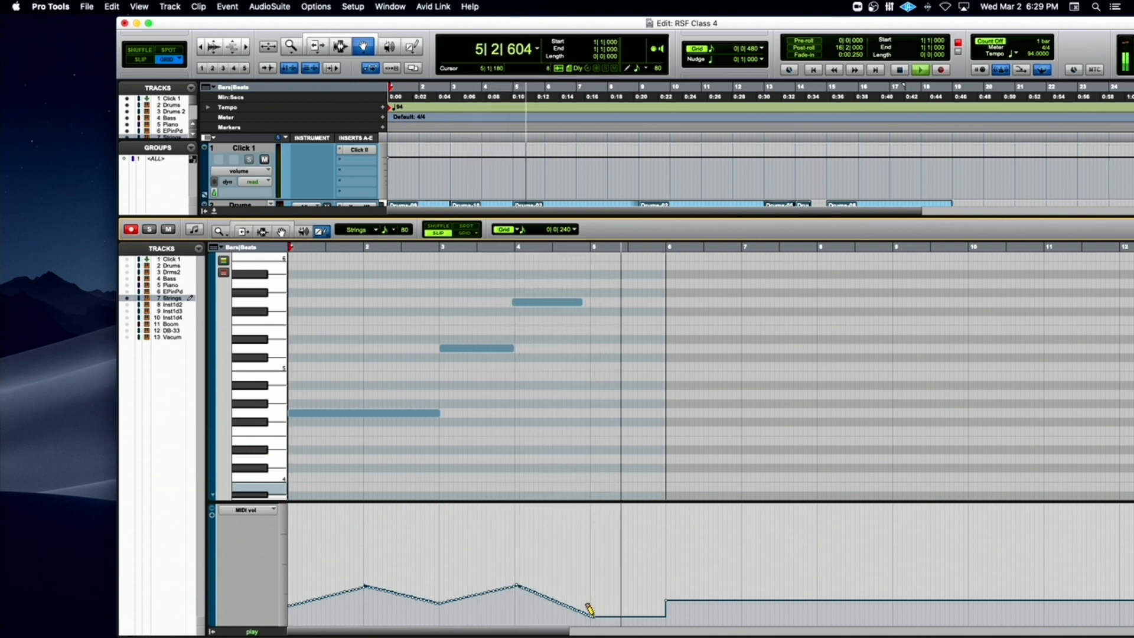
{"action": "key", "text": "space"}
Lengthen the last Strings note, G5, so that it ends at 4|4|945, and examine its start.
{"action": "key", "text": "super+bracketright"}
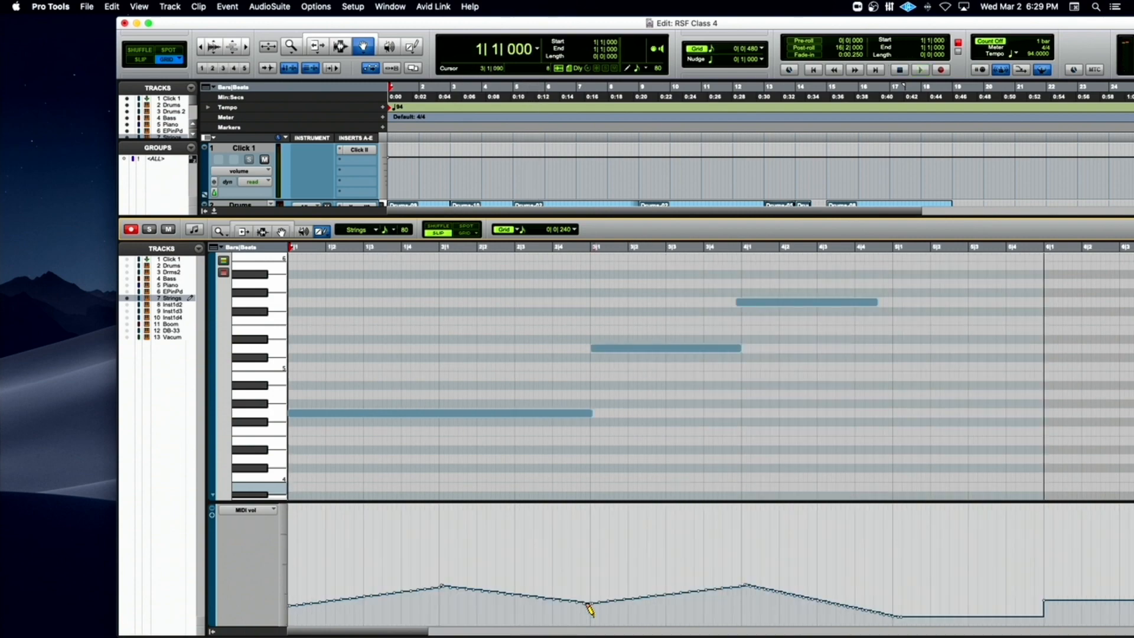
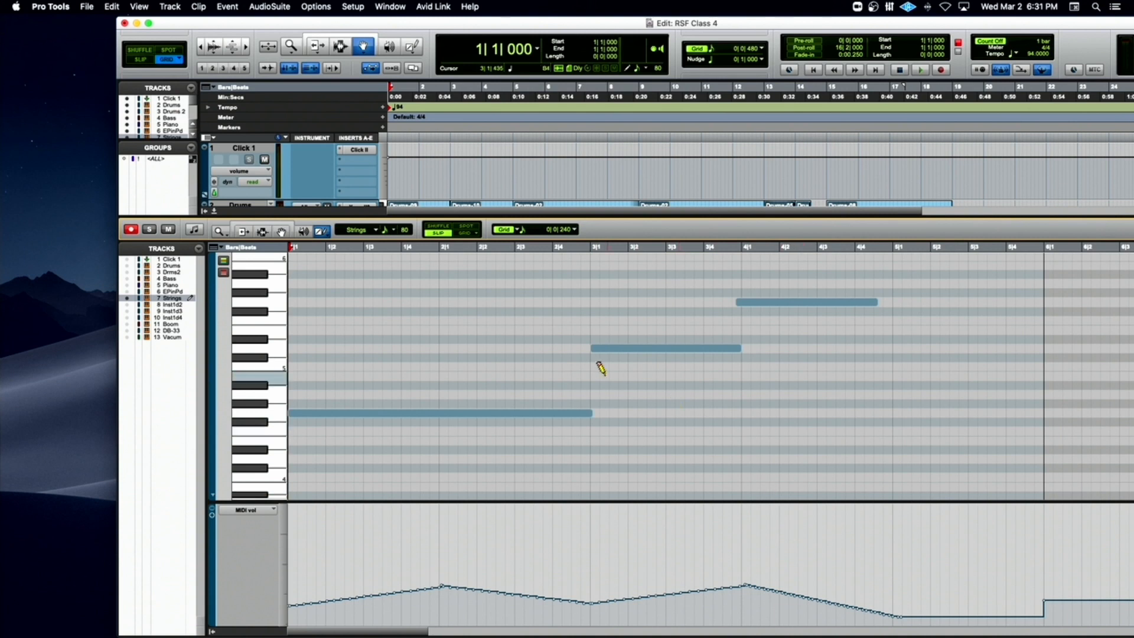
{"action": "scroll", "coordinate": [589, 367], "scroll_direction": "right", "scroll_amount": 5}
{"action": "left_click", "coordinate": [242, 231]}
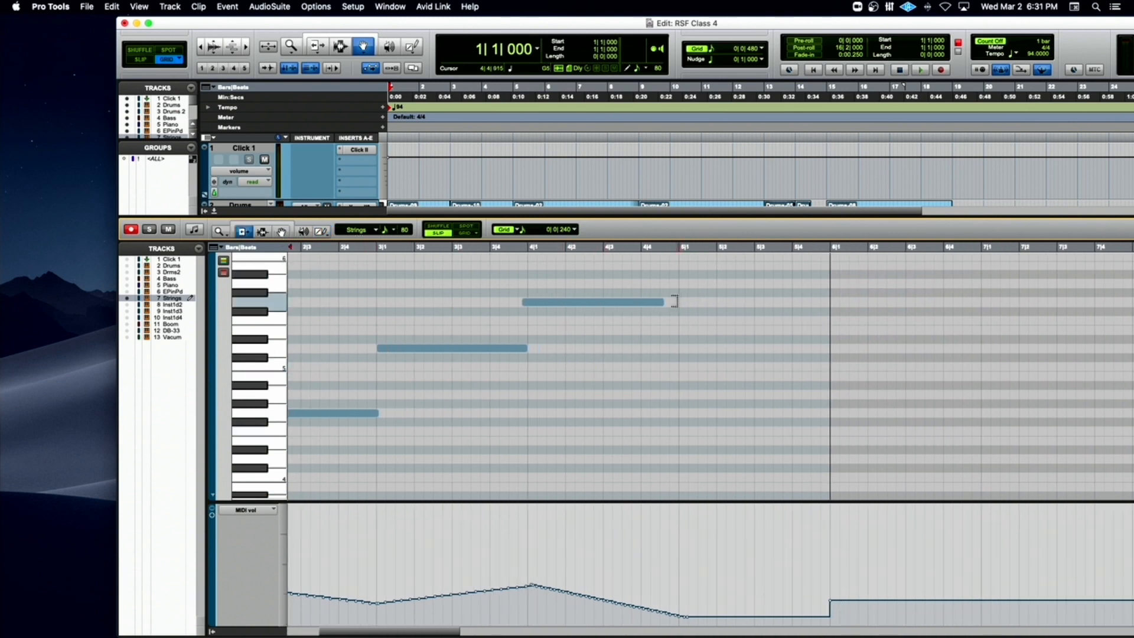
{"action": "left_click", "coordinate": [670, 303]}
{"action": "left_click_drag", "start_coordinate": [675, 307], "coordinate": [674, 305]}
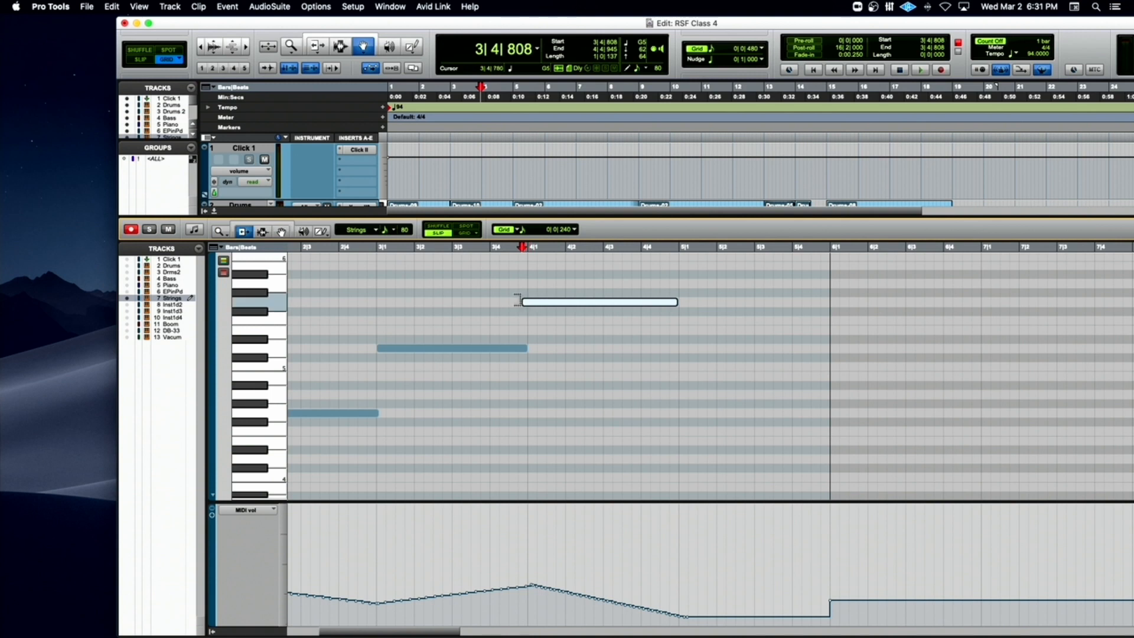
{"action": "scroll", "coordinate": [522, 300], "scroll_direction": "down", "scroll_amount": 3}
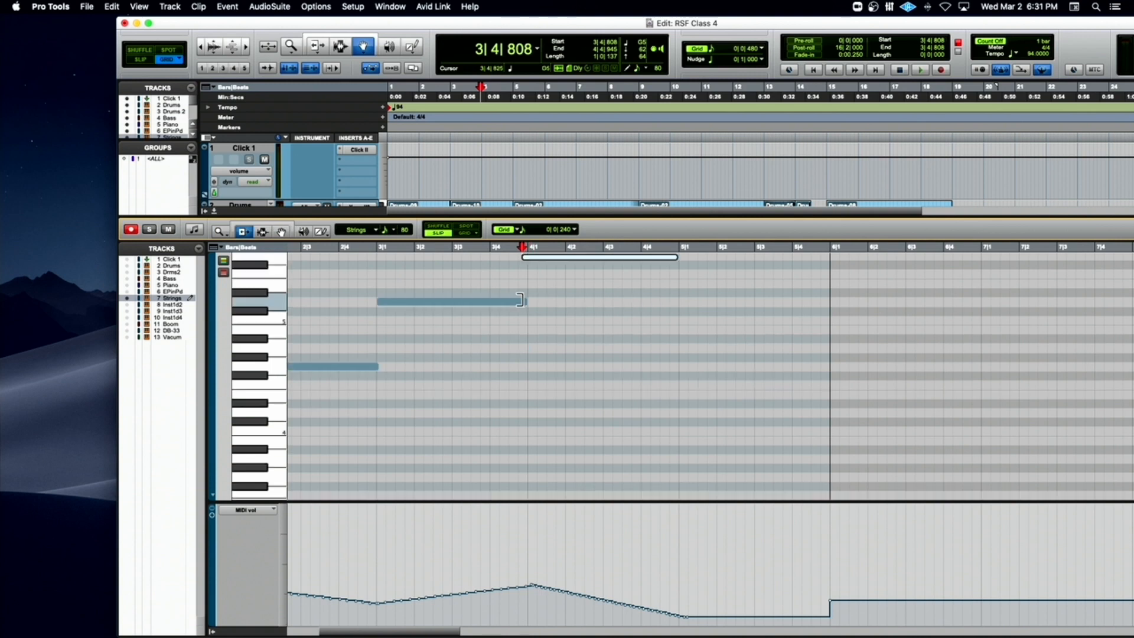
{"action": "scroll", "coordinate": [519, 300], "scroll_direction": "up", "scroll_amount": 8}
{"action": "scroll", "coordinate": [520, 300], "scroll_direction": "up", "scroll_amount": 10}
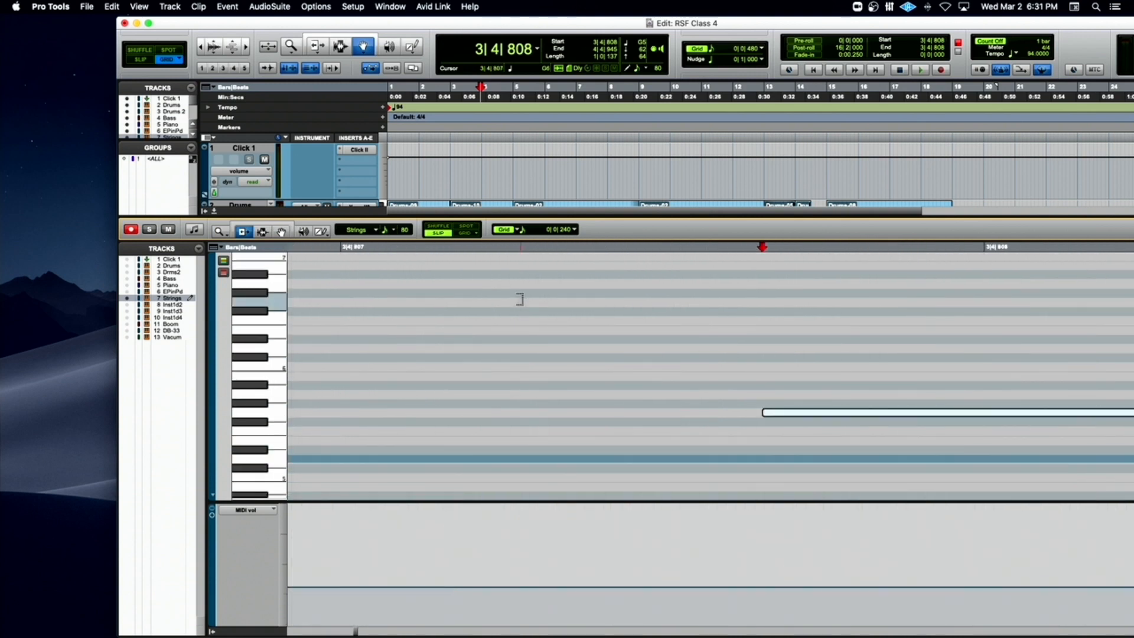
{"action": "scroll", "coordinate": [520, 300], "scroll_direction": "down", "scroll_amount": 12}
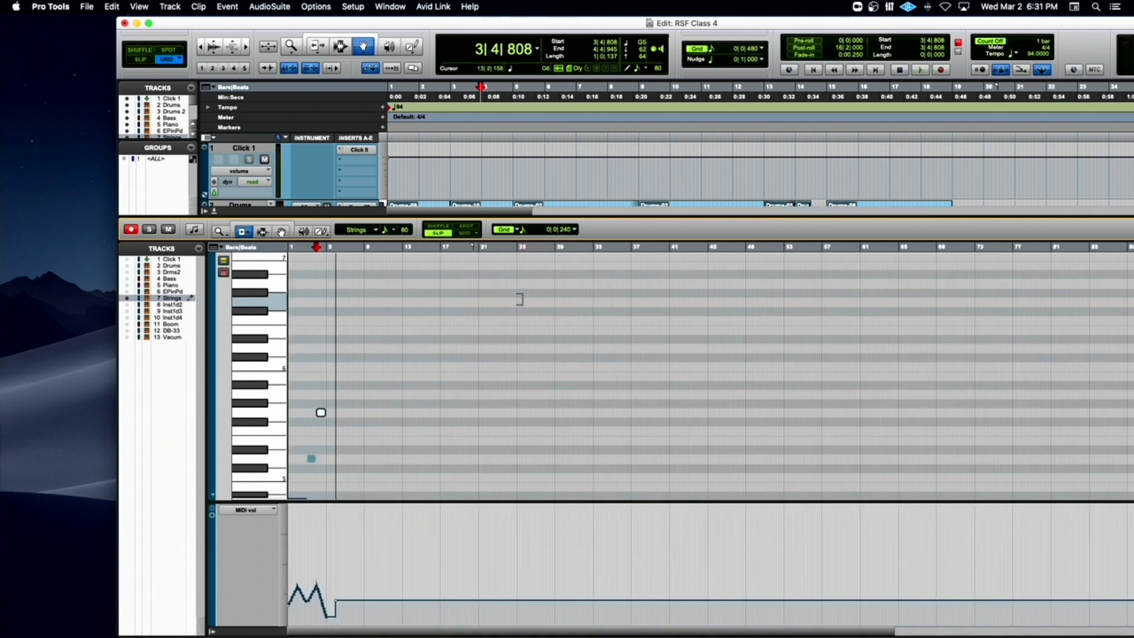
{"action": "scroll", "coordinate": [520, 299], "scroll_direction": "up", "scroll_amount": 5}
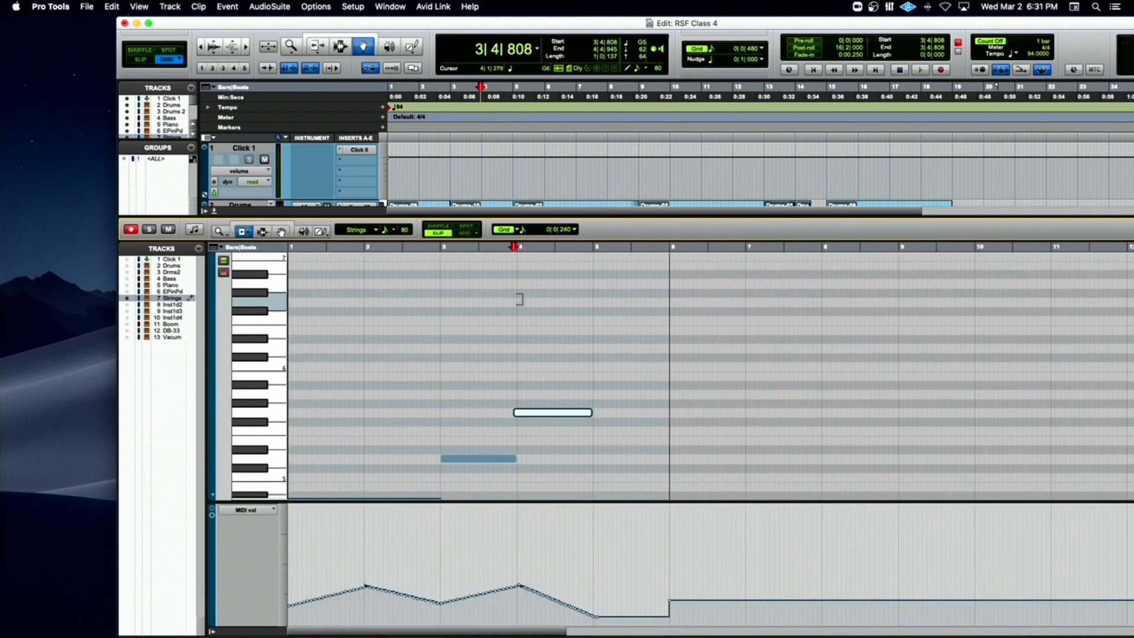
Play the song from the beginning and hide the docked MIDI editor to show all tracks.
{"action": "key", "text": "Return"}
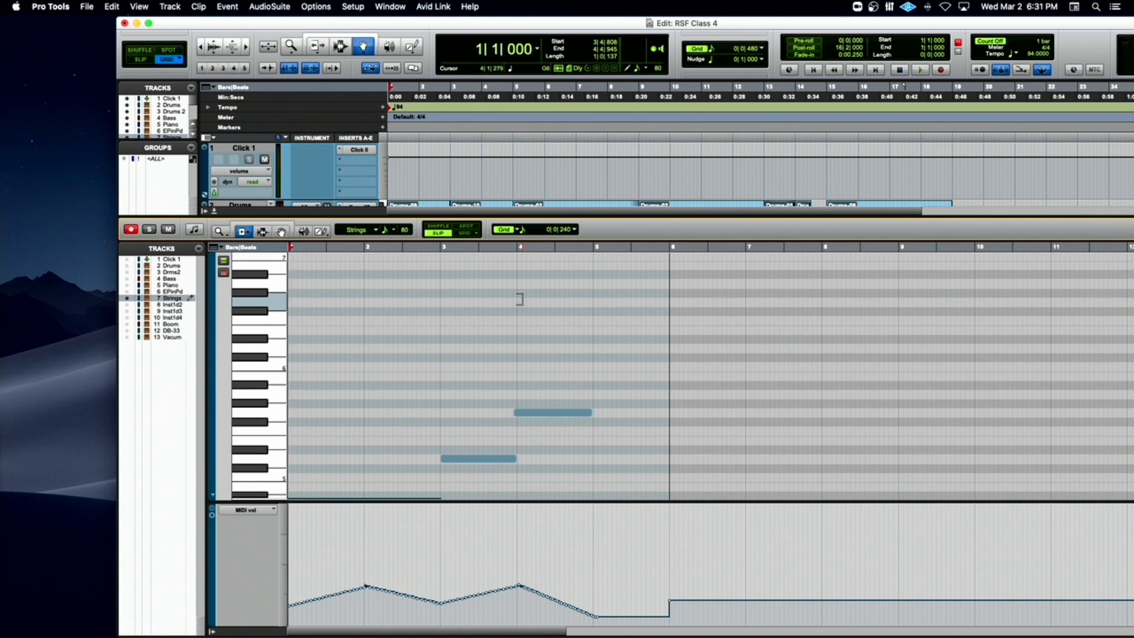
{"action": "key", "text": "space"}
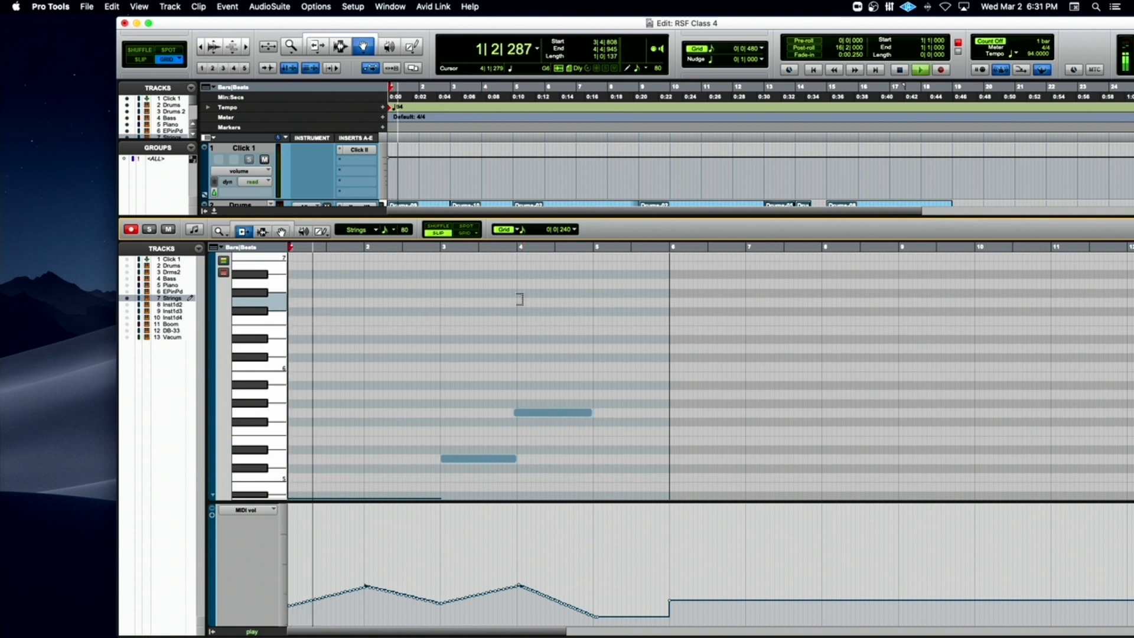
{"action": "scroll", "coordinate": [520, 300], "scroll_direction": "down", "scroll_amount": 1}
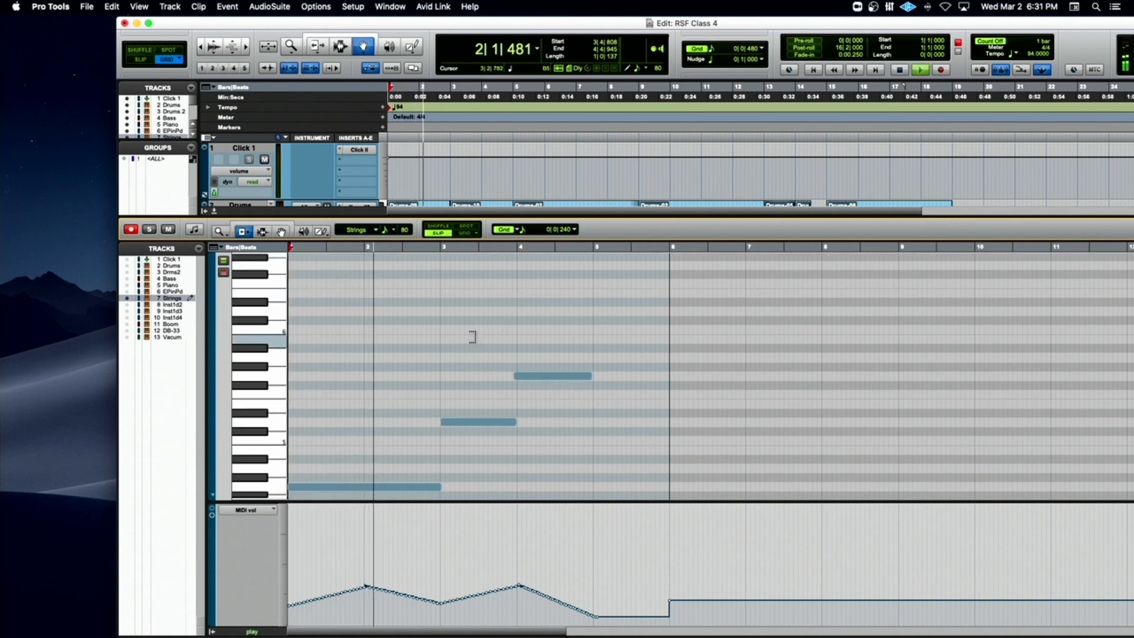
{"action": "left_click", "coordinate": [214, 210]}
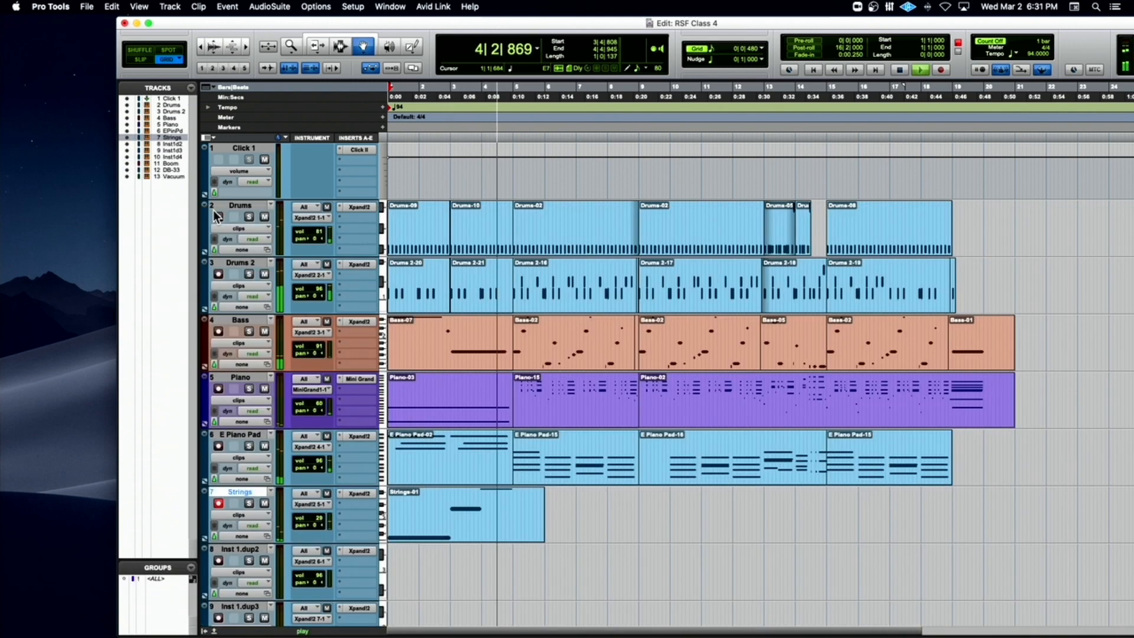
{"action": "key", "text": "space"}
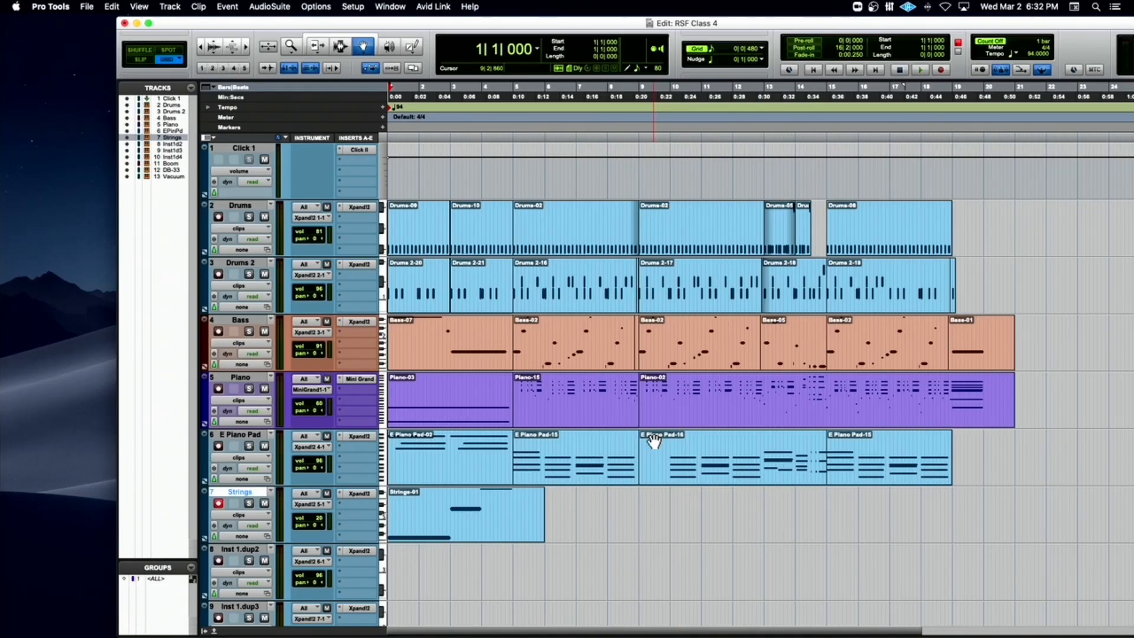
Inspect the Xpand!2 instrument on the Strings track, close it, and play the song from the beginning.
{"action": "left_click", "coordinate": [350, 498]}
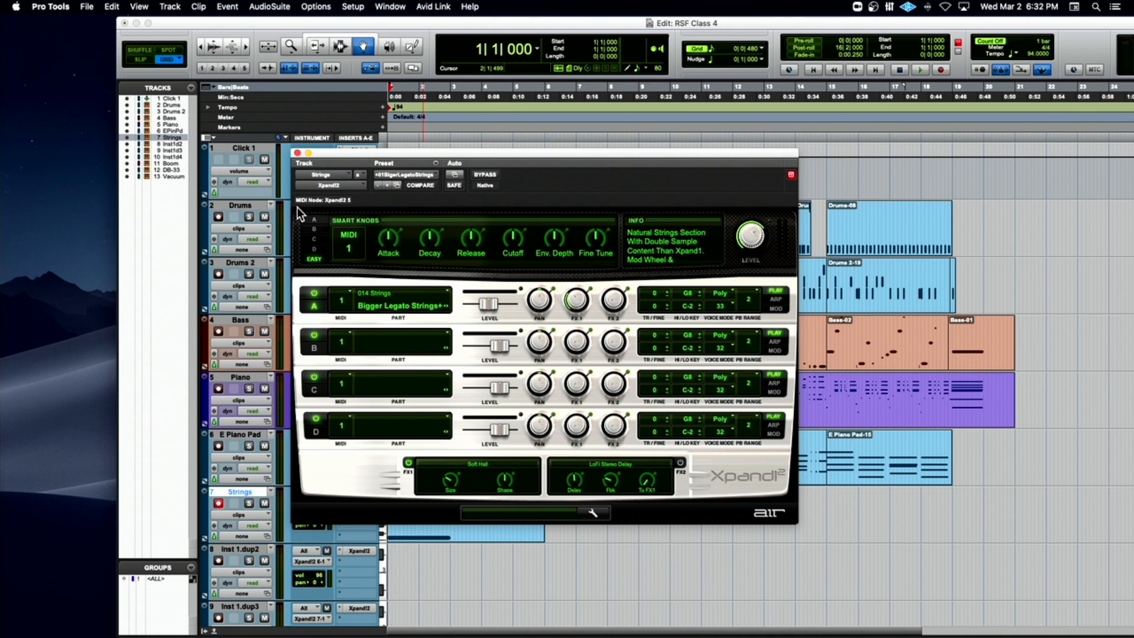
{"action": "left_click", "coordinate": [296, 154]}
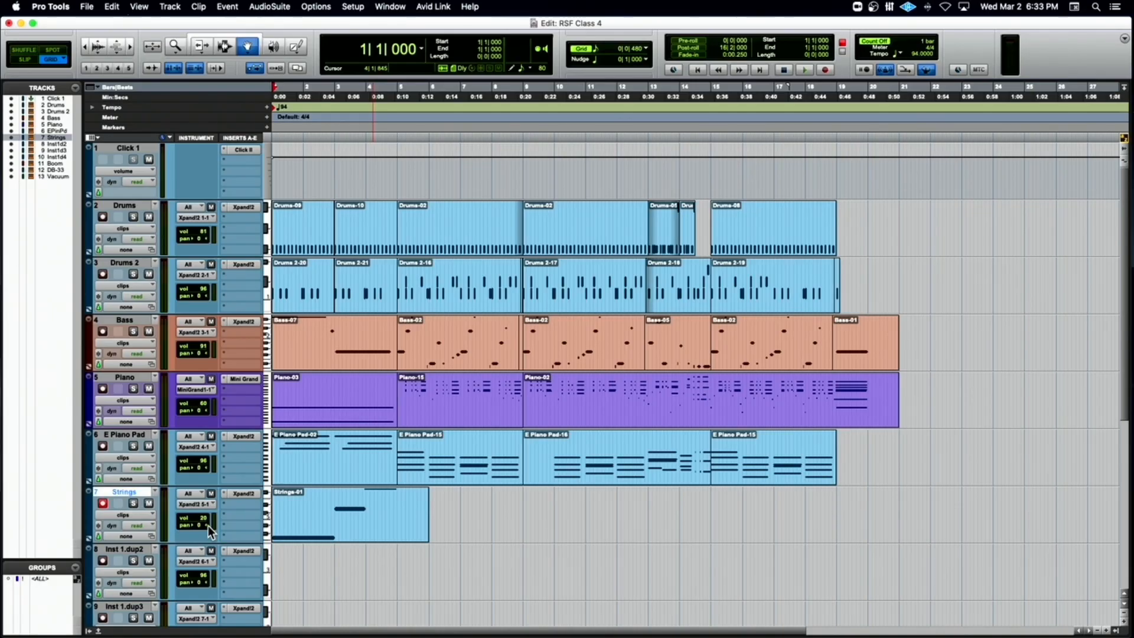
{"action": "key", "text": "space"}
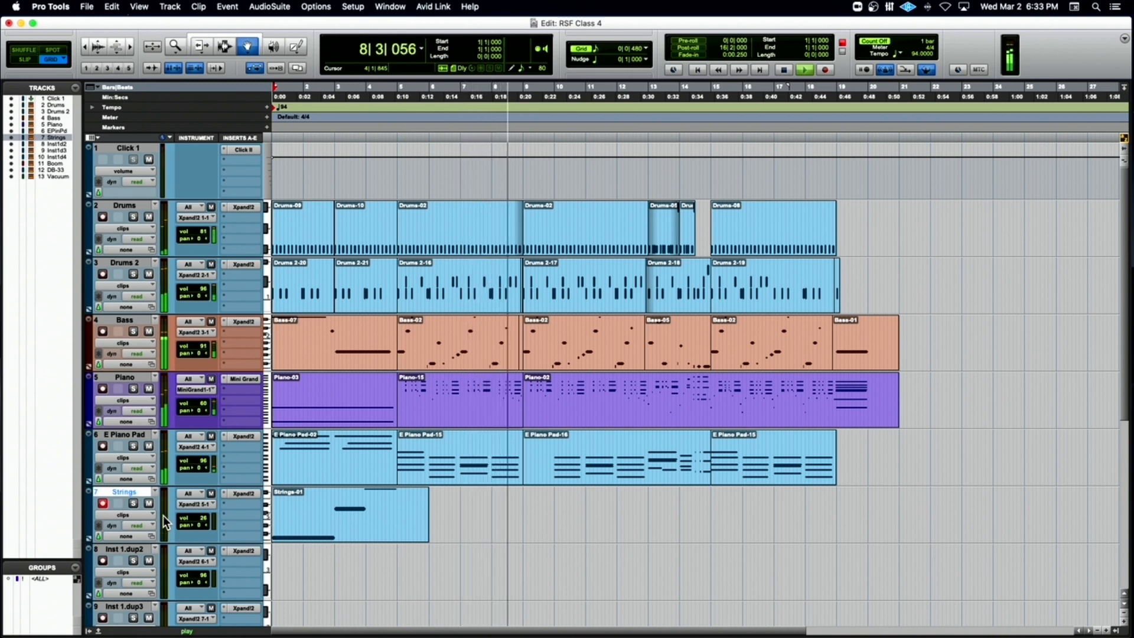
{"action": "key", "text": "space"}
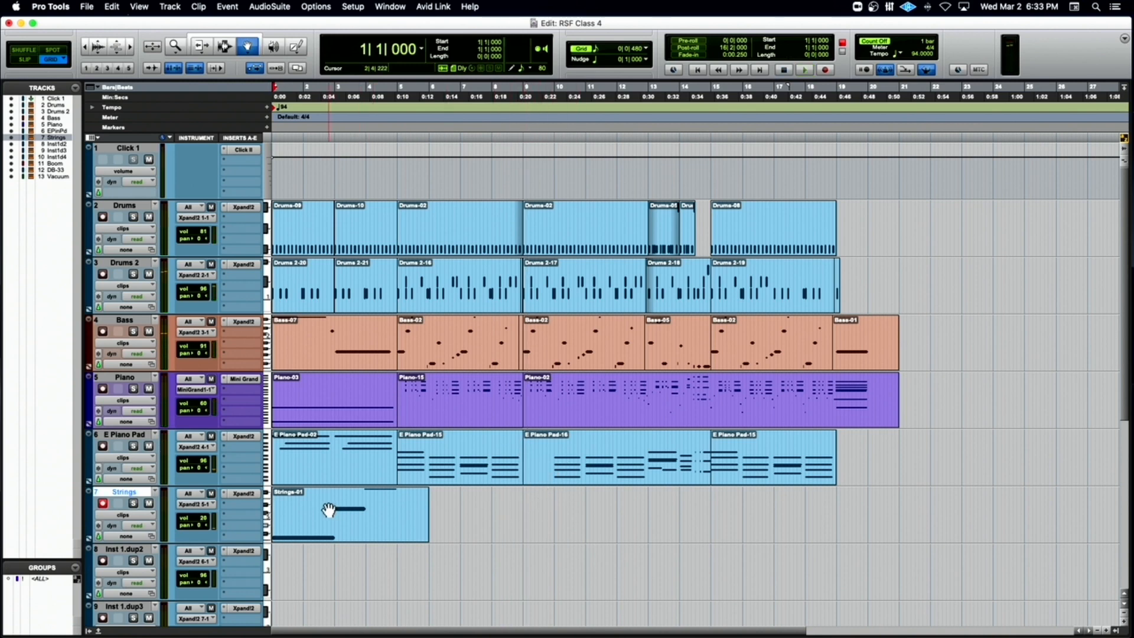
In the Strings MIDI volume lane, raise the level from bar 6 onward to about 71, and hide the docked MIDI editor.
{"action": "double_click", "coordinate": [322, 517]}
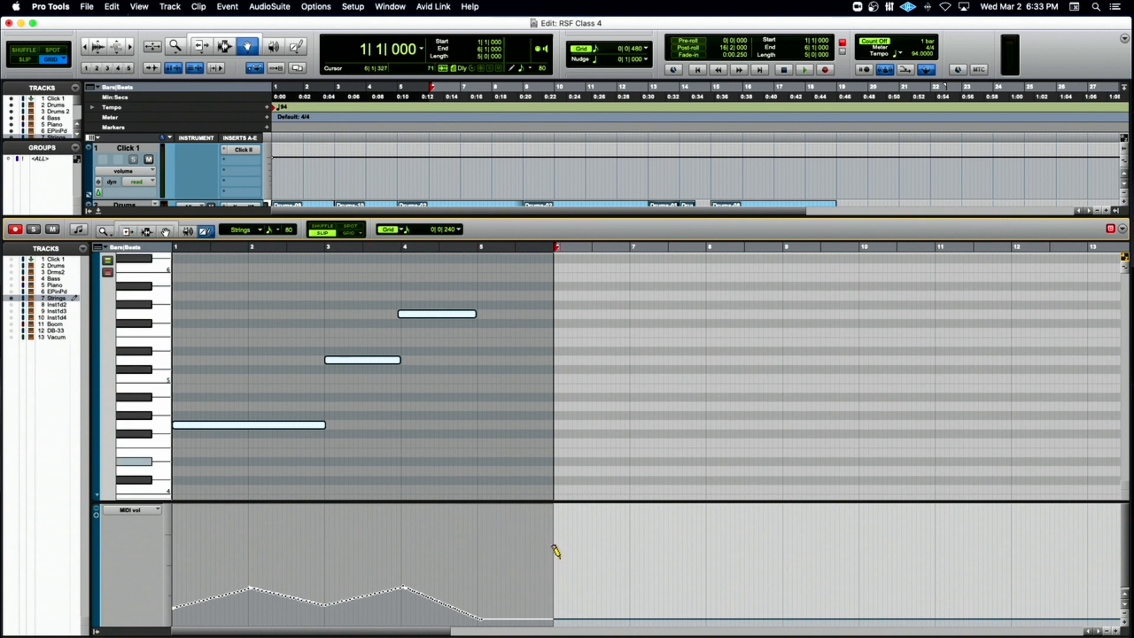
{"action": "left_click", "coordinate": [549, 553]}
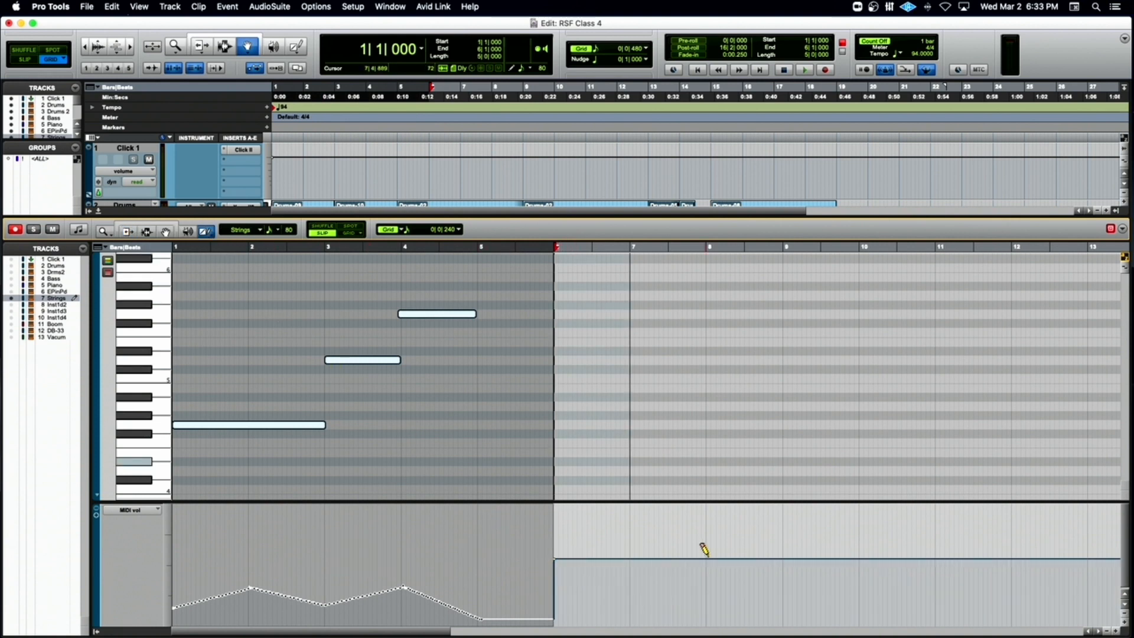
{"action": "left_click", "coordinate": [98, 213]}
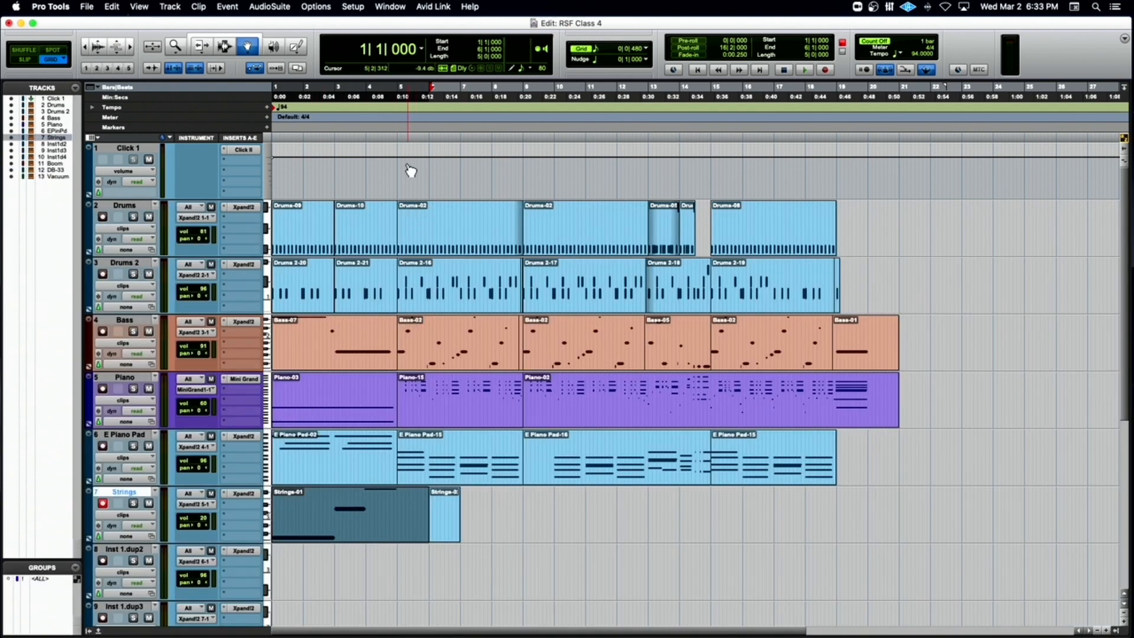
Play the song from 2|2|480 and watch how the Strings track's MIDI volume responds.
{"action": "left_click", "coordinate": [317, 120]}
{"action": "key", "text": "space"}
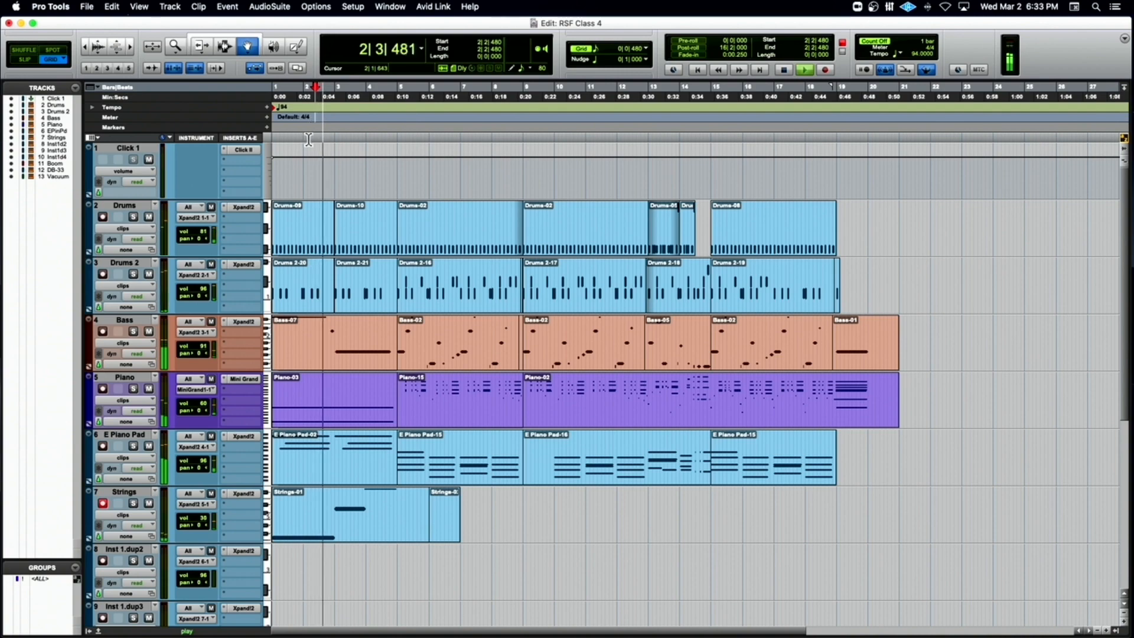
{"action": "key", "text": "space"}
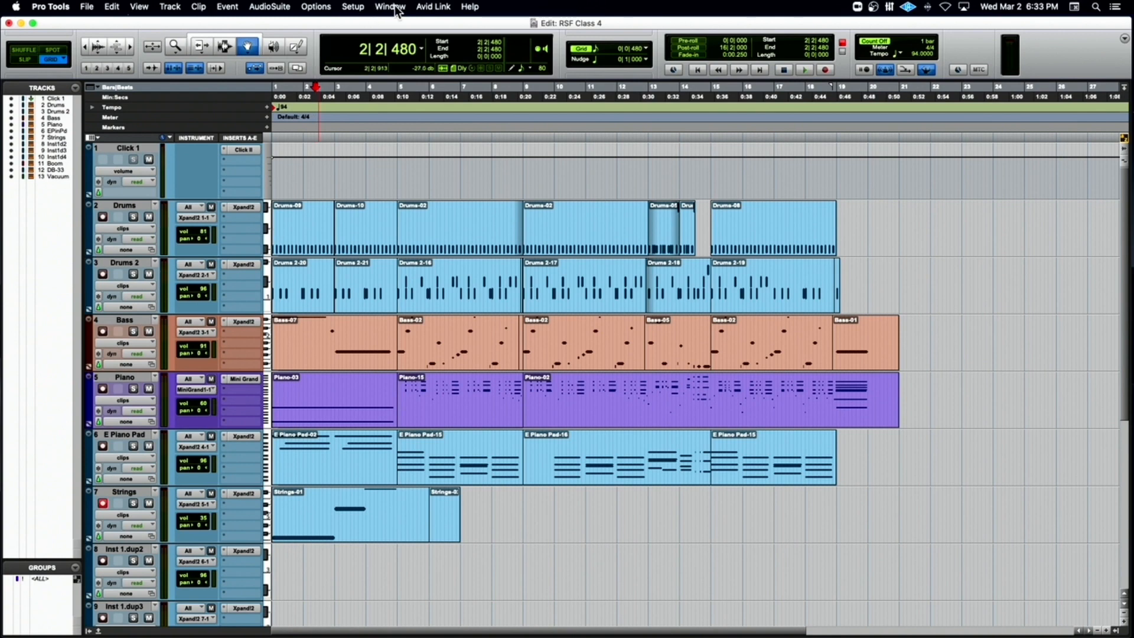
Inspect the faders in the Mix window, close it, and play while examining the Strings track's instrument volume.
{"action": "left_click", "coordinate": [410, 8]}
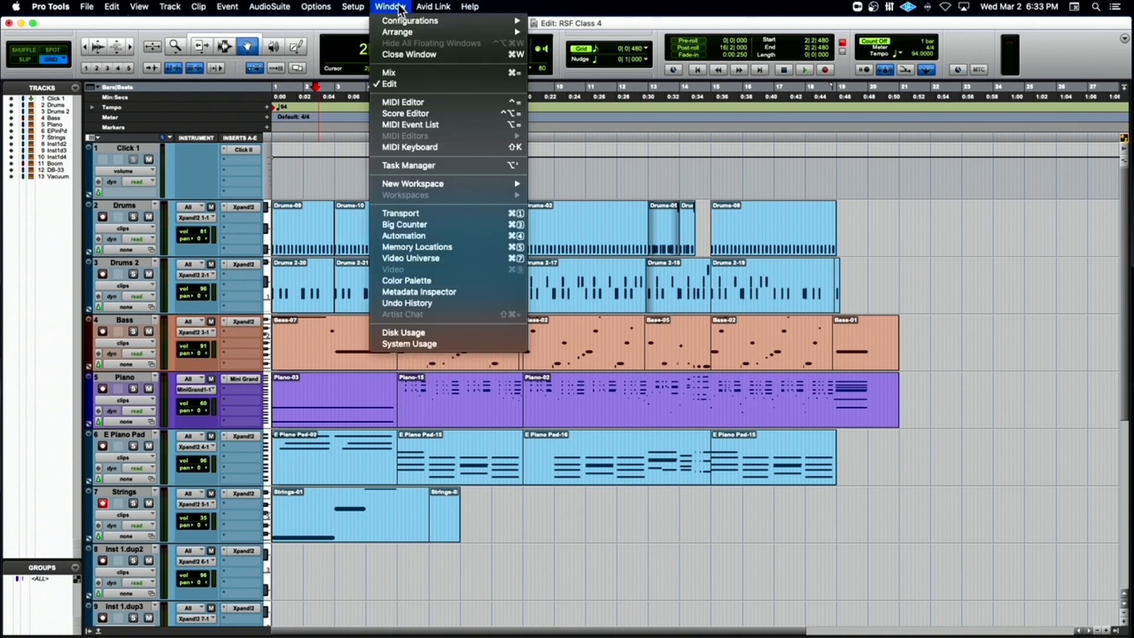
{"action": "left_click", "coordinate": [395, 69]}
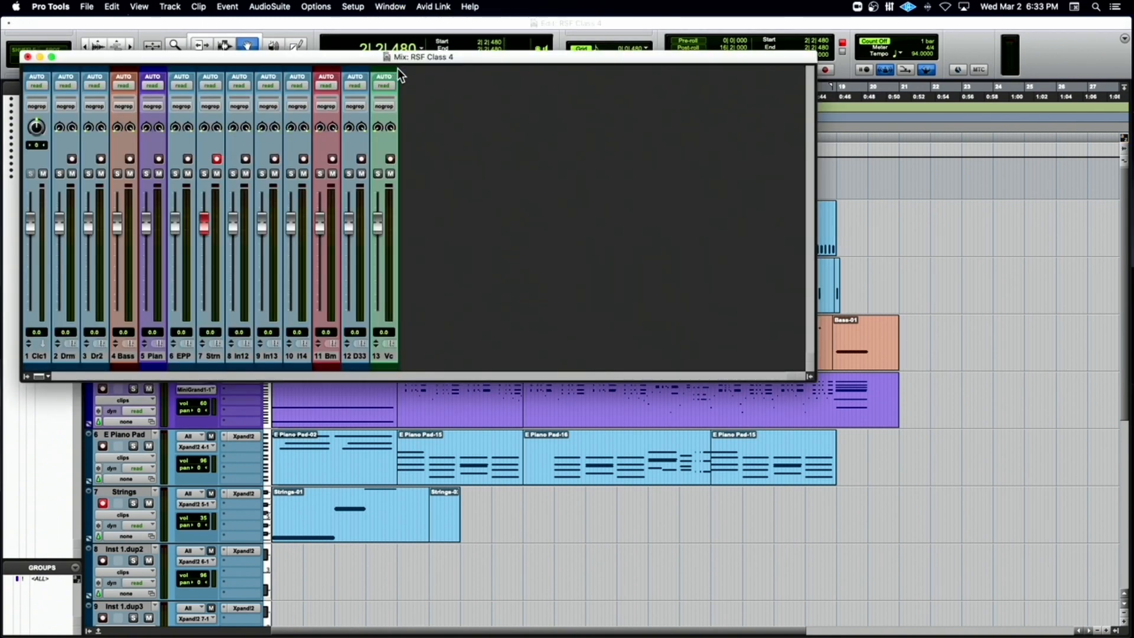
{"action": "left_click", "coordinate": [27, 57]}
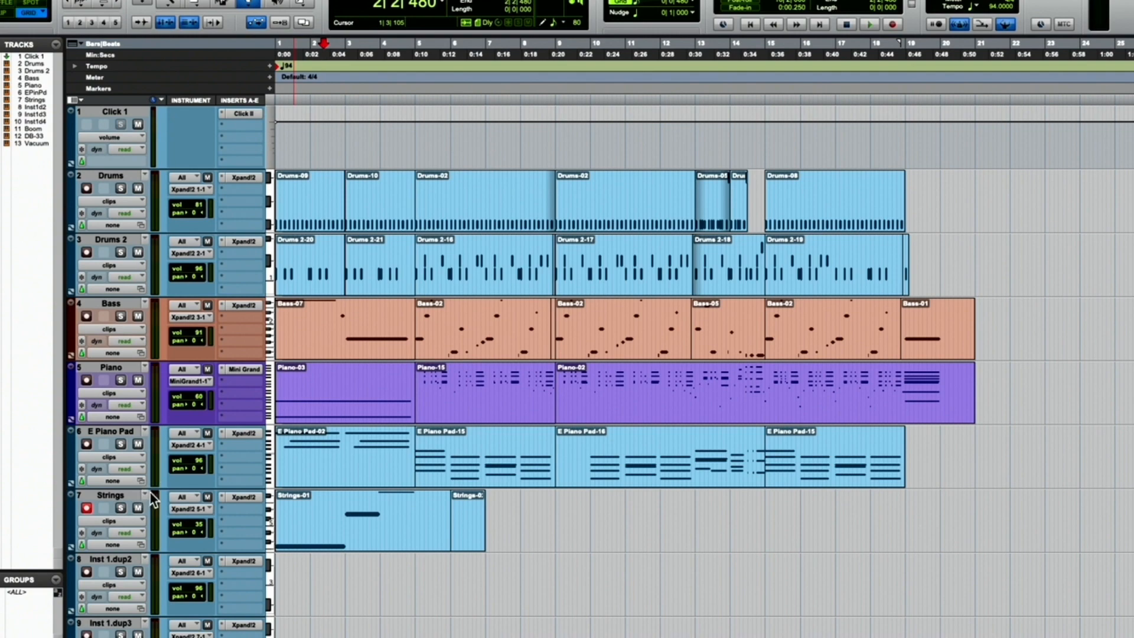
{"action": "scroll", "coordinate": [151, 492], "scroll_direction": "down", "scroll_amount": 6}
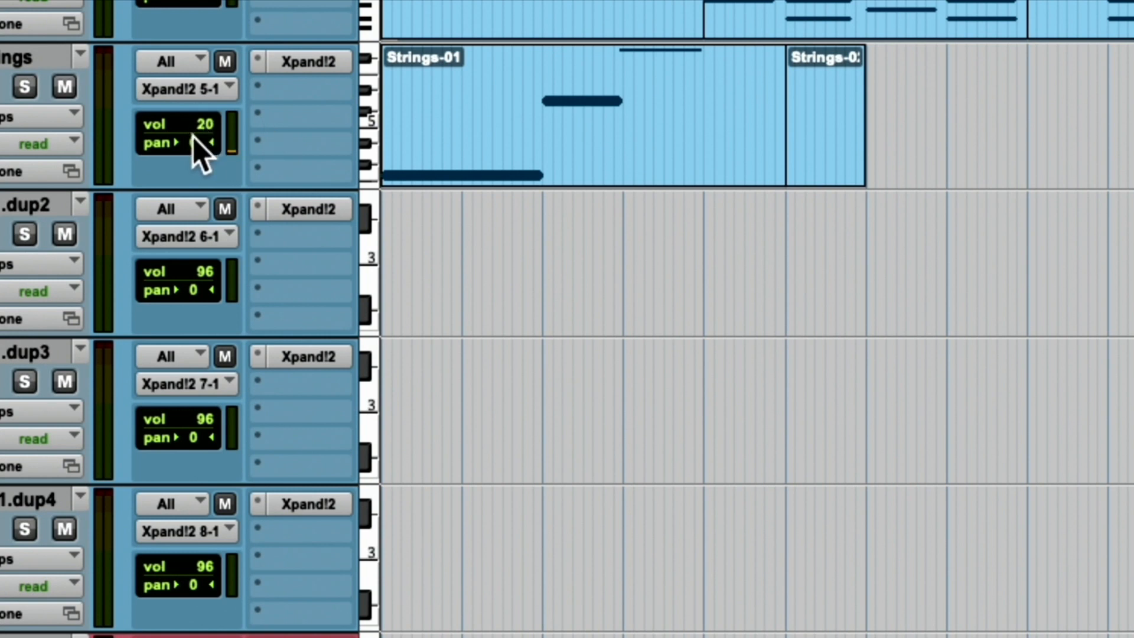
{"action": "key", "text": "space"}
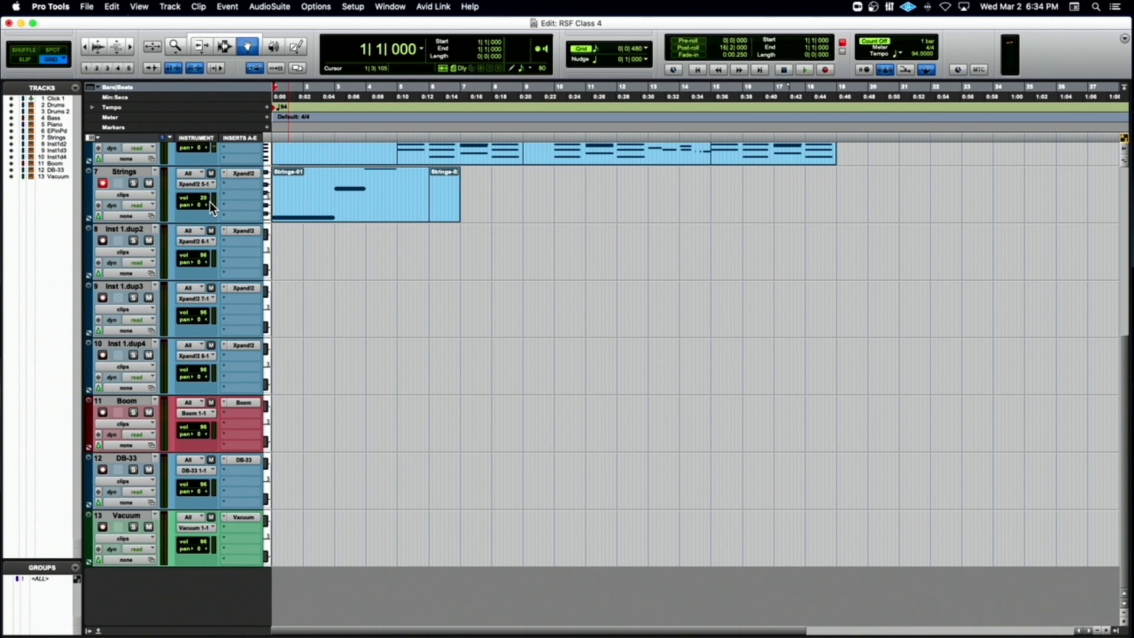
Place the edit cursor at 8|1|000 on the Strings track and play from there to rehearse the new part.
{"action": "left_click", "coordinate": [225, 48]}
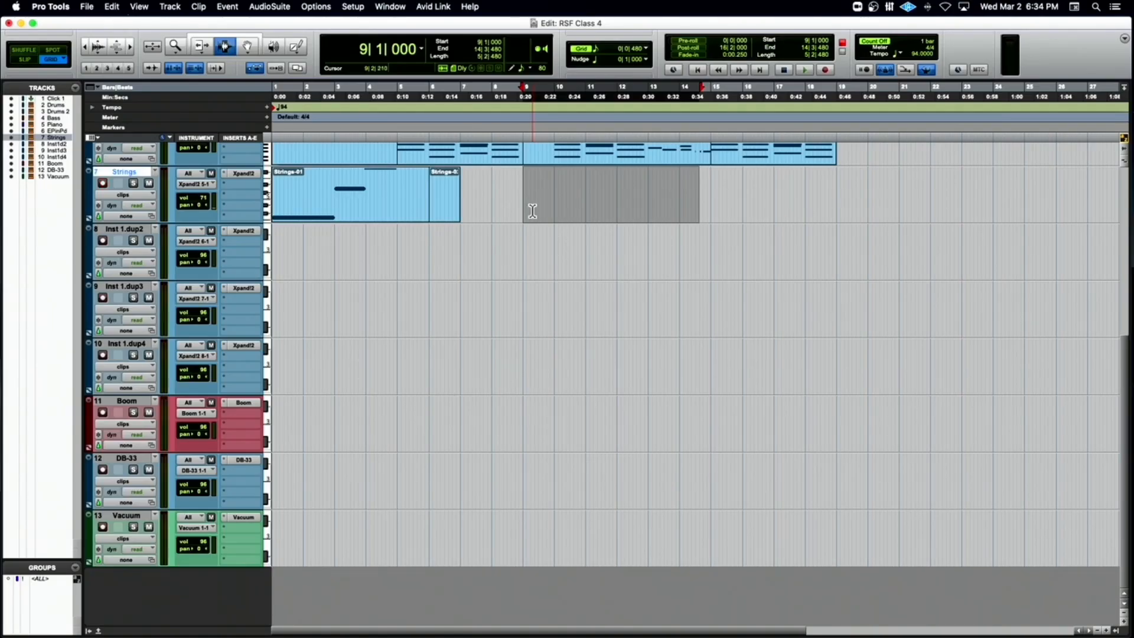
{"action": "scroll", "coordinate": [533, 211], "scroll_direction": "up", "scroll_amount": 5}
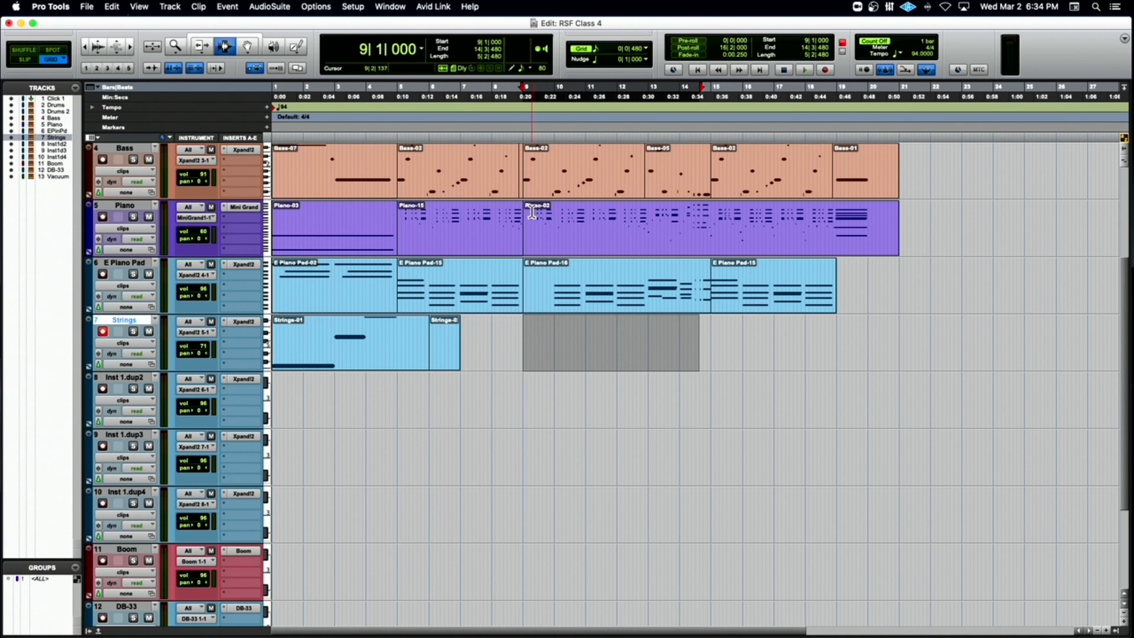
{"action": "left_click", "coordinate": [507, 339]}
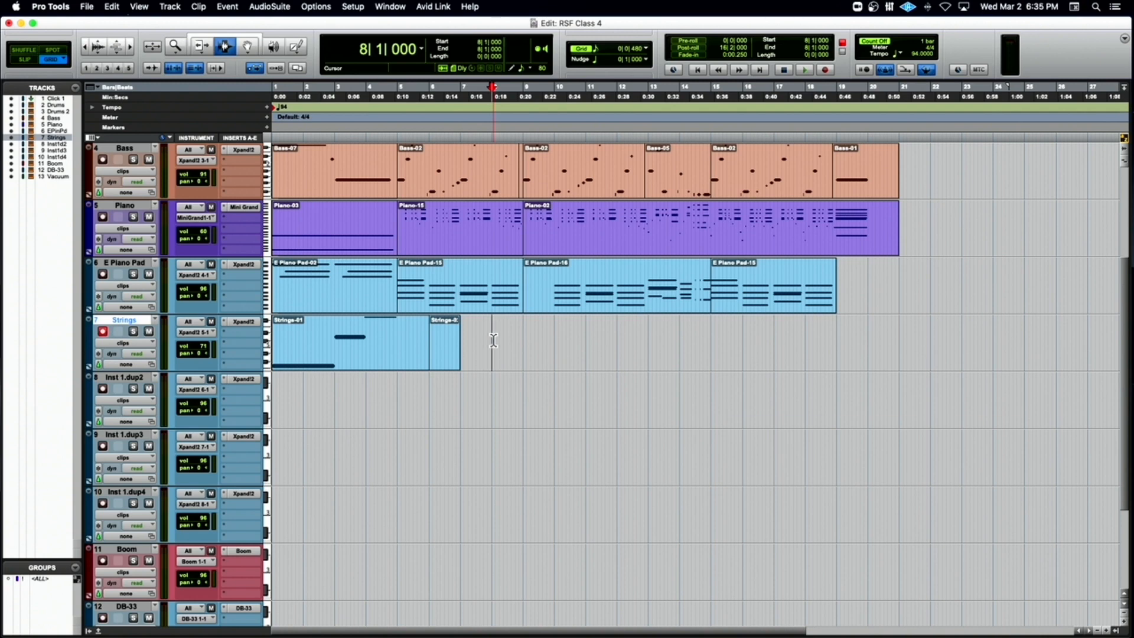
{"action": "key", "text": "space"}
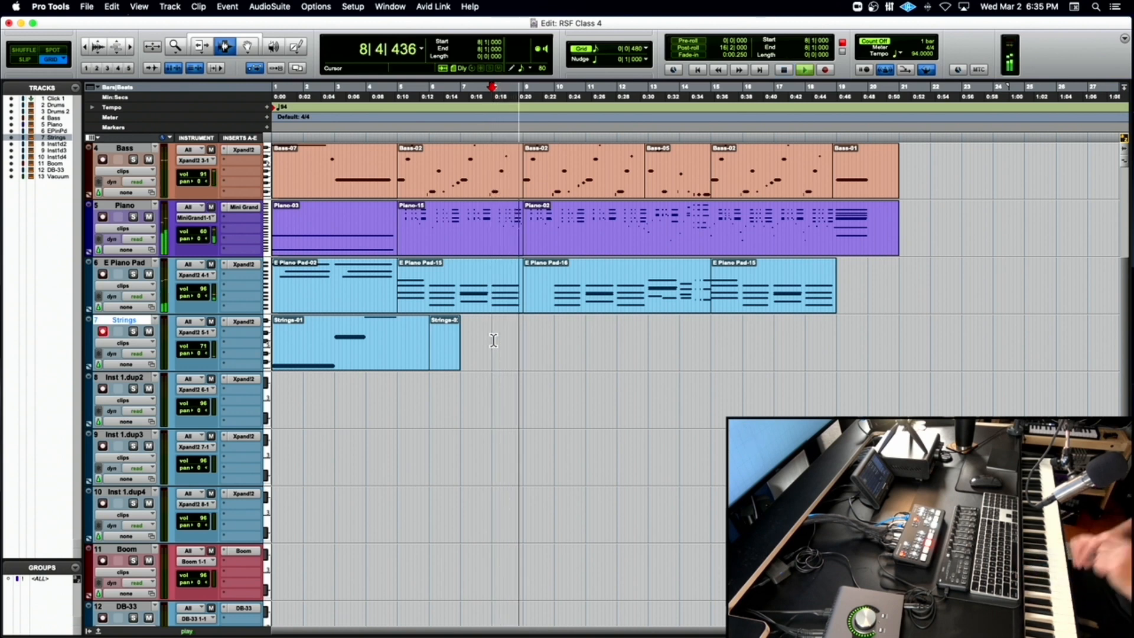
{"action": "key", "text": "space"}
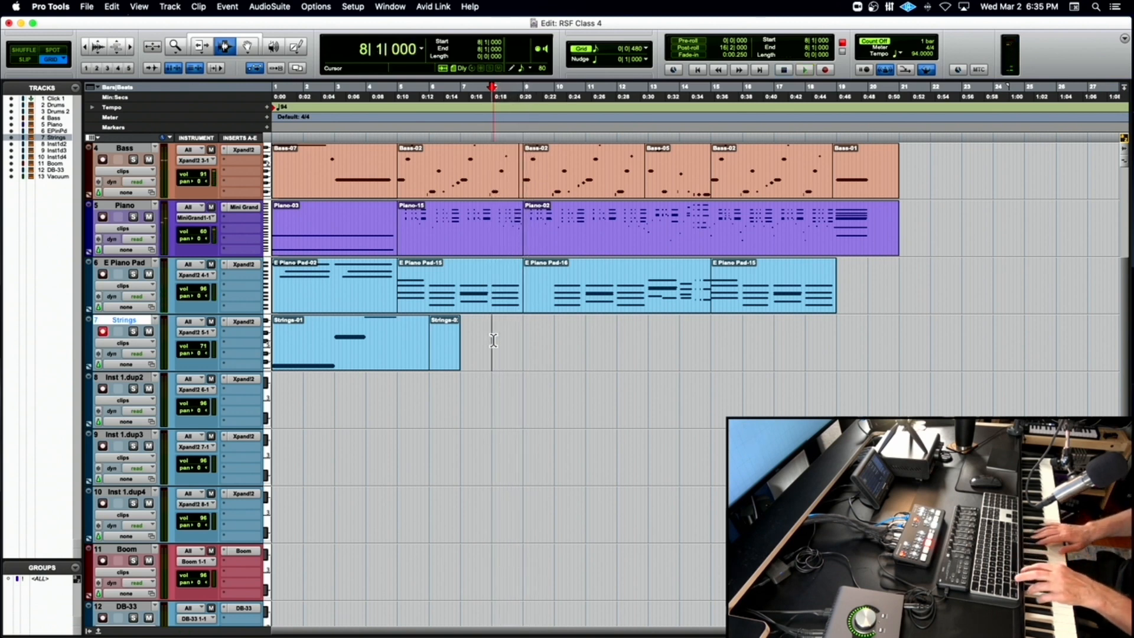
{"action": "key", "text": "space"}
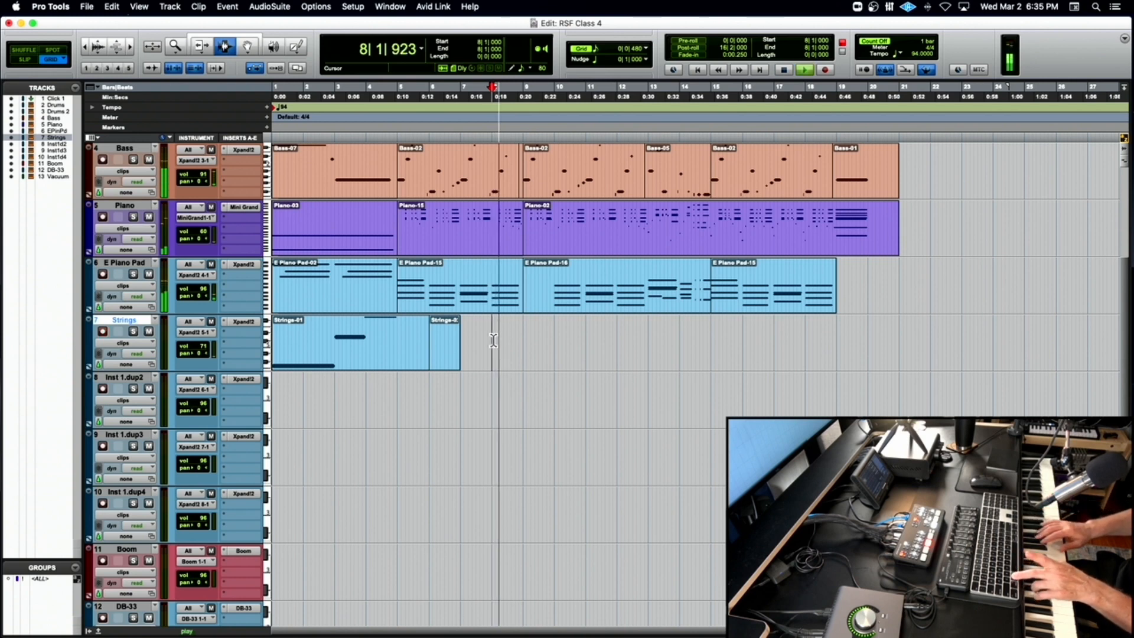
Record a new Strings part from bar 8 to about bar 13 and play it back.
{"action": "key", "text": "super+space"}
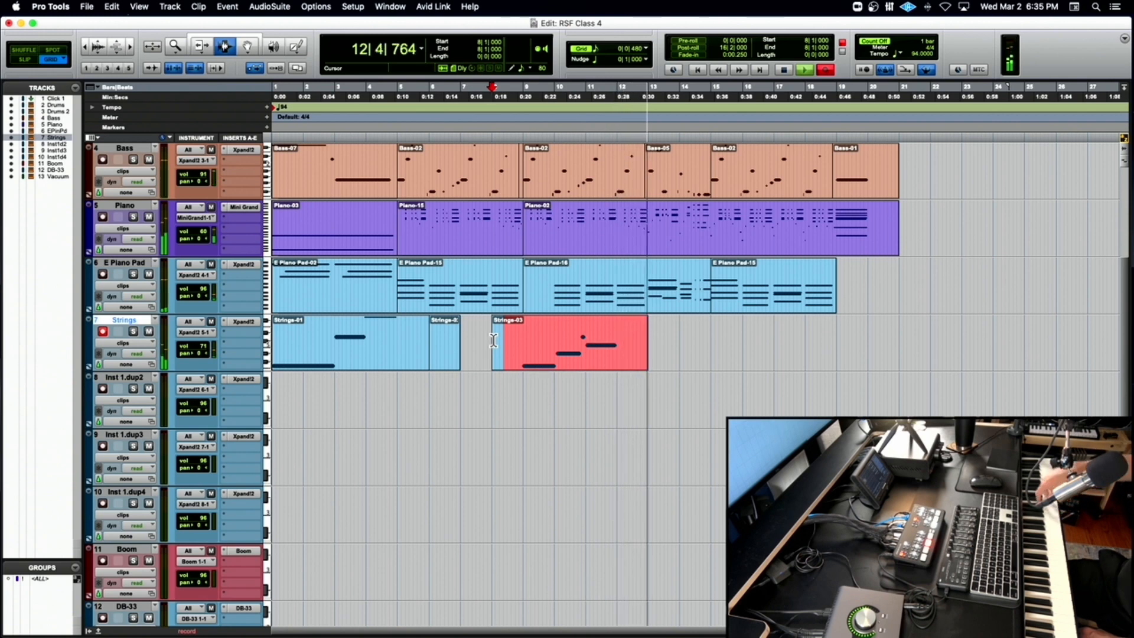
{"action": "key", "text": "space"}
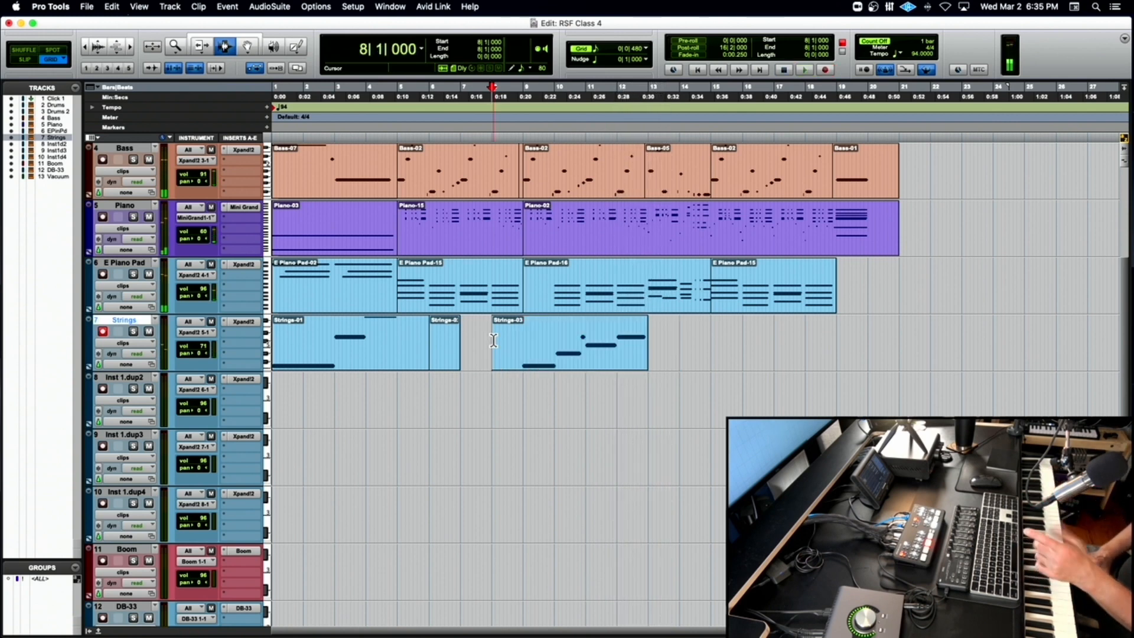
{"action": "key", "text": "space"}
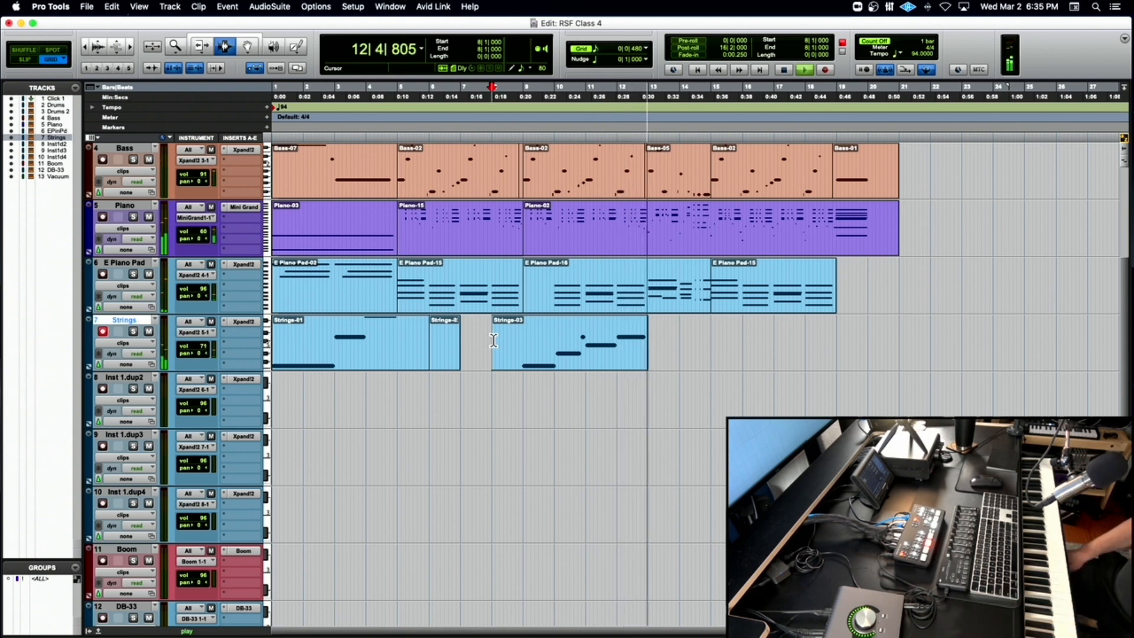
{"action": "key", "text": "space"}
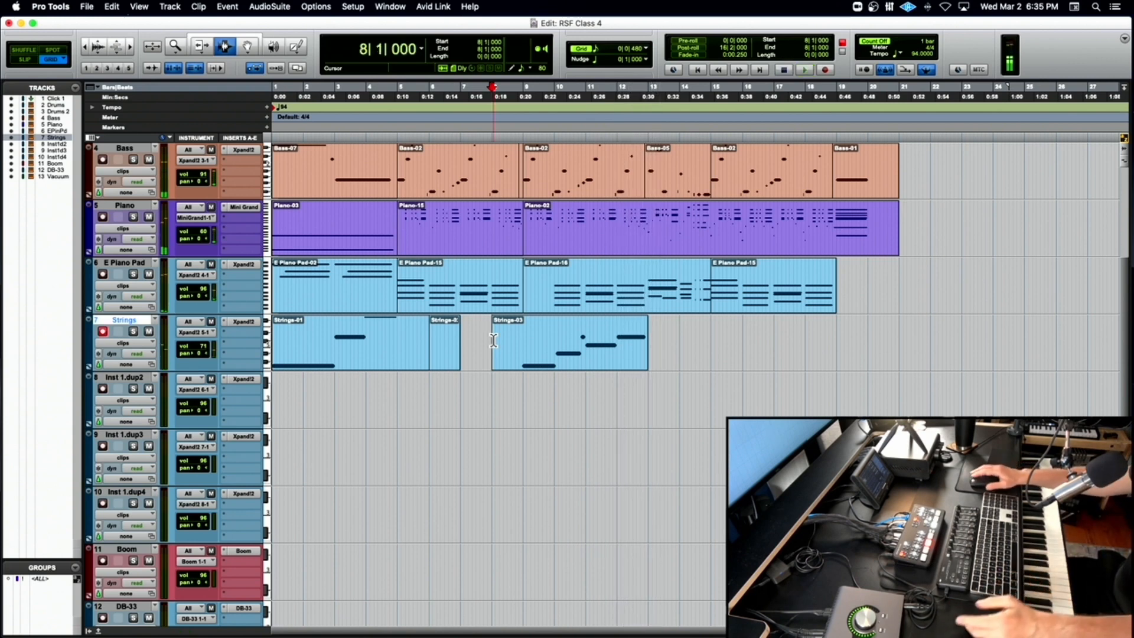
Open the new Strings clip for note editing and extend the second note's start back to 9|4|922.
{"action": "double_click", "coordinate": [570, 366]}
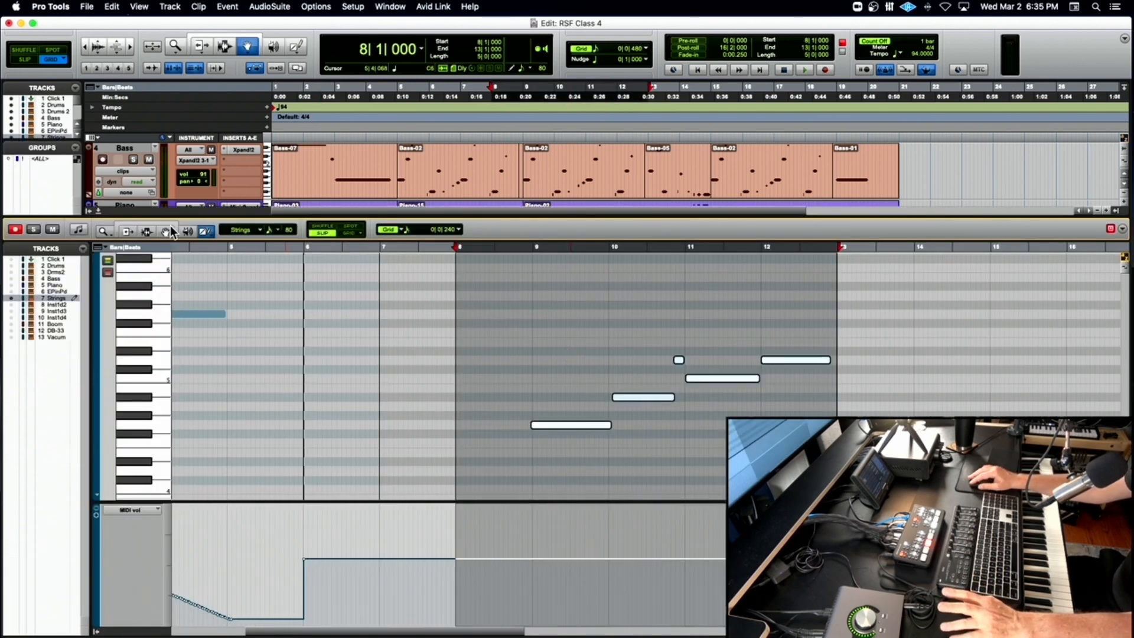
{"action": "left_click", "coordinate": [617, 254]}
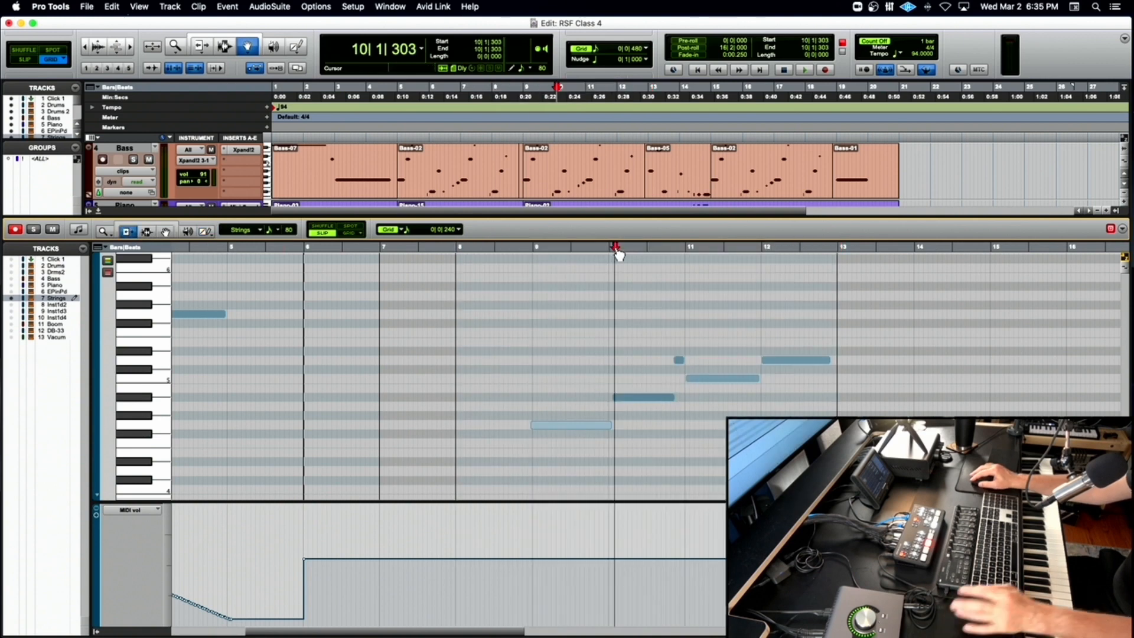
{"action": "key", "text": "t"}
{"action": "key", "text": "t"}
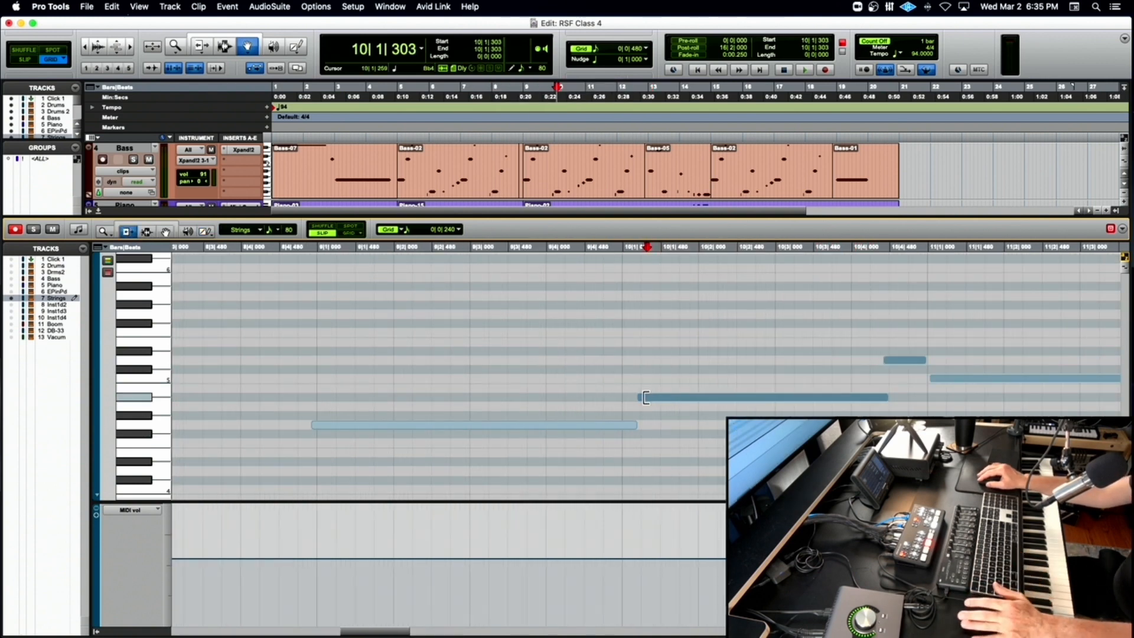
{"action": "left_click_drag", "start_coordinate": [646, 397], "coordinate": [622, 399]}
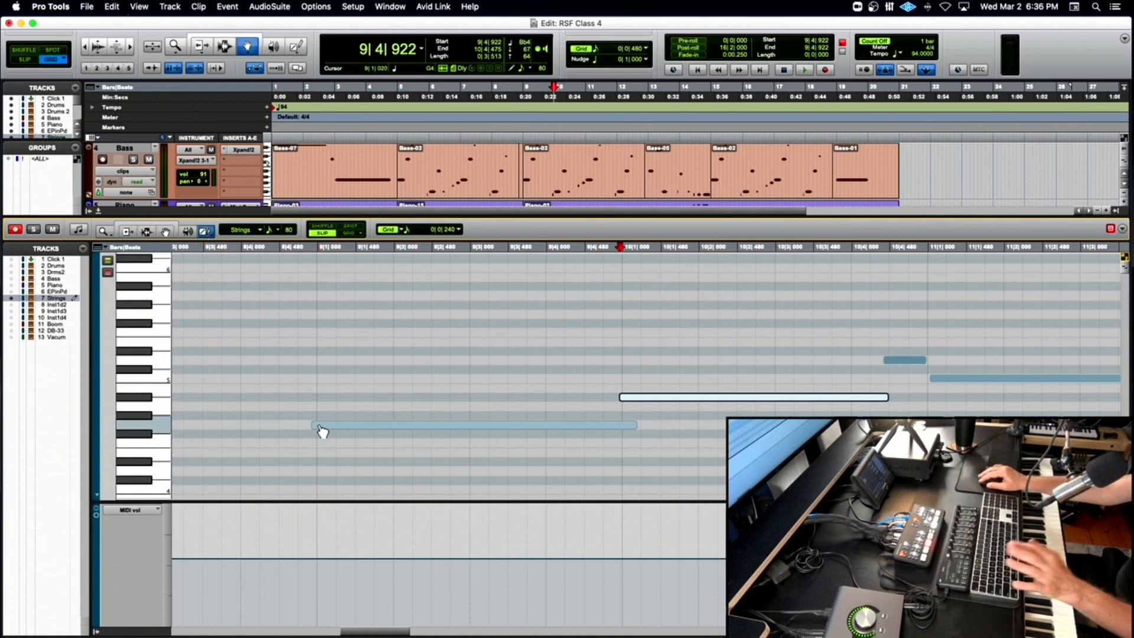
Draw a MIDI volume ramp on Strings rising from just before bar 9 to bar 10, and play it from 8|3|416.
{"action": "key", "text": "t"}
{"action": "key", "text": "t"}
{"action": "key", "text": "r"}
{"action": "key", "text": "r"}
{"action": "key", "text": "r"}
{"action": "key", "text": "r"}
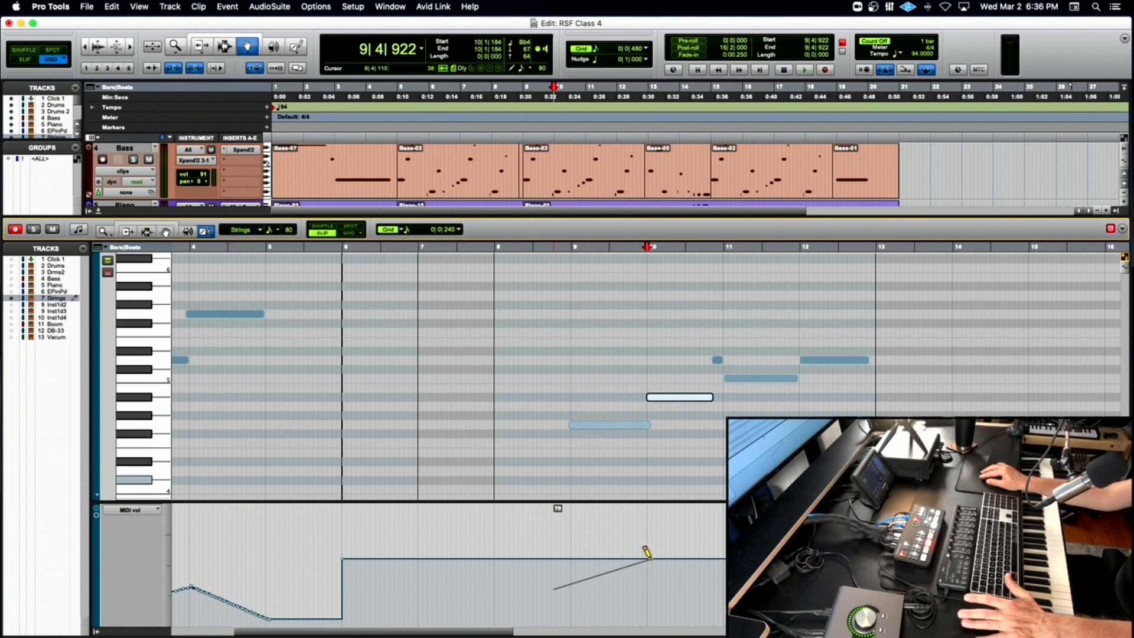
{"action": "left_click_drag", "start_coordinate": [648, 557], "coordinate": [647, 559]}
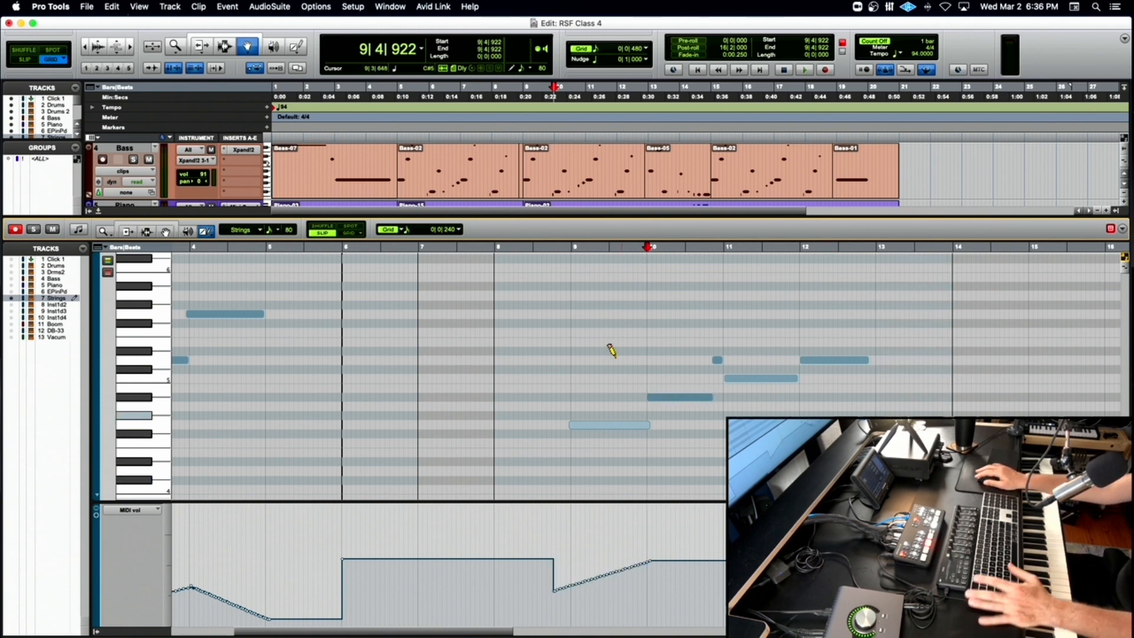
{"action": "left_click", "coordinate": [541, 247]}
{"action": "key", "text": "space"}
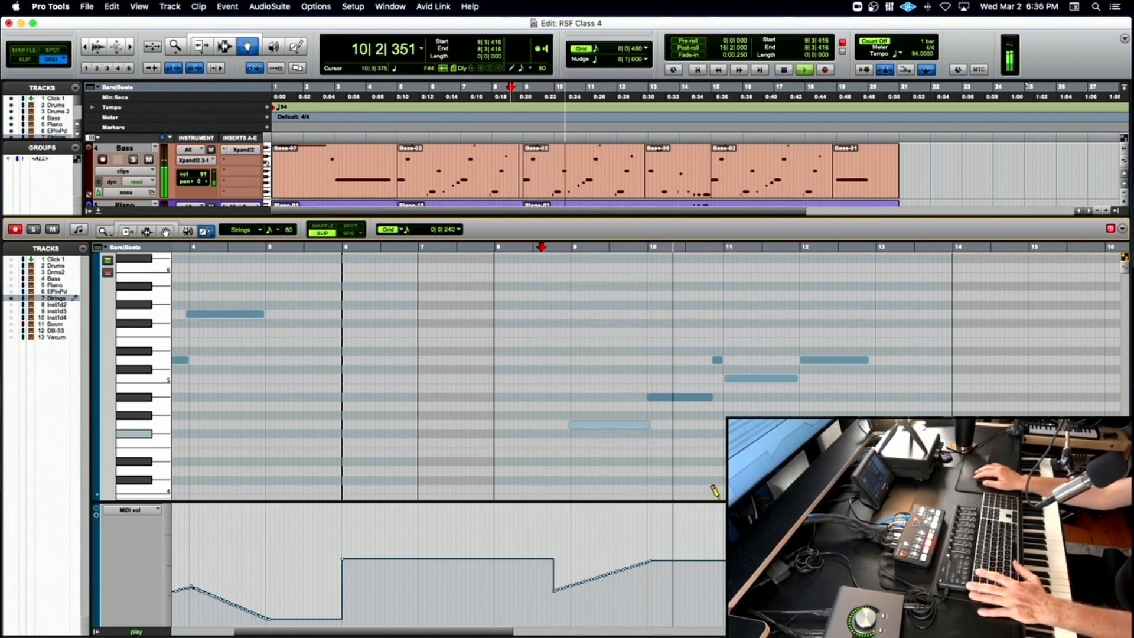
{"action": "key", "text": "space"}
Examine the velocities of the new Strings notes and switch the controller lane back to MIDI volume.
{"action": "left_click", "coordinate": [124, 511]}
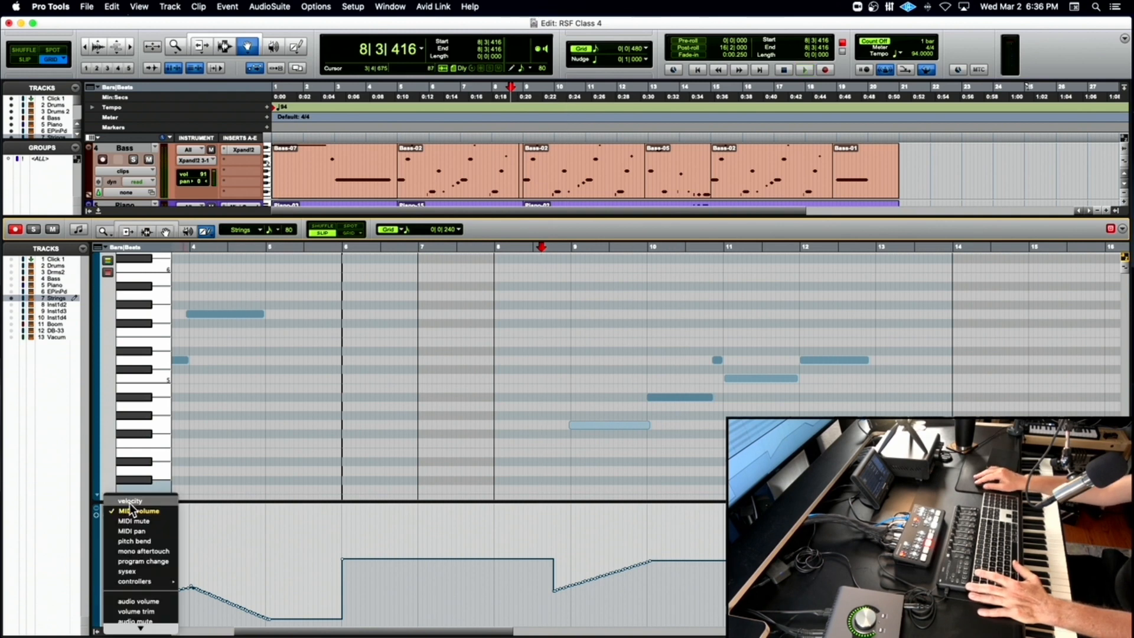
{"action": "left_click", "coordinate": [130, 502]}
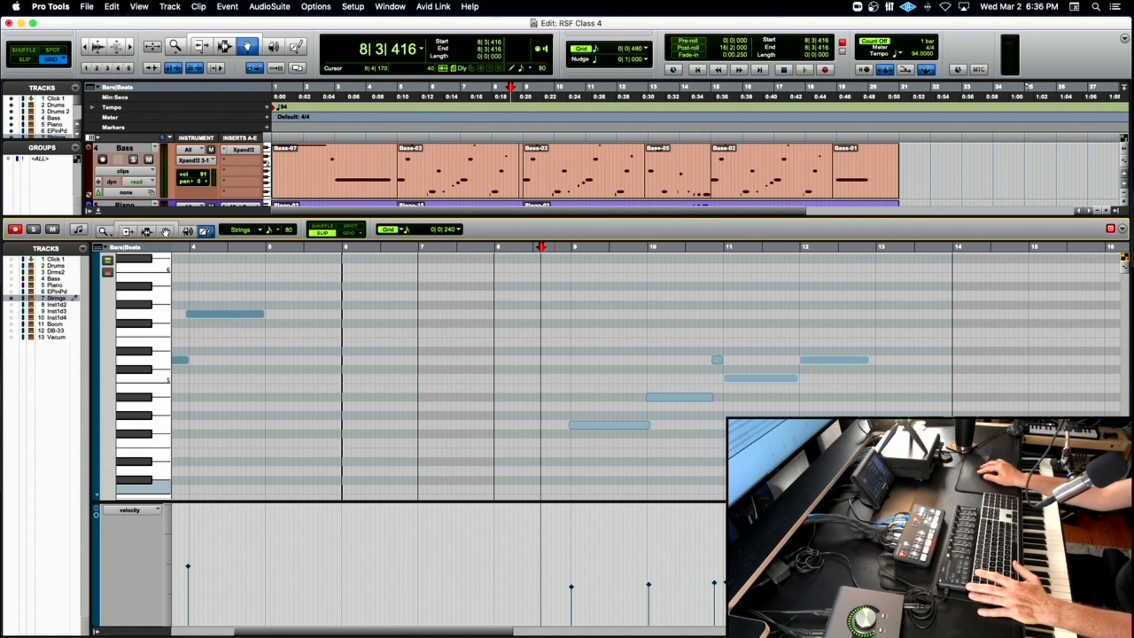
{"action": "left_click", "coordinate": [134, 511]}
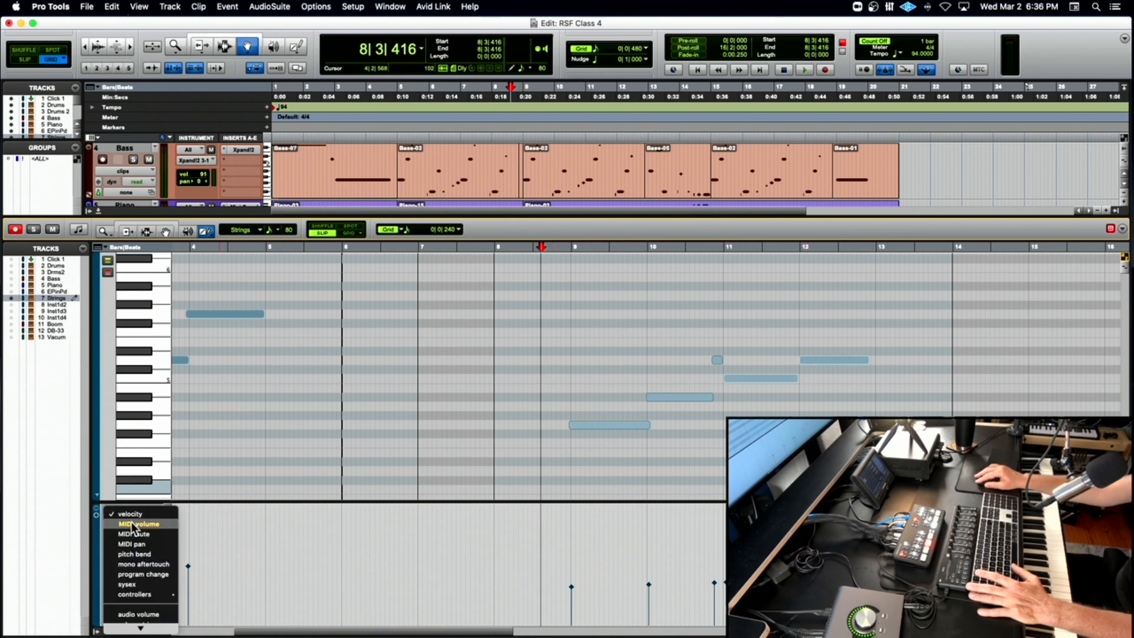
{"action": "left_click", "coordinate": [140, 522]}
Redraw the Strings volume ramp into bar 10 lower, level the line at its end height from bar 10 onward, and play it.
{"action": "key", "text": "space"}
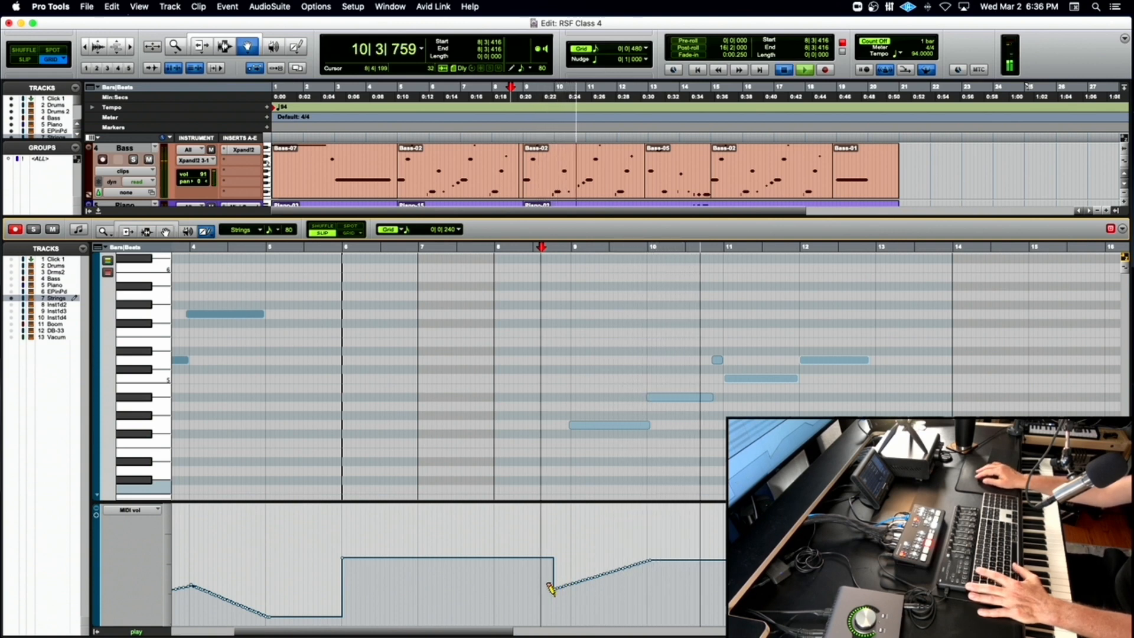
{"action": "key", "text": "space"}
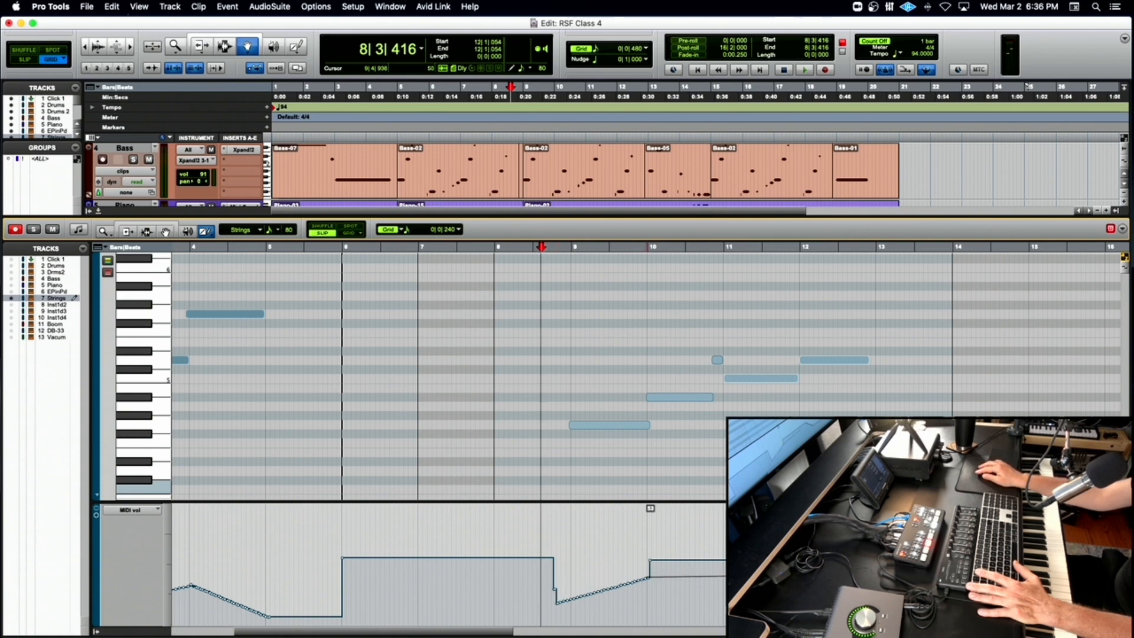
{"action": "key", "text": "super+z"}
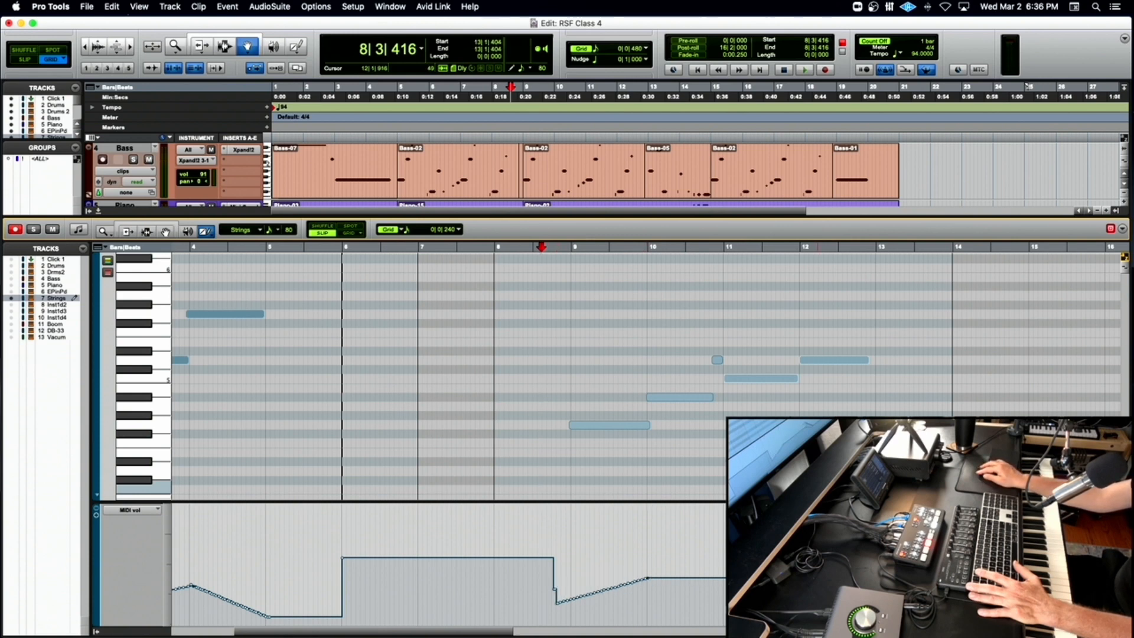
{"action": "key", "text": "space"}
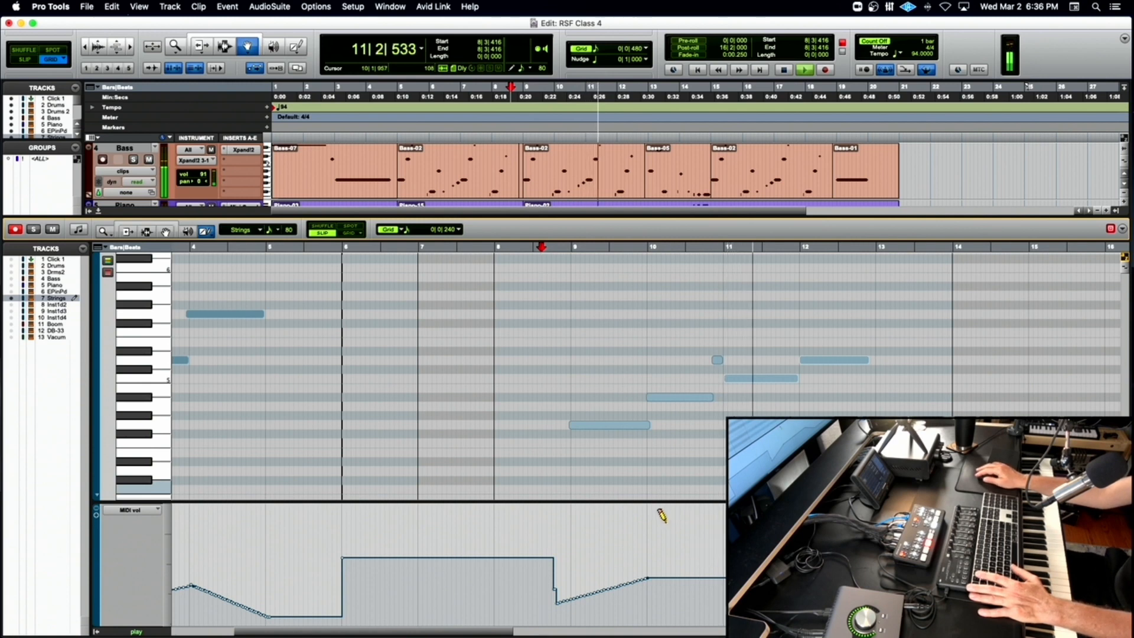
{"action": "key", "text": "space"}
{"action": "left_click", "coordinate": [832, 360]}
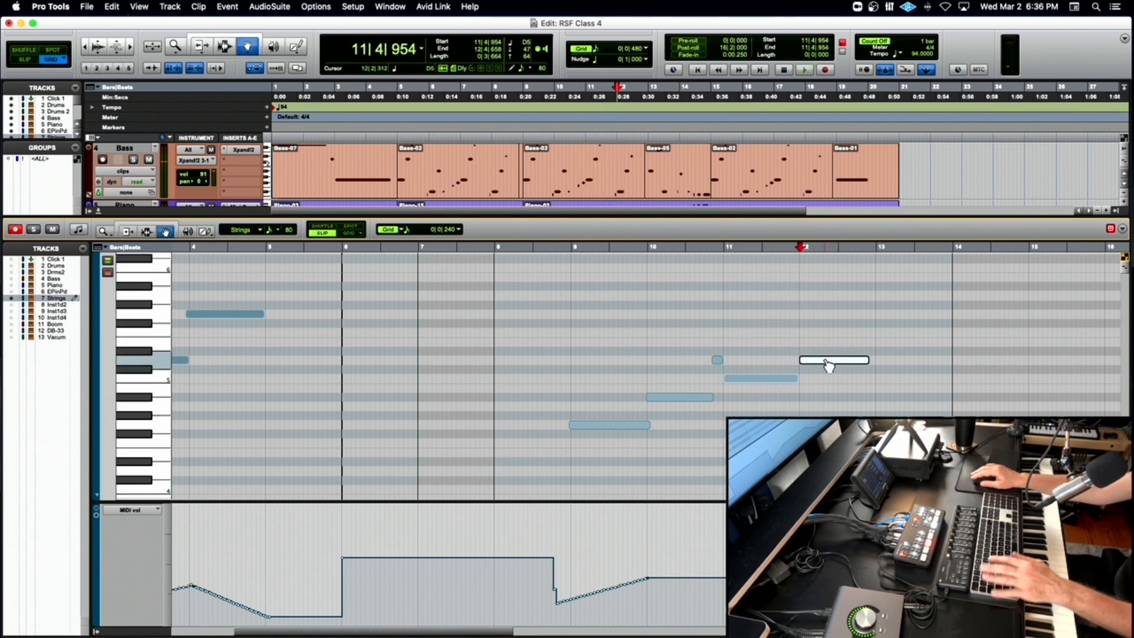
{"action": "key", "text": "super+bracketright"}
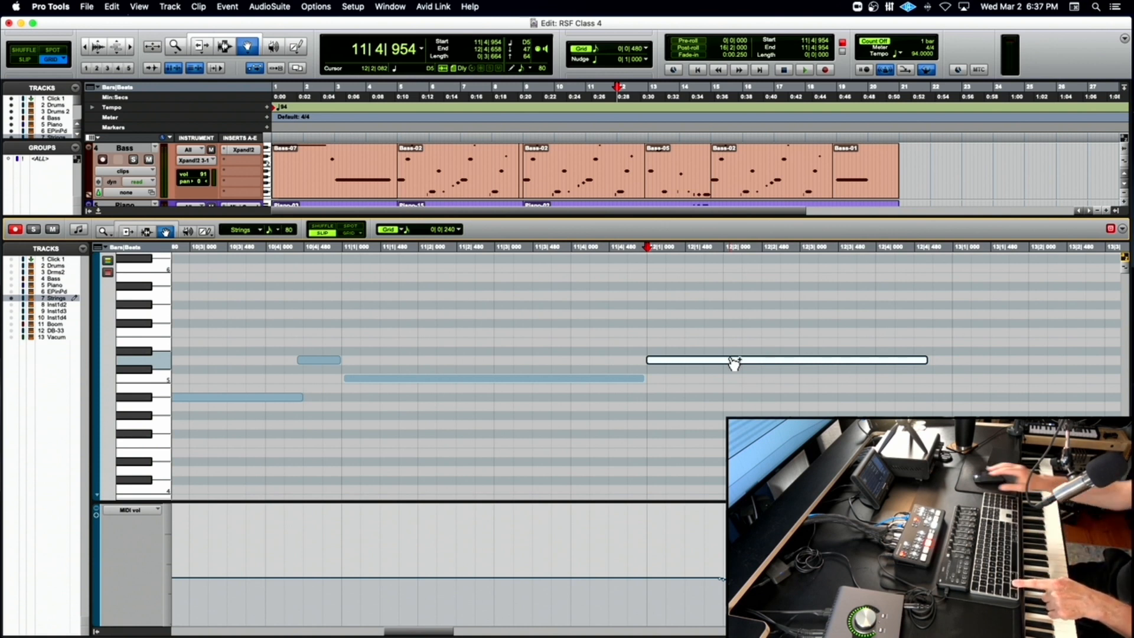
{"action": "key", "text": "super+bracketleft"}
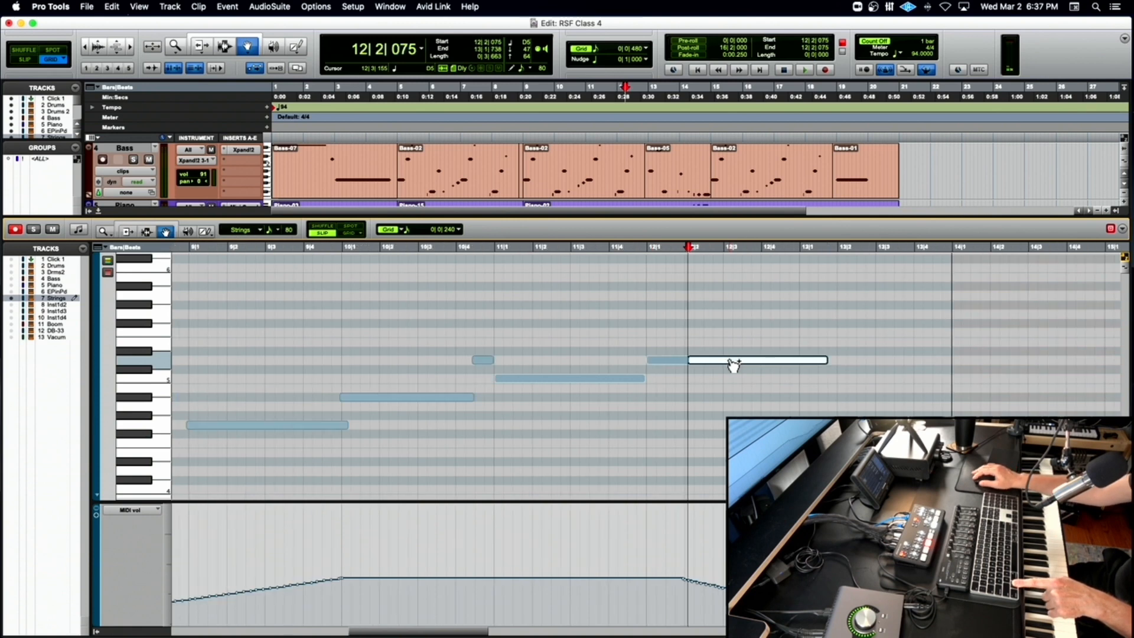
{"action": "key", "text": "super+z"}
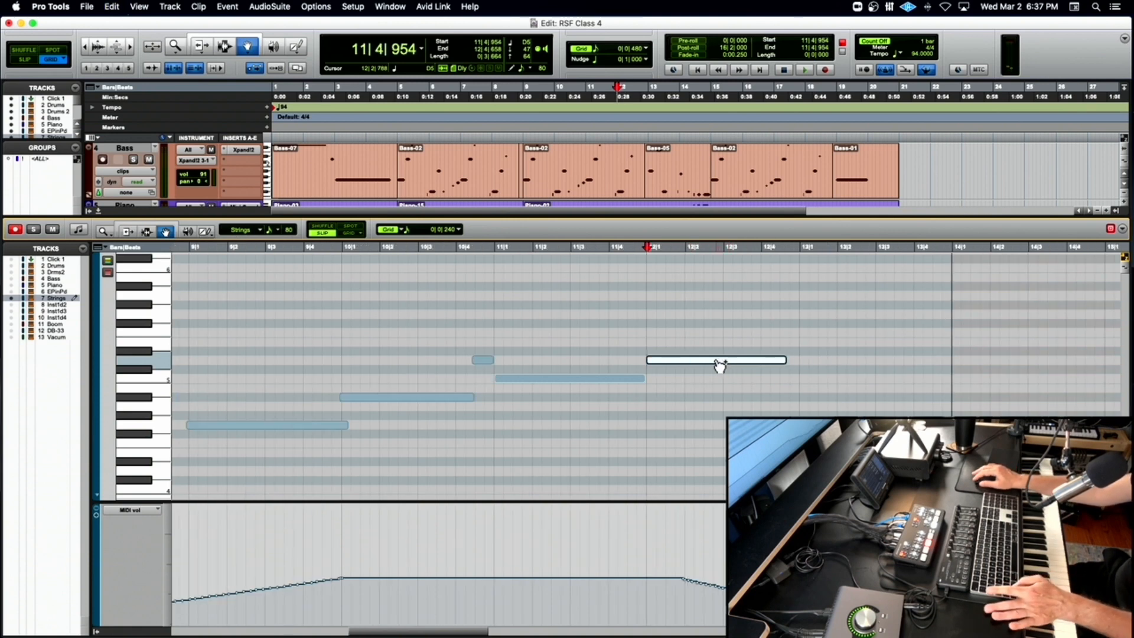
{"action": "left_click_drag", "start_coordinate": [719, 368], "coordinate": [721, 398]}
{"action": "scroll", "coordinate": [720, 399], "scroll_direction": "up", "scroll_amount": 1}
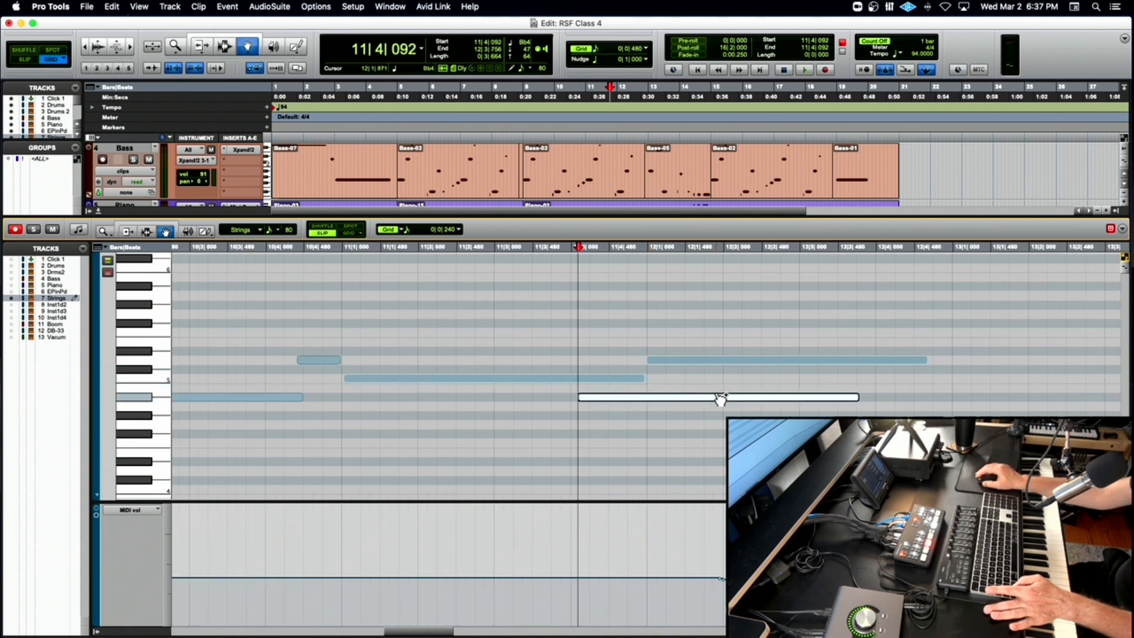
{"action": "key", "text": "super+z"}
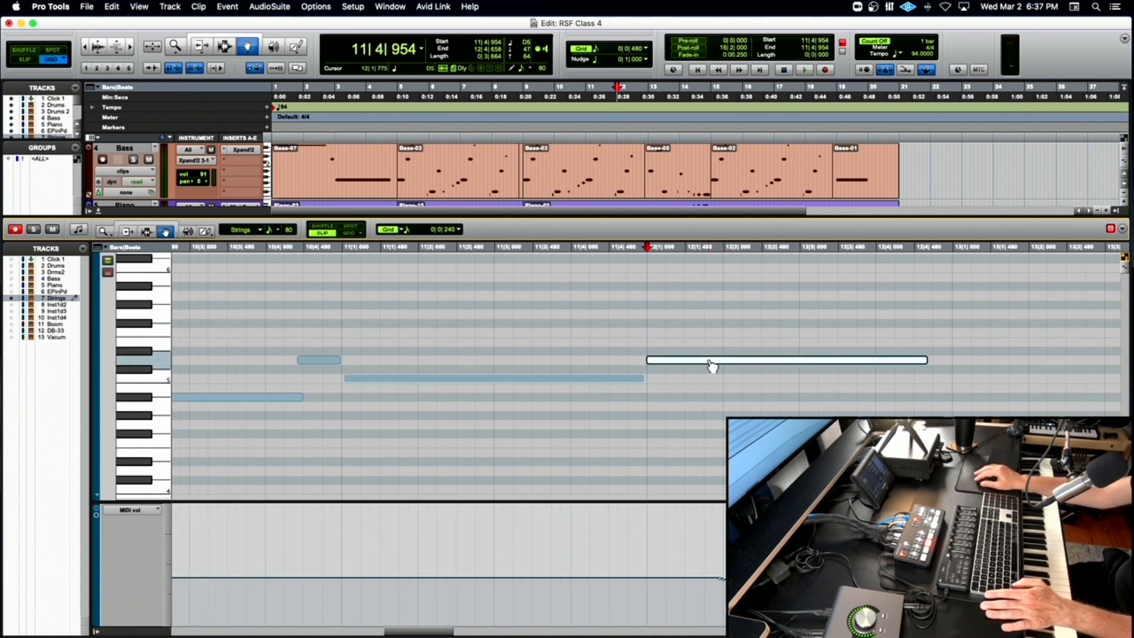
Copy the Strings note starting at 11|4|954 down to Bb4 with the same start, and play from 10|4|931.
{"action": "left_click_drag", "start_coordinate": [713, 365], "coordinate": [712, 400]}
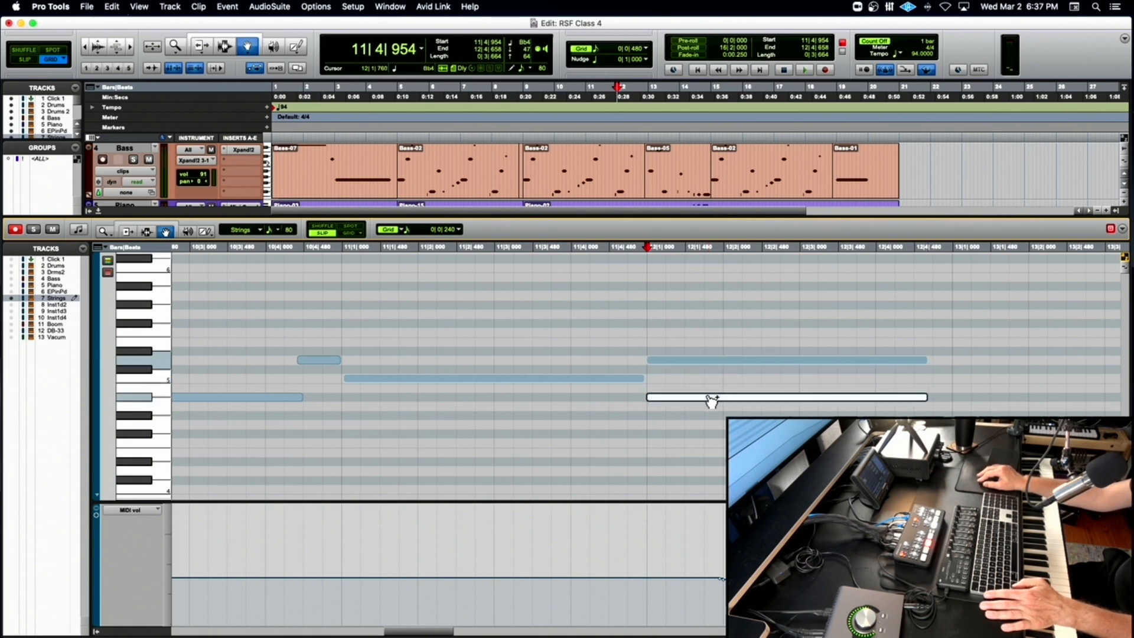
{"action": "left_click", "coordinate": [340, 247]}
{"action": "key", "text": "space"}
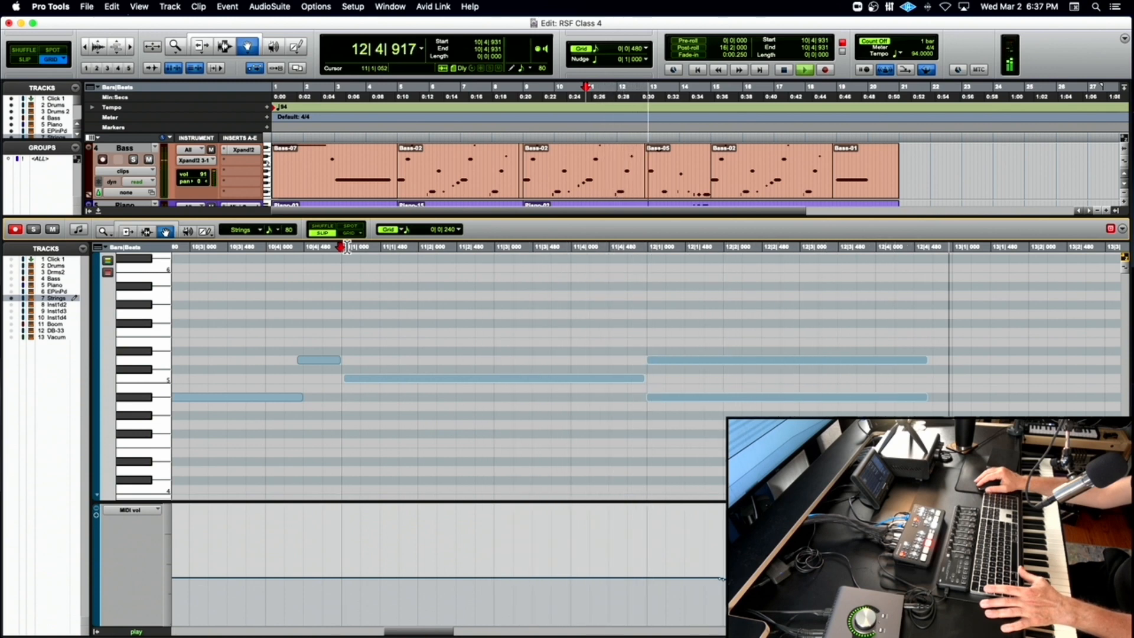
{"action": "key", "text": "space"}
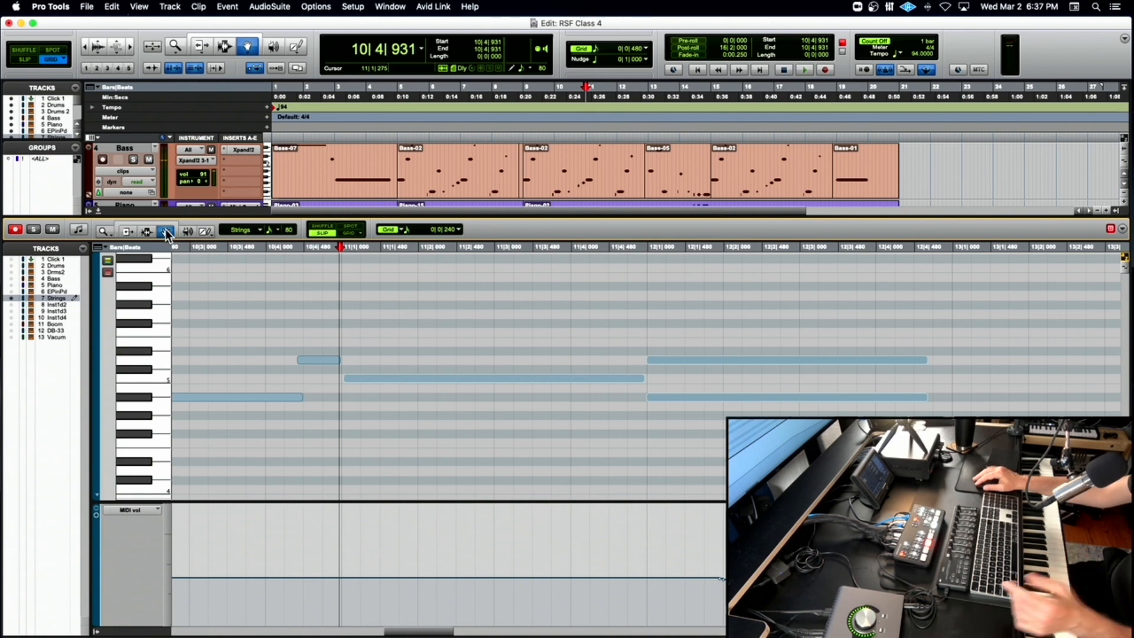
Close the note editor and play the arrangement from 12|4|480 through bar 14.
{"action": "left_click", "coordinate": [98, 211]}
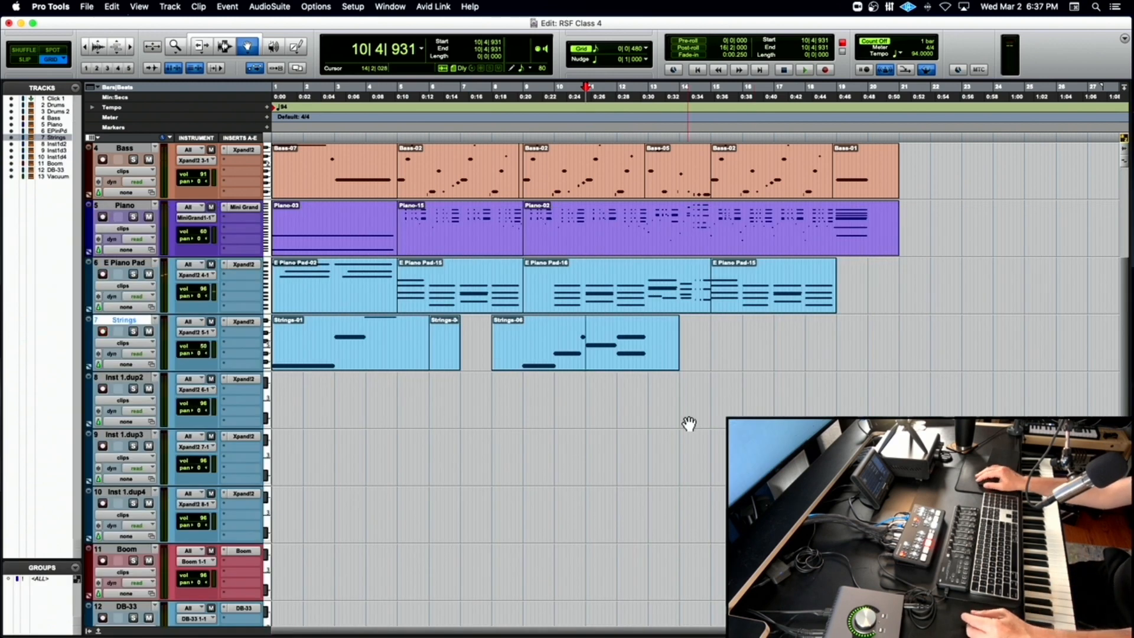
{"action": "left_click", "coordinate": [645, 128]}
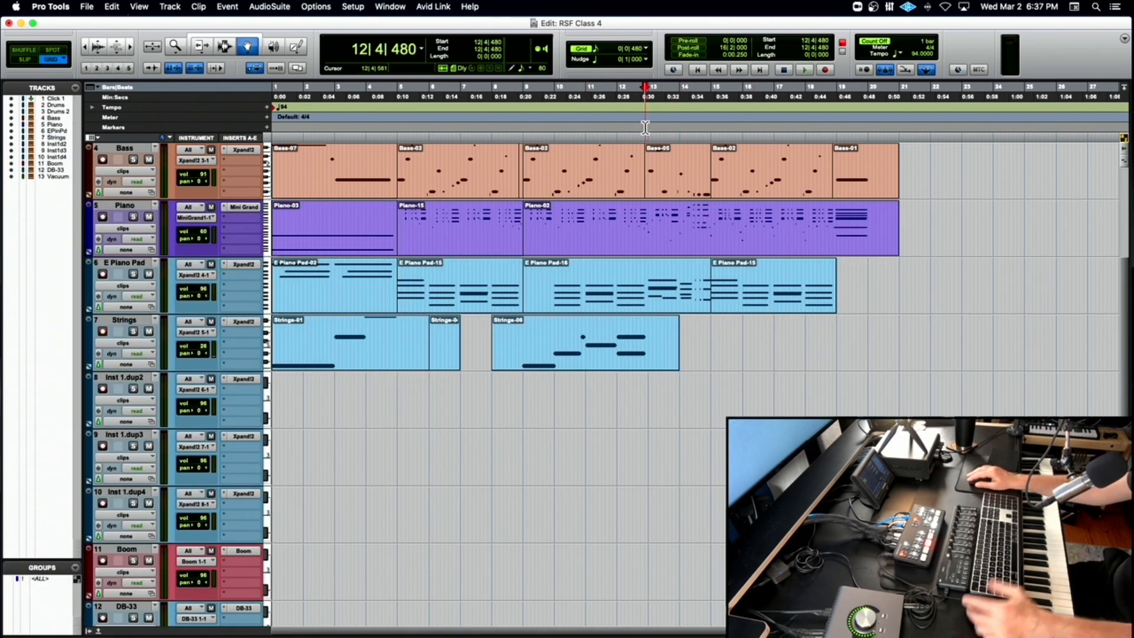
{"action": "key", "text": "space"}
{"action": "key", "text": "t"}
{"action": "key", "text": "t"}
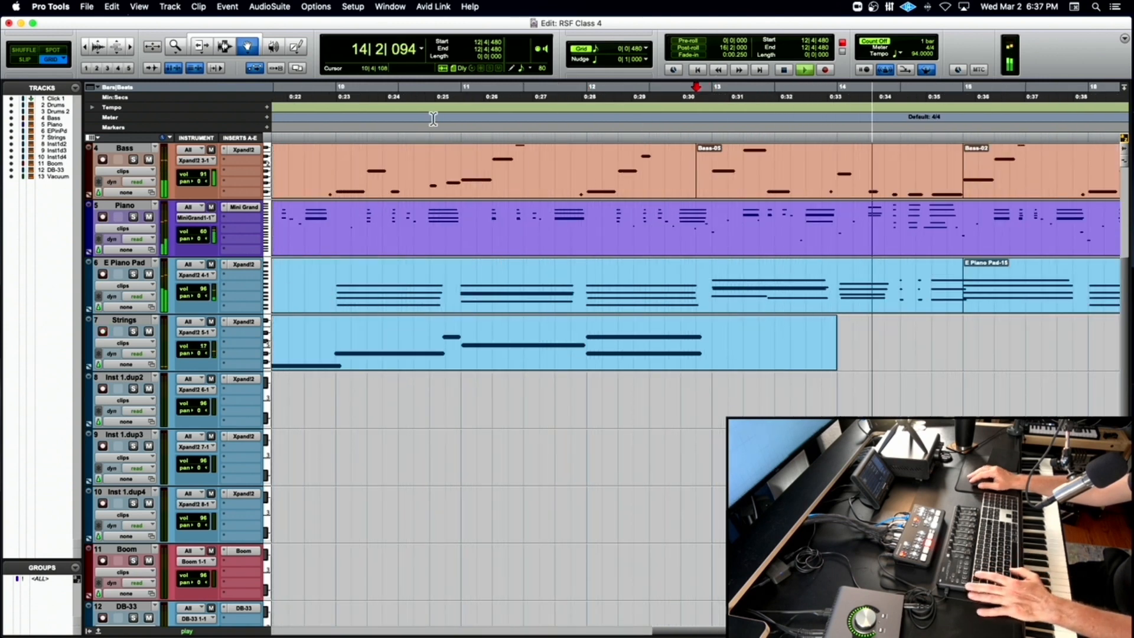
{"action": "key", "text": "F7"}
{"action": "key", "text": "space"}
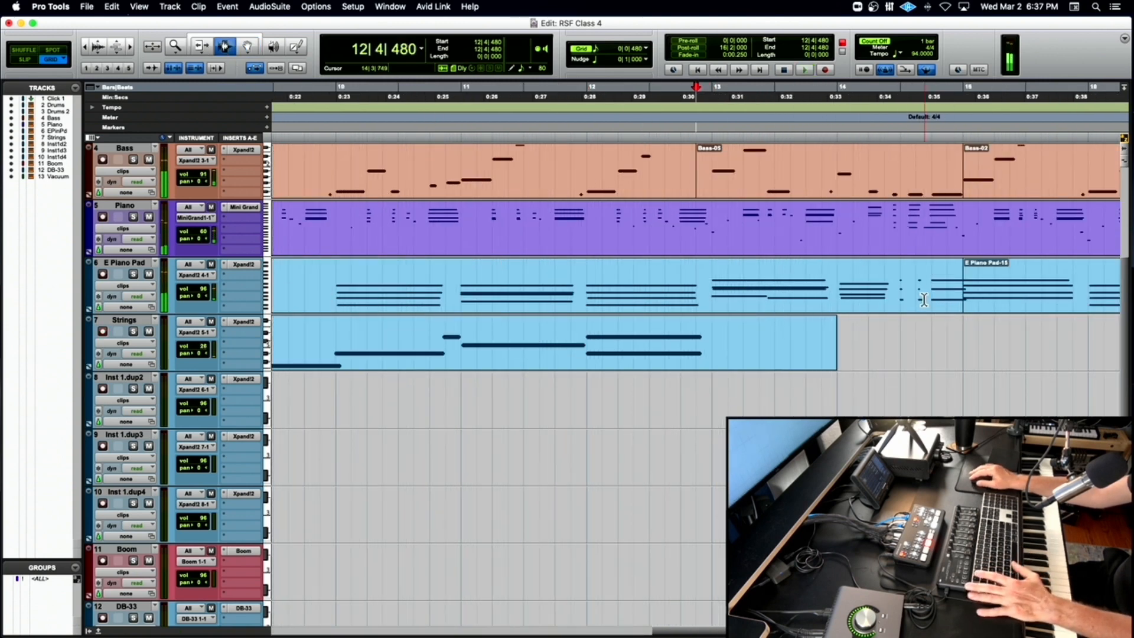
Solo the Piano and E Piano Pad tracks and play them from 14|1|480 to check the short chords around beat 3.
{"action": "left_click_drag", "start_coordinate": [903, 298], "coordinate": [916, 301]}
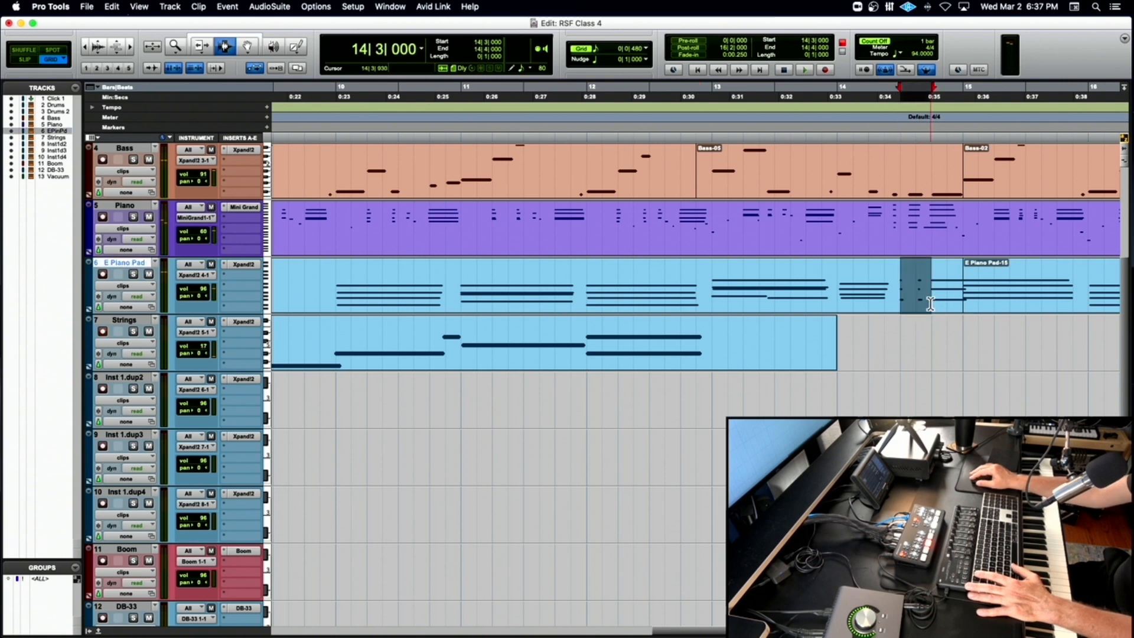
{"action": "key", "text": "super+bracketright"}
{"action": "key", "text": "super+bracketright"}
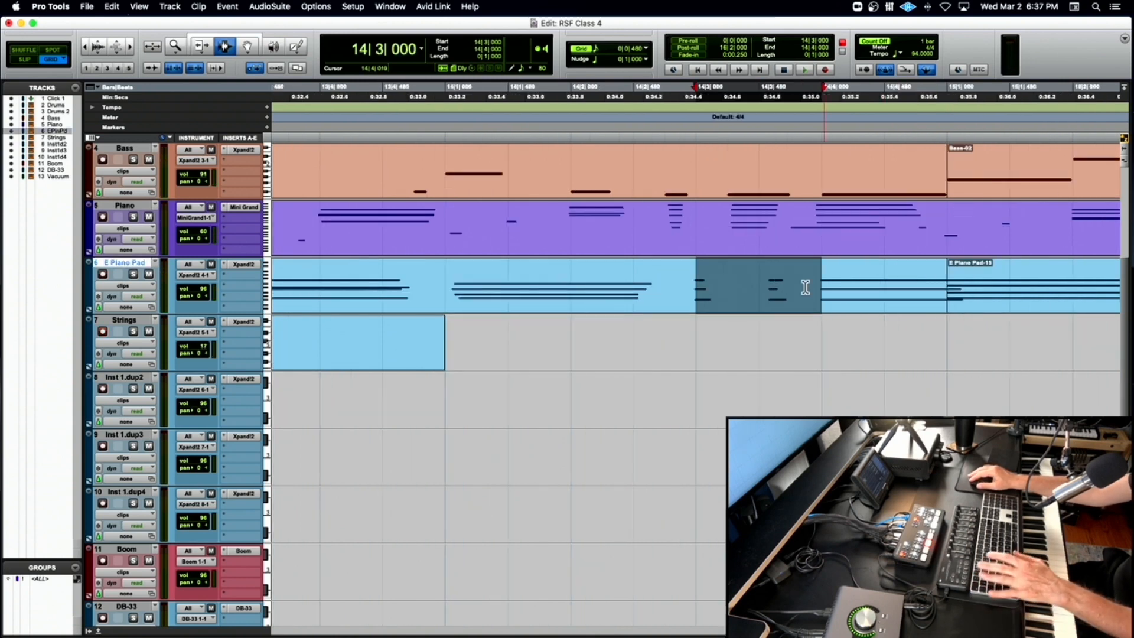
{"action": "left_click", "coordinate": [132, 216]}
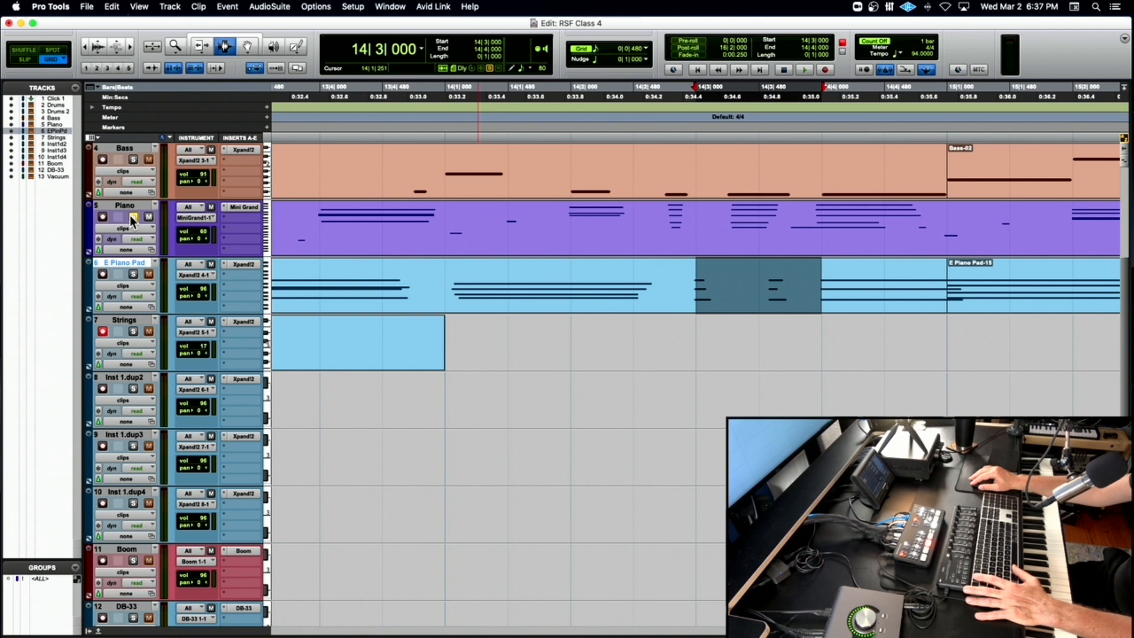
{"action": "left_click", "coordinate": [133, 274]}
{"action": "left_click", "coordinate": [520, 269]}
{"action": "key", "text": "space"}
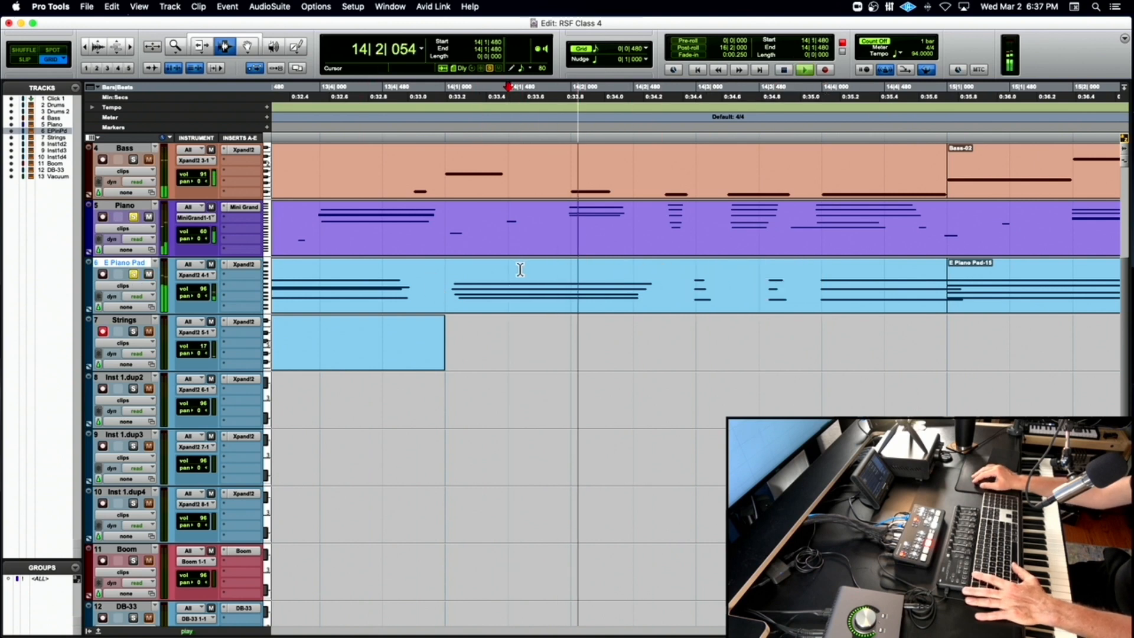
{"action": "key", "text": "space"}
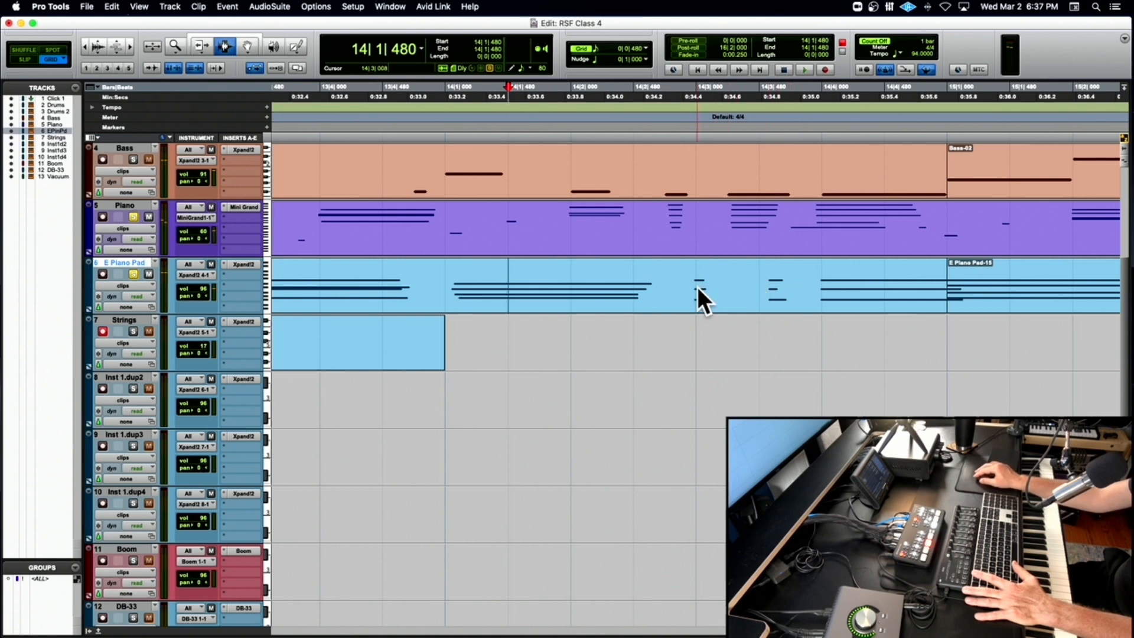
Open the E Piano Pad clip for note editing and bring its bar 14 chords into view.
{"action": "left_click", "coordinate": [690, 212]}
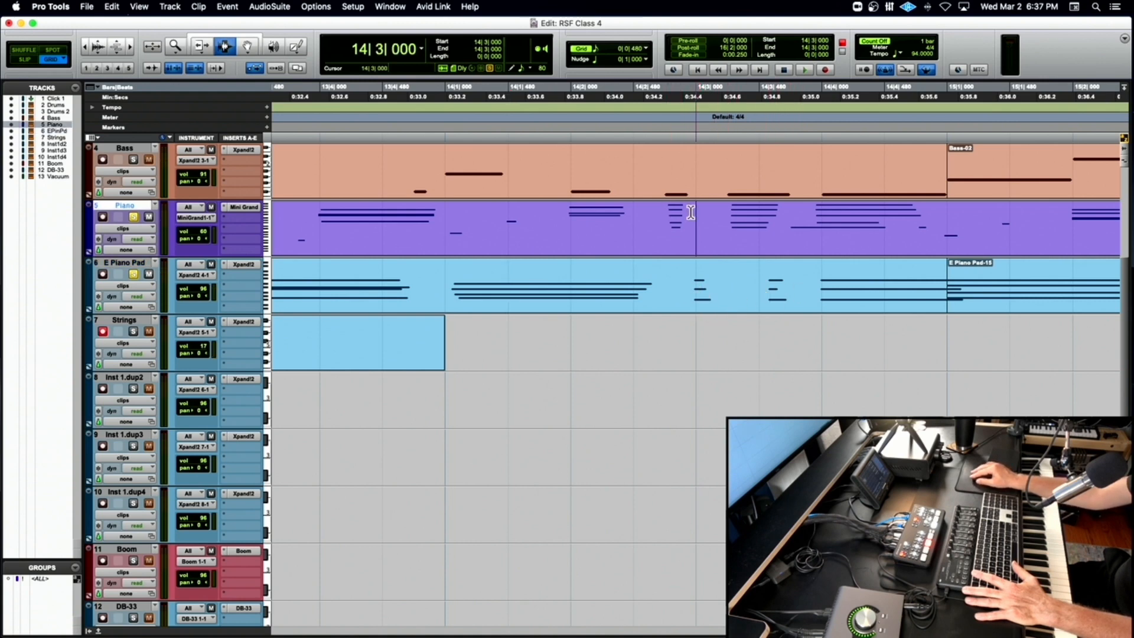
{"action": "left_click", "coordinate": [732, 219]}
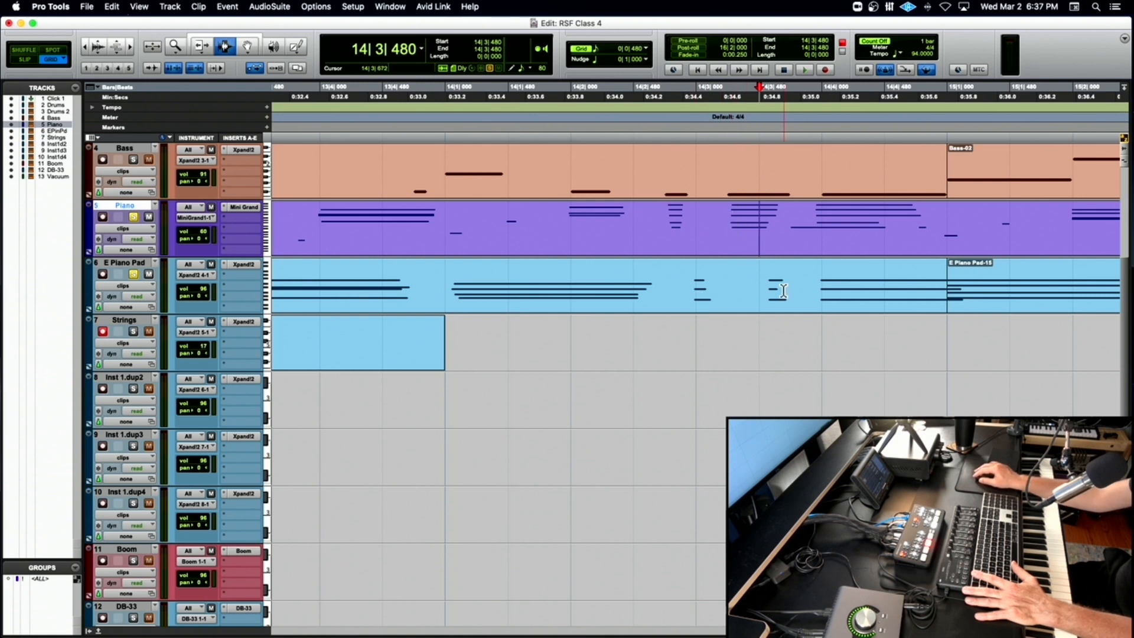
{"action": "double_click", "coordinate": [710, 284]}
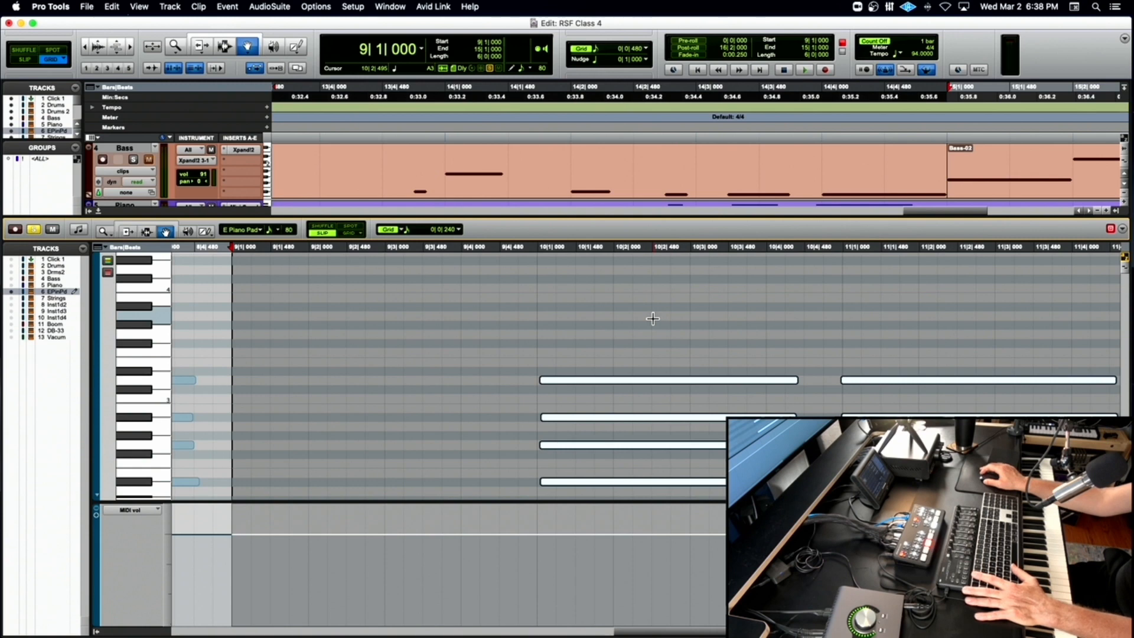
{"action": "scroll", "coordinate": [652, 319], "scroll_direction": "right", "scroll_amount": 15}
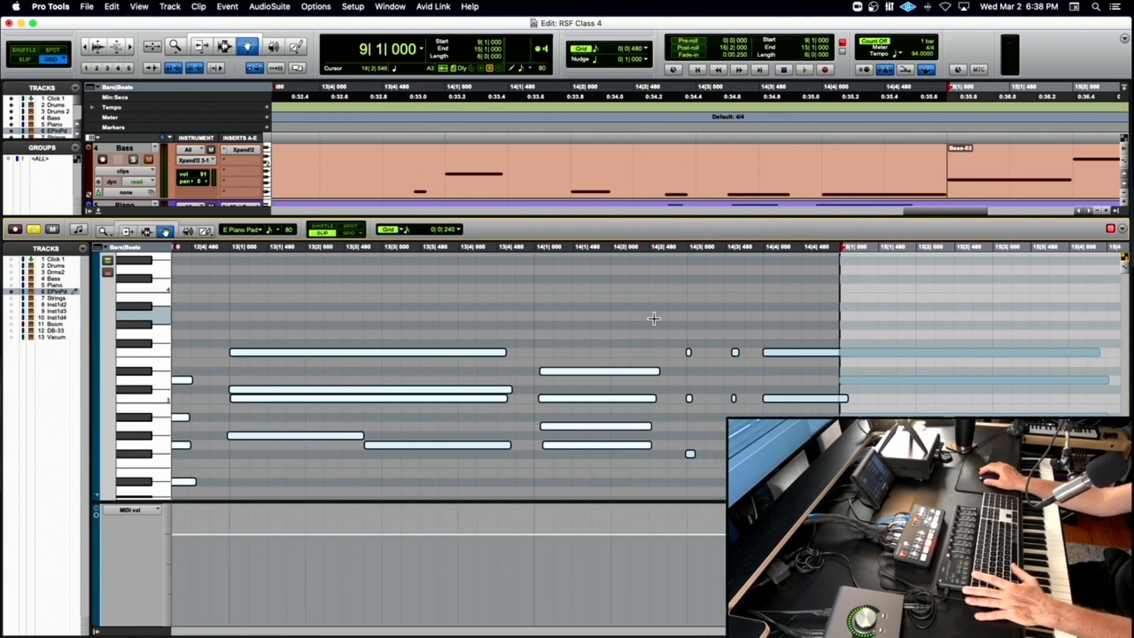
Try moving the two short E Piano Pad chords in bar 14 earlier to 14|2|832, and play from 13|4|928.
{"action": "left_click_drag", "start_coordinate": [651, 336], "coordinate": [671, 458]}
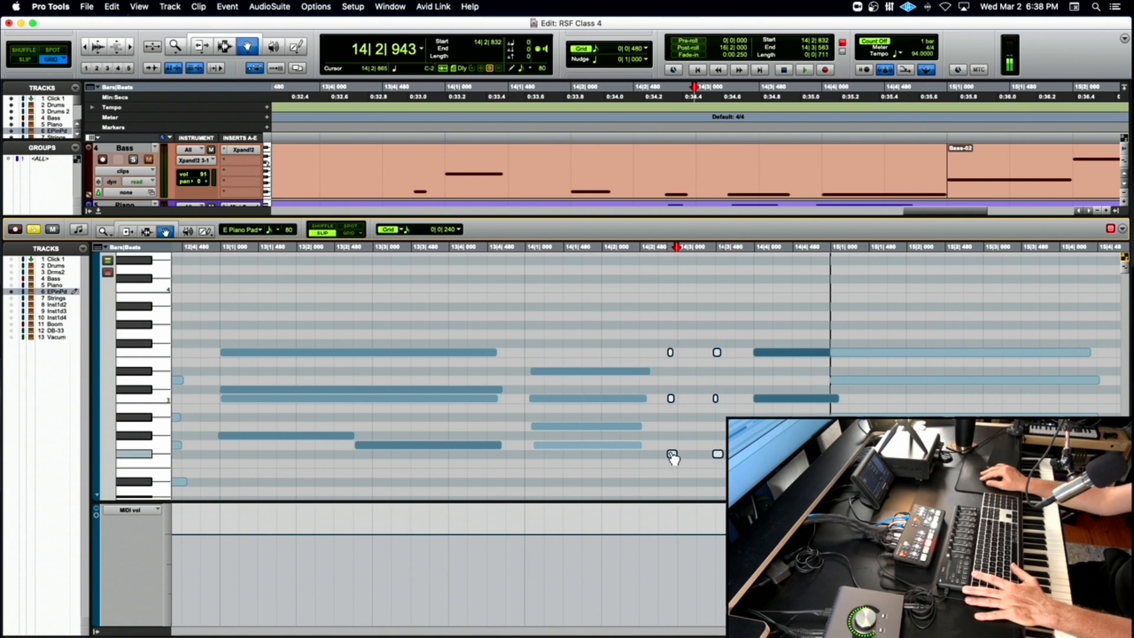
{"action": "left_click", "coordinate": [522, 247]}
{"action": "key", "text": "space"}
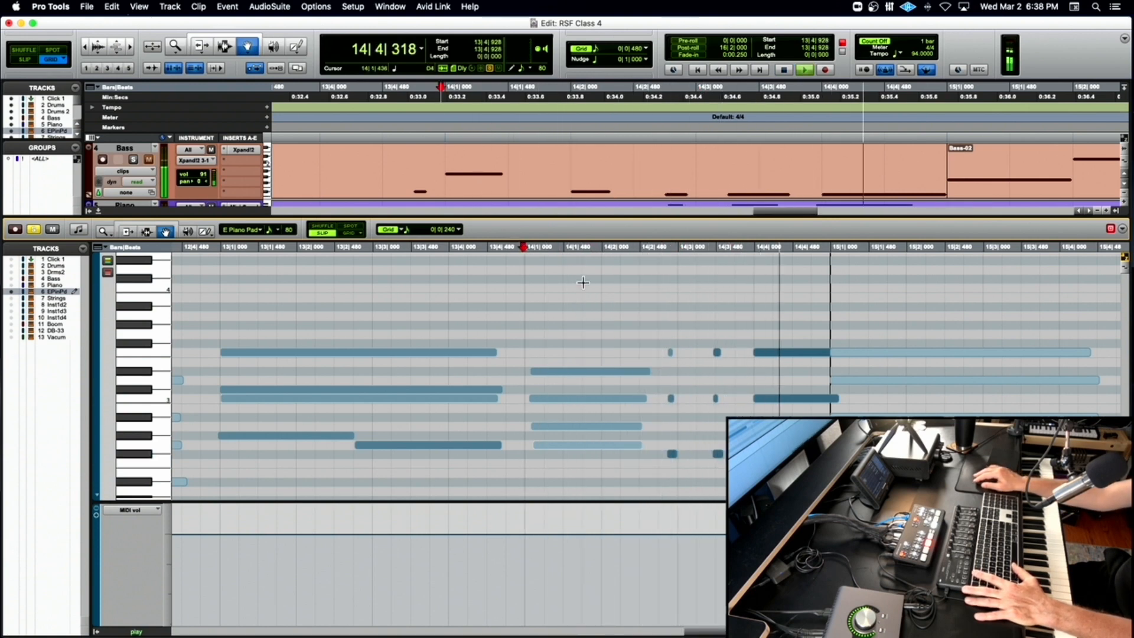
{"action": "key", "text": "space"}
Compare the shifted E Piano Pad chords with the overlaid Piano notes and undo the shift.
{"action": "left_click_drag", "start_coordinate": [657, 333], "coordinate": [677, 477]}
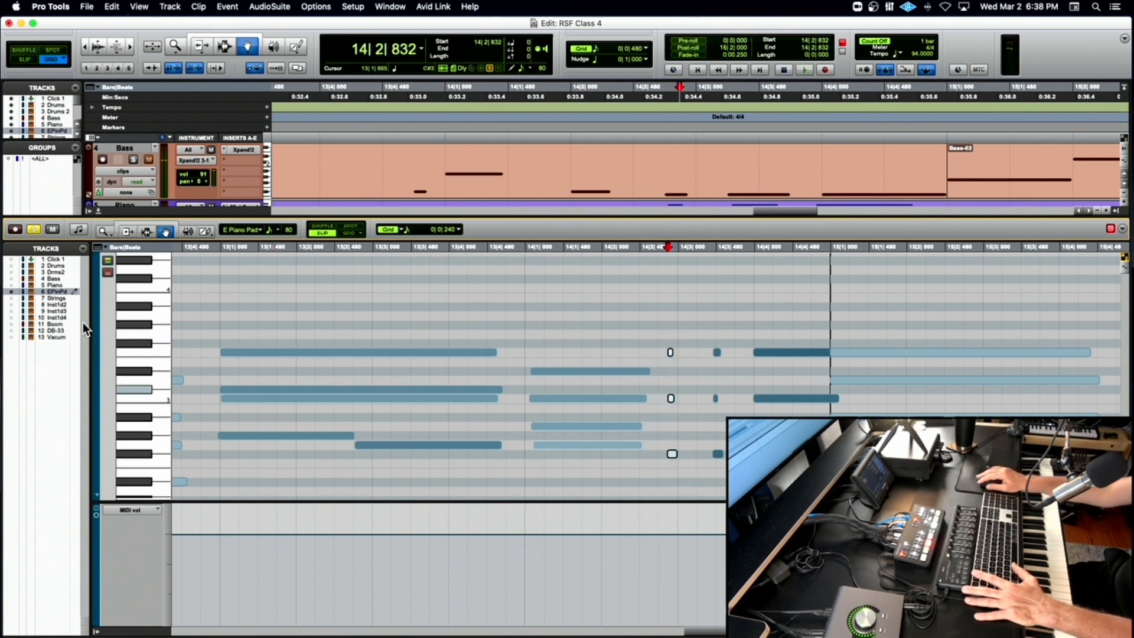
{"action": "key", "text": "t"}
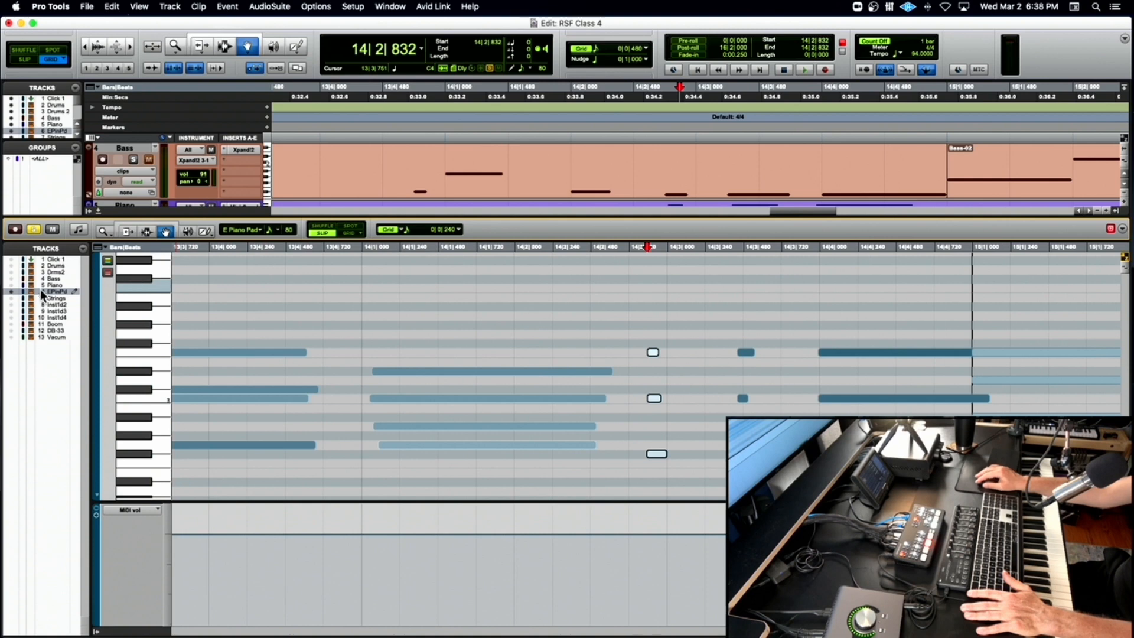
{"action": "left_click", "coordinate": [11, 285]}
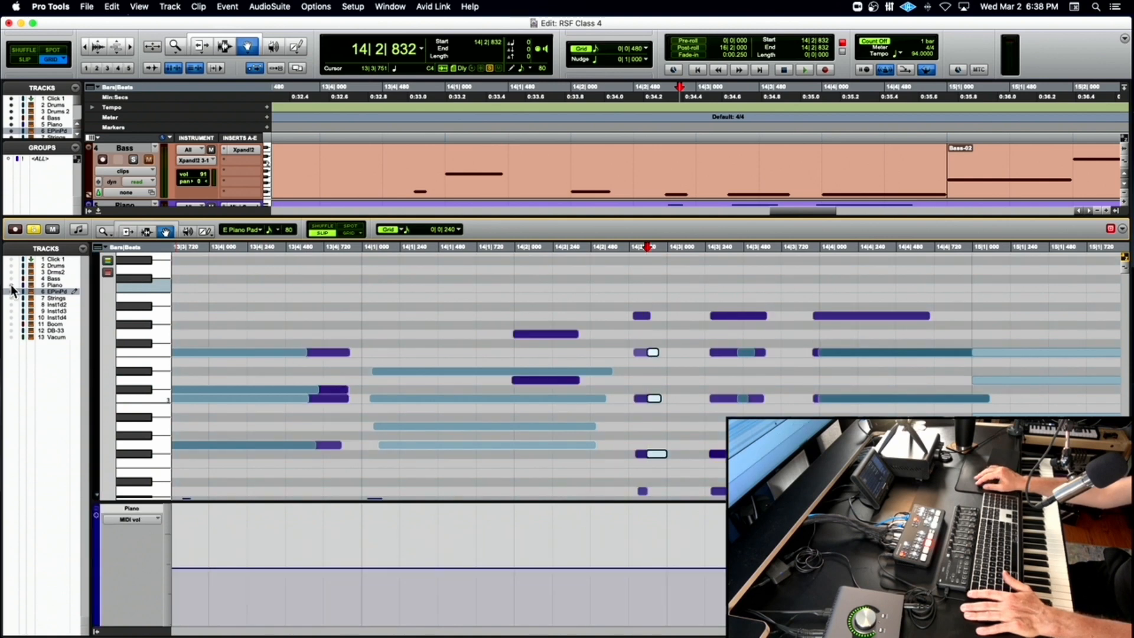
{"action": "key", "text": "super+z"}
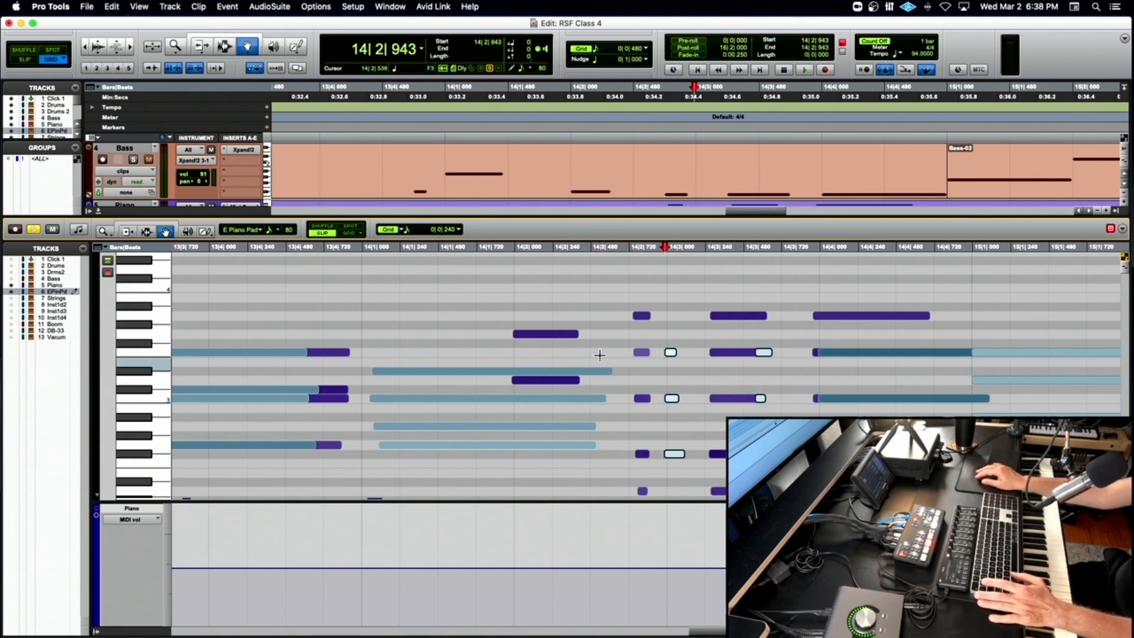
{"action": "left_click", "coordinate": [12, 285]}
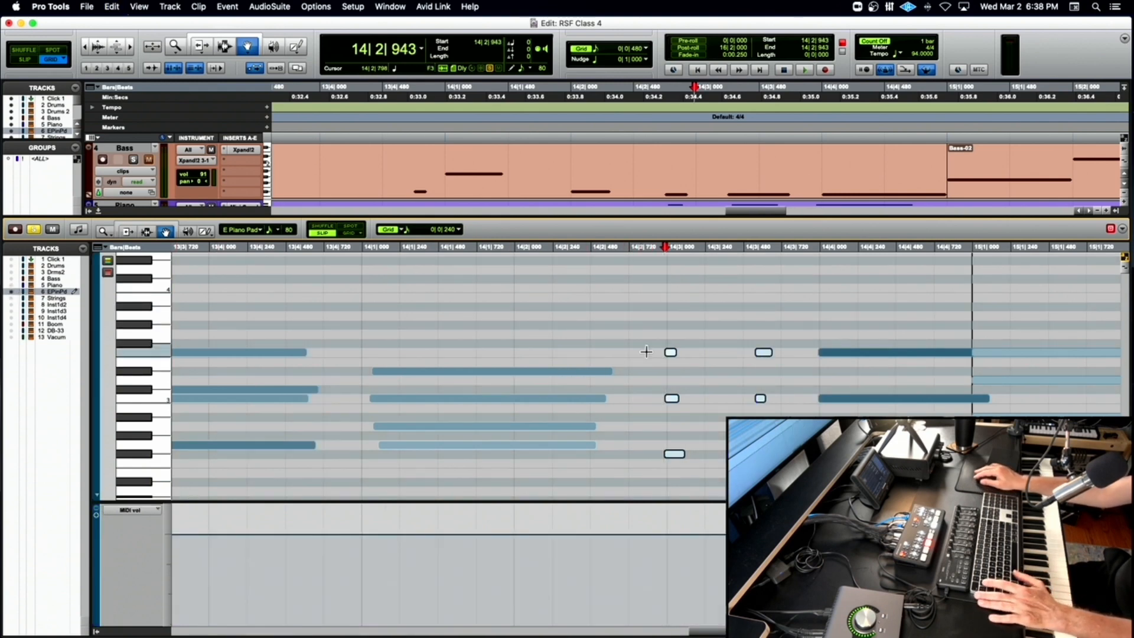
Overlay the Piano notes and move both short E Piano Pad chords earlier so the first starts at 14|2|750.
{"action": "left_click_drag", "start_coordinate": [652, 327], "coordinate": [780, 476]}
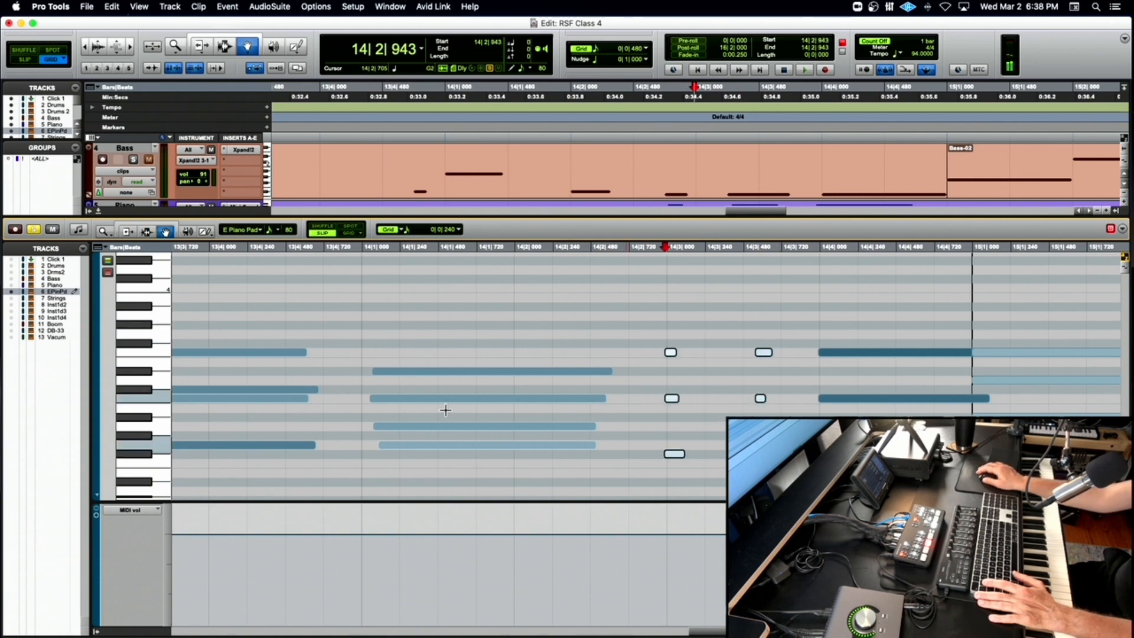
{"action": "left_click", "coordinate": [12, 285]}
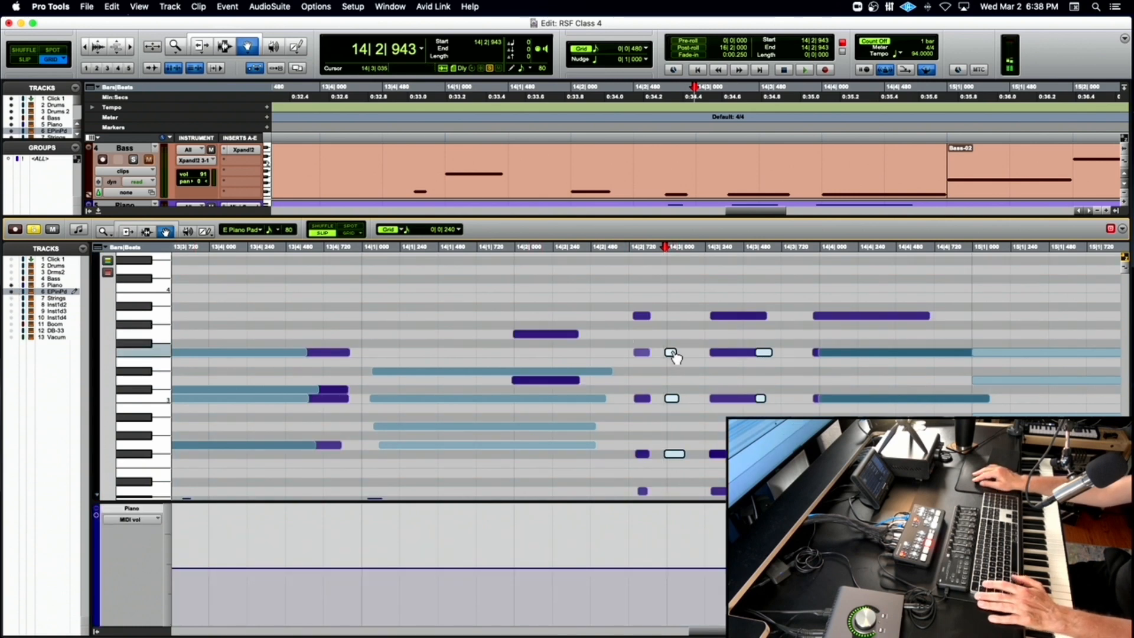
{"action": "left_click_drag", "start_coordinate": [675, 356], "coordinate": [657, 357]}
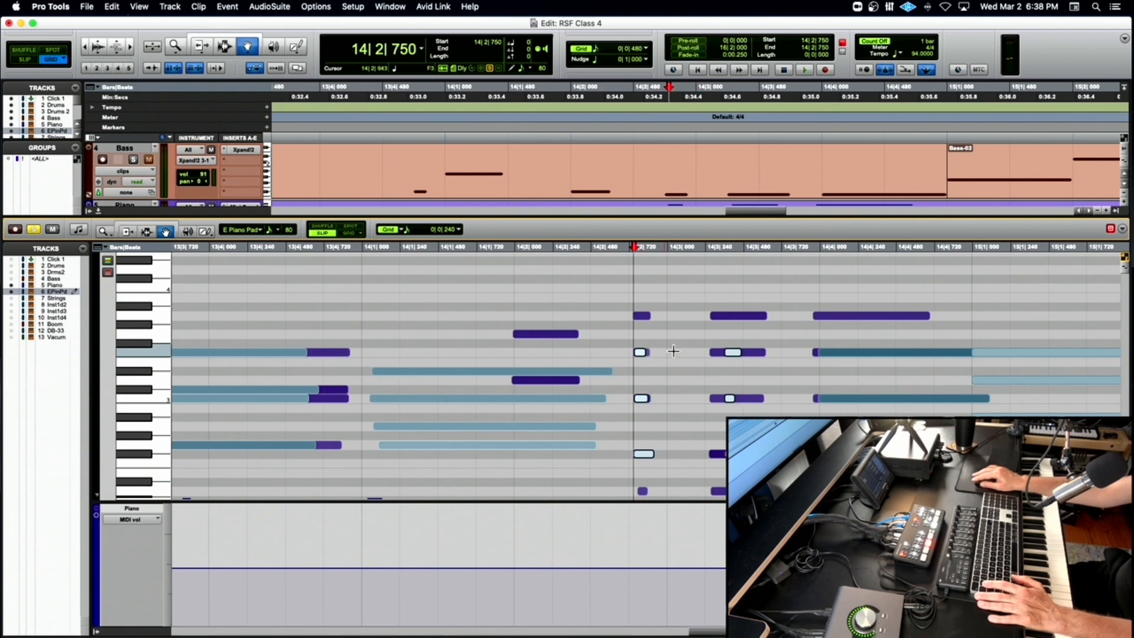
Move the second short E Piano Pad chord in bar 14 earlier to 14|3|280 and play from 13|4|939.
{"action": "left_click", "coordinate": [702, 341]}
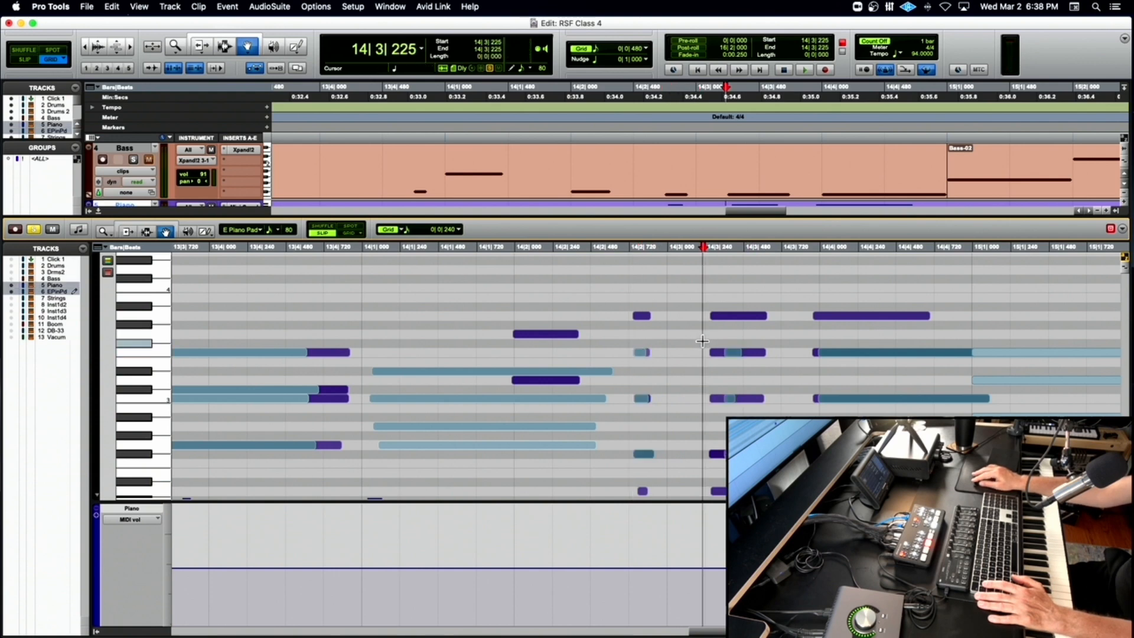
{"action": "left_click", "coordinate": [734, 353]}
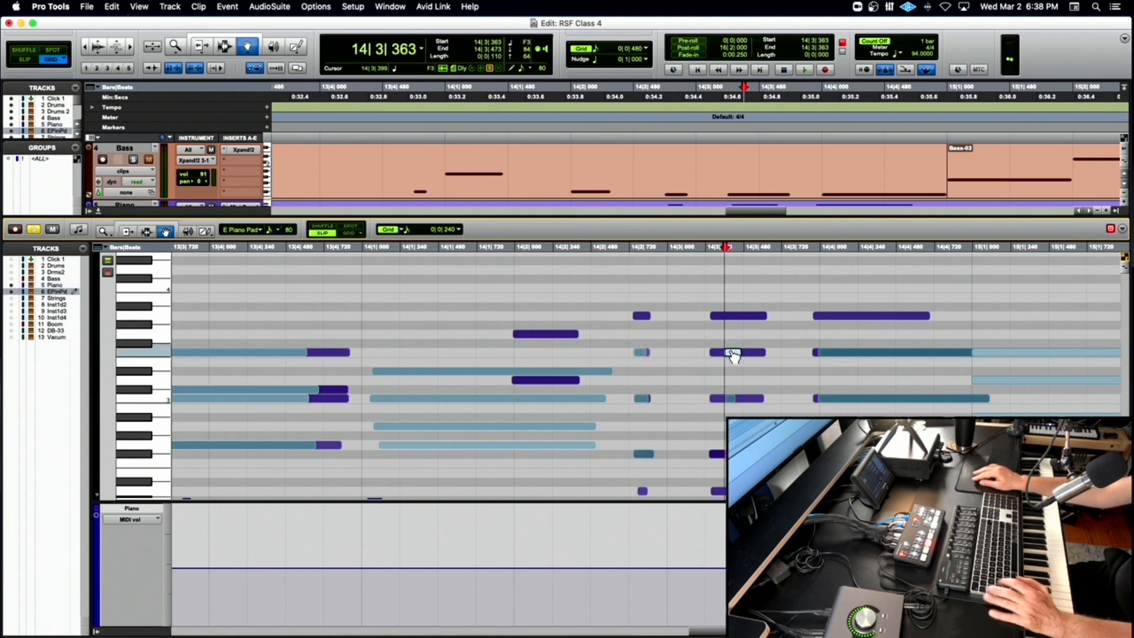
{"action": "left_click", "coordinate": [732, 399], "text": "shift"}
{"action": "left_click", "coordinate": [722, 454], "text": "shift"}
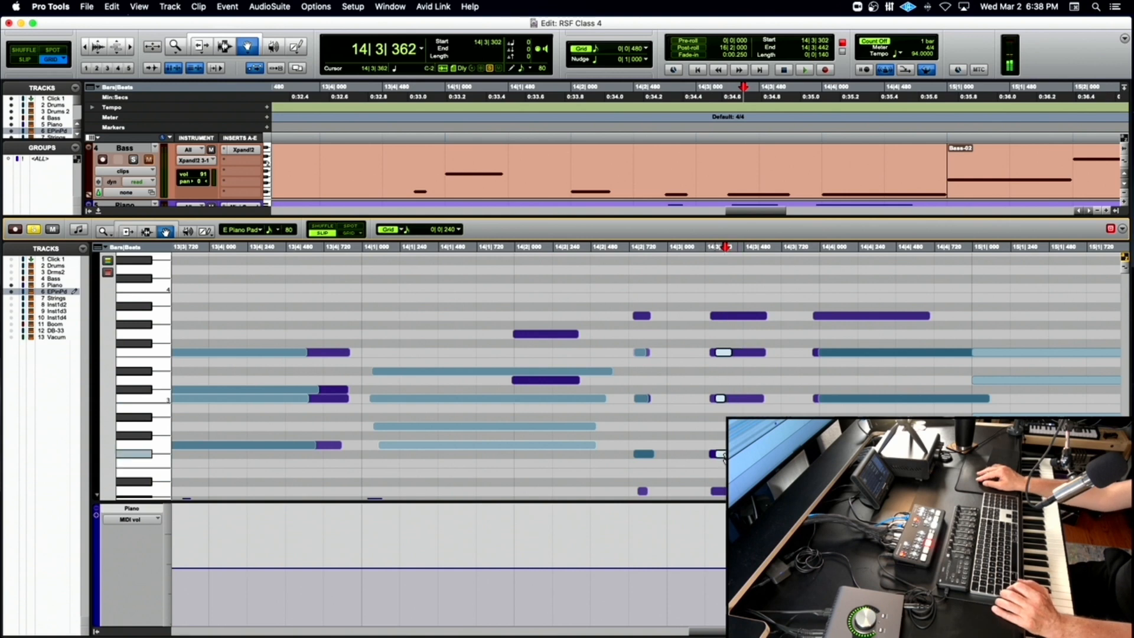
{"action": "left_click_drag", "start_coordinate": [720, 457], "coordinate": [721, 457]}
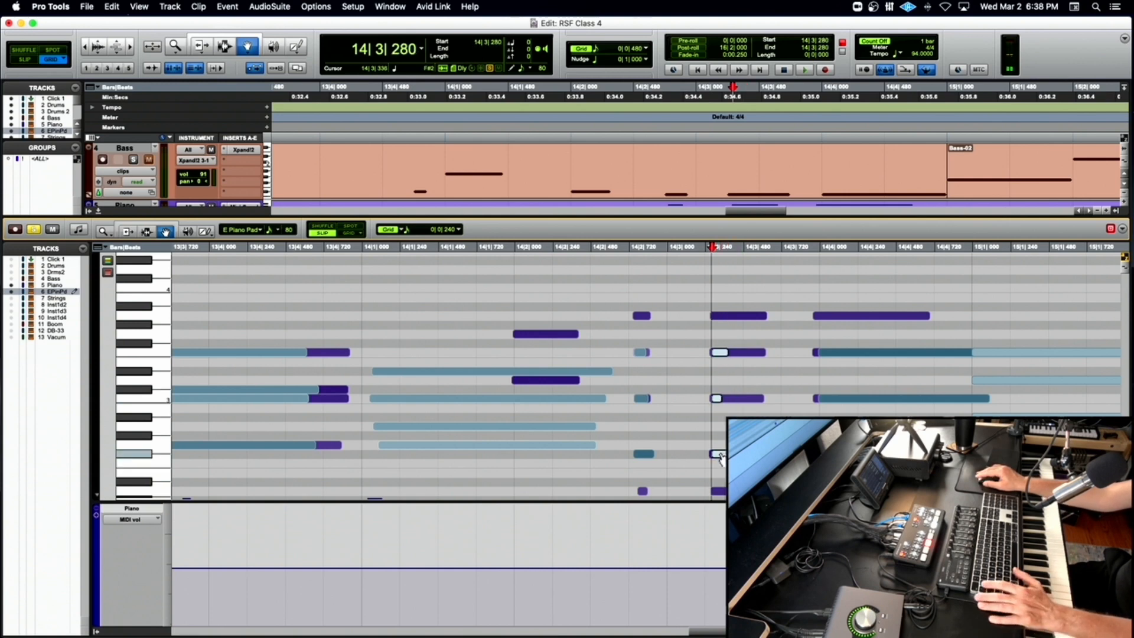
{"action": "left_click", "coordinate": [358, 253]}
{"action": "key", "text": "space"}
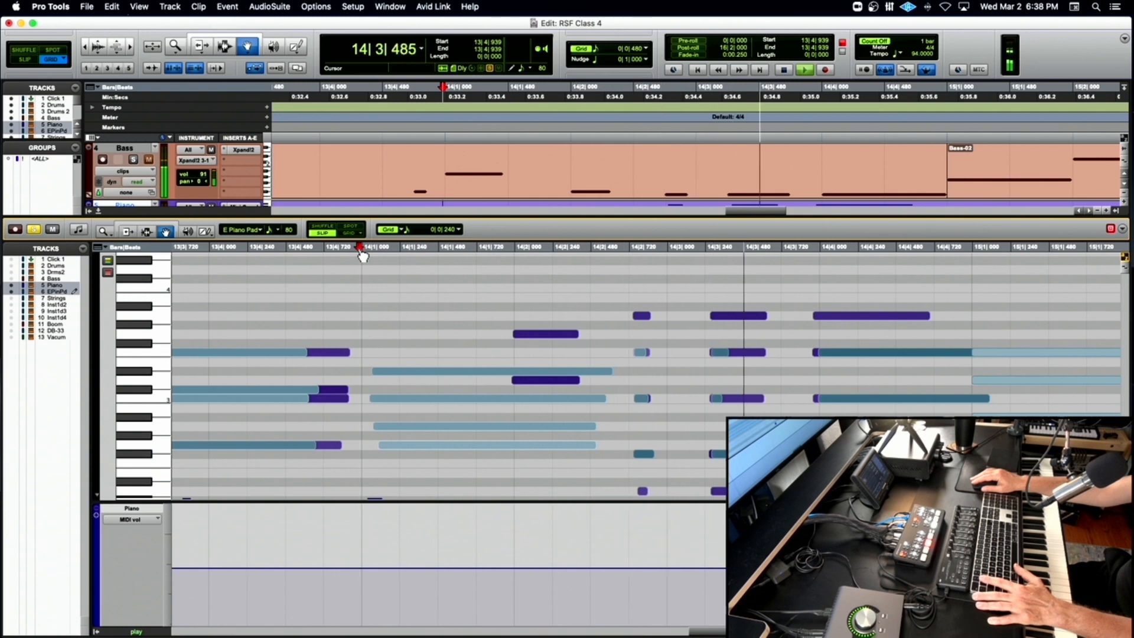
{"action": "key", "text": "space"}
Close the note editor, copy the first Strings clip to 15|1|000 on its track, and play the copy.
{"action": "key", "text": "r"}
{"action": "key", "text": "r"}
{"action": "key", "text": "r"}
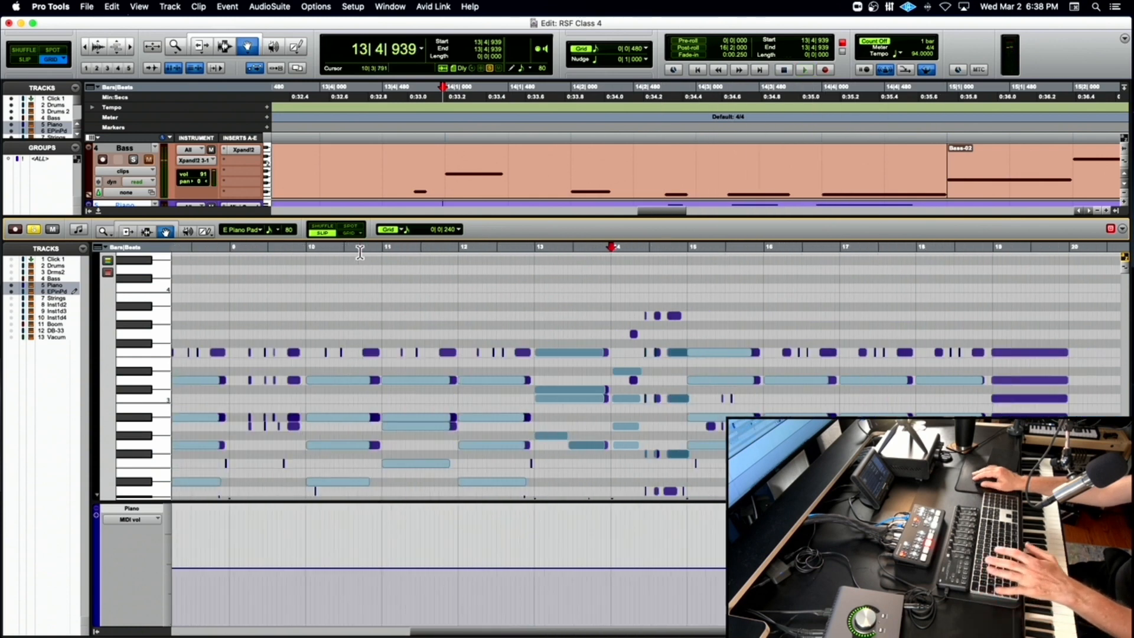
{"action": "left_click", "coordinate": [99, 211]}
{"action": "left_click", "coordinate": [120, 204], "text": "alt"}
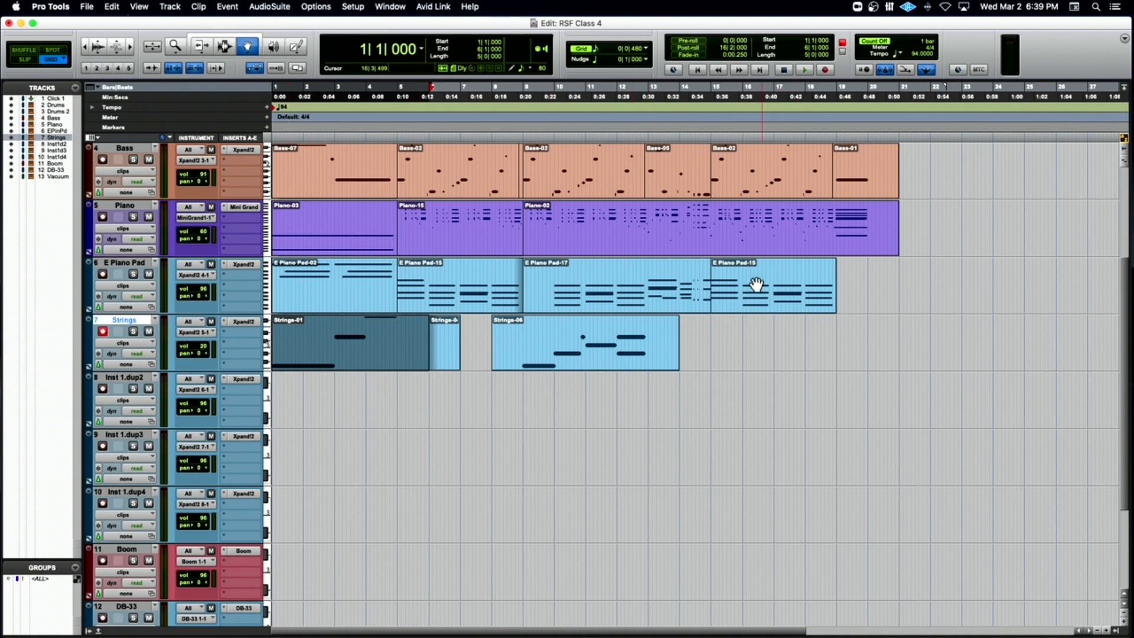
{"action": "left_click_drag", "start_coordinate": [367, 341], "coordinate": [757, 353]}
{"action": "key", "text": "space"}
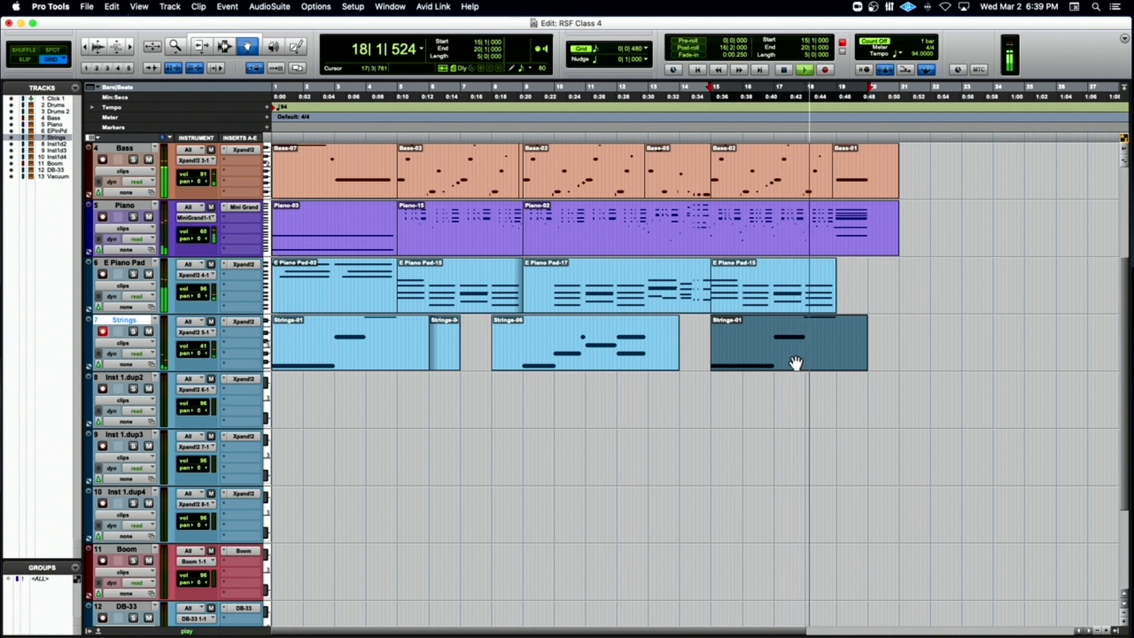
{"action": "key", "text": "space"}
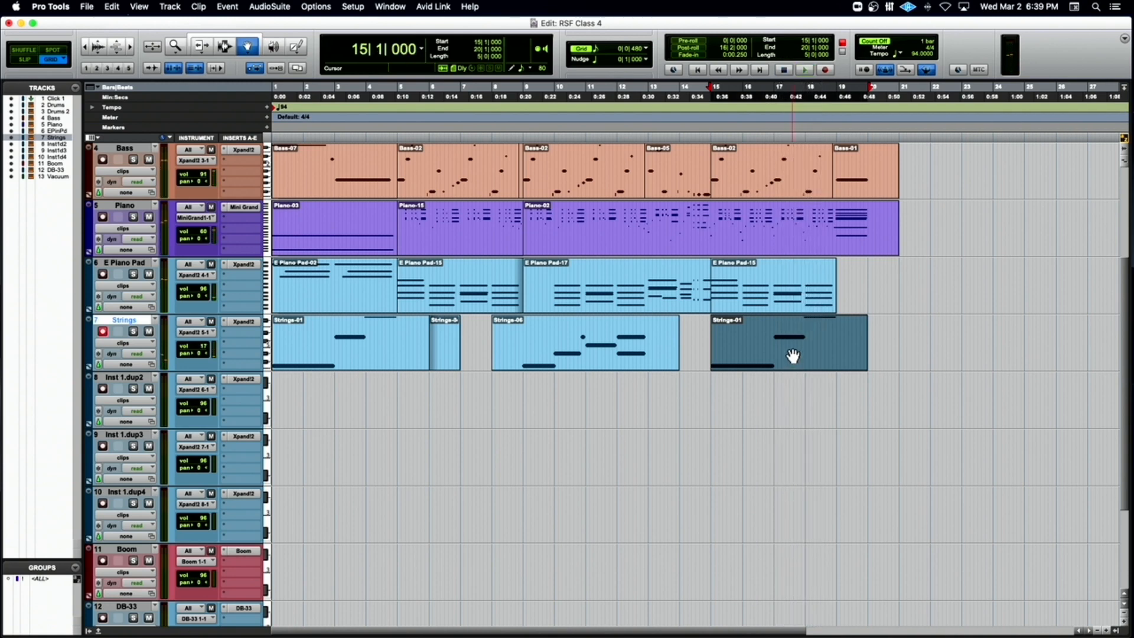
Open the copied Strings clip at bar 15 for note editing and play from 14|4|075.
{"action": "double_click", "coordinate": [792, 356]}
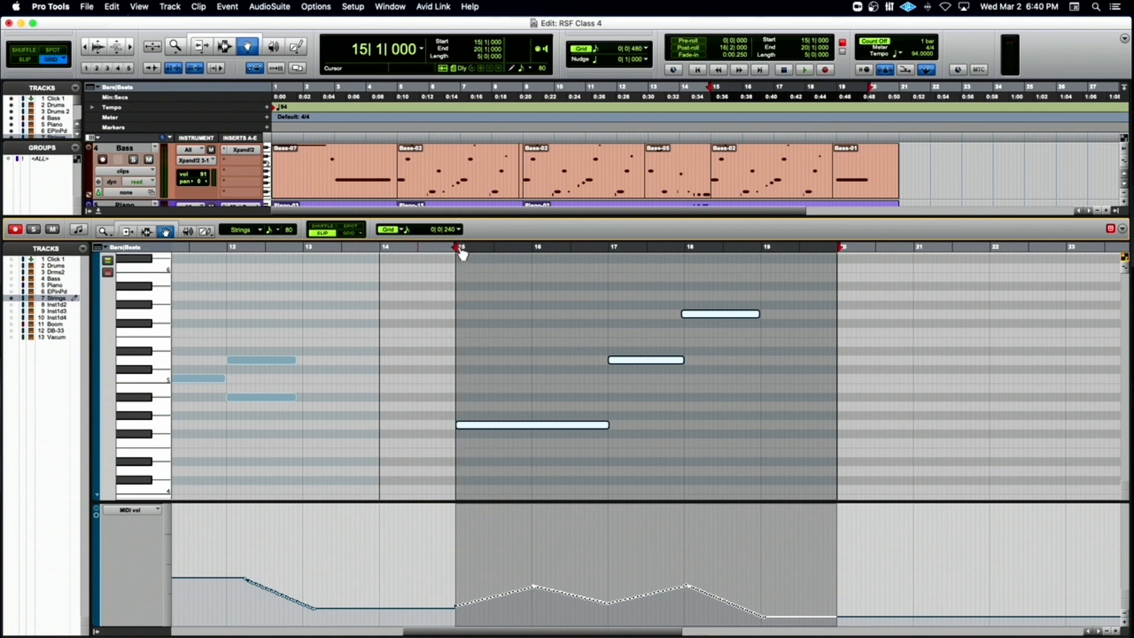
{"action": "left_click", "coordinate": [438, 252]}
{"action": "key", "text": "space"}
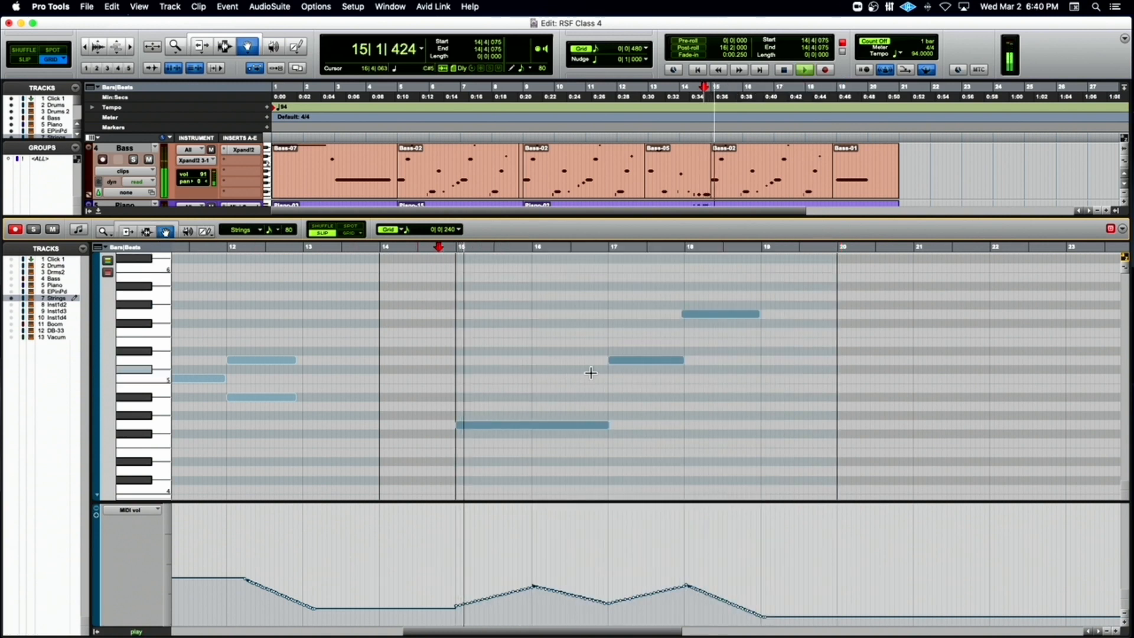
{"action": "key", "text": "space"}
Duplicate the Strings D5 note at bar 17 down to Bb4 and play the harmony.
{"action": "left_click", "coordinate": [623, 361]}
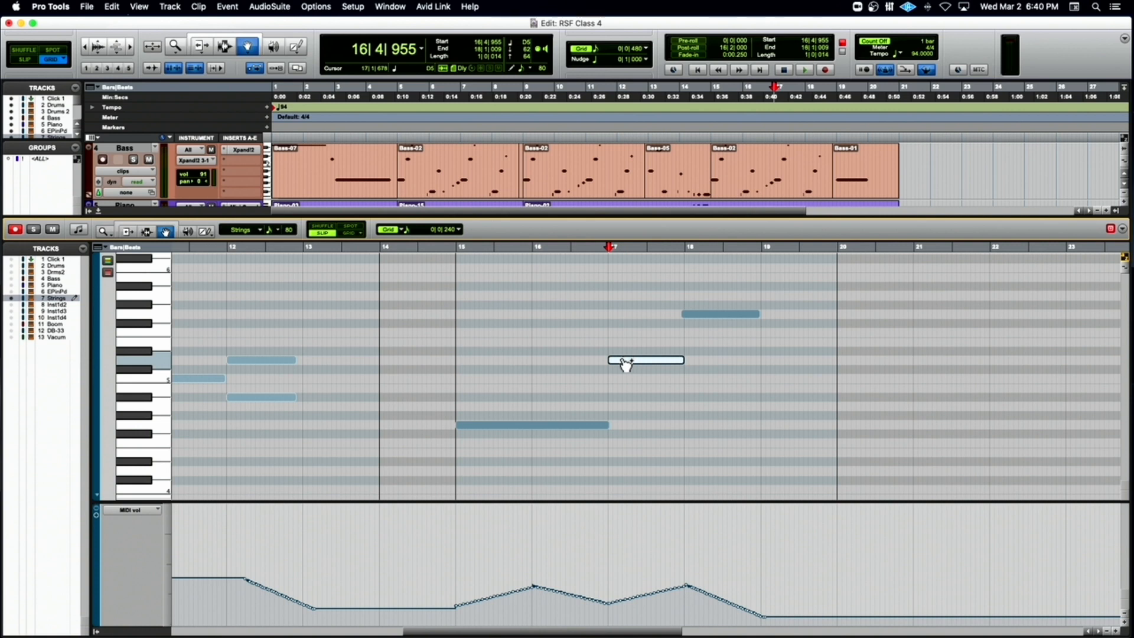
{"action": "left_click_drag", "start_coordinate": [624, 363], "coordinate": [619, 403]}
{"action": "key", "text": "space"}
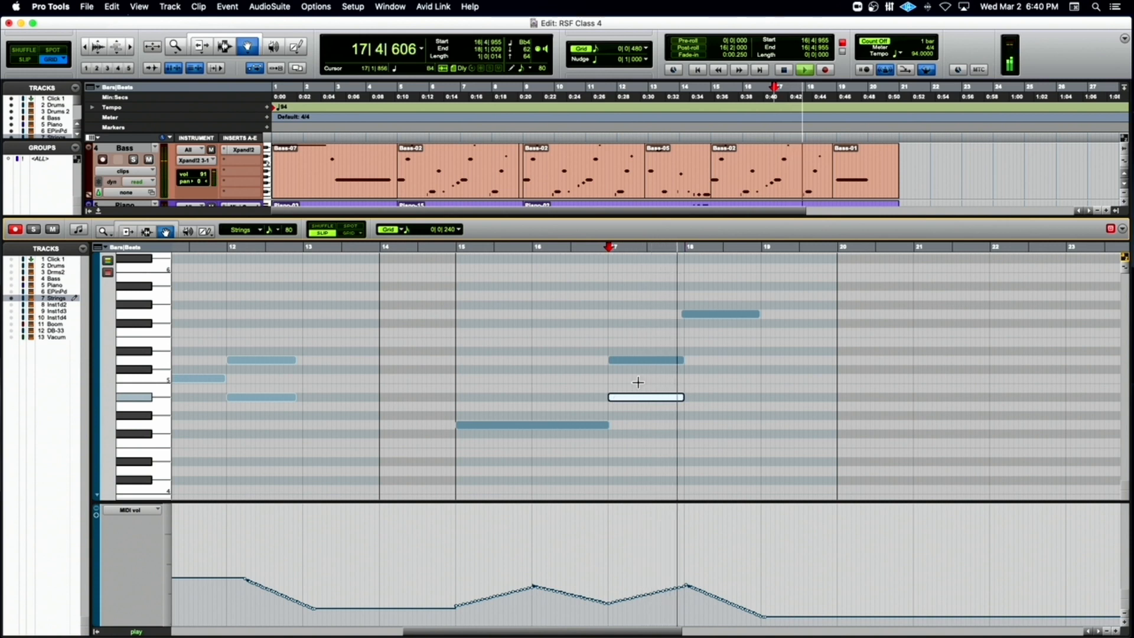
{"action": "key", "text": "space"}
Copy the bar 18 Strings G5 note down to D5 and Bb4 at 17|4|956, and play from 17|2|758 and 17|4|287.
{"action": "left_click", "coordinate": [704, 318]}
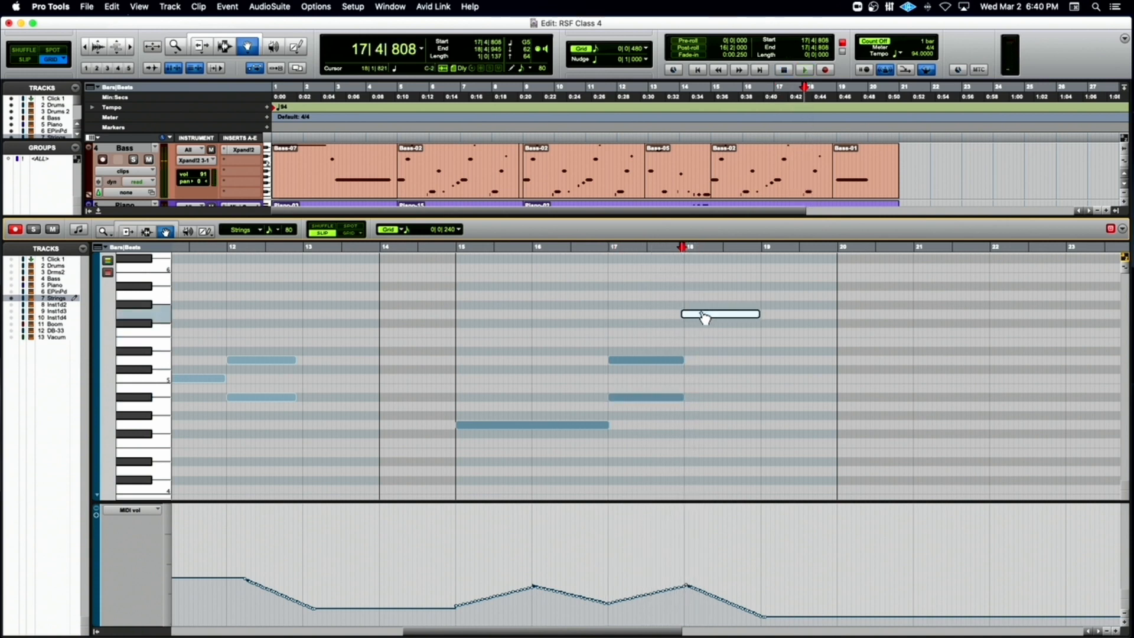
{"action": "left_click_drag", "start_coordinate": [704, 318], "coordinate": [710, 397]}
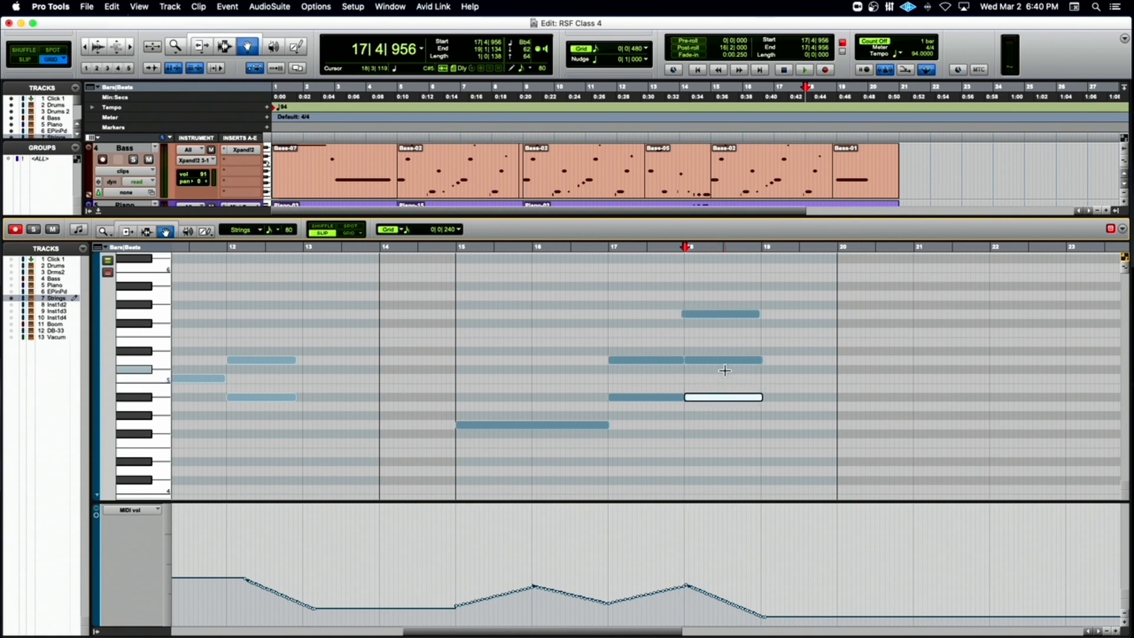
{"action": "key", "text": "space"}
{"action": "left_click", "coordinate": [648, 247]}
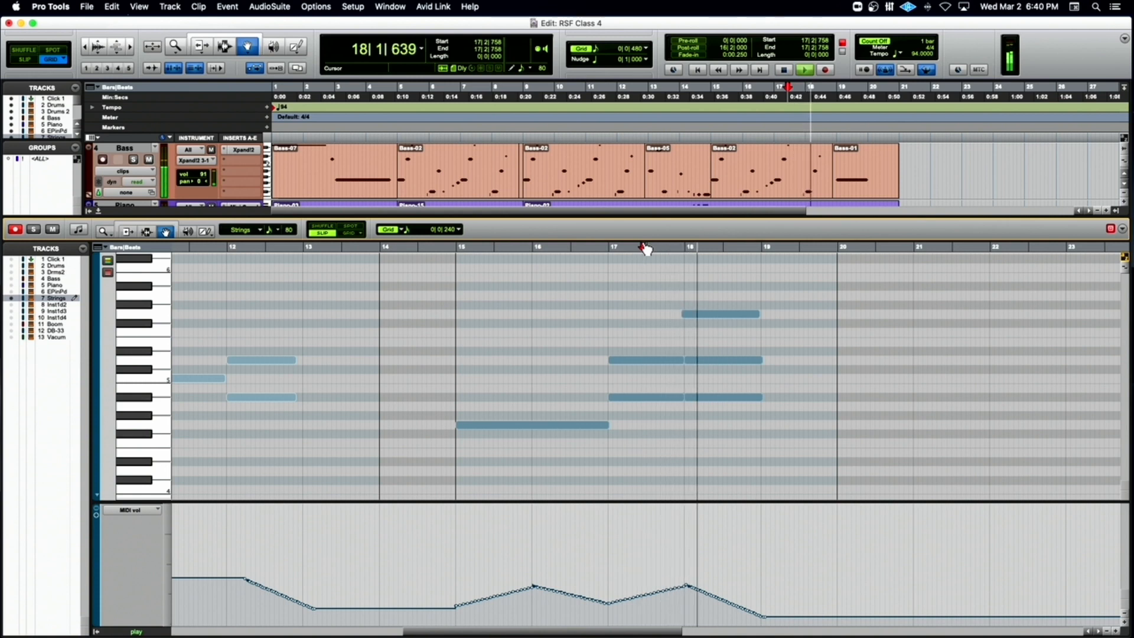
{"action": "key", "text": "space"}
{"action": "key", "text": "super+bracketright"}
{"action": "key", "text": "super+bracketright"}
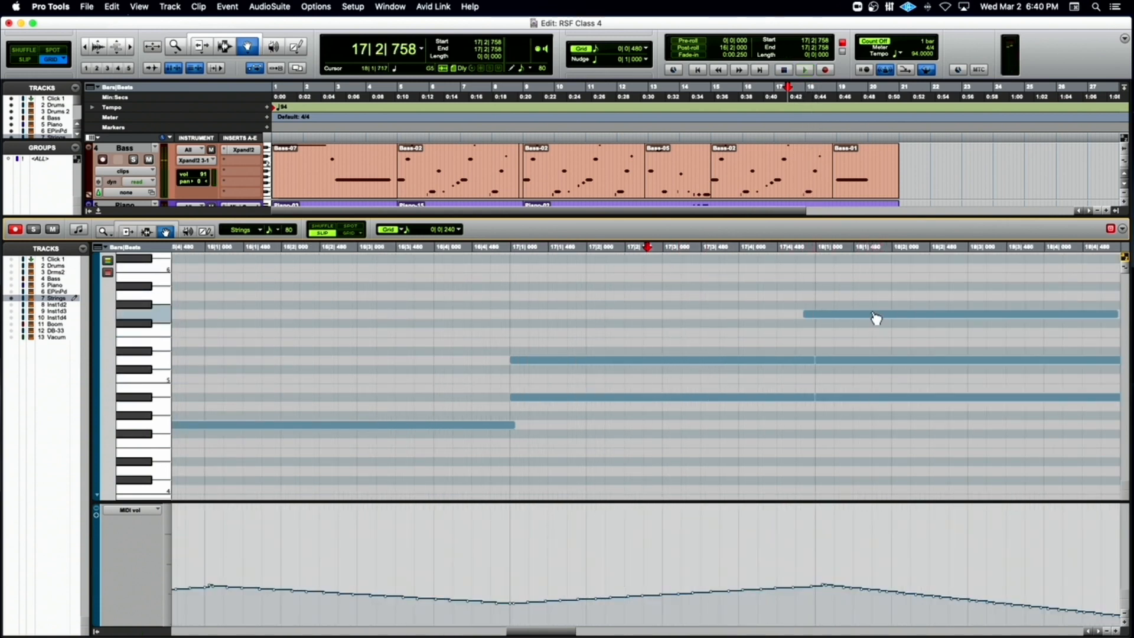
{"action": "left_click", "coordinate": [766, 248]}
{"action": "key", "text": "space"}
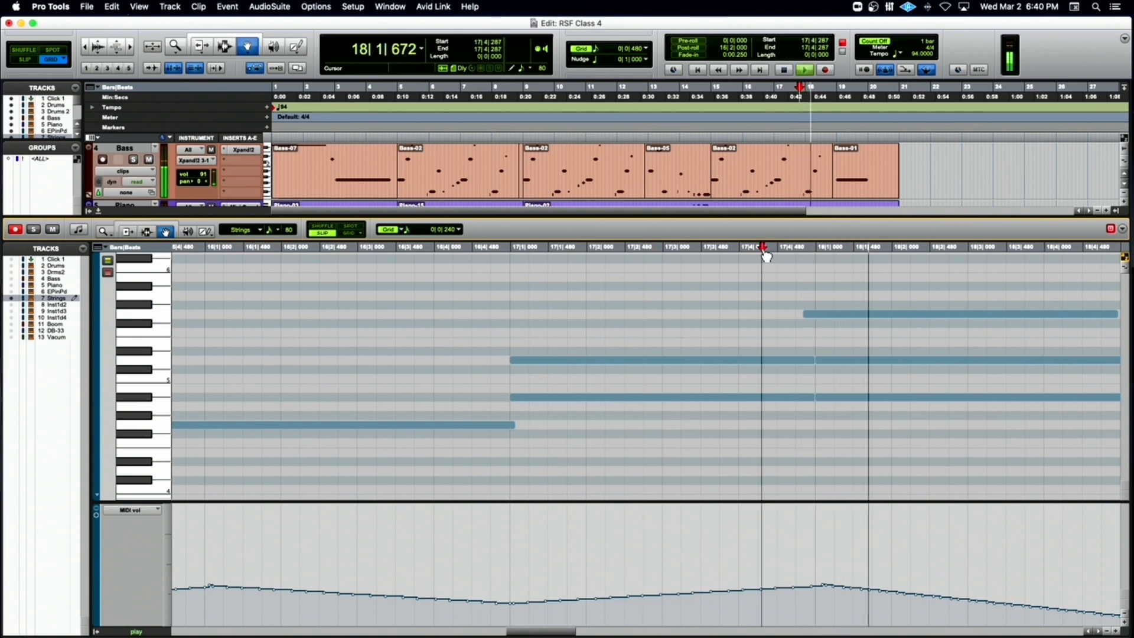
{"action": "key", "text": "space"}
Join the bar 17 and bar 18 D5 and Bb4 notes into one sustained note per pitch, and play them.
{"action": "left_click", "coordinate": [513, 361]}
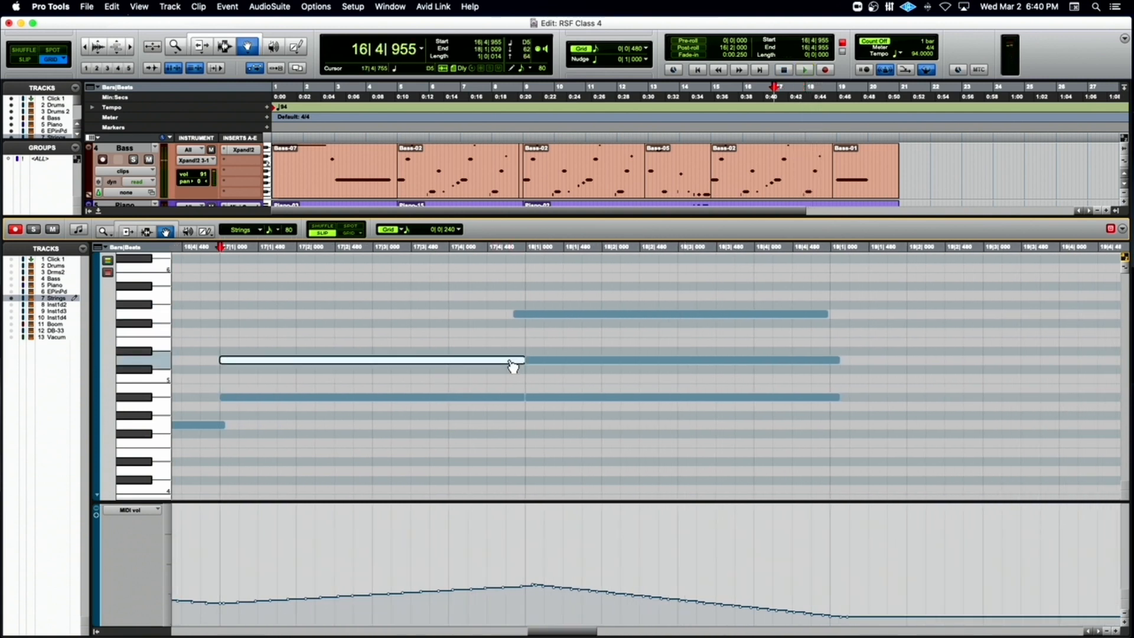
{"action": "left_click", "coordinate": [517, 397], "text": "shift"}
{"action": "left_click", "coordinate": [540, 361]}
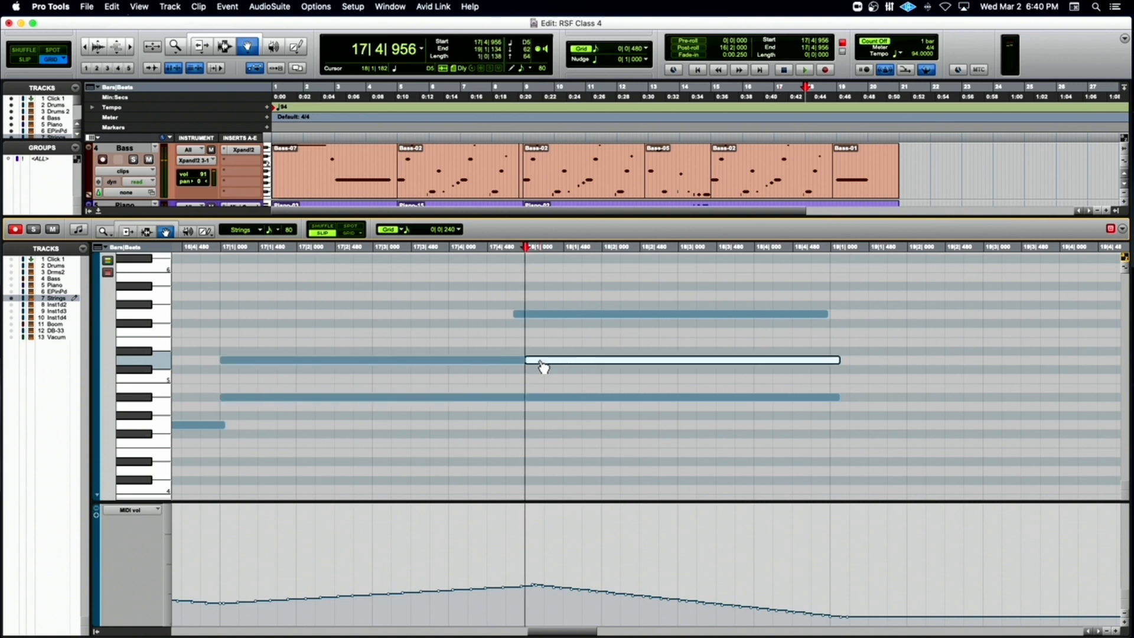
{"action": "left_click", "coordinate": [547, 400], "text": "shift"}
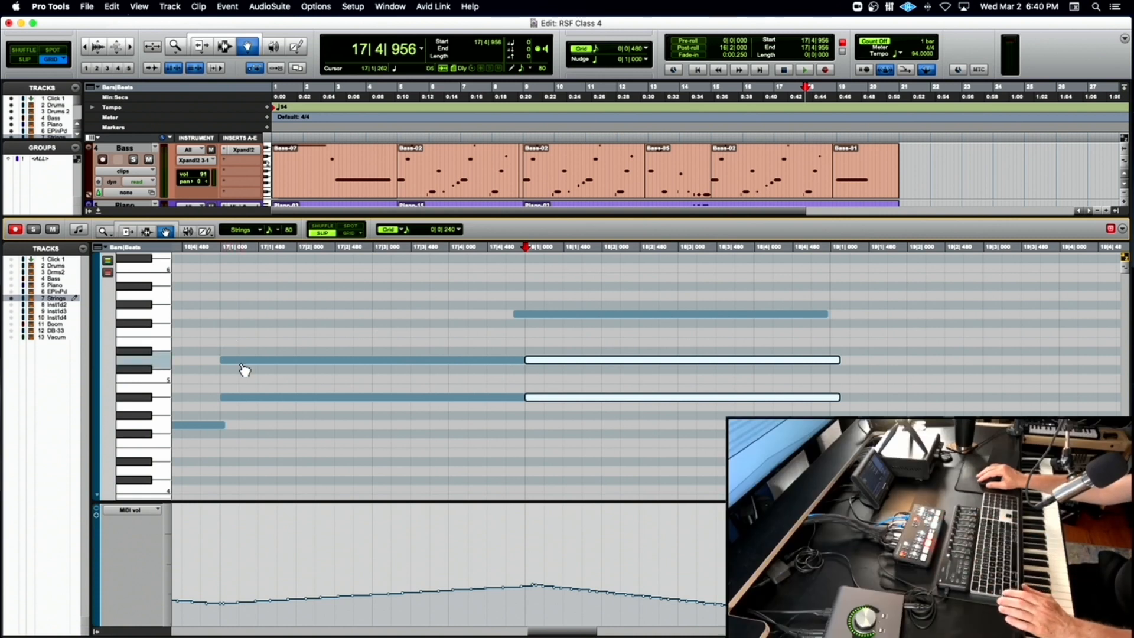
{"action": "left_click", "coordinate": [243, 362], "text": "shift"}
{"action": "left_click", "coordinate": [256, 398], "text": "shift"}
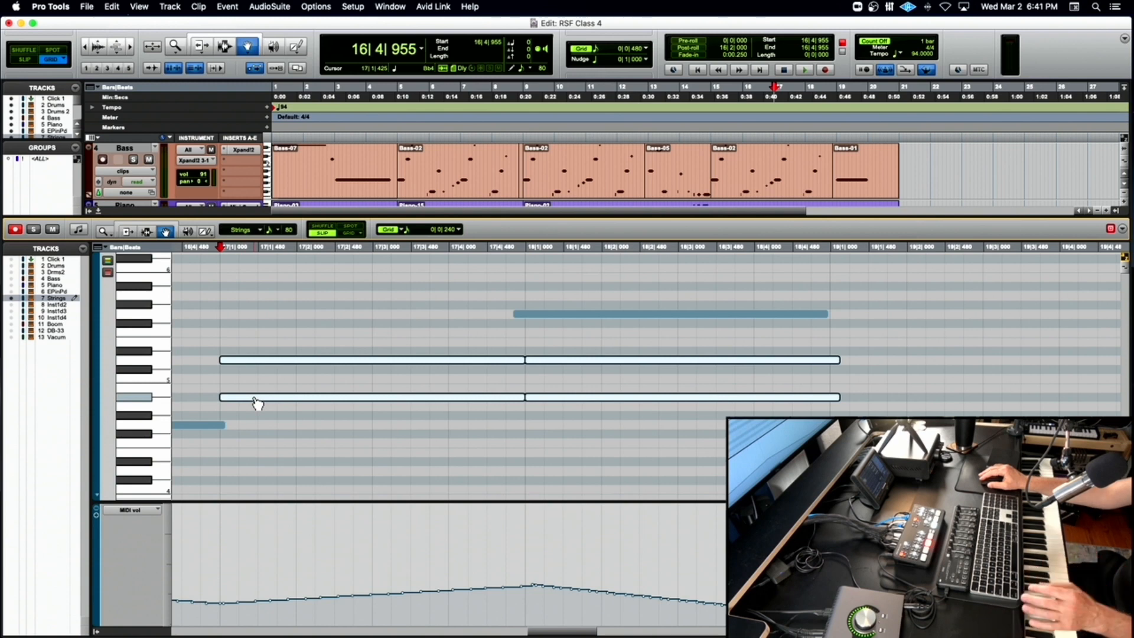
{"action": "key", "text": "super+h"}
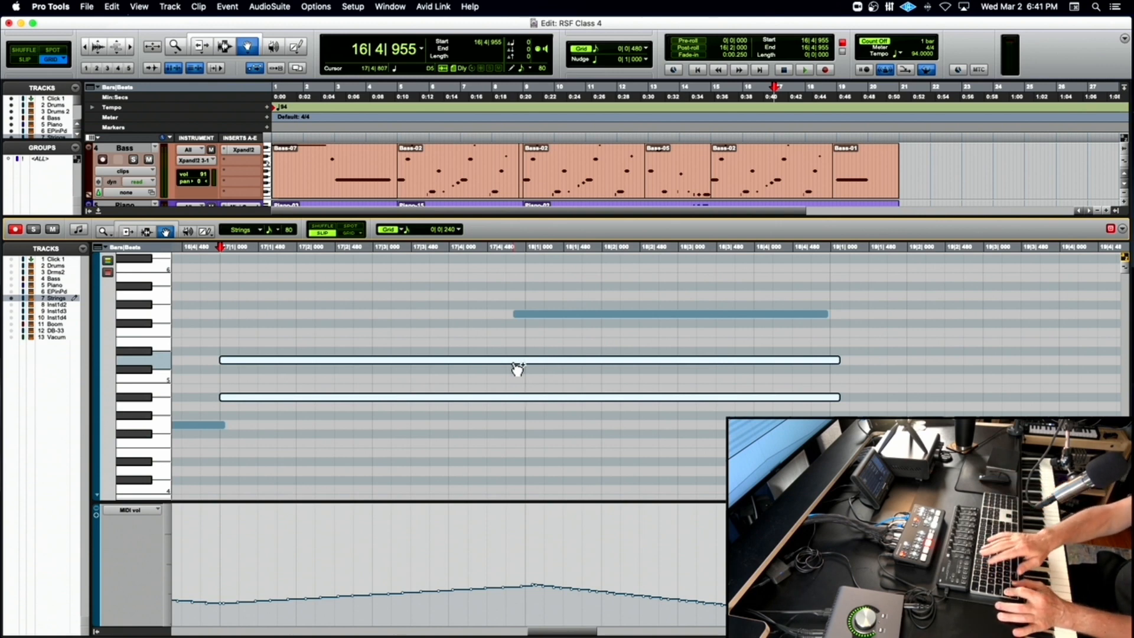
{"action": "key", "text": "space"}
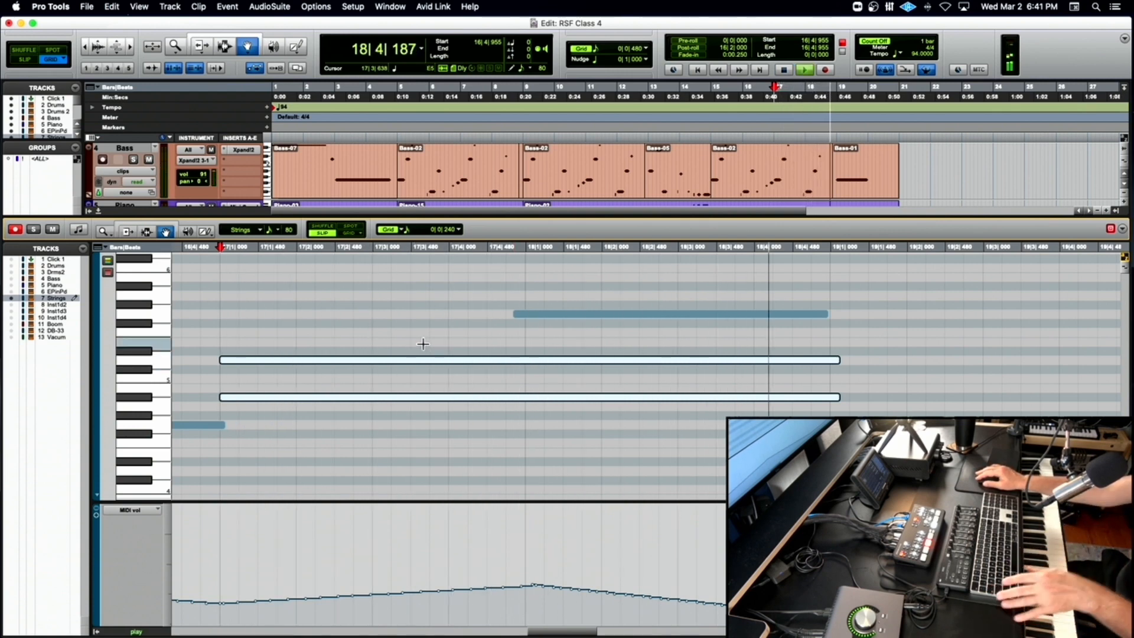
{"action": "key", "text": "space"}
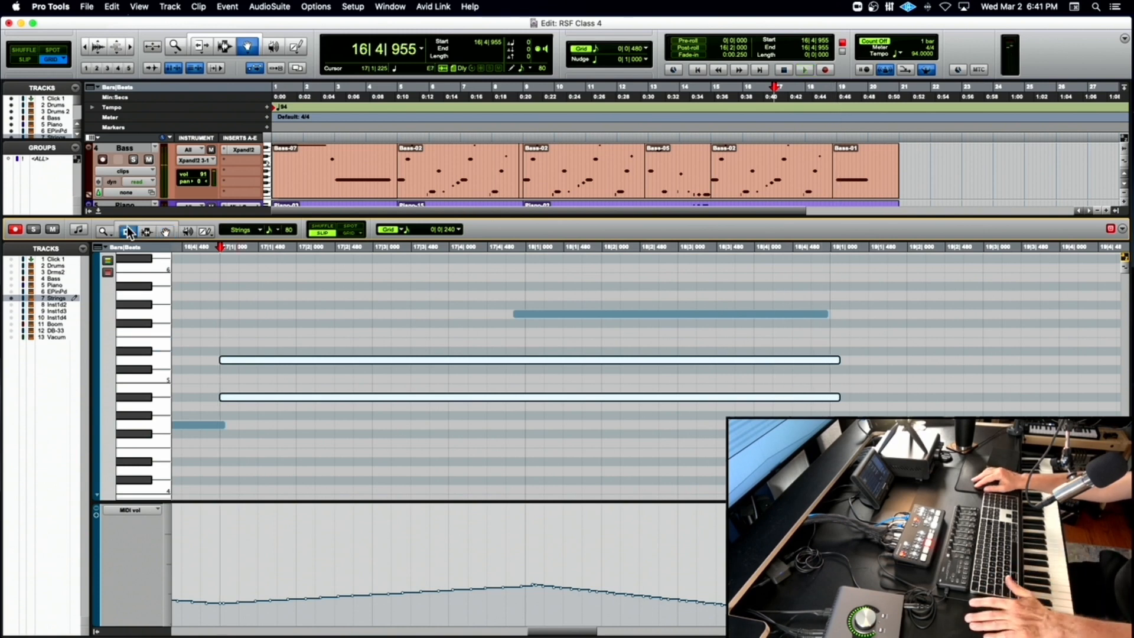
Trim the sustained D5 and Bb4 notes to end with the G5 note, and trim the G5 note's start to 17|4|882.
{"action": "left_click", "coordinate": [831, 253]}
{"action": "left_click", "coordinate": [830, 359]}
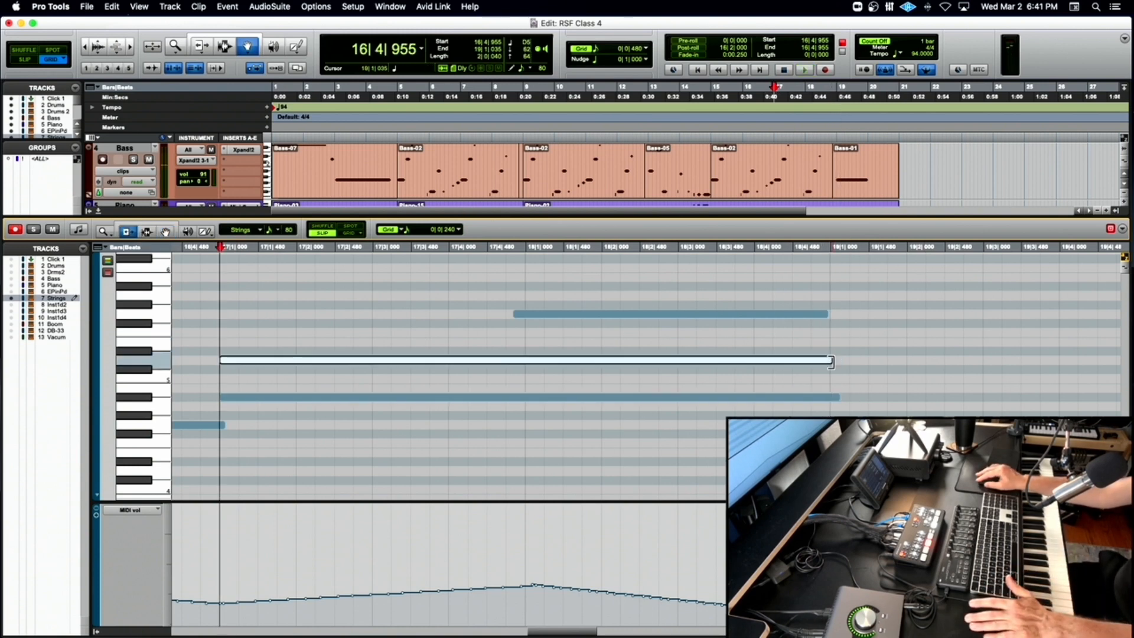
{"action": "left_click", "coordinate": [829, 397]}
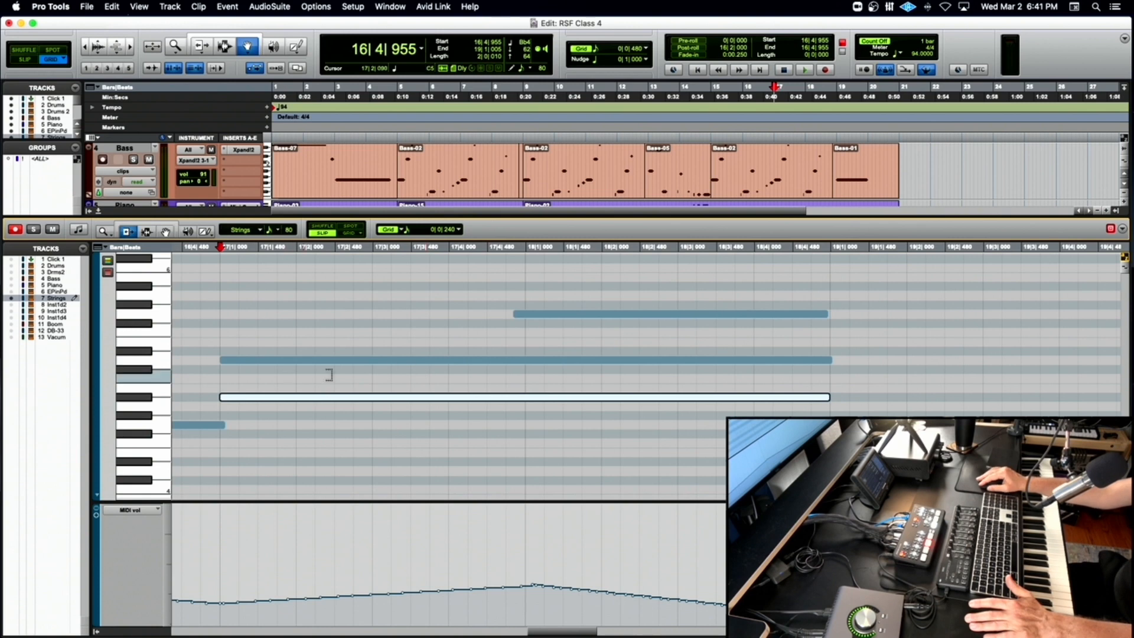
{"action": "left_click_drag", "start_coordinate": [515, 314], "coordinate": [526, 317]}
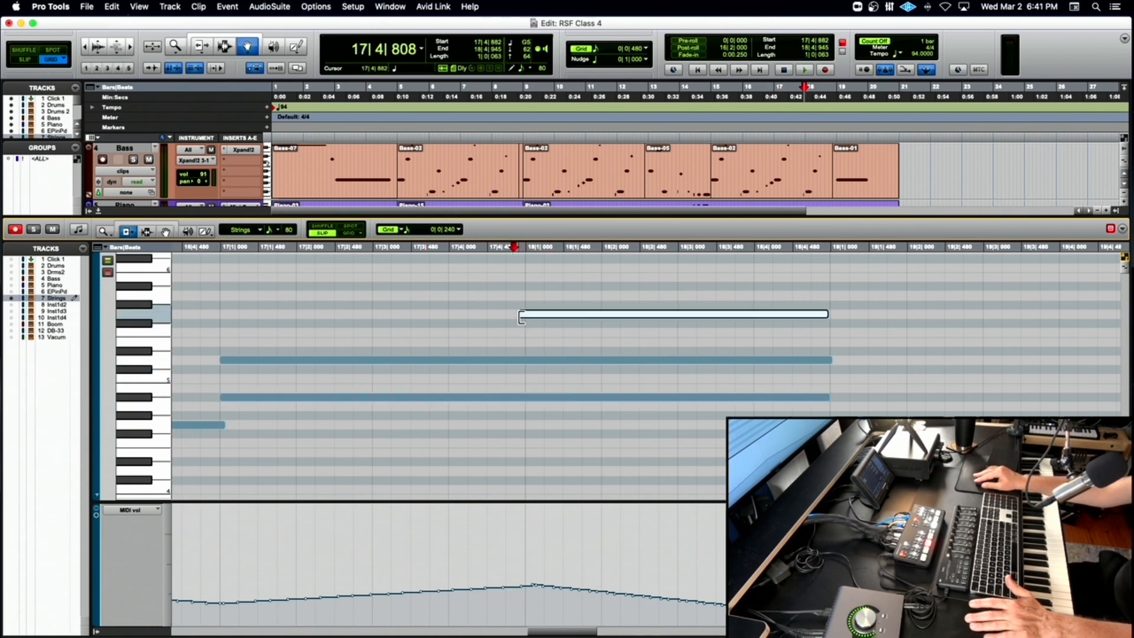
{"action": "left_click", "coordinate": [825, 360]}
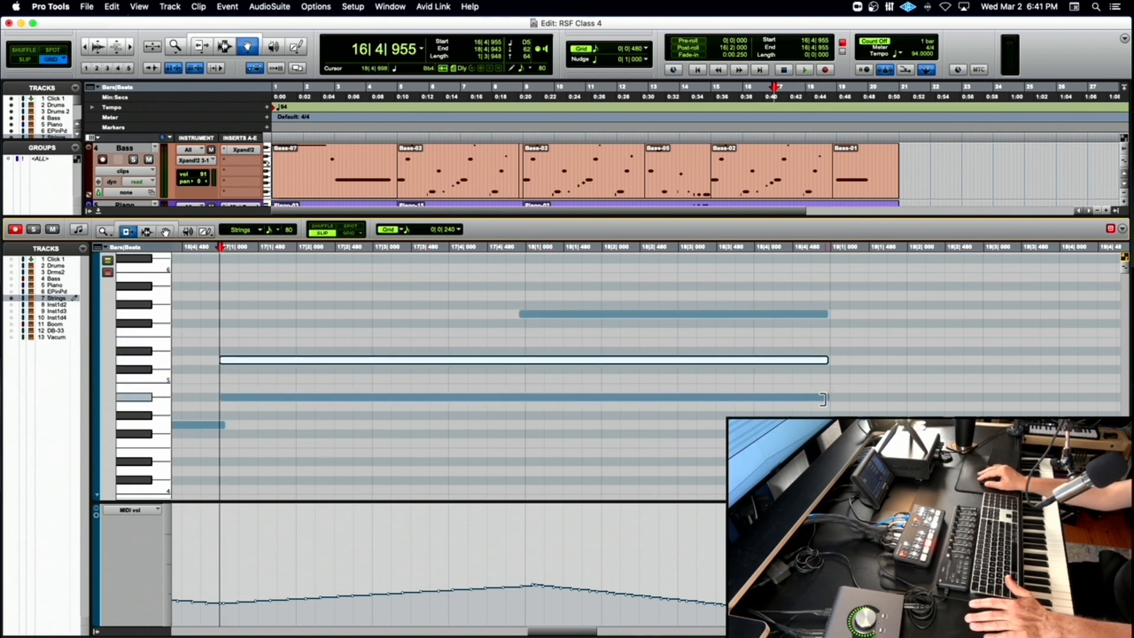
Close the note editor and play the arrangement from the beginning with the drum tracks in view.
{"action": "left_click", "coordinate": [99, 212]}
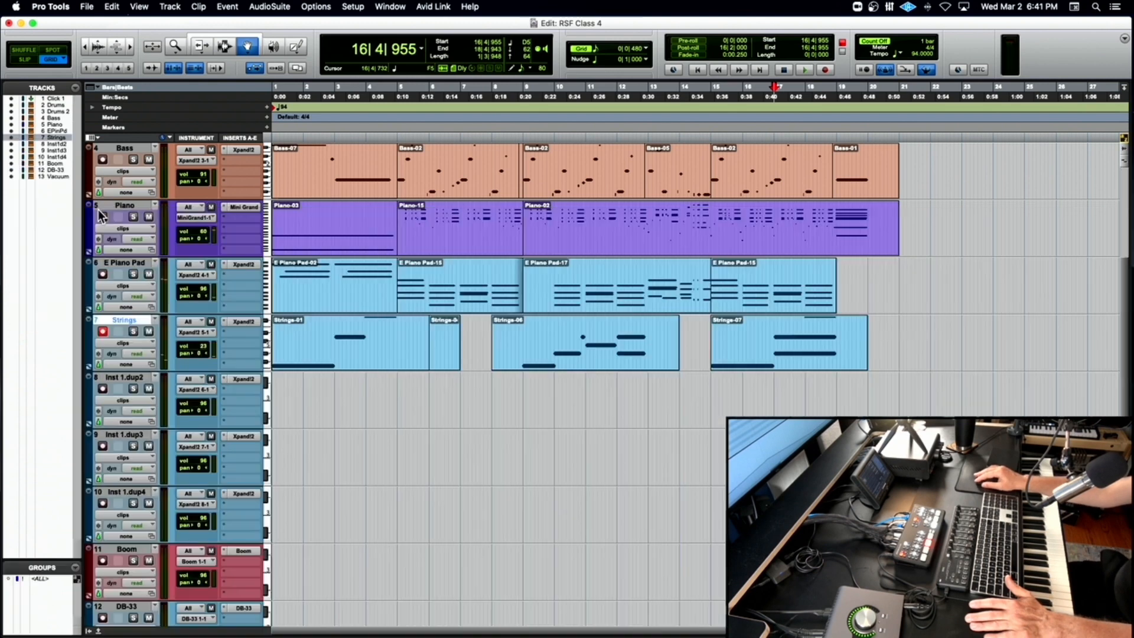
{"action": "key", "text": "Return"}
{"action": "key", "text": "space"}
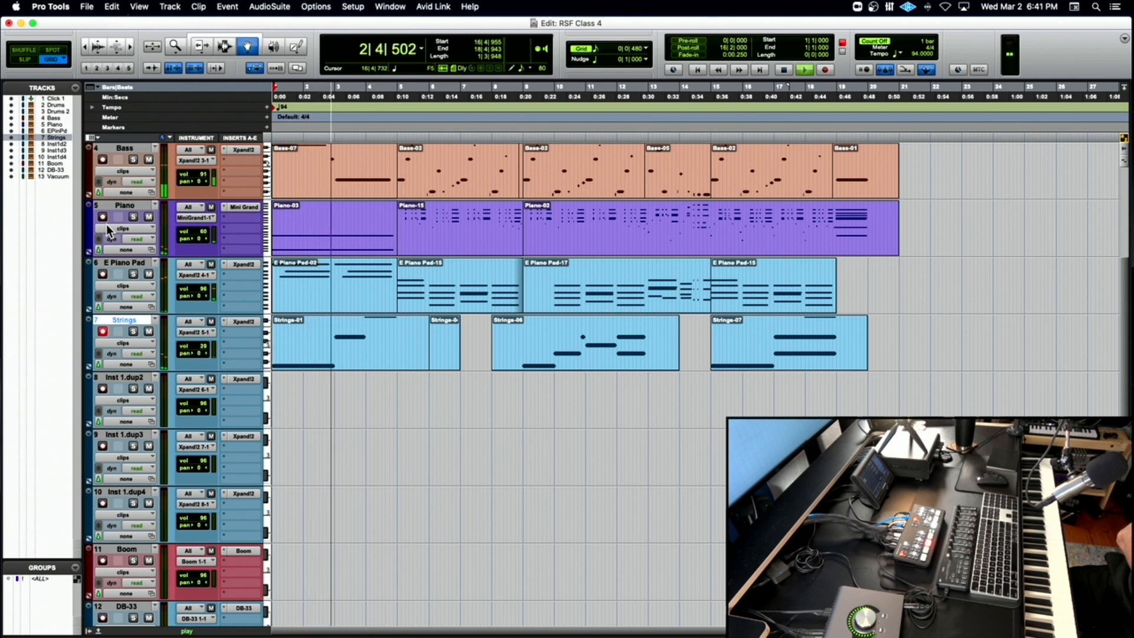
{"action": "scroll", "coordinate": [108, 231], "scroll_direction": "up", "scroll_amount": 5}
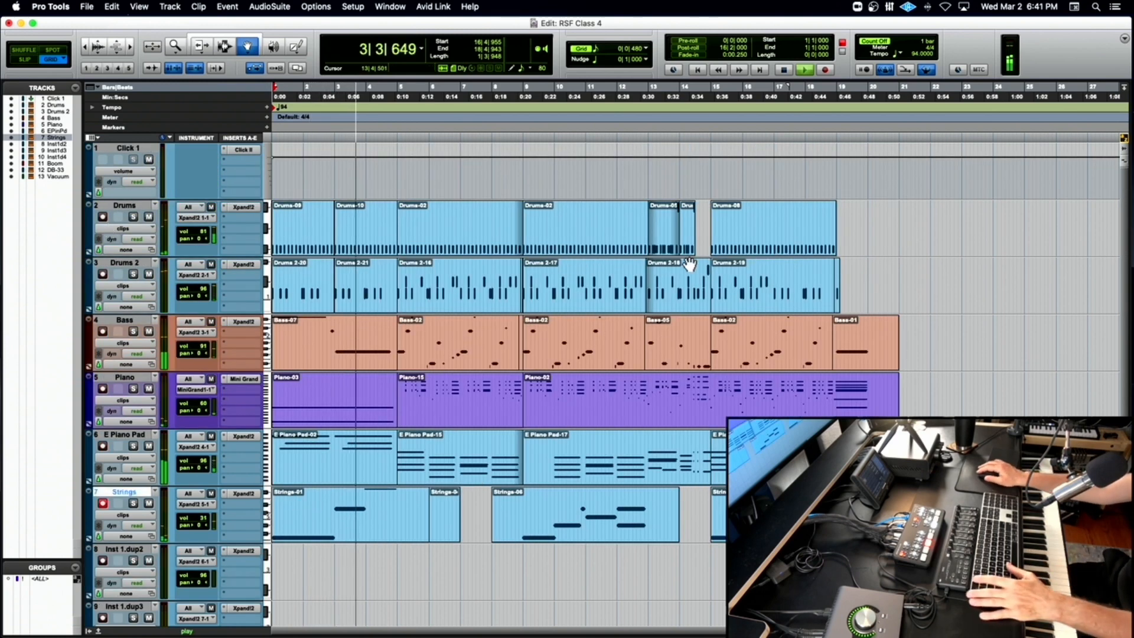
Open the Drums 2 clip at bar 15 for note editing, play from 15|1|000, and activate the Grabber tool.
{"action": "left_click", "coordinate": [757, 289]}
{"action": "key", "text": "space"}
{"action": "double_click", "coordinate": [757, 289]}
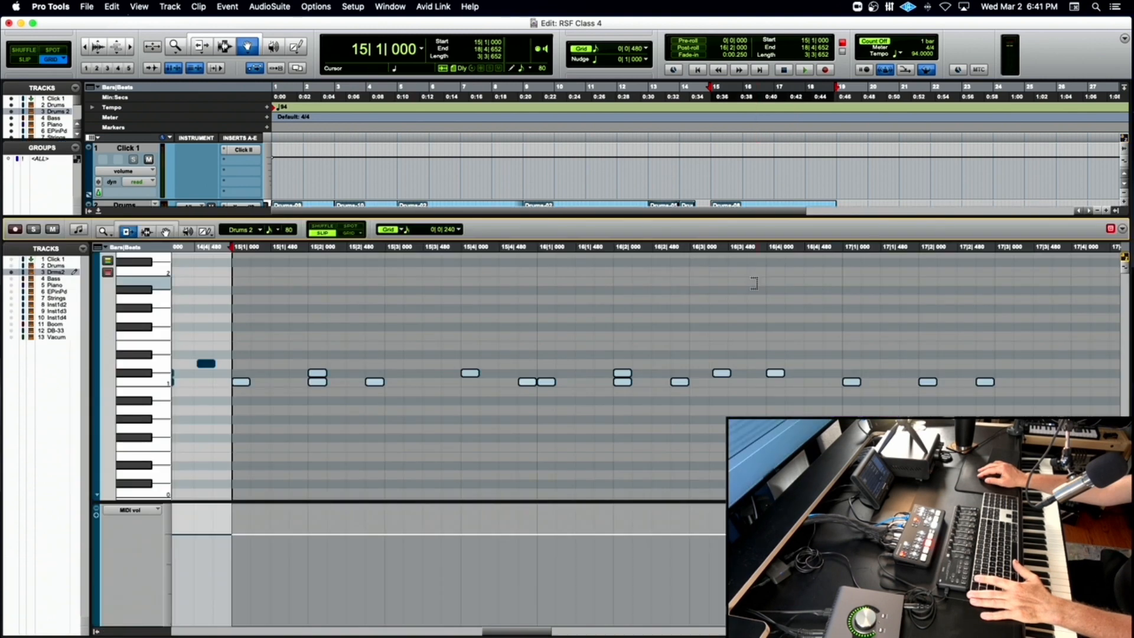
{"action": "key", "text": "space"}
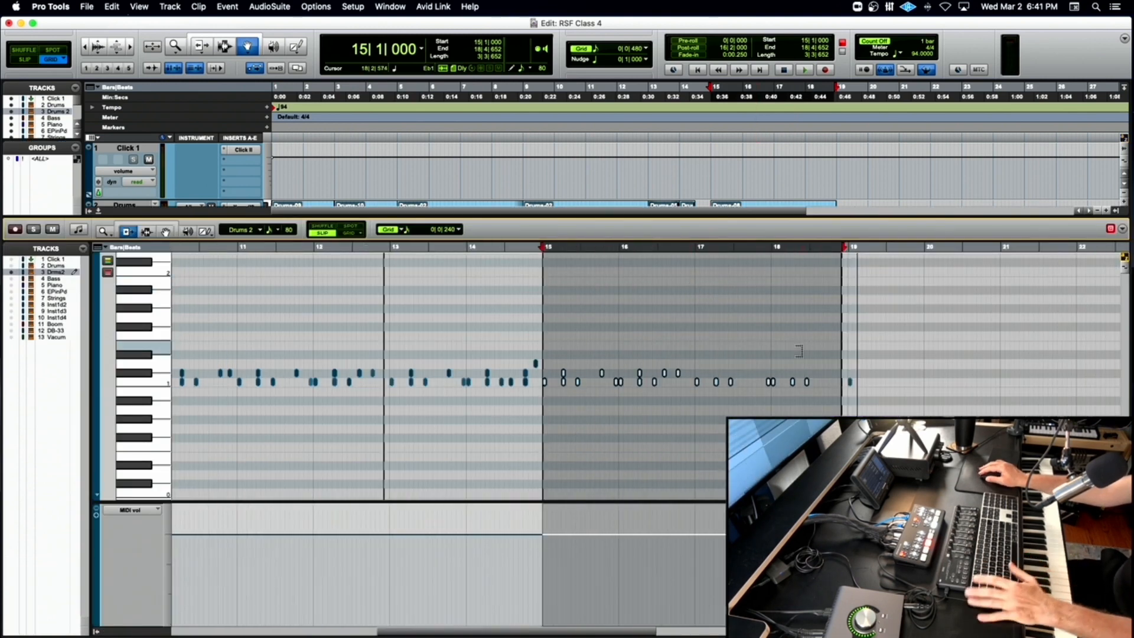
{"action": "left_click", "coordinate": [166, 232]}
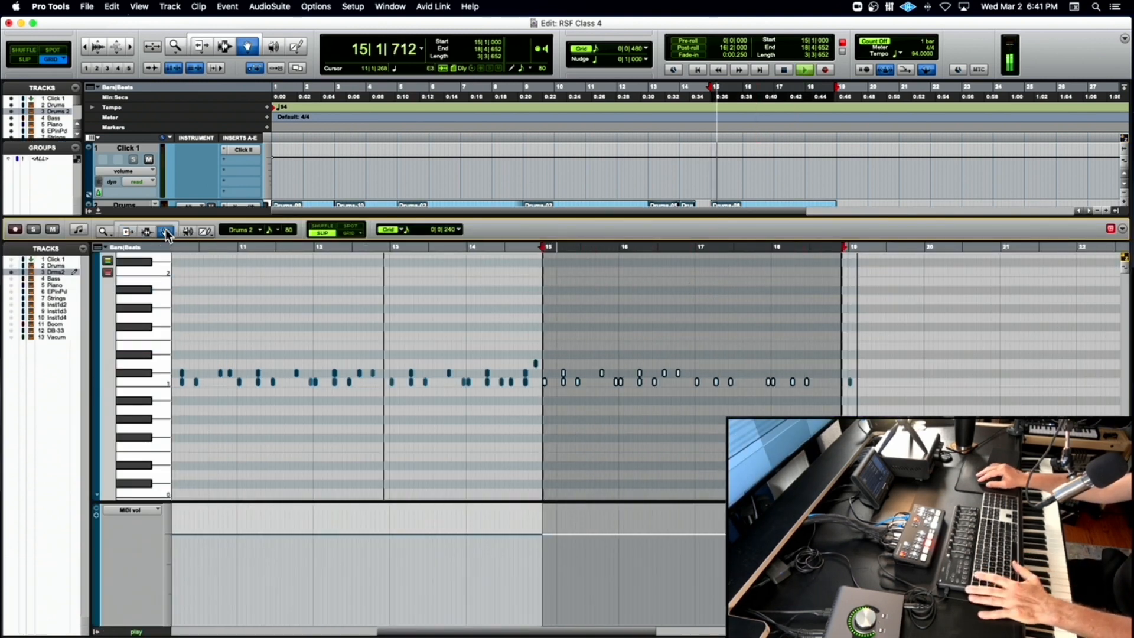
Stop playback, switch the note editor to Grid mode, and copy the C#1 notes of bars 15 and 16 to start at 17|2|000.
{"action": "key", "text": "space"}
{"action": "left_click", "coordinate": [351, 233]}
{"action": "left_click_drag", "start_coordinate": [553, 357], "coordinate": [687, 378]}
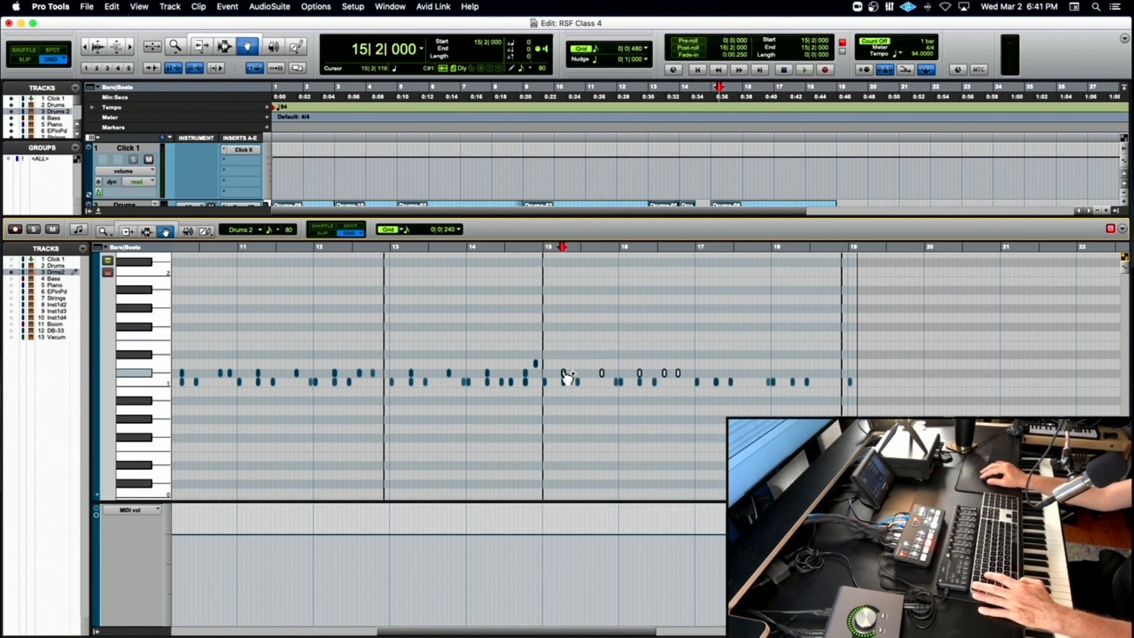
{"action": "left_click_drag", "start_coordinate": [571, 376], "coordinate": [694, 377]}
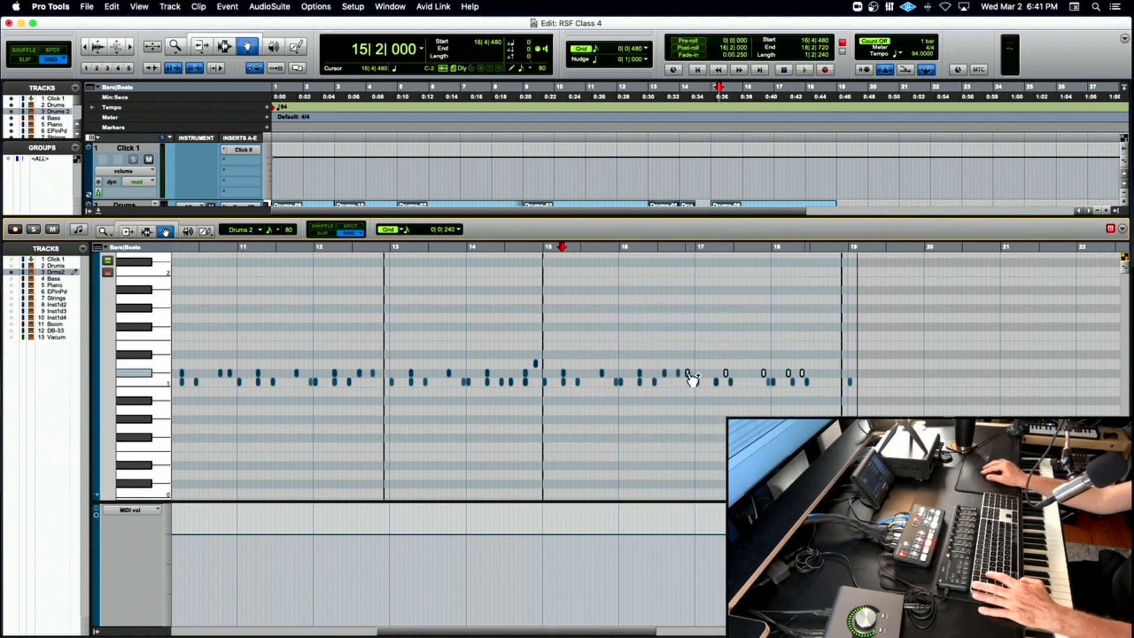
{"action": "left_click", "coordinate": [718, 379]}
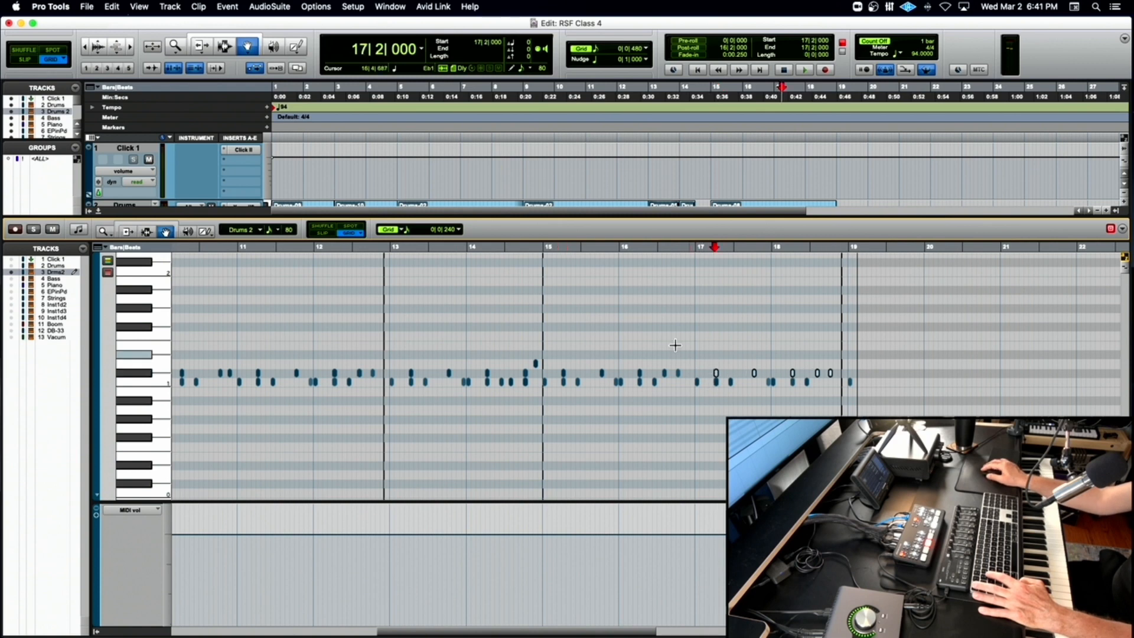
Play the Drums 2 part from bar 15 and delete the stray C1 note at 19|1|000.
{"action": "left_click", "coordinate": [543, 247]}
{"action": "key", "text": "space"}
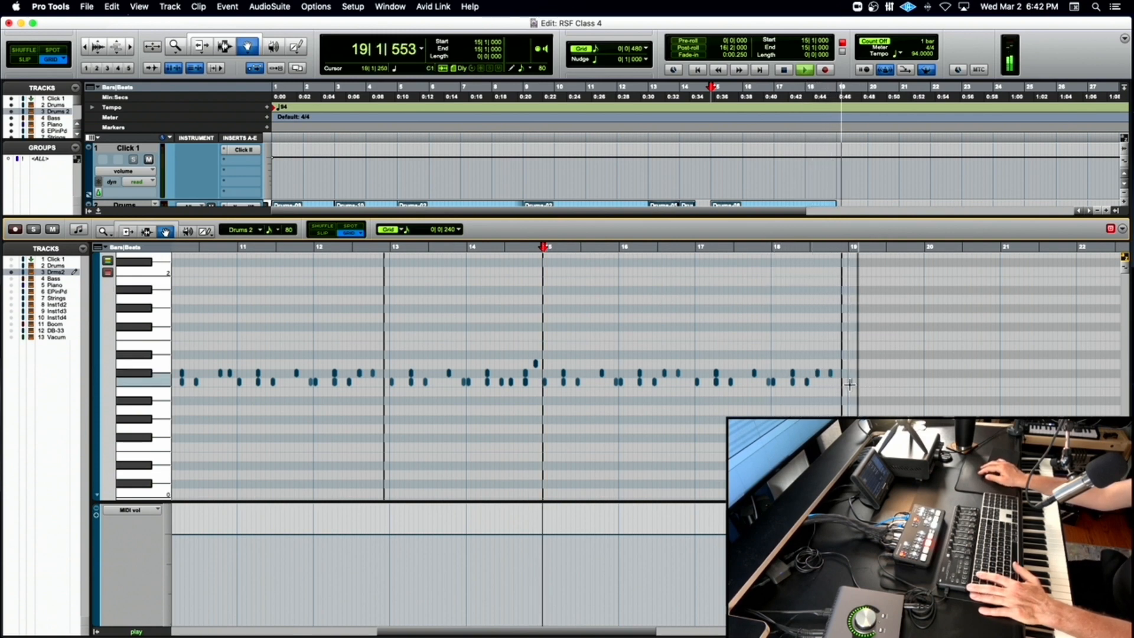
{"action": "left_click", "coordinate": [851, 381]}
{"action": "key", "text": "Delete"}
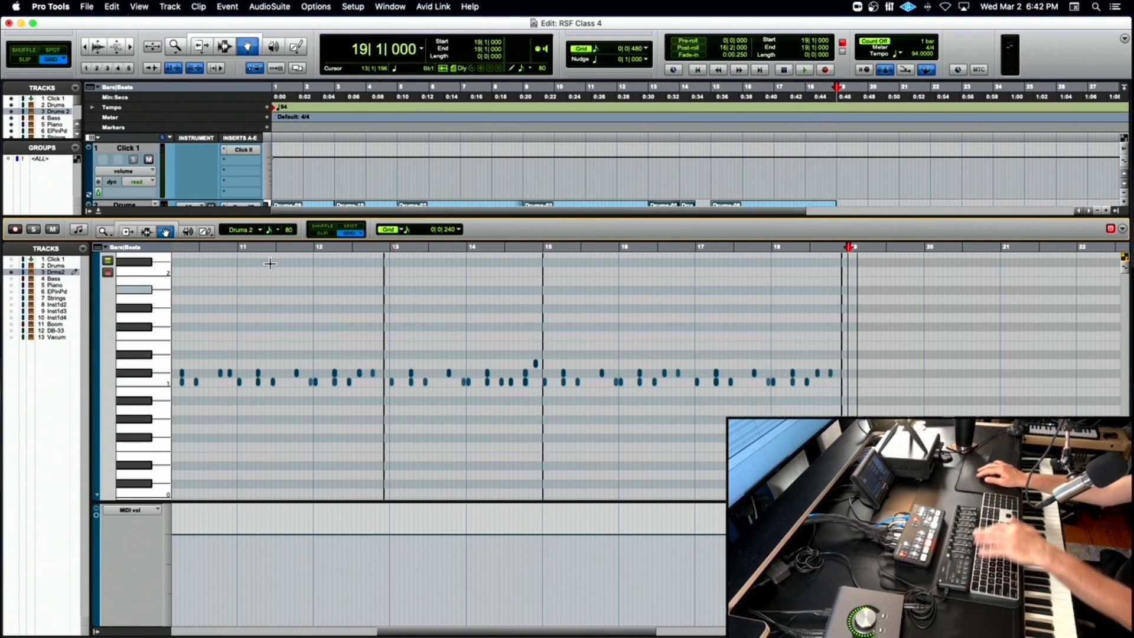
Close the note editor, return to the song start, and fit the whole arrangement in the timeline.
{"action": "left_click", "coordinate": [99, 212]}
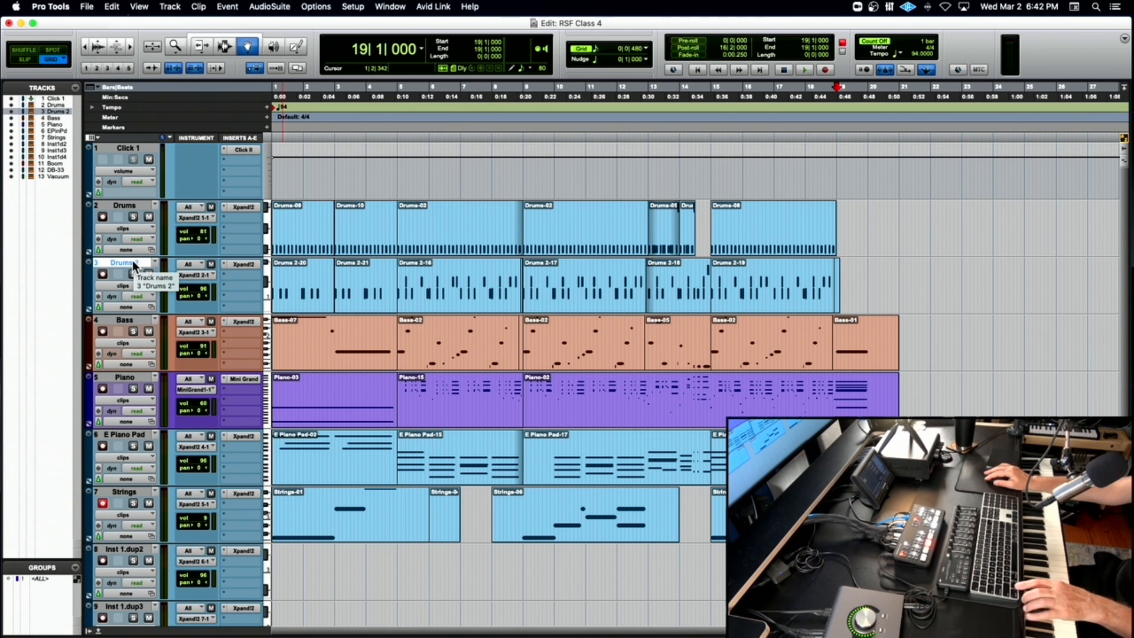
{"action": "key", "text": "Return"}
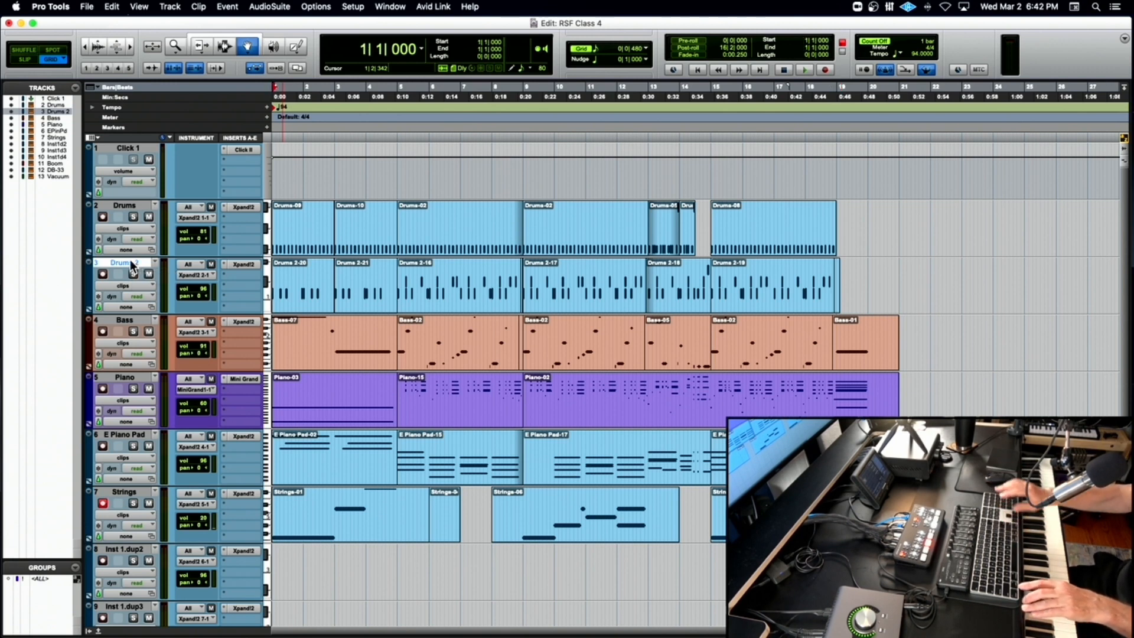
{"action": "key", "text": "super+bracketright"}
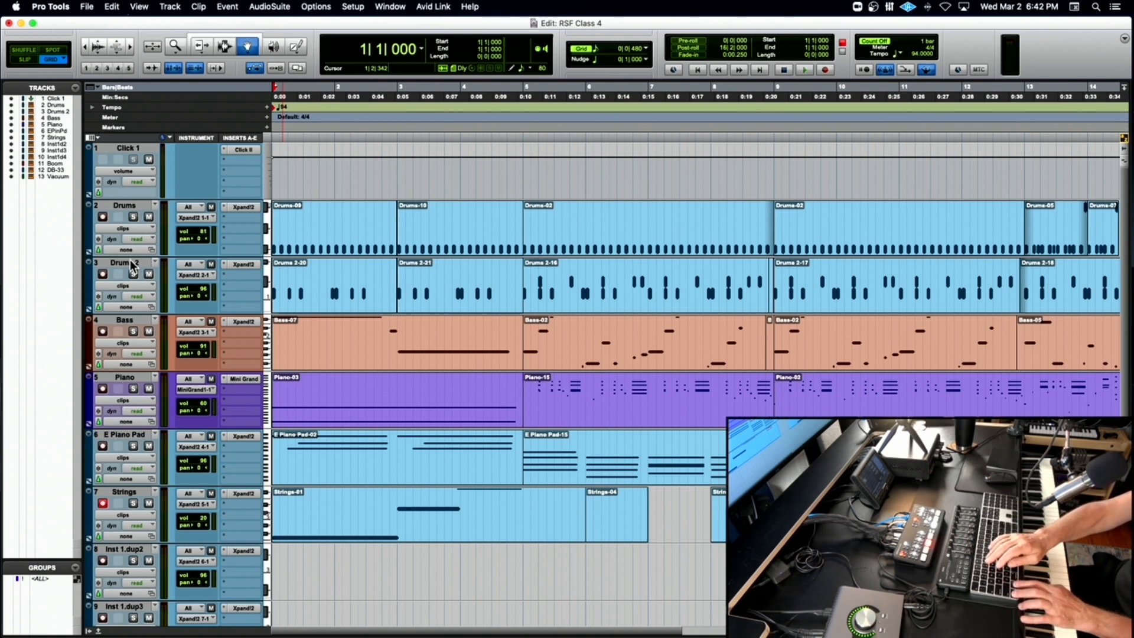
{"action": "key", "text": "super+bracketleft"}
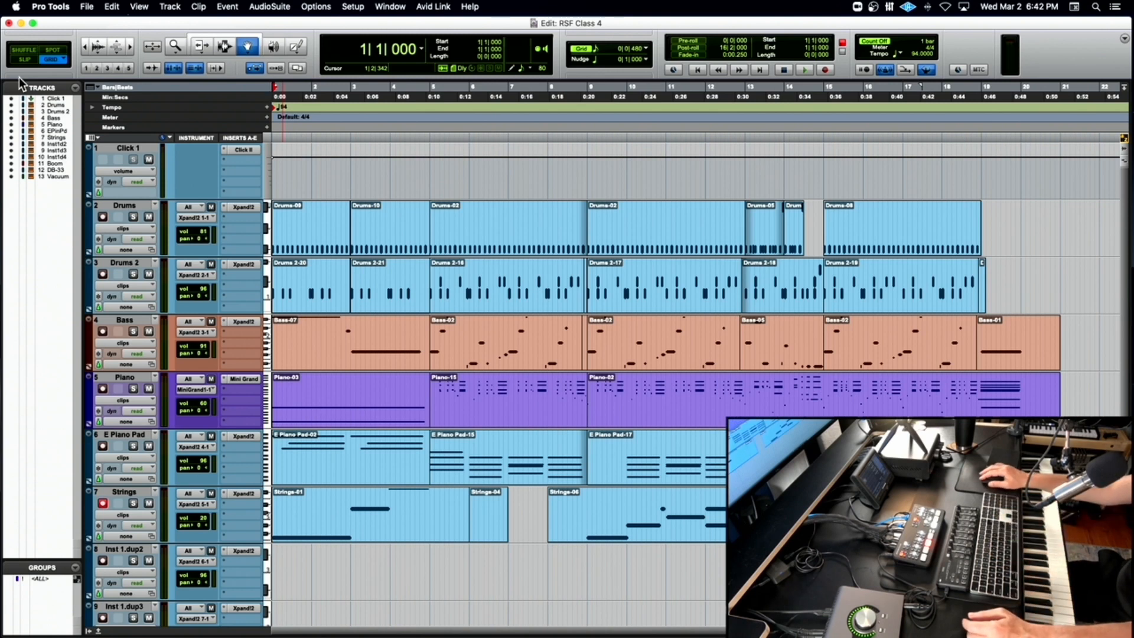
Save the session under the new name RSF Class 4 V2 and close the session.
{"action": "left_click", "coordinate": [89, 8]}
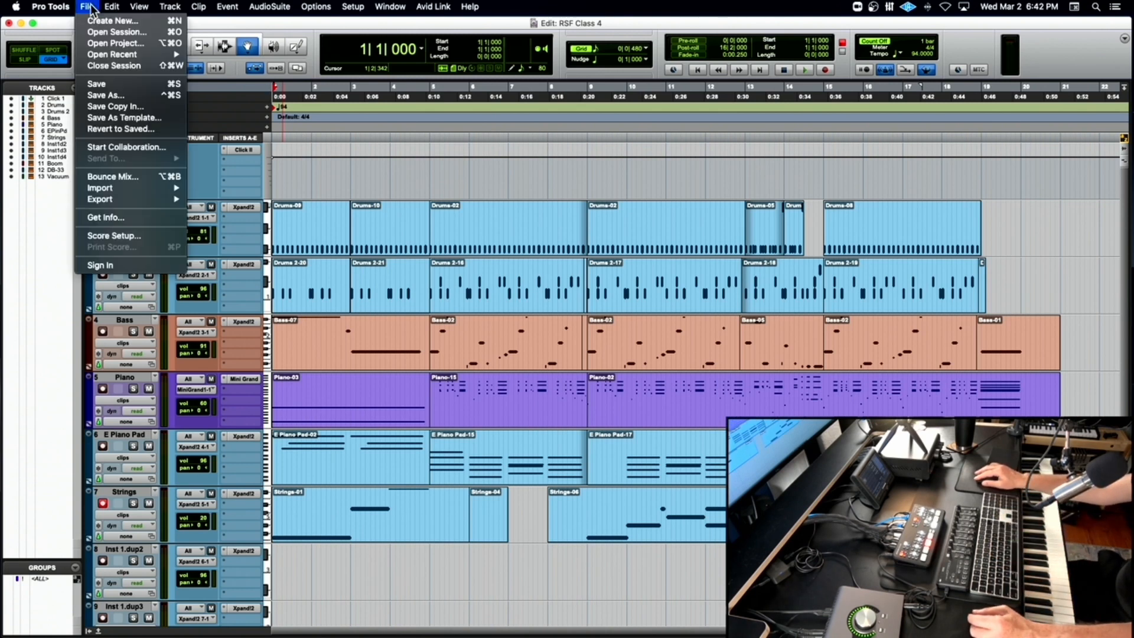
{"action": "left_click", "coordinate": [105, 95]}
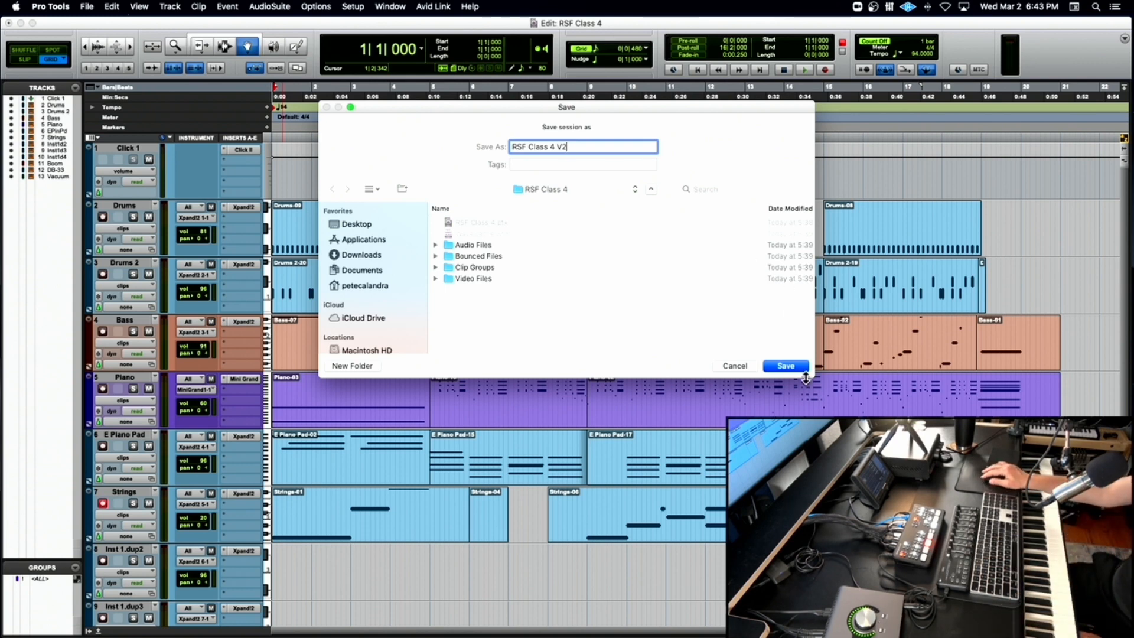
{"action": "left_click", "coordinate": [795, 370]}
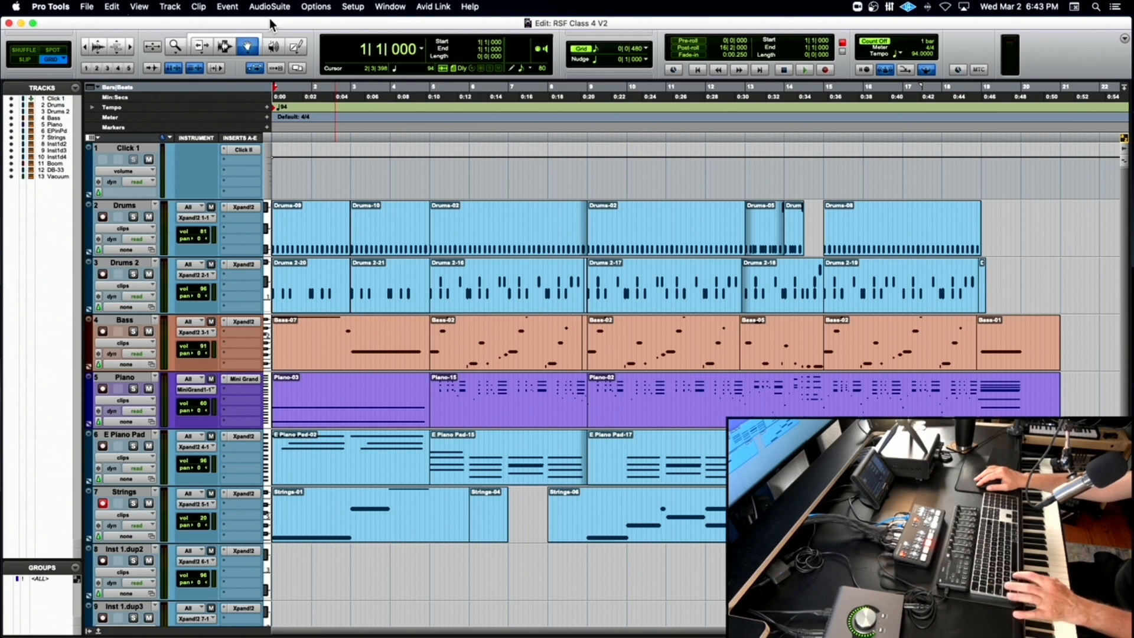
{"action": "key", "text": "super+shift+w"}
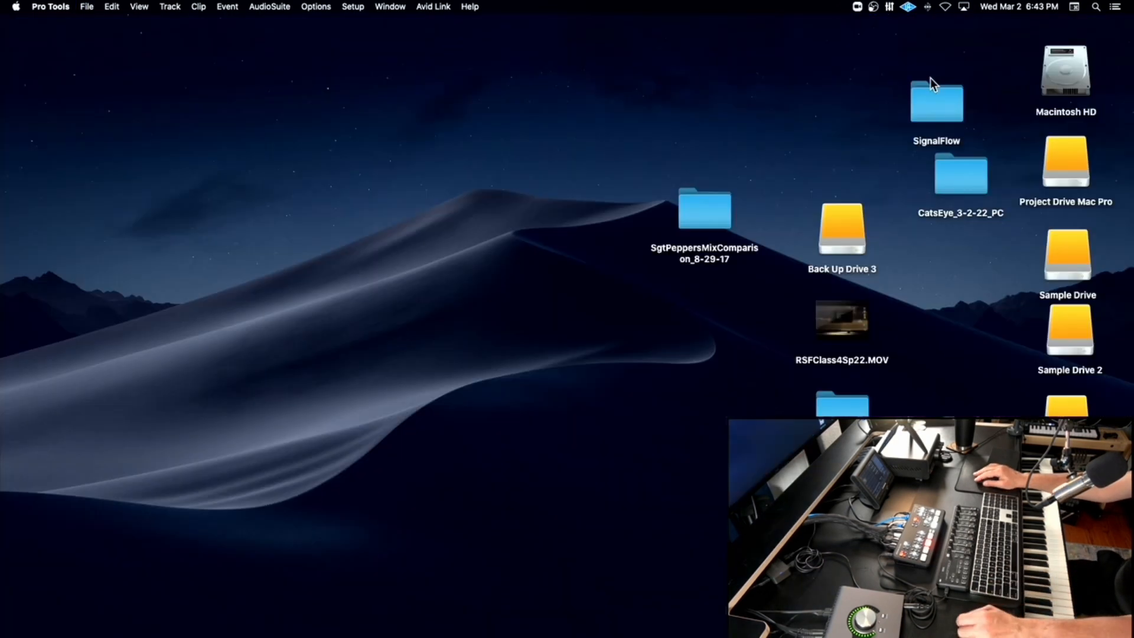
Open the Project Drive Mac Pro drive in Finder and open its Lookalike 2022 folder.
{"action": "double_click", "coordinate": [1051, 167]}
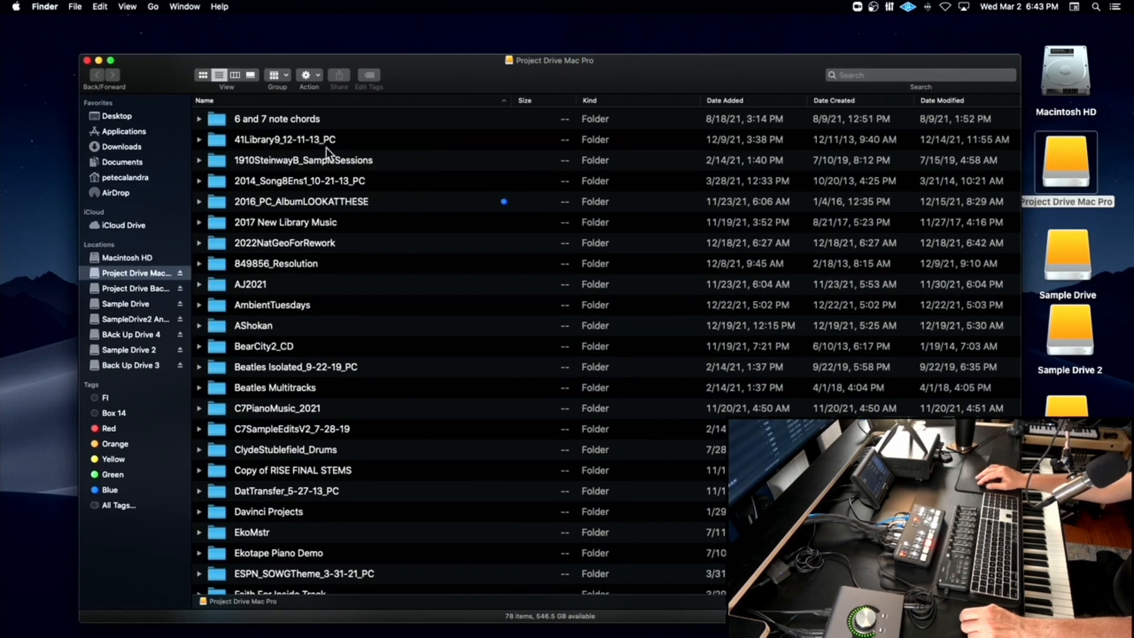
{"action": "scroll", "coordinate": [453, 223], "scroll_direction": "down", "scroll_amount": 10}
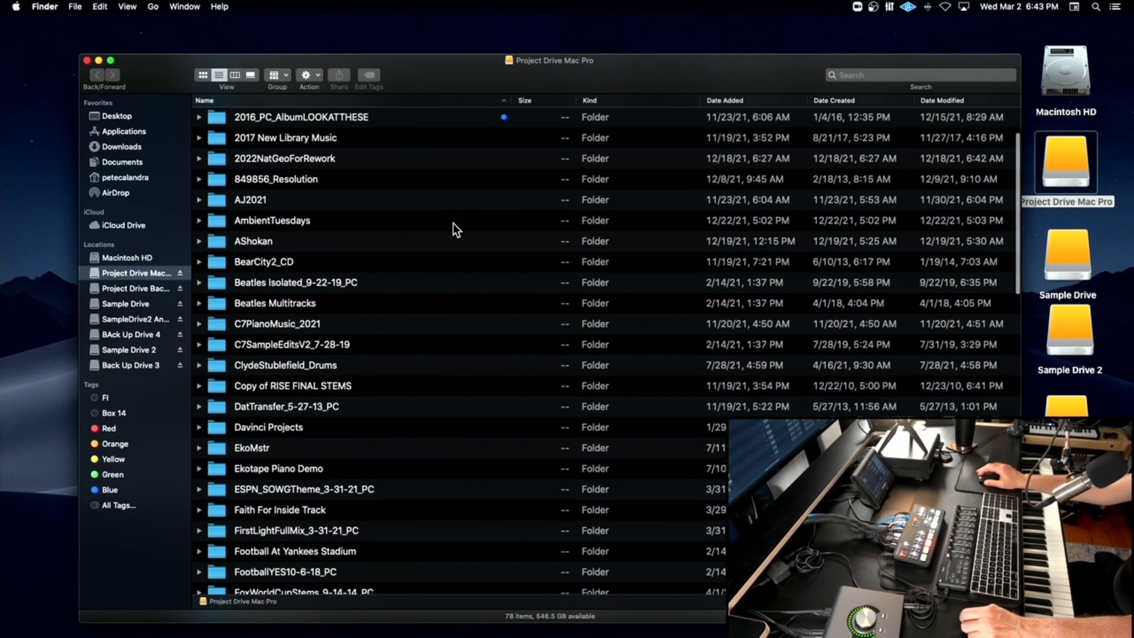
{"action": "scroll", "coordinate": [453, 224], "scroll_direction": "down", "scroll_amount": 12}
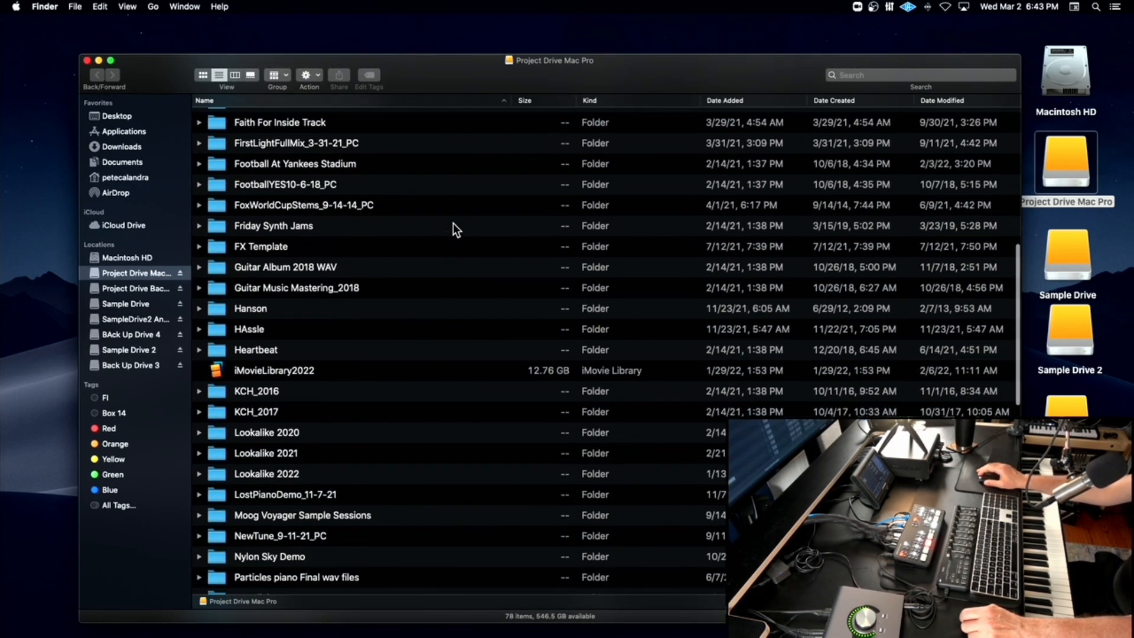
{"action": "scroll", "coordinate": [453, 224], "scroll_direction": "down", "scroll_amount": 7}
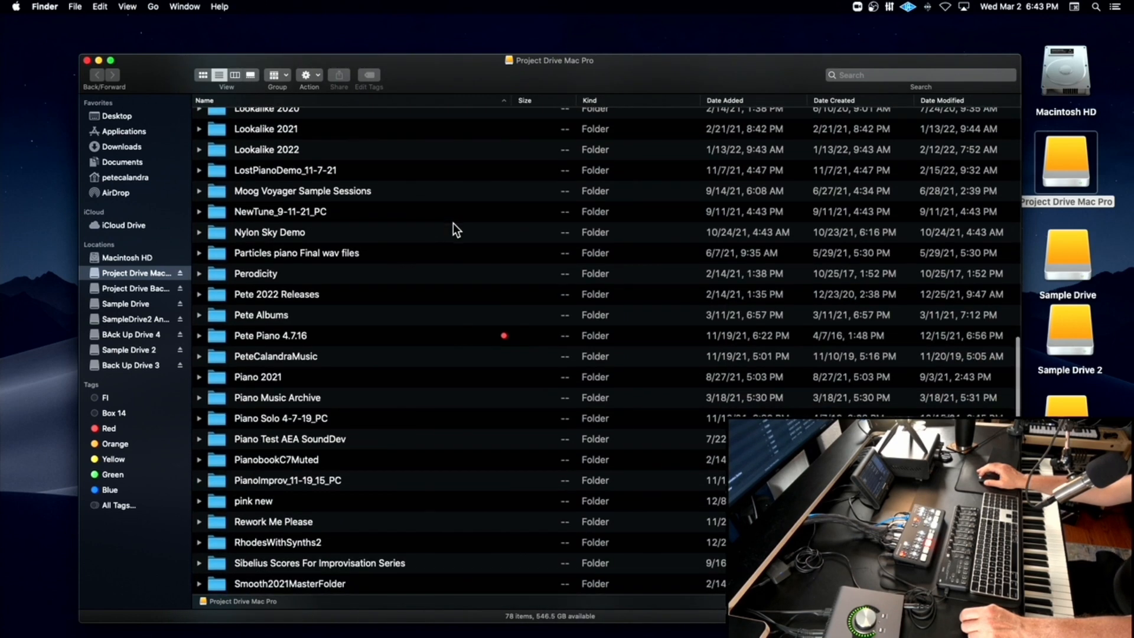
{"action": "double_click", "coordinate": [264, 154]}
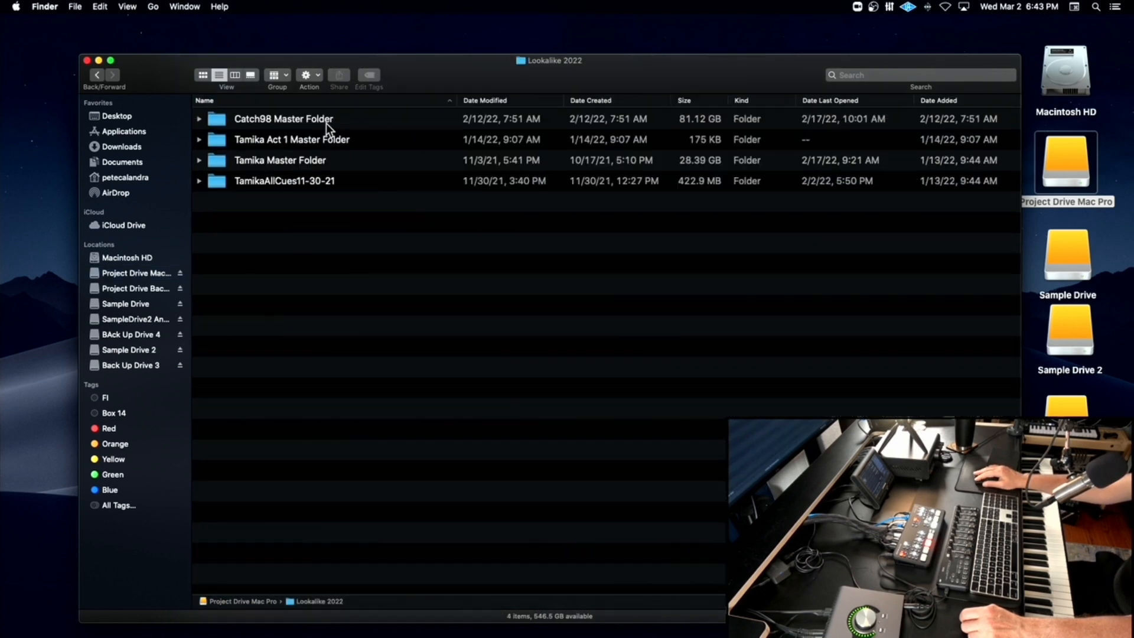
View the contents of the Catch98 Master Folder and the Tamika Master Folder, returning to Lookalike 2022.
{"action": "double_click", "coordinate": [309, 118]}
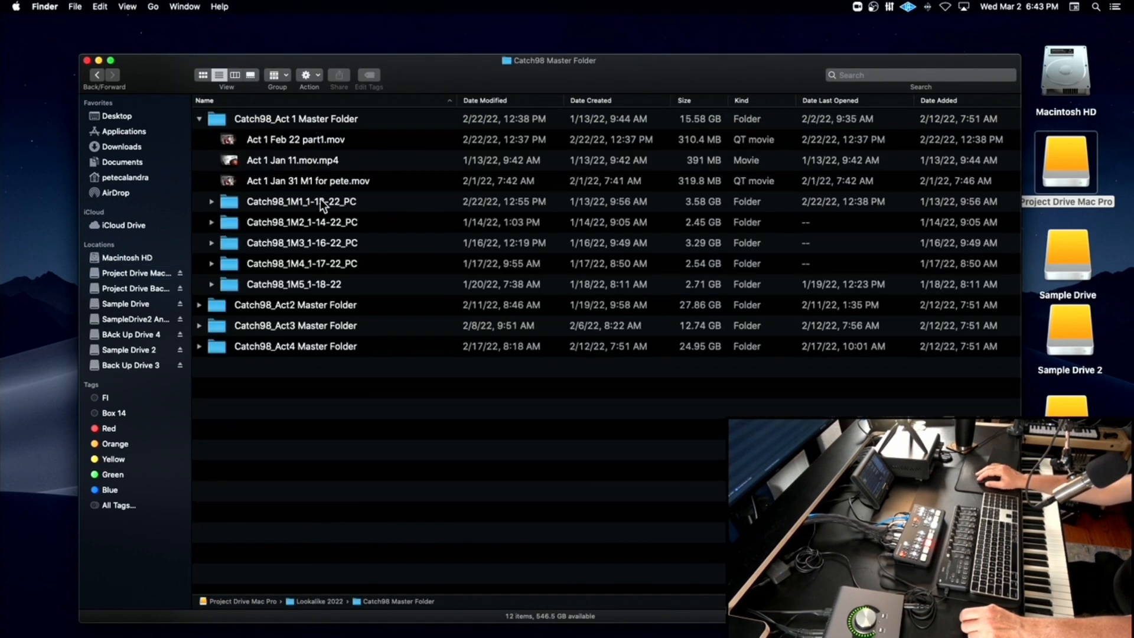
{"action": "left_click", "coordinate": [97, 75]}
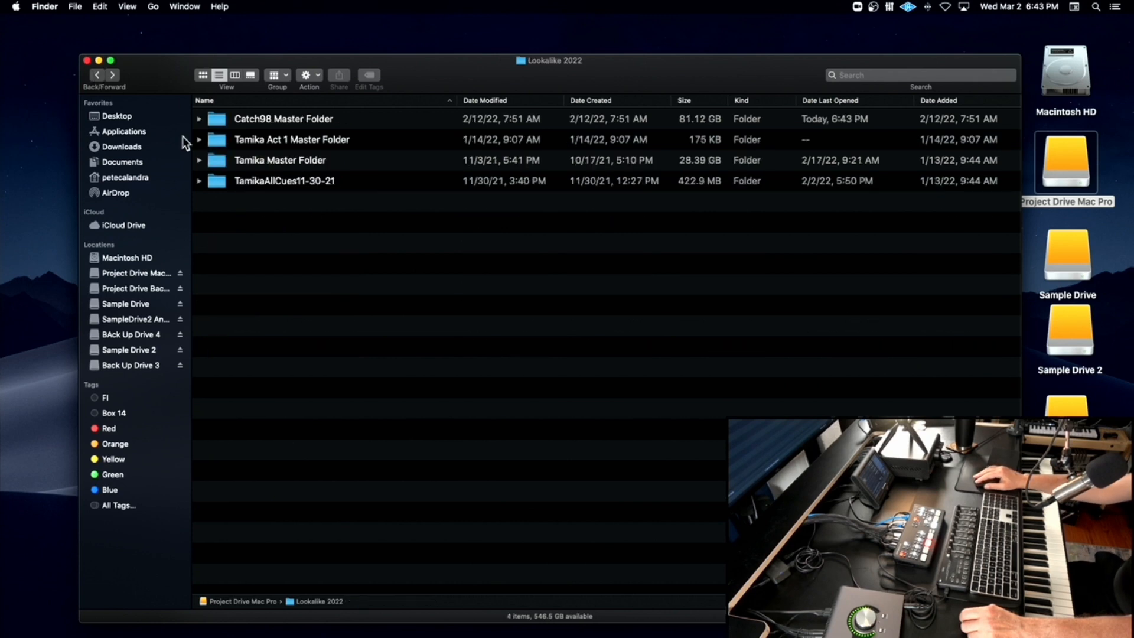
{"action": "double_click", "coordinate": [257, 164]}
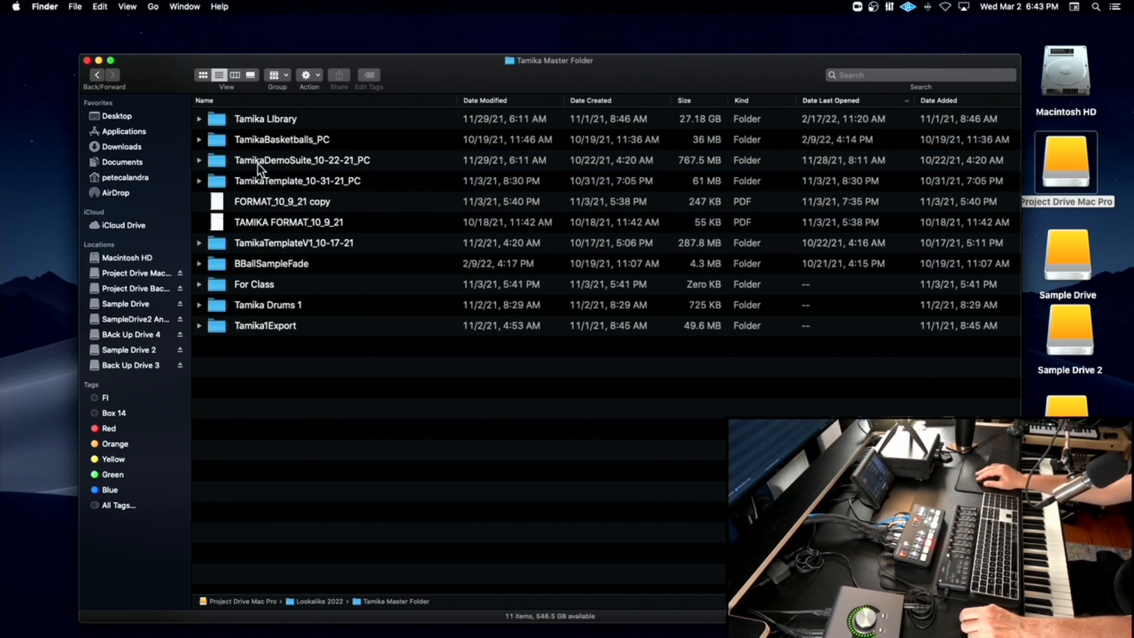
{"action": "left_click", "coordinate": [98, 75]}
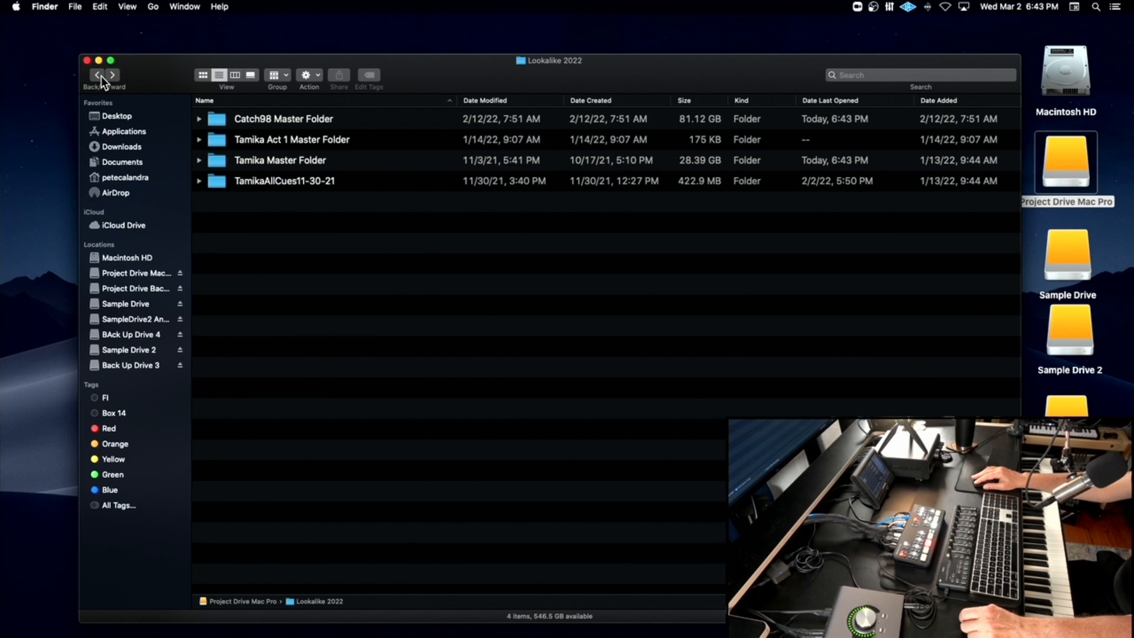
Open the Catch98_1M1_1-13-22_PC session folder in the Catch98 Master Folder and sort its files by kind.
{"action": "double_click", "coordinate": [215, 122]}
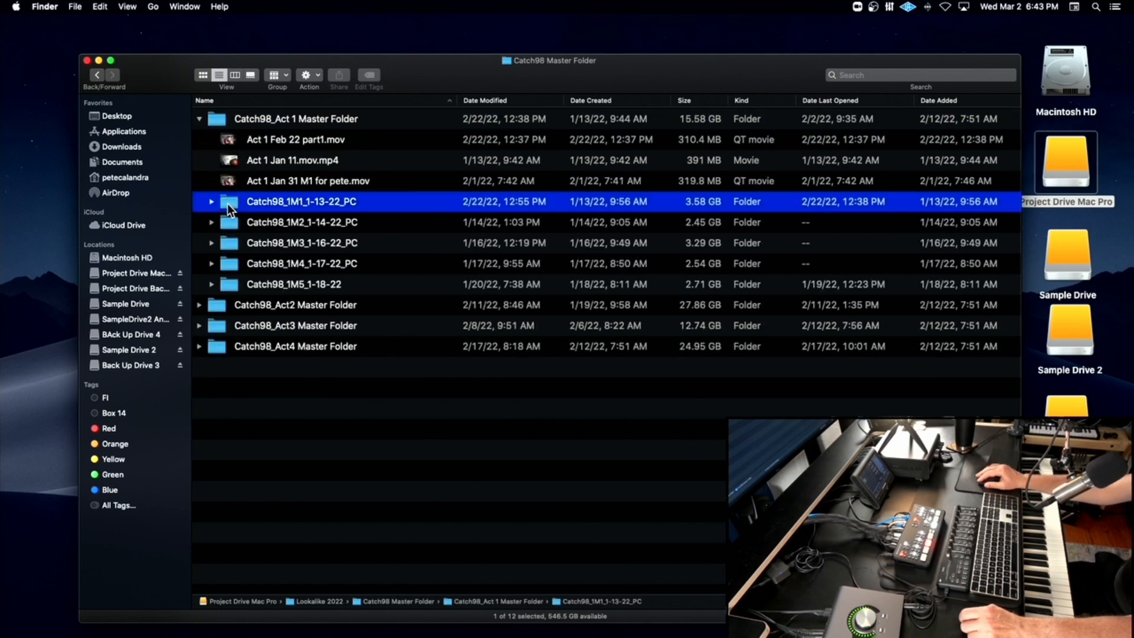
{"action": "double_click", "coordinate": [228, 203]}
{"action": "left_click", "coordinate": [199, 160]}
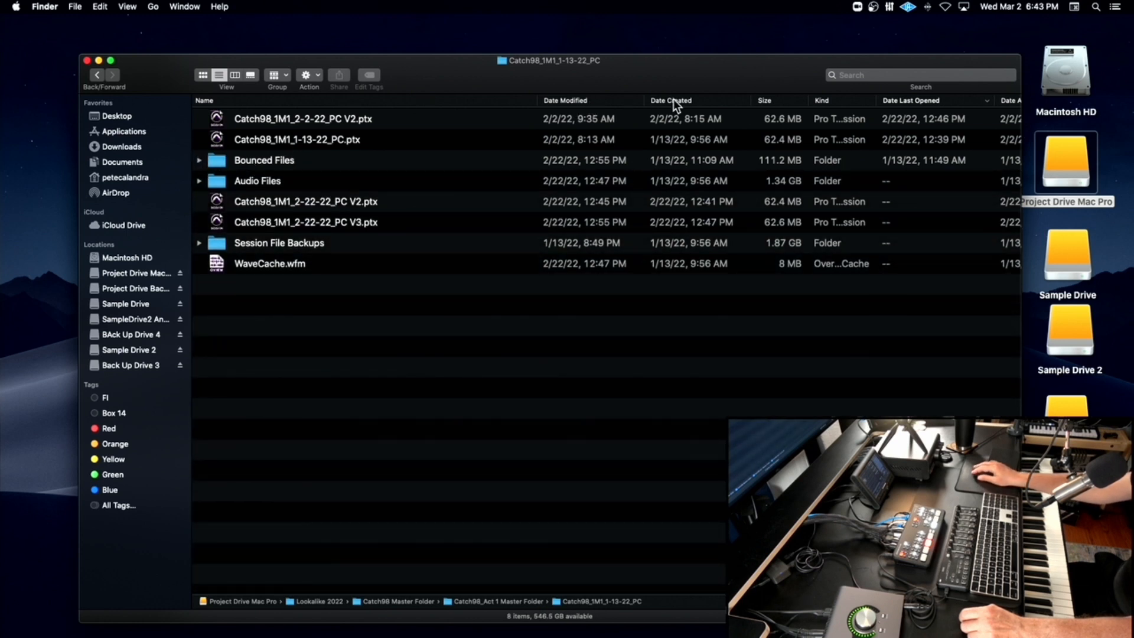
{"action": "left_click", "coordinate": [820, 101]}
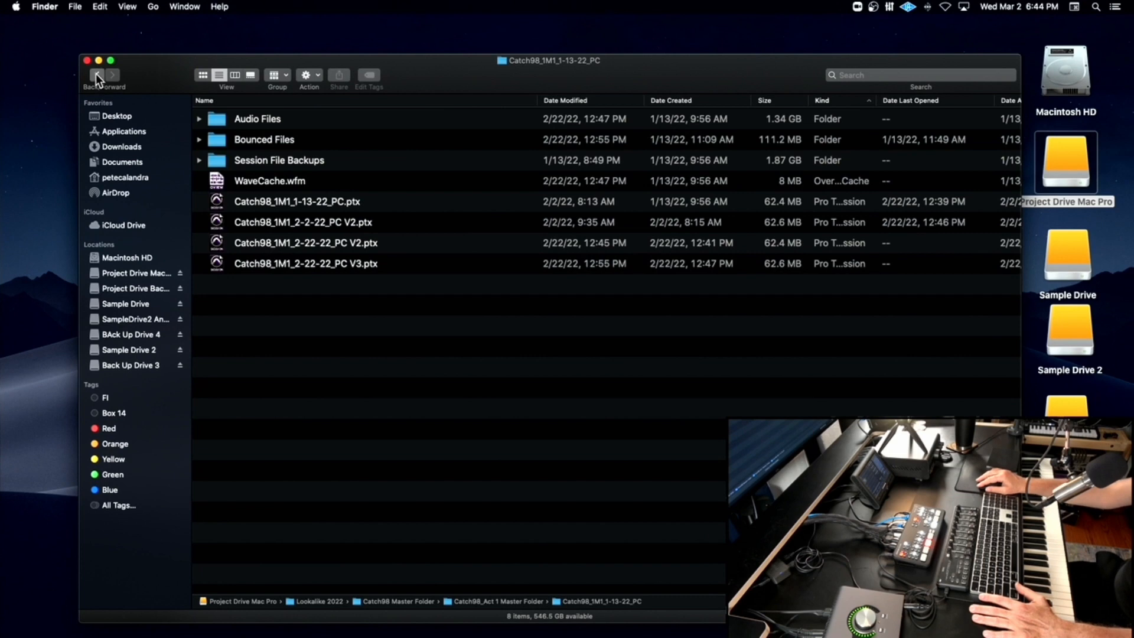
Go back to the Catch98 Master Folder and examine the contents of the 1M2, 1M3 and 1M4 session folders.
{"action": "left_click", "coordinate": [96, 74]}
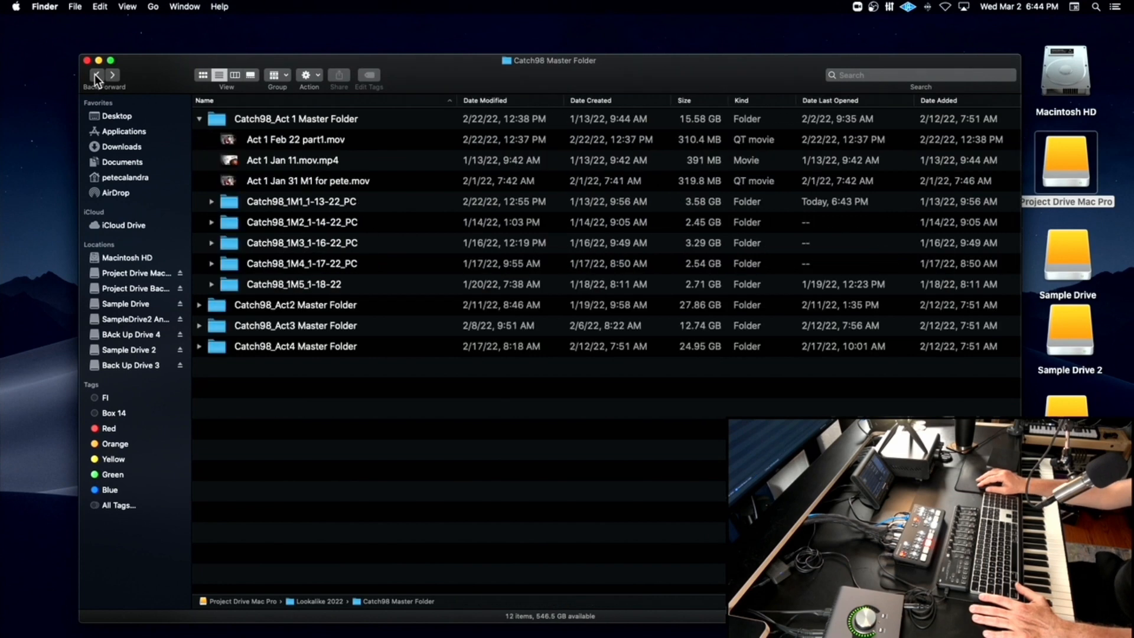
{"action": "left_click", "coordinate": [211, 222]}
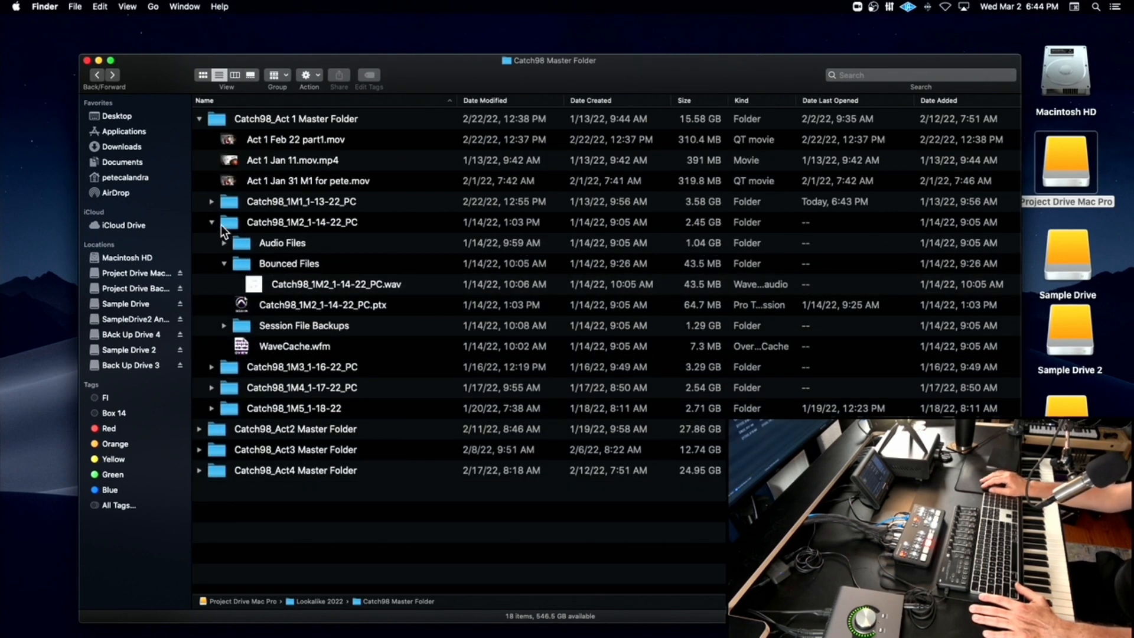
{"action": "left_click", "coordinate": [212, 222]}
{"action": "left_click", "coordinate": [210, 241]}
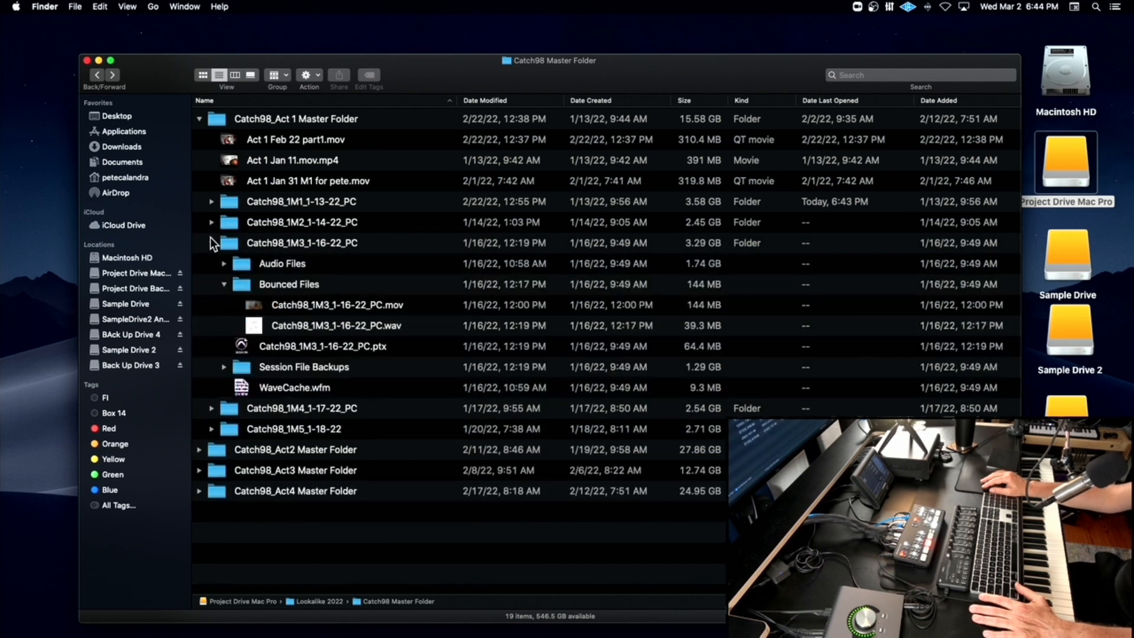
{"action": "left_click", "coordinate": [211, 242]}
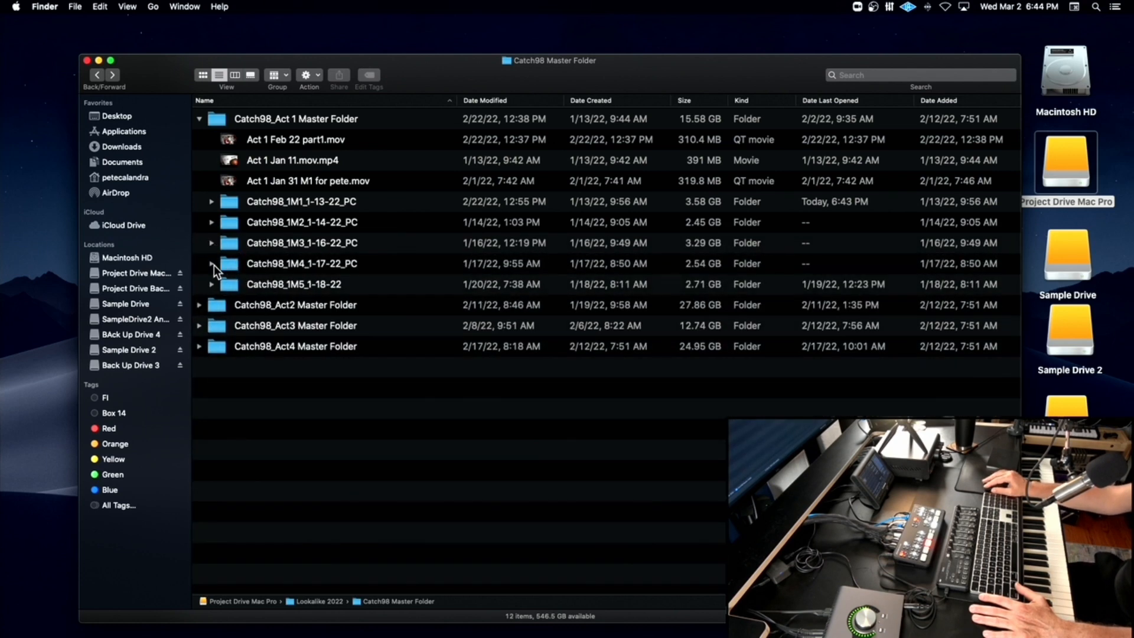
{"action": "left_click", "coordinate": [212, 264]}
{"action": "left_click", "coordinate": [212, 264]}
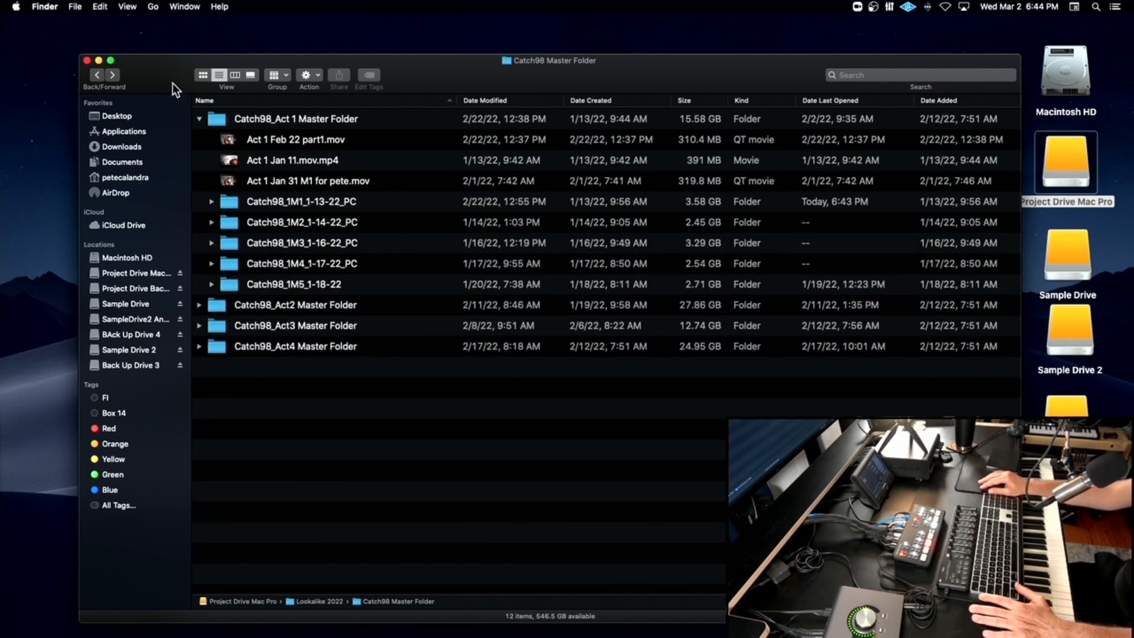
Examine the M1, M2 and M6 session folders in the Tamika Library, and close the Finder window.
{"action": "left_click", "coordinate": [98, 75]}
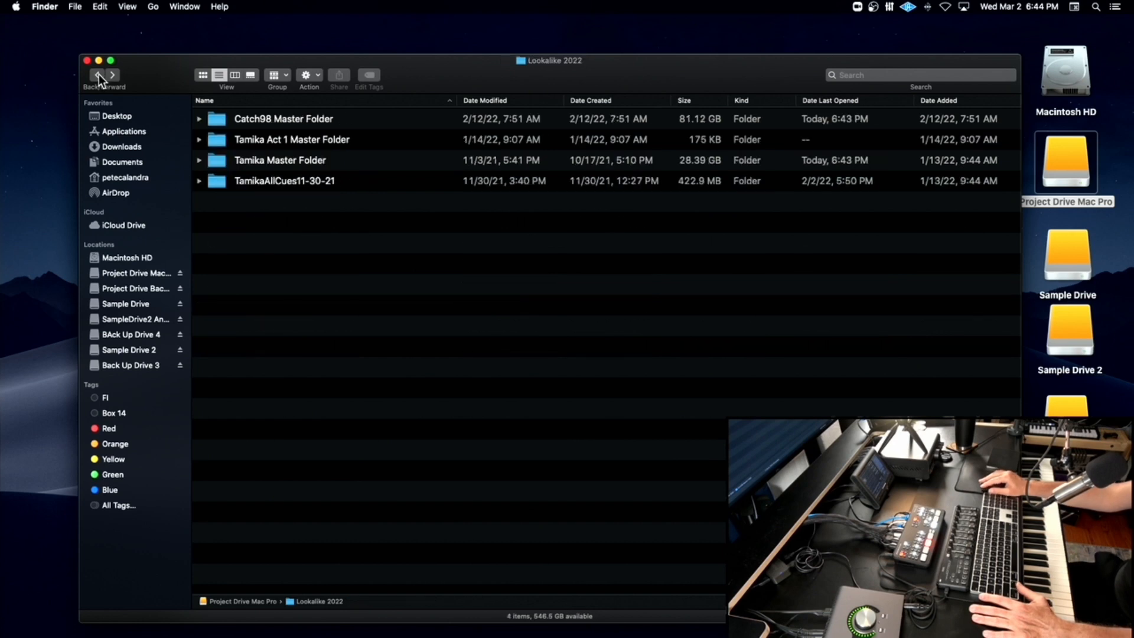
{"action": "double_click", "coordinate": [211, 157]}
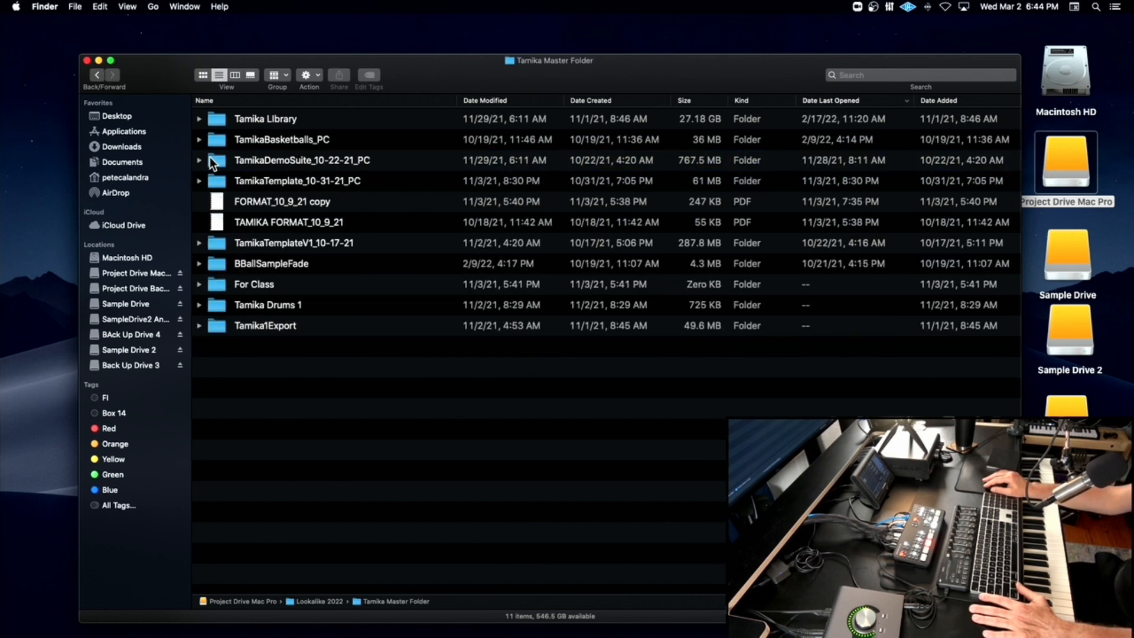
{"action": "double_click", "coordinate": [217, 120]}
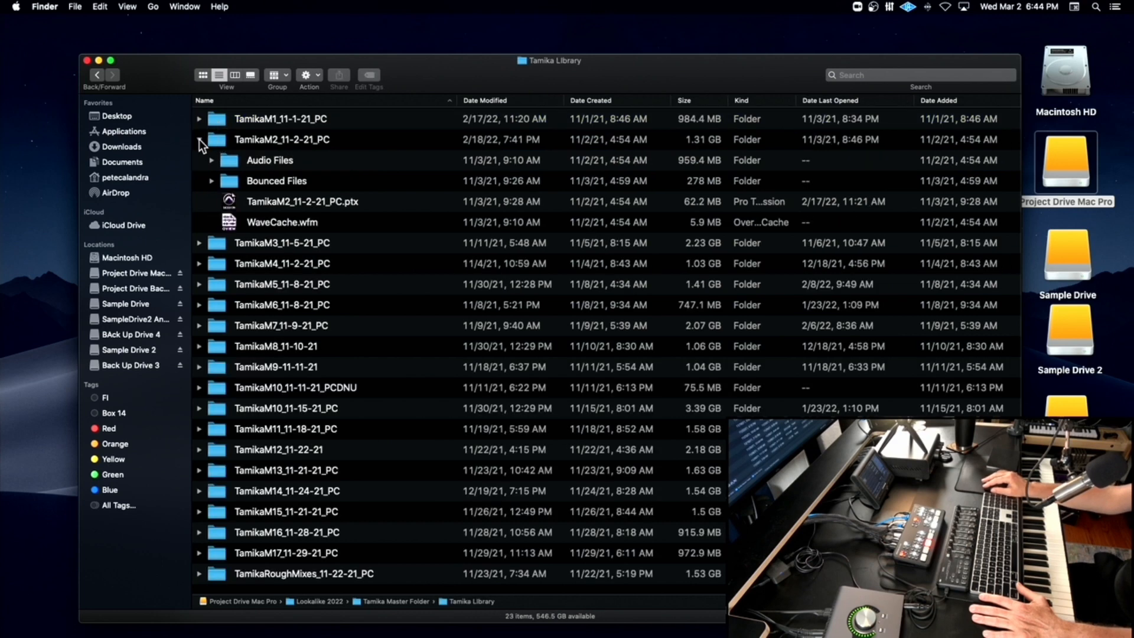
{"action": "left_click", "coordinate": [199, 139]}
{"action": "left_click", "coordinate": [200, 119]}
{"action": "left_click", "coordinate": [199, 119]}
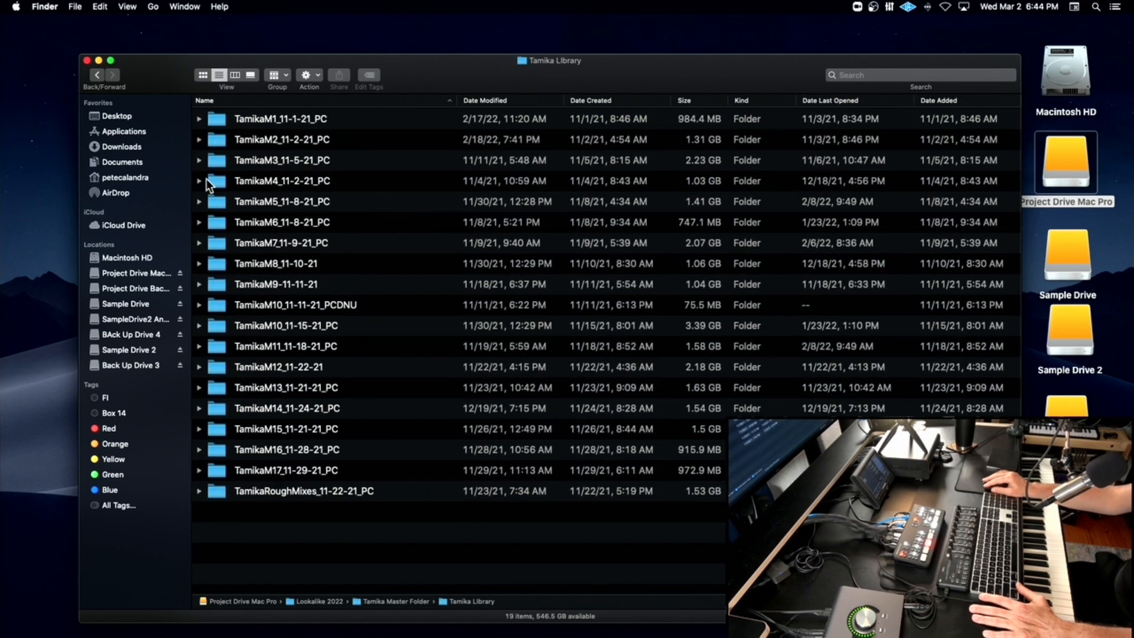
{"action": "left_click", "coordinate": [200, 222]}
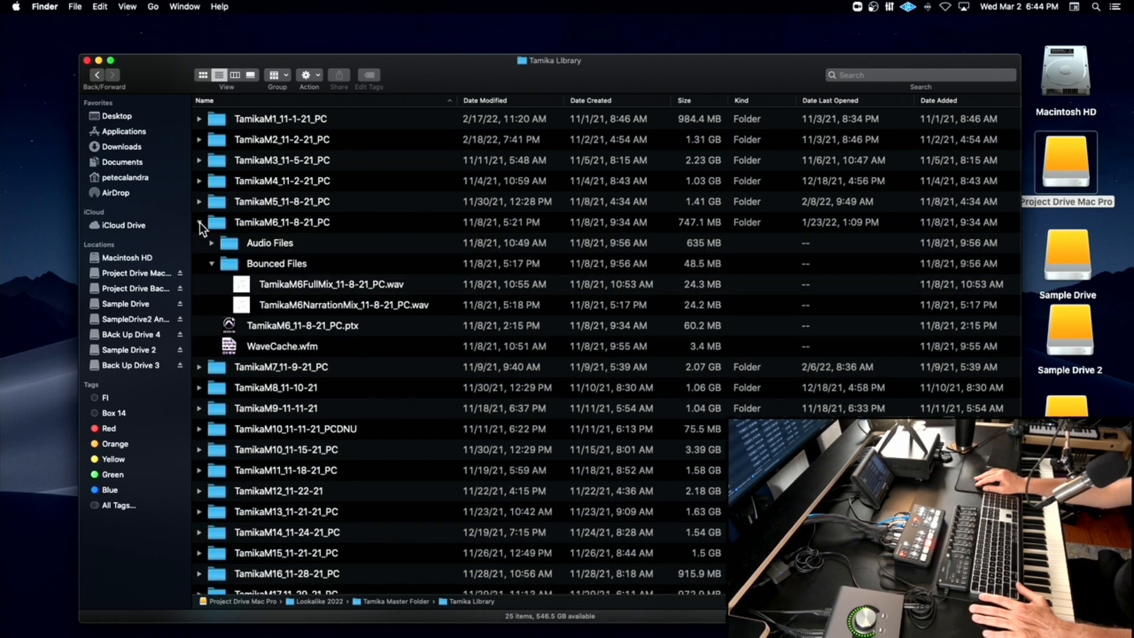
{"action": "left_click", "coordinate": [200, 222]}
{"action": "left_click", "coordinate": [95, 73]}
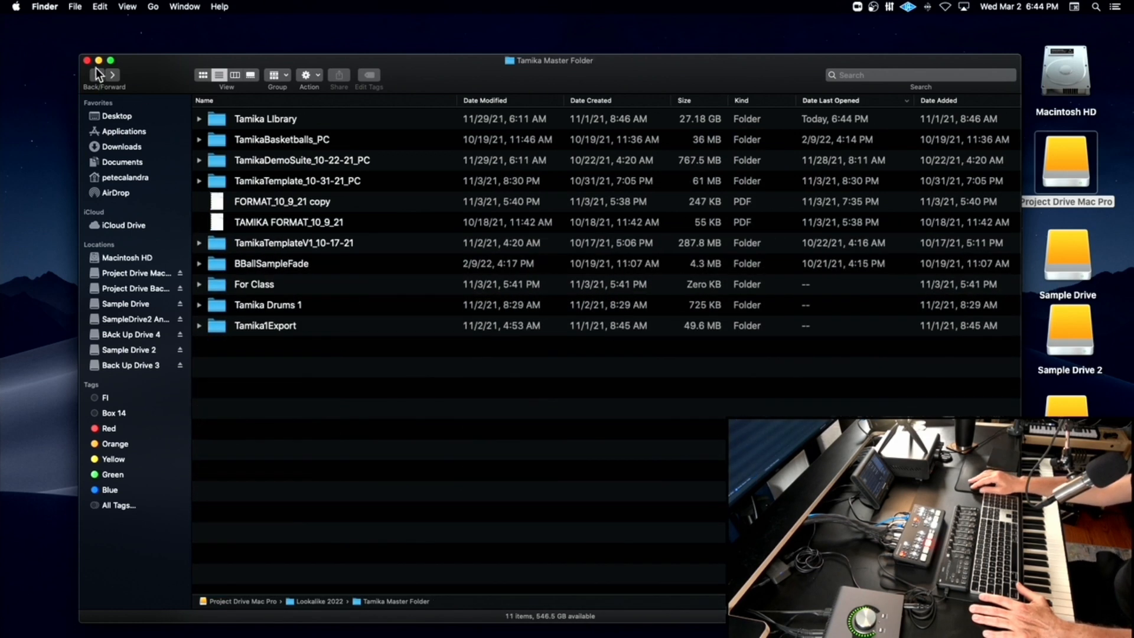
{"action": "left_click", "coordinate": [87, 60]}
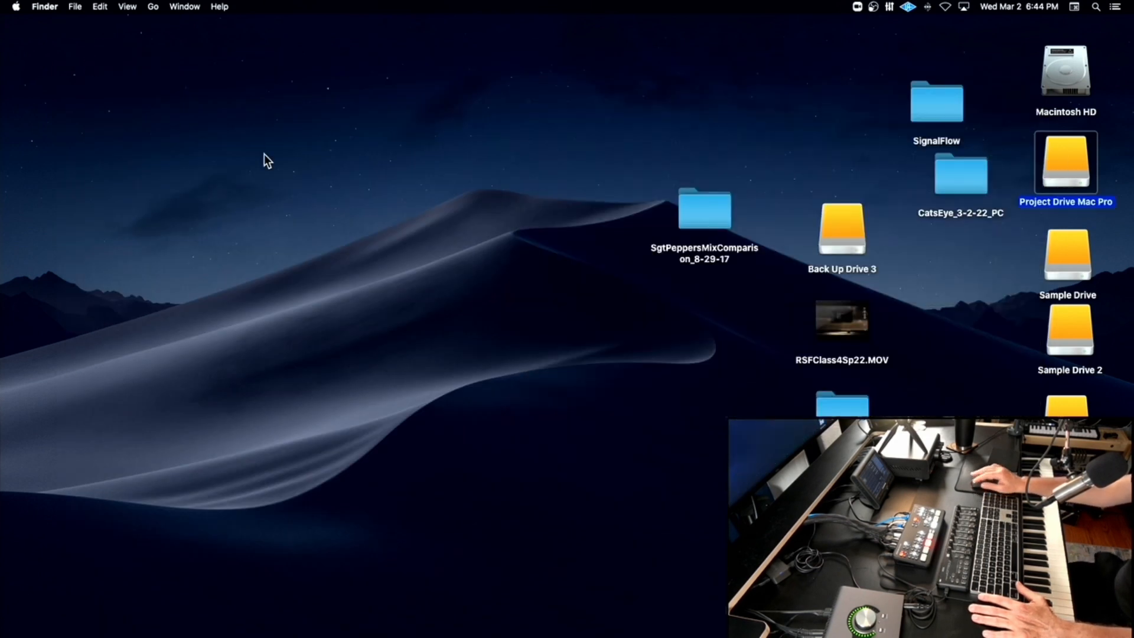